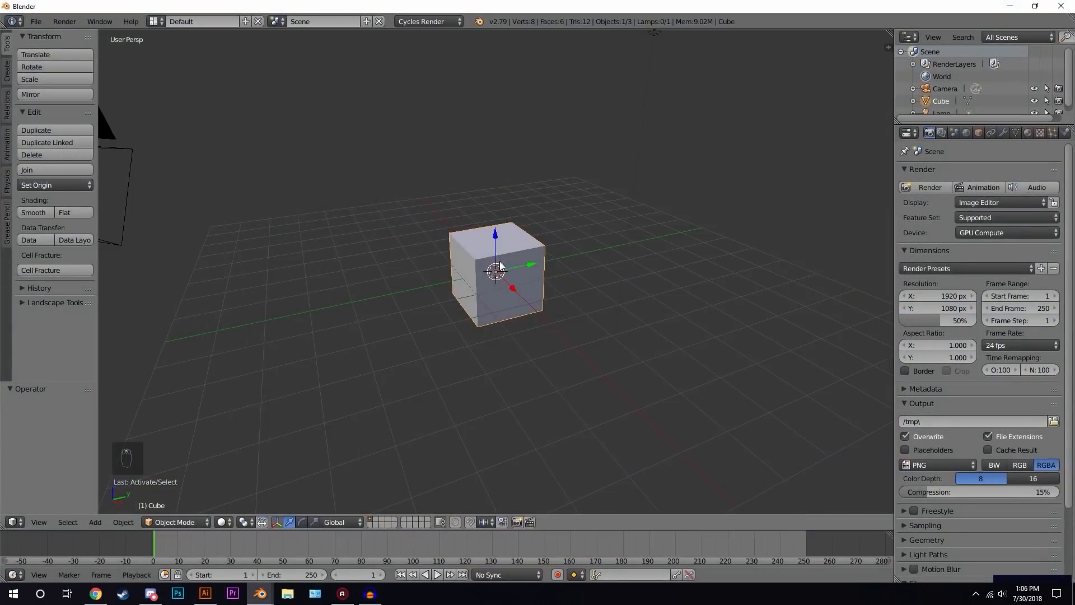
- Move the cube's geometry up 1 unit along Z in Edit Mode so it sits on the grid
{"action": "middle_click_drag", "start_coordinate": [517, 265], "coordinate": [498, 285]}
{"action": "scroll", "coordinate": [532, 265], "scroll_direction": "up", "scroll_amount": 2}
{"action": "key", "text": "Tab"}
{"action": "middle_click_drag", "start_coordinate": [551, 239], "coordinate": [498, 238]}
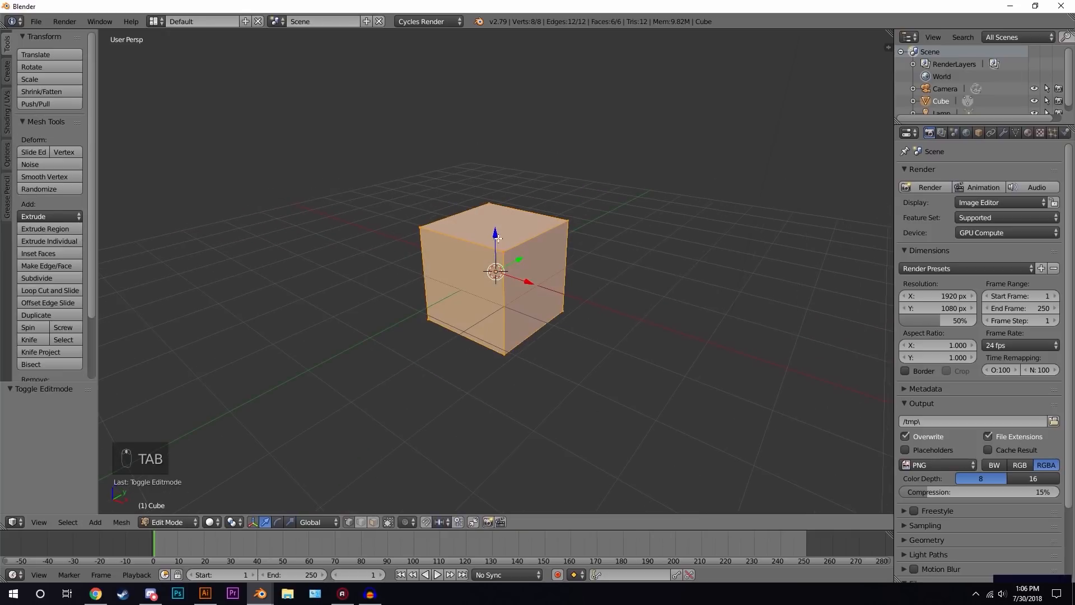
{"action": "key", "text": "g"}
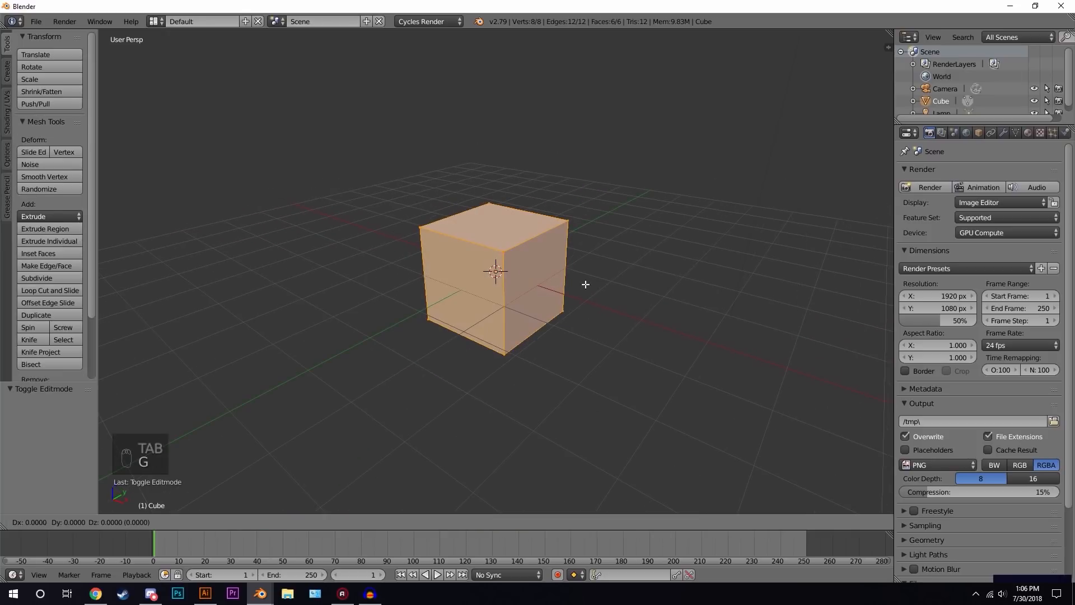
{"action": "key", "text": "z"}
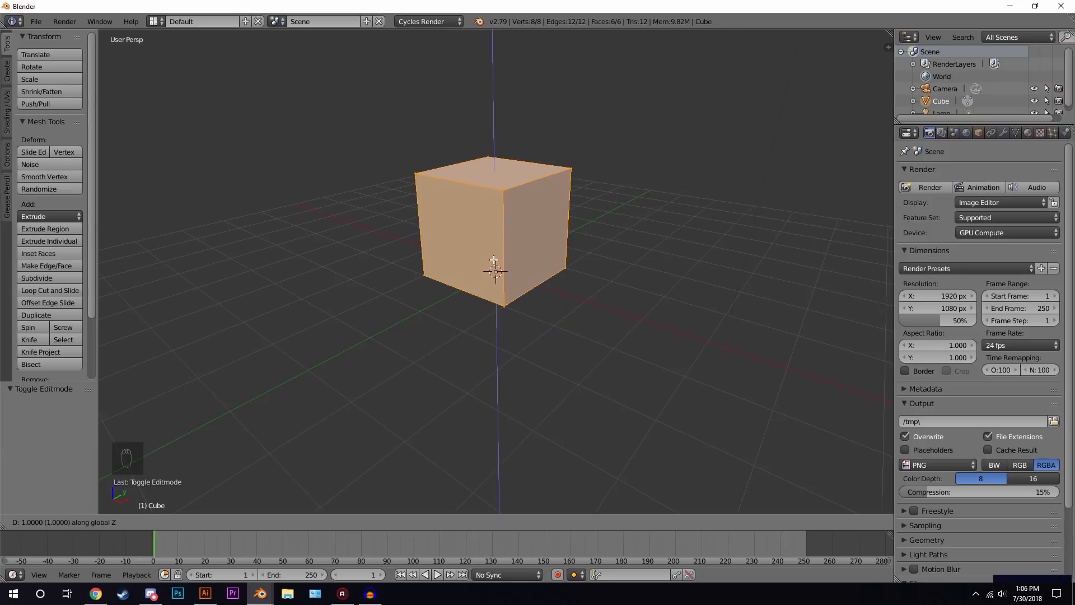
{"action": "left_click", "coordinate": [507, 228]}
{"action": "middle_click_drag", "start_coordinate": [674, 288], "coordinate": [641, 291]}
{"action": "key", "text": "Tab"}
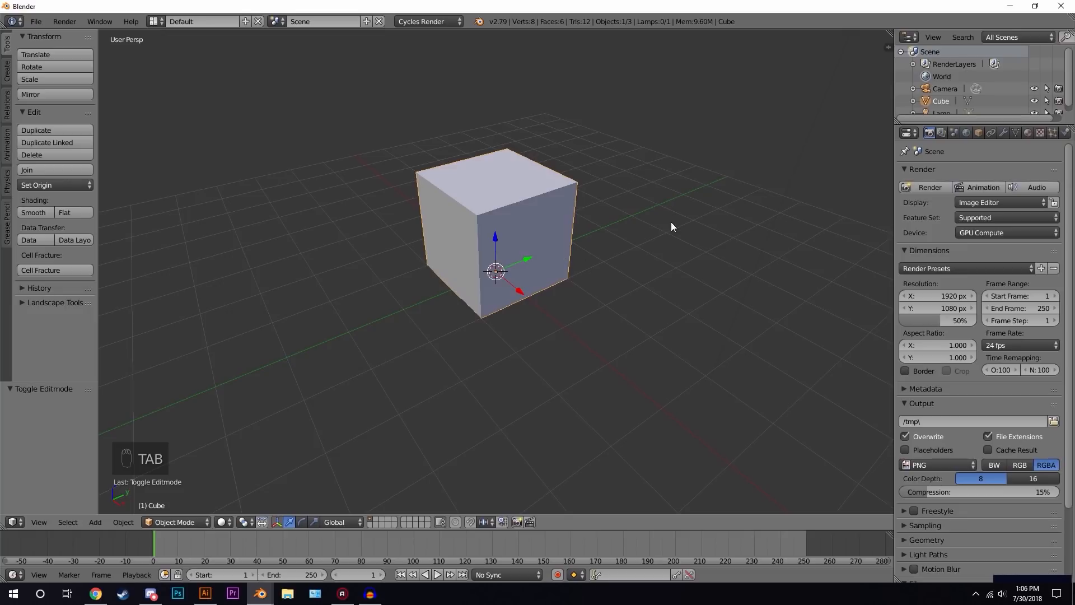
- Set the cube's X dimension to 3
{"action": "key", "text": "n"}
{"action": "scroll", "coordinate": [842, 262], "scroll_direction": "down", "scroll_amount": 3}
{"action": "scroll", "coordinate": [842, 262], "scroll_direction": "up", "scroll_amount": 8}
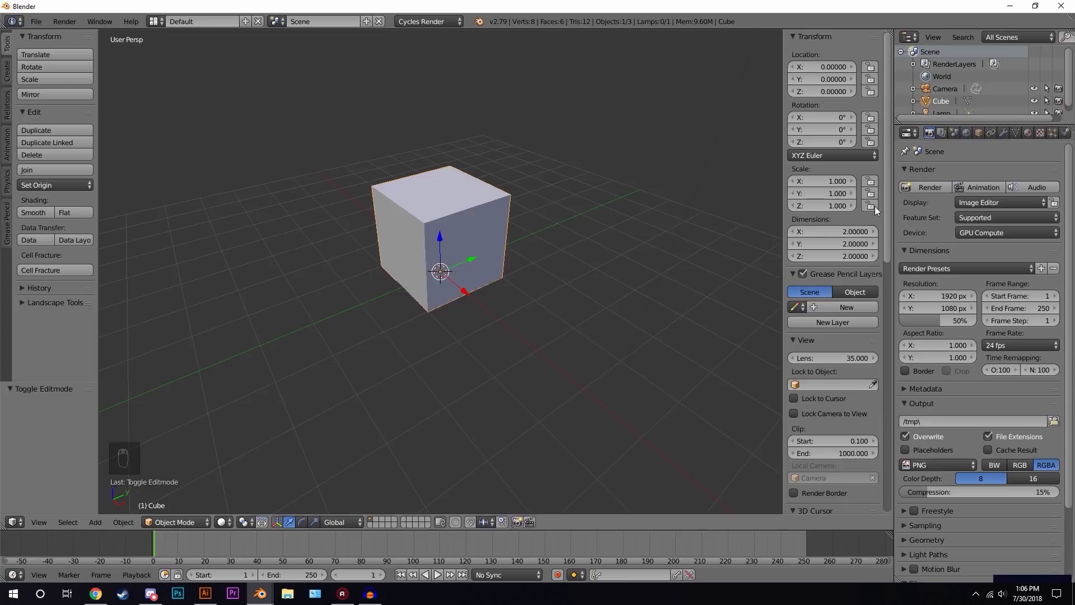
{"action": "left_click", "coordinate": [825, 230]}
{"action": "type", "text": "3"}
{"action": "key", "text": "Return"}
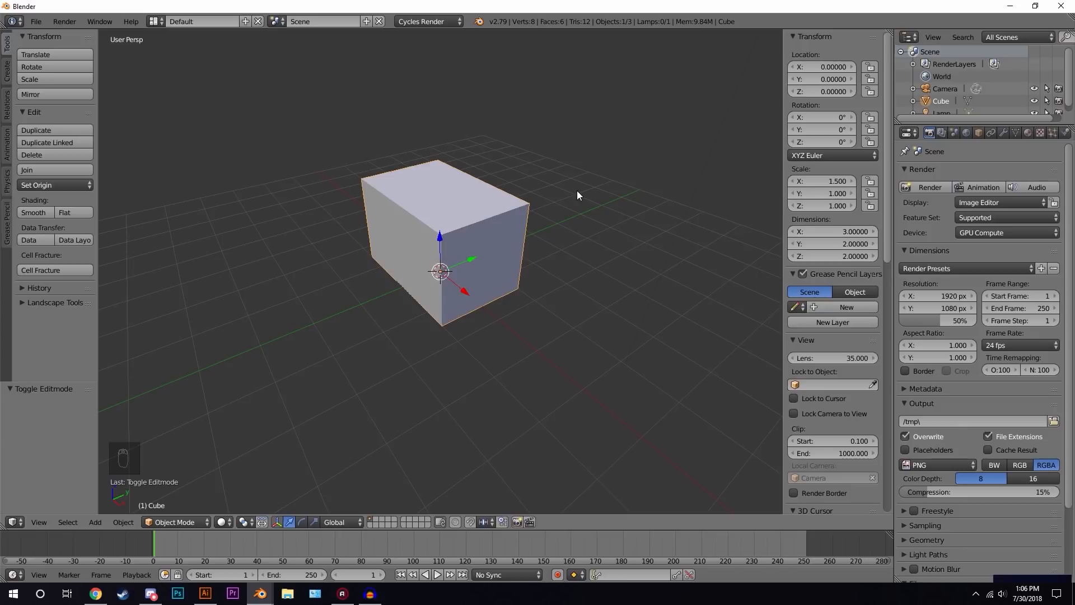
- Set the cube's Y dimension to 3.5 and its Z dimension to 2.4
{"action": "scroll", "coordinate": [582, 196], "scroll_direction": "up", "scroll_amount": 2}
{"action": "left_click", "coordinate": [839, 240]}
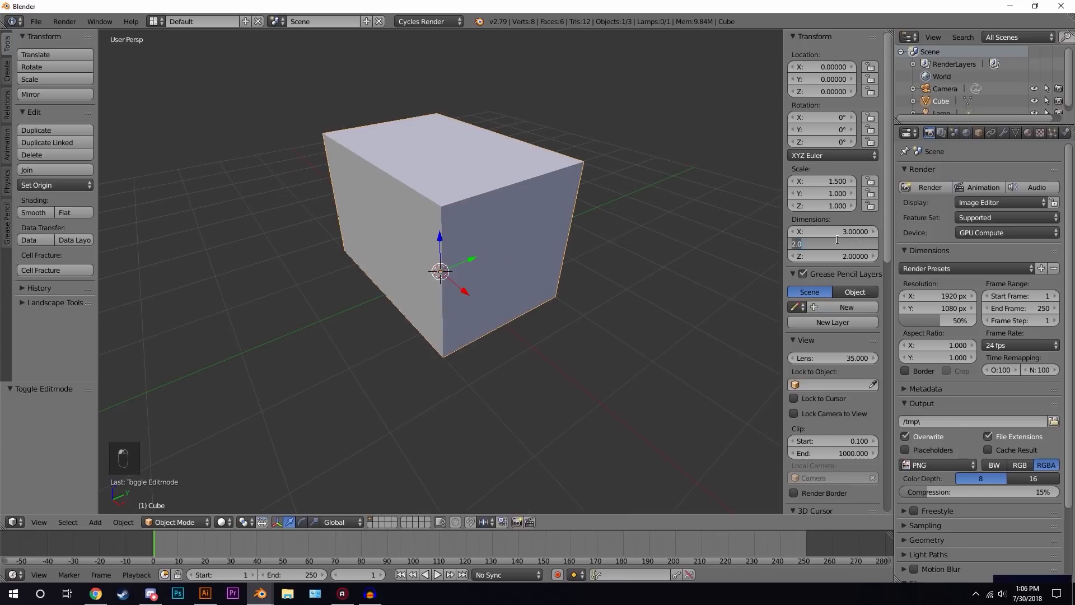
{"action": "type", "text": "3.5"}
{"action": "key", "text": "Return"}
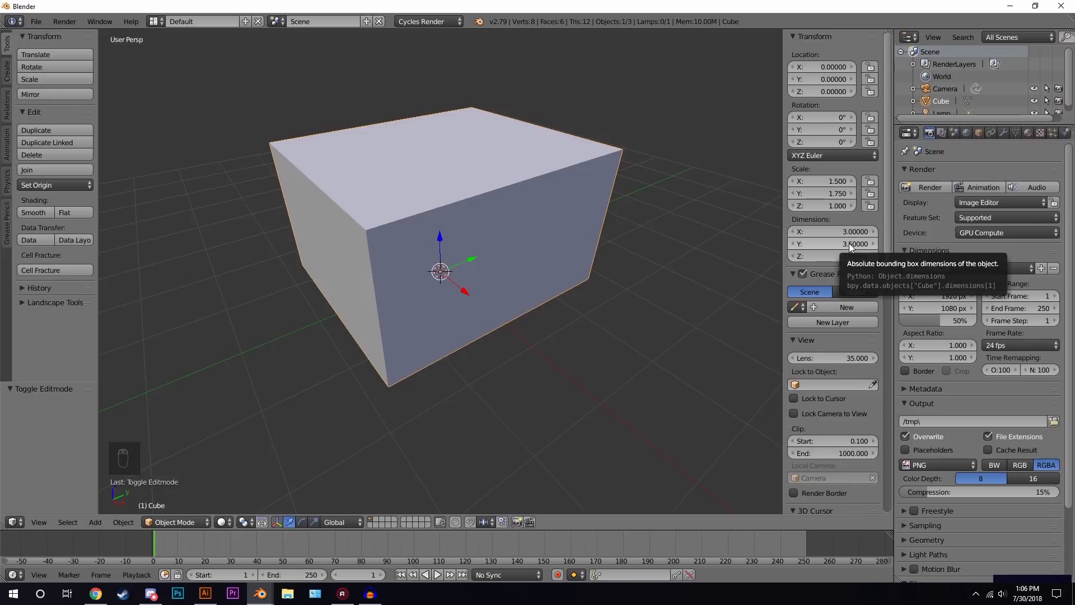
{"action": "left_click", "coordinate": [814, 256]}
{"action": "type", "text": "2.4"}
{"action": "key", "text": "Return"}
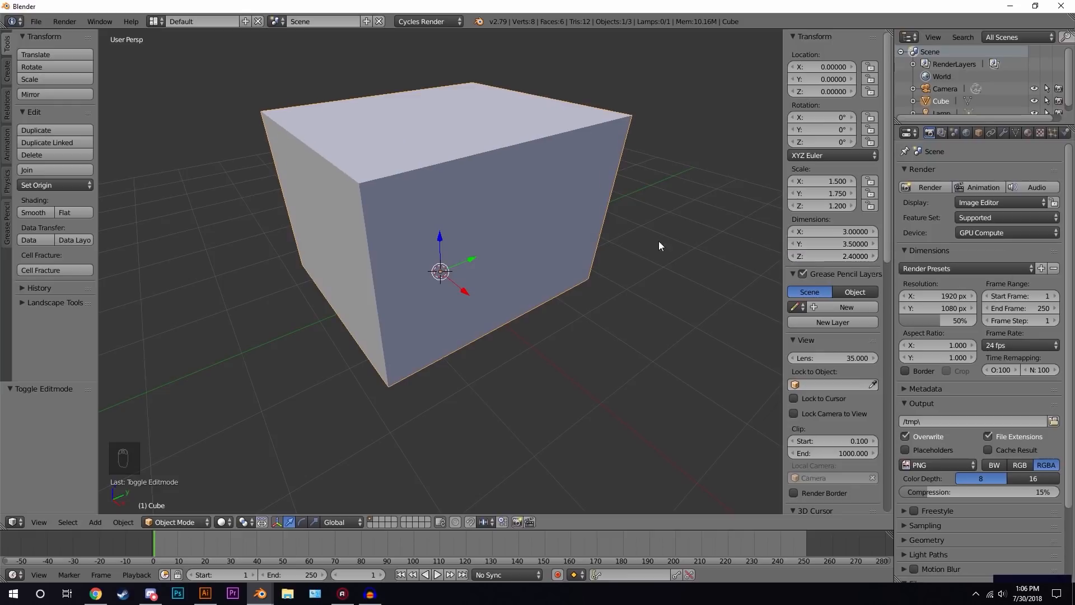
- Delete the cube's nearest top corner vertex, leaving only the floor and two back walls
{"action": "scroll", "coordinate": [427, 248], "scroll_direction": "down", "scroll_amount": 2}
{"action": "middle_click_drag", "start_coordinate": [427, 248], "coordinate": [458, 253]}
{"action": "scroll", "coordinate": [457, 255], "scroll_direction": "up", "scroll_amount": 3}
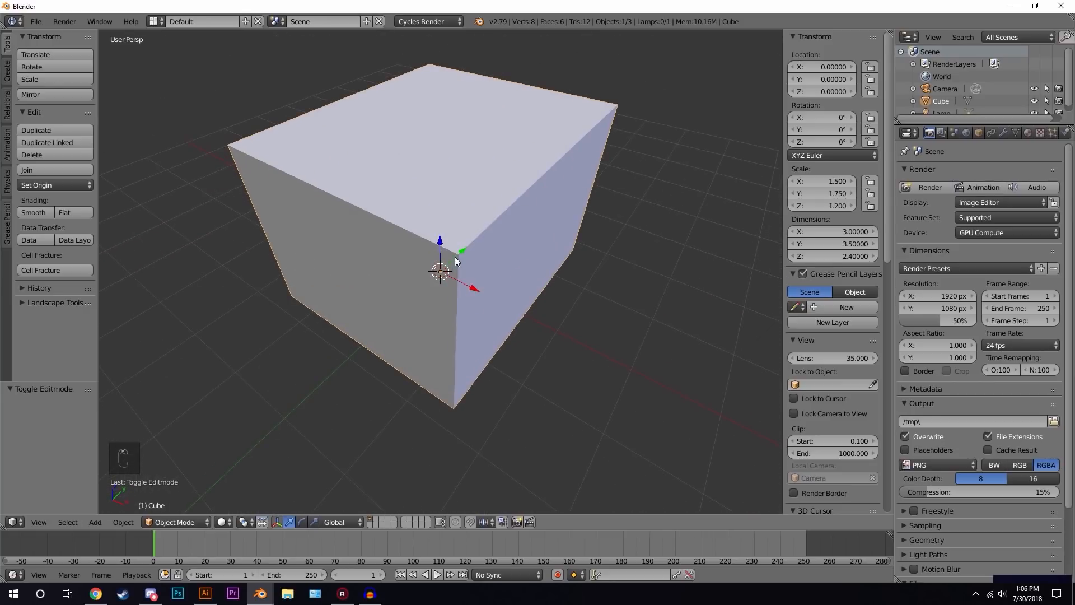
{"action": "key", "text": "Tab"}
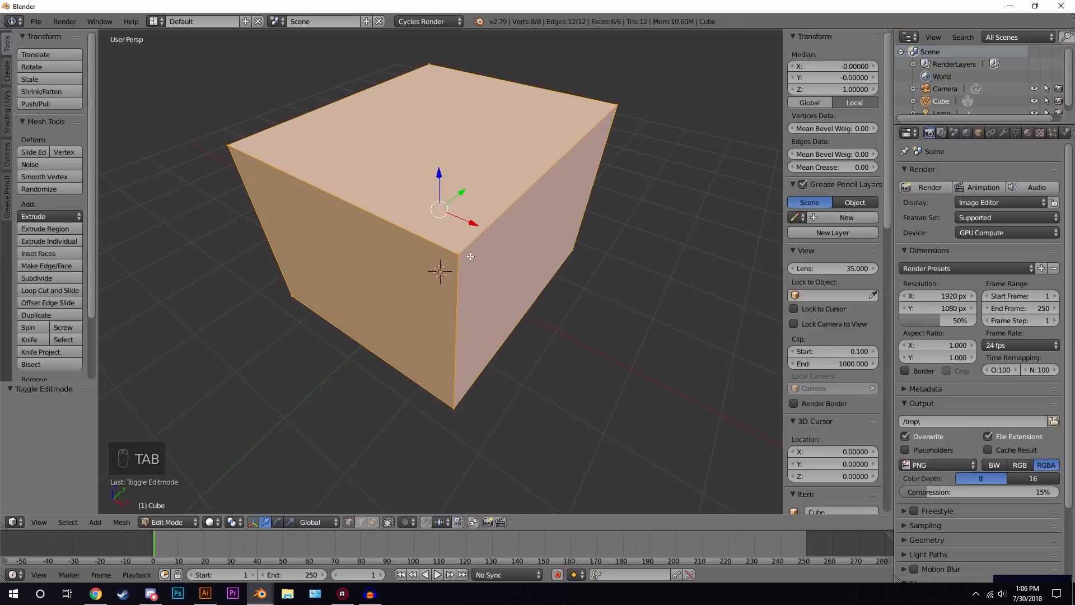
{"action": "right_click", "coordinate": [456, 254]}
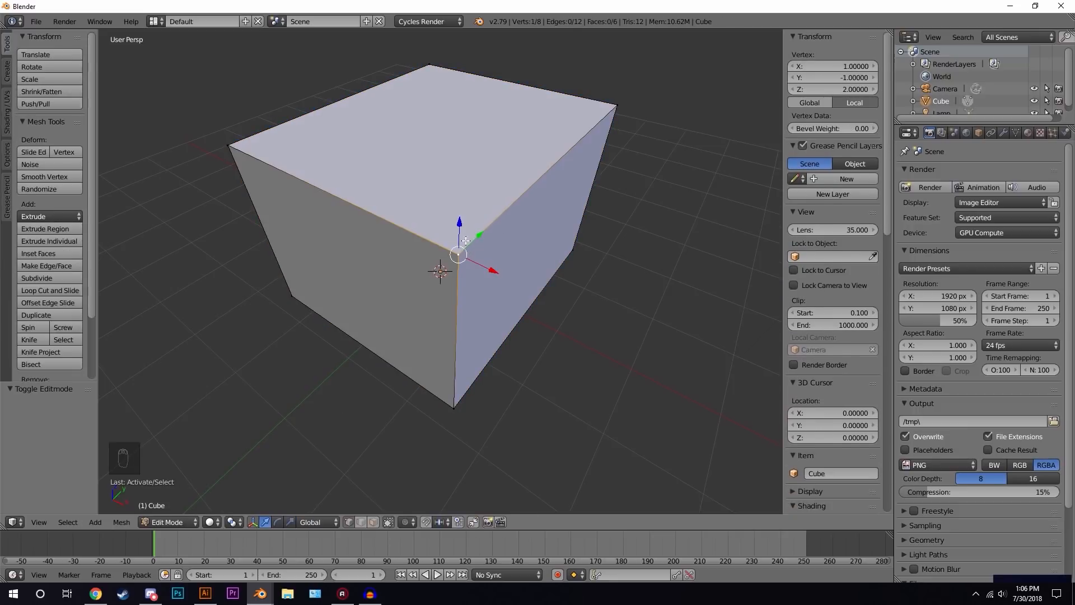
{"action": "key", "text": "x"}
{"action": "left_click", "coordinate": [463, 227]}
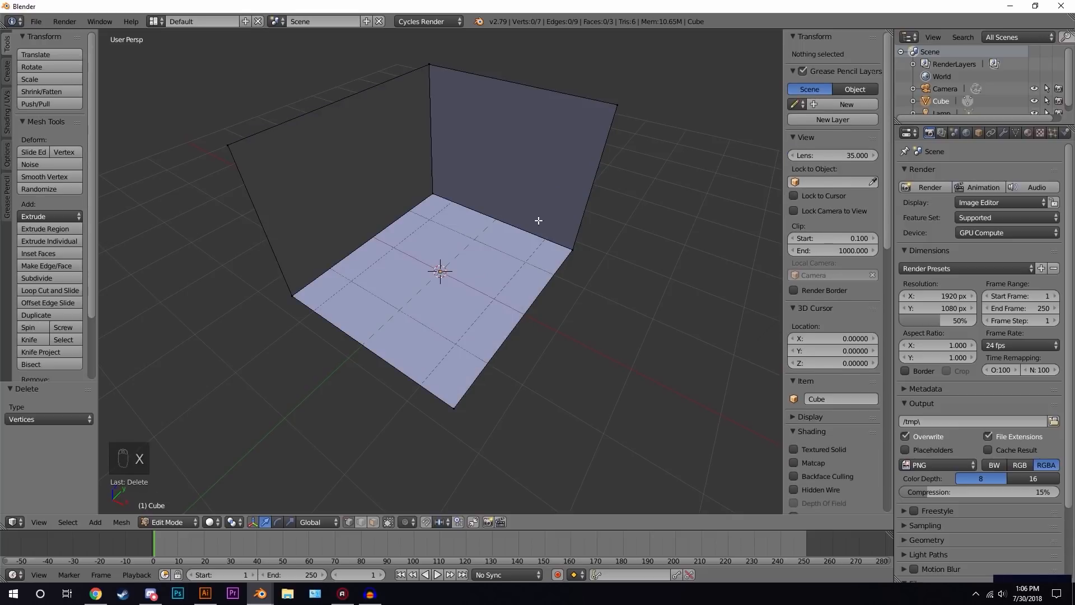
- Add two horizontal loop cuts around the walls without sliding them
{"action": "key", "text": "Tab"}
{"action": "middle_click_drag", "start_coordinate": [528, 224], "coordinate": [513, 199]}
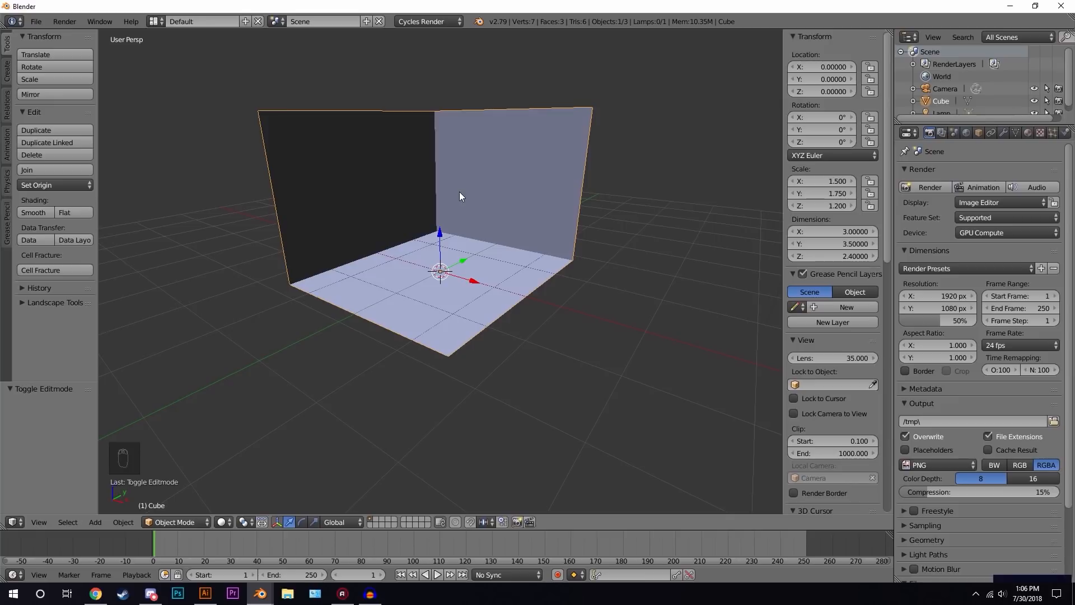
{"action": "middle_click_drag", "start_coordinate": [505, 167], "coordinate": [545, 116]}
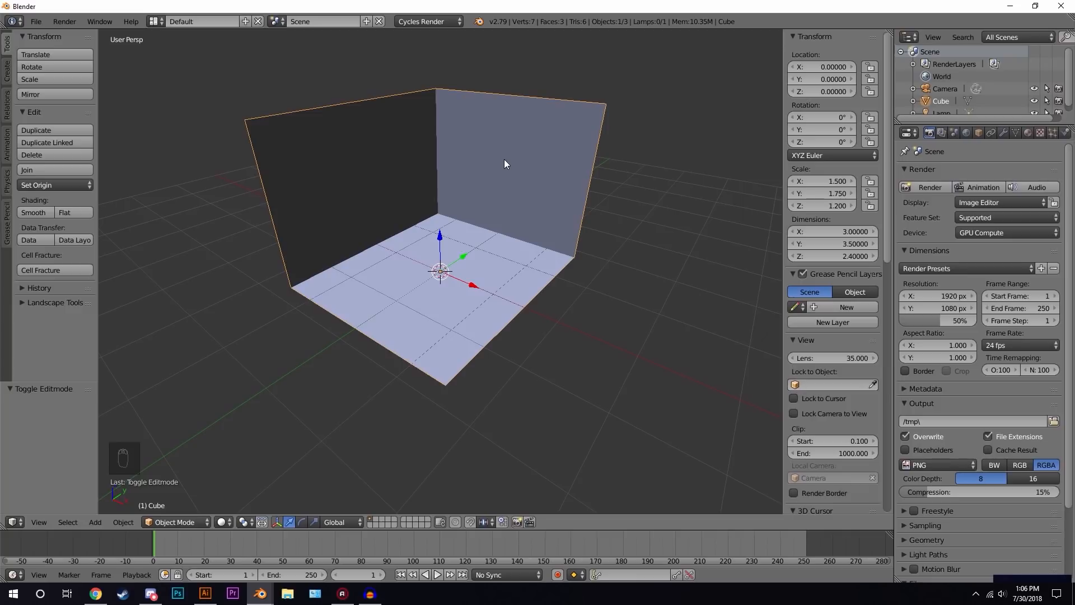
{"action": "key", "text": "Tab"}
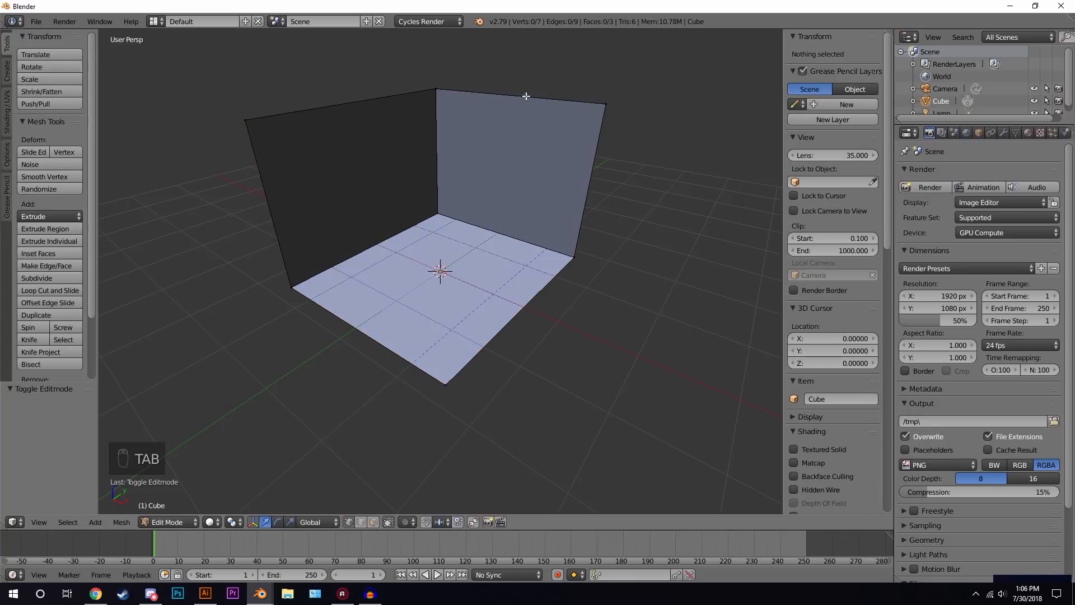
{"action": "key", "text": "ctrl+r"}
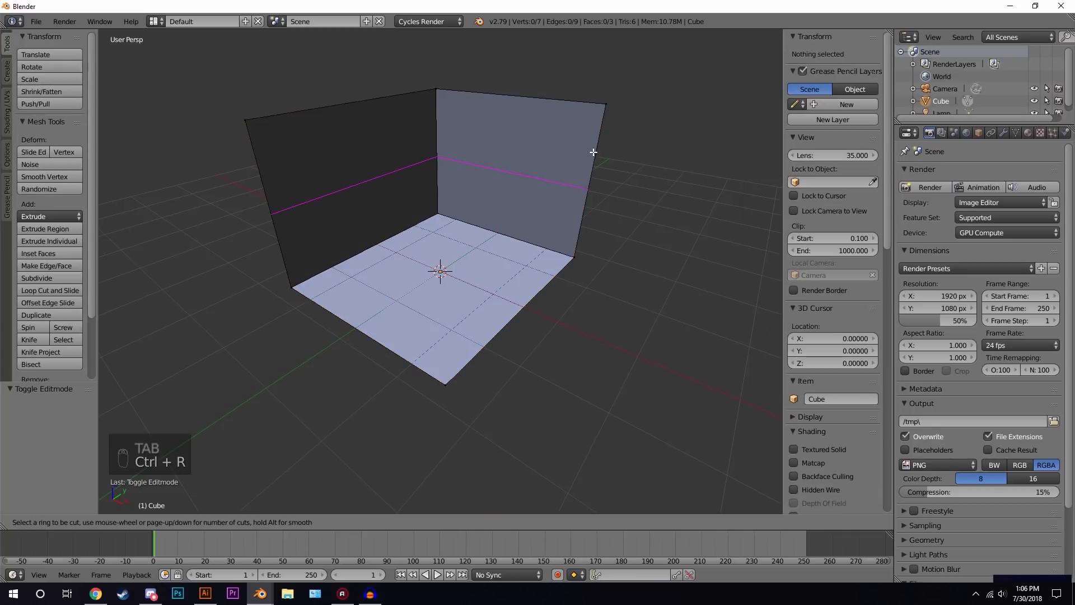
{"action": "scroll", "coordinate": [593, 155], "scroll_direction": "up", "scroll_amount": 1}
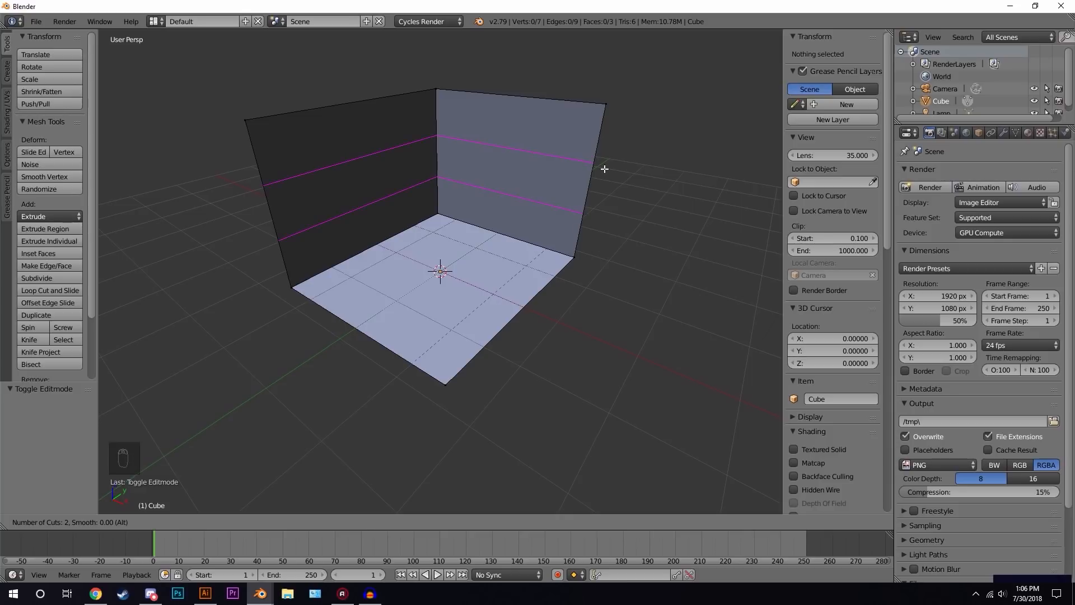
{"action": "left_click", "coordinate": [587, 164]}
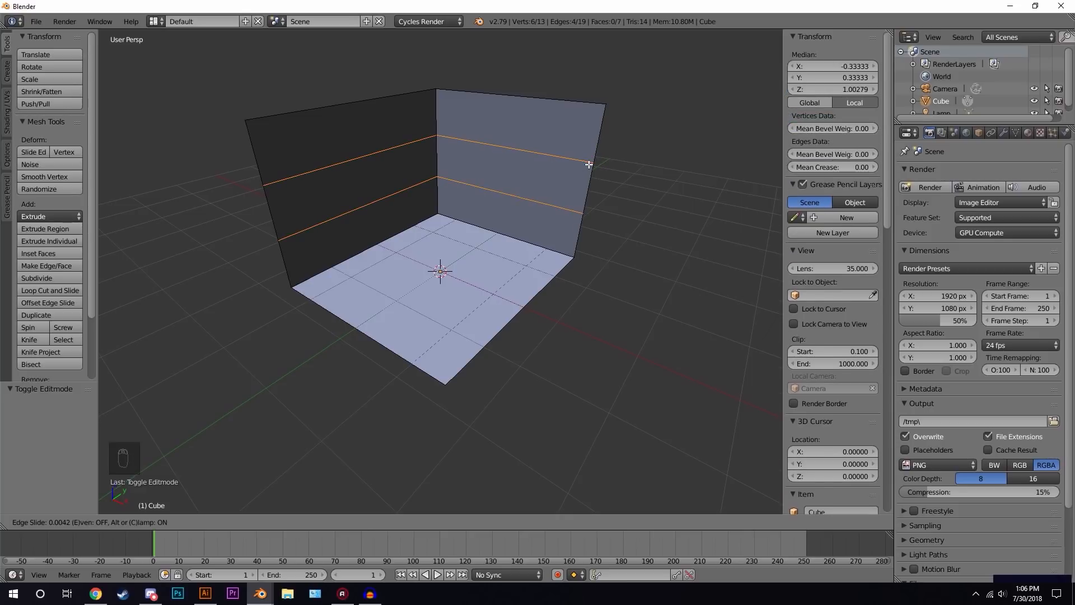
{"action": "right_click", "coordinate": [588, 164]}
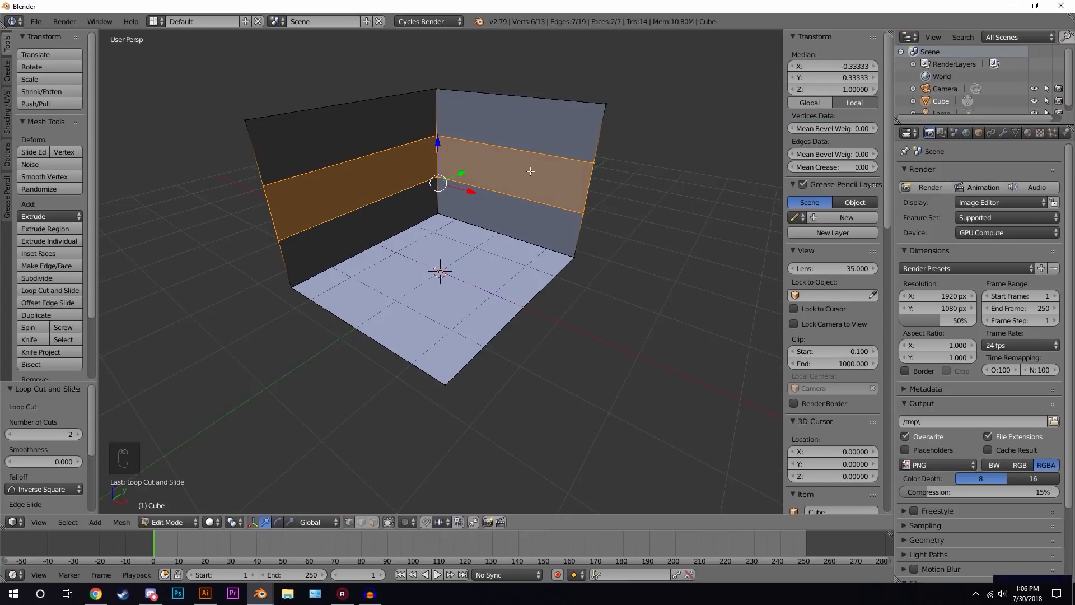
- Add two vertical loop cuts across the back wall and floor without sliding them
{"action": "key", "text": "ctrl+r"}
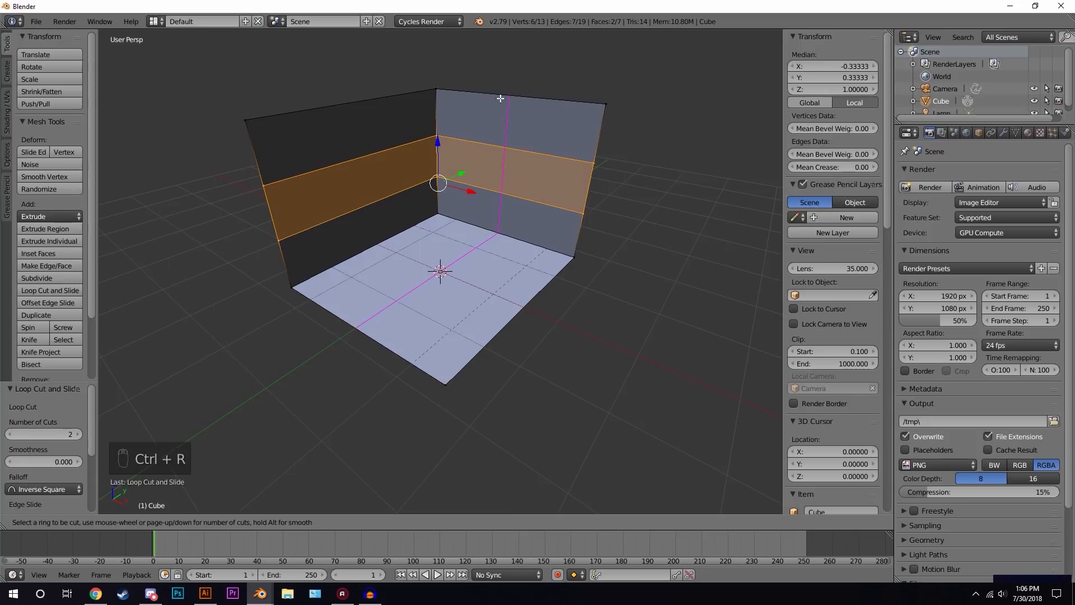
{"action": "scroll", "coordinate": [507, 96], "scroll_direction": "up", "scroll_amount": 1}
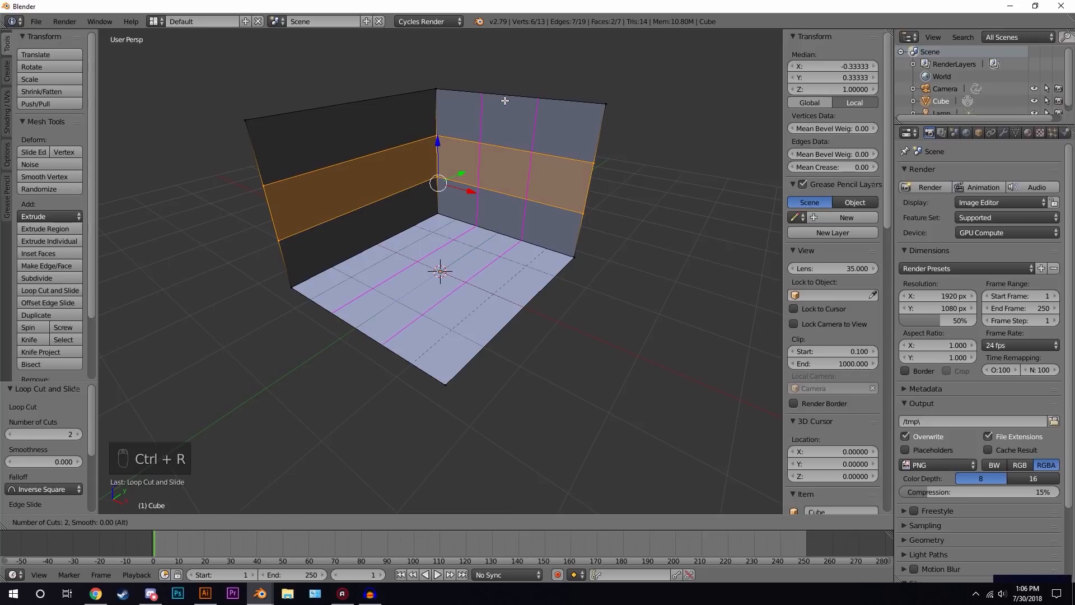
{"action": "left_click", "coordinate": [507, 100]}
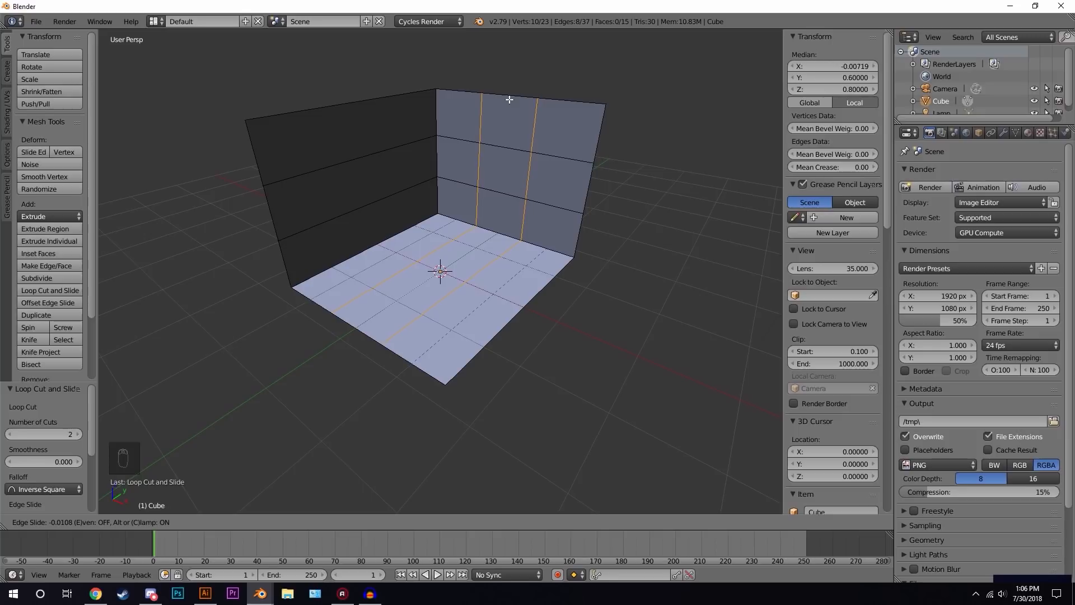
{"action": "right_click", "coordinate": [510, 101]}
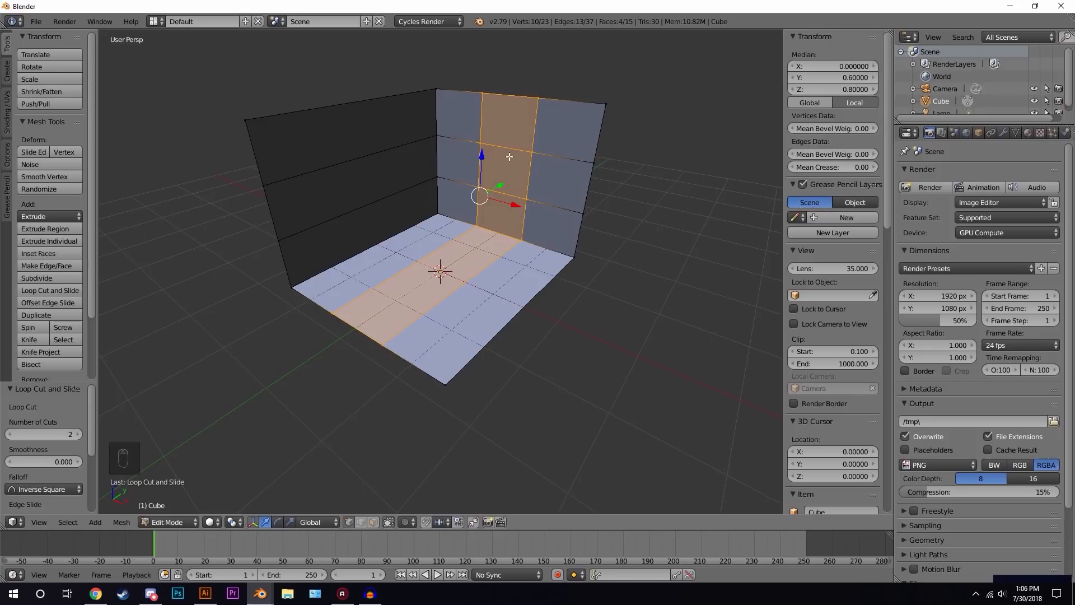
- In front orthographic view, box-select the wall's centre face and scale it up by about 1.12
{"action": "key", "text": "KP_1"}
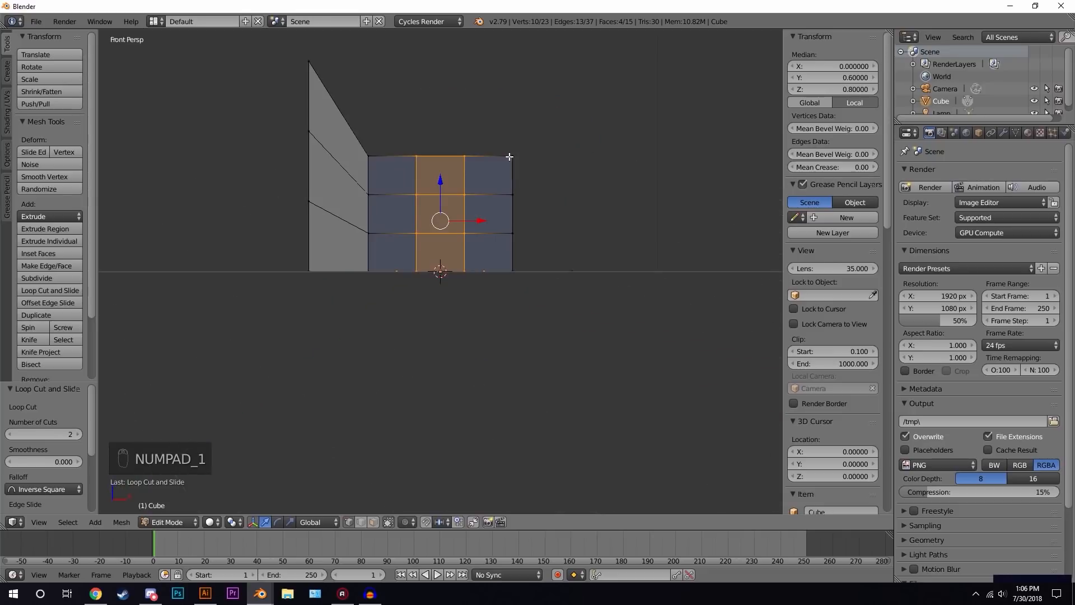
{"action": "key", "text": "KP_5"}
{"action": "scroll", "coordinate": [484, 134], "scroll_direction": "up", "scroll_amount": 3}
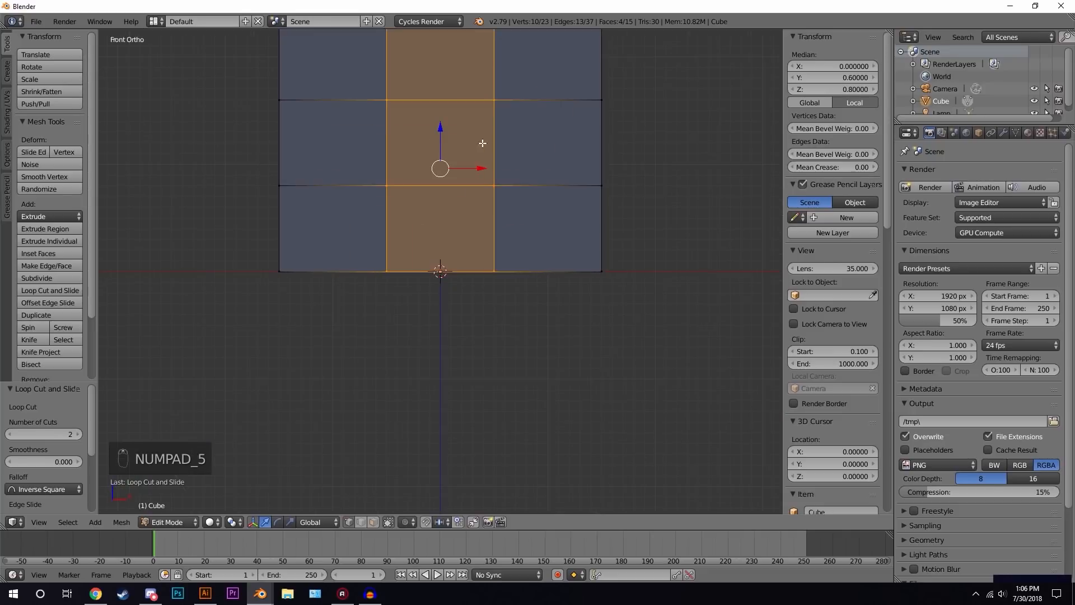
{"action": "middle_click_drag", "start_coordinate": [493, 214], "coordinate": [494, 225], "text": "shift"}
{"action": "key", "text": "a"}
{"action": "key", "text": "a"}
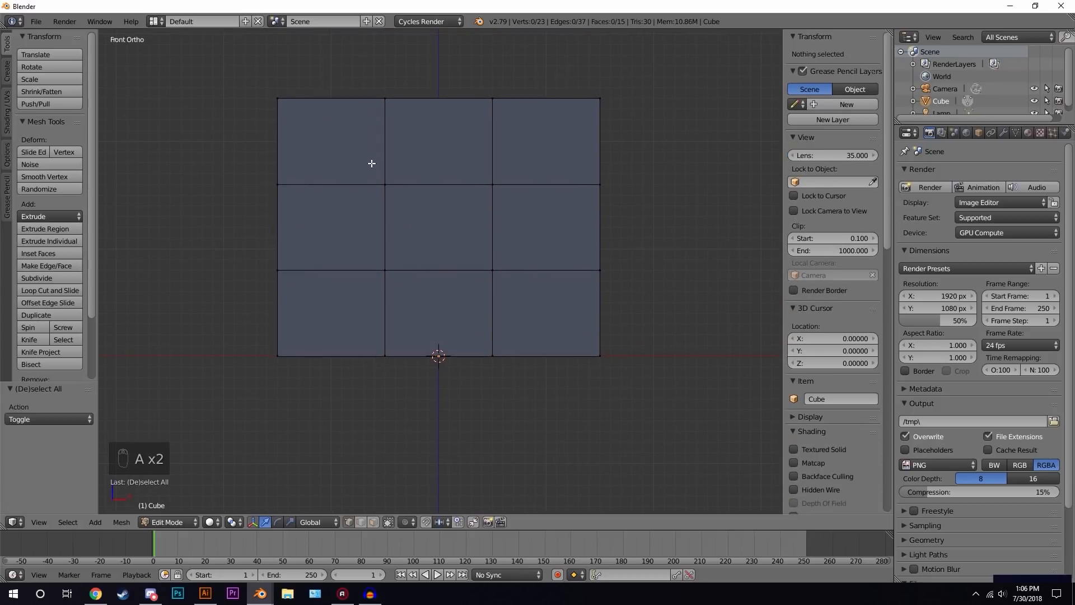
{"action": "key", "text": "b"}
{"action": "left_click_drag", "start_coordinate": [366, 155], "coordinate": [532, 293]}
{"action": "key", "text": "s"}
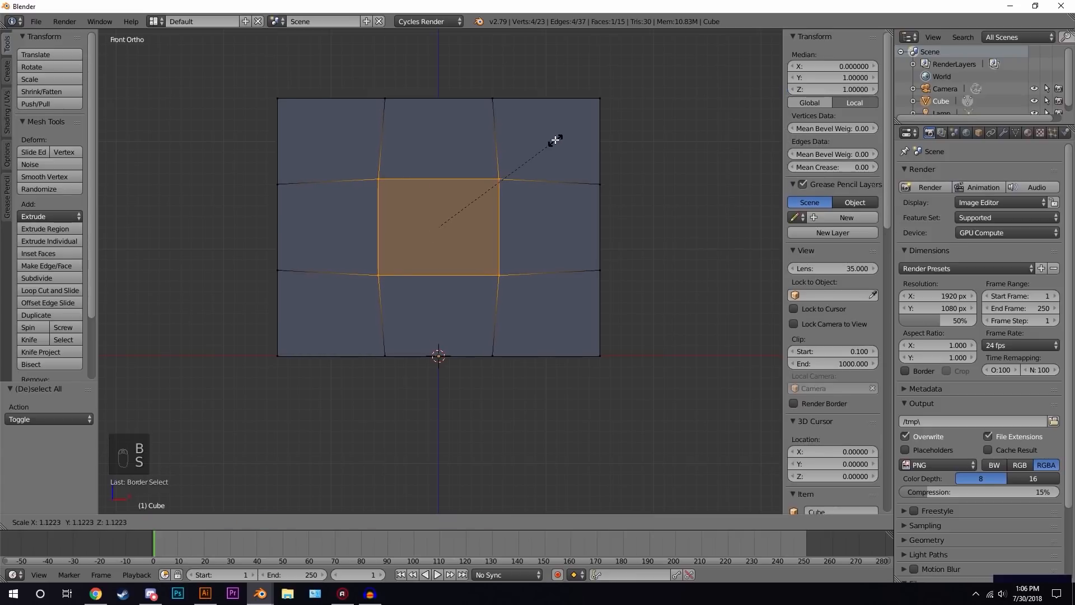
{"action": "left_click", "coordinate": [549, 141]}
- Scale the centre face up again by about 1.07, then delete the face to open a window
{"action": "left_click_drag", "start_coordinate": [443, 200], "coordinate": [480, 209]}
{"action": "scroll", "coordinate": [532, 187], "scroll_direction": "down", "scroll_amount": 2}
{"action": "middle_click_drag", "start_coordinate": [532, 187], "coordinate": [555, 198]}
{"action": "key", "text": "s"}
{"action": "left_click", "coordinate": [607, 175]}
{"action": "scroll", "coordinate": [539, 205], "scroll_direction": "up", "scroll_amount": 2}
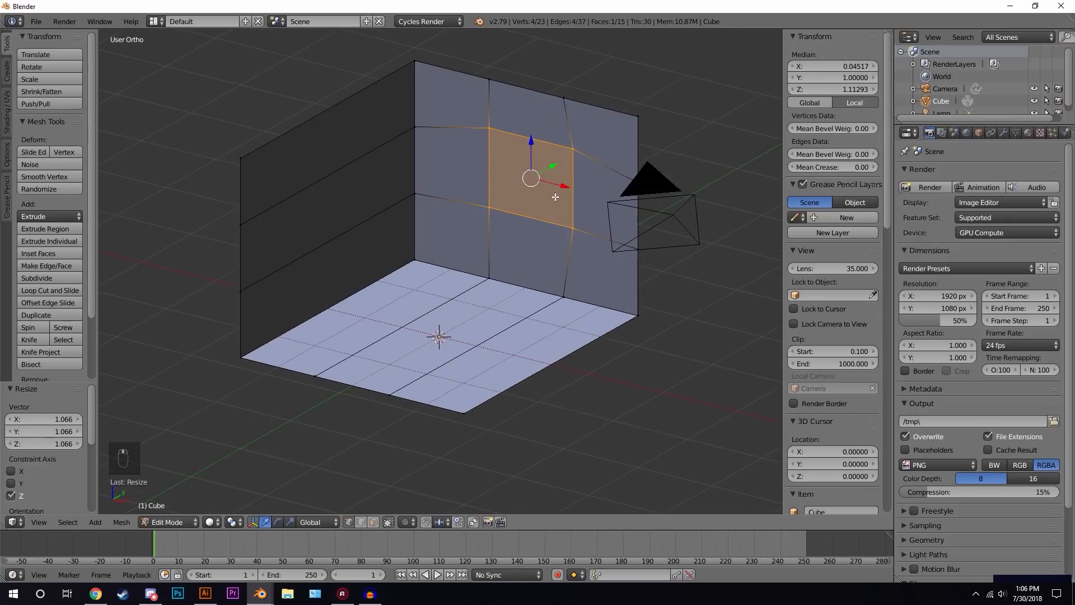
{"action": "key", "text": "x"}
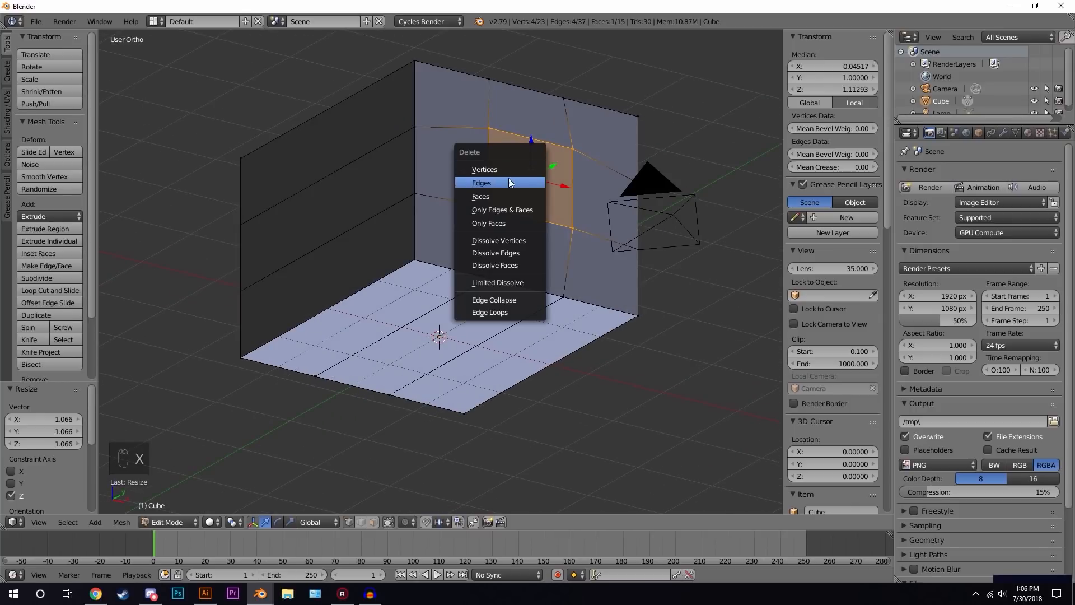
{"action": "left_click", "coordinate": [491, 192]}
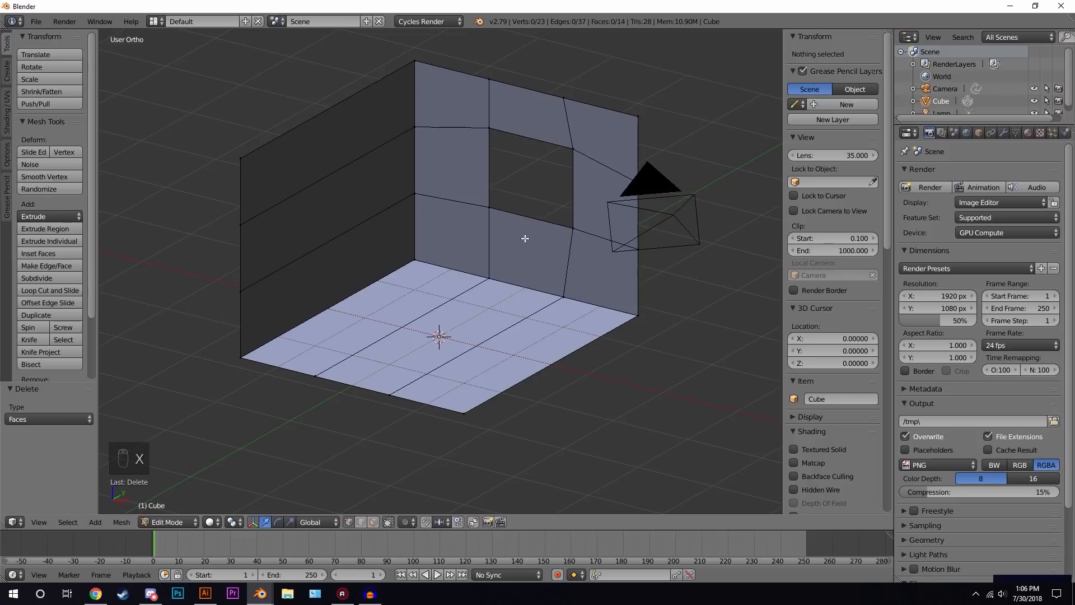
- Snap the 3D cursor to the midpoint of the window's two lower corner vertices and return to Object Mode
{"action": "middle_click_drag", "start_coordinate": [547, 199], "coordinate": [548, 222]}
{"action": "right_click", "coordinate": [443, 193]}
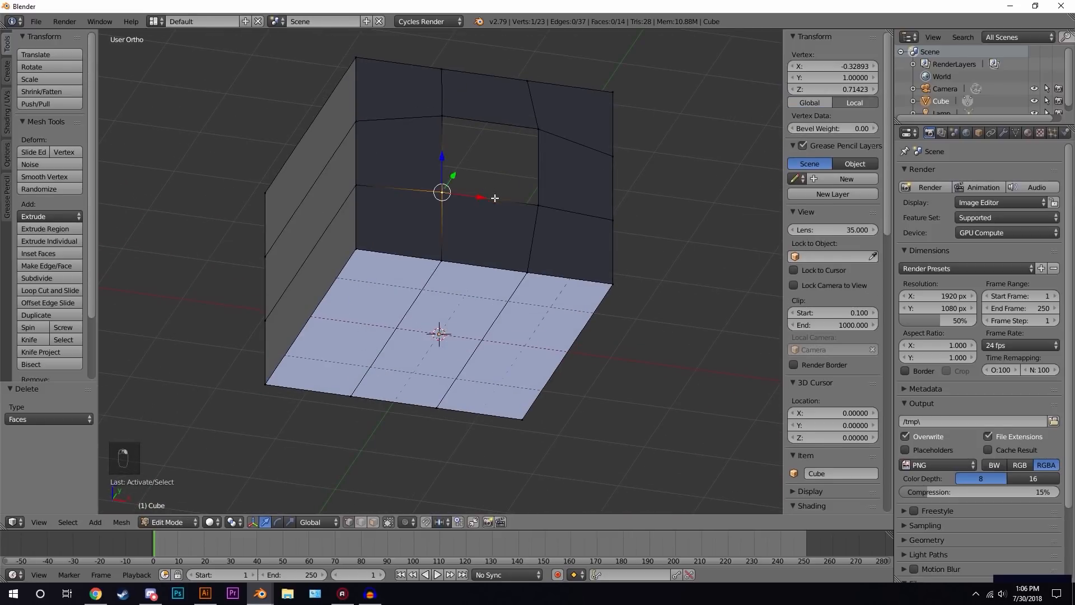
{"action": "right_click", "coordinate": [538, 205], "text": "shift"}
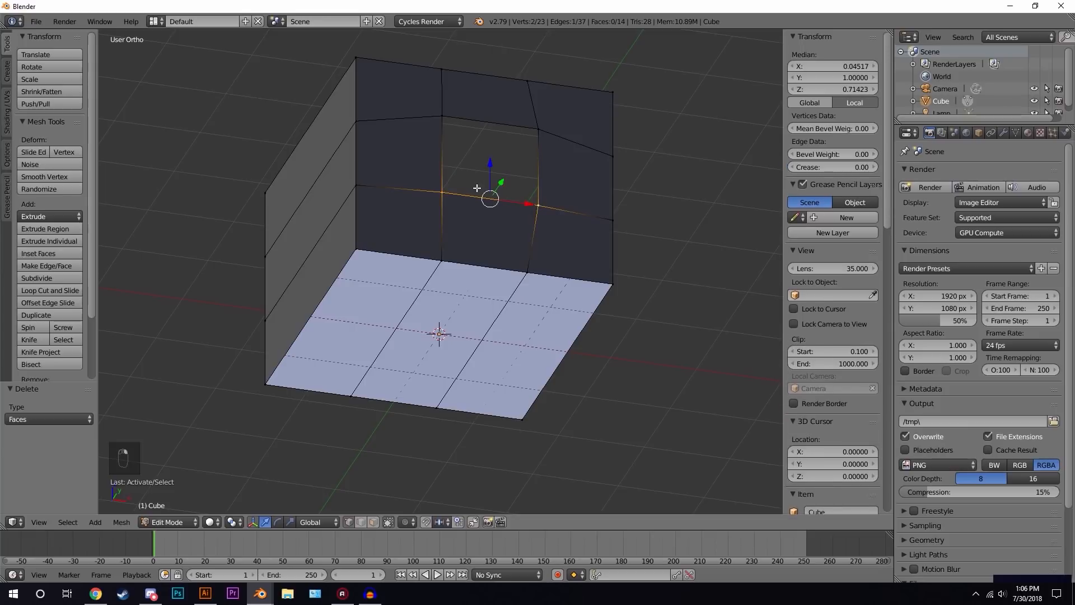
{"action": "key", "text": "shift+s"}
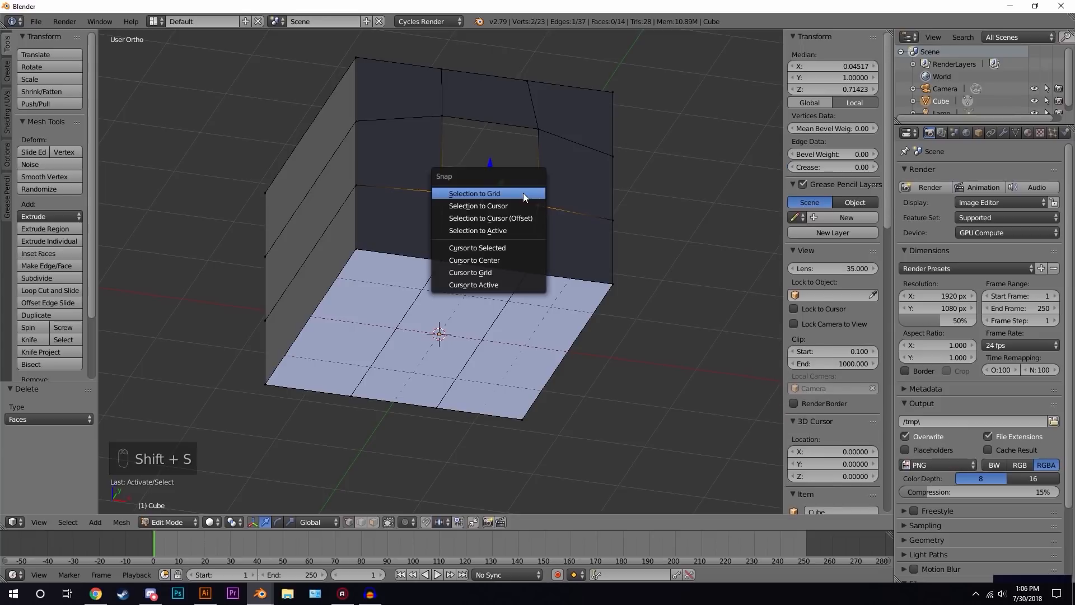
{"action": "left_click", "coordinate": [488, 248]}
{"action": "key", "text": "Tab"}
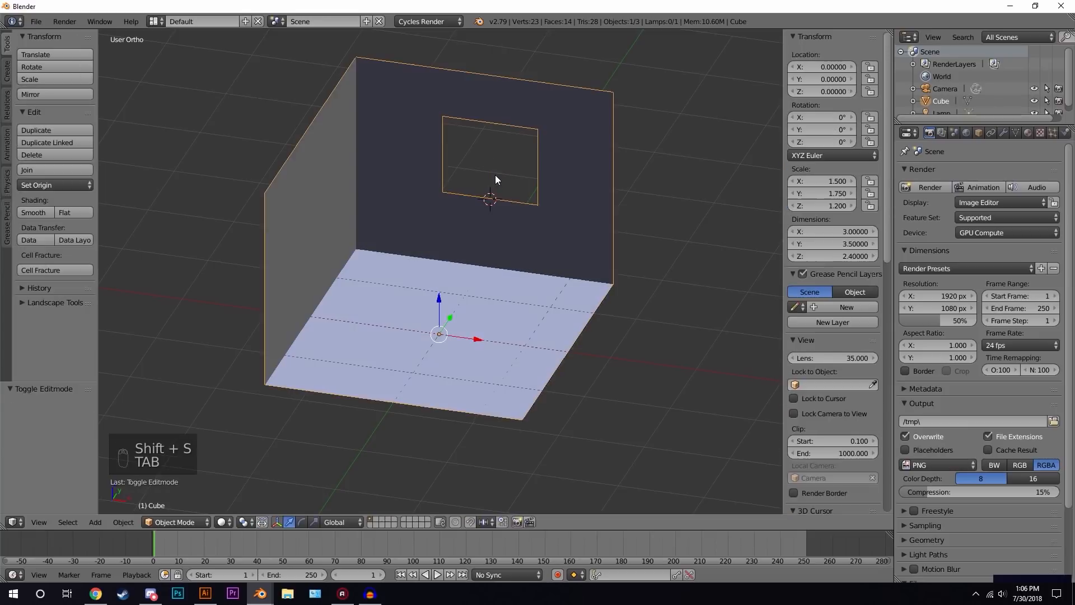
- Search the installed add-ons for Archimesh in User Preferences, then close the preferences
{"action": "middle_click_drag", "start_coordinate": [499, 196], "coordinate": [516, 230]}
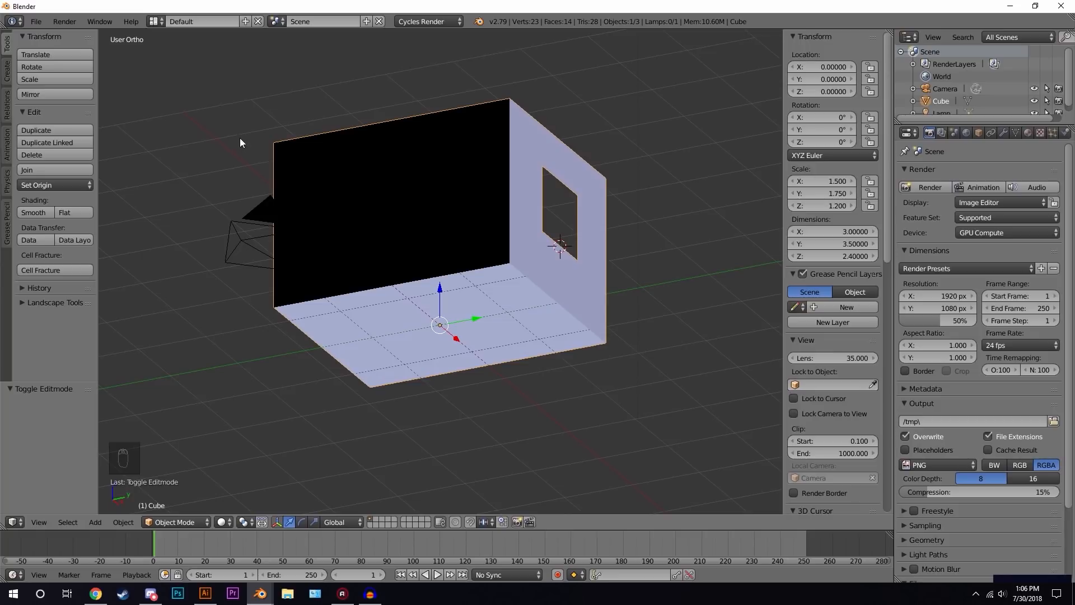
{"action": "left_click", "coordinate": [36, 21]}
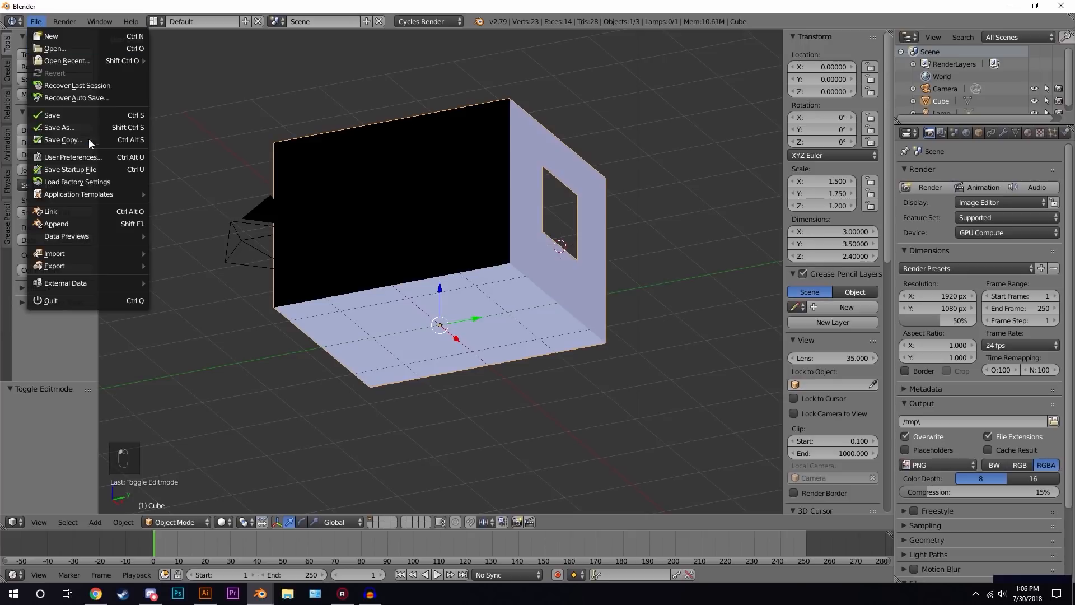
{"action": "left_click", "coordinate": [74, 159]}
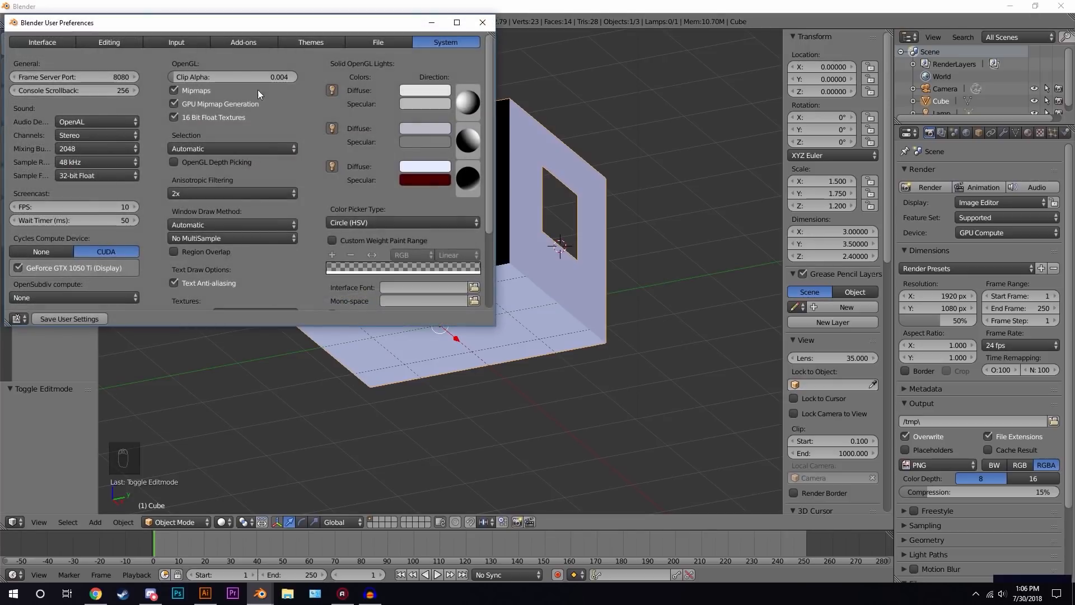
{"action": "left_click", "coordinate": [235, 43]}
{"action": "left_click", "coordinate": [55, 63]}
{"action": "type", "text": "arc"}
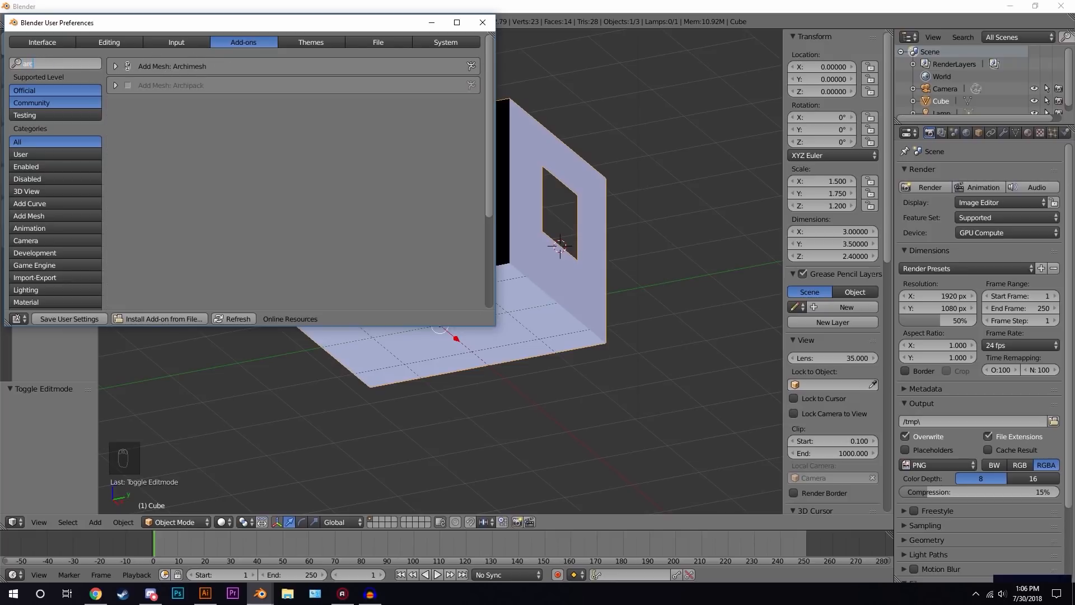
{"action": "left_click", "coordinate": [482, 22]}
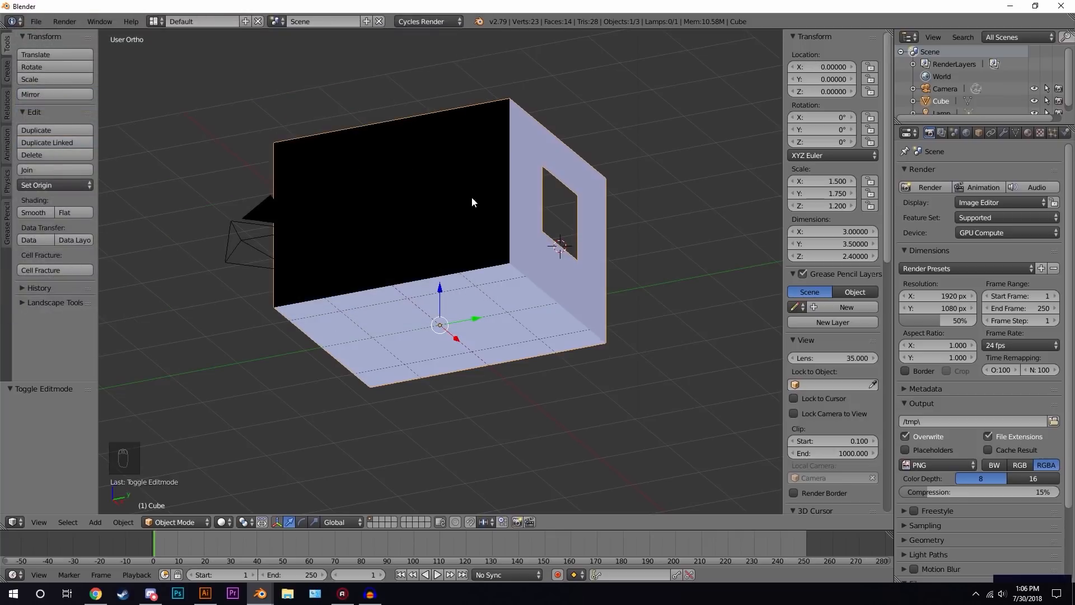
- Add an Archimesh Rail Window mesh at the 3D cursor below the window opening
{"action": "middle_click_drag", "start_coordinate": [486, 225], "coordinate": [525, 220]}
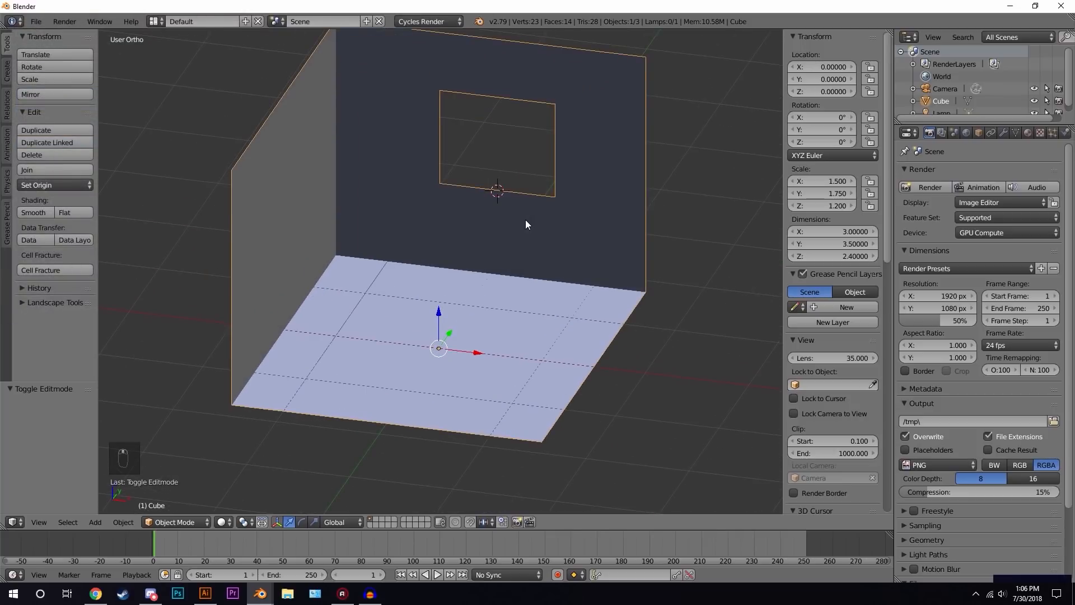
{"action": "key", "text": "shift+a"}
{"action": "mouse_move", "coordinate": [501, 221]}
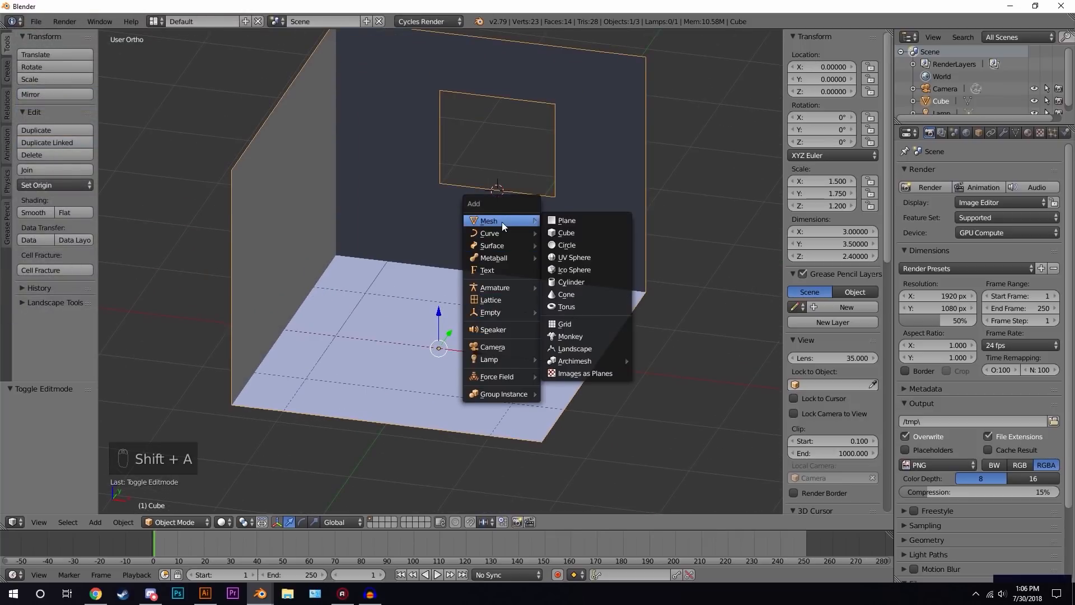
{"action": "mouse_move", "coordinate": [587, 361]}
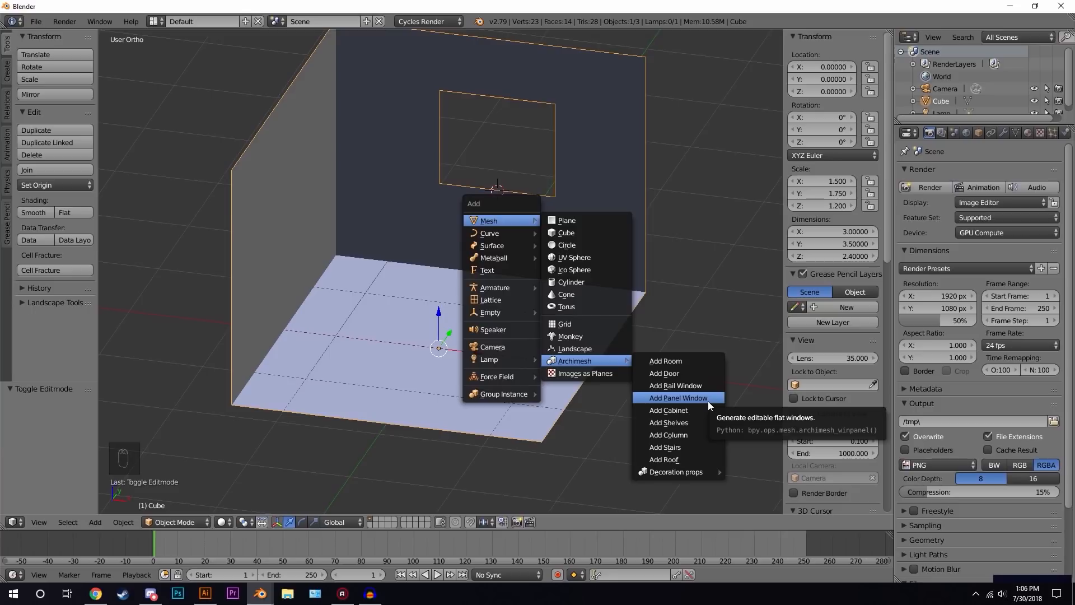
{"action": "left_click", "coordinate": [682, 387]}
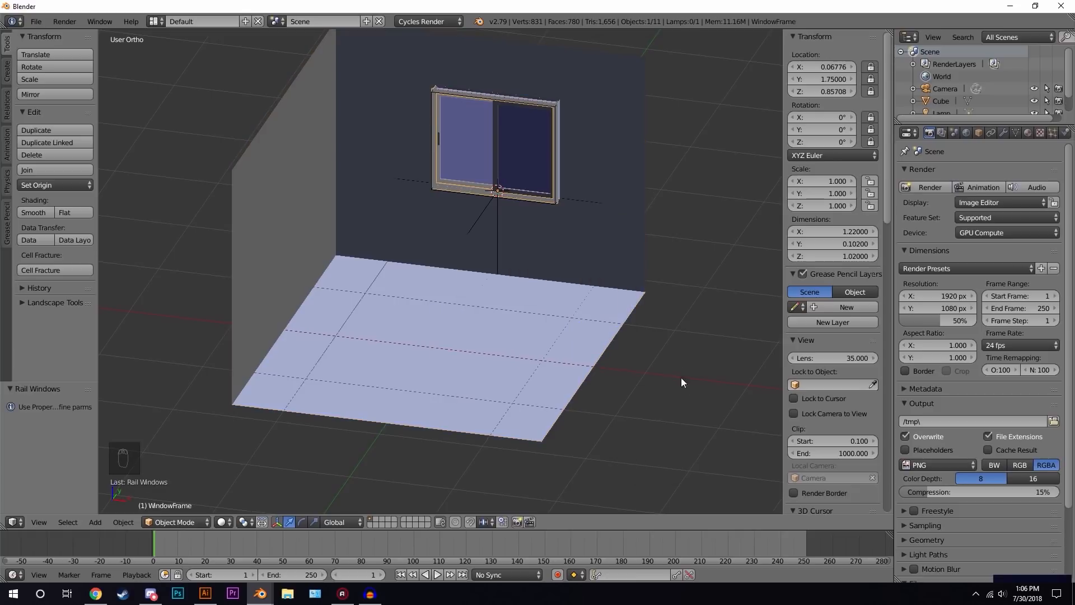
- Set the rail window's width to 1.170 to fit the wall opening
{"action": "middle_click_drag", "start_coordinate": [556, 204], "coordinate": [507, 292]}
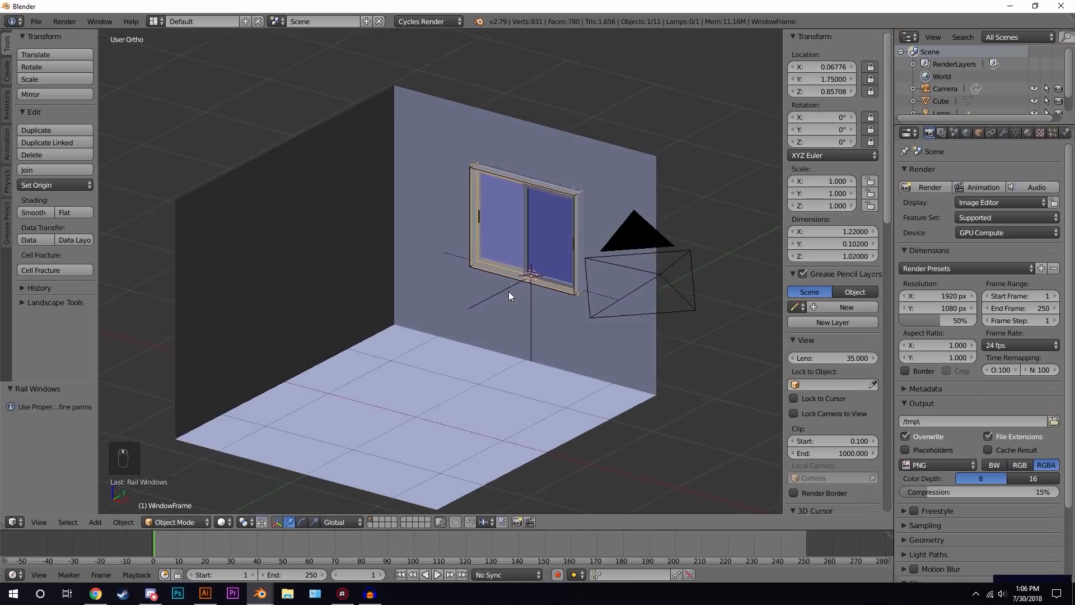
{"action": "scroll", "coordinate": [544, 271], "scroll_direction": "up", "scroll_amount": 3}
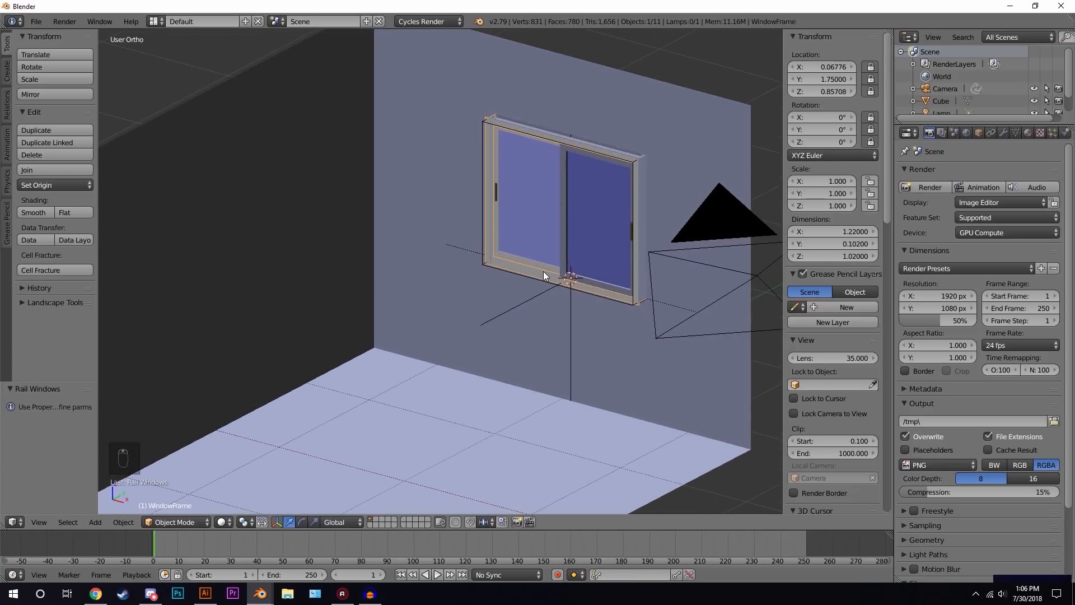
{"action": "left_click_drag", "start_coordinate": [887, 189], "coordinate": [888, 428]}
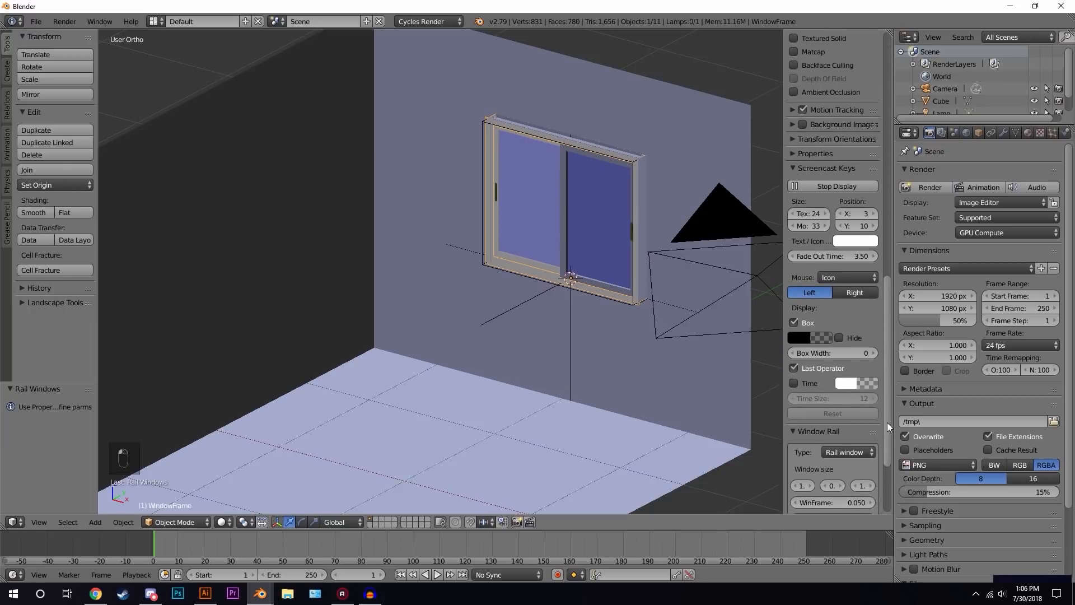
{"action": "left_click_drag", "start_coordinate": [887, 388], "coordinate": [894, 457]}
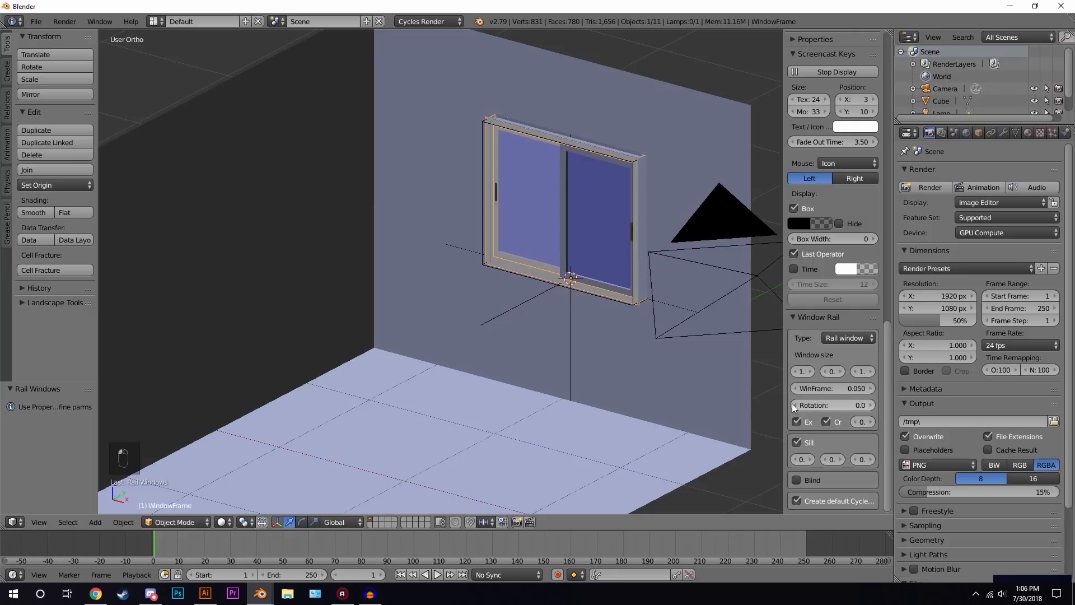
{"action": "left_click_drag", "start_coordinate": [785, 397], "coordinate": [733, 397]}
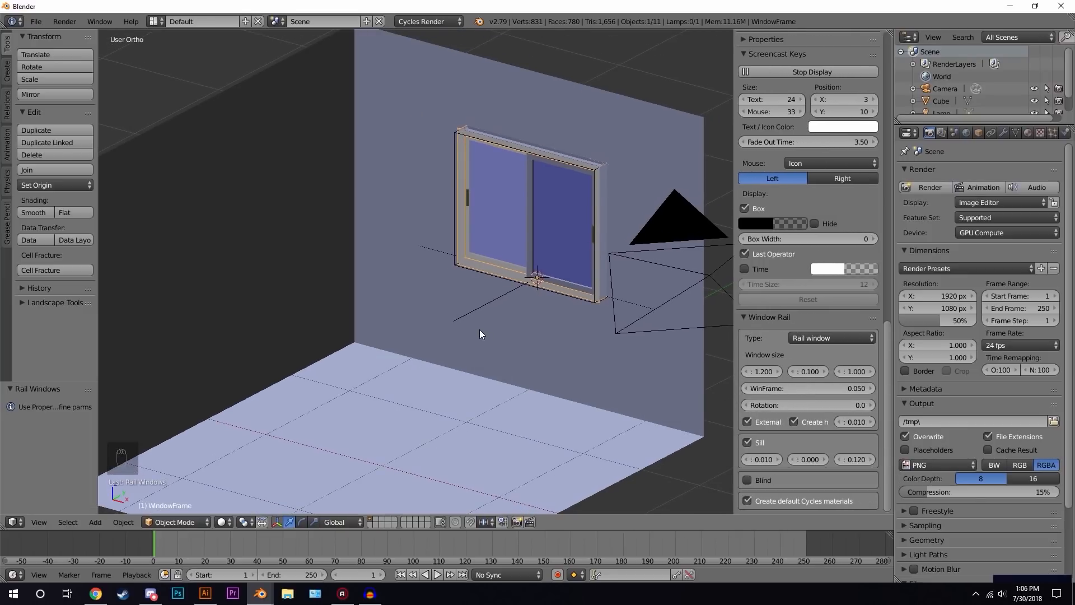
{"action": "key", "text": "KP_1"}
{"action": "scroll", "coordinate": [448, 240], "scroll_direction": "up", "scroll_amount": 2}
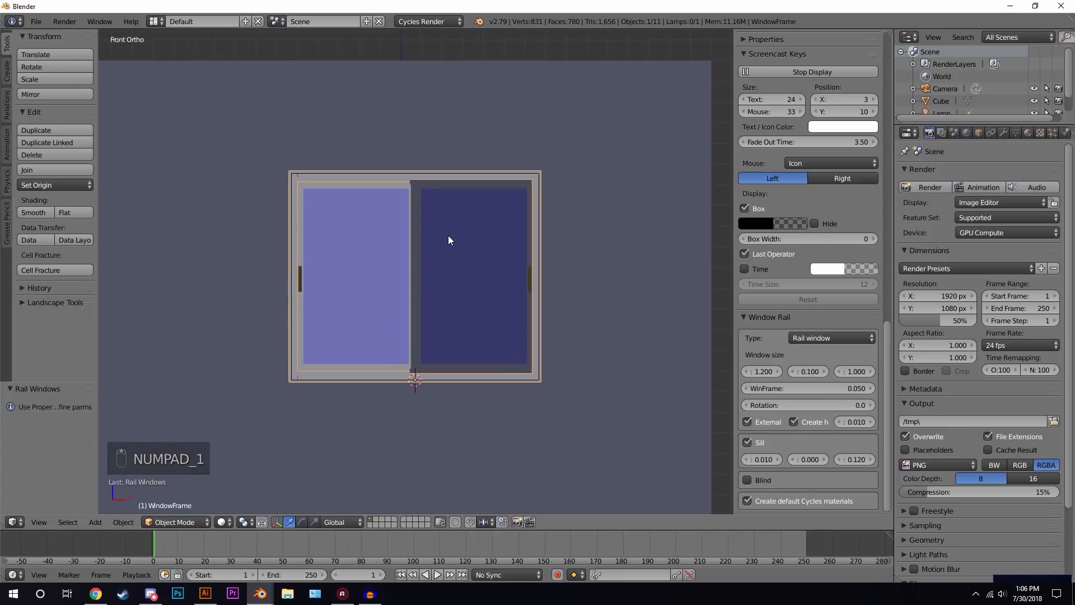
{"action": "key", "text": "z"}
{"action": "scroll", "coordinate": [442, 217], "scroll_direction": "up", "scroll_amount": 4}
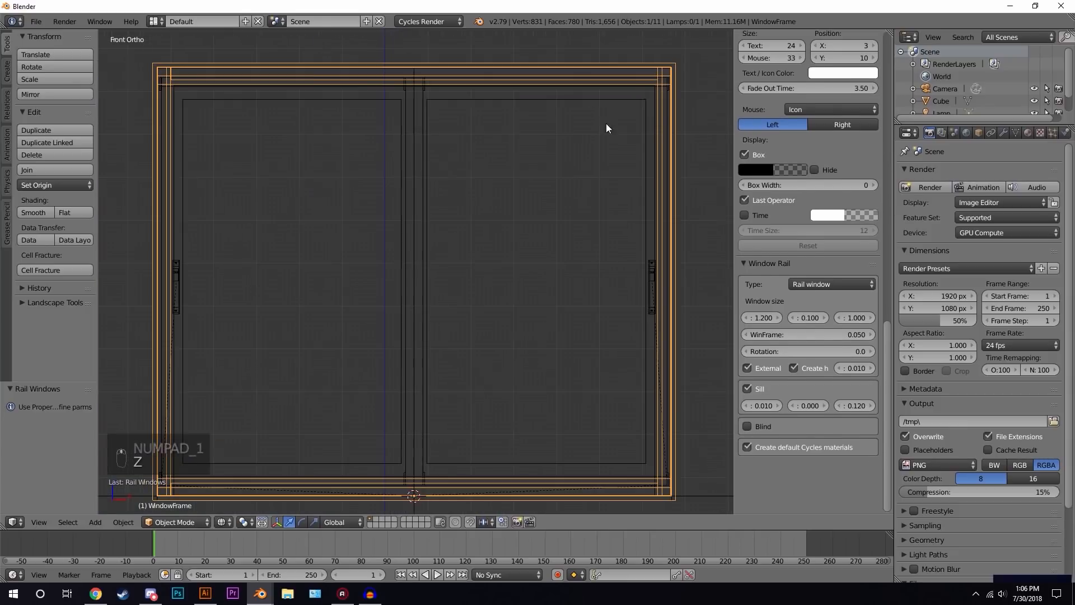
{"action": "middle_click_drag", "start_coordinate": [704, 71], "coordinate": [460, 244], "text": "shift"}
{"action": "scroll", "coordinate": [460, 243], "scroll_direction": "up", "scroll_amount": 5}
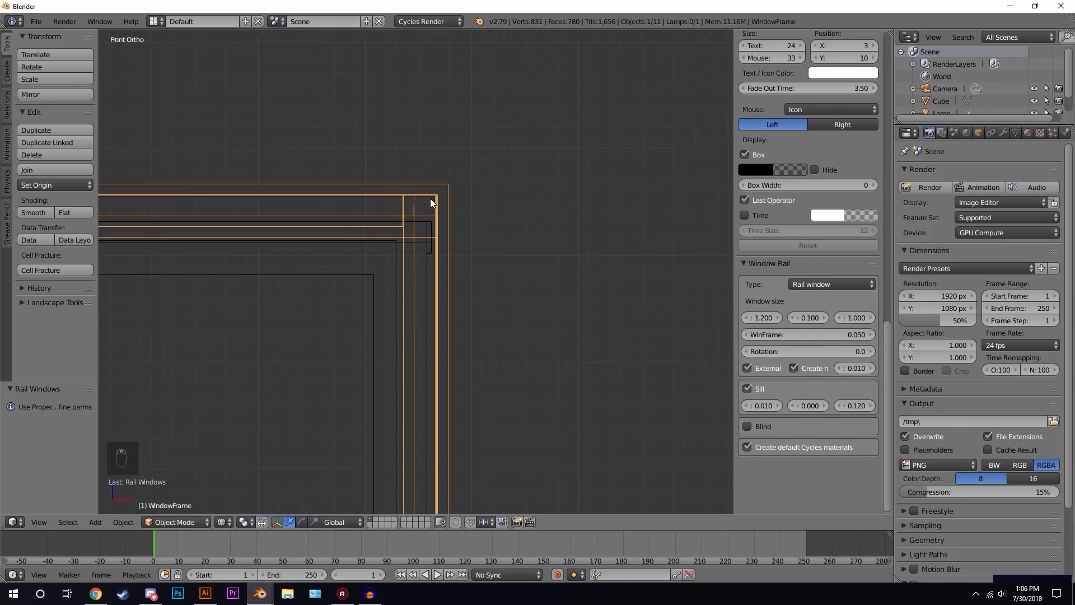
{"action": "scroll", "coordinate": [431, 202], "scroll_direction": "down", "scroll_amount": 2}
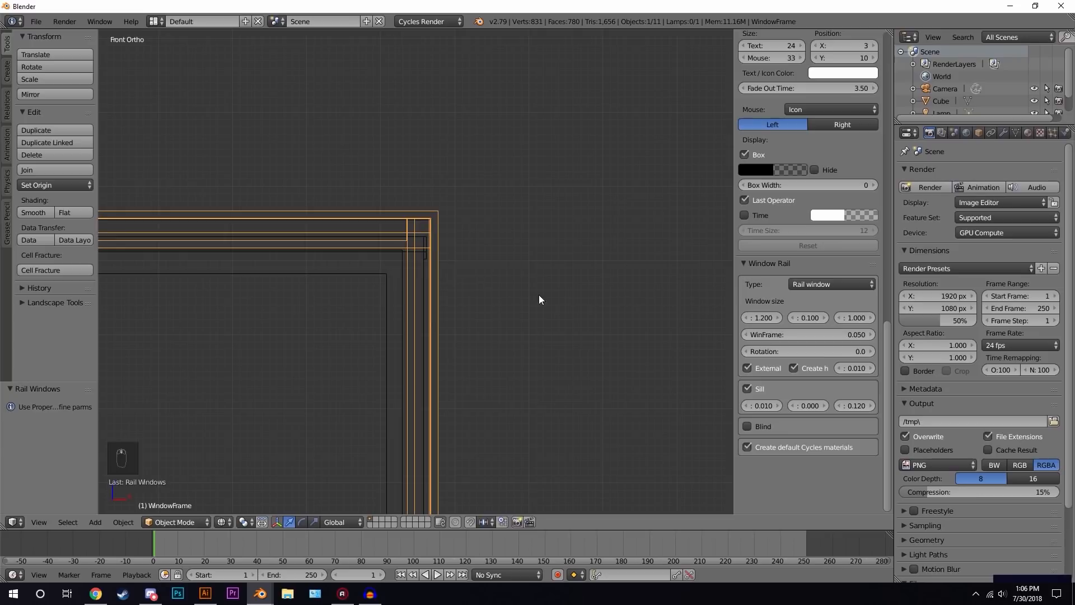
{"action": "left_click_drag", "start_coordinate": [763, 317], "coordinate": [747, 311]}
{"action": "right_click", "coordinate": [747, 312]}
{"action": "scroll", "coordinate": [297, 350], "scroll_direction": "down", "scroll_amount": 2, "text": "shift"}
{"action": "middle_click_drag", "start_coordinate": [284, 336], "coordinate": [591, 296], "text": "shift"}
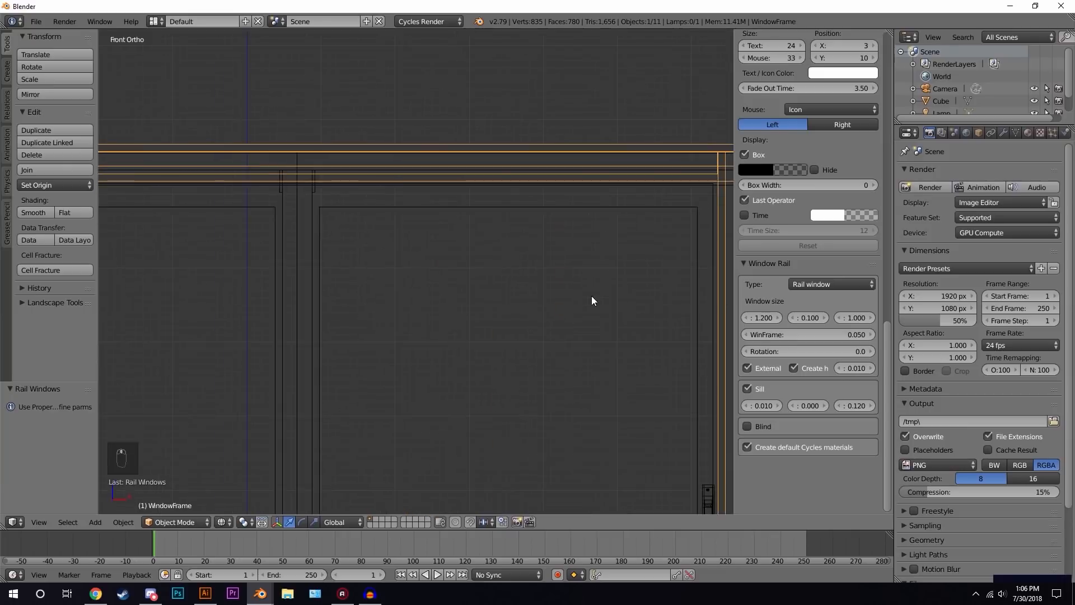
{"action": "scroll", "coordinate": [593, 297], "scroll_direction": "down", "scroll_amount": 3}
{"action": "left_click", "coordinate": [742, 315]}
{"action": "scroll", "coordinate": [504, 318], "scroll_direction": "down", "scroll_amount": 1}
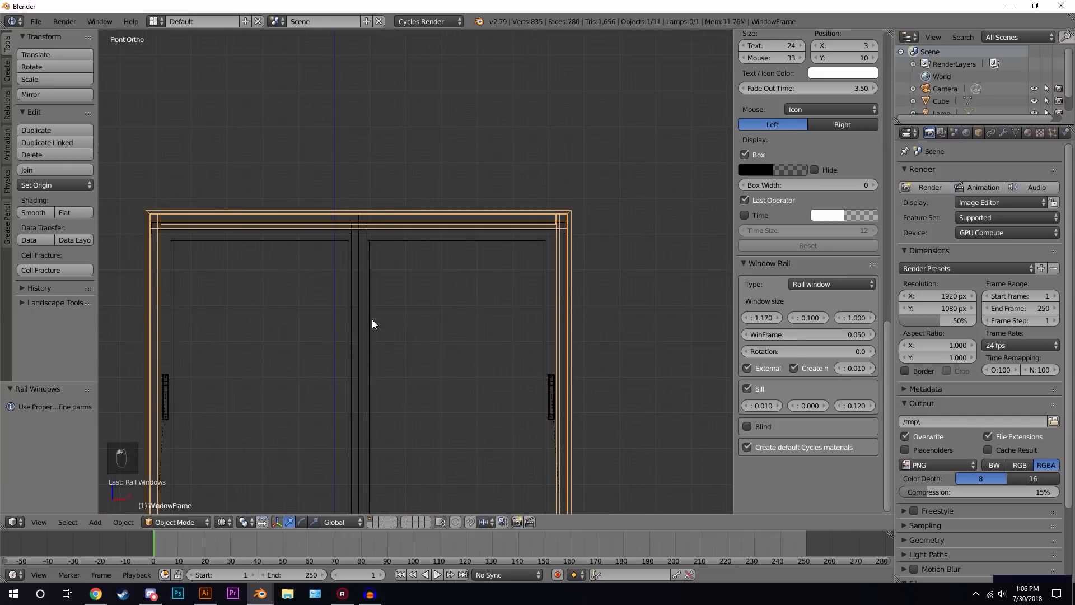
- Set the rail window's height to 0.950
{"action": "scroll", "coordinate": [837, 313], "scroll_direction": "up", "scroll_amount": 2}
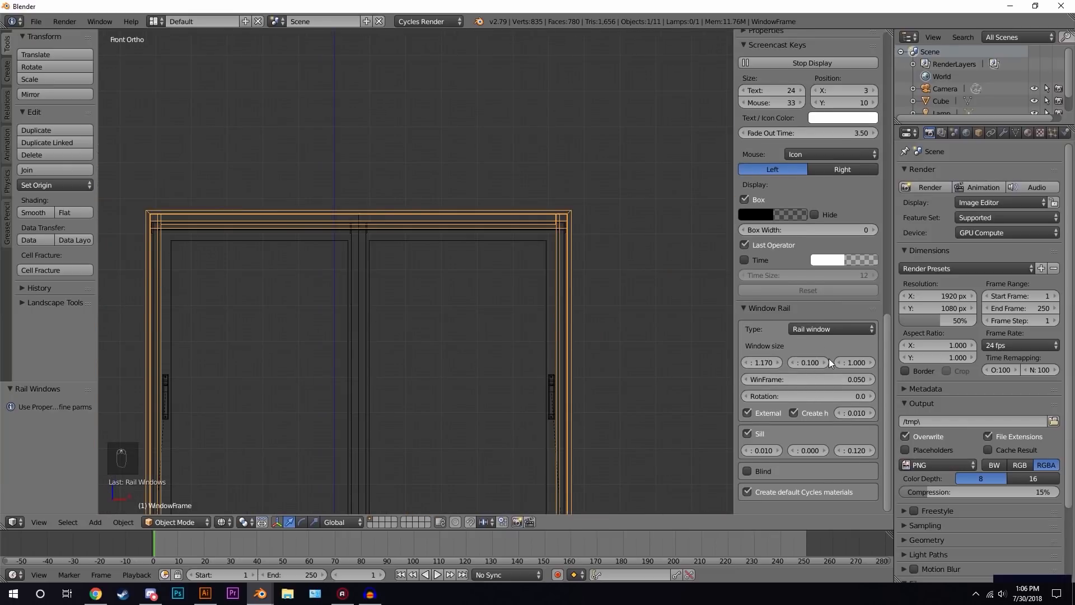
{"action": "left_click_drag", "start_coordinate": [856, 363], "coordinate": [855, 363]}
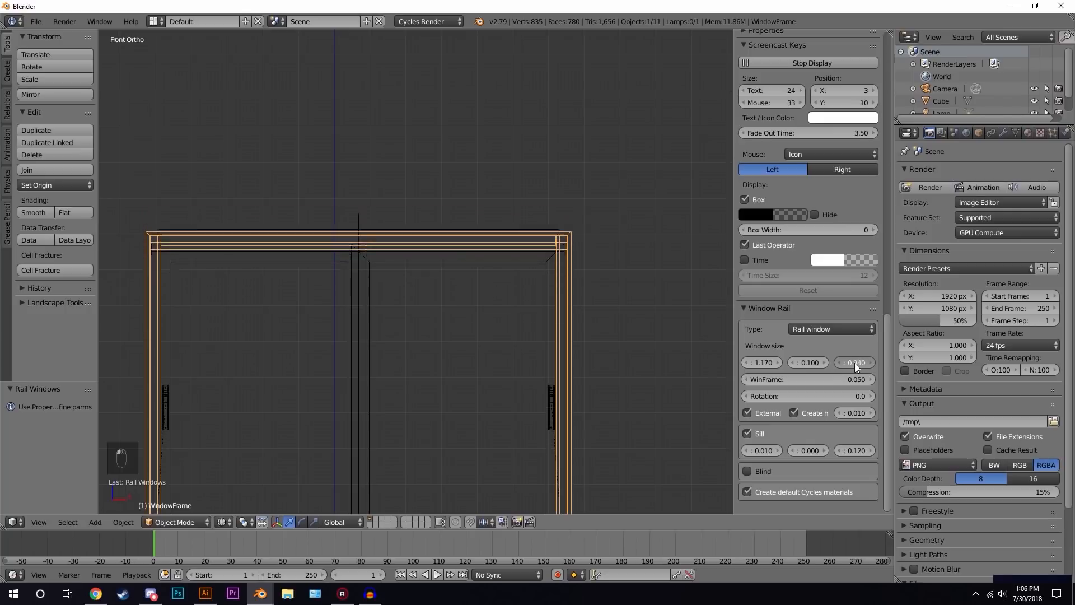
{"action": "left_click", "coordinate": [839, 363]}
{"action": "scroll", "coordinate": [672, 269], "scroll_direction": "up", "scroll_amount": 4}
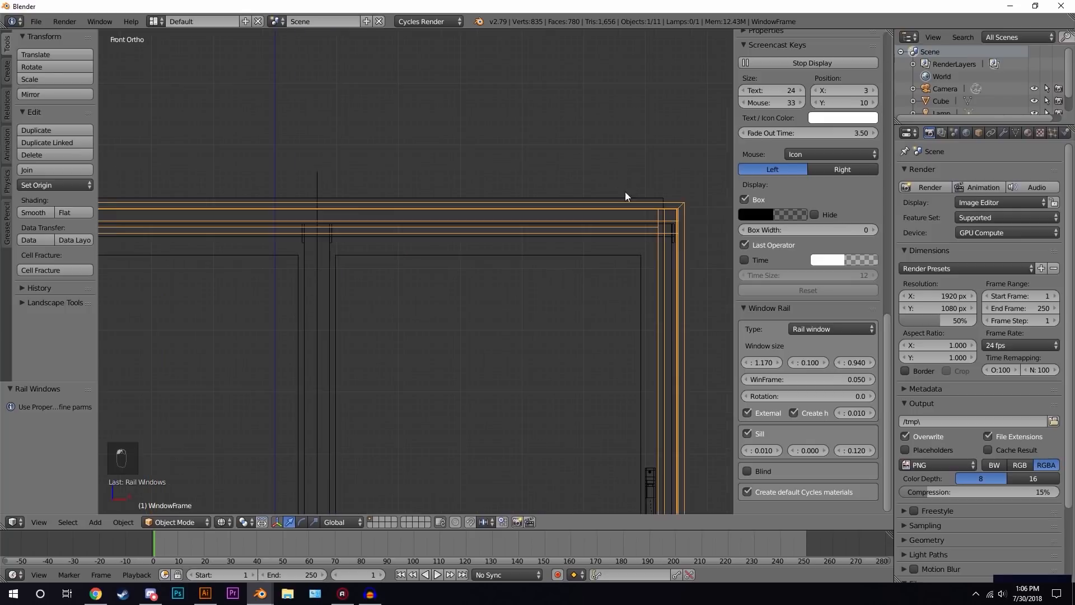
{"action": "left_click", "coordinate": [857, 361]}
{"action": "type", "text": ".95"}
{"action": "key", "text": "Return"}
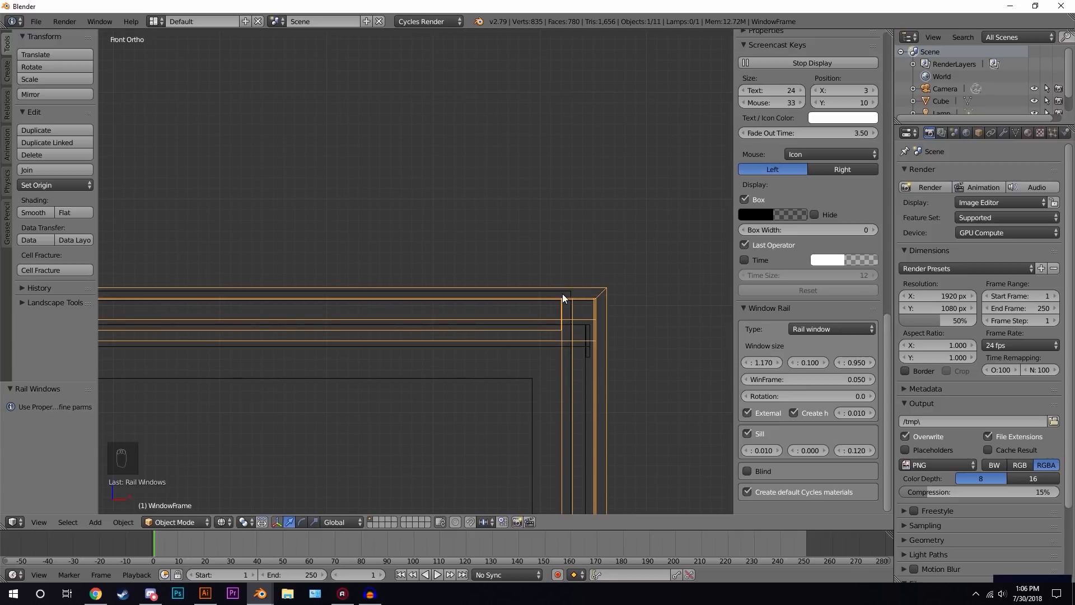
- Turn the rail window's sill off and back on
{"action": "scroll", "coordinate": [562, 292], "scroll_direction": "down", "scroll_amount": 7}
{"action": "middle_click_drag", "start_coordinate": [448, 318], "coordinate": [611, 213], "text": "shift"}
{"action": "scroll", "coordinate": [610, 235], "scroll_direction": "down", "scroll_amount": 2}
{"action": "middle_click_drag", "start_coordinate": [612, 257], "coordinate": [648, 293]}
{"action": "key", "text": "z"}
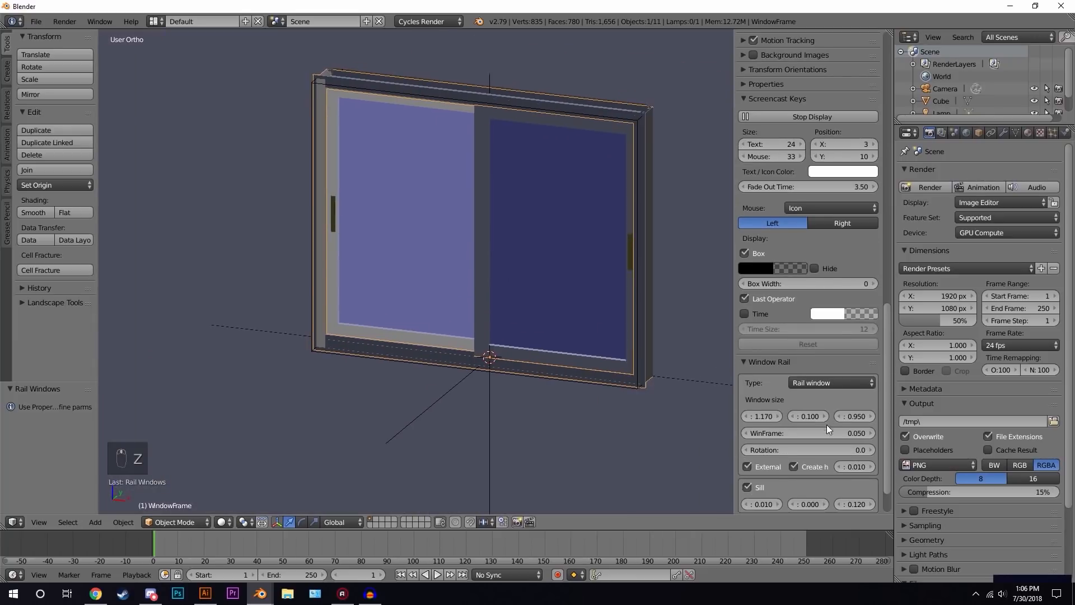
{"action": "left_click_drag", "start_coordinate": [801, 414], "coordinate": [800, 447]}
{"action": "scroll", "coordinate": [334, 246], "scroll_direction": "down", "scroll_amount": 6}
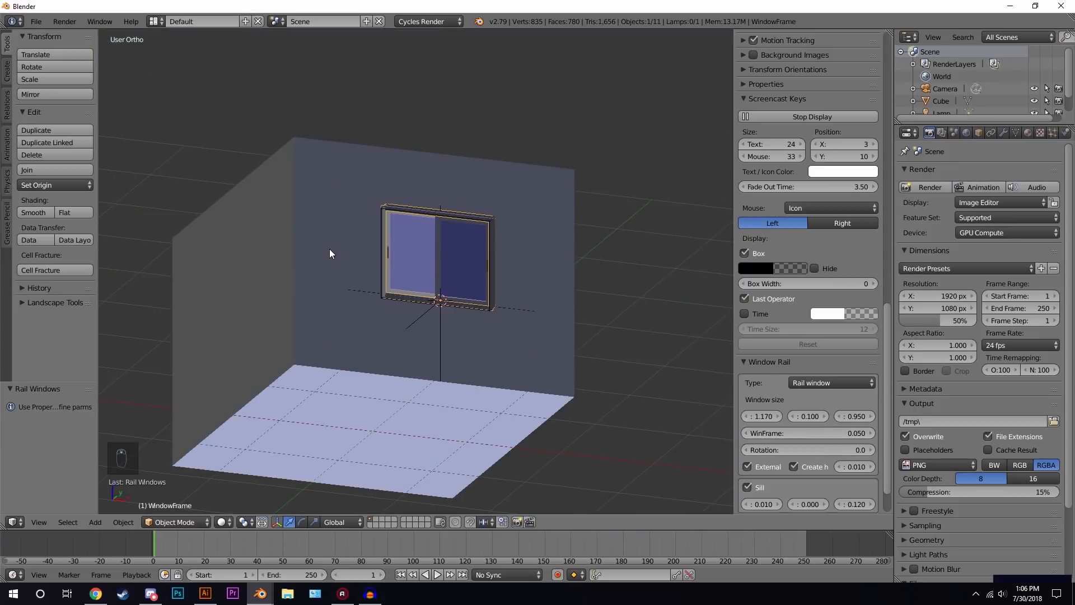
{"action": "mouse_move", "coordinate": [786, 442]}
{"action": "left_mouse_down"}
{"action": "mouse_move", "coordinate": [918, 445]}
{"action": "mouse_move", "coordinate": [774, 445]}
{"action": "left_mouse_up"}
{"action": "scroll", "coordinate": [585, 349], "scroll_direction": "up", "scroll_amount": 4}
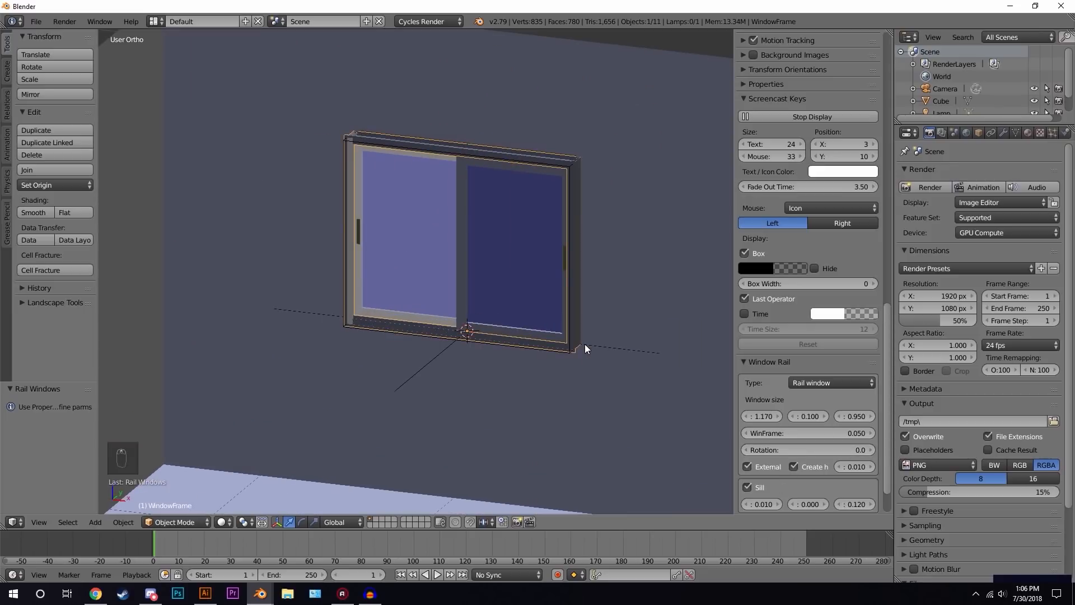
{"action": "left_click", "coordinate": [747, 486]}
{"action": "middle_click_drag", "start_coordinate": [722, 470], "coordinate": [584, 319]}
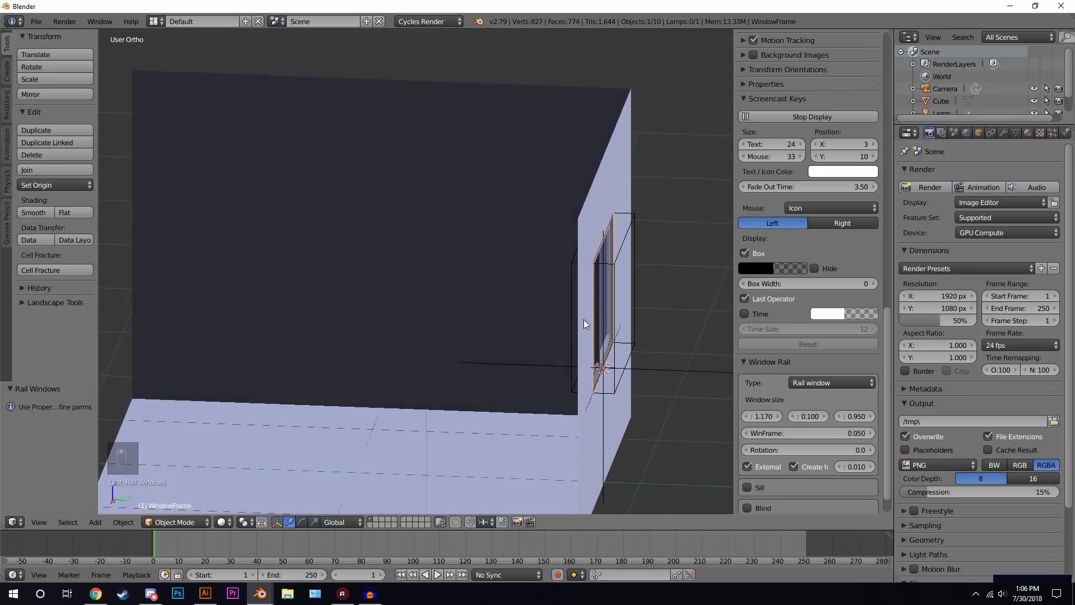
{"action": "left_click", "coordinate": [749, 489]}
{"action": "left_click", "coordinate": [750, 488]}
{"action": "left_click", "coordinate": [752, 488]}
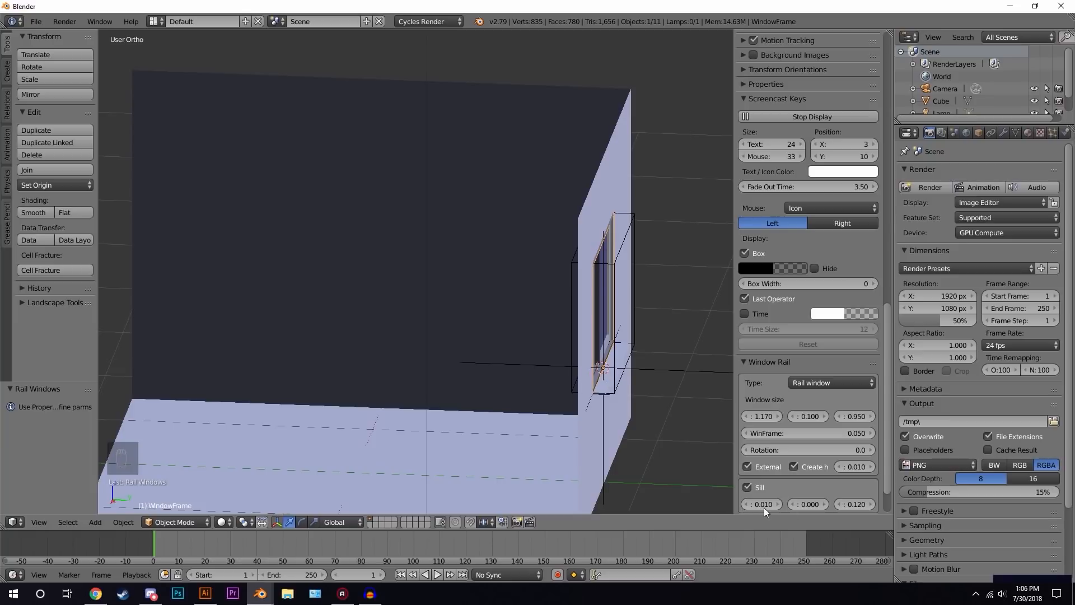
- Try enabling the window blind, adjust its separation and box settings, then disable the blind
{"action": "middle_click_drag", "start_coordinate": [723, 457], "coordinate": [549, 321]}
{"action": "scroll", "coordinate": [802, 412], "scroll_direction": "down", "scroll_amount": 2}
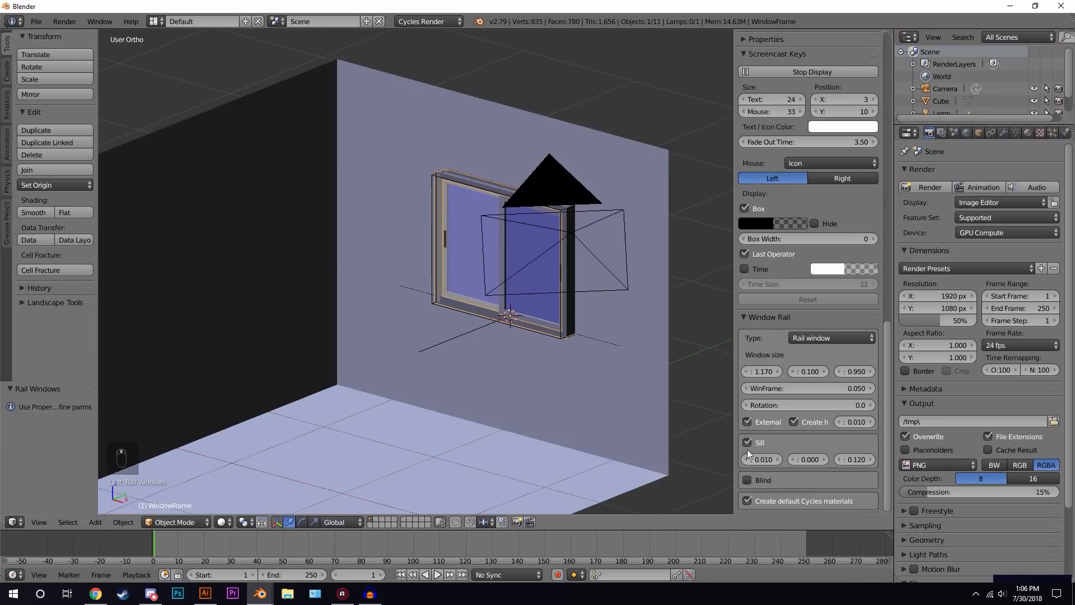
{"action": "left_click", "coordinate": [747, 481]}
{"action": "scroll", "coordinate": [550, 241], "scroll_direction": "up", "scroll_amount": 3}
{"action": "scroll", "coordinate": [800, 438], "scroll_direction": "down", "scroll_amount": 2}
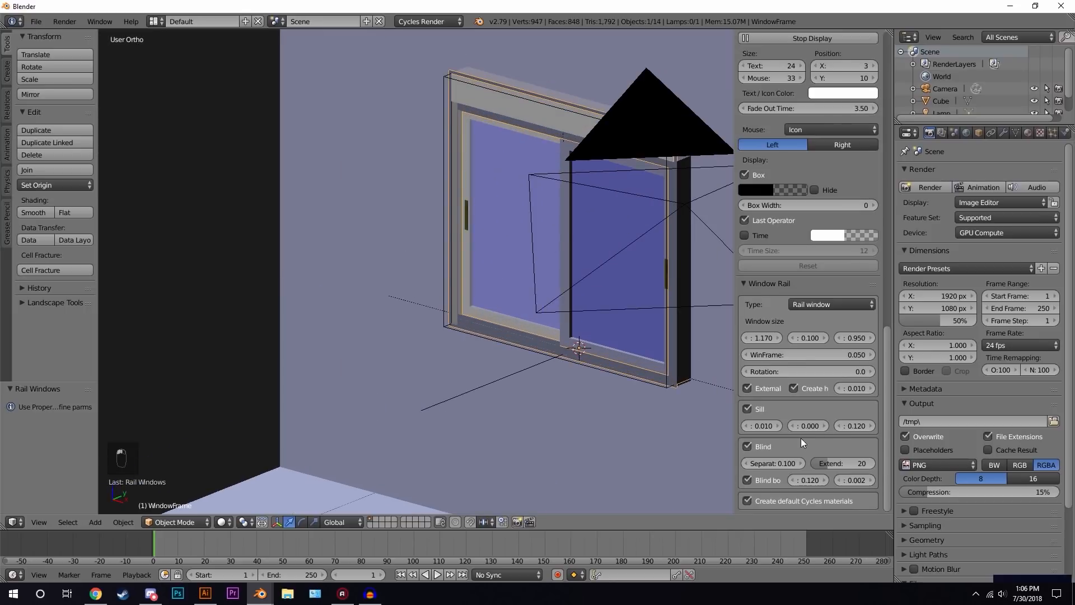
{"action": "left_click_drag", "start_coordinate": [806, 456], "coordinate": [752, 454]}
{"action": "mouse_move", "coordinate": [807, 476]}
{"action": "left_mouse_down"}
{"action": "mouse_move", "coordinate": [854, 474]}
{"action": "mouse_move", "coordinate": [785, 474]}
{"action": "left_mouse_up"}
{"action": "left_click", "coordinate": [748, 444]}
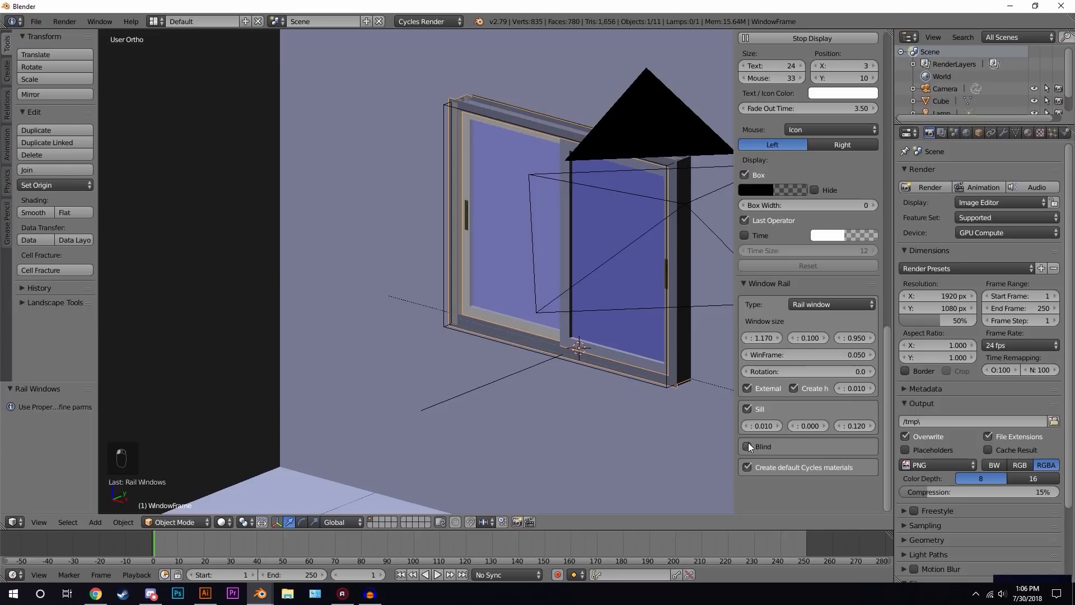
- Open the material settings of the window frame object
{"action": "scroll", "coordinate": [782, 418], "scroll_direction": "up", "scroll_amount": 3}
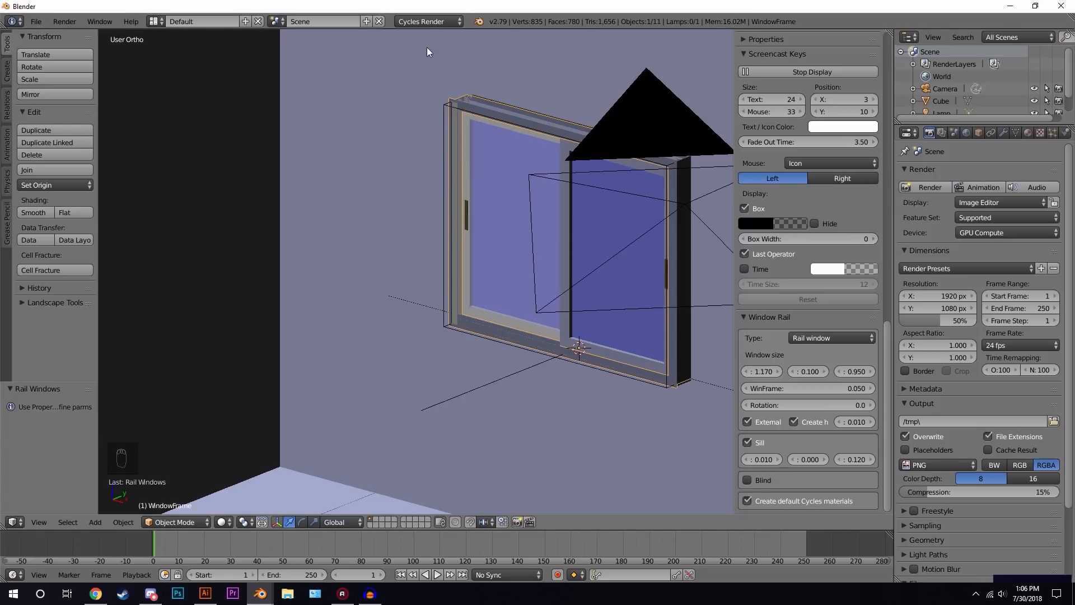
{"action": "left_click", "coordinate": [1028, 133]}
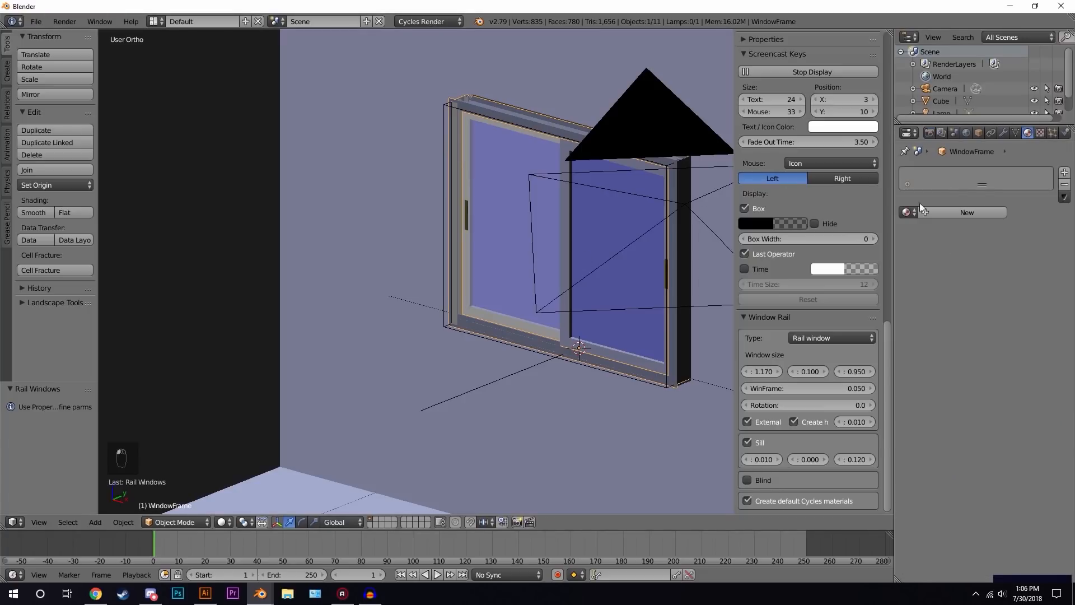
{"action": "scroll", "coordinate": [560, 230], "scroll_direction": "down", "scroll_amount": 2}
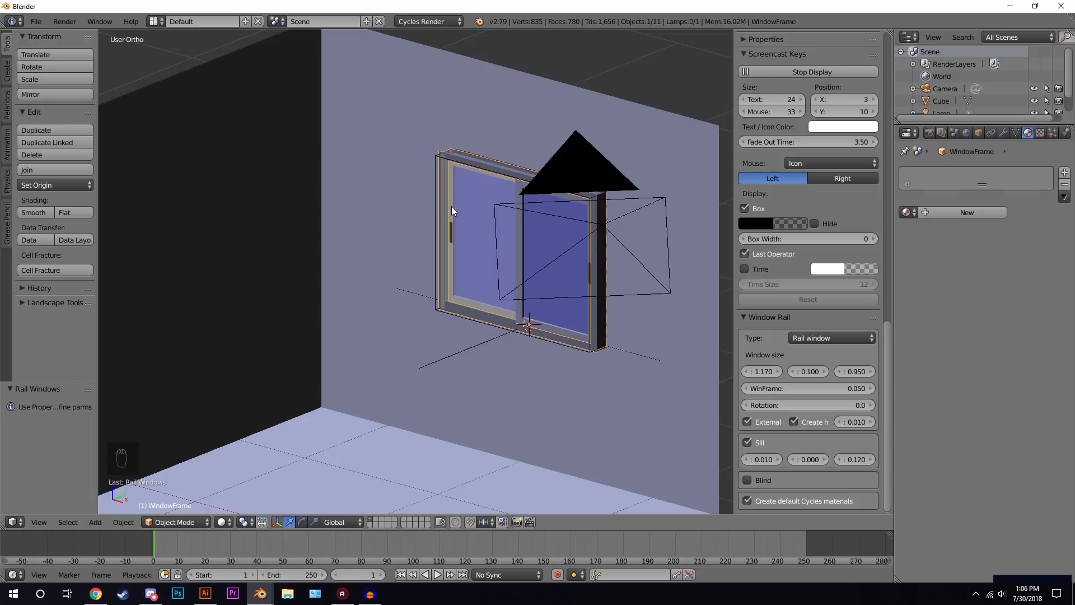
- Select the rail window sash and inspect its window, glass and plastic materials in the rendered preview
{"action": "right_click", "coordinate": [450, 181]}
{"action": "key", "text": "z"}
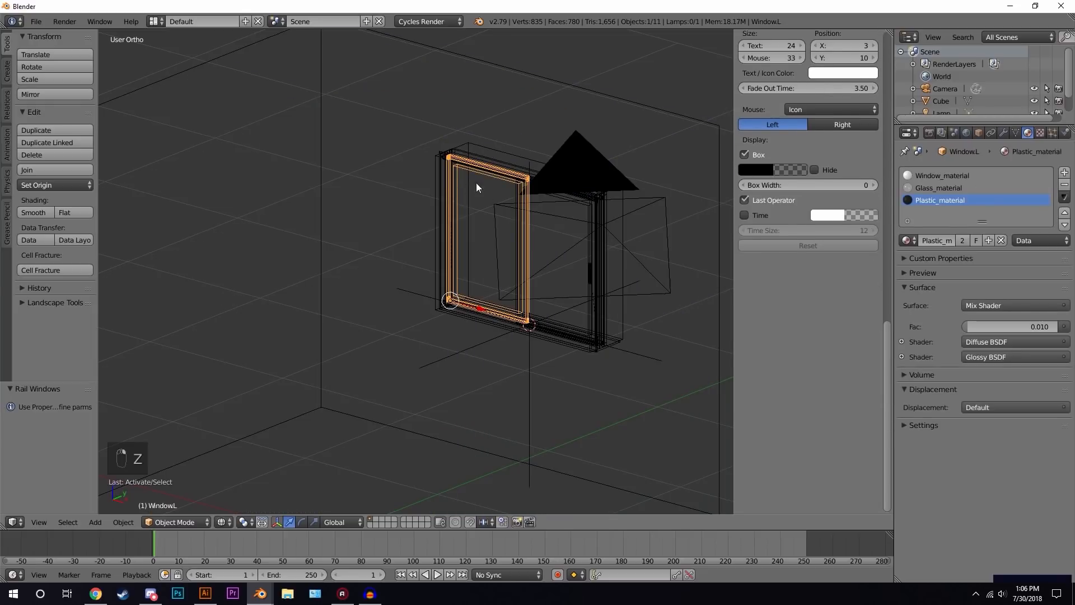
{"action": "key", "text": "z"}
{"action": "left_click", "coordinate": [943, 174]}
{"action": "left_click", "coordinate": [945, 187]}
{"action": "left_click", "coordinate": [945, 200]}
{"action": "scroll", "coordinate": [498, 254], "scroll_direction": "up", "scroll_amount": 3}
{"action": "key", "text": "shift+z"}
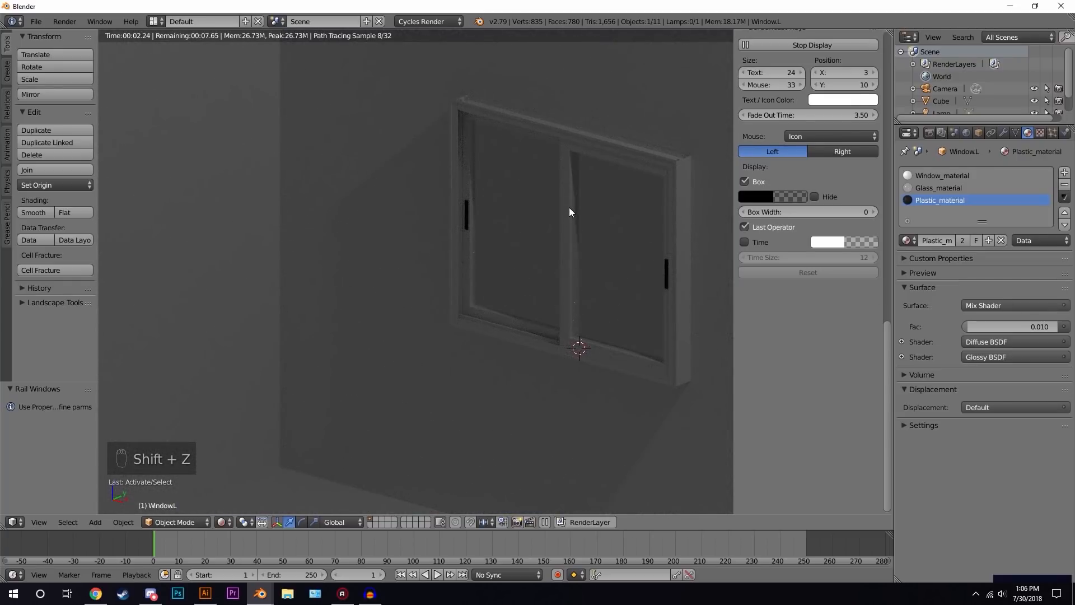
{"action": "key", "text": "z"}
{"action": "key", "text": "z"}
{"action": "key", "text": "z"}
{"action": "scroll", "coordinate": [560, 218], "scroll_direction": "down", "scroll_amount": 5}
{"action": "key", "text": "a"}
{"action": "mouse_move", "coordinate": [545, 231]}
{"action": "middle_mouse_down"}
{"action": "mouse_move", "coordinate": [464, 243]}
{"action": "mouse_move", "coordinate": [514, 249]}
{"action": "mouse_move", "coordinate": [460, 264]}
{"action": "mouse_move", "coordinate": [507, 247]}
{"action": "middle_mouse_up"}
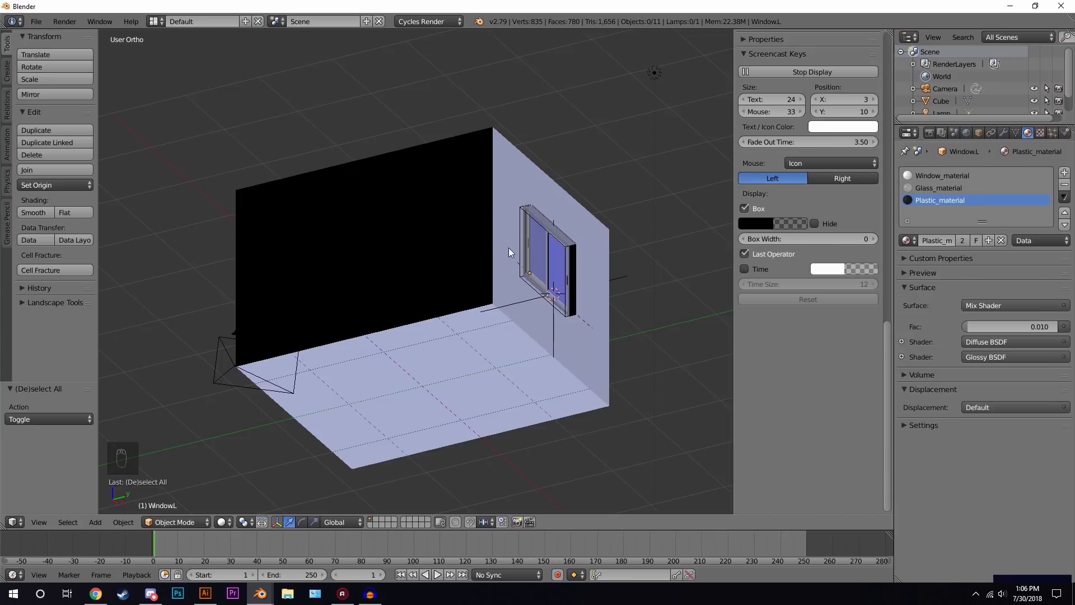
- Switch to the empty layer 2, hide the side panels and add a new cube at the centered cursor
{"action": "key", "text": "2"}
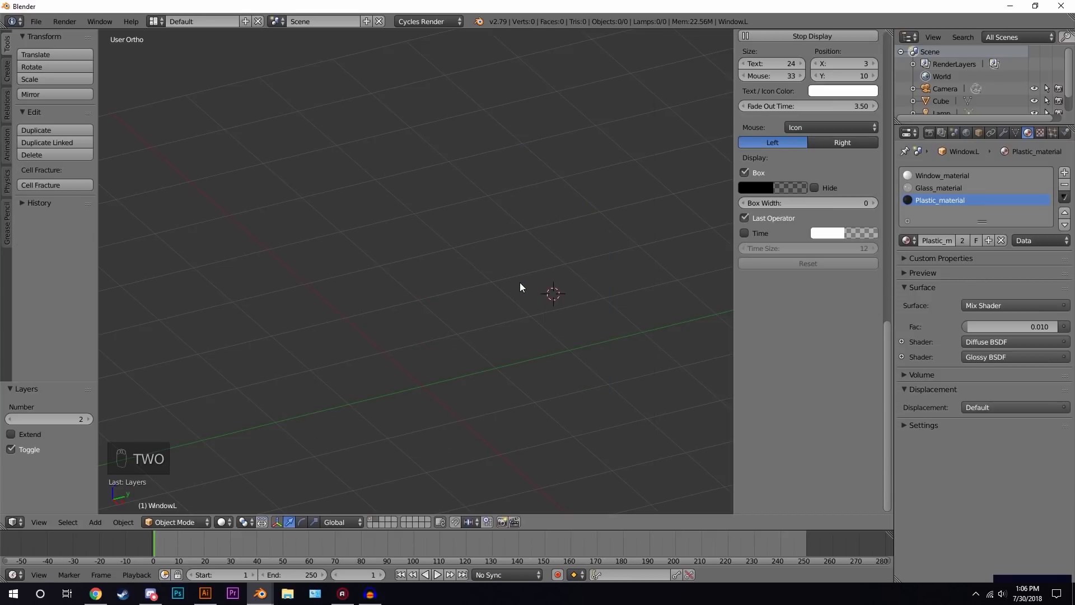
{"action": "key", "text": "n"}
{"action": "key", "text": "t"}
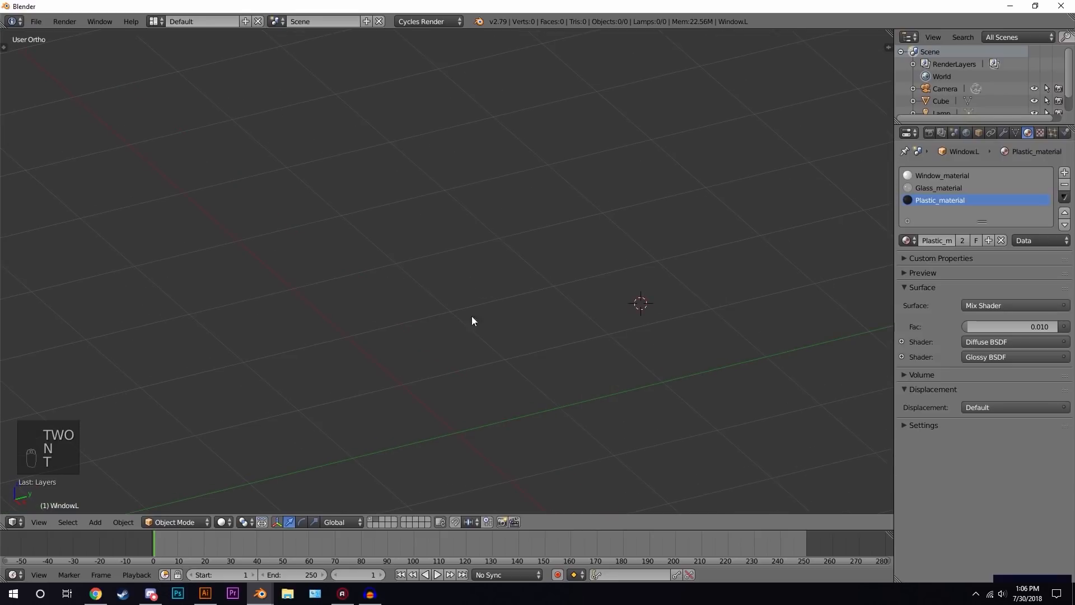
{"action": "scroll", "coordinate": [579, 253], "scroll_direction": "down", "scroll_amount": 1}
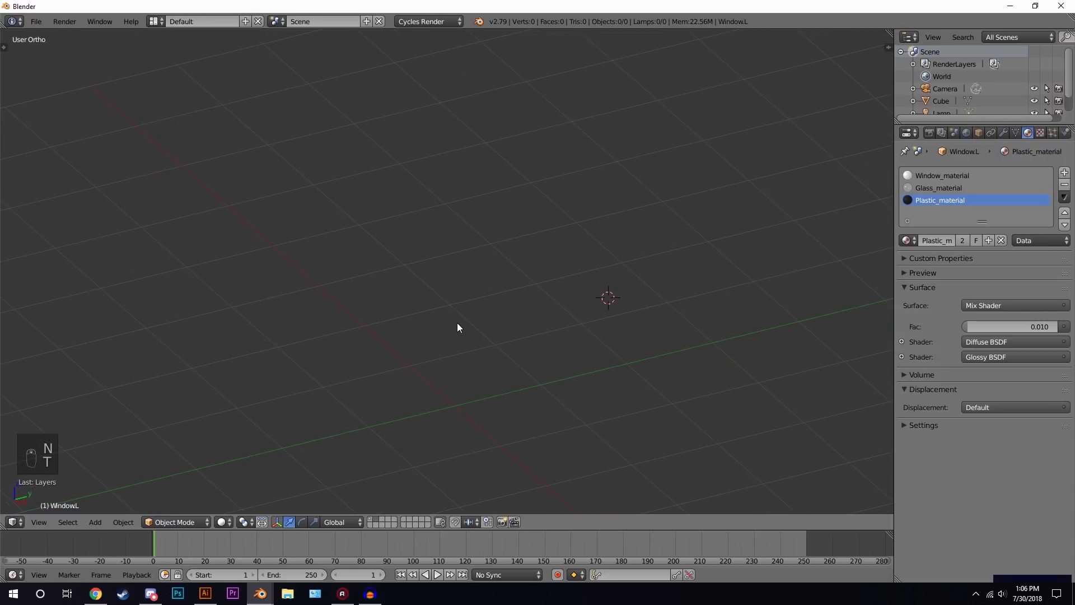
{"action": "scroll", "coordinate": [479, 303], "scroll_direction": "down", "scroll_amount": 2}
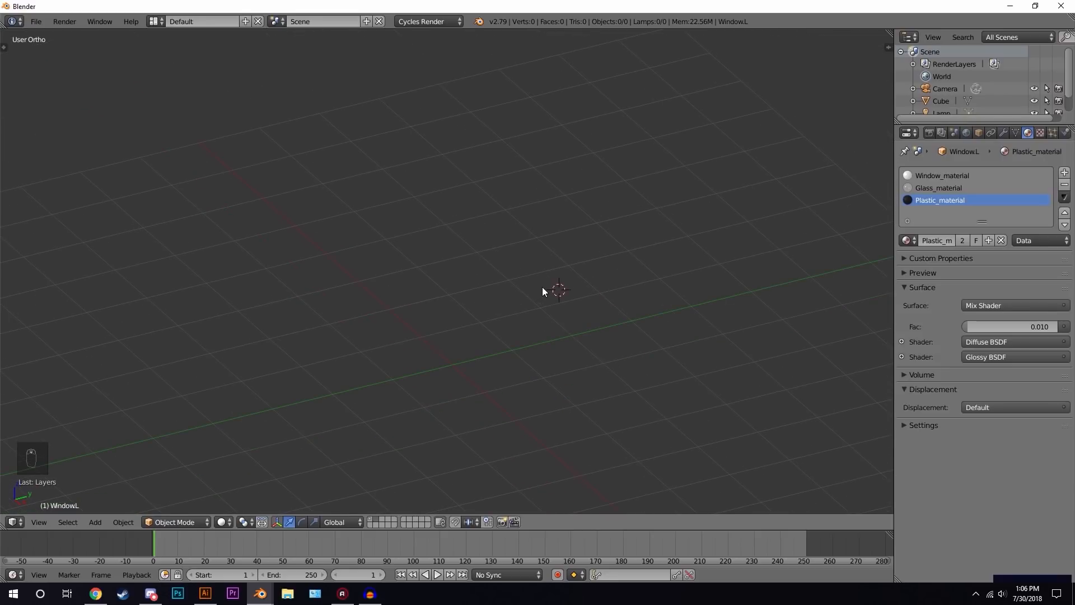
{"action": "key", "text": "shift+c"}
{"action": "middle_click_drag", "start_coordinate": [493, 344], "coordinate": [589, 273]}
{"action": "key", "text": "shift+a"}
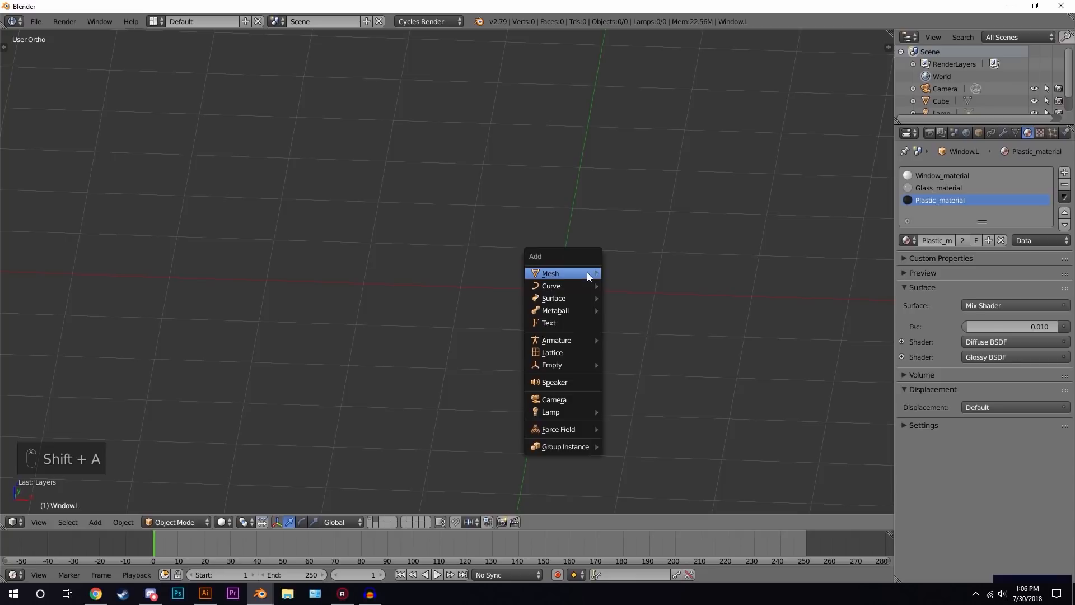
{"action": "mouse_move", "coordinate": [574, 275]}
{"action": "left_click", "coordinate": [639, 286]}
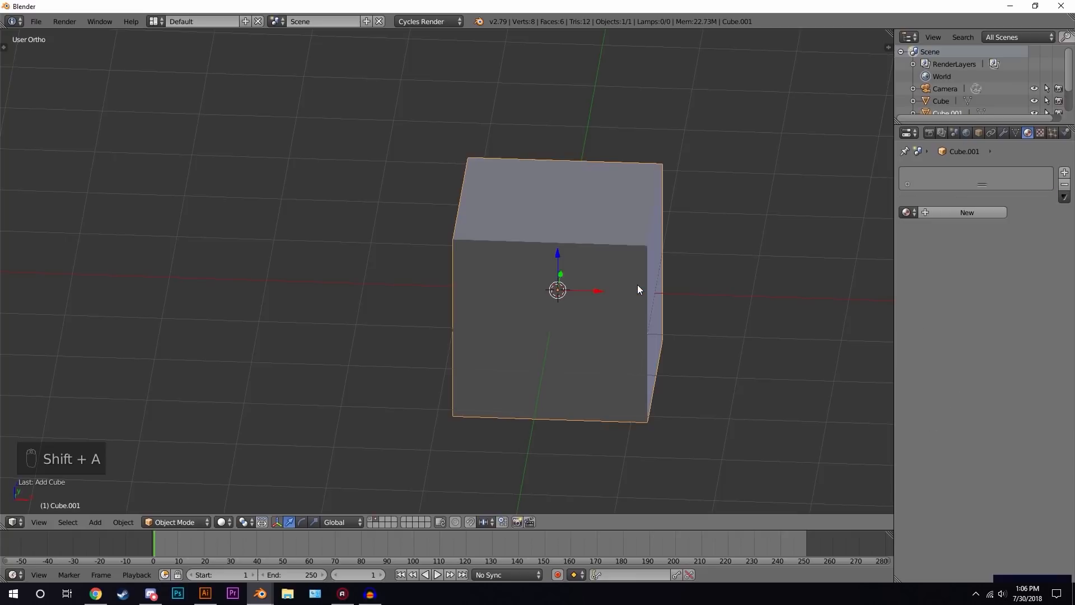
- Add a Mirror modifier to the cube with mirroring on both the X and Y axes
{"action": "key", "text": "KP_7"}
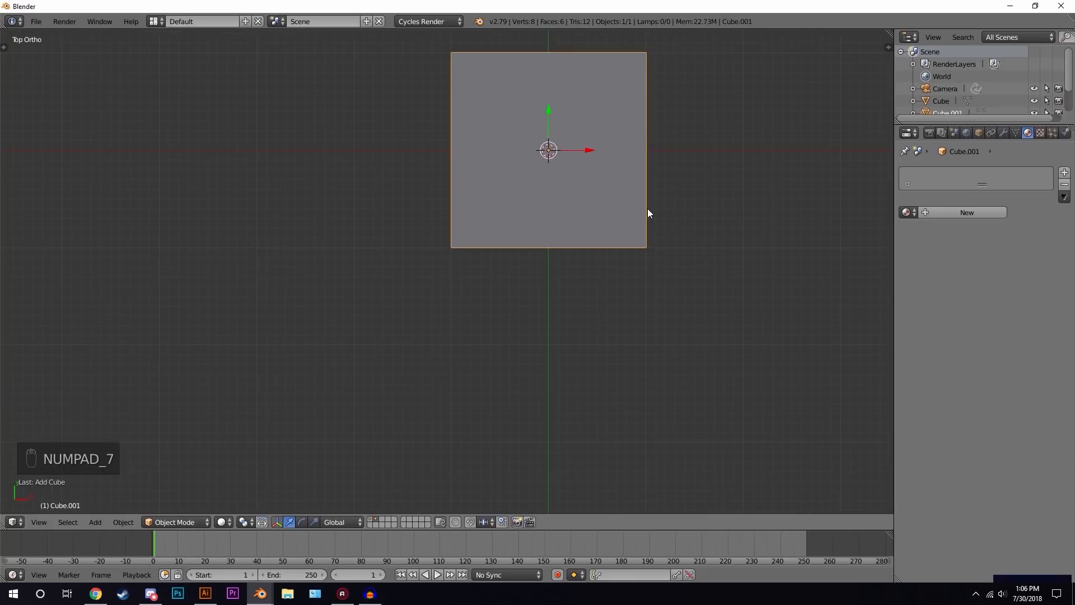
{"action": "key", "text": "KP_Decimal"}
{"action": "left_click", "coordinate": [1003, 133]}
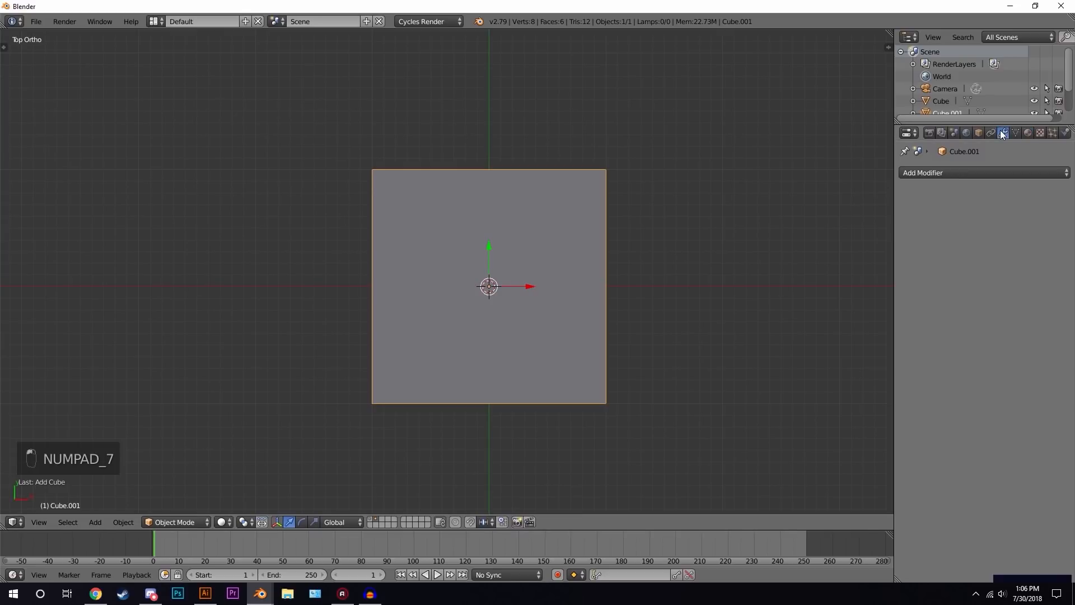
{"action": "left_click", "coordinate": [938, 173]}
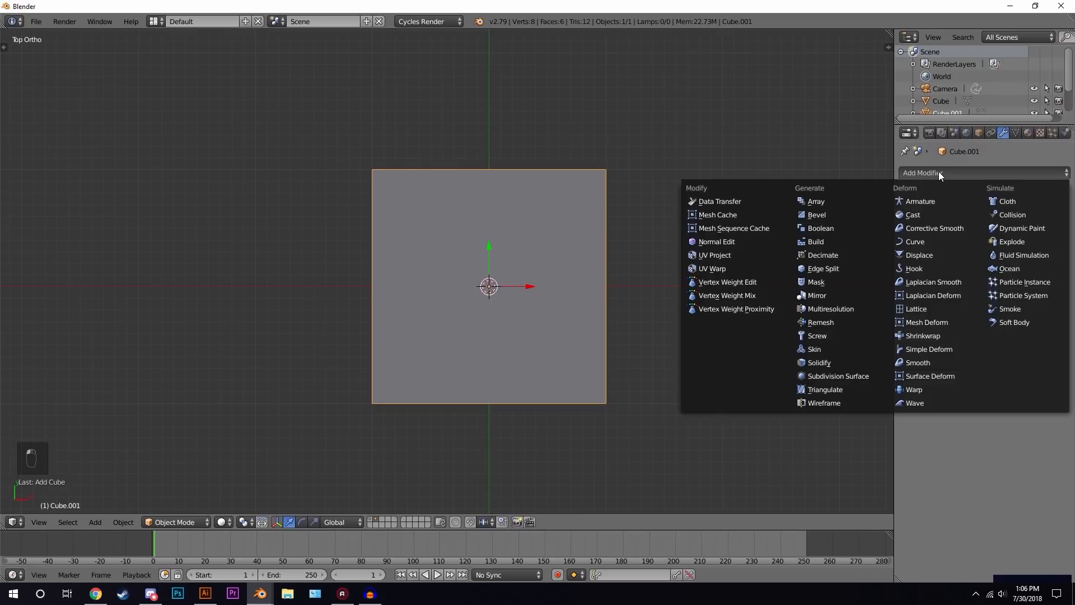
{"action": "left_click", "coordinate": [832, 294]}
{"action": "left_click", "coordinate": [909, 253]}
- In Edit Mode, move the cube off-center and shrink it into a small leg block mirrored to four corners
{"action": "key", "text": "Tab"}
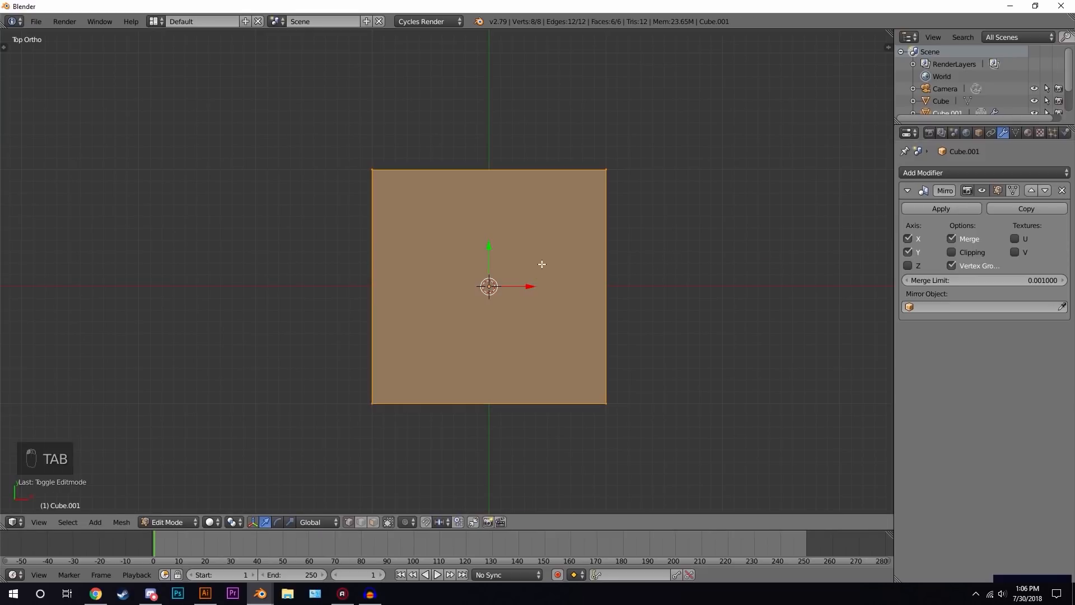
{"action": "key", "text": "g"}
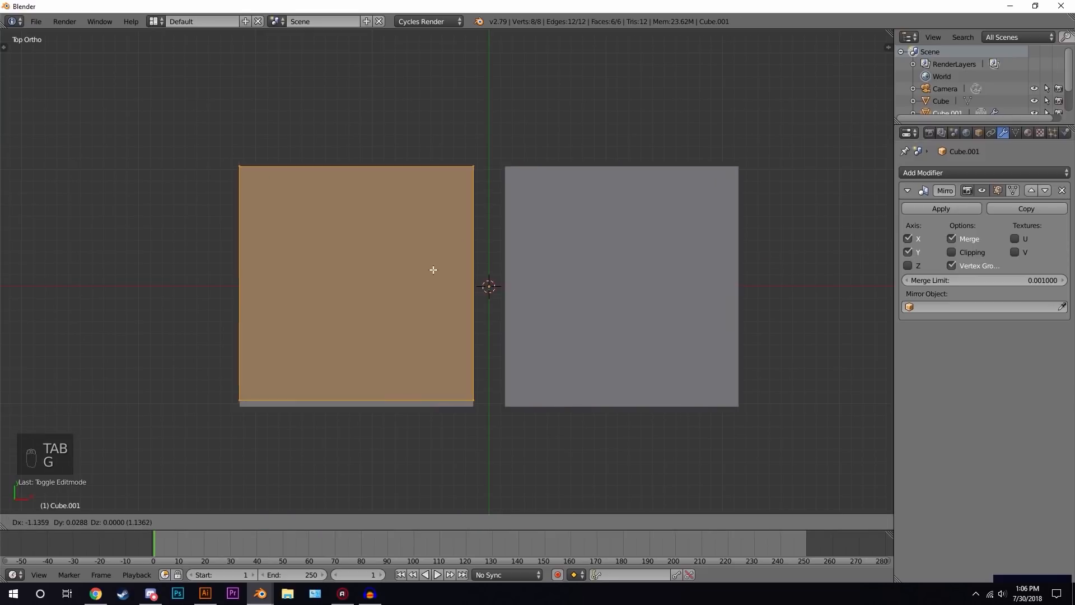
{"action": "left_click", "coordinate": [310, 419]}
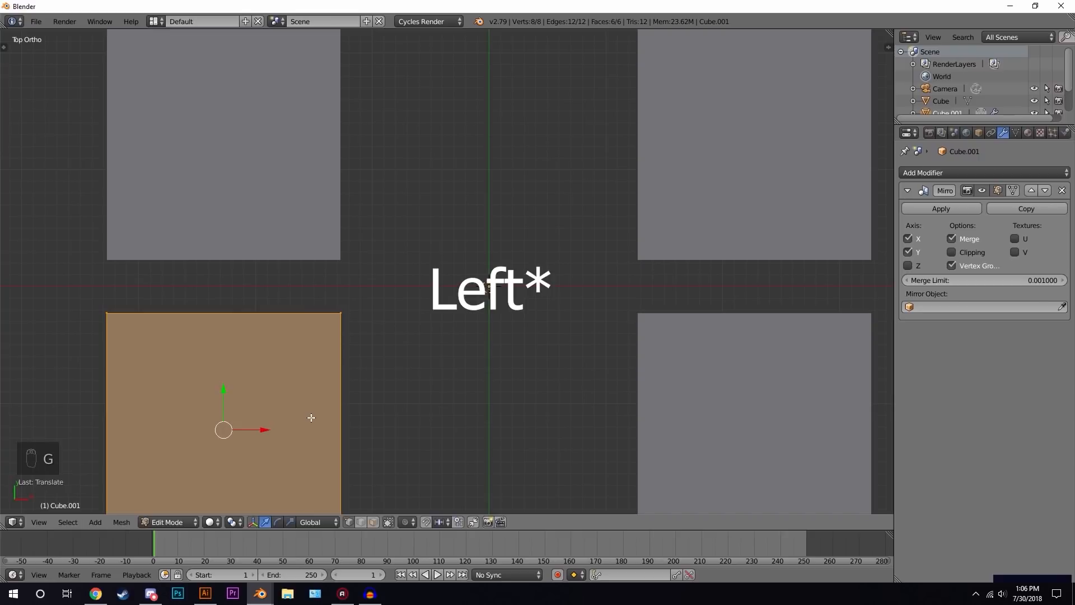
{"action": "key", "text": "s"}
{"action": "left_click", "coordinate": [305, 396]}
{"action": "key", "text": "g"}
{"action": "left_click", "coordinate": [467, 290]}
{"action": "key", "text": "s"}
{"action": "left_click", "coordinate": [415, 311]}
{"action": "key", "text": "g"}
{"action": "left_click", "coordinate": [458, 296]}
{"action": "key", "text": "s"}
{"action": "left_click", "coordinate": [443, 295]}
- Stretch the leg blocks along Z into tall table legs
{"action": "middle_click_drag", "start_coordinate": [474, 317], "coordinate": [489, 230]}
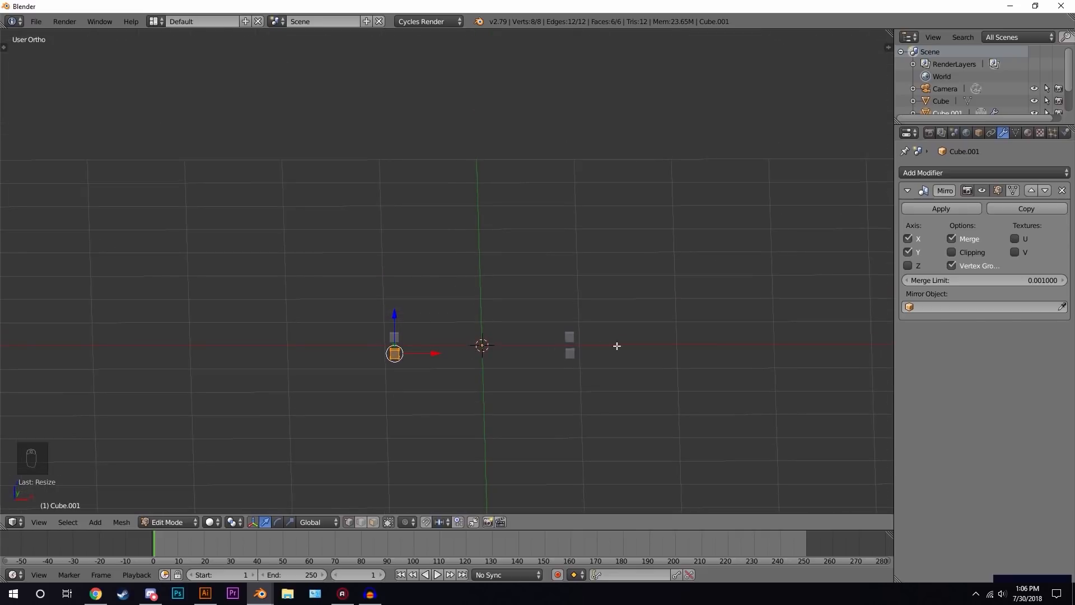
{"action": "middle_click_drag", "start_coordinate": [531, 308], "coordinate": [397, 307]}
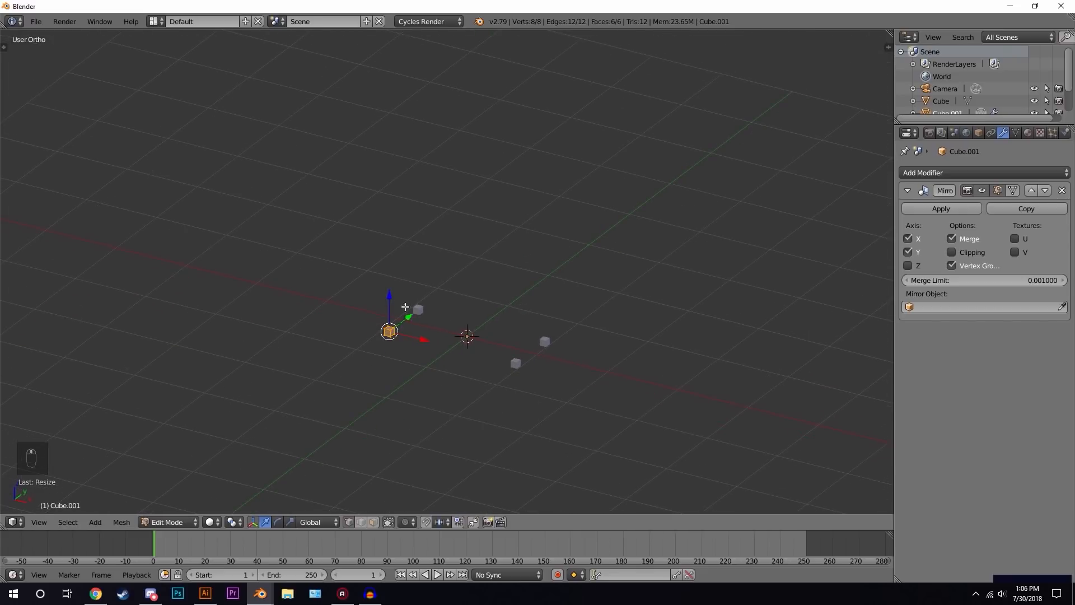
{"action": "key", "text": "s"}
{"action": "key", "text": "z"}
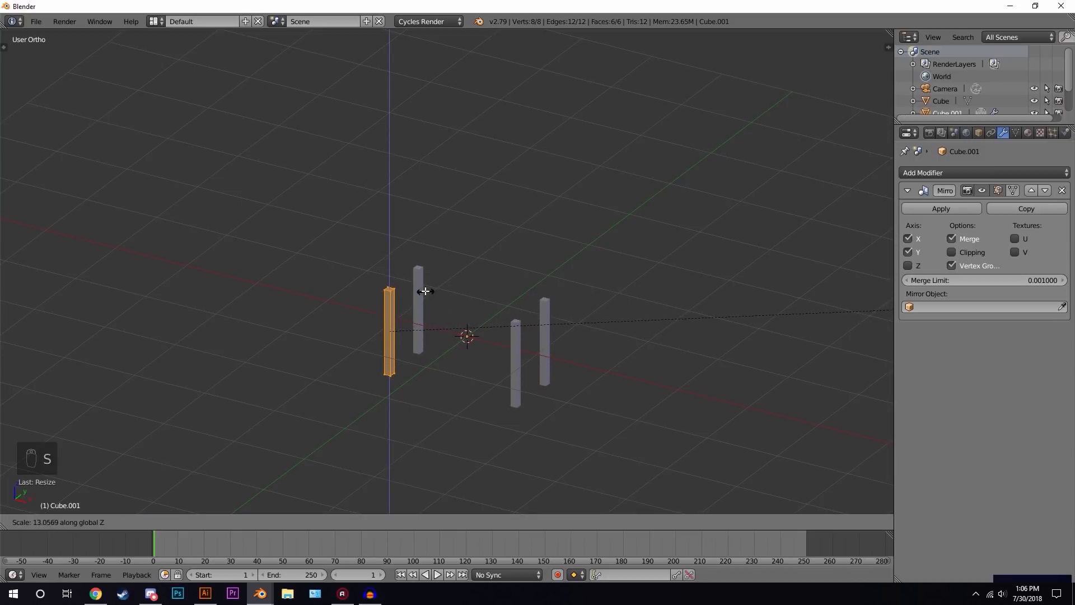
{"action": "left_click", "coordinate": [437, 302]}
- Raise the legs object and spread the legs slightly further apart along X
{"action": "key", "text": "Tab"}
{"action": "middle_click_drag", "start_coordinate": [445, 292], "coordinate": [492, 309]}
{"action": "key", "text": "KP_1"}
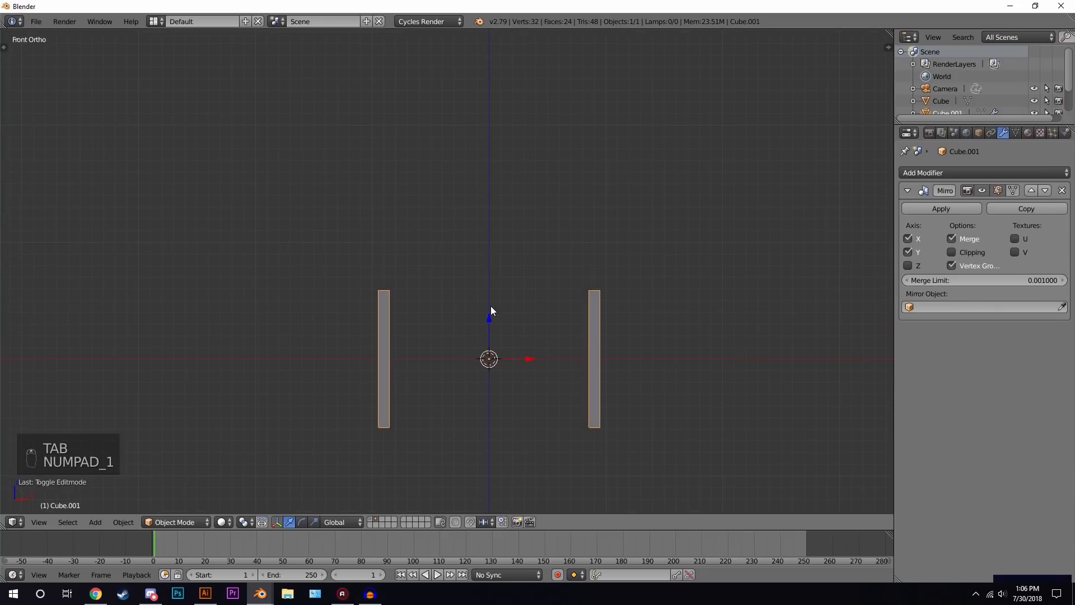
{"action": "key", "text": "g"}
{"action": "left_click", "coordinate": [499, 256]}
{"action": "key", "text": "Tab"}
{"action": "key", "text": "g"}
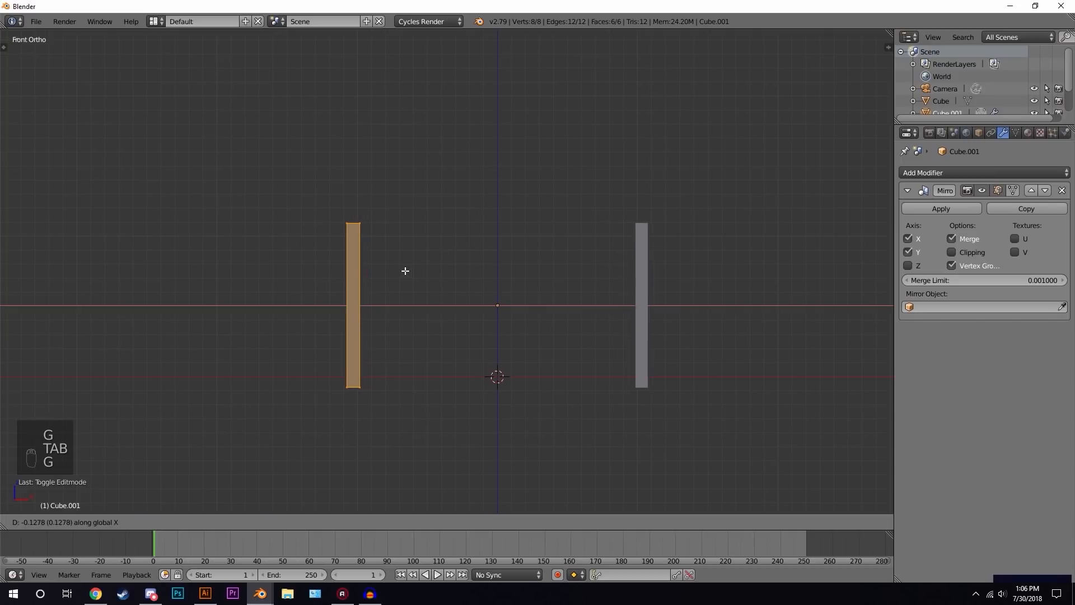
{"action": "left_click", "coordinate": [399, 270]}
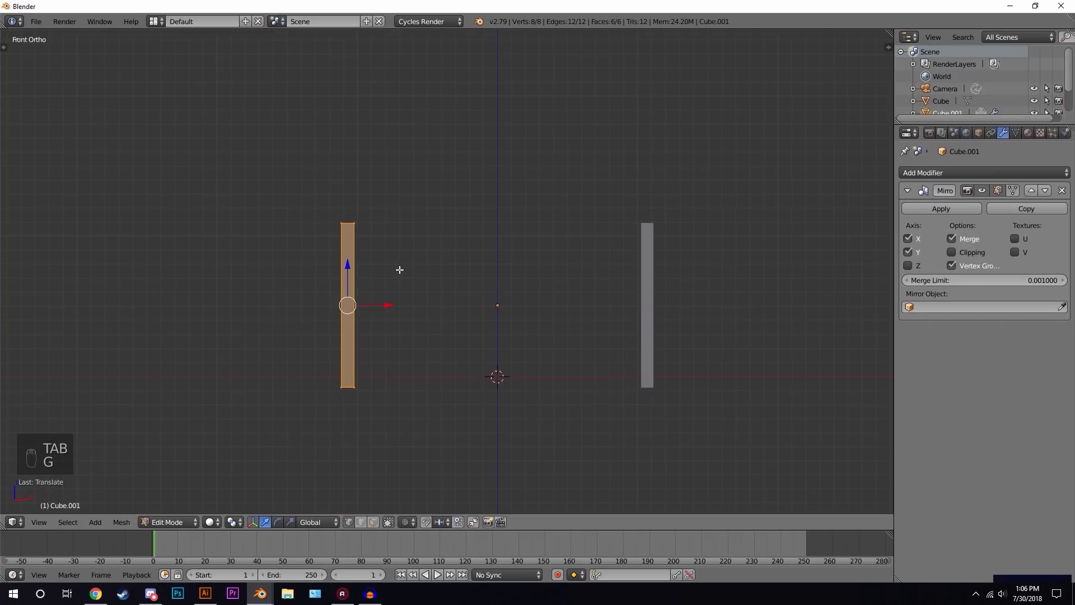
{"action": "key", "text": "Tab"}
- Add another cube, scale it up and flatten it along Z into a thin slab
{"action": "key", "text": "shift+a"}
{"action": "mouse_move", "coordinate": [504, 265]}
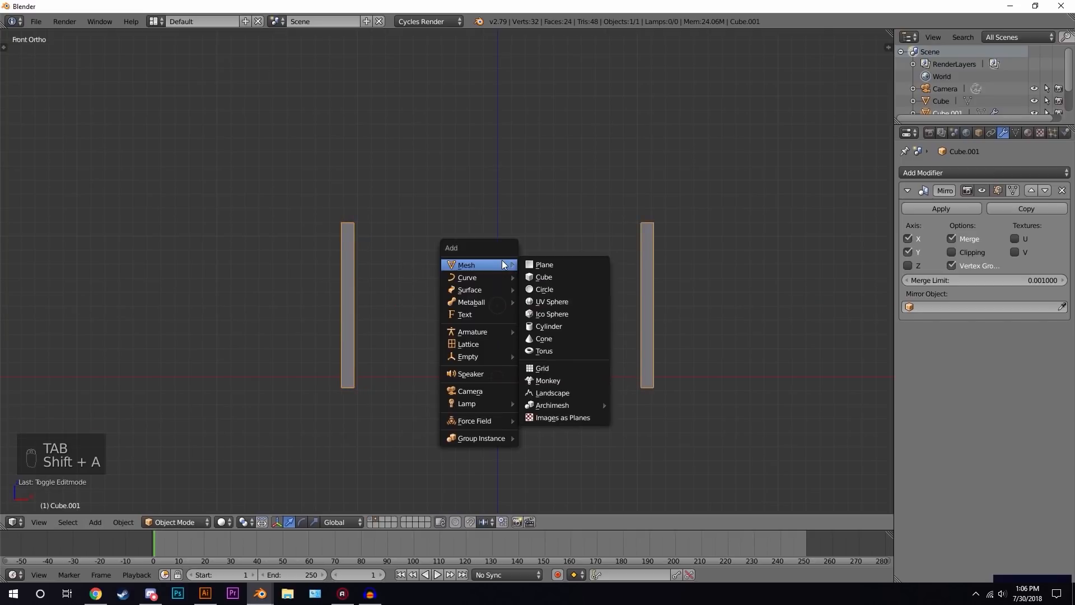
{"action": "left_click", "coordinate": [541, 276]}
{"action": "key", "text": "s"}
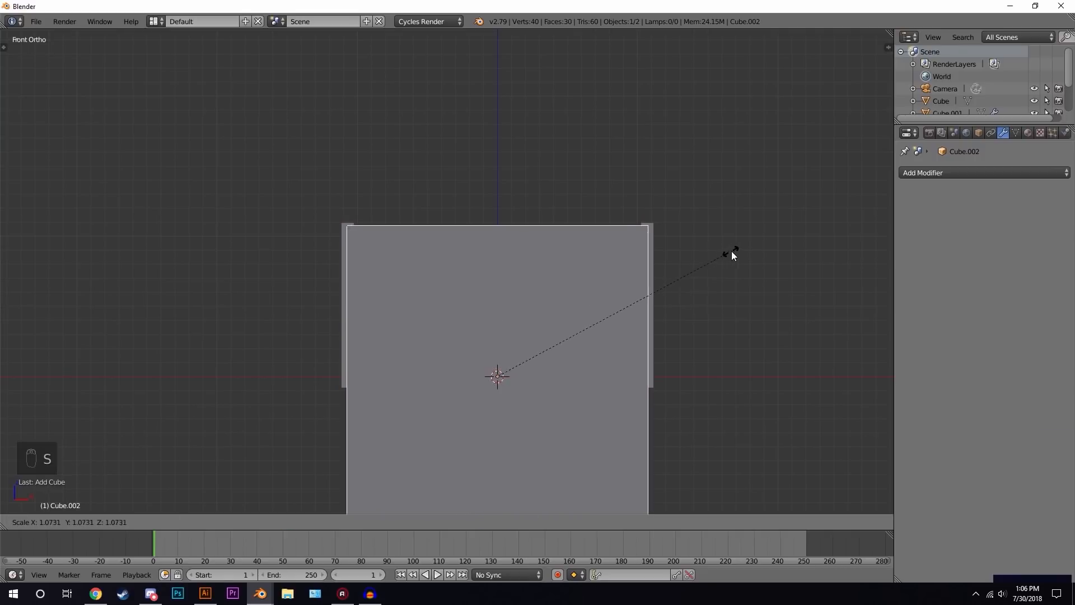
{"action": "left_click", "coordinate": [748, 247]}
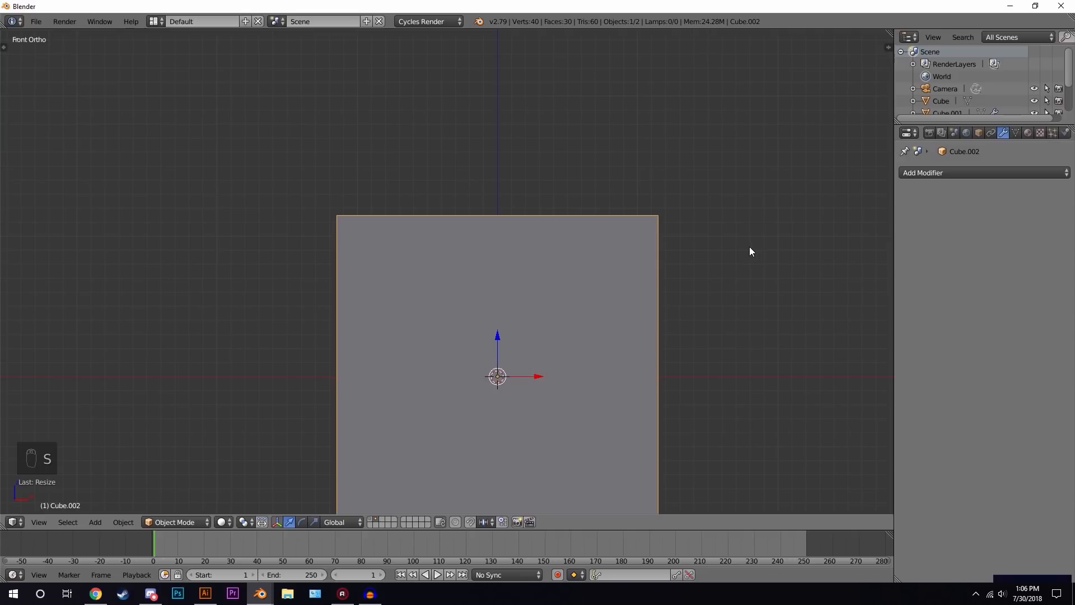
{"action": "key", "text": "s"}
{"action": "key", "text": "z"}
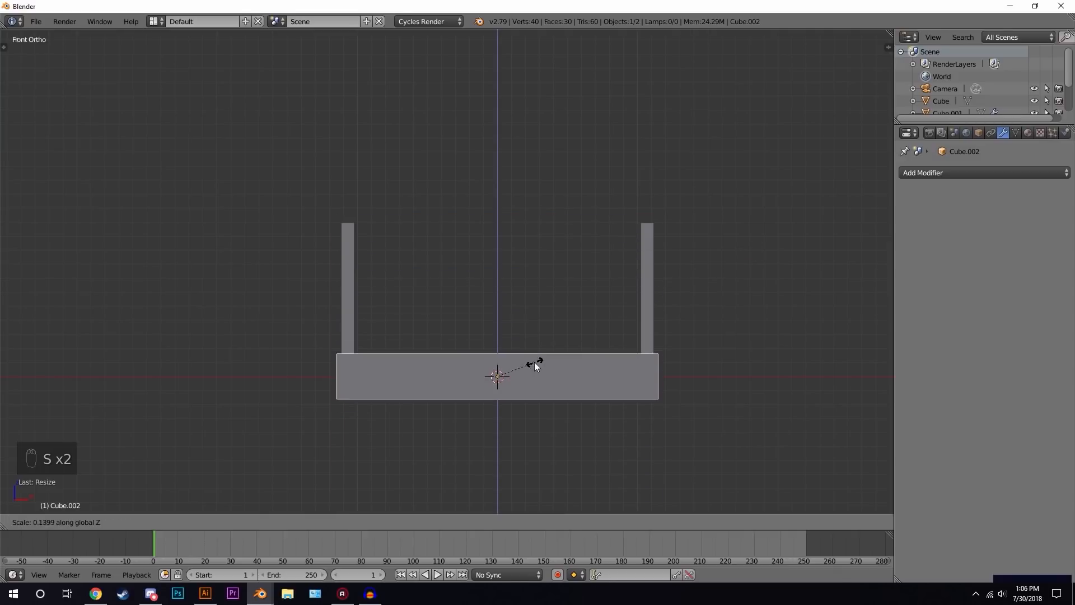
{"action": "left_click", "coordinate": [511, 376]}
- Move the slab up onto the legs and scale it along Y to form the tabletop
{"action": "key", "text": "g"}
{"action": "key", "text": "z"}
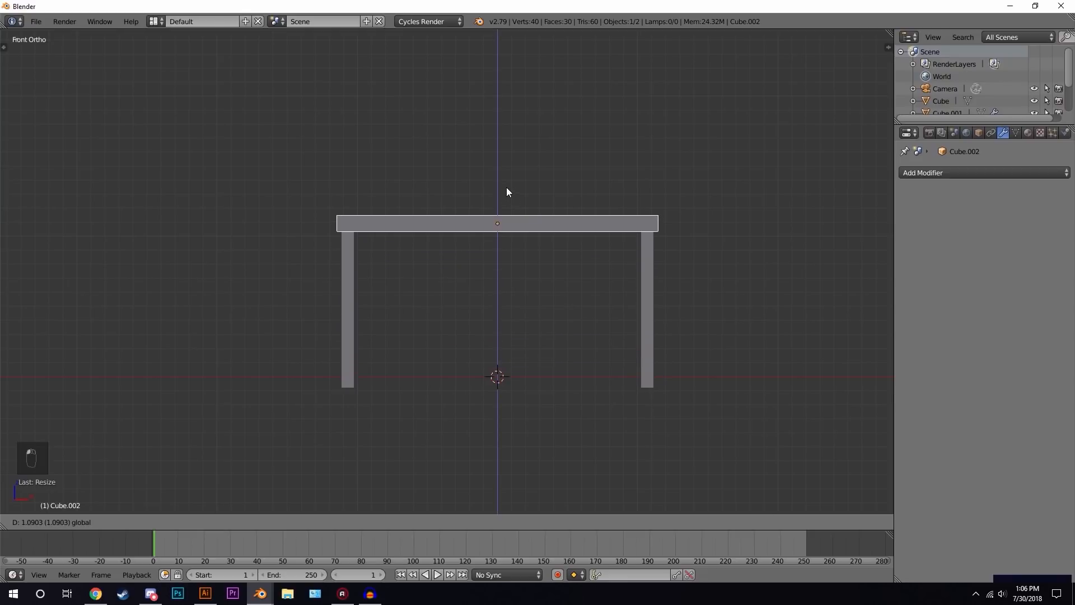
{"action": "left_click", "coordinate": [507, 188]}
{"action": "middle_click_drag", "start_coordinate": [688, 234], "coordinate": [670, 266]}
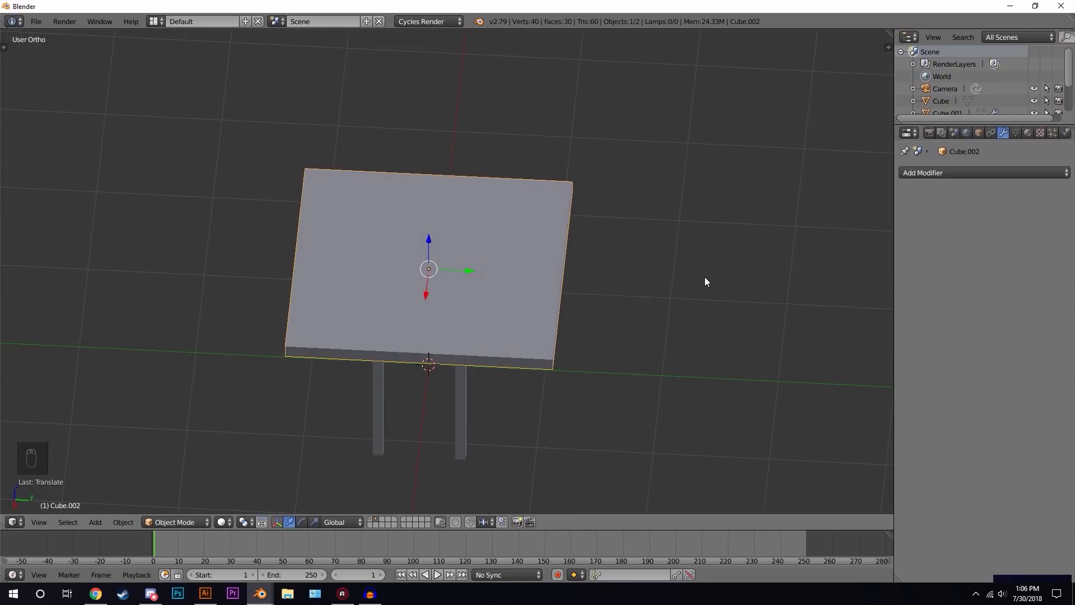
{"action": "key", "text": "s"}
{"action": "key", "text": "y"}
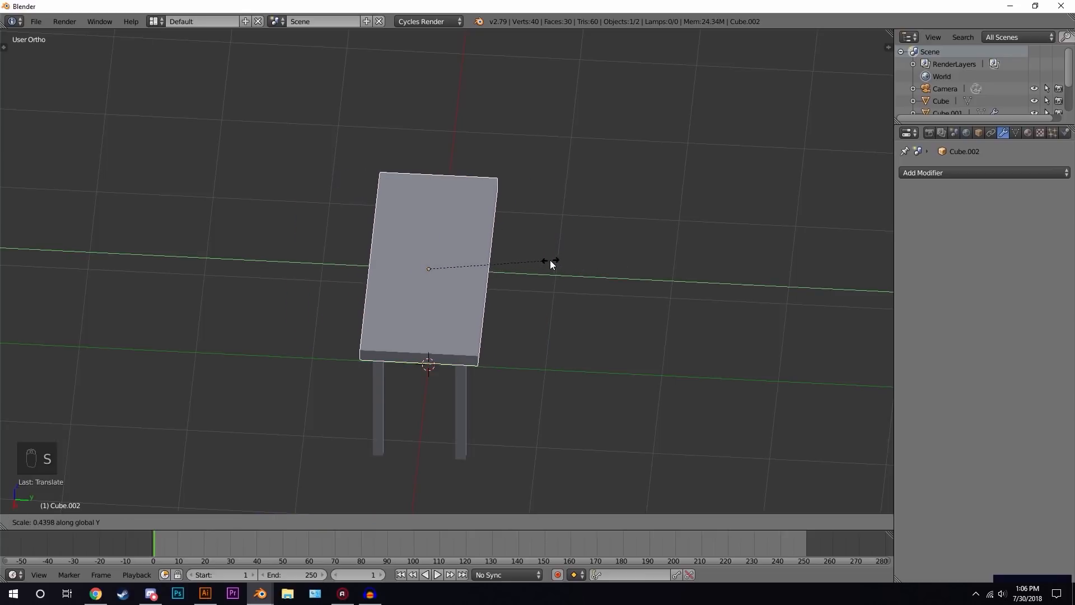
{"action": "left_click", "coordinate": [540, 254]}
{"action": "middle_click_drag", "start_coordinate": [540, 254], "coordinate": [604, 247]}
{"action": "key", "text": "a"}
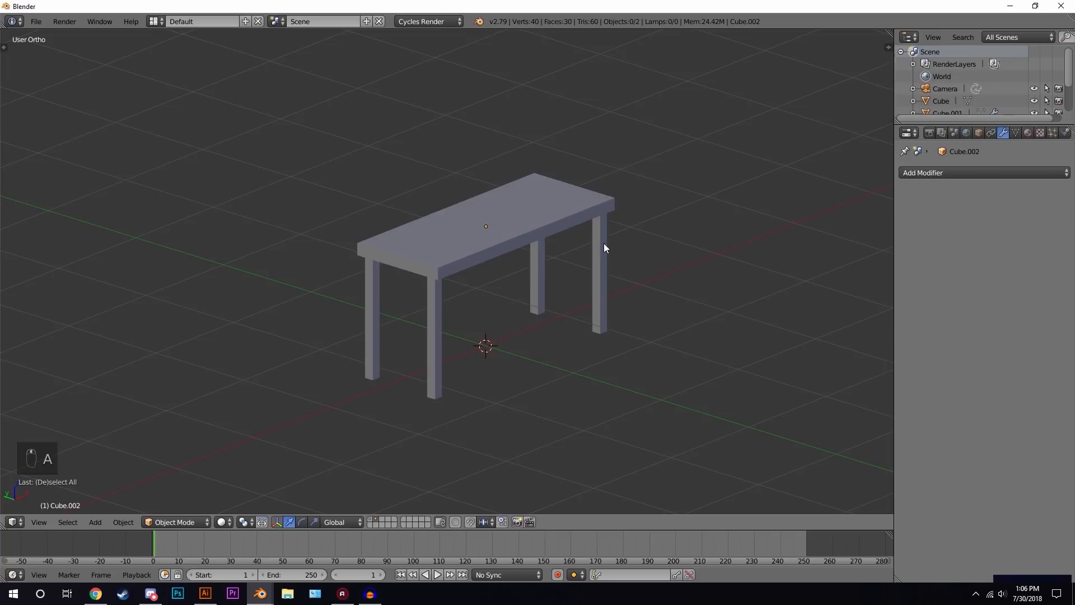
- Select the tabletop and adjust its height slightly along Z
{"action": "right_click", "coordinate": [480, 238]}
{"action": "key", "text": "g"}
{"action": "key", "text": "z"}
{"action": "left_click", "coordinate": [479, 243]}
{"action": "key", "text": "a"}
{"action": "mouse_move", "coordinate": [531, 244]}
{"action": "middle_mouse_down"}
{"action": "mouse_move", "coordinate": [476, 221]}
{"action": "mouse_move", "coordinate": [529, 252]}
{"action": "middle_mouse_up"}
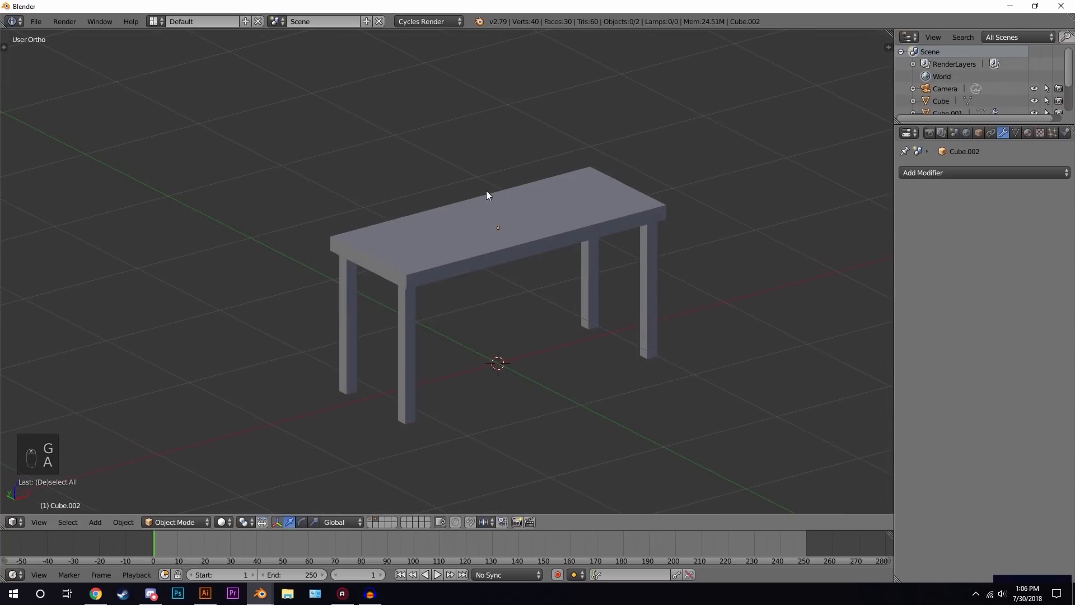
{"action": "middle_click_drag", "start_coordinate": [505, 205], "coordinate": [515, 229]}
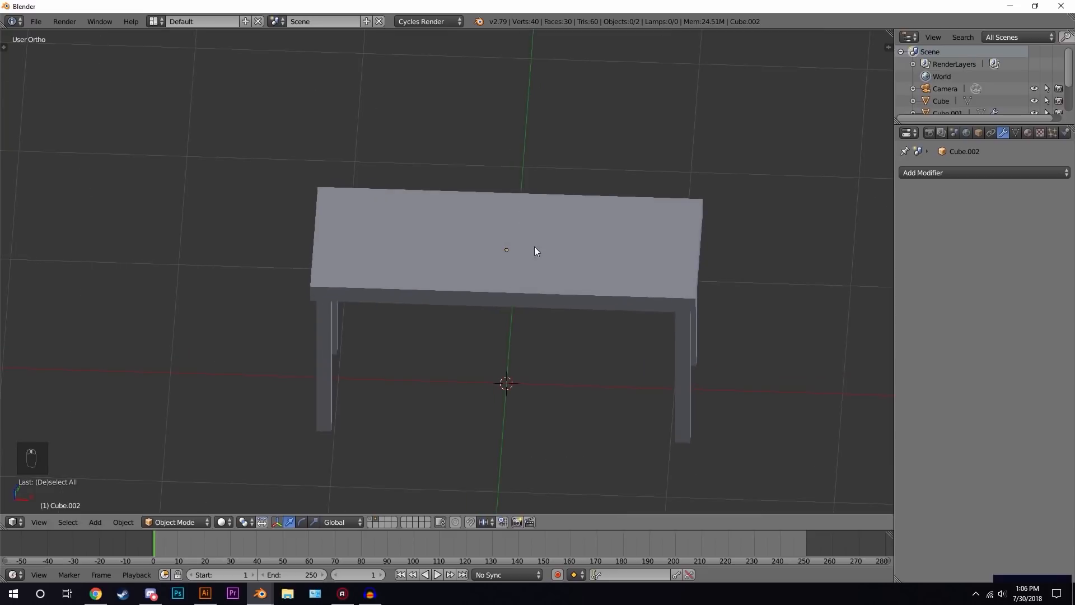
- Add a cube, shrink it and place it as a small box resting on the tabletop
{"action": "key", "text": "shift+a"}
{"action": "mouse_move", "coordinate": [535, 258]}
{"action": "left_click", "coordinate": [584, 271]}
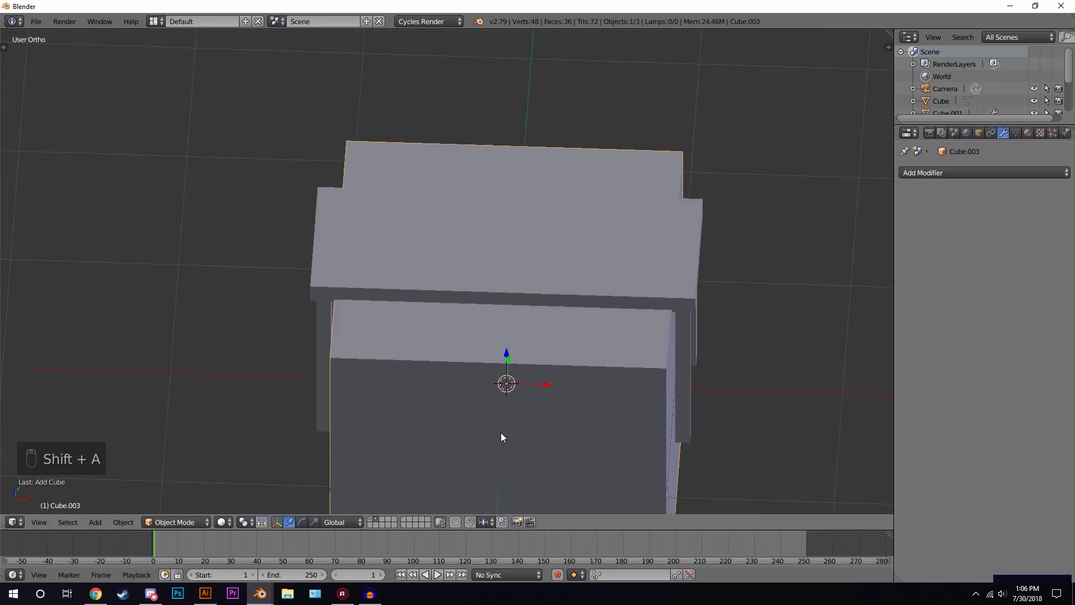
{"action": "left_click_drag", "start_coordinate": [510, 367], "coordinate": [496, 68]}
{"action": "key", "text": "s"}
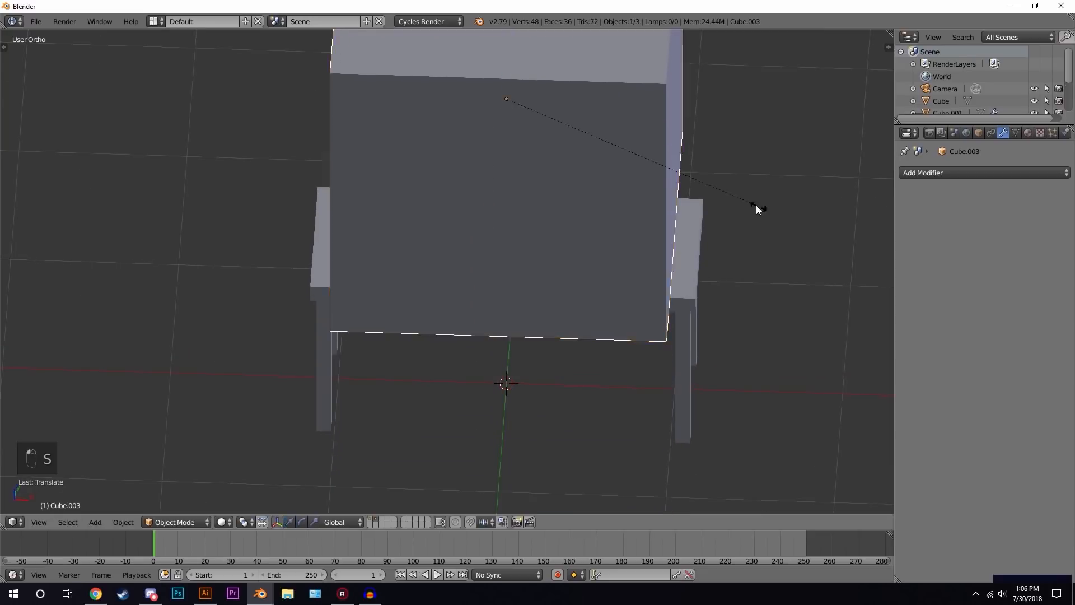
{"action": "left_click", "coordinate": [554, 129]}
{"action": "key", "text": "g"}
{"action": "key", "text": "z"}
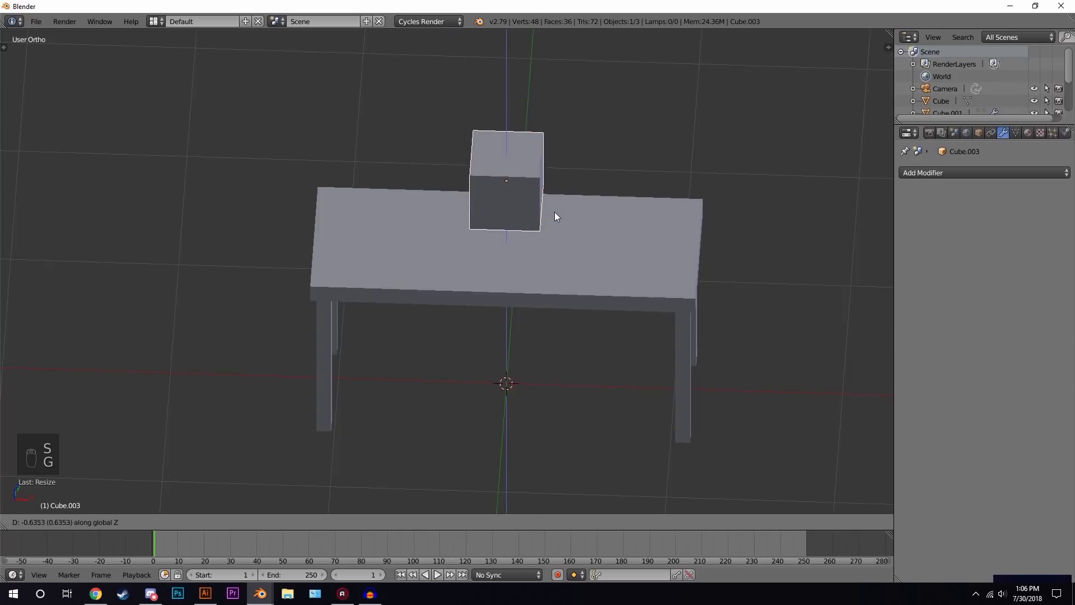
{"action": "left_click", "coordinate": [556, 246]}
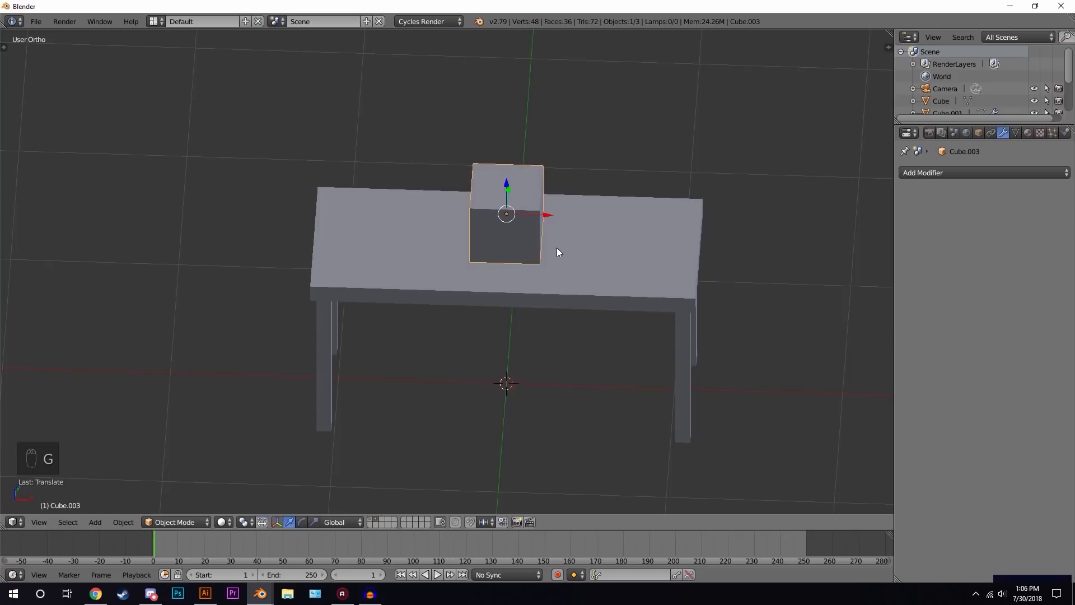
- Move the small box along Y on the tabletop
{"action": "middle_click_drag", "start_coordinate": [557, 247], "coordinate": [522, 213]}
{"action": "key", "text": "g"}
{"action": "key", "text": "y"}
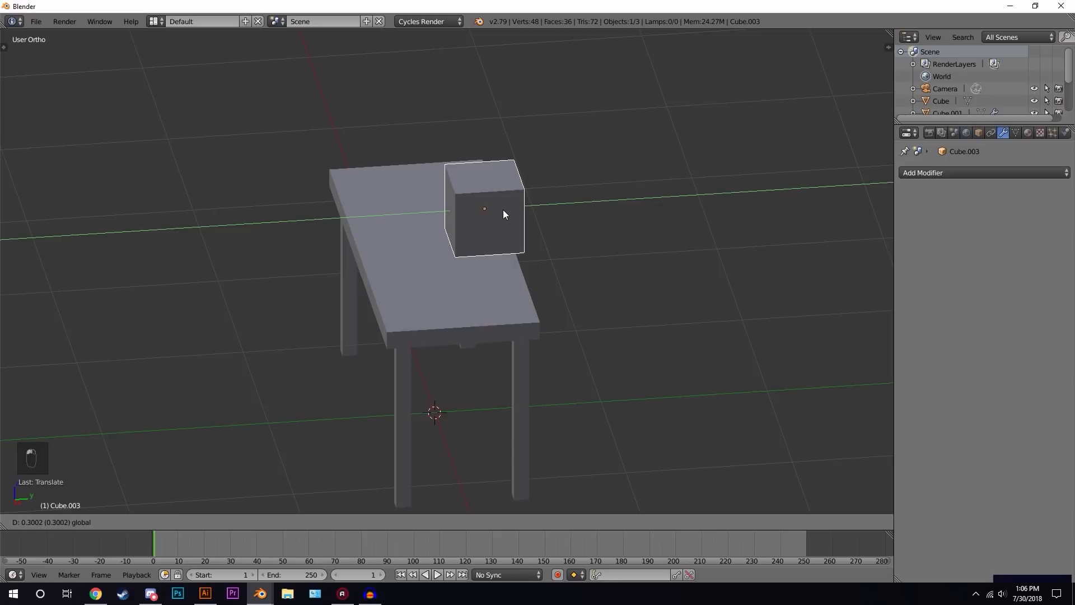
{"action": "left_click", "coordinate": [496, 211]}
{"action": "middle_click_drag", "start_coordinate": [493, 212], "coordinate": [646, 216]}
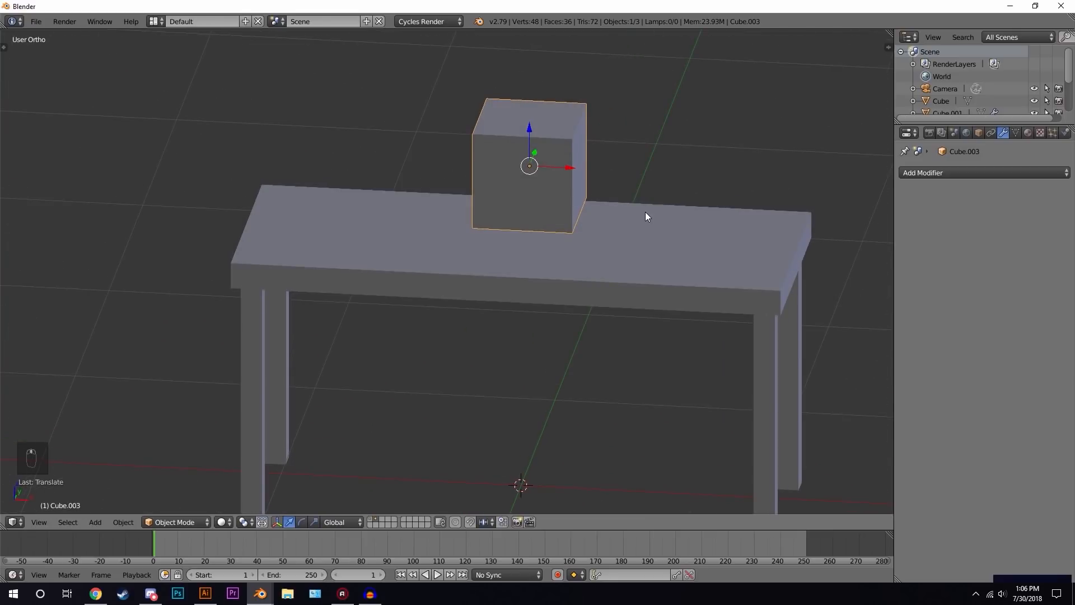
- Flatten the box along Z and shrink it along Y into a low base
{"action": "key", "text": "KP_1"}
{"action": "scroll", "coordinate": [645, 216], "scroll_direction": "up", "scroll_amount": 3}
{"action": "key", "text": "s"}
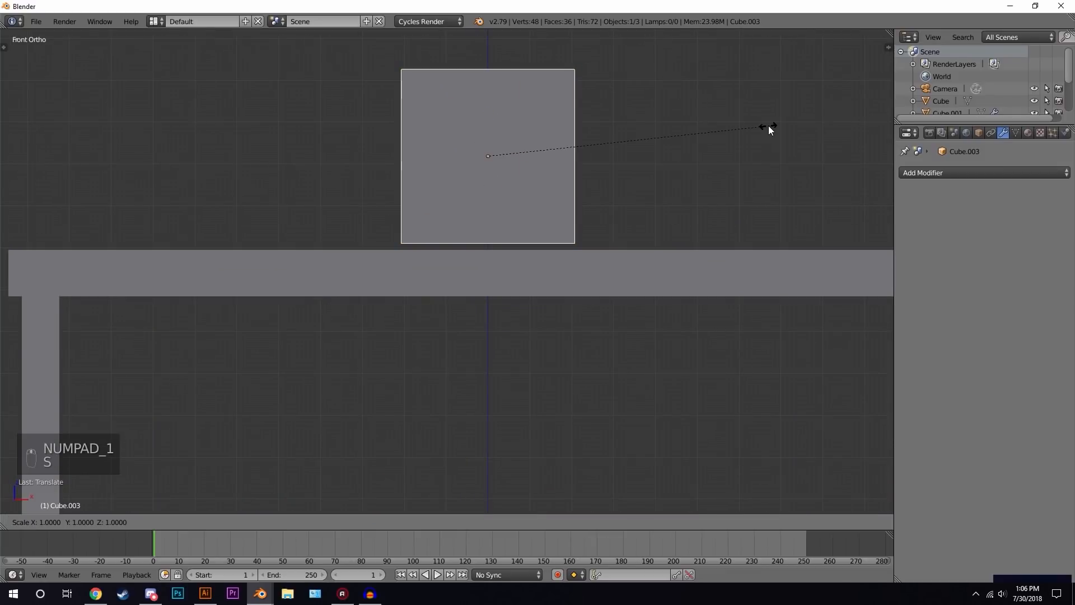
{"action": "key", "text": "z"}
{"action": "left_click", "coordinate": [552, 126]}
{"action": "middle_click_drag", "start_coordinate": [552, 127], "coordinate": [655, 154]}
{"action": "key", "text": "s"}
{"action": "key", "text": "y"}
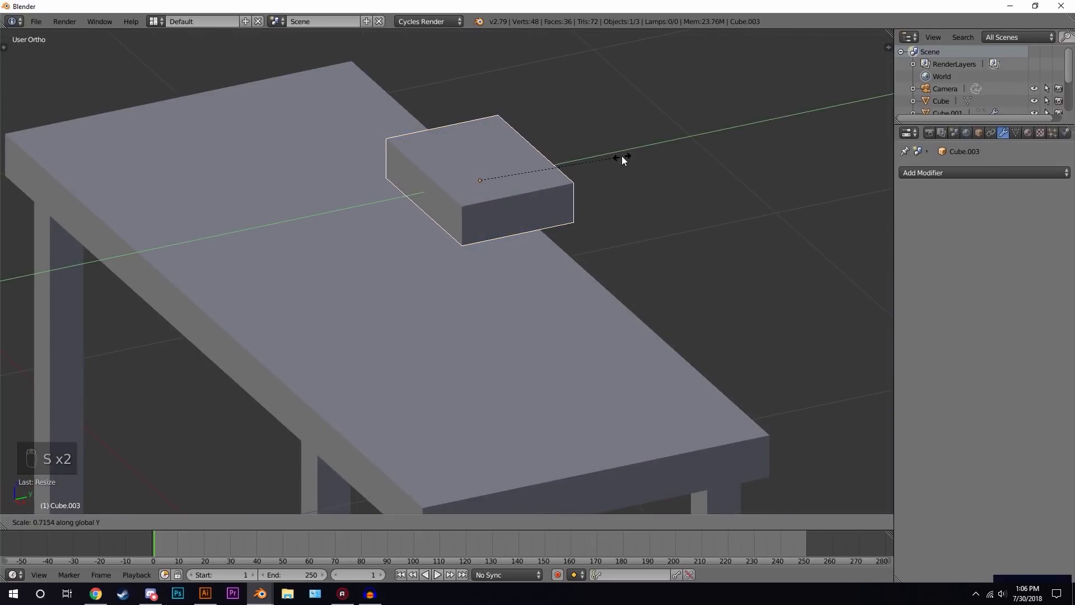
{"action": "left_click", "coordinate": [611, 161]}
- Lower the flattened base along Z so it rests on the tabletop
{"action": "key", "text": "KP_1"}
{"action": "key", "text": "g"}
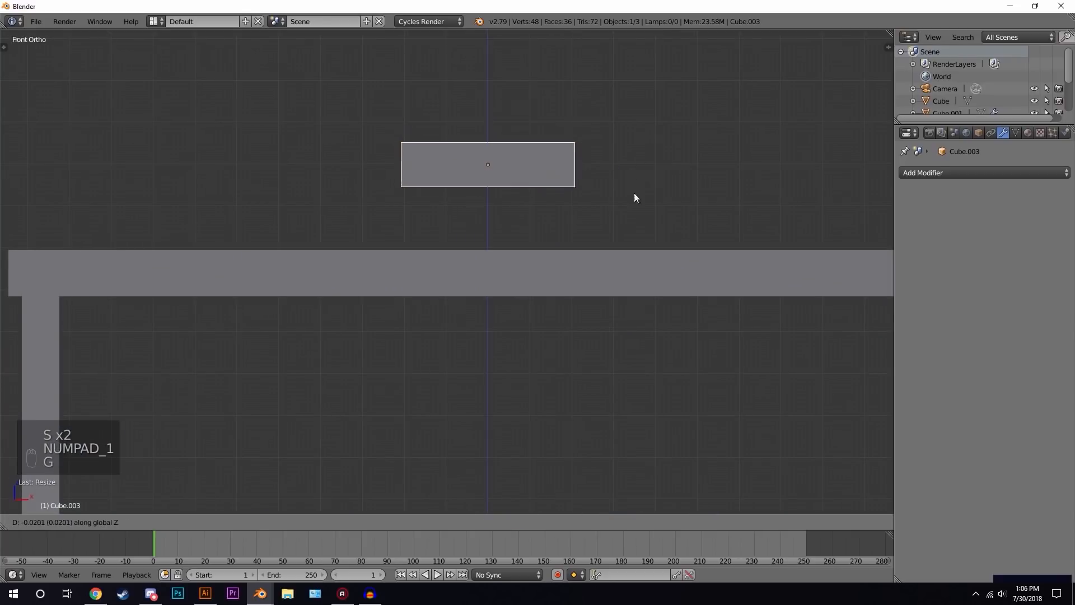
{"action": "left_click", "coordinate": [628, 247]}
- In Edit Mode, select the base's top face, extrude it in place and scale it down slightly
{"action": "key", "text": "Tab"}
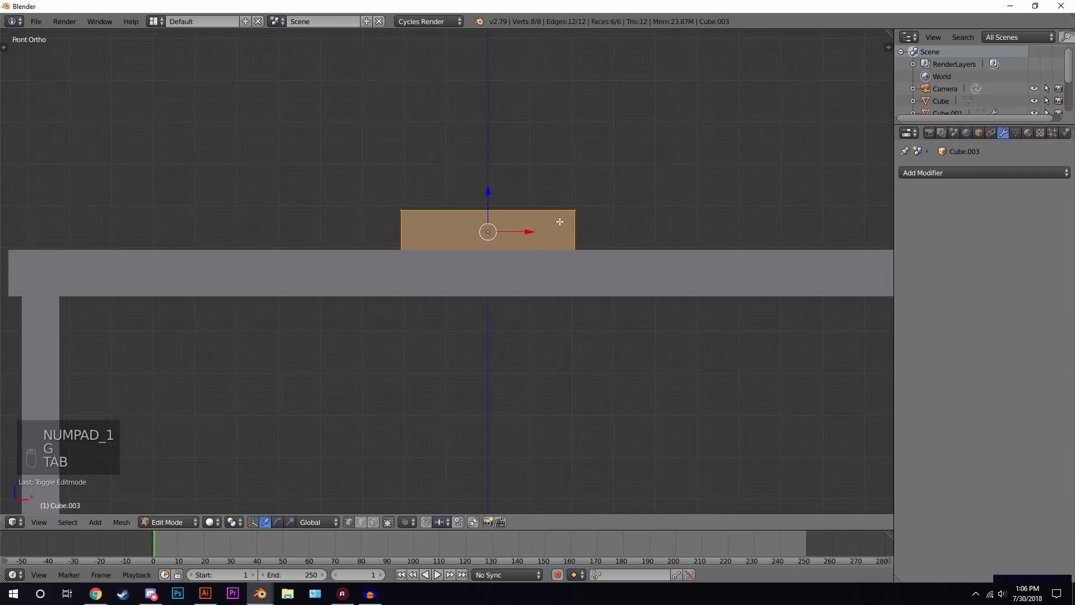
{"action": "key", "text": "z"}
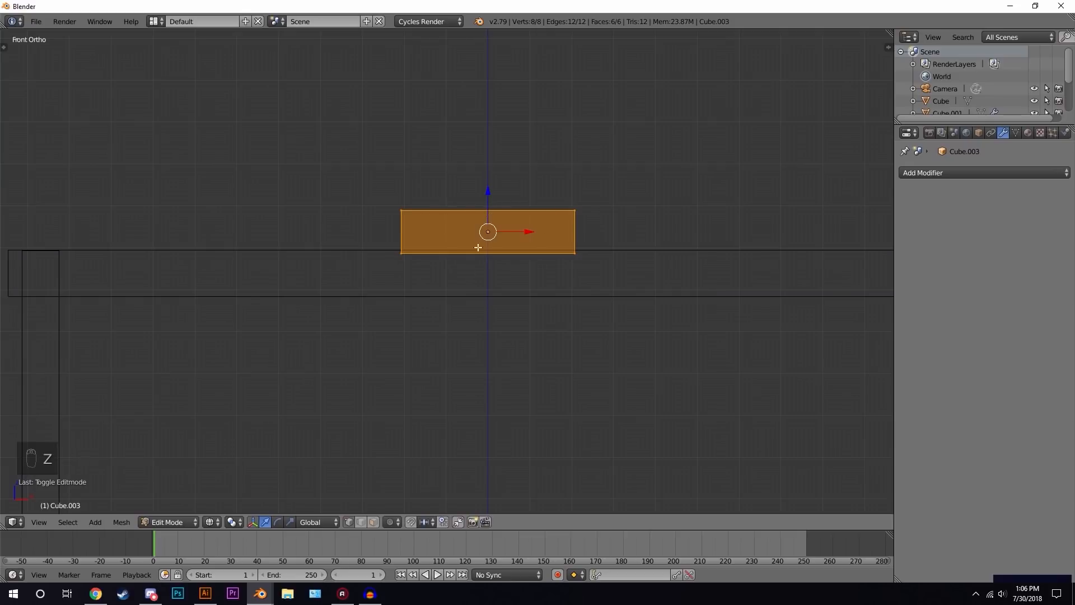
{"action": "key", "text": "a"}
{"action": "key", "text": "b"}
{"action": "left_click_drag", "start_coordinate": [362, 173], "coordinate": [728, 227]}
{"action": "middle_click_drag", "start_coordinate": [521, 189], "coordinate": [525, 291], "text": "shift"}
{"action": "key", "text": "e"}
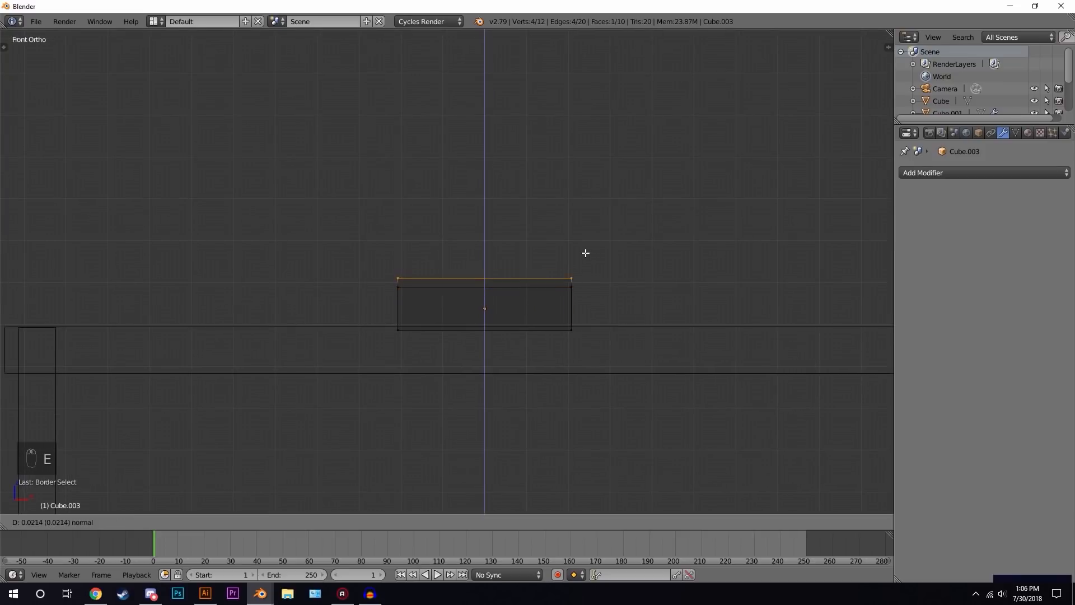
{"action": "right_click", "coordinate": [585, 245]}
{"action": "key", "text": "s"}
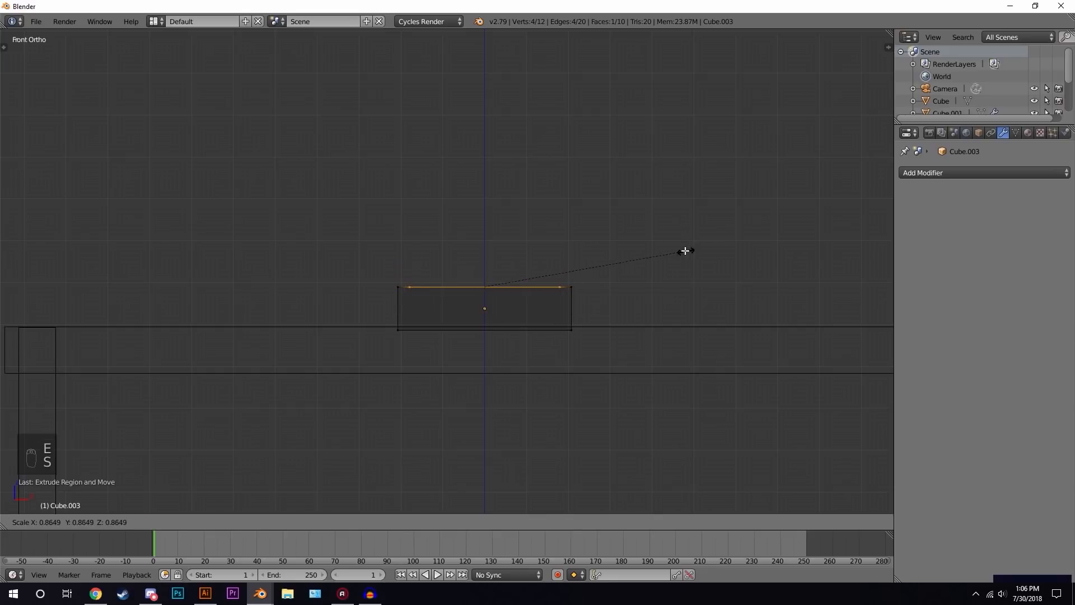
{"action": "left_click", "coordinate": [656, 253]}
- Extrude the inner top face upward and scale it thin along Y to form the monitor stand's neck
{"action": "key", "text": "e"}
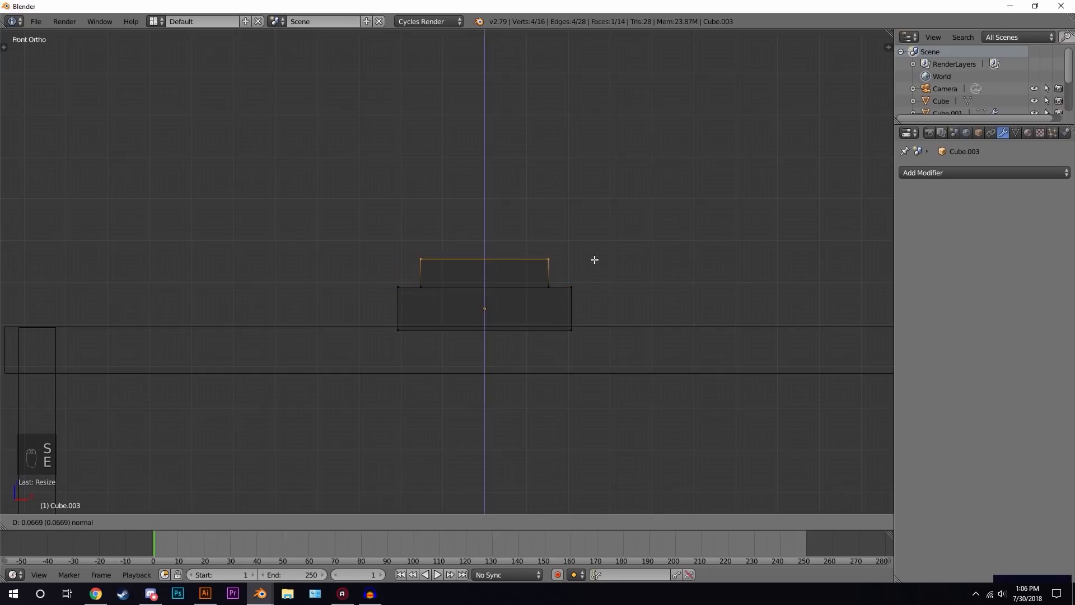
{"action": "left_click", "coordinate": [591, 235]}
{"action": "middle_click_drag", "start_coordinate": [571, 207], "coordinate": [685, 240]}
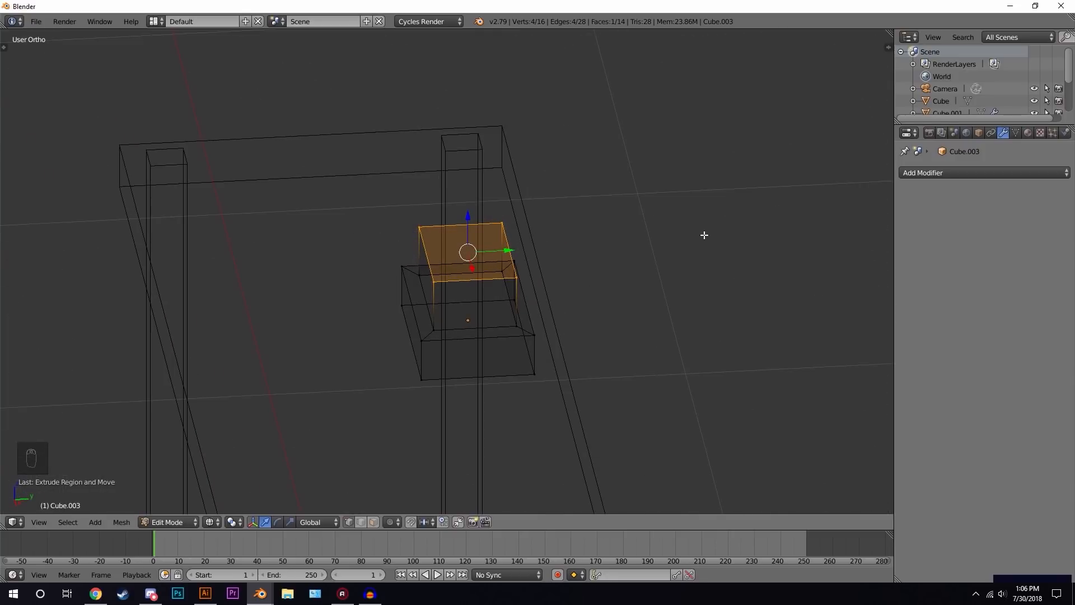
{"action": "key", "text": "s"}
{"action": "key", "text": "y"}
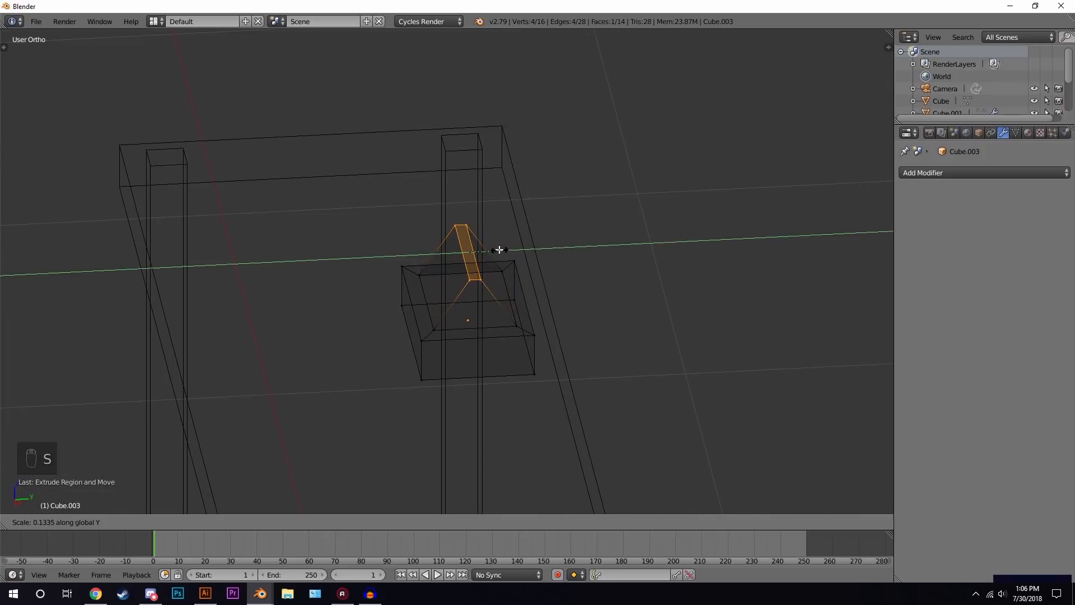
{"action": "left_click", "coordinate": [499, 250]}
- Move the neck's top face along Y to tilt the stand backward
{"action": "key", "text": "g"}
{"action": "key", "text": "y"}
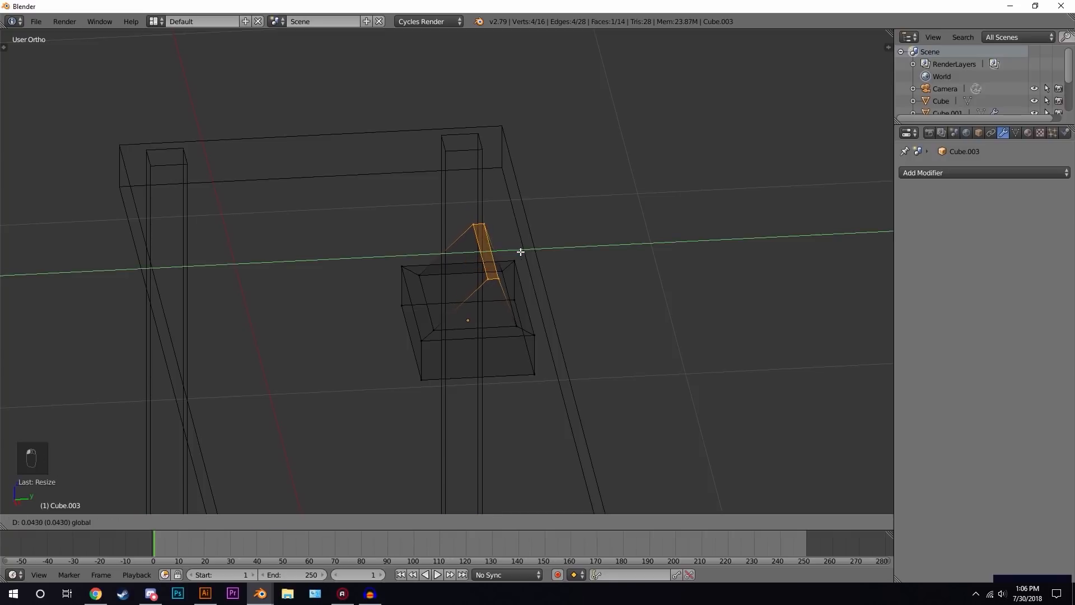
{"action": "left_click", "coordinate": [519, 247]}
{"action": "key", "text": "z"}
{"action": "middle_click_drag", "start_coordinate": [519, 248], "coordinate": [552, 260]}
{"action": "key", "text": "Tab"}
{"action": "scroll", "coordinate": [597, 247], "scroll_direction": "down", "scroll_amount": 2}
{"action": "scroll", "coordinate": [552, 259], "scroll_direction": "up", "scroll_amount": 1}
{"action": "key", "text": "Tab"}
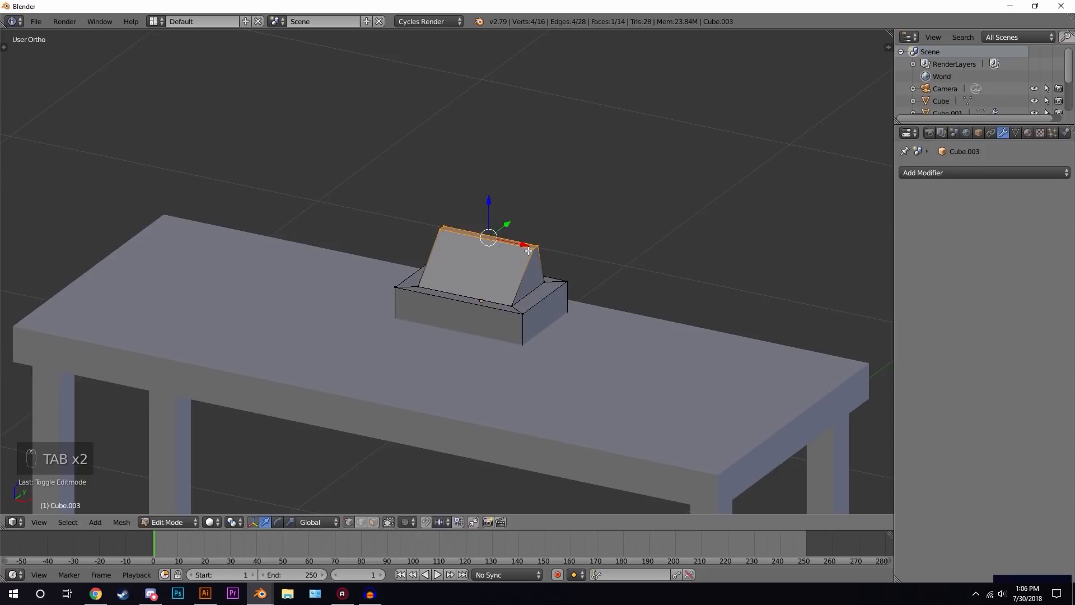
- Extrude the neck's top edge in place, widen it along X, and extrude it upward into a screen panel
{"action": "key", "text": "e"}
{"action": "right_click", "coordinate": [534, 207]}
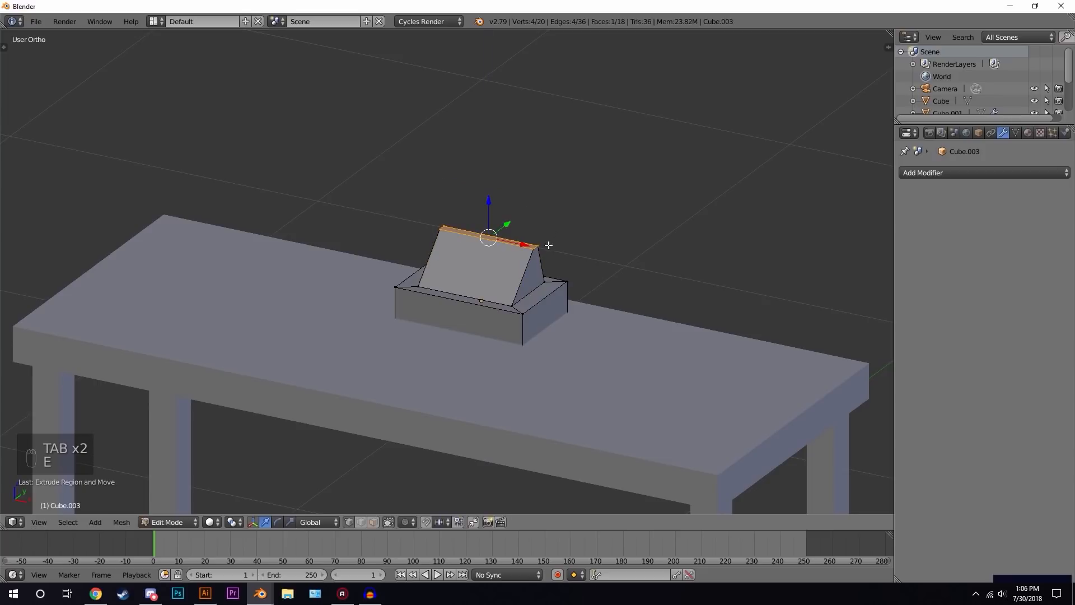
{"action": "key", "text": "s"}
{"action": "key", "text": "x"}
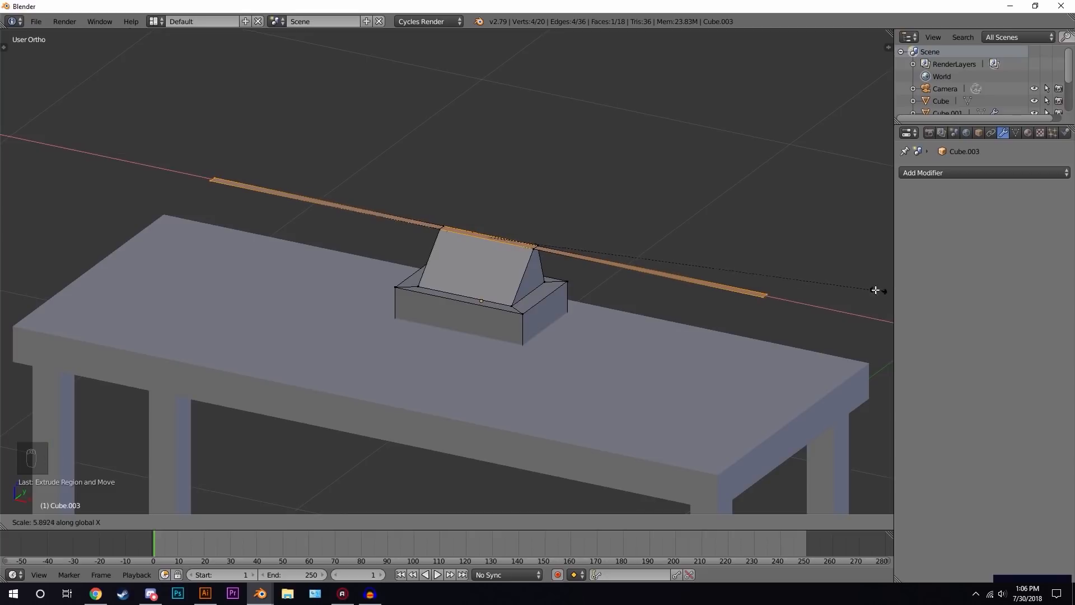
{"action": "left_click", "coordinate": [711, 261]}
{"action": "middle_click_drag", "start_coordinate": [711, 261], "coordinate": [581, 241]}
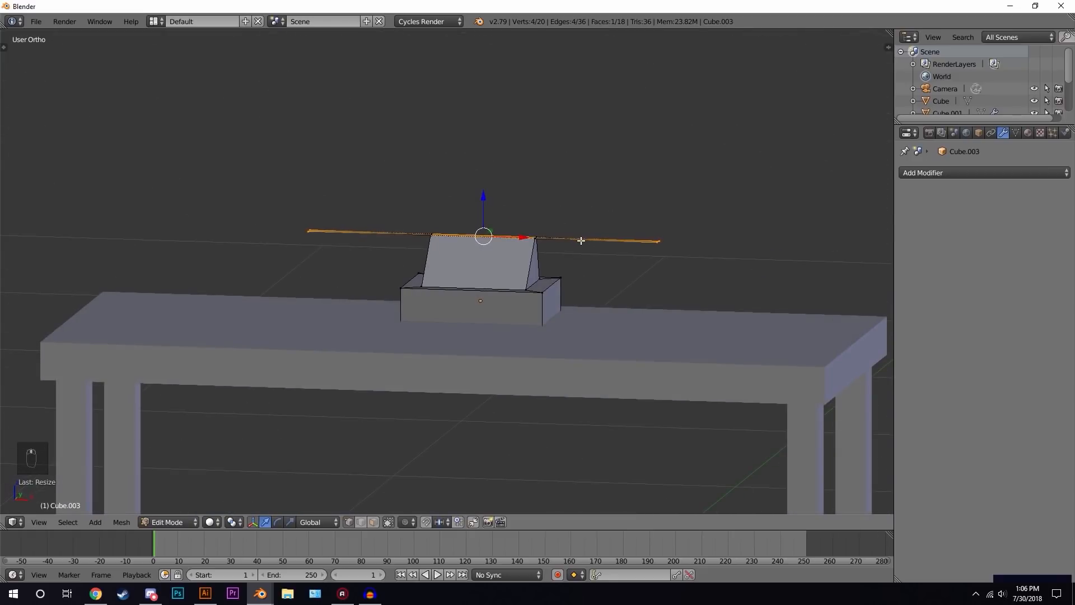
{"action": "key", "text": "e"}
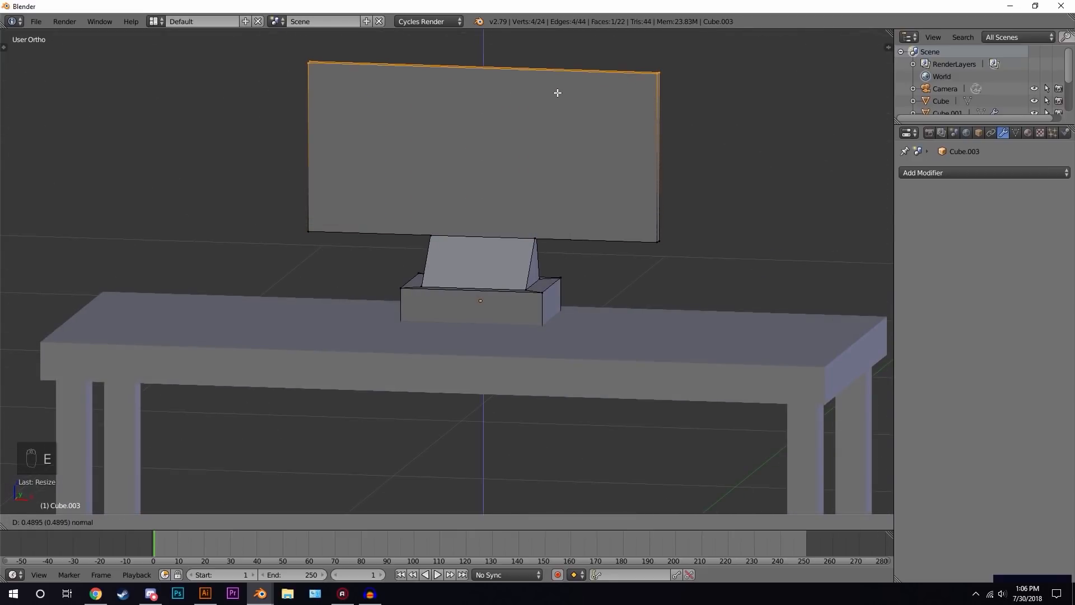
{"action": "left_click", "coordinate": [557, 74]}
- Move the screen panel's selection up along Z to adjust its placement above the stand
{"action": "key", "text": "Tab"}
{"action": "scroll", "coordinate": [426, 185], "scroll_direction": "down", "scroll_amount": 3}
{"action": "middle_click_drag", "start_coordinate": [426, 185], "coordinate": [504, 280]}
{"action": "key", "text": "Tab"}
{"action": "key", "text": "g"}
{"action": "key", "text": "z"}
{"action": "left_click", "coordinate": [515, 192]}
{"action": "key", "text": "Tab"}
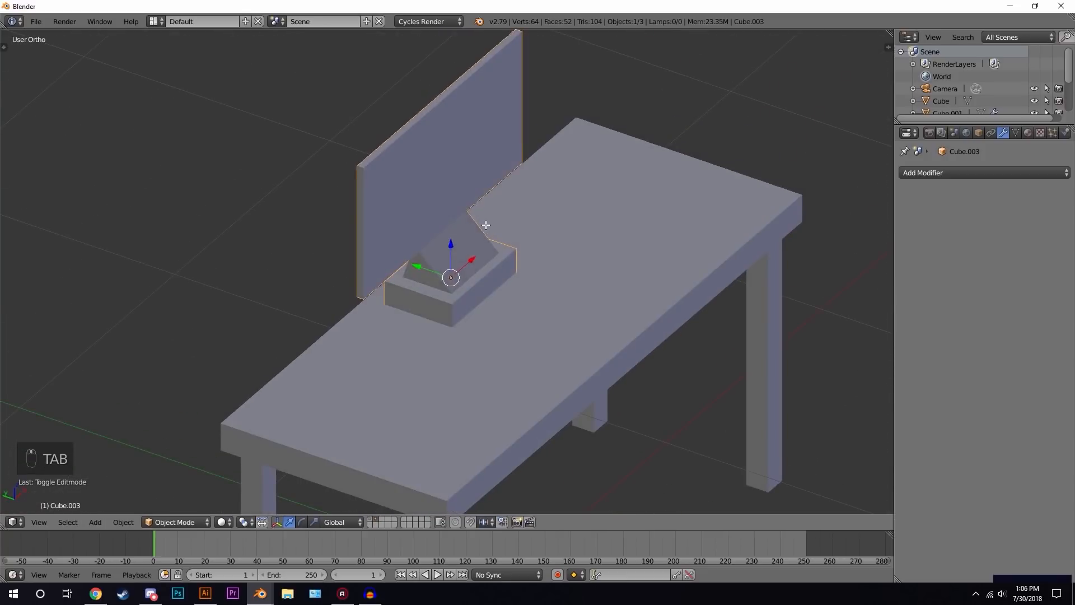
- Switch to face selection, select the screen panel's front face and inset it to make a bezel
{"action": "key", "text": "Tab"}
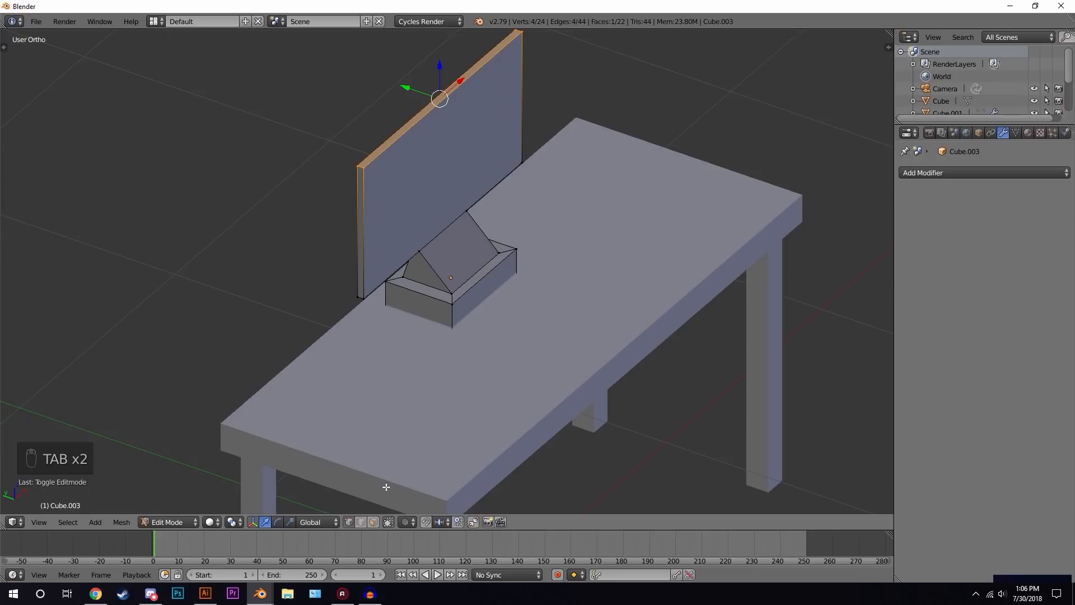
{"action": "left_click", "coordinate": [372, 522]}
{"action": "right_click", "coordinate": [454, 149]}
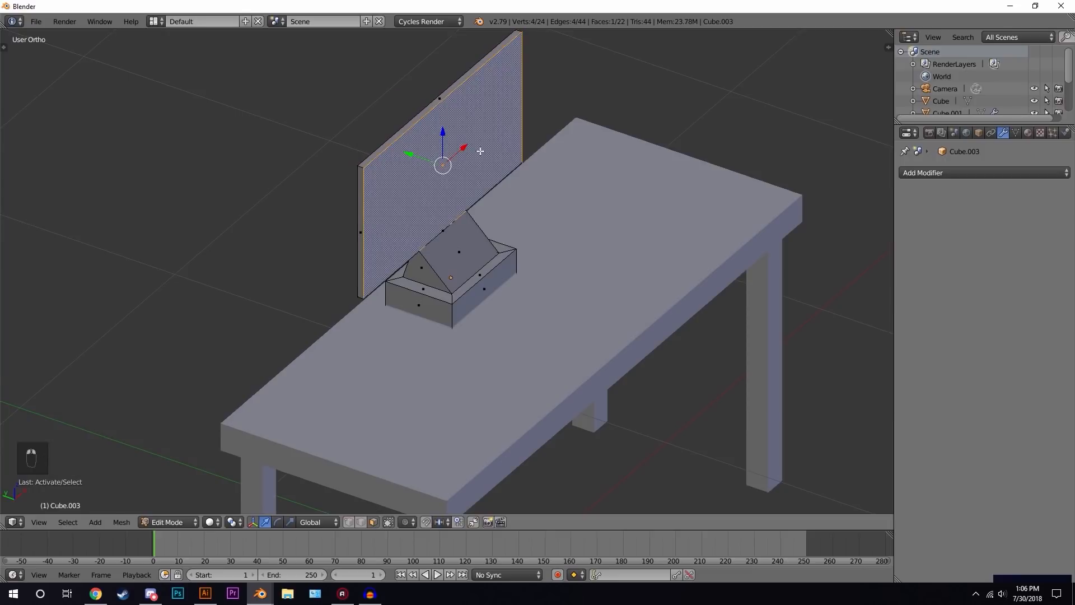
{"action": "scroll", "coordinate": [452, 161], "scroll_direction": "up", "scroll_amount": 1}
{"action": "middle_click_drag", "start_coordinate": [451, 160], "coordinate": [492, 302], "text": "shift"}
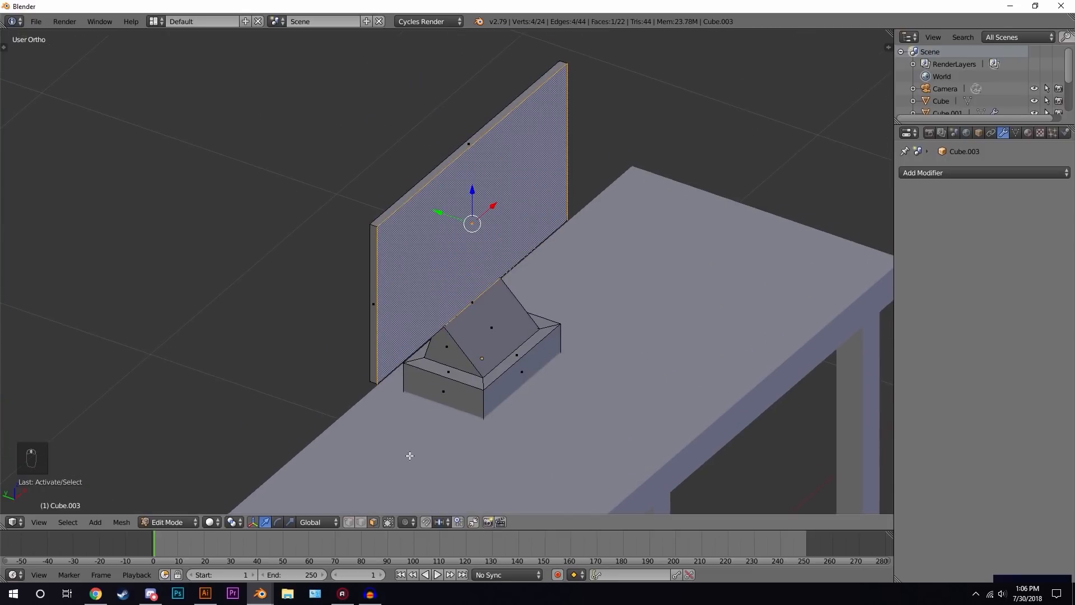
{"action": "scroll", "coordinate": [662, 175], "scroll_direction": "up", "scroll_amount": 2}
{"action": "key", "text": "i"}
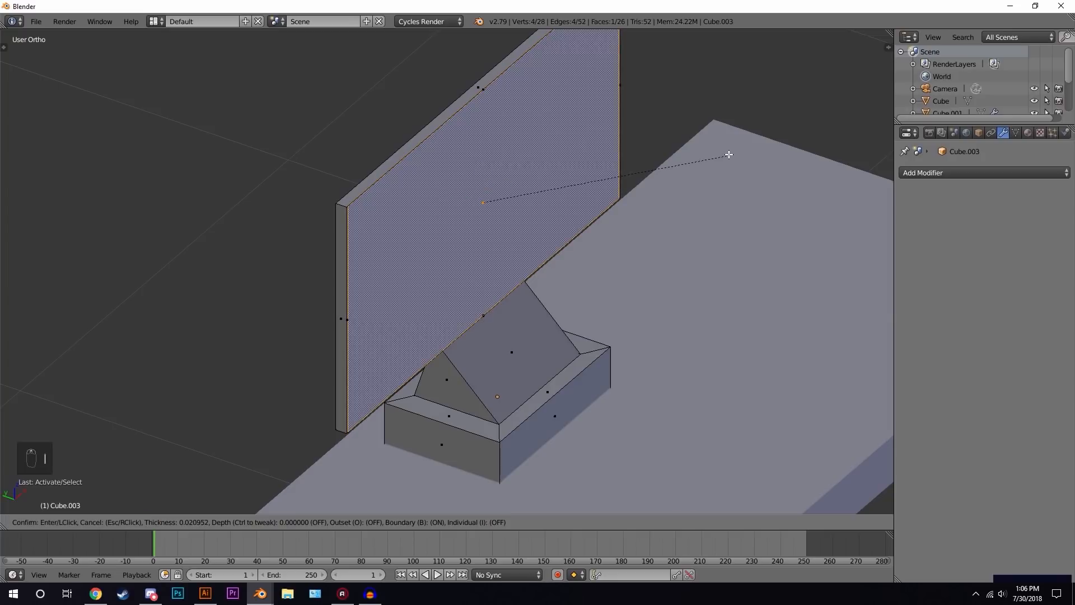
{"action": "left_click", "coordinate": [682, 160]}
{"action": "middle_click_drag", "start_coordinate": [680, 163], "coordinate": [558, 156]}
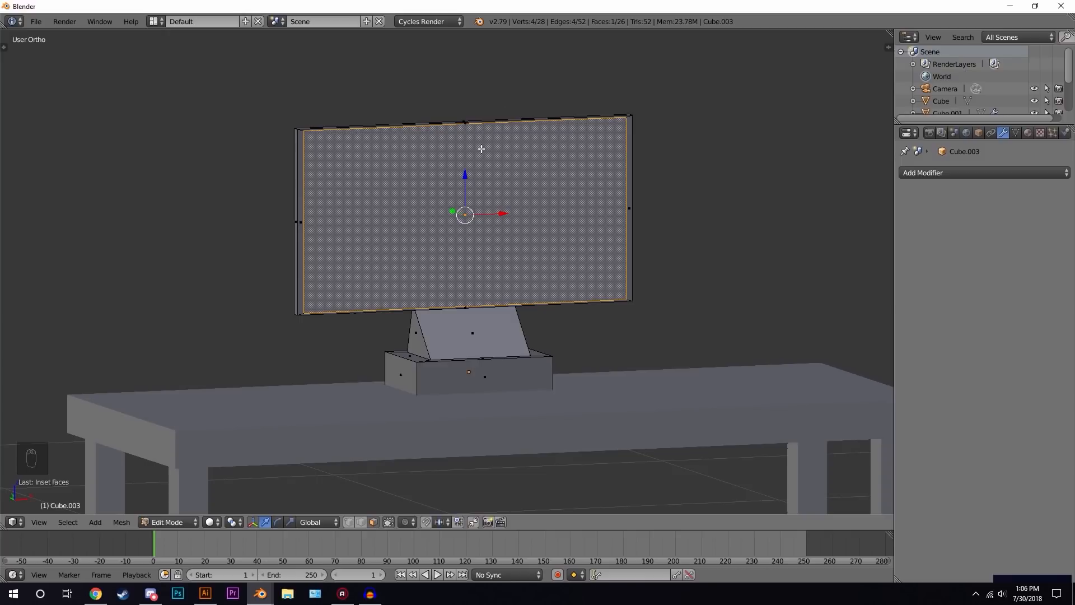
- Scale the inset screen face slightly along Z
{"action": "scroll", "coordinate": [482, 149], "scroll_direction": "up", "scroll_amount": 3}
{"action": "middle_click_drag", "start_coordinate": [494, 152], "coordinate": [503, 343], "text": "shift"}
{"action": "scroll", "coordinate": [315, 267], "scroll_direction": "up", "scroll_amount": 1}
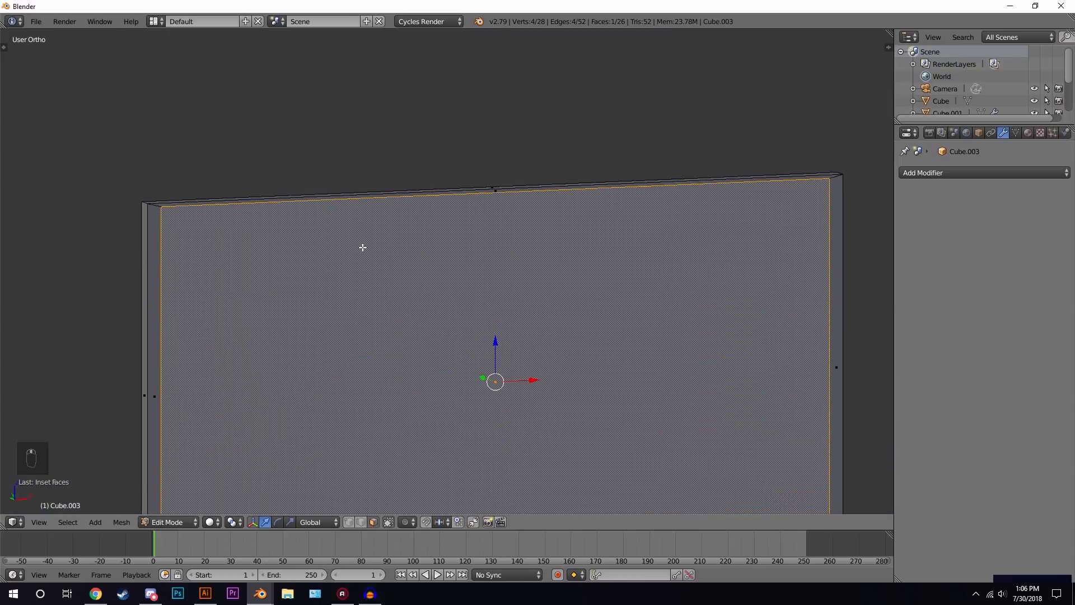
{"action": "scroll", "coordinate": [354, 193], "scroll_direction": "up", "scroll_amount": 2}
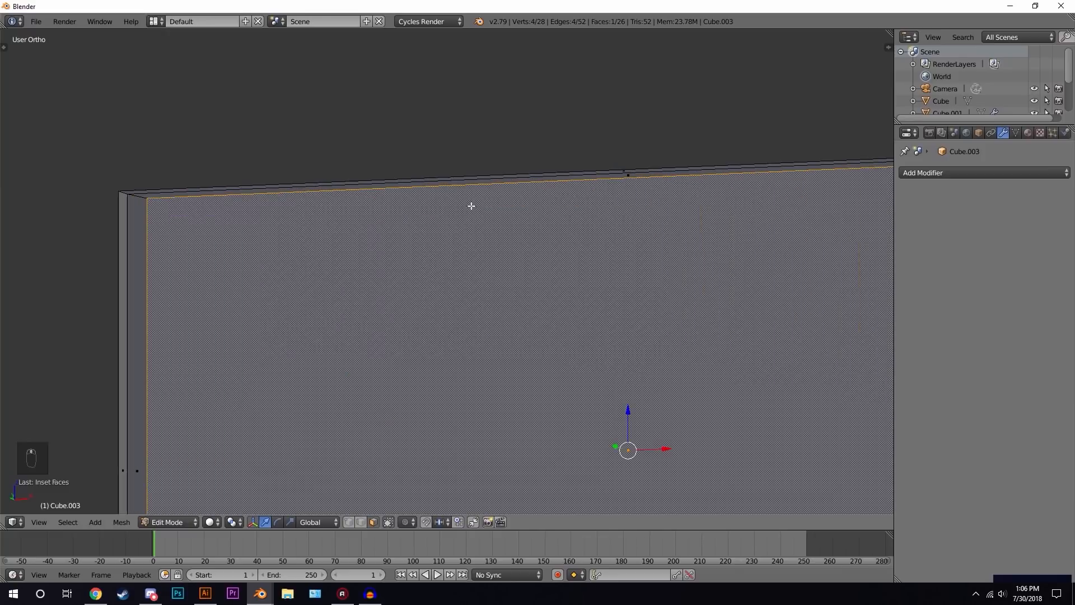
{"action": "key", "text": "s"}
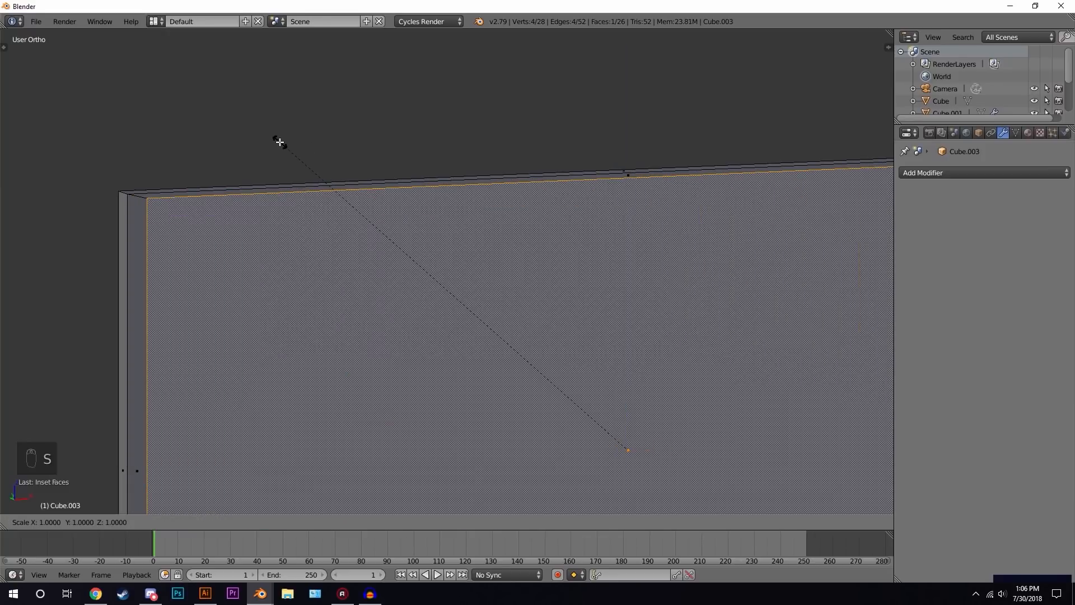
{"action": "key", "text": "z"}
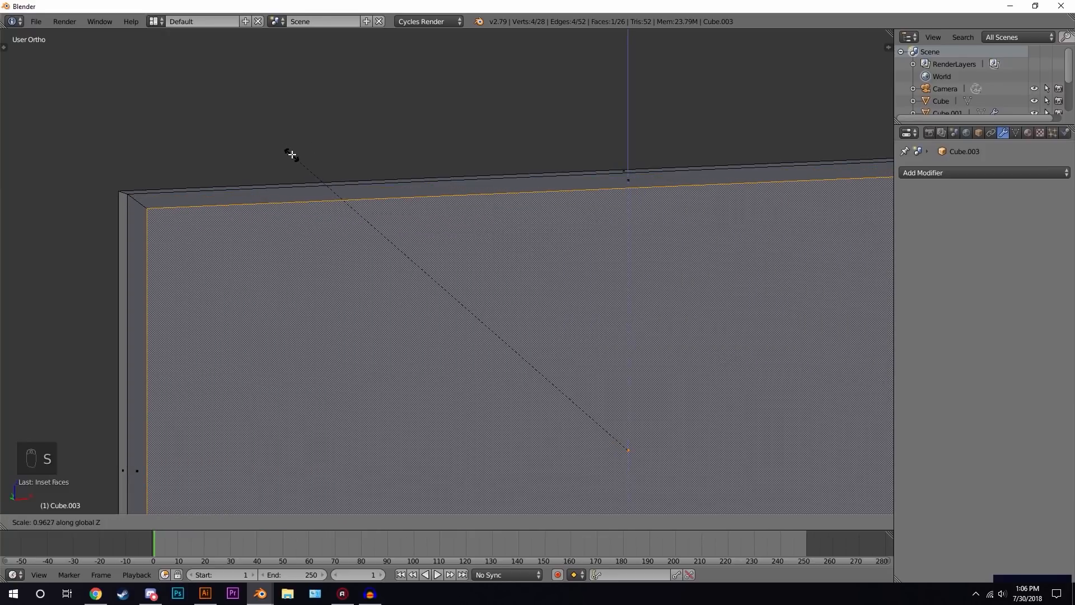
{"action": "left_click", "coordinate": [291, 154]}
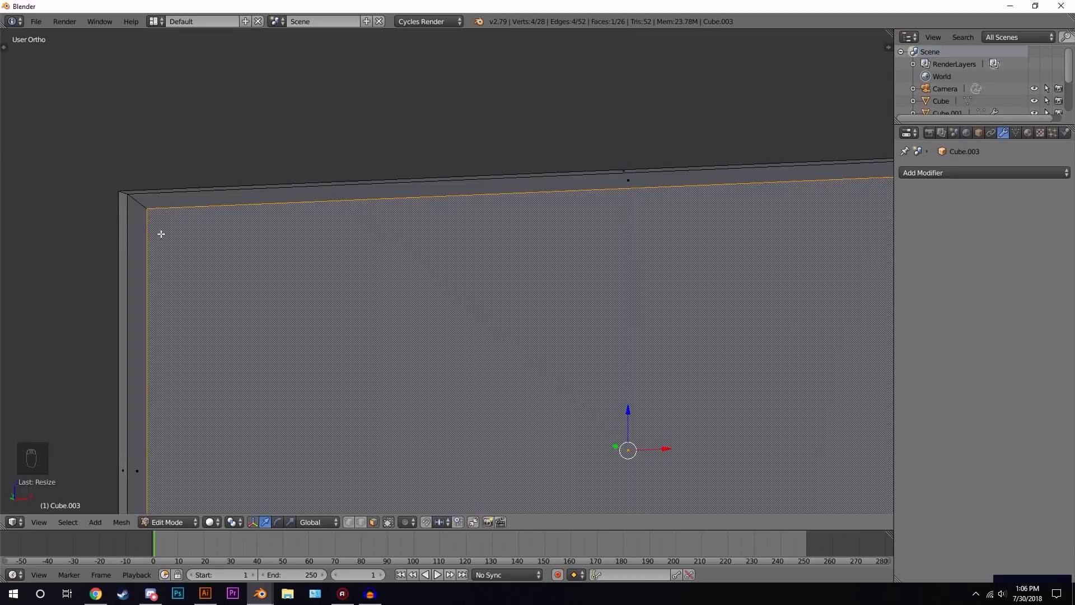
- Extrude the inset screen face slightly to recess the display, then leave Edit Mode
{"action": "scroll", "coordinate": [319, 228], "scroll_direction": "down", "scroll_amount": 2}
{"action": "middle_click_drag", "start_coordinate": [370, 218], "coordinate": [431, 240]}
{"action": "key", "text": "e"}
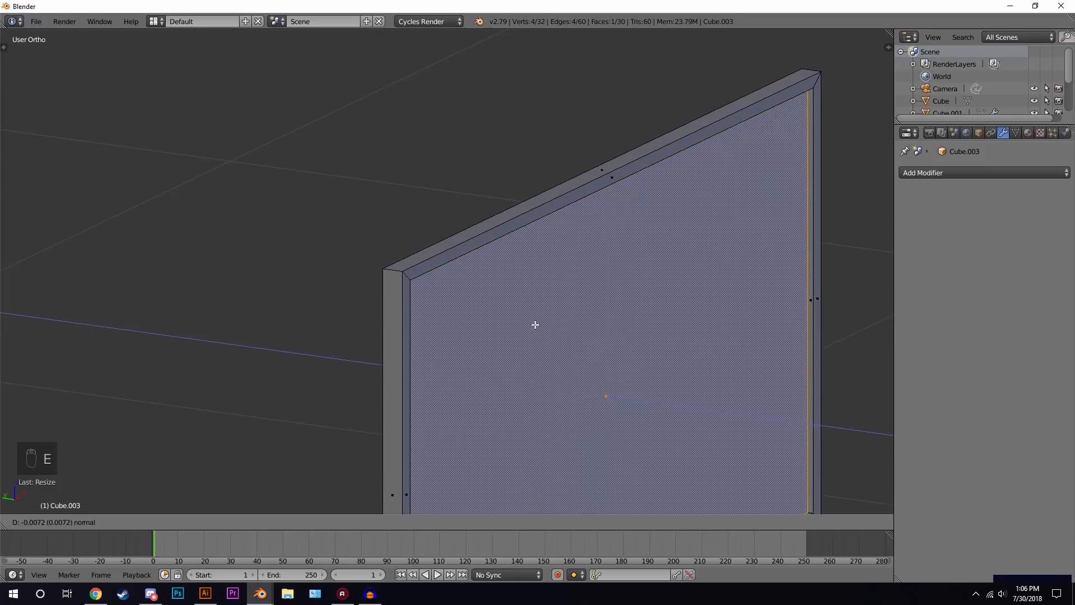
{"action": "left_click", "coordinate": [536, 325]}
{"action": "key", "text": "Tab"}
{"action": "middle_click_drag", "start_coordinate": [751, 175], "coordinate": [721, 129]}
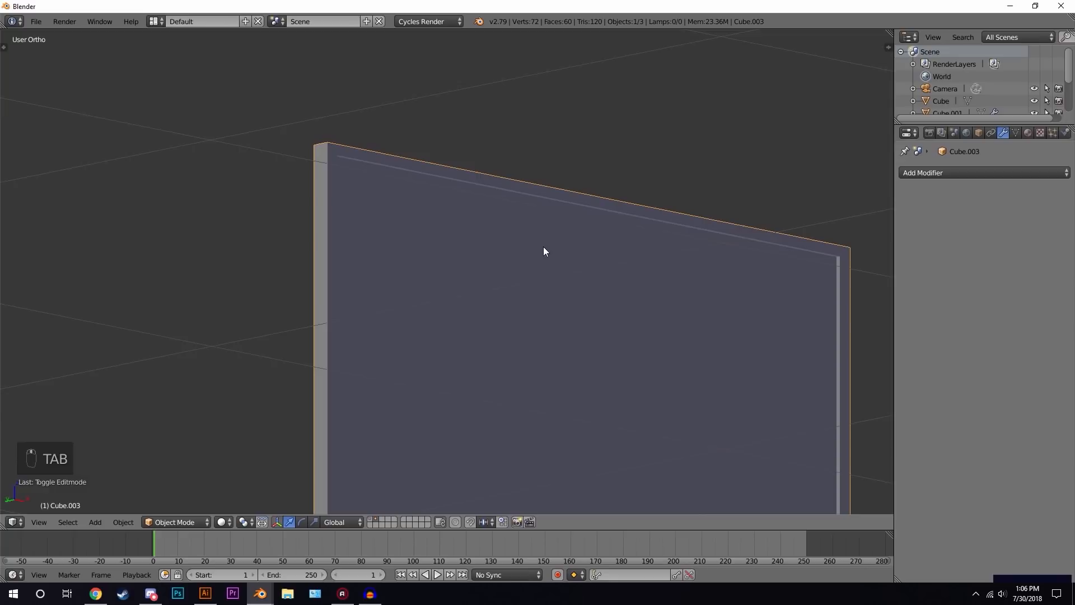
- Add a plane in front of the monitor and scale it down on the tabletop
{"action": "scroll", "coordinate": [543, 250], "scroll_direction": "down", "scroll_amount": 4}
{"action": "middle_click_drag", "start_coordinate": [575, 321], "coordinate": [556, 282]}
{"action": "scroll", "coordinate": [523, 384], "scroll_direction": "down", "scroll_amount": 2}
{"action": "scroll", "coordinate": [504, 314], "scroll_direction": "up", "scroll_amount": 2}
{"action": "scroll", "coordinate": [500, 329], "scroll_direction": "up", "scroll_amount": 1}
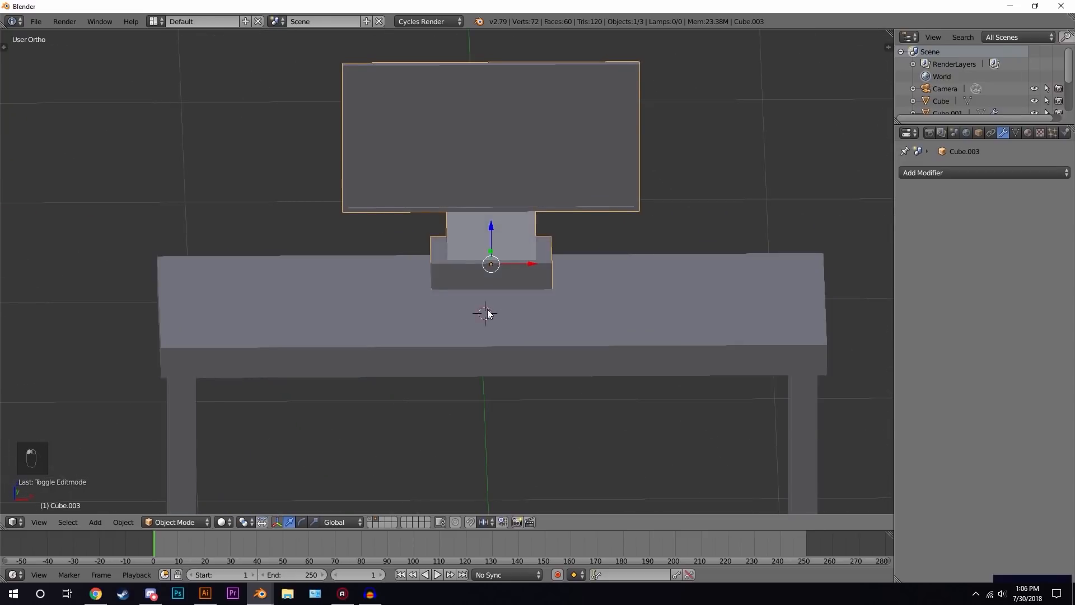
{"action": "key", "text": "shift+a"}
{"action": "mouse_move", "coordinate": [488, 310]}
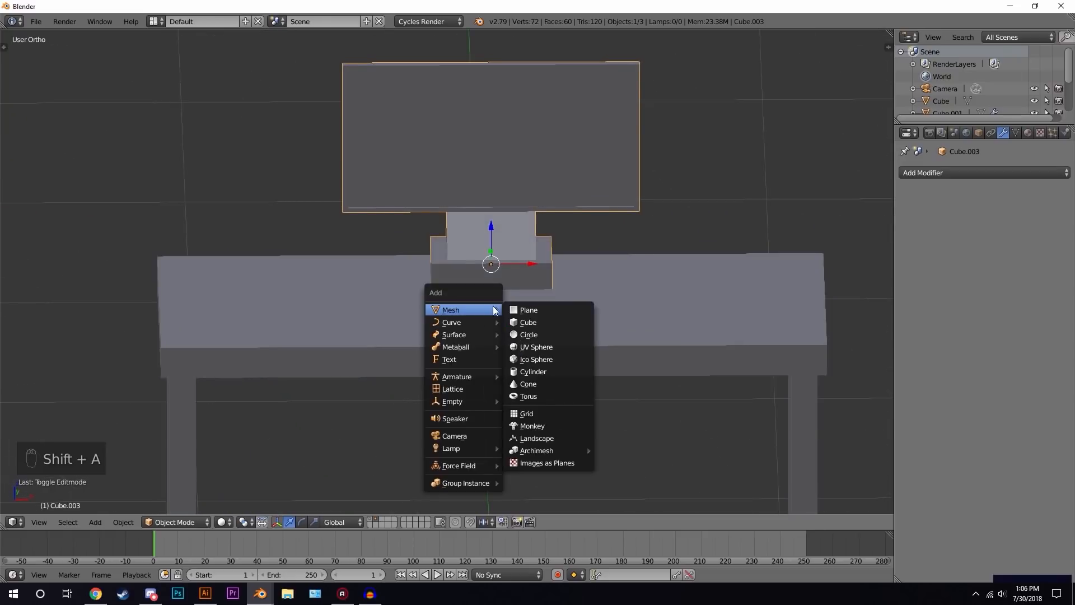
{"action": "left_click", "coordinate": [548, 307]}
{"action": "key", "text": "s"}
{"action": "left_click", "coordinate": [519, 289]}
- Stretch the plane along X into a keyboard shape
{"action": "key", "text": "s"}
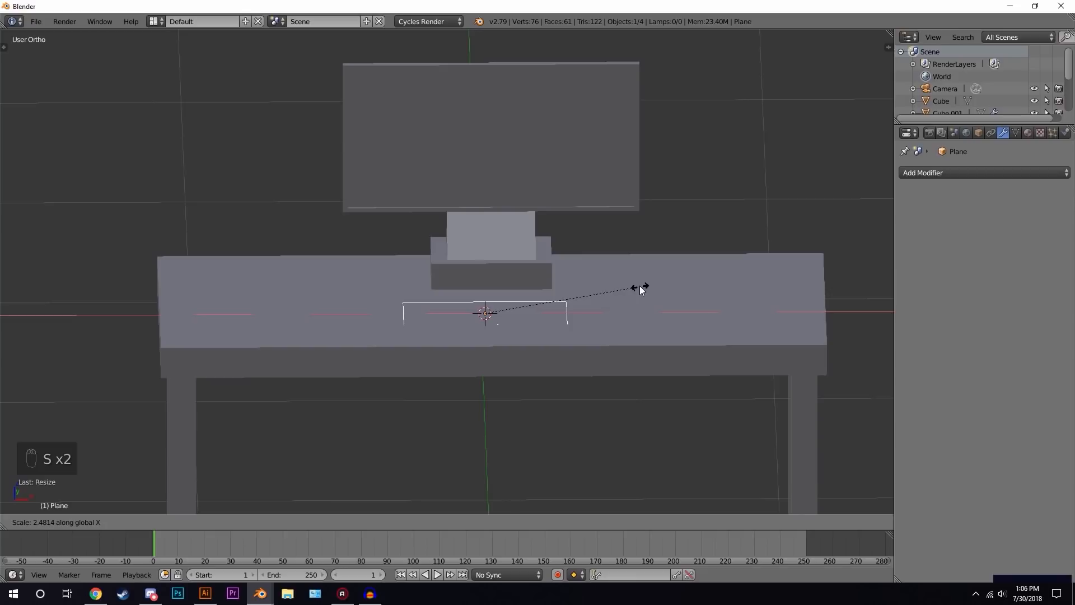
{"action": "left_click", "coordinate": [639, 287]}
{"action": "middle_click_drag", "start_coordinate": [640, 294], "coordinate": [549, 305]}
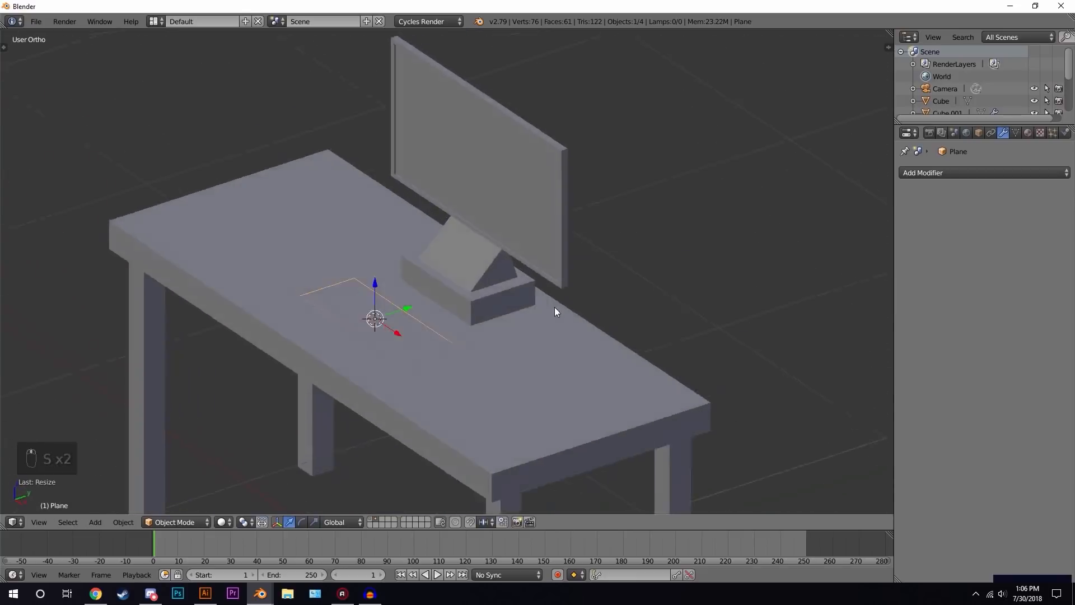
- Enter Edit Mode on the keyboard plane and add 21 loop cuts across its length
{"action": "scroll", "coordinate": [549, 305], "scroll_direction": "up", "scroll_amount": 5}
{"action": "key", "text": "Tab"}
{"action": "scroll", "coordinate": [474, 290], "scroll_direction": "up", "scroll_amount": 2}
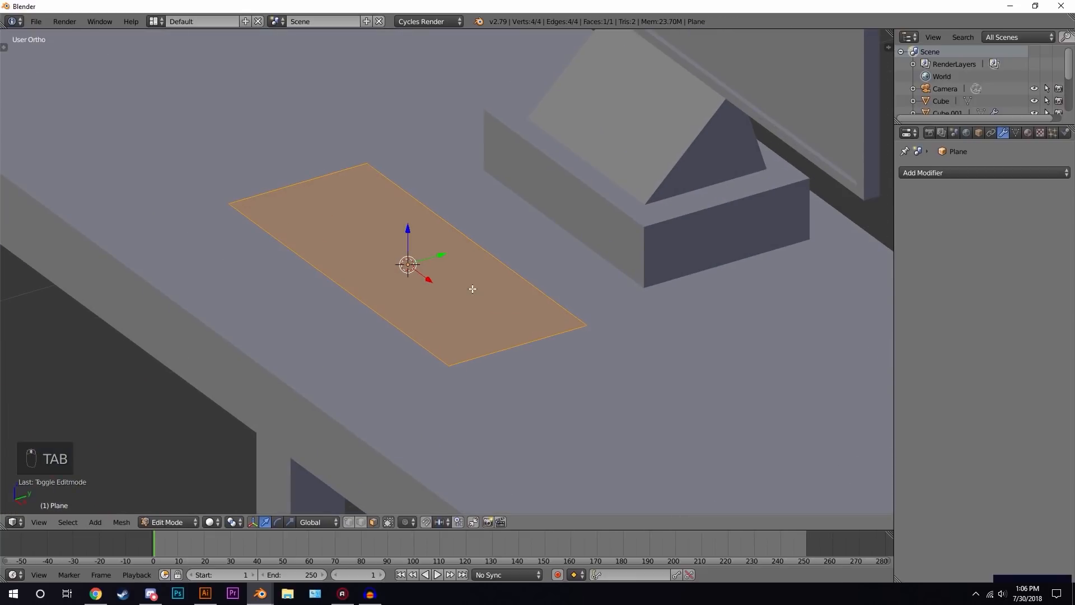
{"action": "middle_click_drag", "start_coordinate": [437, 240], "coordinate": [500, 263]}
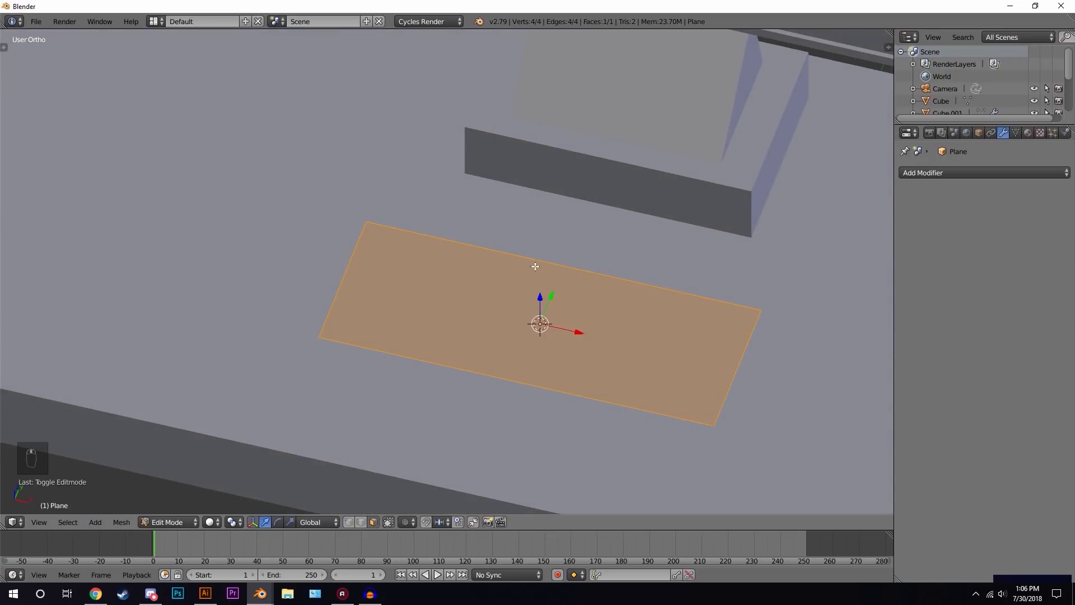
{"action": "key", "text": "ctrl+r"}
{"action": "scroll", "coordinate": [538, 266], "scroll_direction": "up", "scroll_amount": 19}
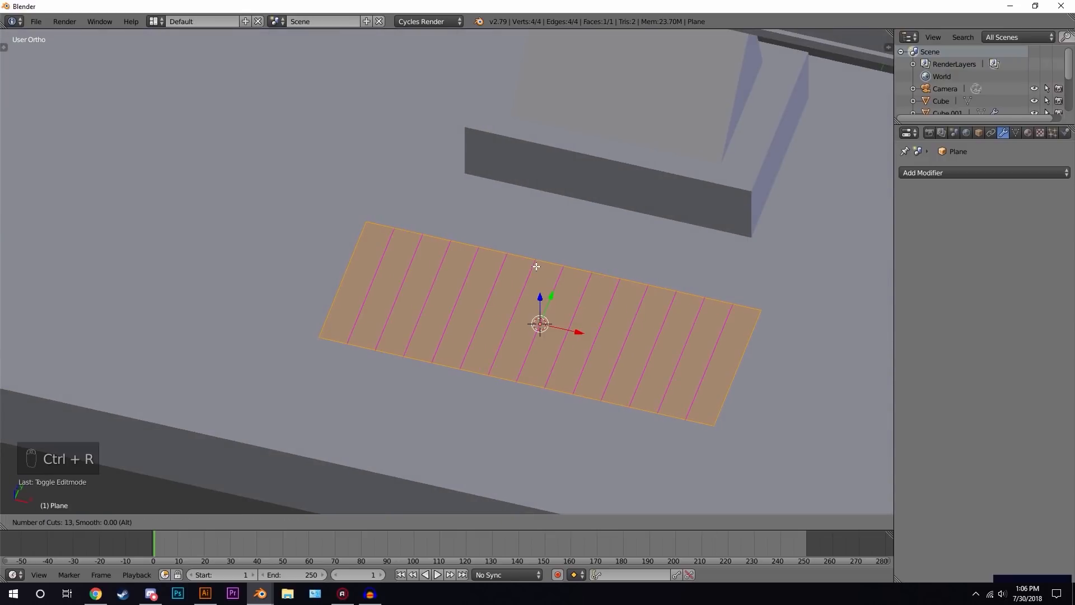
{"action": "scroll", "coordinate": [536, 269], "scroll_direction": "up", "scroll_amount": 1}
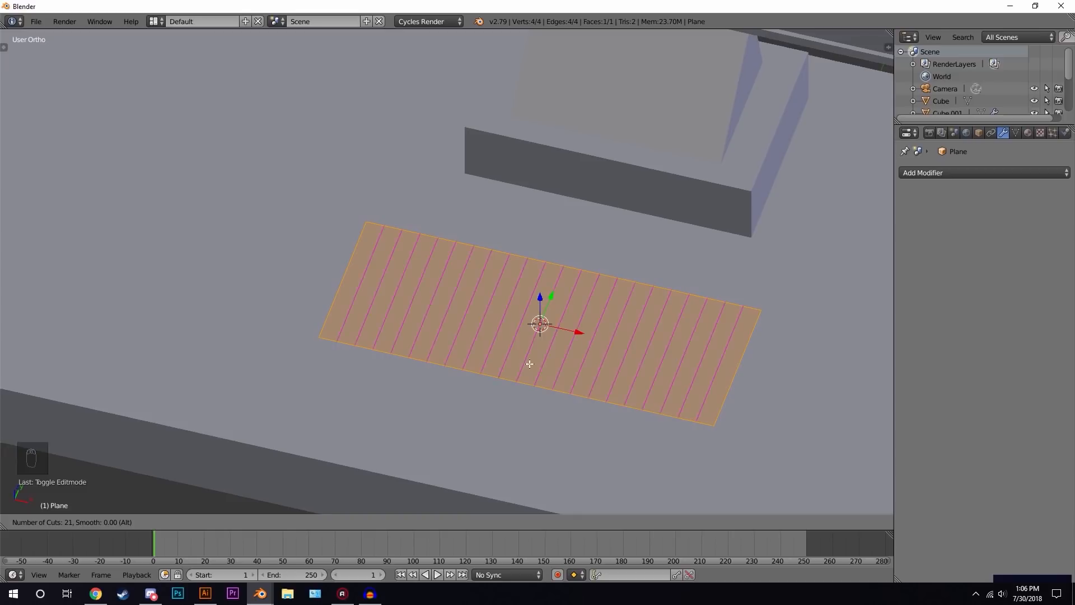
{"action": "left_click", "coordinate": [511, 376]}
{"action": "right_click", "coordinate": [511, 377]}
- Add 6 loop cuts along the keyboard plane's length to form a grid
{"action": "key", "text": "ctrl+space"}
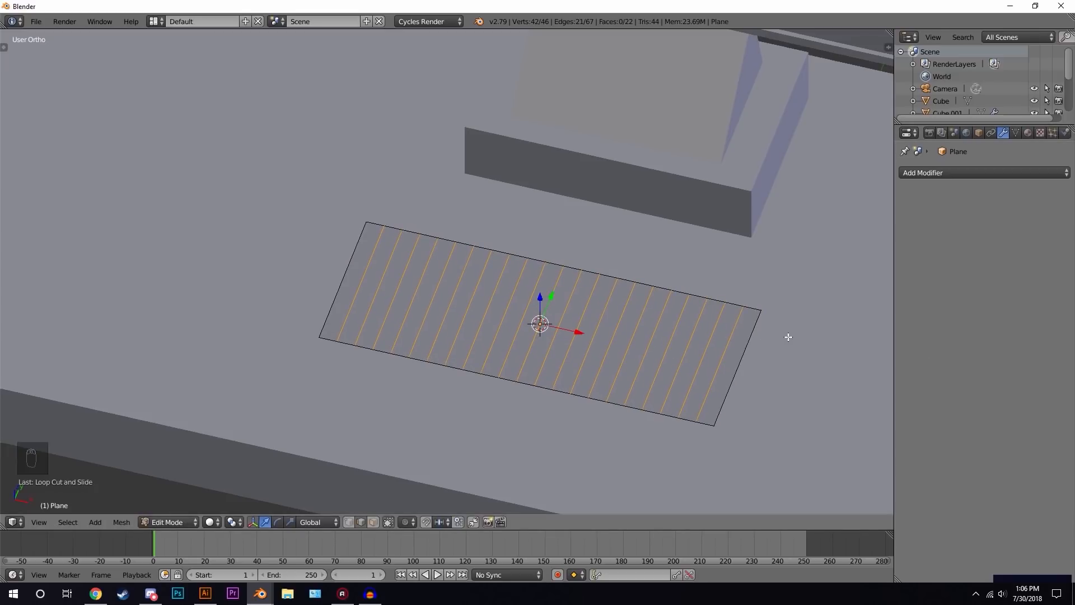
{"action": "key", "text": "ctrl+r"}
{"action": "scroll", "coordinate": [734, 355], "scroll_direction": "down", "scroll_amount": 15}
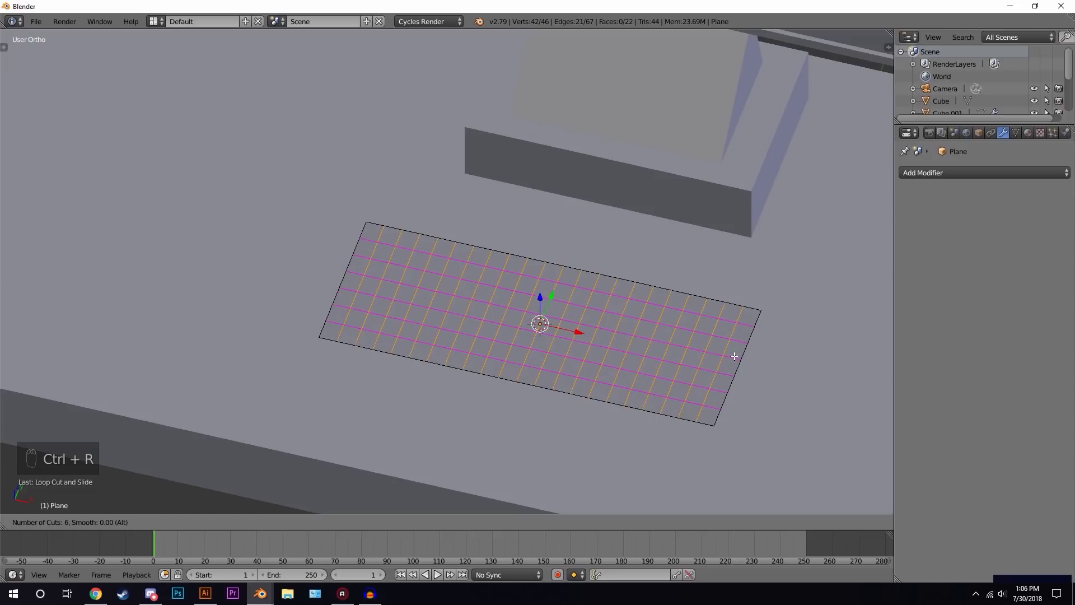
{"action": "left_click", "coordinate": [734, 356]}
{"action": "right_click", "coordinate": [734, 355]}
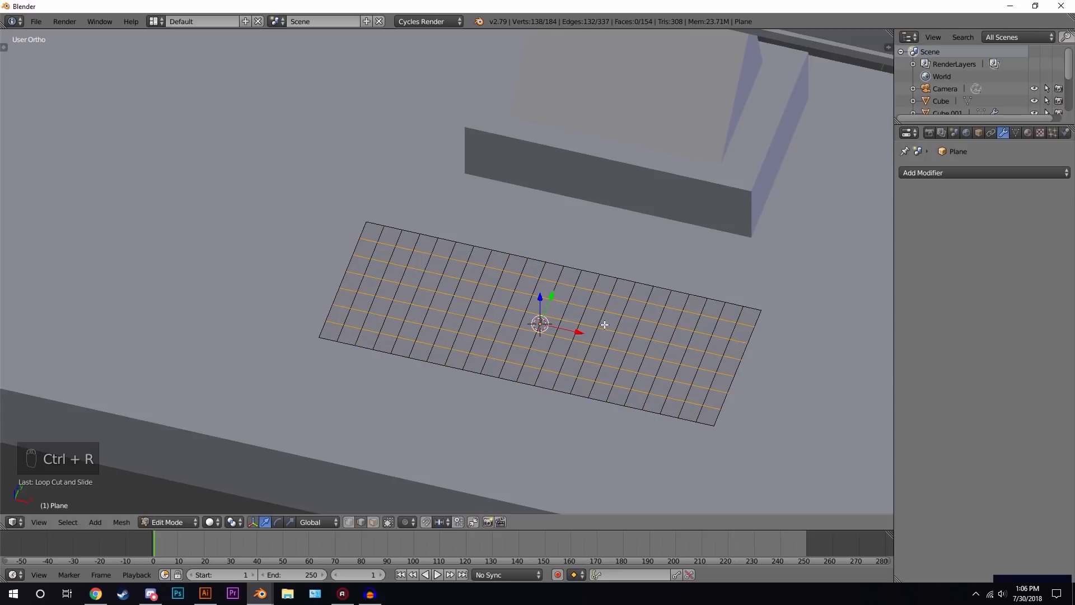
- Select all grid faces and inset them individually to outline the keys
{"action": "key", "text": "a"}
{"action": "key", "text": "a"}
{"action": "key", "text": "a"}
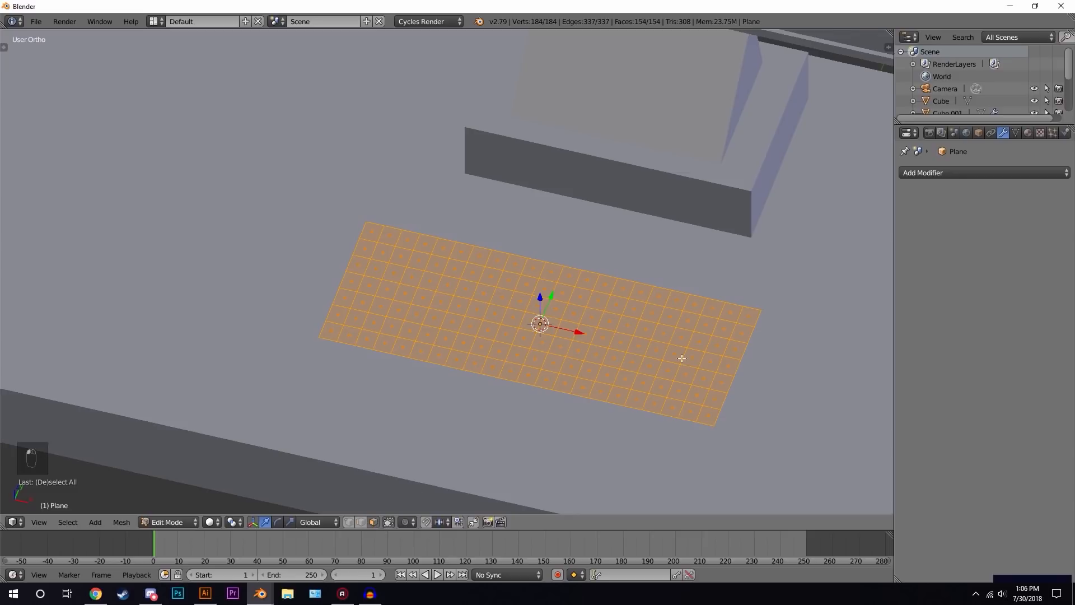
{"action": "middle_click_drag", "start_coordinate": [684, 366], "coordinate": [609, 329], "text": "shift"}
{"action": "scroll", "coordinate": [566, 301], "scroll_direction": "up", "scroll_amount": 2}
{"action": "key", "text": "i"}
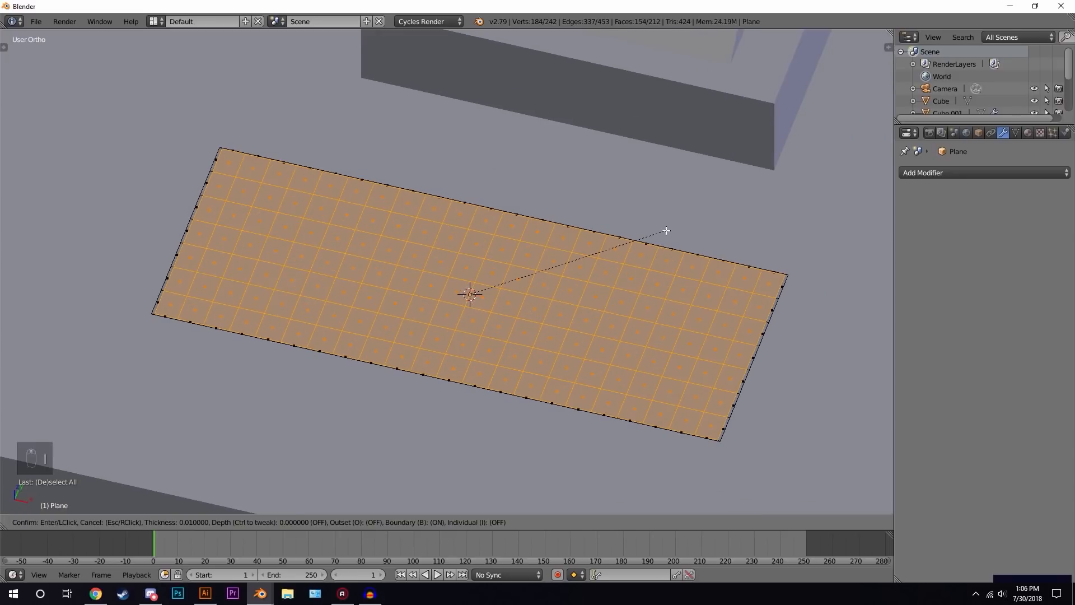
{"action": "key", "text": "i"}
{"action": "key", "text": "i"}
{"action": "key", "text": "i"}
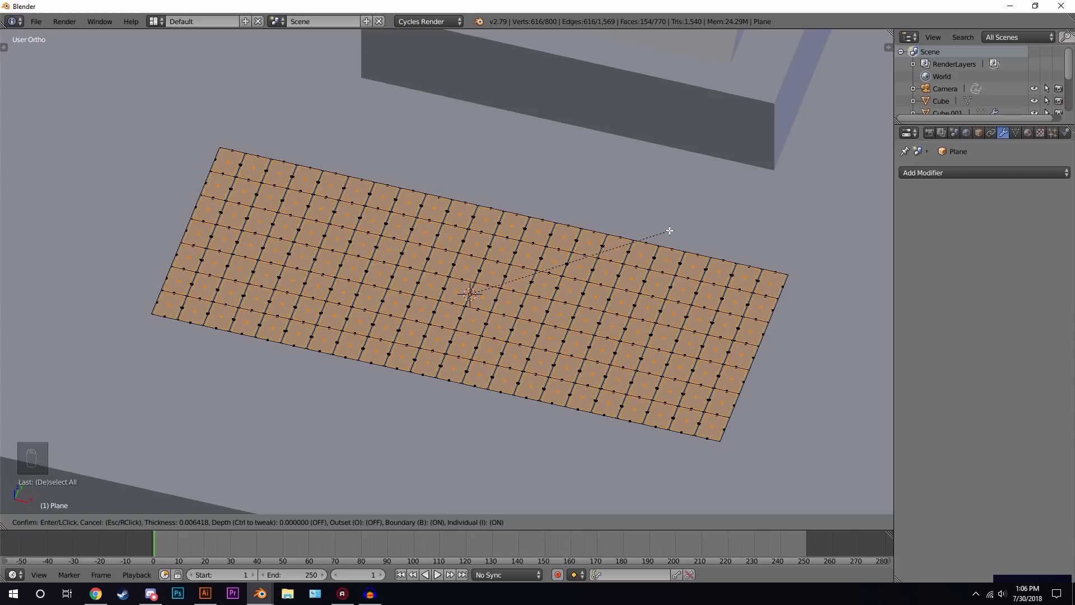
{"action": "left_click", "coordinate": [661, 231]}
- Scale the inset key faces slightly along Y
{"action": "scroll", "coordinate": [581, 309], "scroll_direction": "up", "scroll_amount": 1}
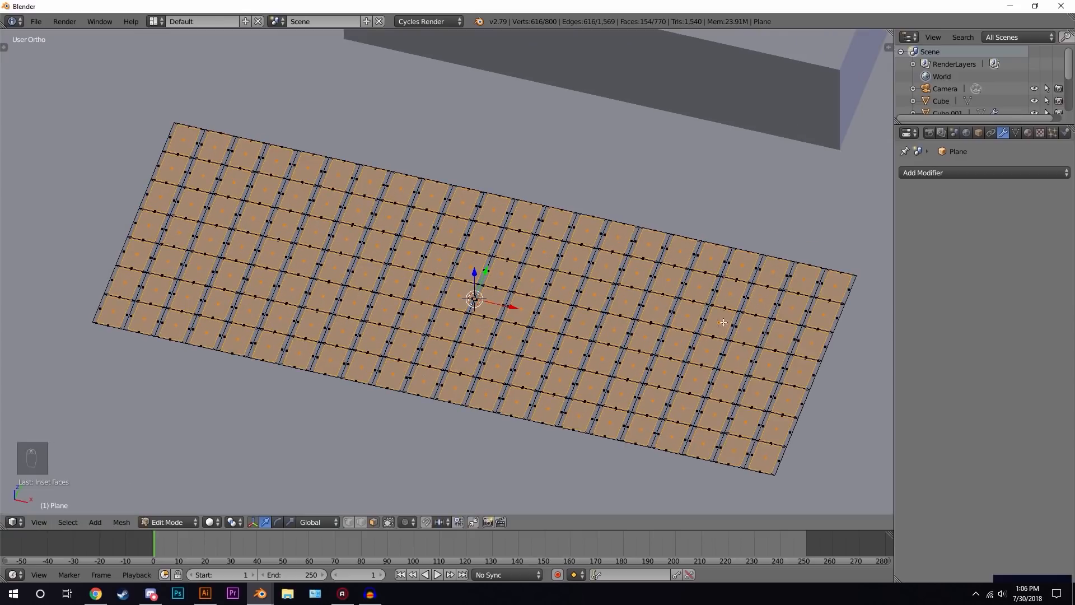
{"action": "scroll", "coordinate": [633, 338], "scroll_direction": "up", "scroll_amount": 6}
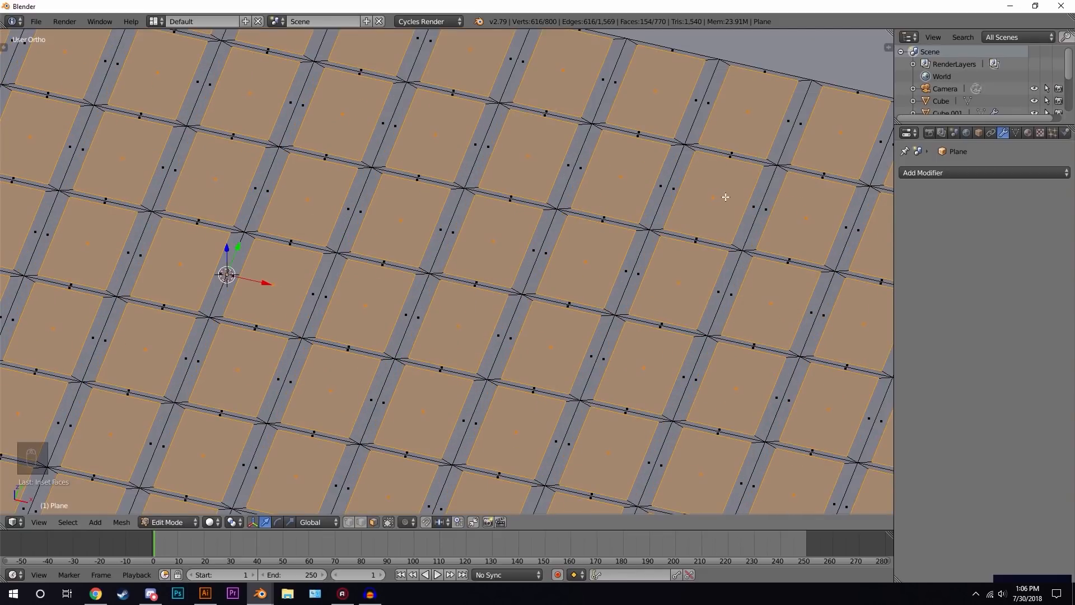
{"action": "key", "text": "s"}
{"action": "key", "text": "y"}
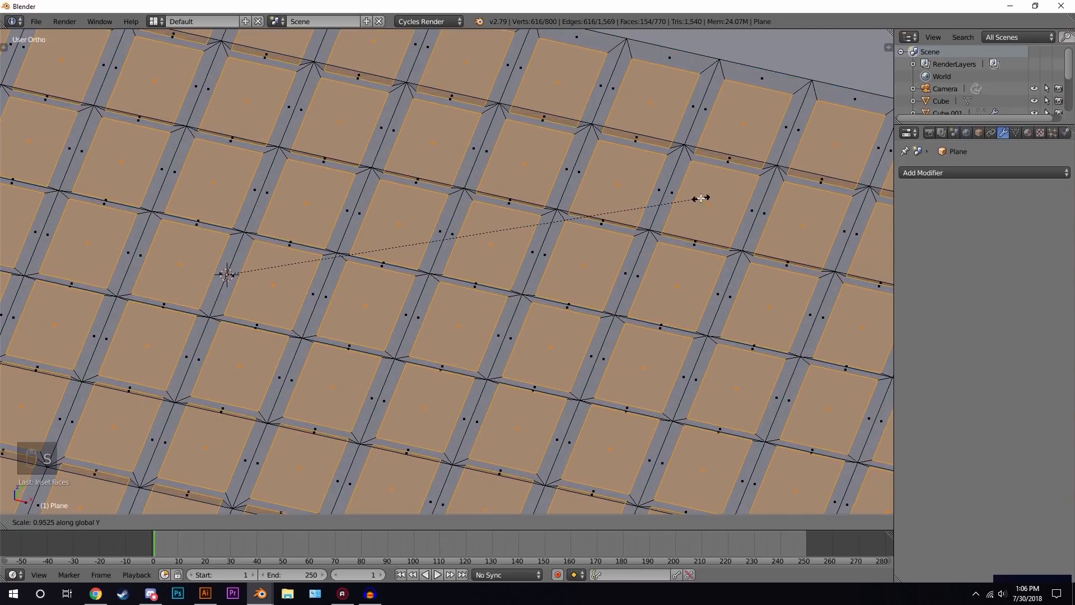
{"action": "left_click", "coordinate": [710, 199]}
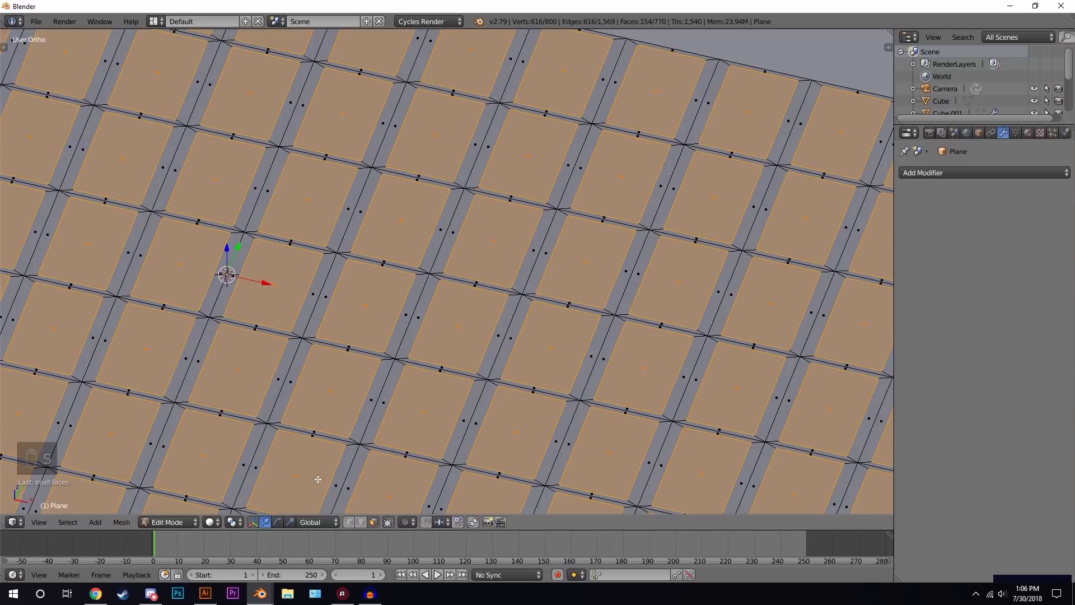
- Switch the pivot to Individual Origins and scale each key face along Y to about 0.75
{"action": "left_click", "coordinate": [234, 521]}
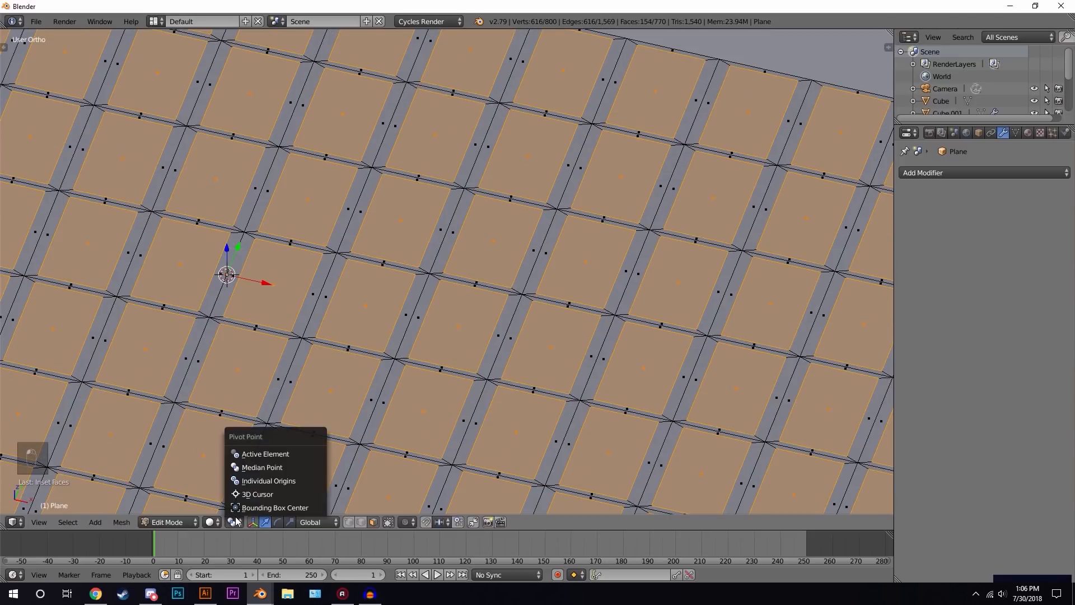
{"action": "left_click", "coordinate": [261, 480]}
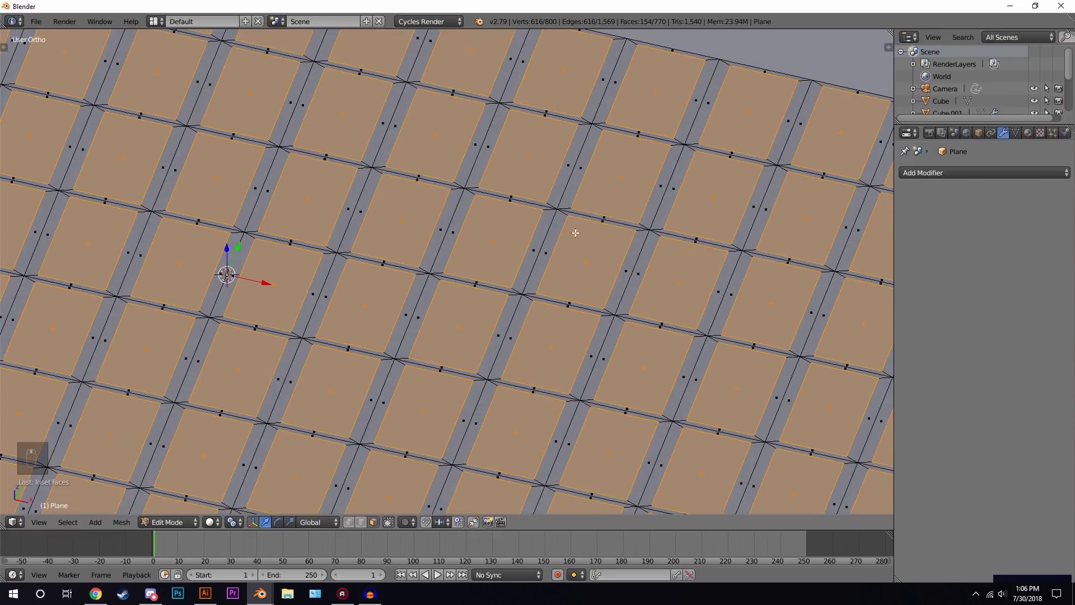
{"action": "key", "text": "s"}
{"action": "key", "text": "y"}
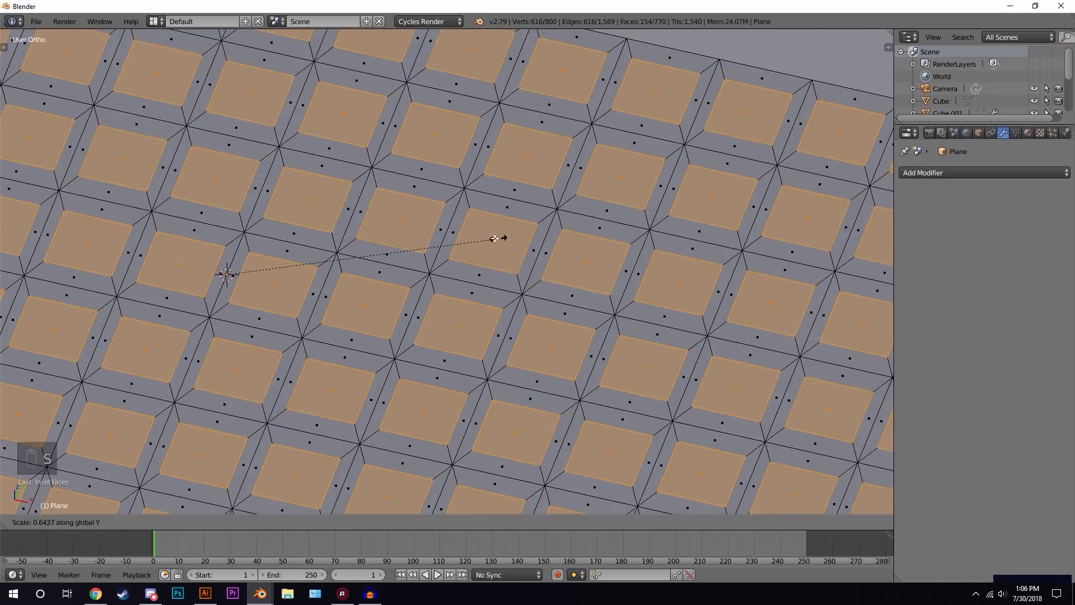
{"action": "left_click", "coordinate": [546, 238]}
- Extrude the key faces slightly upward to raise the keys
{"action": "middle_click_drag", "start_coordinate": [461, 288], "coordinate": [401, 257]}
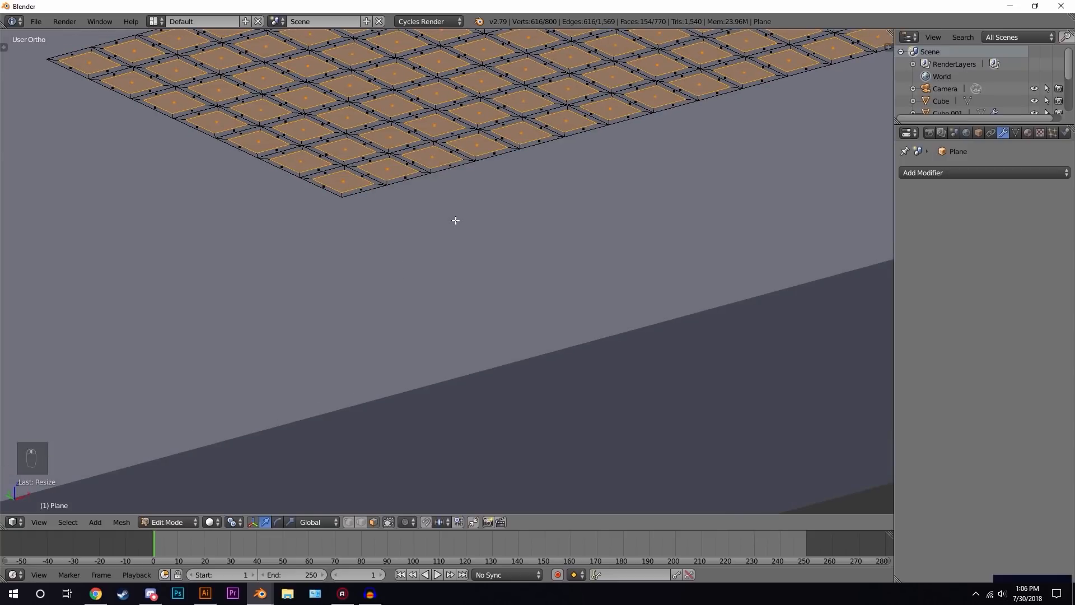
{"action": "key", "text": "e"}
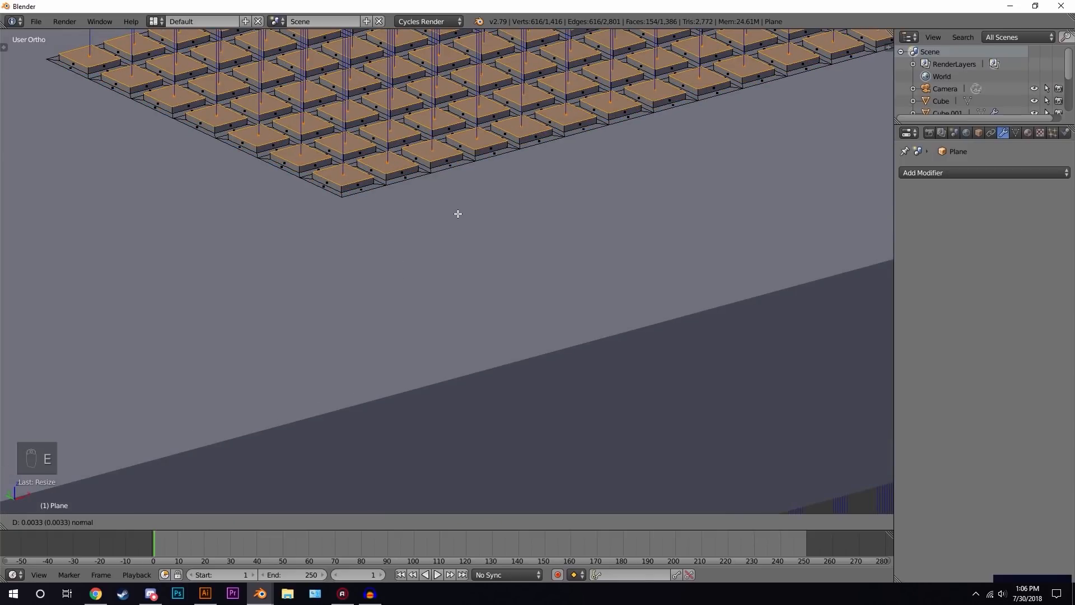
{"action": "left_click", "coordinate": [458, 211]}
- Leave Edit Mode and move the keyboard slightly up along Z
{"action": "key", "text": "Tab"}
{"action": "scroll", "coordinate": [504, 225], "scroll_direction": "down", "scroll_amount": 9}
{"action": "middle_click_drag", "start_coordinate": [511, 228], "coordinate": [556, 243]}
{"action": "scroll", "coordinate": [549, 249], "scroll_direction": "up", "scroll_amount": 4}
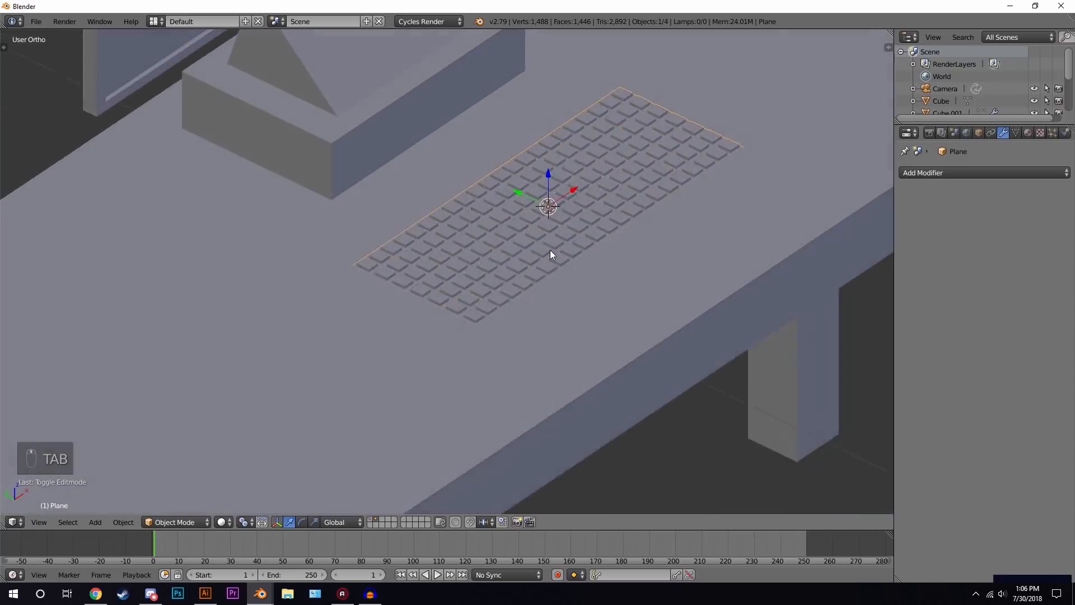
{"action": "scroll", "coordinate": [548, 254], "scroll_direction": "up", "scroll_amount": 5}
{"action": "key", "text": "g"}
{"action": "key", "text": "z"}
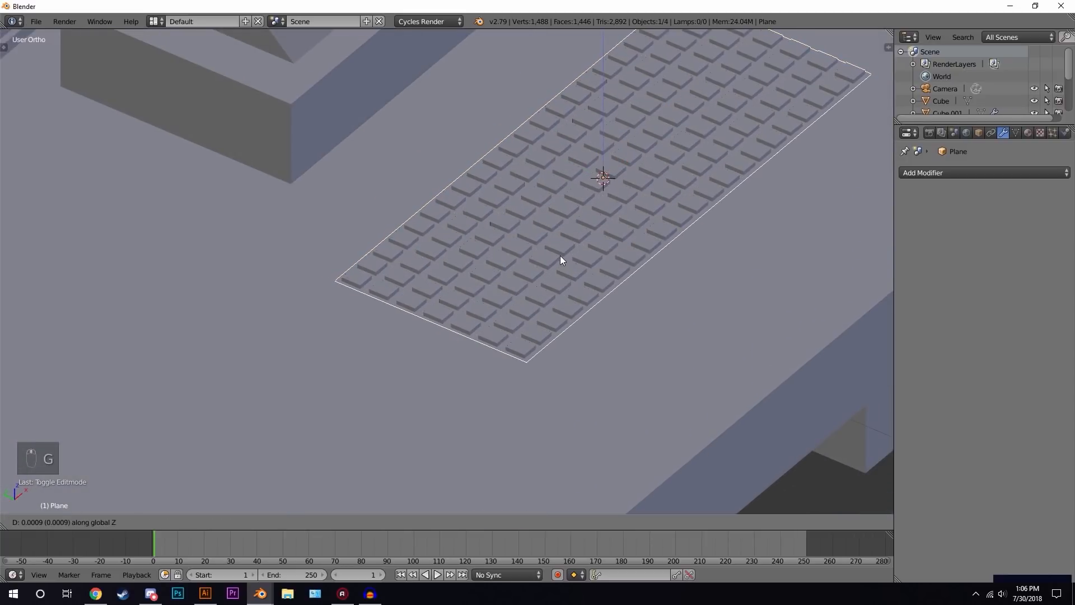
{"action": "left_click", "coordinate": [561, 258]}
- In front wireframe view, box-select the keyboard's bottom vertices and extrude them slightly downward for thickness
{"action": "key", "text": "Tab"}
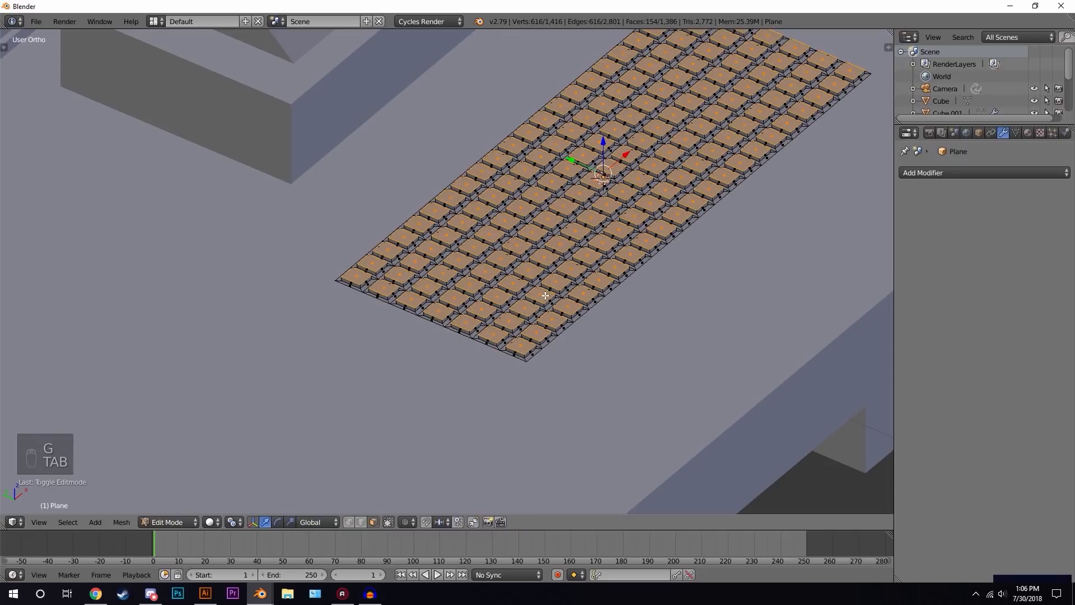
{"action": "middle_click_drag", "start_coordinate": [544, 295], "coordinate": [537, 295]}
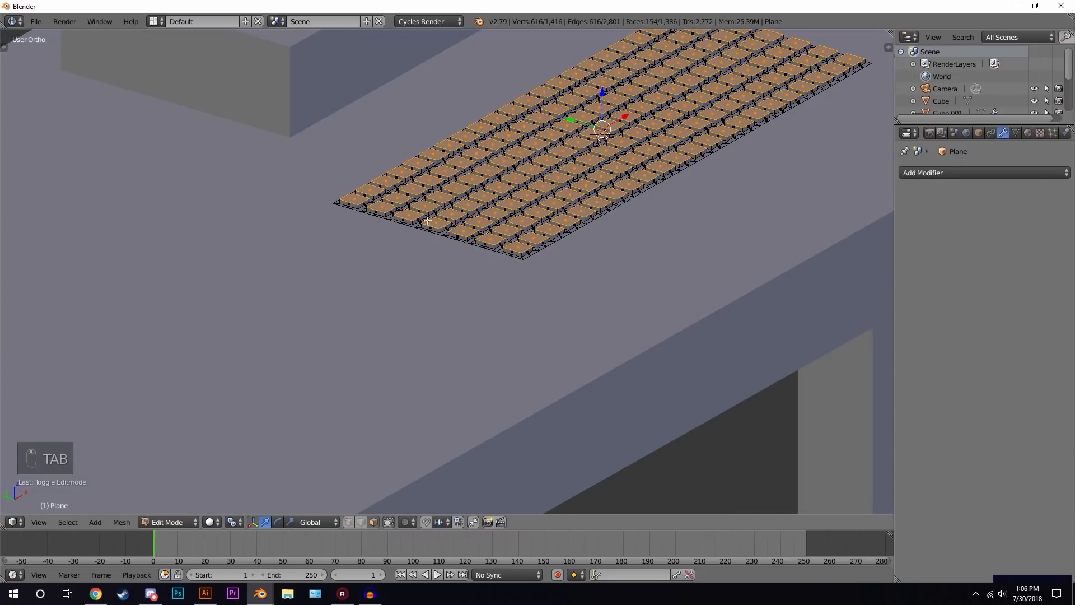
{"action": "key", "text": "KP_1"}
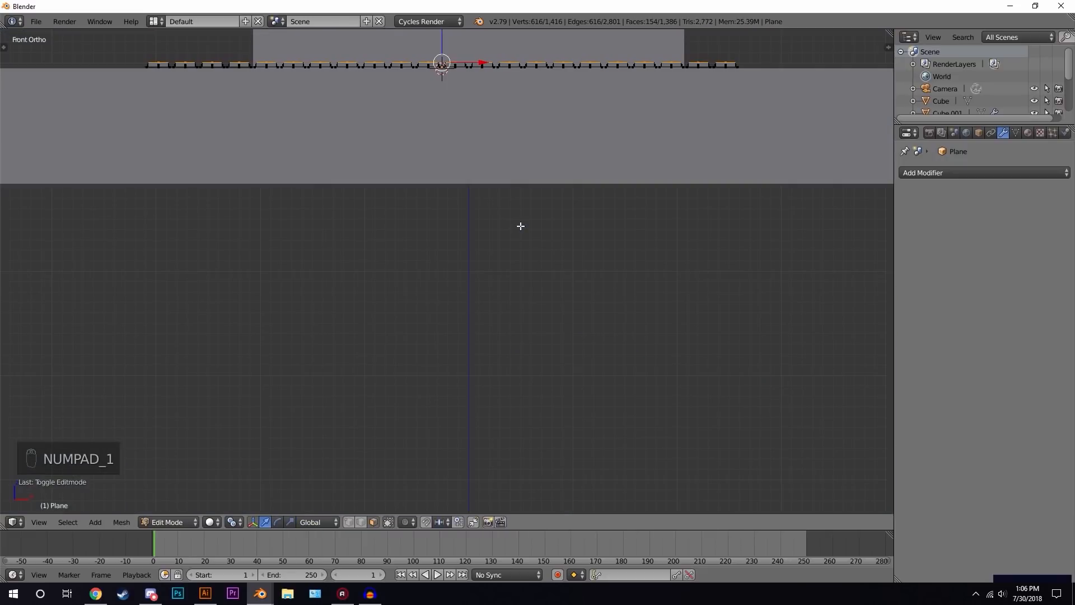
{"action": "key", "text": "z"}
{"action": "key", "text": "a"}
{"action": "key", "text": "b"}
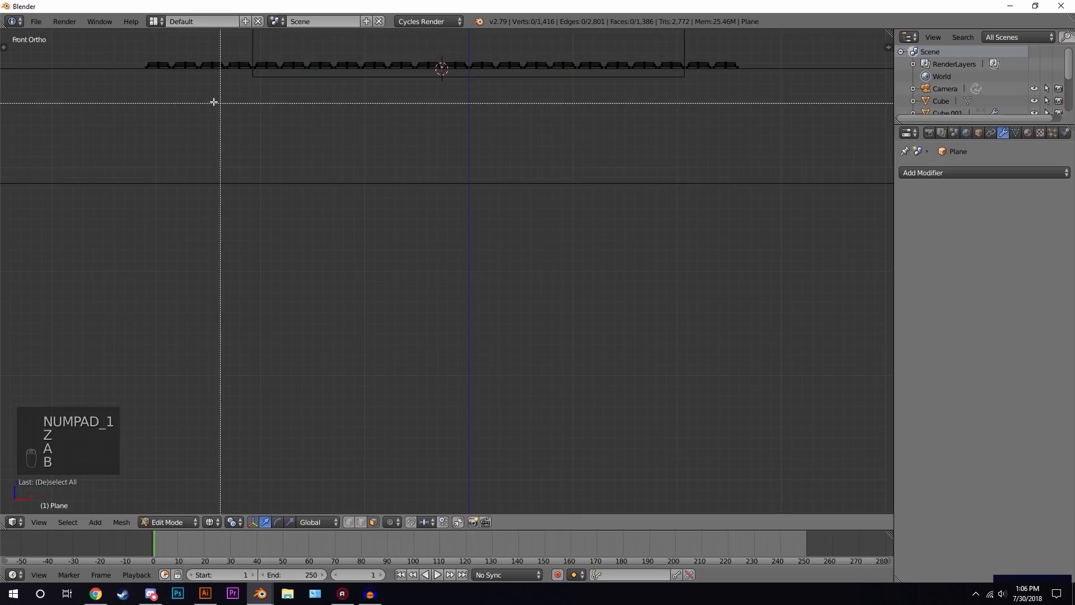
{"action": "left_click_drag", "start_coordinate": [102, 66], "coordinate": [883, 259]}
{"action": "key", "text": "z"}
{"action": "middle_click_drag", "start_coordinate": [658, 183], "coordinate": [621, 212]}
{"action": "scroll", "coordinate": [621, 212], "scroll_direction": "up", "scroll_amount": 2}
{"action": "key", "text": "e"}
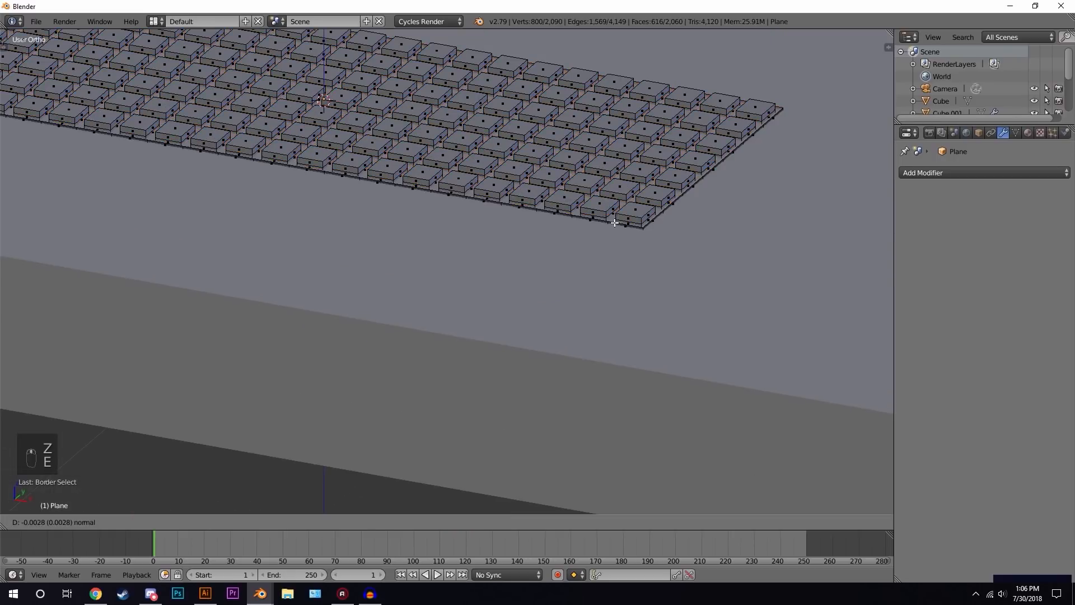
{"action": "left_click", "coordinate": [616, 230]}
- Leave Edit Mode and preview the desk in rendered shading
{"action": "key", "text": "Tab"}
{"action": "scroll", "coordinate": [616, 228], "scroll_direction": "down", "scroll_amount": 2}
{"action": "middle_click_drag", "start_coordinate": [617, 228], "coordinate": [584, 283]}
{"action": "scroll", "coordinate": [613, 260], "scroll_direction": "down", "scroll_amount": 3}
{"action": "scroll", "coordinate": [584, 282], "scroll_direction": "down", "scroll_amount": 2}
{"action": "key", "text": "a"}
{"action": "key", "text": "a"}
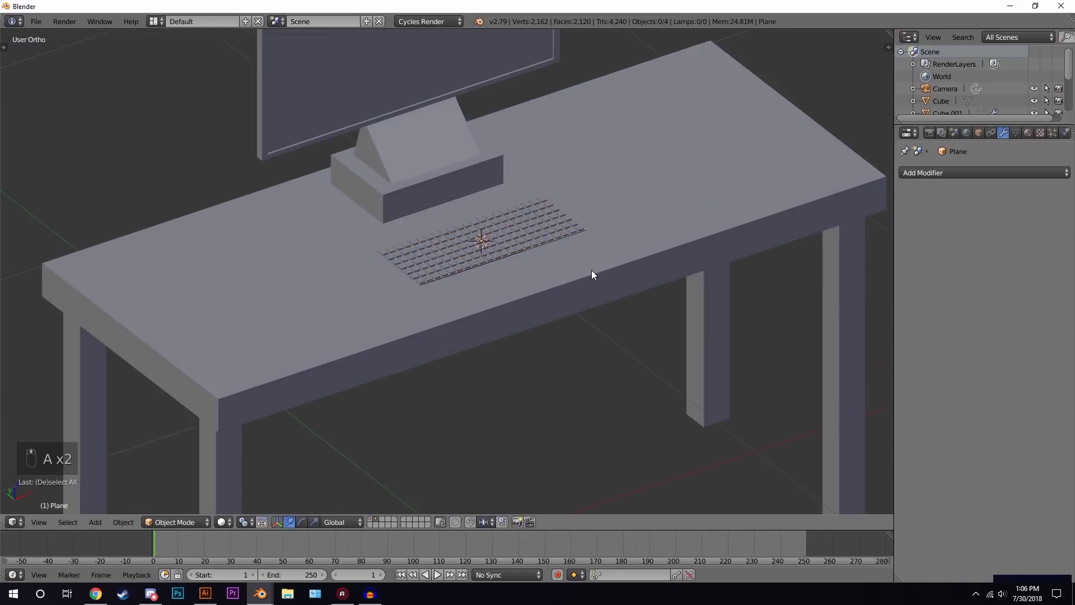
{"action": "scroll", "coordinate": [591, 270], "scroll_direction": "down", "scroll_amount": 1}
{"action": "key", "text": "shift+z"}
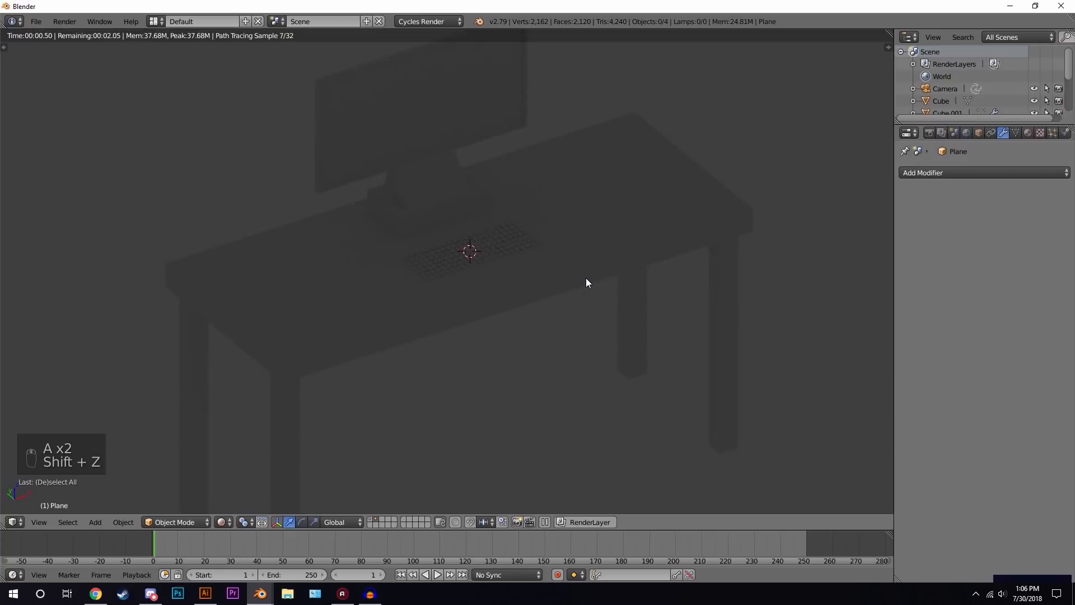
{"action": "key", "text": "z"}
{"action": "key", "text": "z"}
{"action": "key", "text": "z"}
- Select the keyboard and scale it up slightly
{"action": "key", "text": "a"}
{"action": "key", "text": "a"}
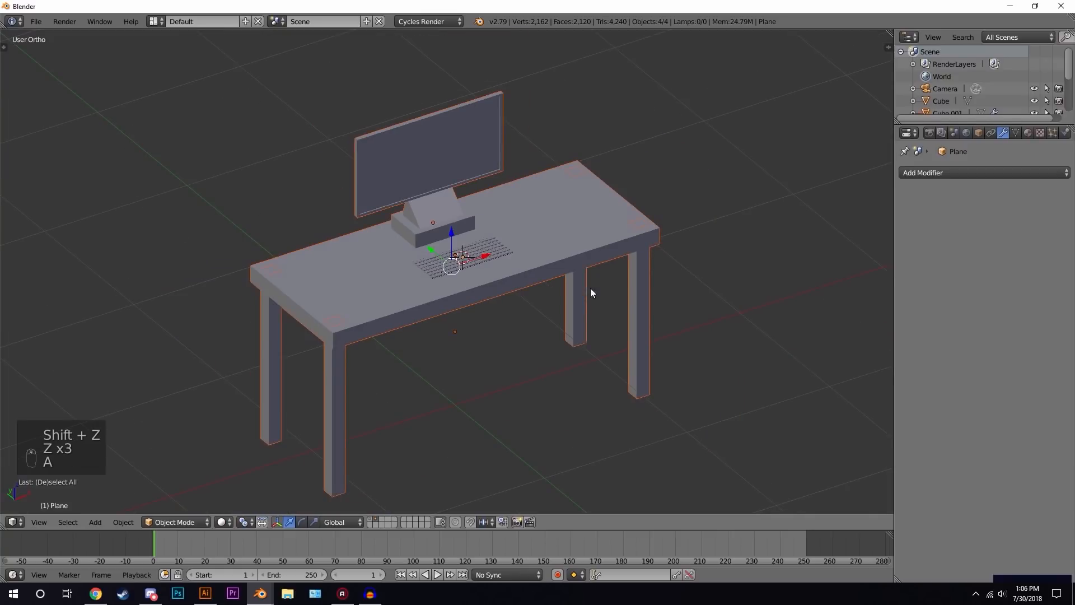
{"action": "middle_click_drag", "start_coordinate": [578, 287], "coordinate": [494, 260]}
{"action": "scroll", "coordinate": [534, 270], "scroll_direction": "down", "scroll_amount": 1}
{"action": "scroll", "coordinate": [531, 247], "scroll_direction": "up", "scroll_amount": 5}
{"action": "right_click", "coordinate": [531, 247]}
{"action": "key", "text": "s"}
{"action": "left_click", "coordinate": [644, 209]}
{"action": "key", "text": "a"}
{"action": "scroll", "coordinate": [497, 271], "scroll_direction": "down", "scroll_amount": 3}
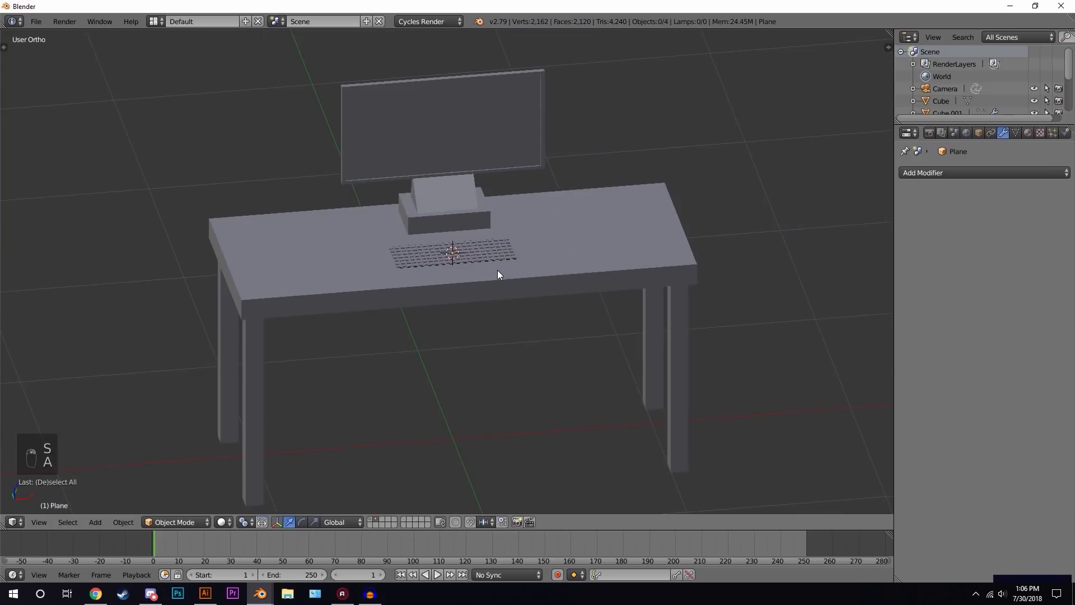
- Display the room's layer with the desk and box-select the whole desk setup in top wireframe view
{"action": "middle_click_drag", "start_coordinate": [494, 258], "coordinate": [526, 250]}
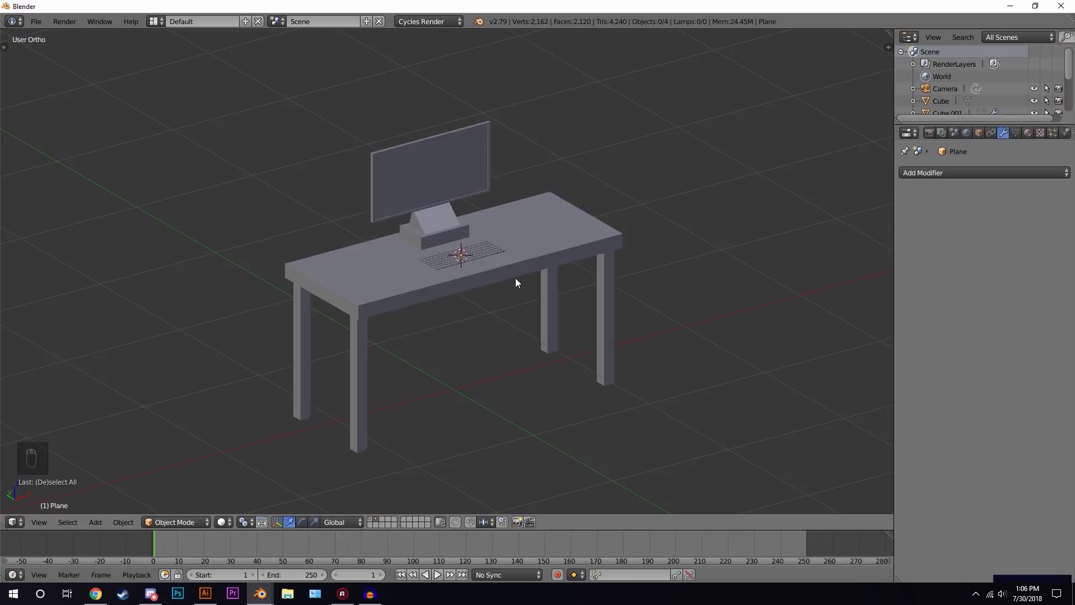
{"action": "key", "text": "shift+1"}
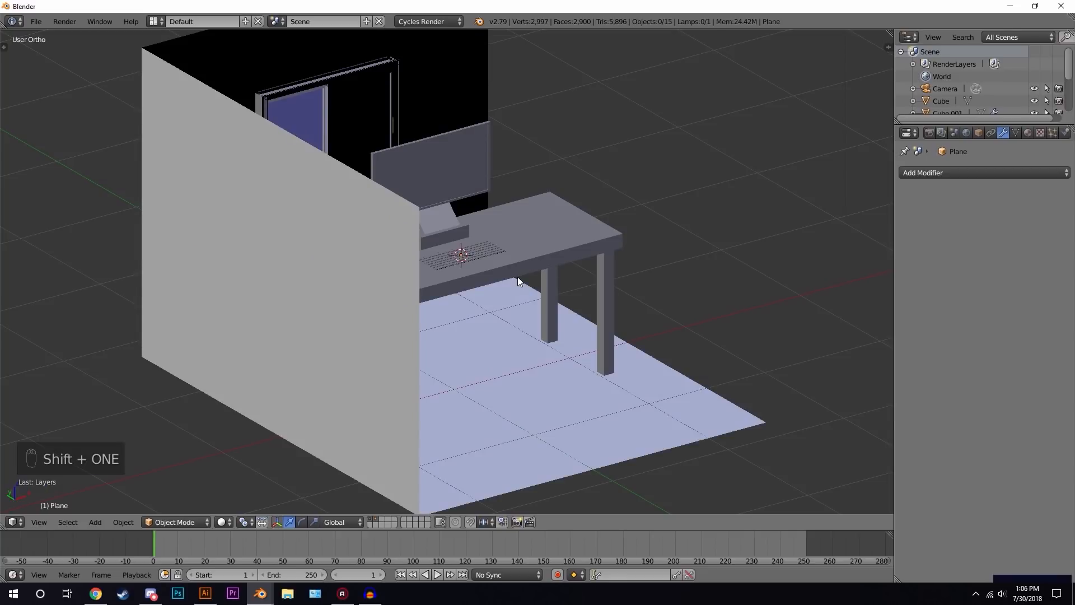
{"action": "key", "text": "KP_7"}
{"action": "key", "text": "z"}
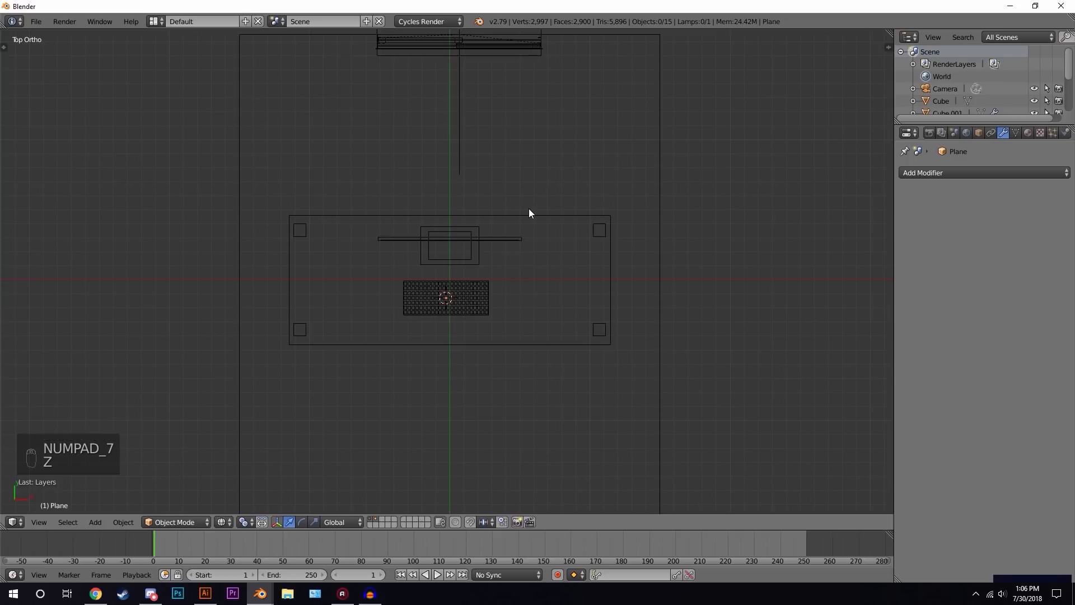
{"action": "key", "text": "b"}
{"action": "left_click_drag", "start_coordinate": [281, 190], "coordinate": [643, 390]}
- Rotate the selected desk setup -90 degrees around its median point
{"action": "key", "text": "r"}
{"action": "right_click", "coordinate": [716, 285]}
{"action": "left_click", "coordinate": [251, 522]}
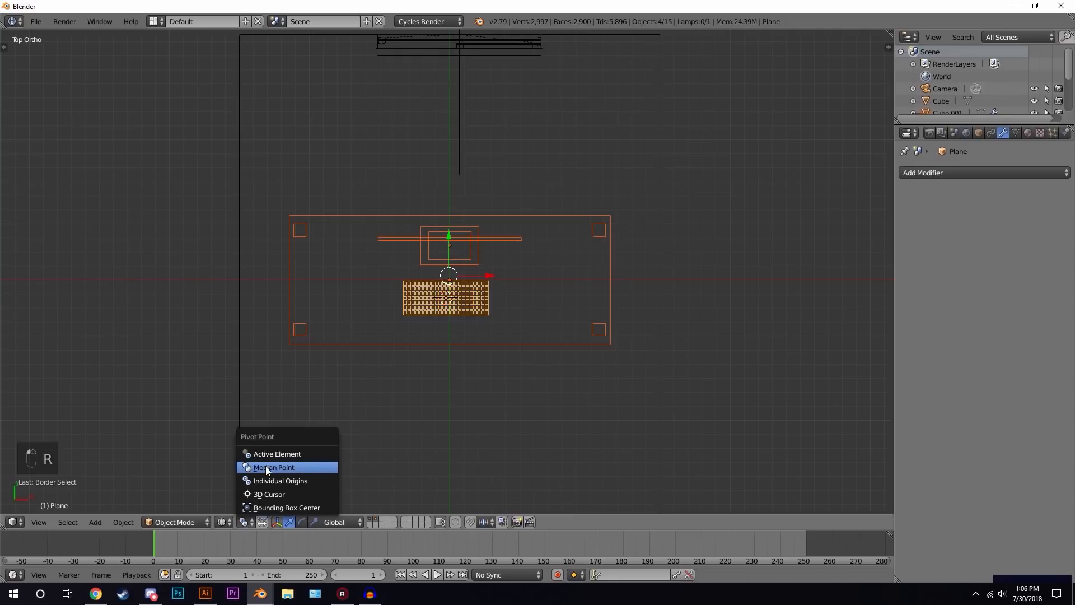
{"action": "left_click", "coordinate": [267, 469]}
{"action": "key", "text": "r"}
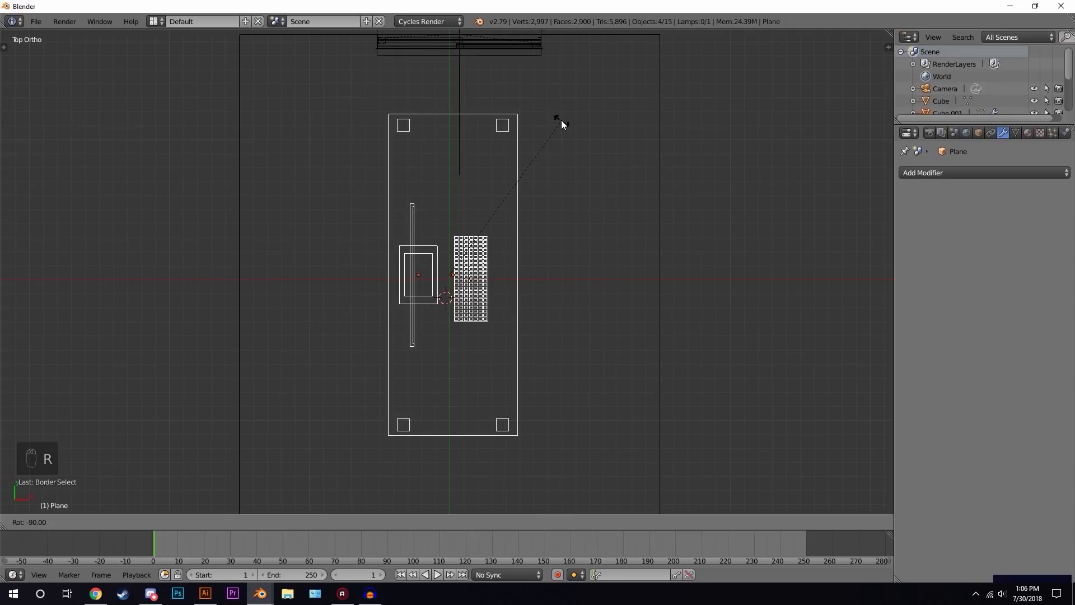
{"action": "left_click", "coordinate": [561, 120]}
- Scale the desk setup down to about half its size
{"action": "key", "text": "s"}
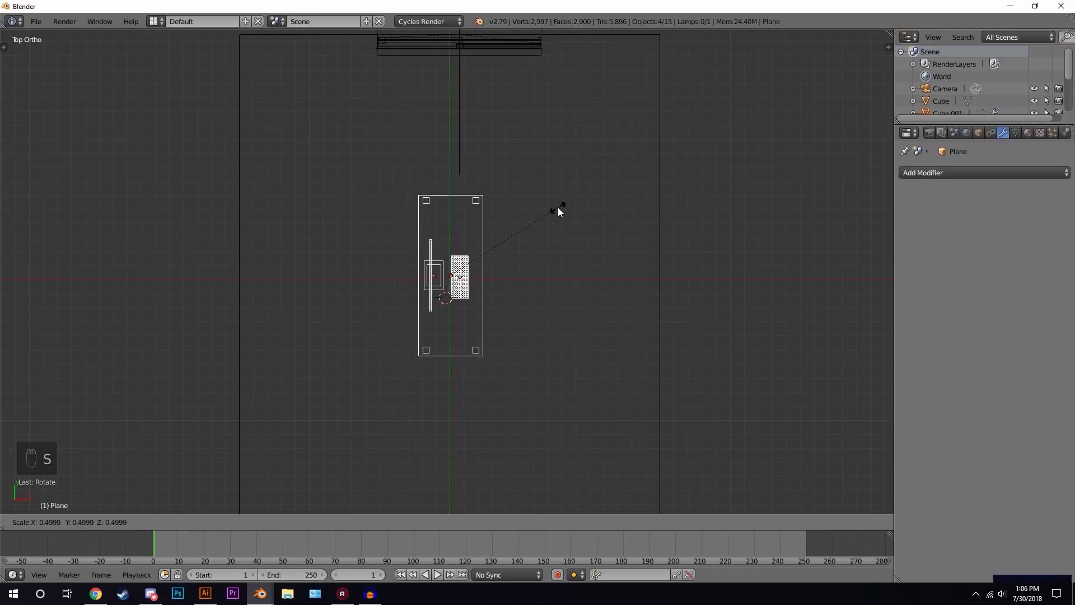
{"action": "left_click", "coordinate": [562, 208]}
{"action": "key", "text": "z"}
{"action": "mouse_move", "coordinate": [563, 363]}
{"action": "middle_mouse_down"}
{"action": "mouse_move", "coordinate": [524, 308]}
{"action": "mouse_move", "coordinate": [448, 275]}
{"action": "mouse_move", "coordinate": [509, 318]}
{"action": "middle_mouse_up"}
{"action": "scroll", "coordinate": [524, 308], "scroll_direction": "down", "scroll_amount": 2}
{"action": "scroll", "coordinate": [510, 318], "scroll_direction": "up", "scroll_amount": 2}
- Rescale the desk setup and lower it about 0.4 along Z onto the floor
{"action": "key", "text": "s"}
{"action": "left_click", "coordinate": [554, 279]}
{"action": "middle_click_drag", "start_coordinate": [555, 279], "coordinate": [597, 201]}
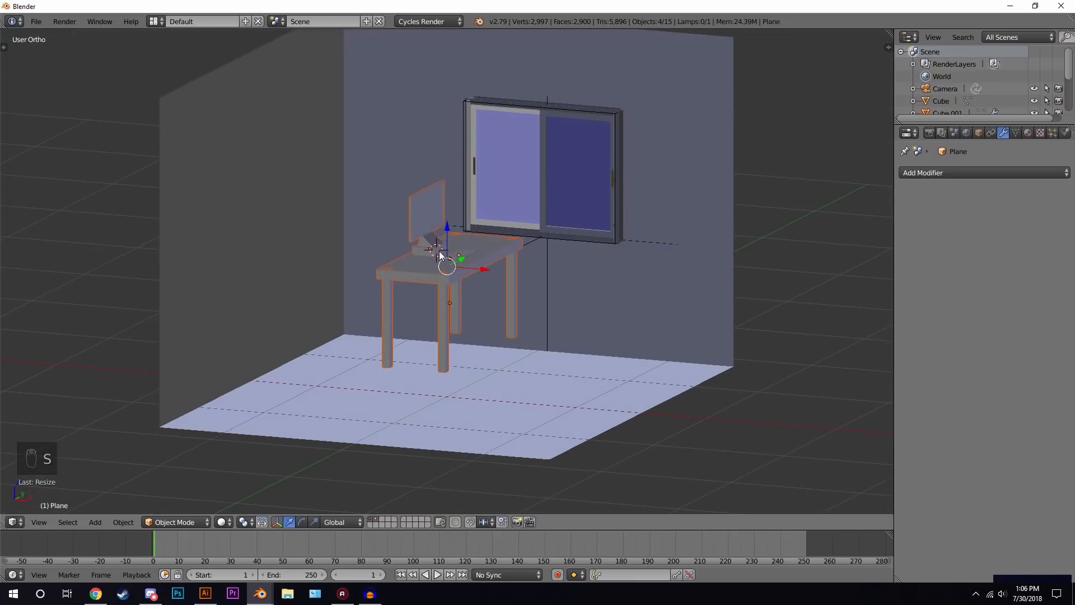
{"action": "middle_click_drag", "start_coordinate": [497, 282], "coordinate": [462, 274]}
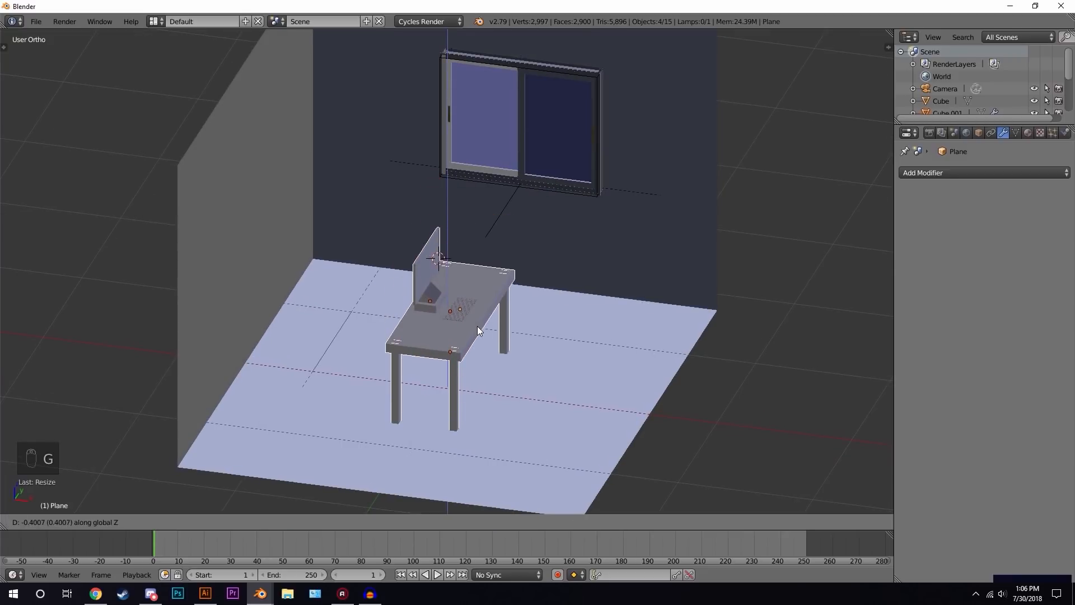
{"action": "left_click", "coordinate": [478, 327]}
- Move the desk setup about 1.15 along X and about 0.7 along Y toward the room's corner
{"action": "key", "text": "g"}
{"action": "key", "text": "x"}
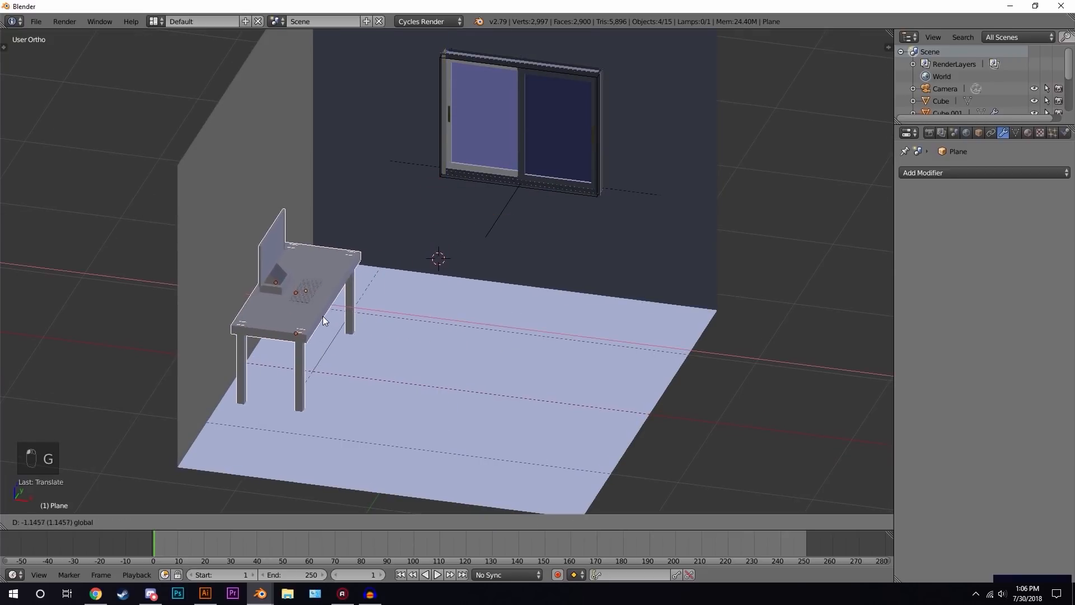
{"action": "left_click", "coordinate": [318, 314]}
{"action": "middle_click_drag", "start_coordinate": [318, 315], "coordinate": [436, 258]}
{"action": "key", "text": "g"}
{"action": "key", "text": "y"}
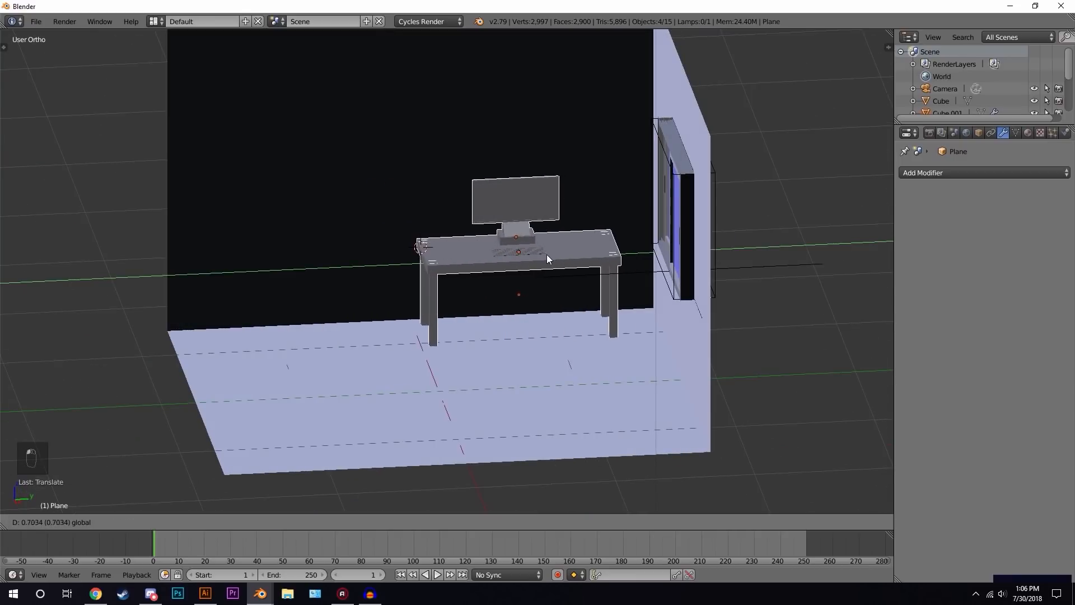
{"action": "left_click", "coordinate": [536, 253]}
- Scale the desk setup again and adjust its height along Z, then deselect everything
{"action": "key", "text": "s"}
{"action": "left_click", "coordinate": [669, 215]}
{"action": "key", "text": "g"}
{"action": "key", "text": "z"}
{"action": "left_click", "coordinate": [654, 226]}
{"action": "key", "text": "a"}
{"action": "middle_click_drag", "start_coordinate": [559, 281], "coordinate": [563, 333]}
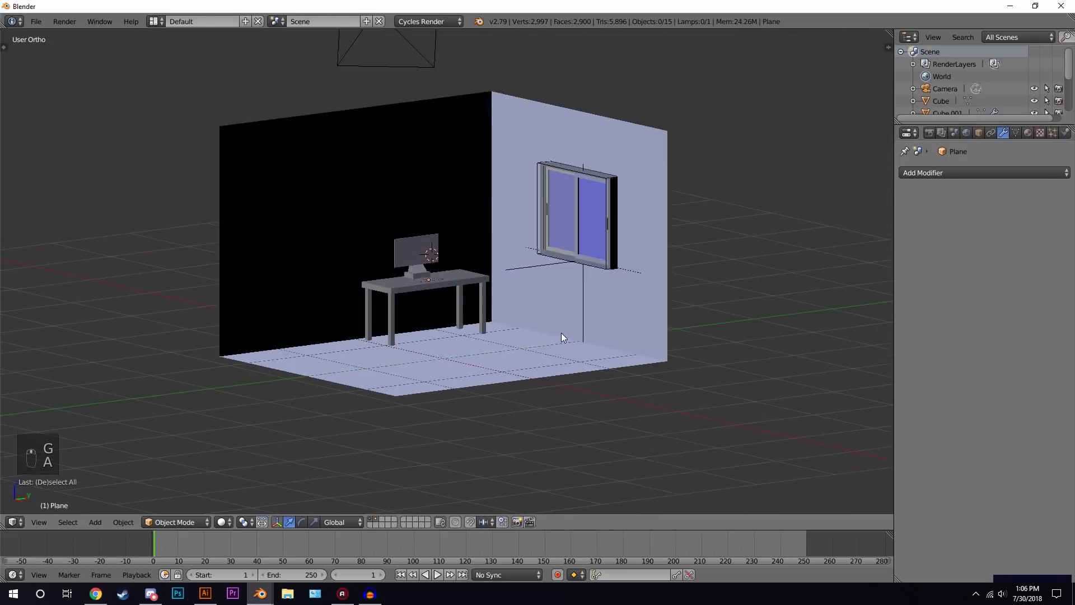
- In front wireframe view, box-select the desk setup, scale it slightly and raise it about 0.08 along Z
{"action": "scroll", "coordinate": [493, 324], "scroll_direction": "up", "scroll_amount": 3}
{"action": "key", "text": "KP_1"}
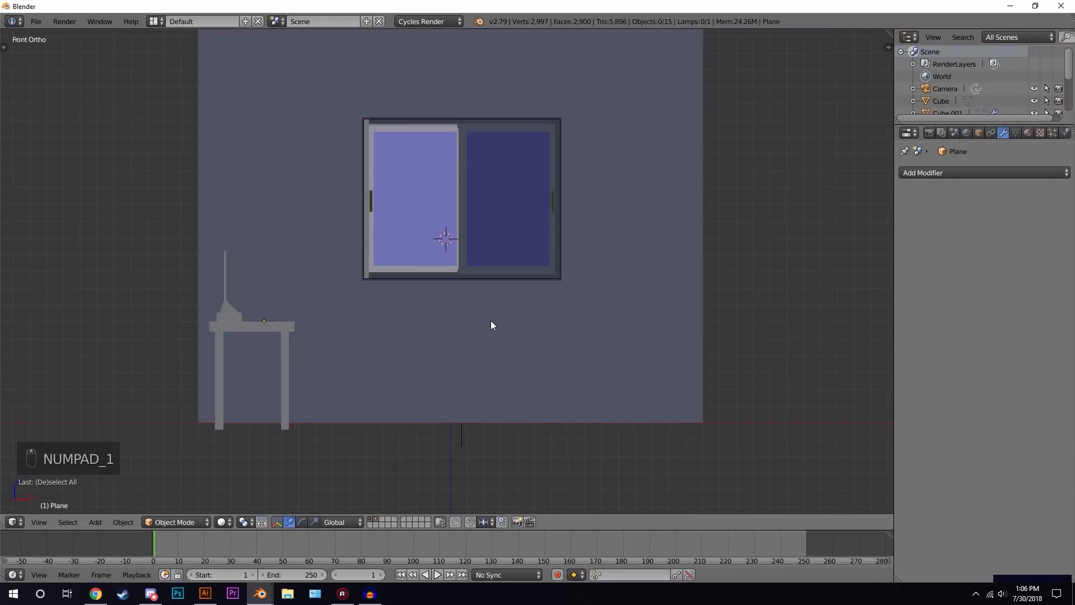
{"action": "key", "text": "z"}
{"action": "key", "text": "b"}
{"action": "left_click_drag", "start_coordinate": [221, 261], "coordinate": [289, 384]}
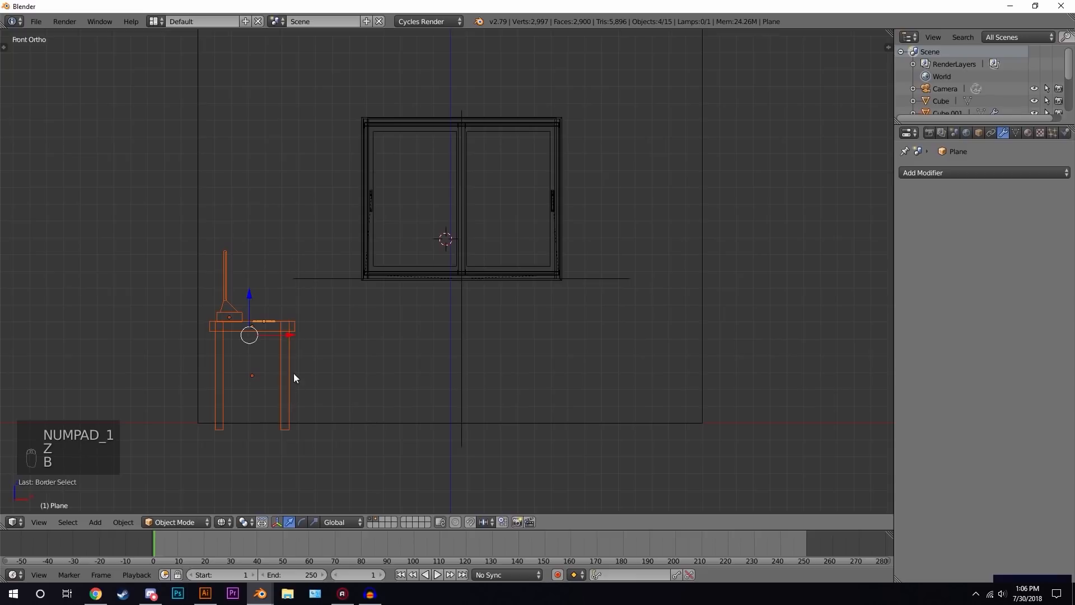
{"action": "key", "text": "s"}
{"action": "left_click", "coordinate": [365, 313]}
{"action": "key", "text": "g"}
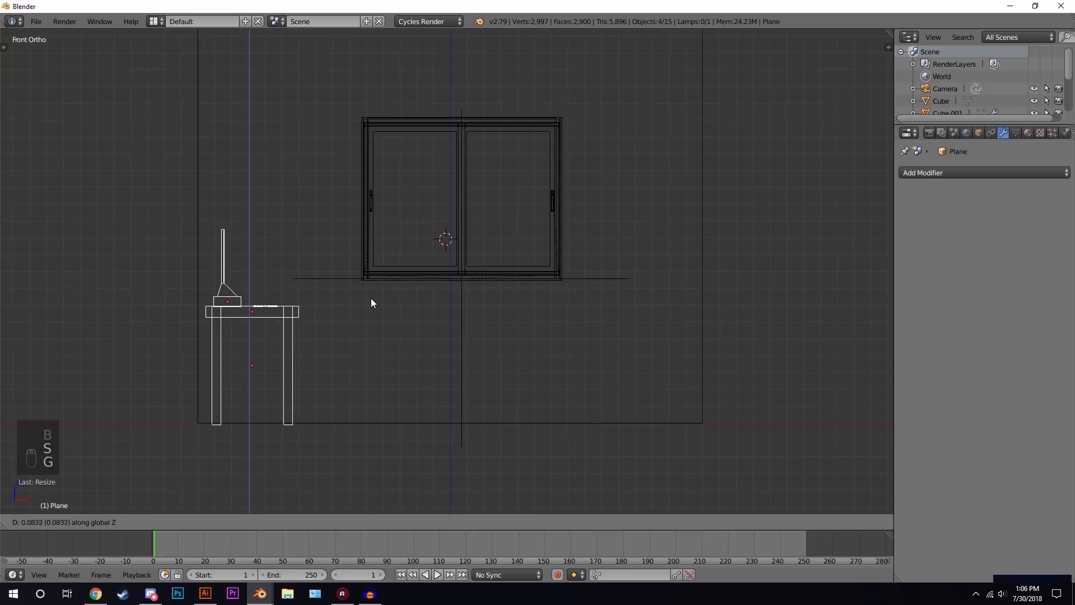
{"action": "left_click", "coordinate": [371, 298]}
- Deselect everything and switch to the empty third layer
{"action": "key", "text": "z"}
{"action": "key", "text": "a"}
{"action": "middle_click_drag", "start_coordinate": [485, 305], "coordinate": [427, 321]}
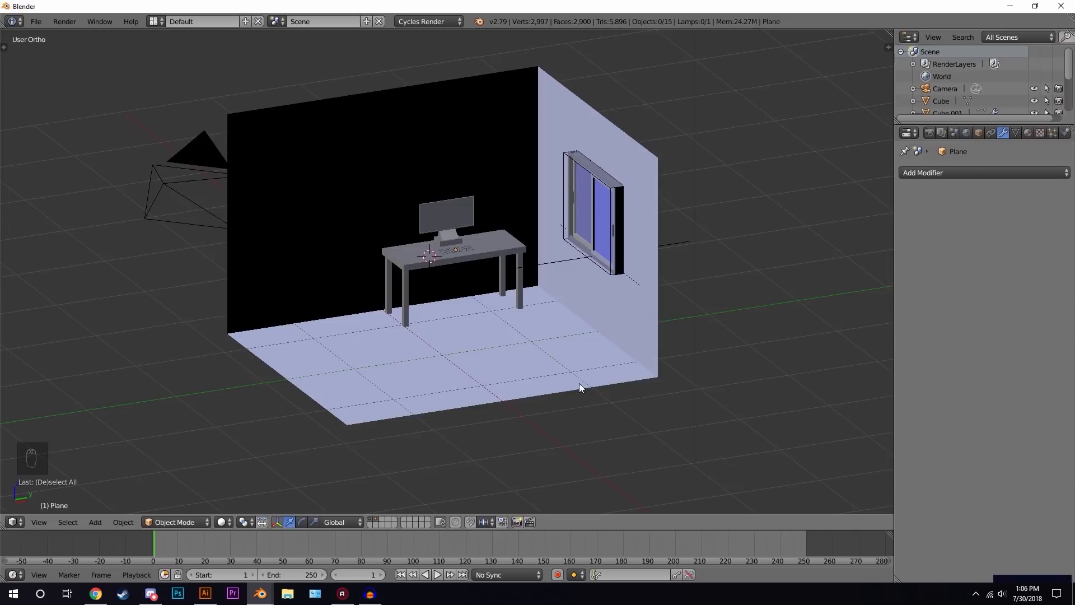
{"action": "left_click", "coordinate": [576, 363]}
{"action": "key", "text": "3"}
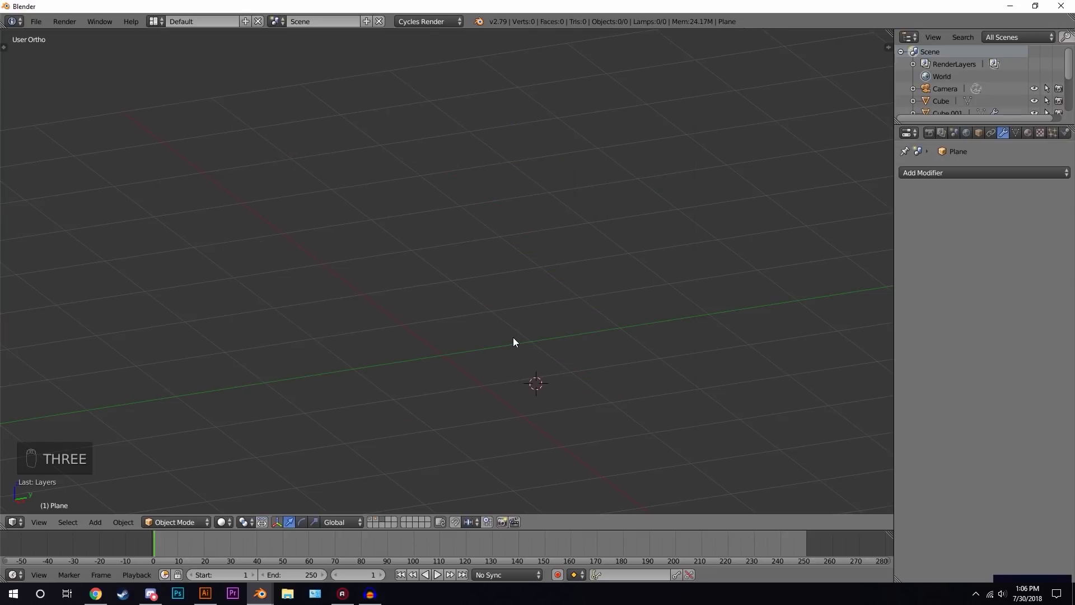
- Center the 3D cursor and add a cube mesh
{"action": "key", "text": "shift+c"}
{"action": "middle_click_drag", "start_coordinate": [422, 341], "coordinate": [499, 288]}
{"action": "key", "text": "shift+a"}
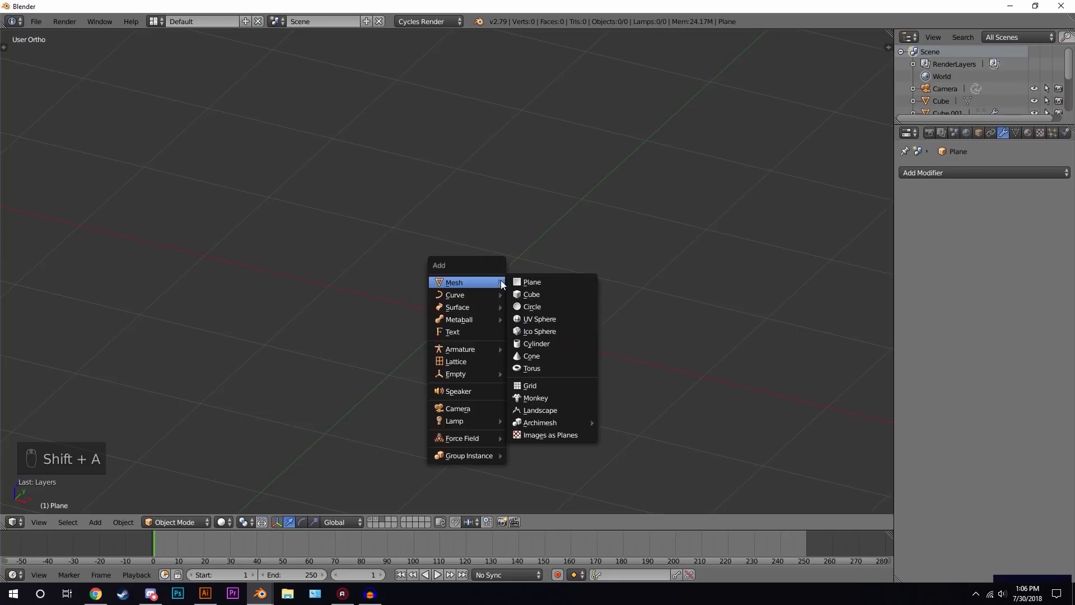
{"action": "left_click", "coordinate": [542, 296]}
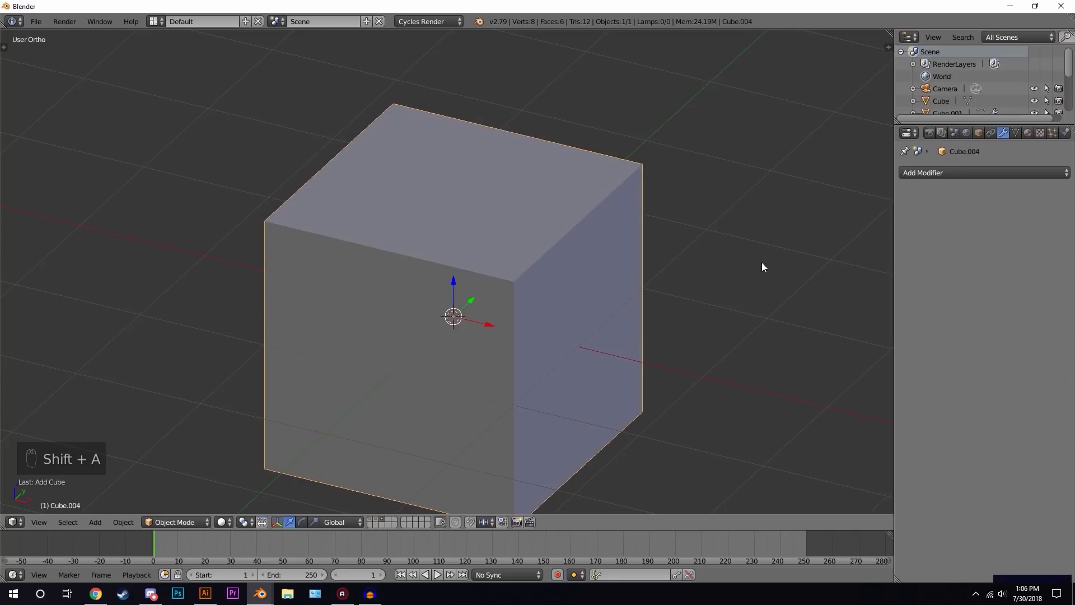
- Scale the cube down and flatten it along Z to about 0.2
{"action": "key", "text": "s"}
{"action": "left_click", "coordinate": [644, 277]}
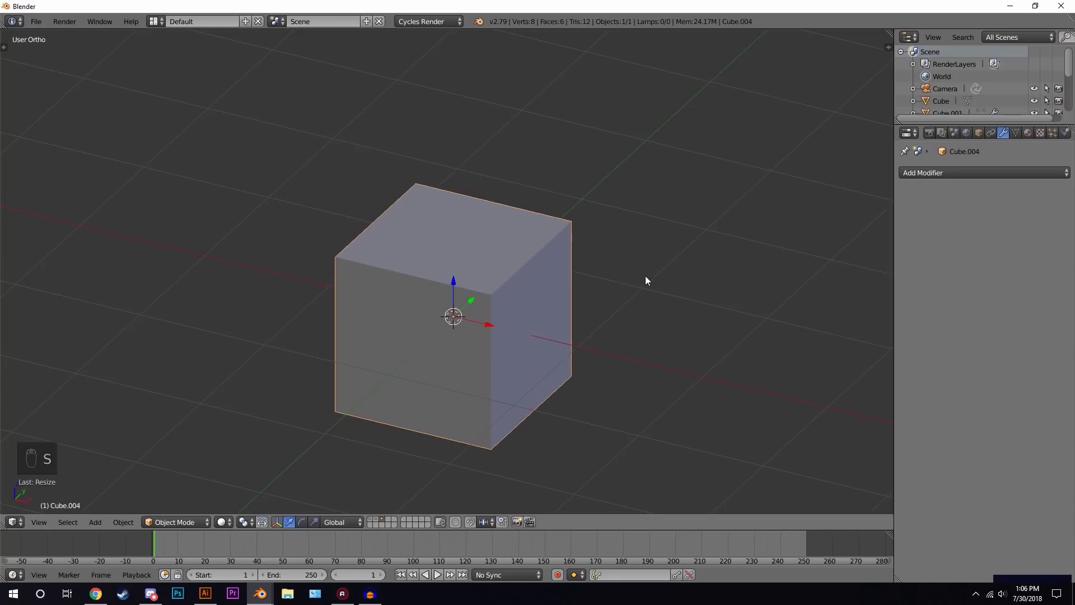
{"action": "key", "text": "s"}
{"action": "key", "text": "z"}
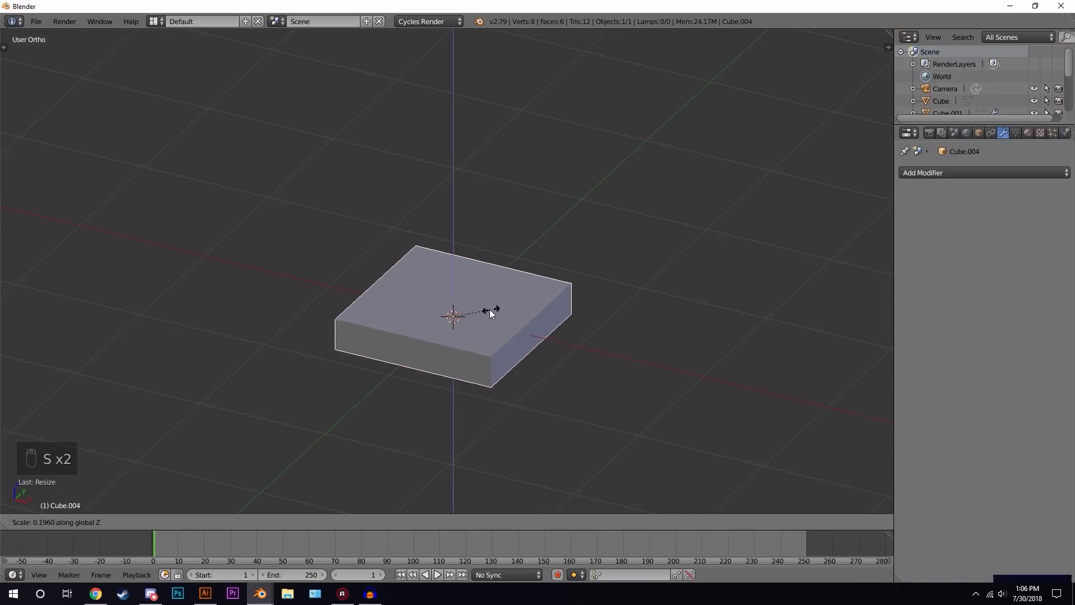
{"action": "left_click", "coordinate": [488, 312]}
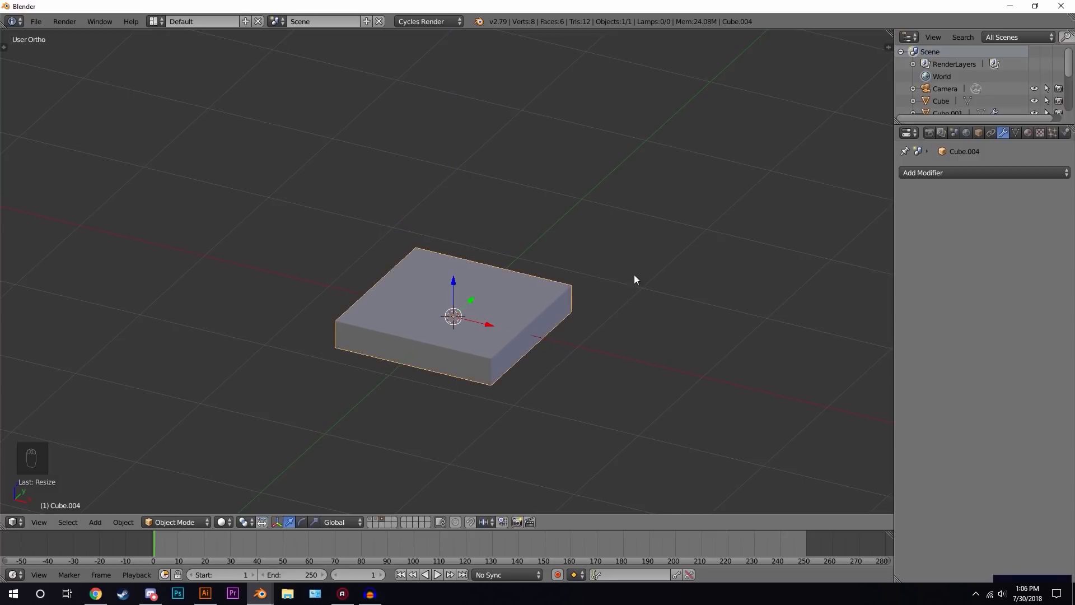
- Stretch the slab about 2.18 along Y and scale it uniformly into a bed base
{"action": "key", "text": "s"}
{"action": "key", "text": "y"}
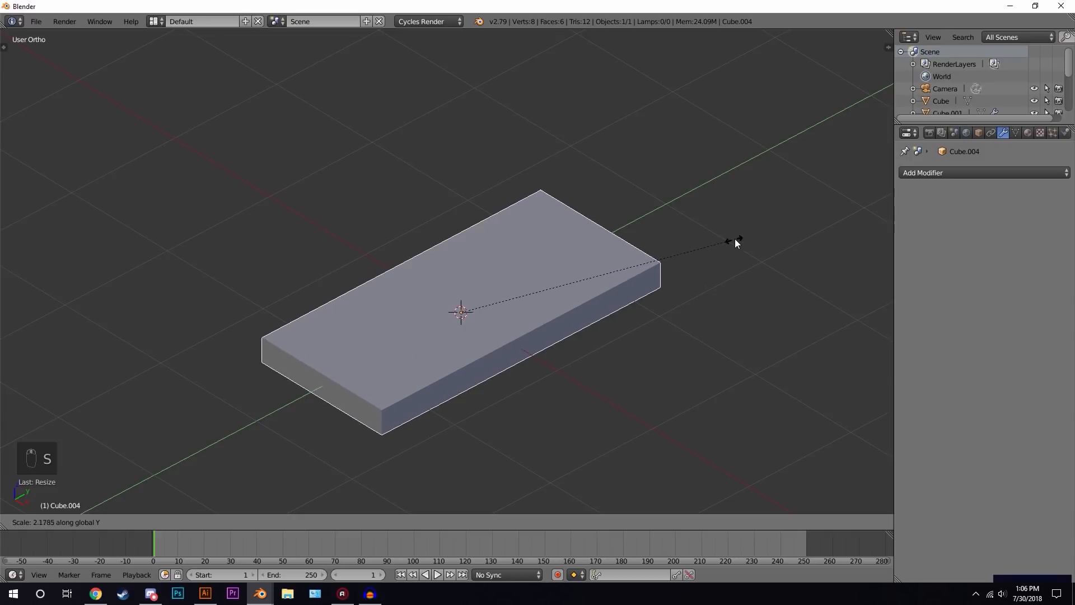
{"action": "left_click", "coordinate": [735, 238]}
{"action": "middle_click_drag", "start_coordinate": [625, 323], "coordinate": [587, 337]}
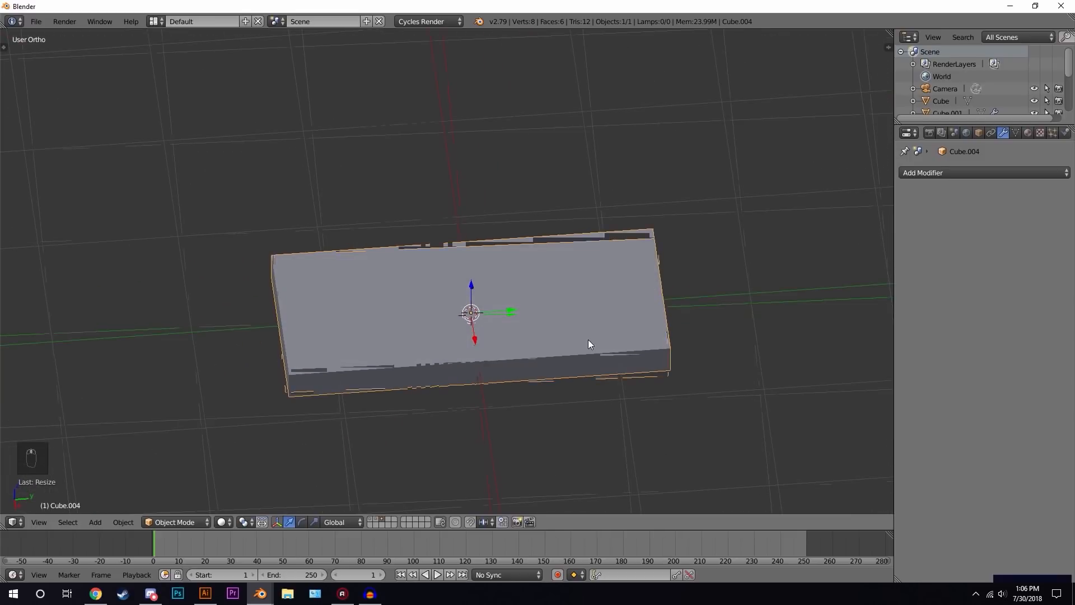
{"action": "key", "text": "s"}
{"action": "left_click", "coordinate": [758, 278]}
{"action": "middle_click_drag", "start_coordinate": [756, 277], "coordinate": [580, 304]}
- In Edit Mode, add a loop cut near one short end of the bed base
{"action": "key", "text": "Tab"}
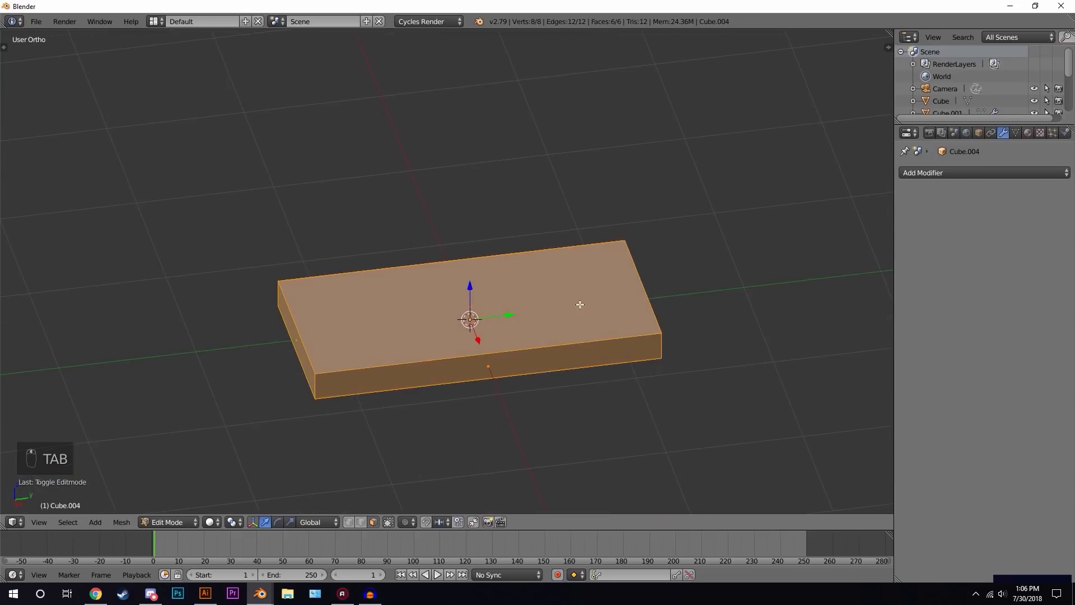
{"action": "key", "text": "ctrl+r"}
{"action": "left_click", "coordinate": [480, 368]}
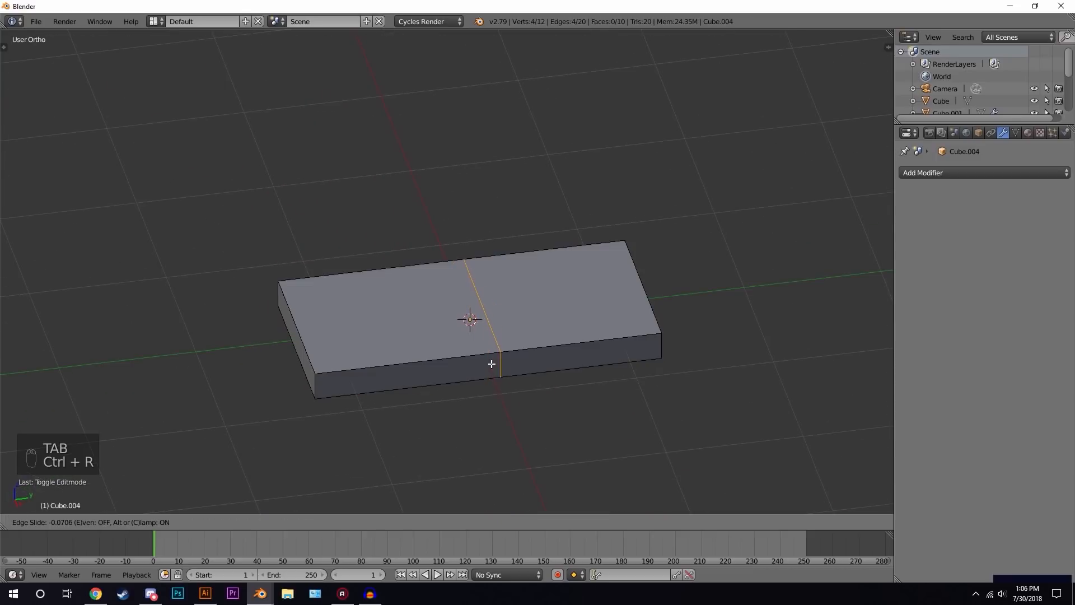
{"action": "left_click", "coordinate": [642, 354]}
- In face select mode, extrude the narrow end strip upward about 0.61 to form a headboard and leave Edit Mode
{"action": "left_click", "coordinate": [373, 522]}
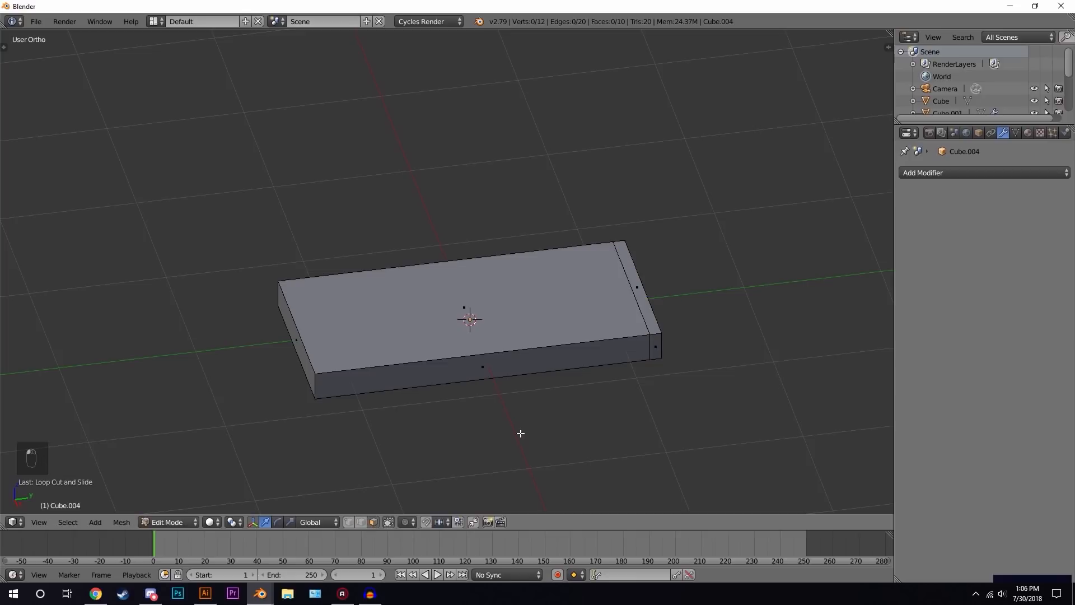
{"action": "left_click", "coordinate": [636, 297]}
{"action": "middle_click_drag", "start_coordinate": [541, 326], "coordinate": [586, 308]}
{"action": "key", "text": "e"}
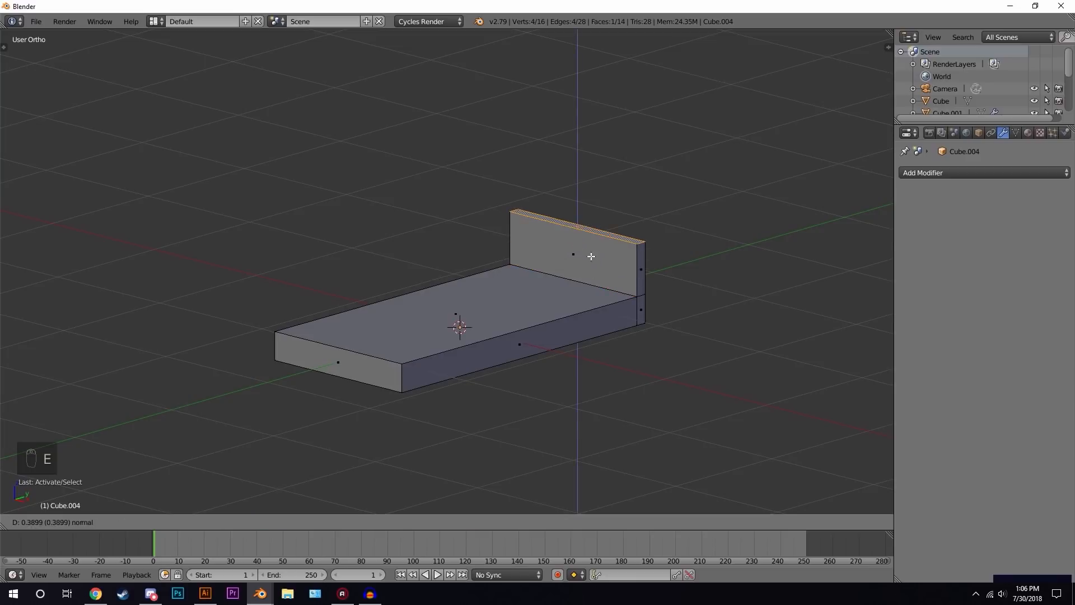
{"action": "left_click", "coordinate": [587, 224]}
{"action": "key", "text": "Tab"}
{"action": "middle_click_drag", "start_coordinate": [571, 276], "coordinate": [540, 302]}
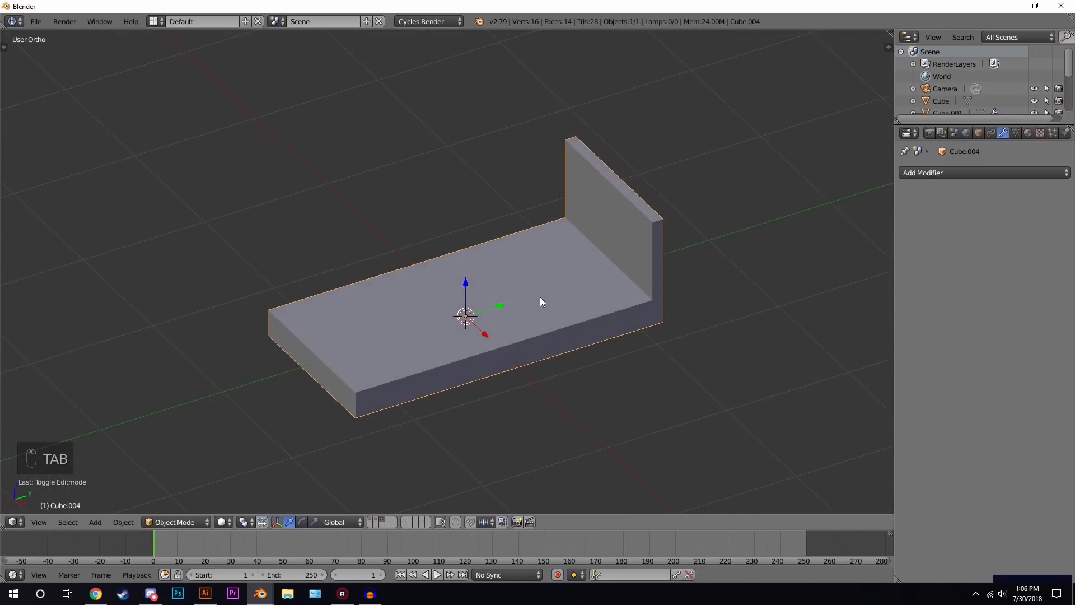
{"action": "key", "text": "shift+a"}
{"action": "mouse_move", "coordinate": [539, 296]}
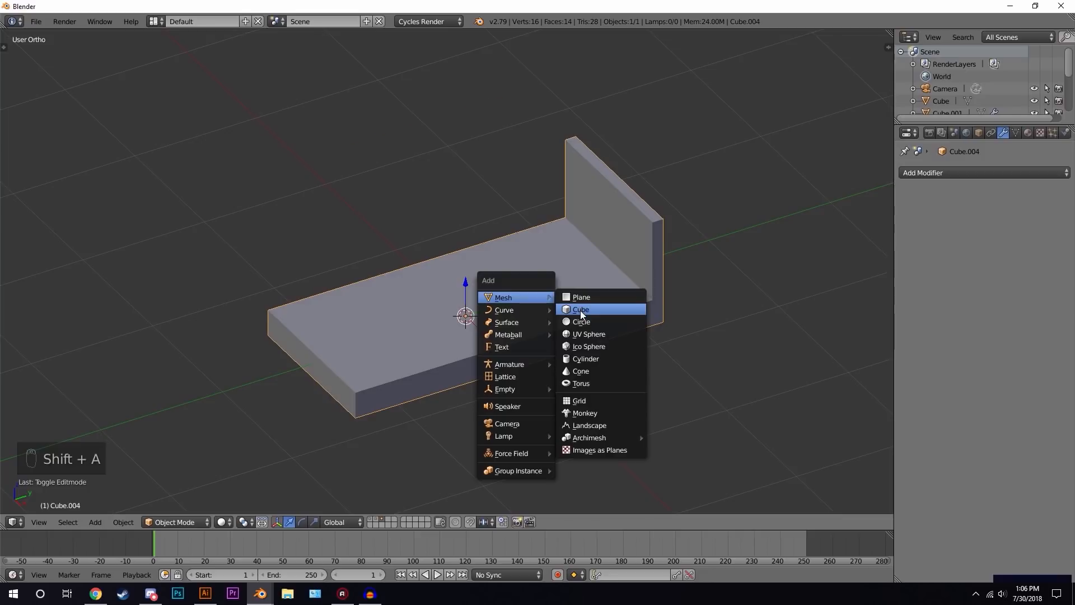
{"action": "left_click", "coordinate": [580, 309]}
{"action": "key", "text": "x"}
{"action": "left_click", "coordinate": [586, 297]}
- Duplicate the bed base's top face and separate it into its own object
{"action": "right_click", "coordinate": [584, 295]}
{"action": "key", "text": "Tab"}
{"action": "mouse_move", "coordinate": [419, 296]}
{"action": "right_mouse_down"}
{"action": "mouse_move", "coordinate": [469, 299]}
{"action": "mouse_move", "coordinate": [419, 286]}
{"action": "right_mouse_up"}
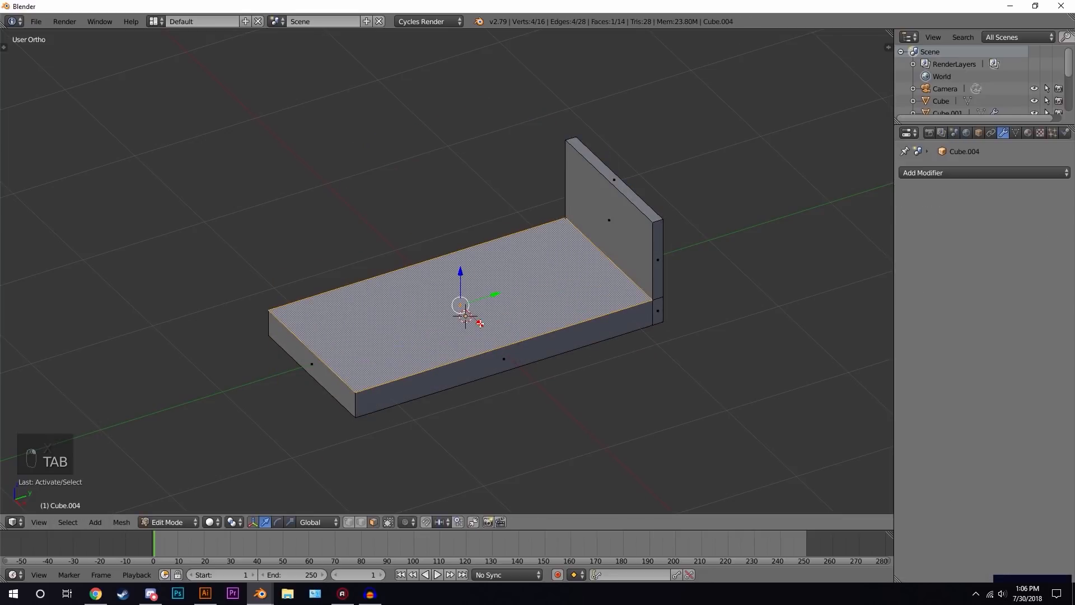
{"action": "key", "text": "shift+d"}
{"action": "right_click", "coordinate": [479, 252]}
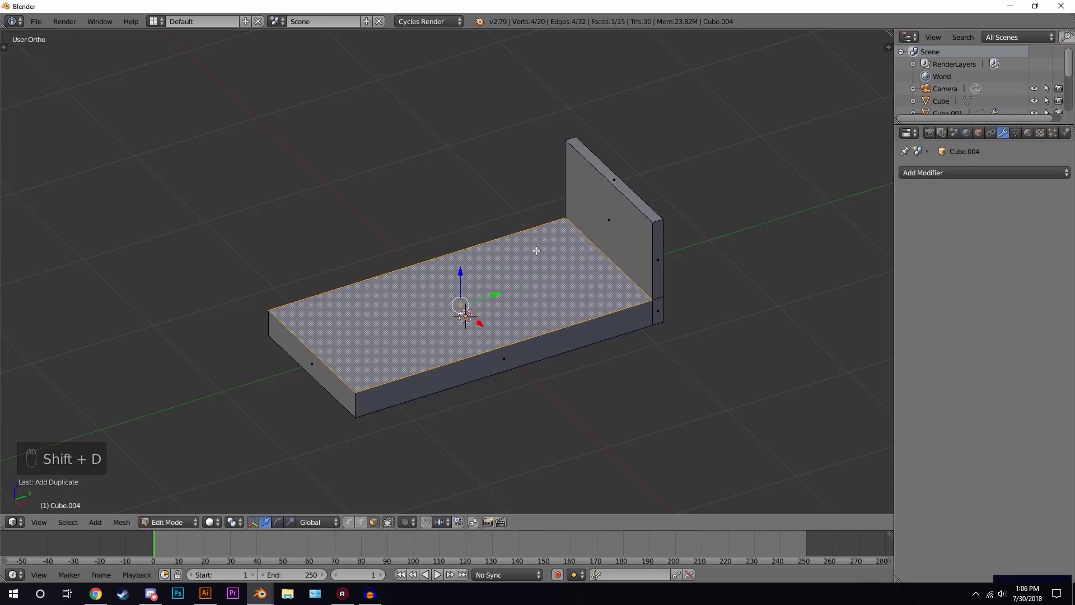
{"action": "key", "text": "p"}
{"action": "left_click", "coordinate": [499, 250]}
{"action": "key", "text": "Tab"}
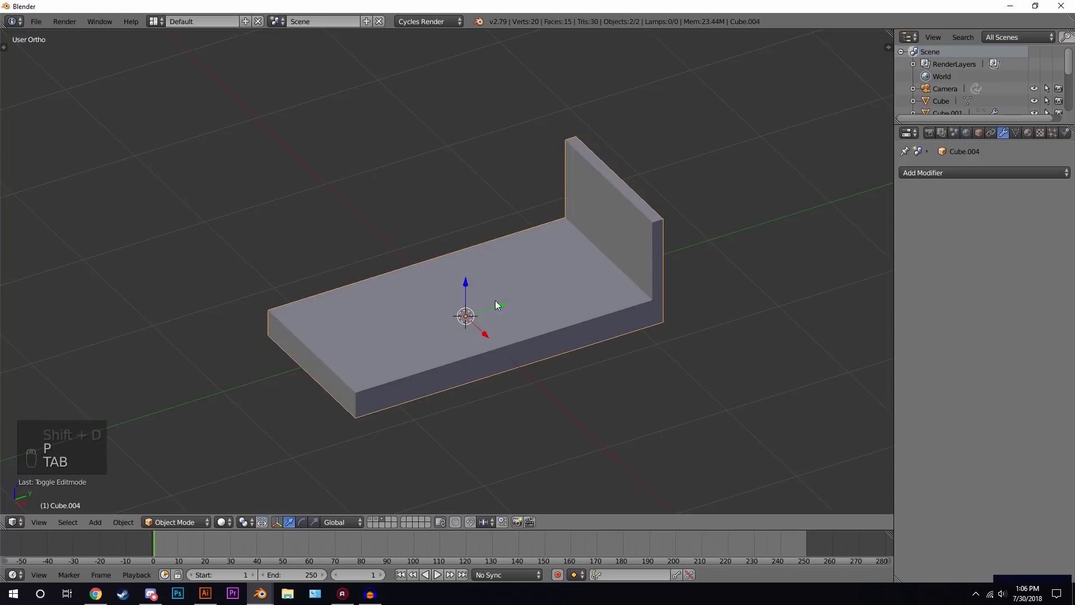
- Select the separated top plane and scale it down to about 0.95
{"action": "right_click", "coordinate": [473, 352]}
{"action": "key", "text": "g"}
{"action": "right_click", "coordinate": [410, 227]}
{"action": "right_click", "coordinate": [557, 315]}
{"action": "key", "text": "g"}
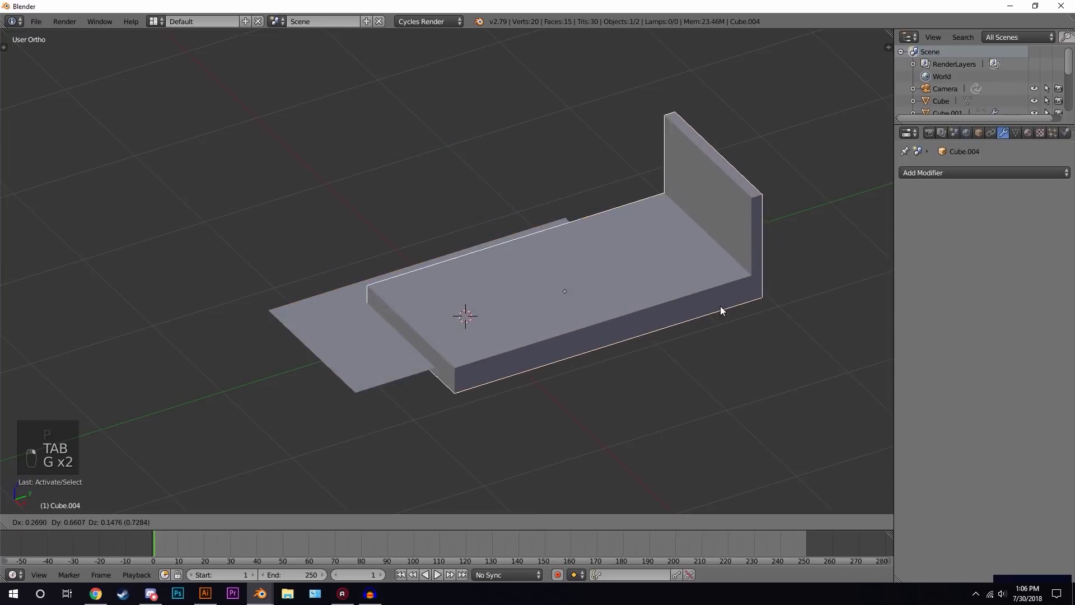
{"action": "right_click", "coordinate": [779, 371]}
{"action": "right_click", "coordinate": [579, 288]}
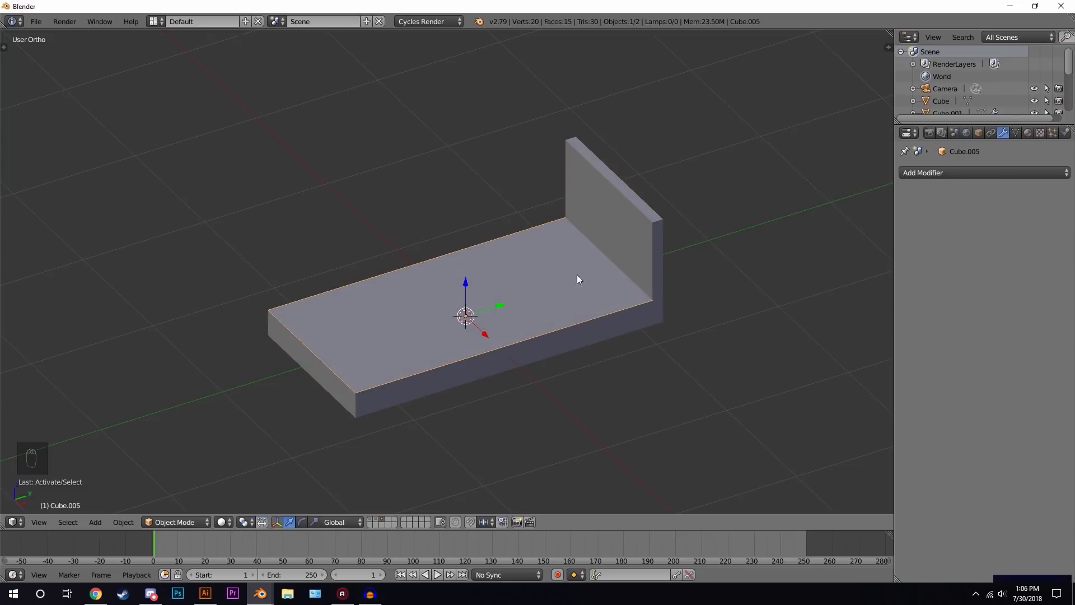
{"action": "key", "text": "s"}
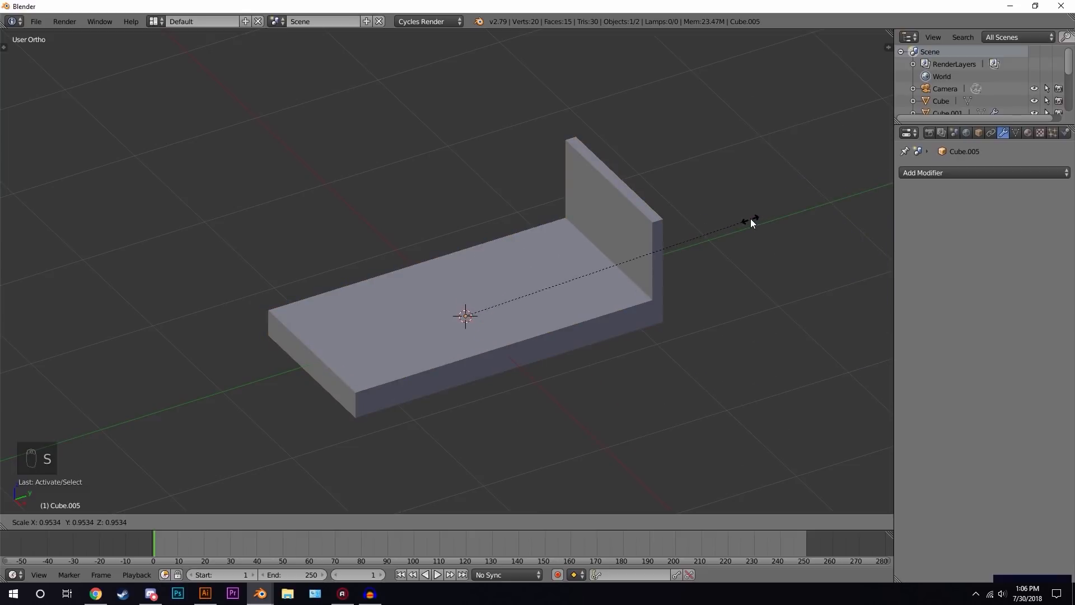
{"action": "left_click", "coordinate": [750, 223]}
- Extrude the separated top plane upward about 0.22 to give the mattress its thickness, then leave Edit Mode
{"action": "middle_click_drag", "start_coordinate": [513, 283], "coordinate": [563, 258]}
{"action": "key", "text": "Tab"}
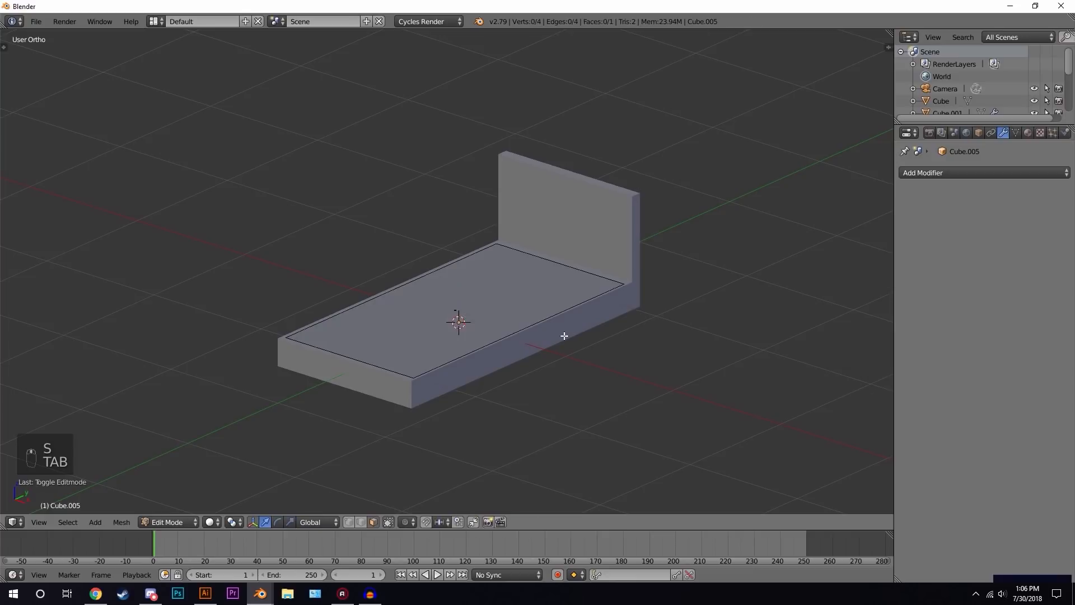
{"action": "key", "text": "a"}
{"action": "key", "text": "a"}
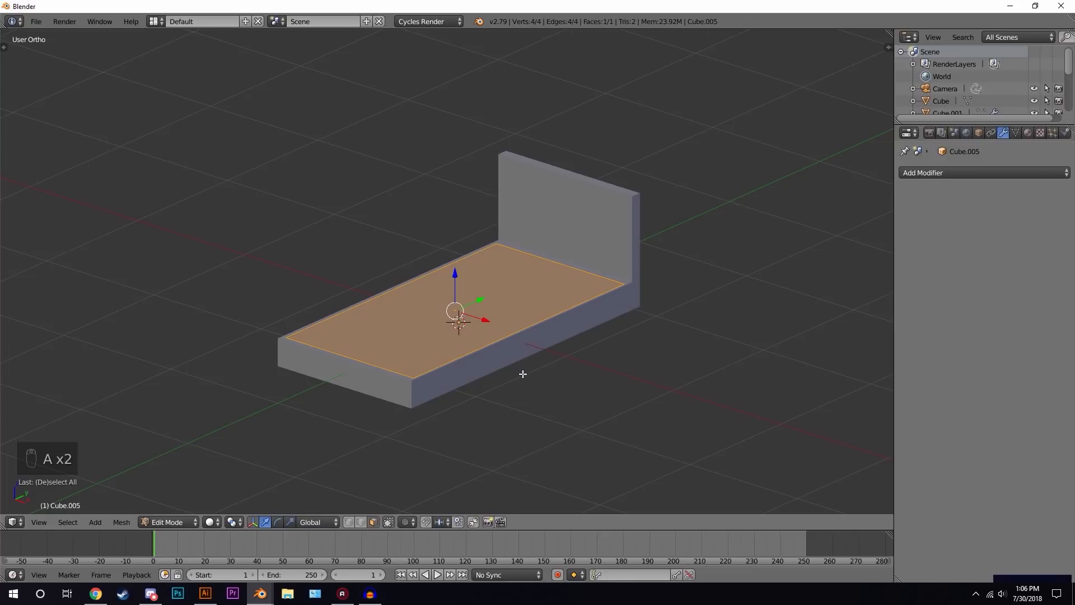
{"action": "key", "text": "e"}
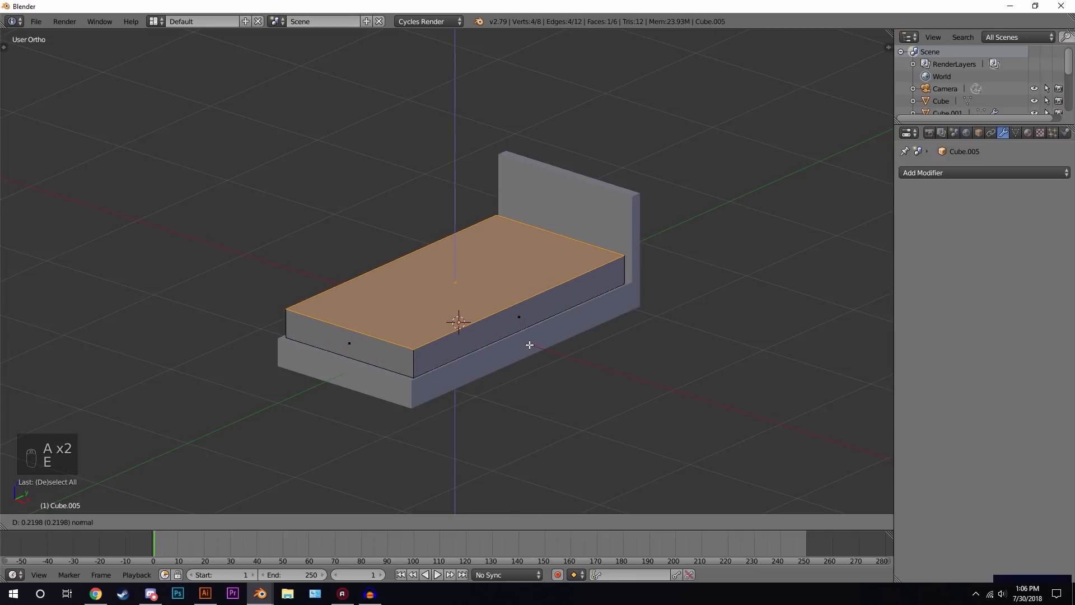
{"action": "left_click", "coordinate": [530, 343]}
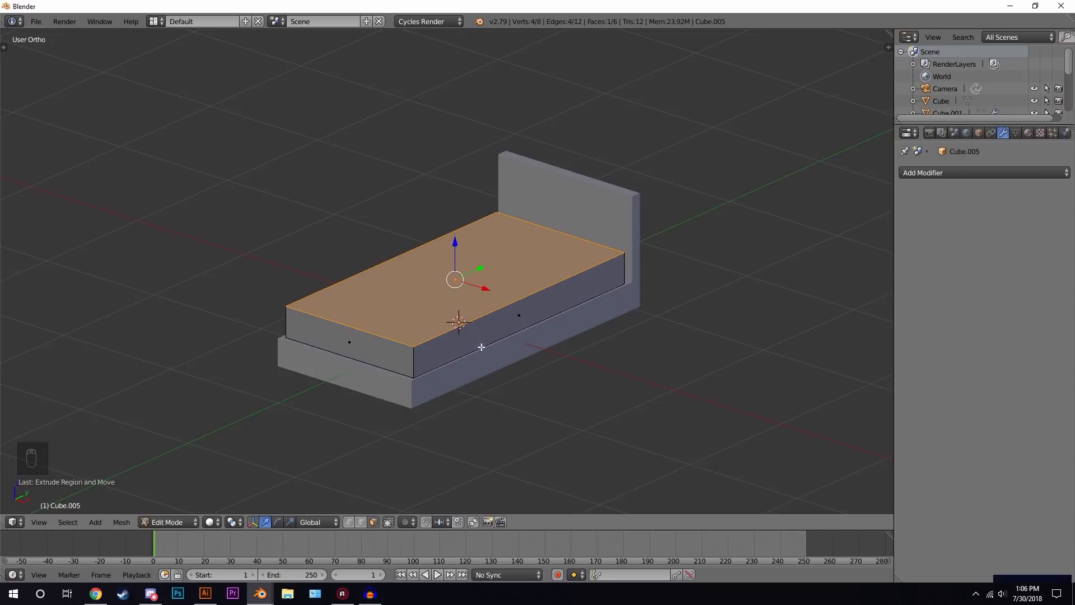
{"action": "middle_click_drag", "start_coordinate": [602, 362], "coordinate": [571, 301]}
{"action": "key", "text": "Tab"}
{"action": "left_click_drag", "start_coordinate": [497, 318], "coordinate": [508, 319]}
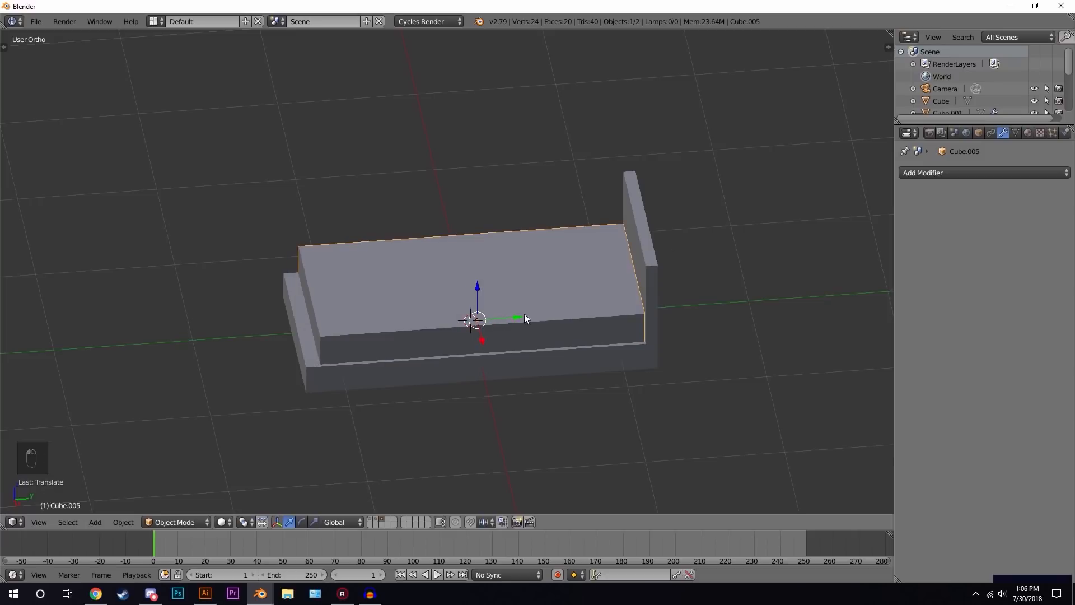
{"action": "middle_click_drag", "start_coordinate": [648, 267], "coordinate": [783, 213]}
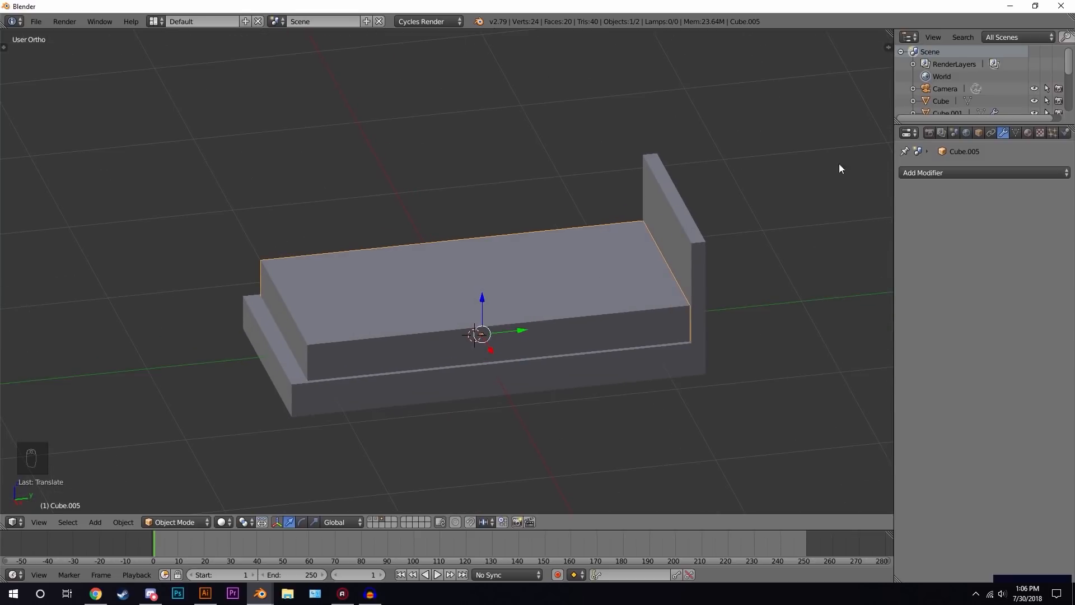
- Add a Bevel modifier to the mattress and apply the object's scale
{"action": "left_click", "coordinate": [927, 172]}
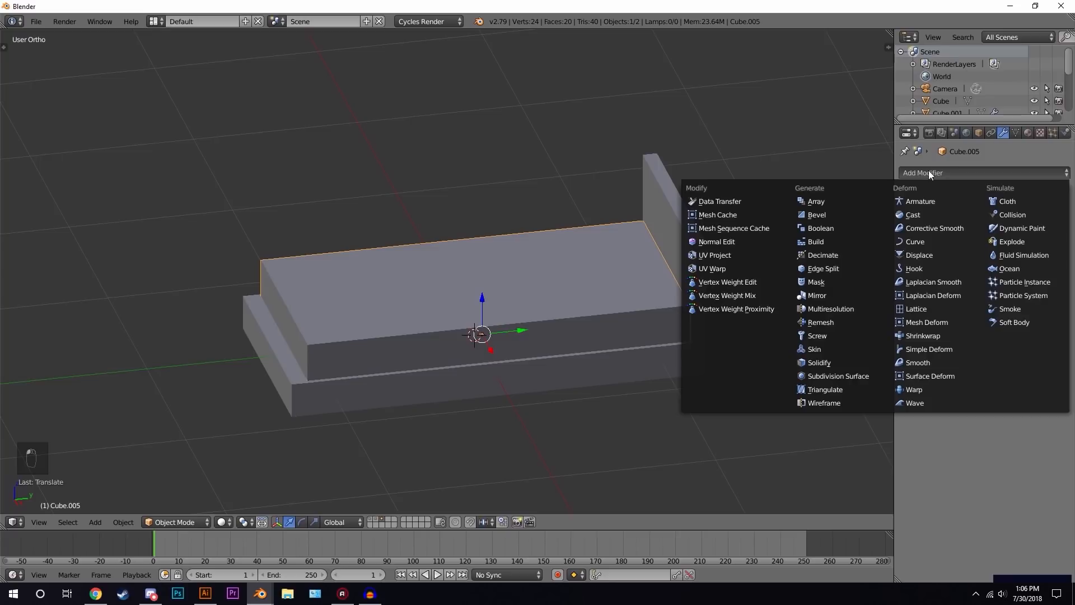
{"action": "left_click", "coordinate": [843, 214]}
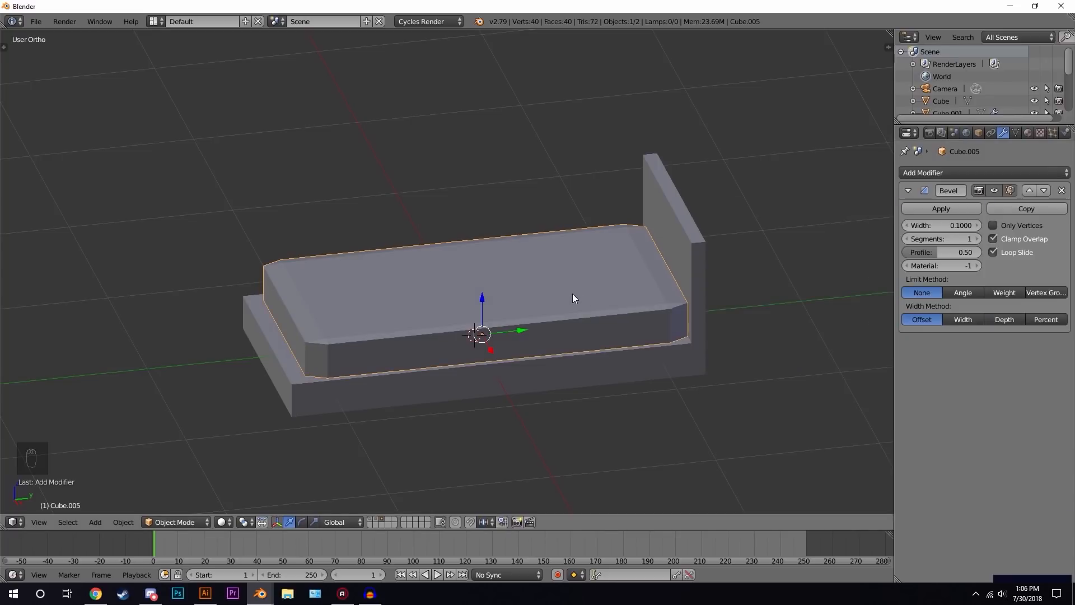
{"action": "key", "text": "ctrl+a"}
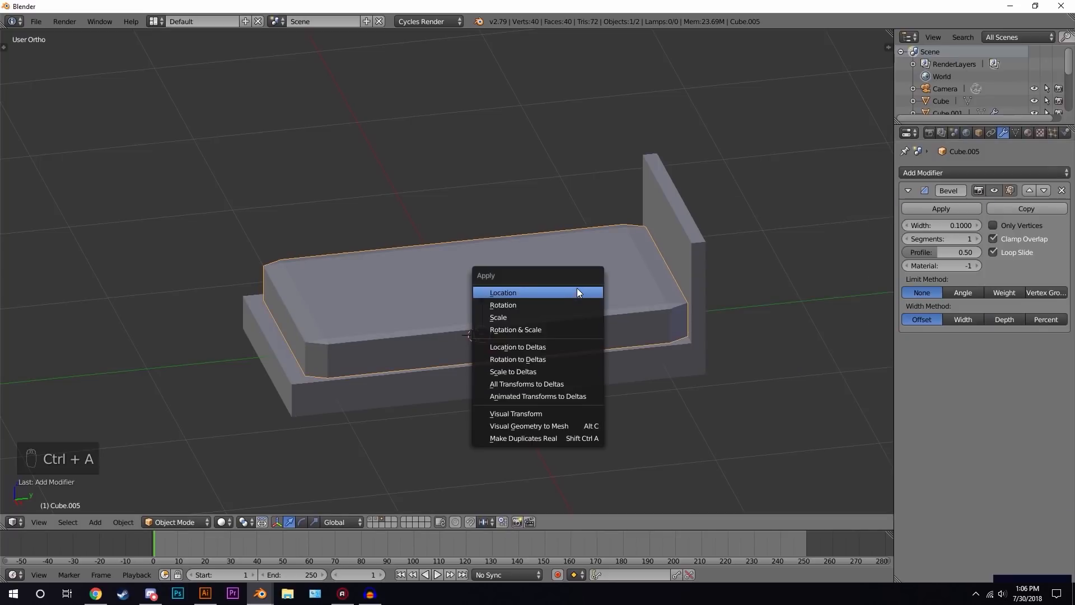
{"action": "left_click", "coordinate": [521, 317]}
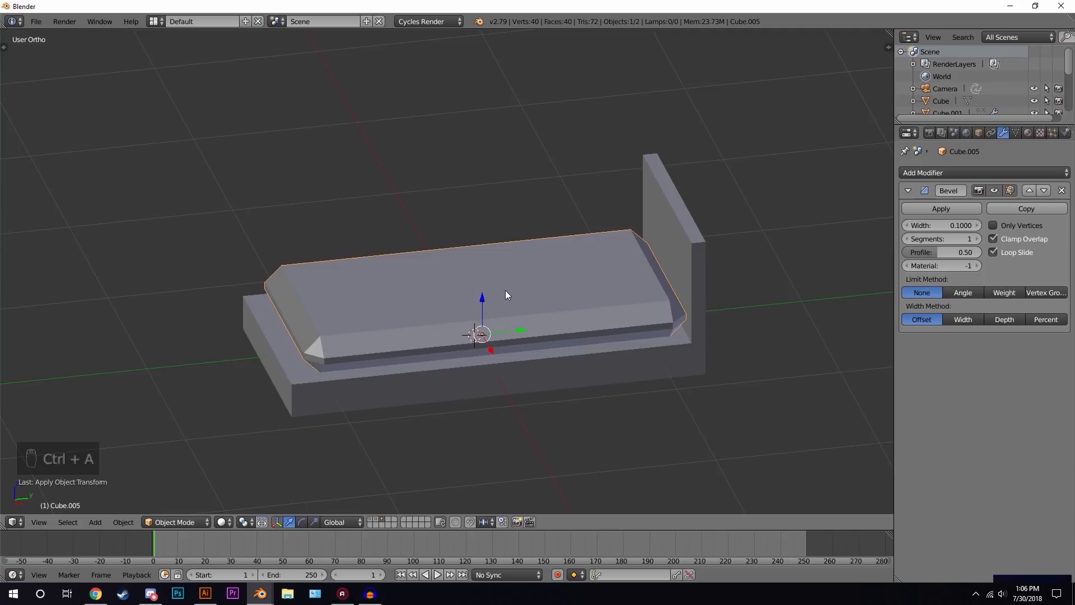
- Set the mattress bevel width to 0.044 and its segments to 3, then deselect everything
{"action": "scroll", "coordinate": [509, 297], "scroll_direction": "up", "scroll_amount": 2}
{"action": "left_click_drag", "start_coordinate": [952, 228], "coordinate": [927, 227]}
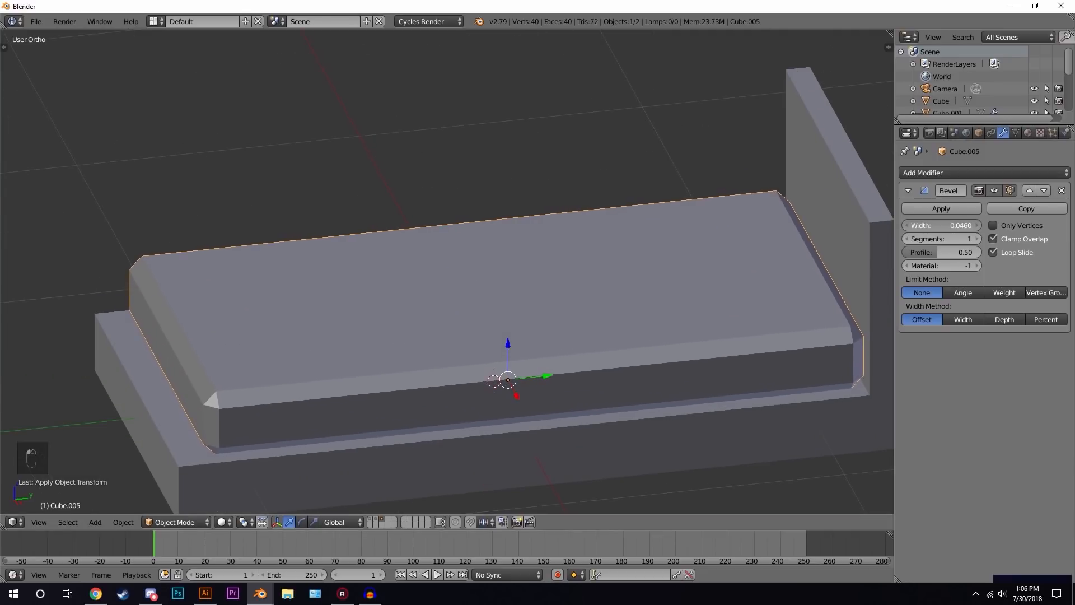
{"action": "left_click_drag", "start_coordinate": [927, 228], "coordinate": [924, 227]}
{"action": "left_click", "coordinate": [975, 239]}
{"action": "left_click", "coordinate": [975, 239]}
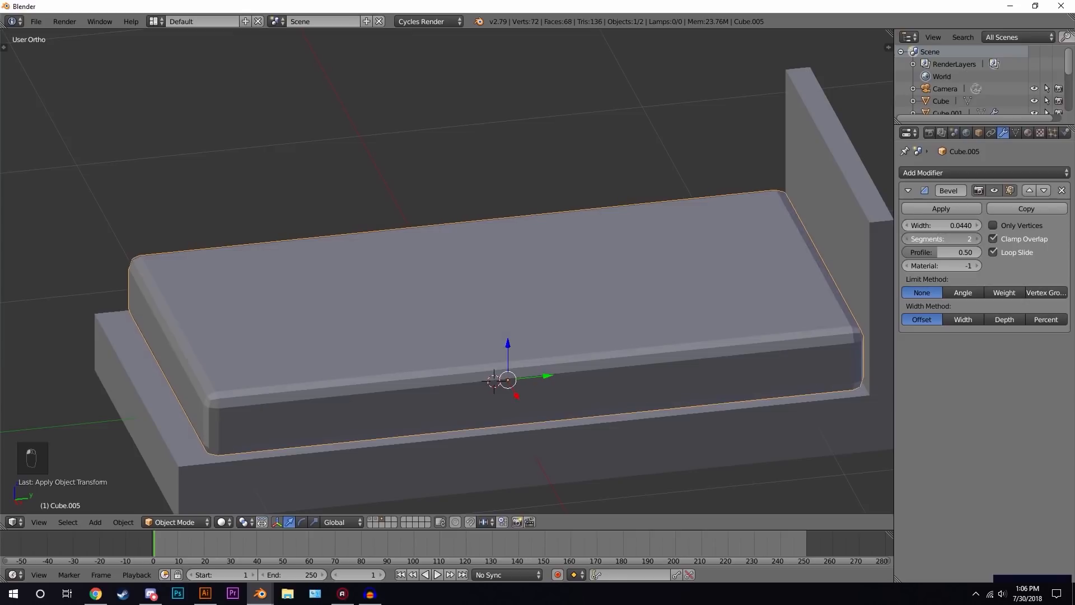
{"action": "scroll", "coordinate": [490, 281], "scroll_direction": "down", "scroll_amount": 3}
{"action": "key", "text": "a"}
{"action": "middle_click_drag", "start_coordinate": [488, 295], "coordinate": [519, 292]}
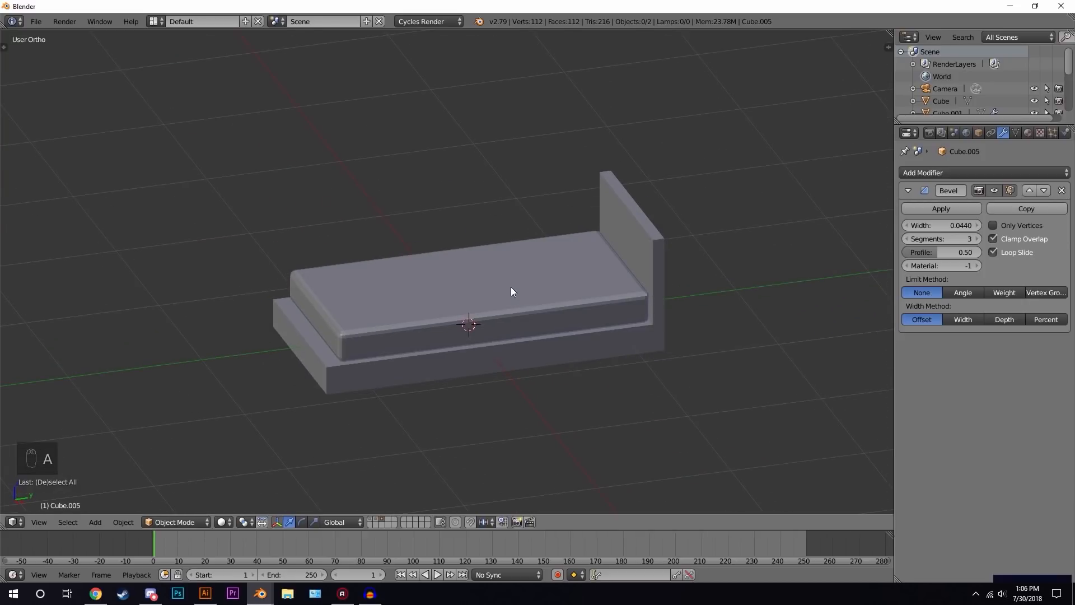
{"action": "scroll", "coordinate": [532, 286], "scroll_direction": "up", "scroll_amount": 5}
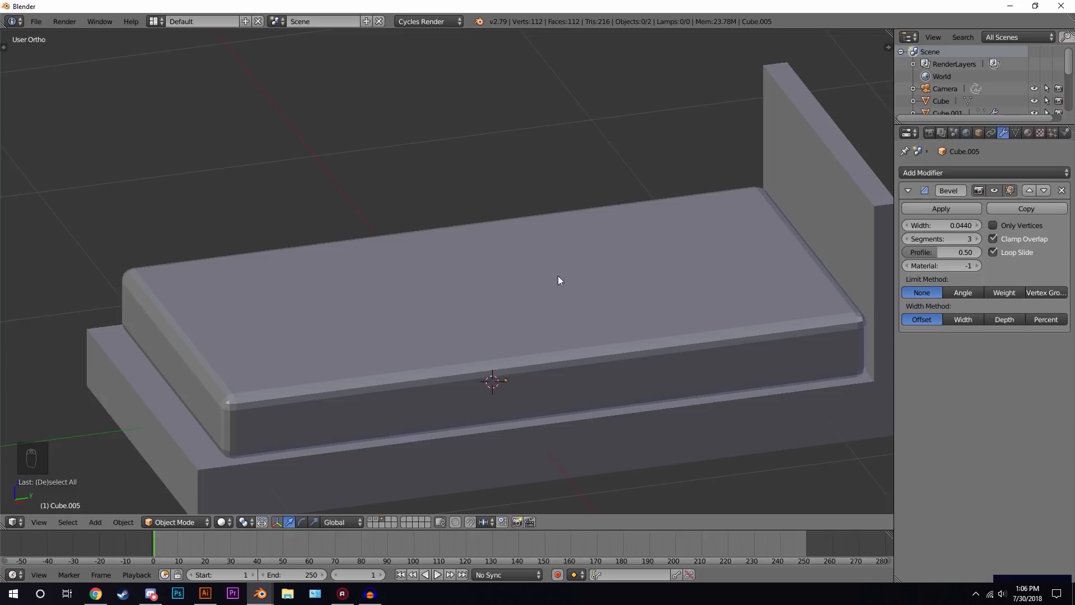
- Add a cube and scale it into a flat pillow block stretched about 1.82 along X
{"action": "key", "text": "shift+a"}
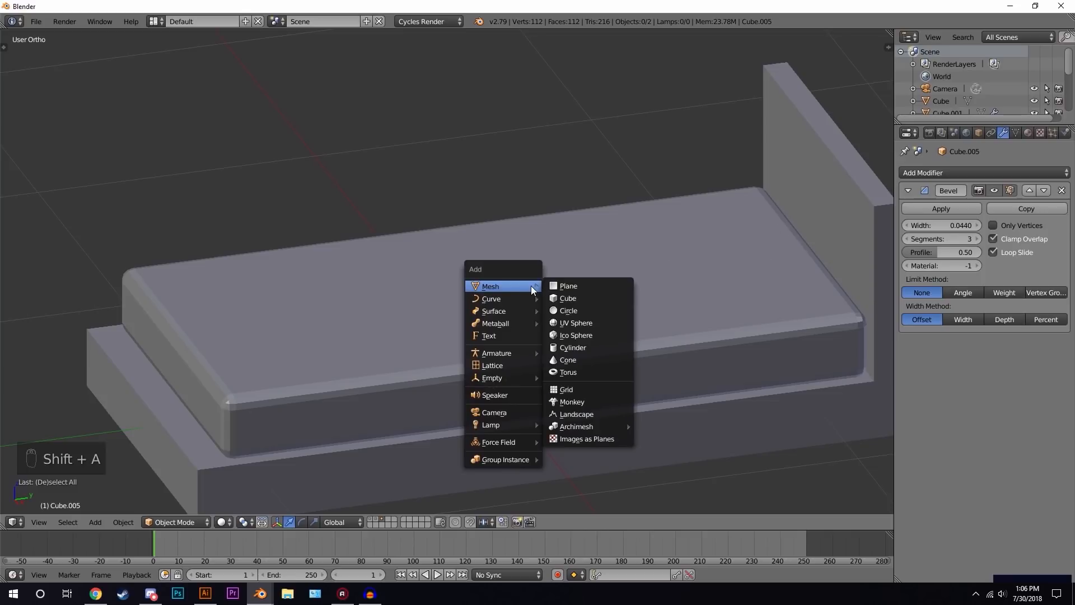
{"action": "left_click", "coordinate": [583, 298]}
{"action": "key", "text": "s"}
{"action": "left_click", "coordinate": [554, 336]}
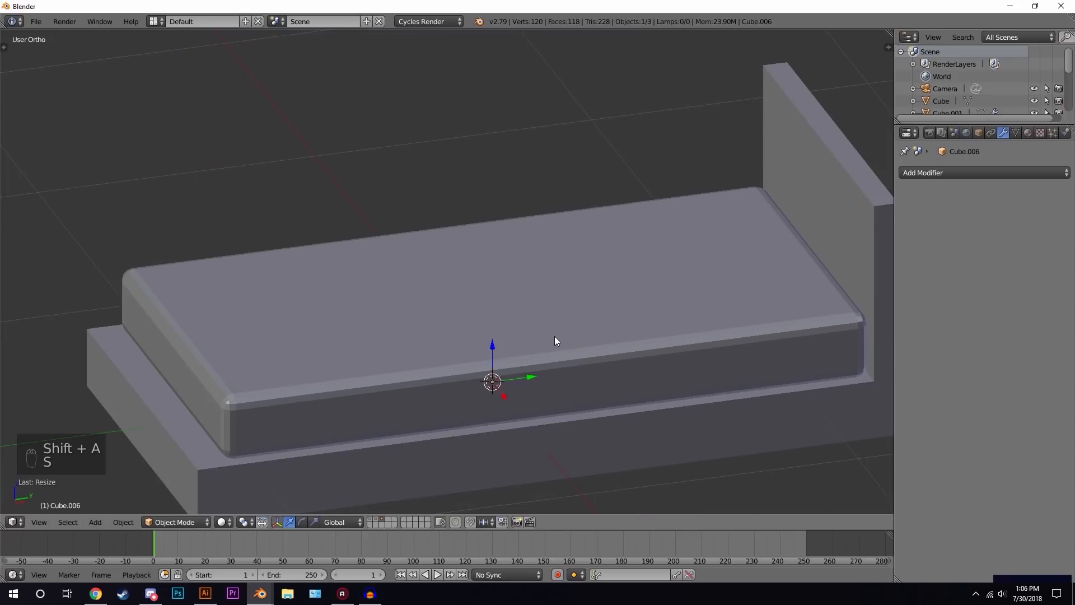
{"action": "left_click_drag", "start_coordinate": [492, 348], "coordinate": [593, 164]}
{"action": "key", "text": "s"}
{"action": "left_click", "coordinate": [677, 163]}
{"action": "middle_click_drag", "start_coordinate": [644, 183], "coordinate": [637, 210]}
{"action": "key", "text": "s"}
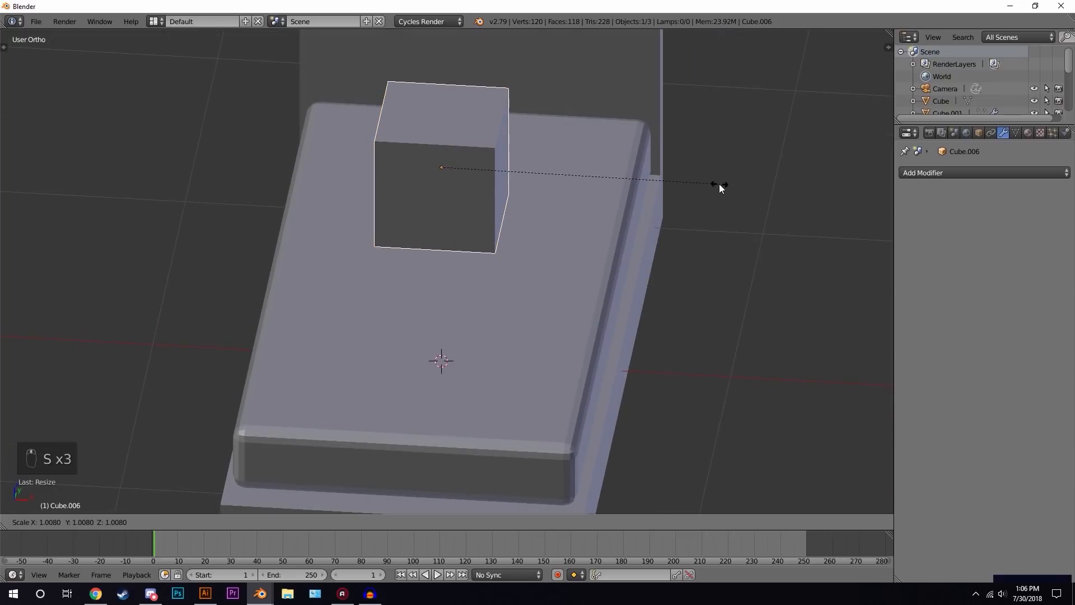
{"action": "left_click", "coordinate": [521, 163]}
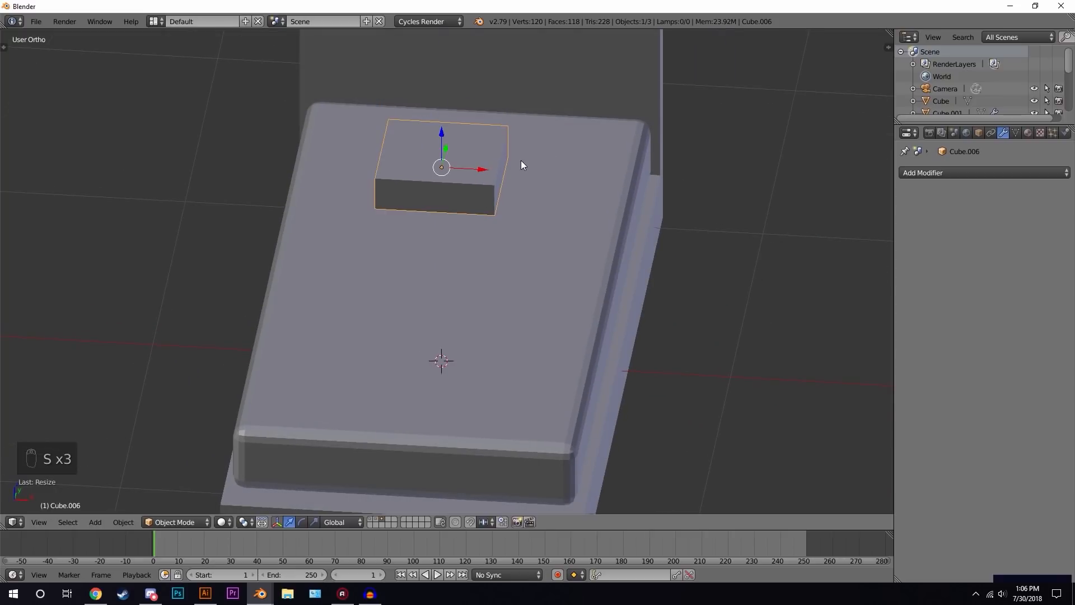
{"action": "key", "text": "s"}
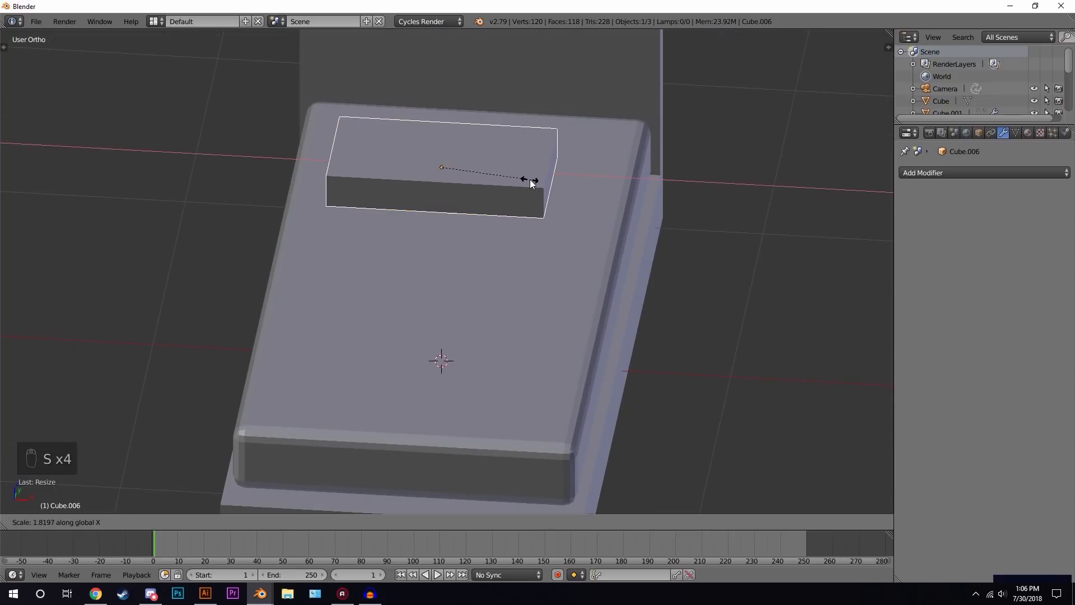
{"action": "left_click", "coordinate": [528, 182]}
{"action": "middle_click_drag", "start_coordinate": [560, 178], "coordinate": [448, 207]}
- In Edit Mode, add two loop cuts across the pillow block, one in each direction
{"action": "key", "text": "Tab"}
{"action": "key", "text": "ctrl+r"}
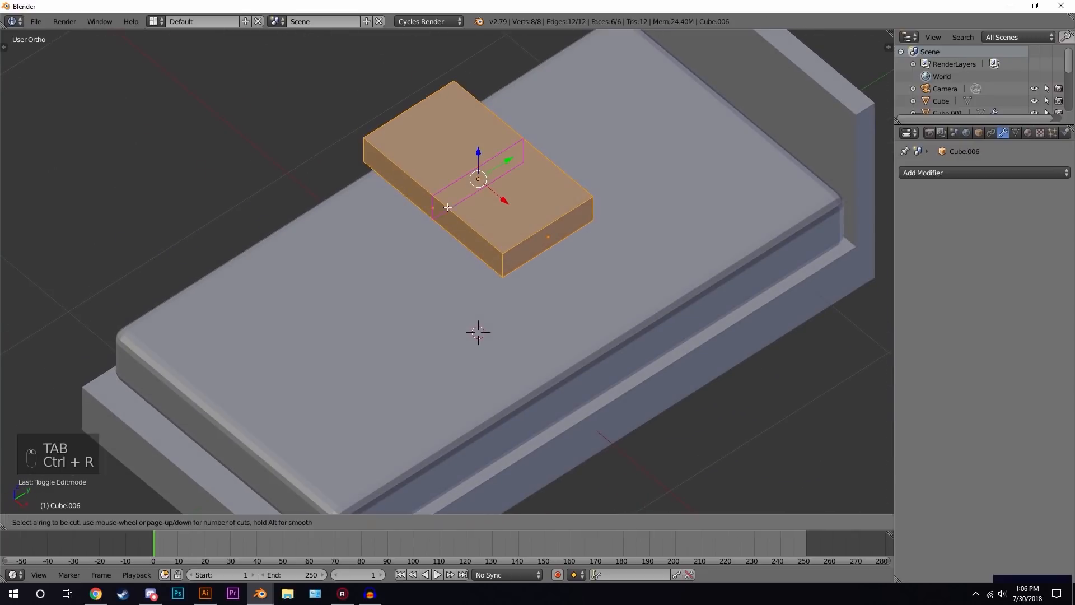
{"action": "left_click", "coordinate": [442, 200]}
{"action": "right_click", "coordinate": [439, 200]}
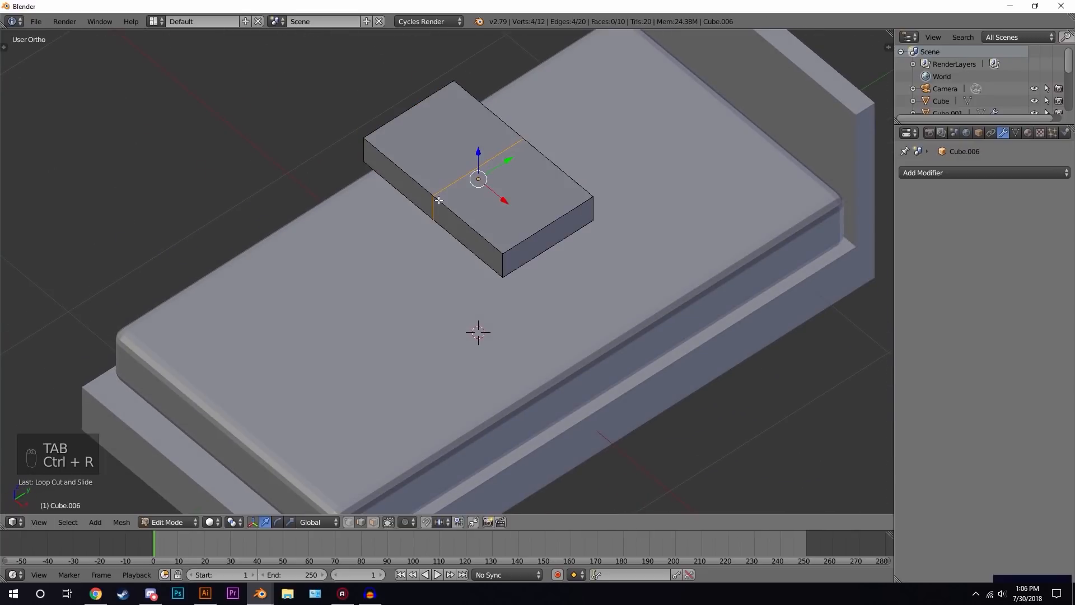
{"action": "key", "text": "ctrl+r"}
{"action": "left_click", "coordinate": [550, 226]}
{"action": "right_click", "coordinate": [551, 227]}
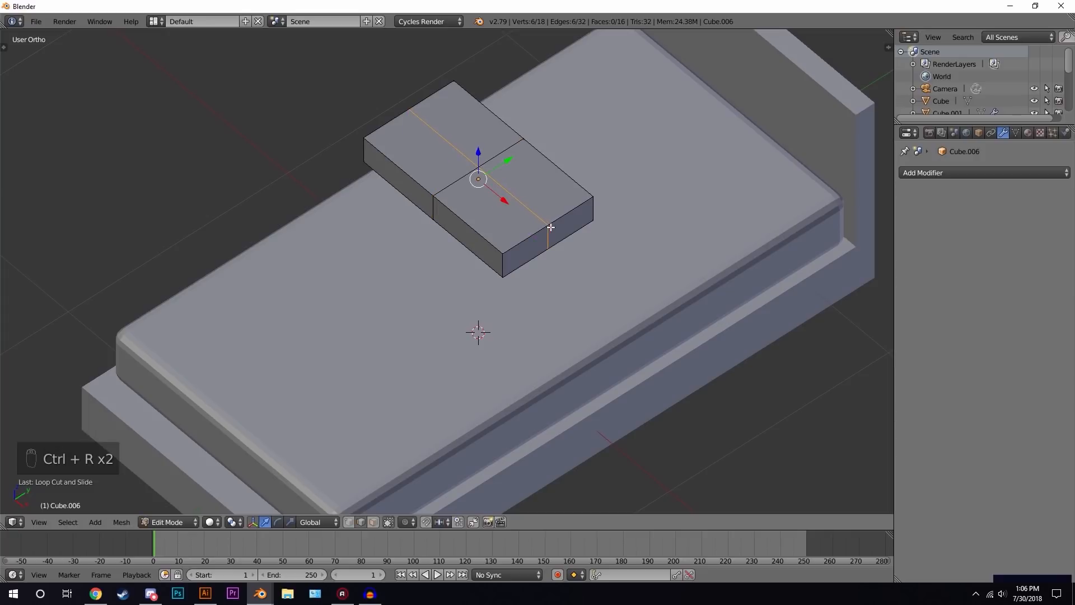
- Select the new cut edges around the pillow and scale them up about 1.12 to bulge the middle
{"action": "right_click", "coordinate": [431, 209]}
{"action": "key", "text": "z"}
{"action": "right_click", "coordinate": [409, 118], "text": "shift"}
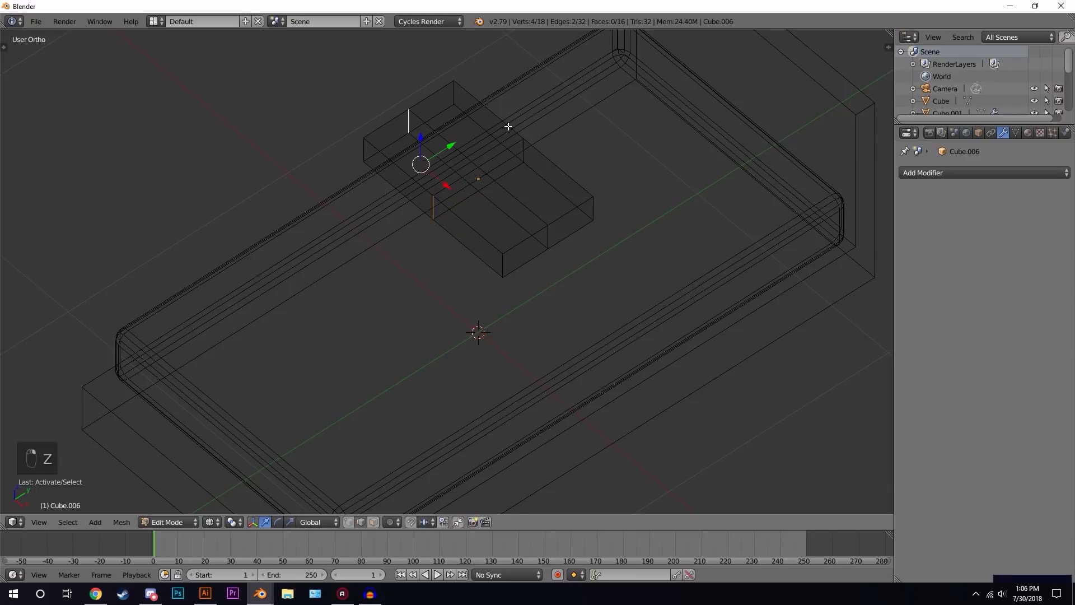
{"action": "right_click", "coordinate": [523, 152], "text": "shift"}
{"action": "right_click", "coordinate": [548, 236], "text": "shift"}
{"action": "key", "text": "z"}
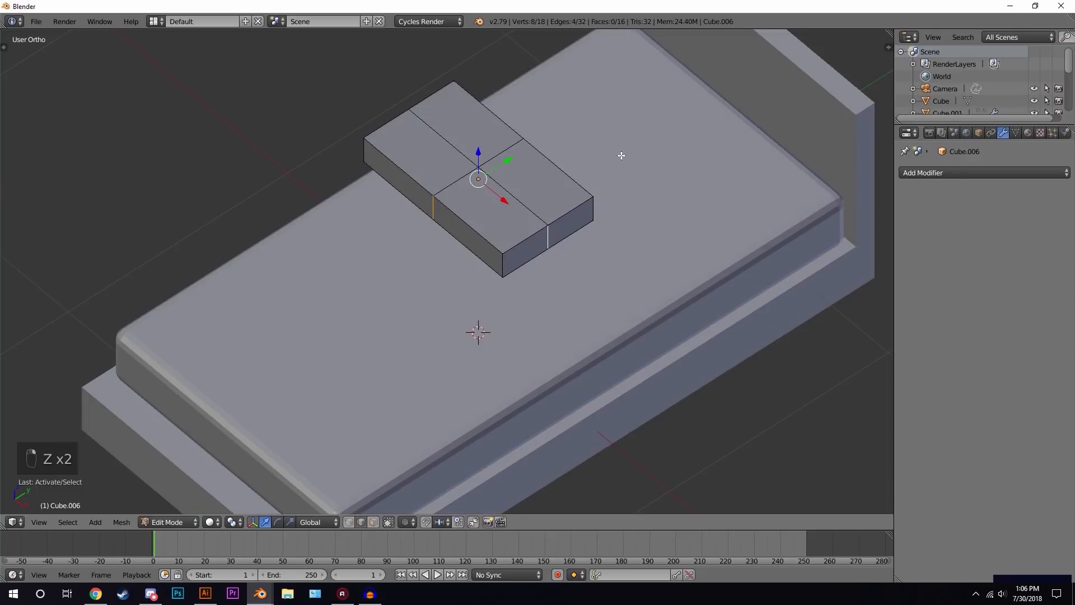
{"action": "key", "text": "s"}
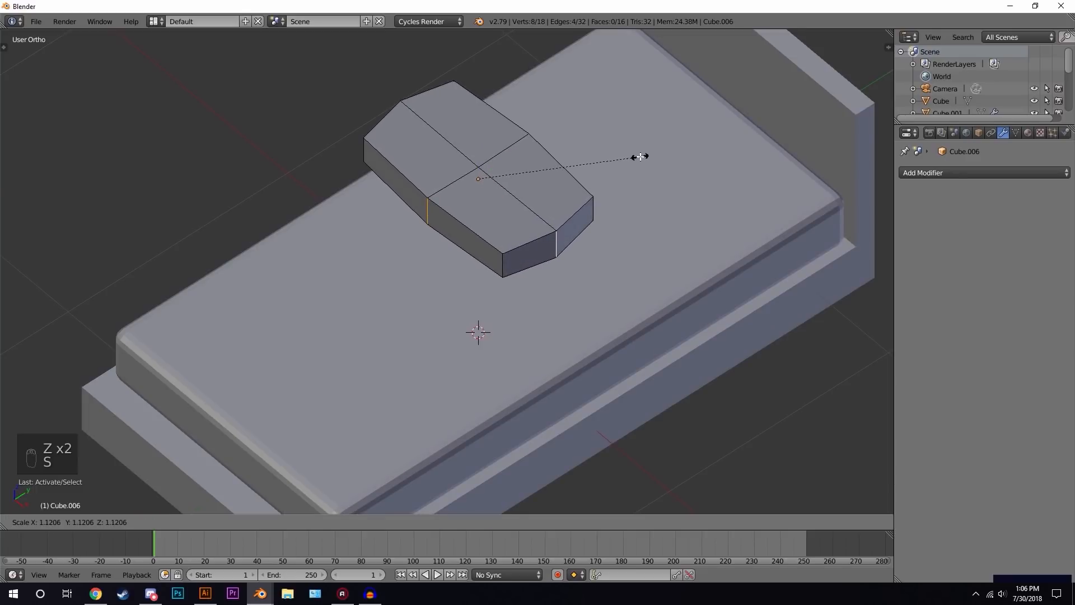
{"action": "left_click", "coordinate": [640, 156]}
{"action": "middle_click_drag", "start_coordinate": [481, 242], "coordinate": [548, 179]}
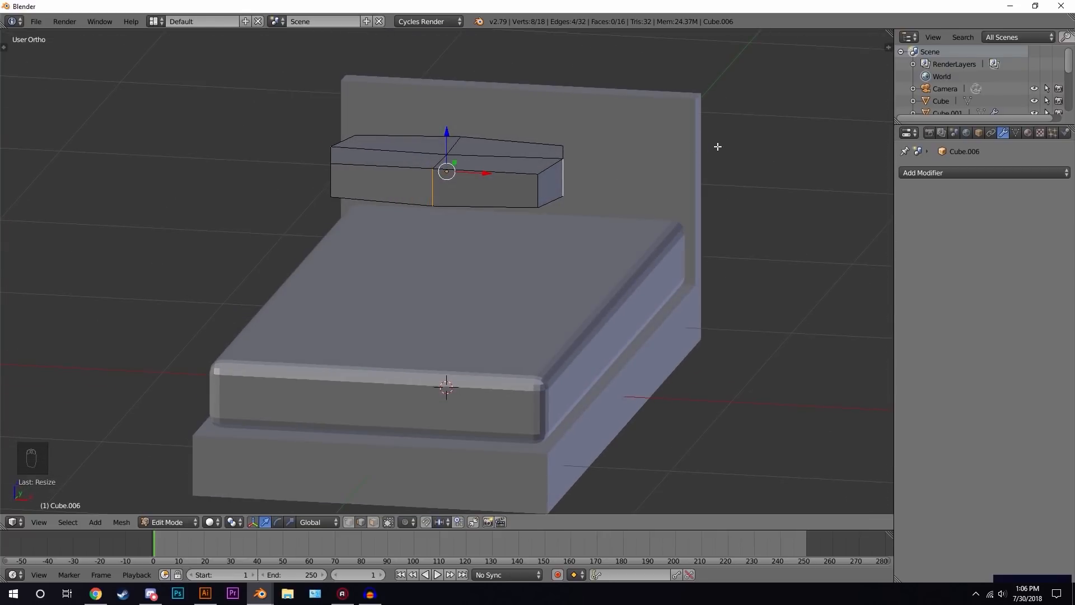
- Scale the selected edges along Z about 0.74 and leave Edit Mode
{"action": "key", "text": "s"}
{"action": "key", "text": "z"}
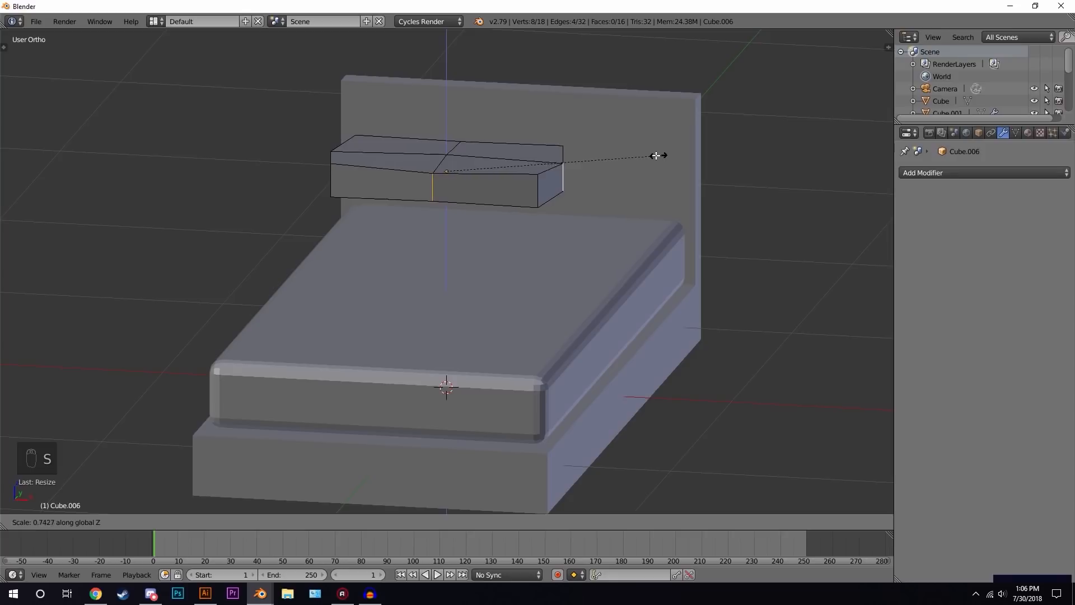
{"action": "left_click", "coordinate": [511, 160]}
{"action": "key", "text": "Tab"}
{"action": "middle_click_drag", "start_coordinate": [570, 194], "coordinate": [525, 223]}
{"action": "scroll", "coordinate": [541, 208], "scroll_direction": "up", "scroll_amount": 5}
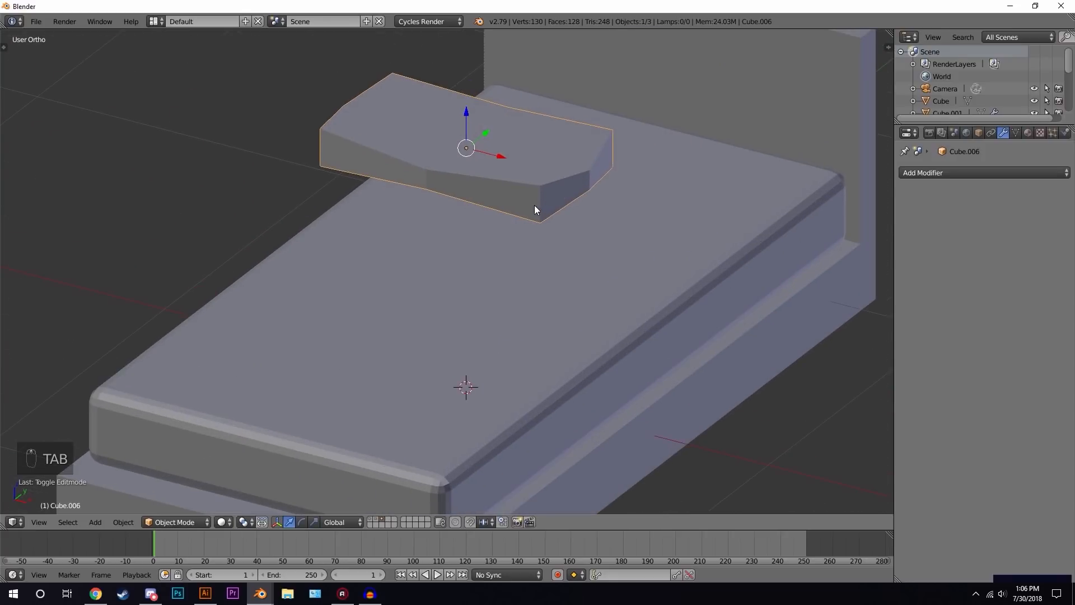
{"action": "key", "text": "Tab"}
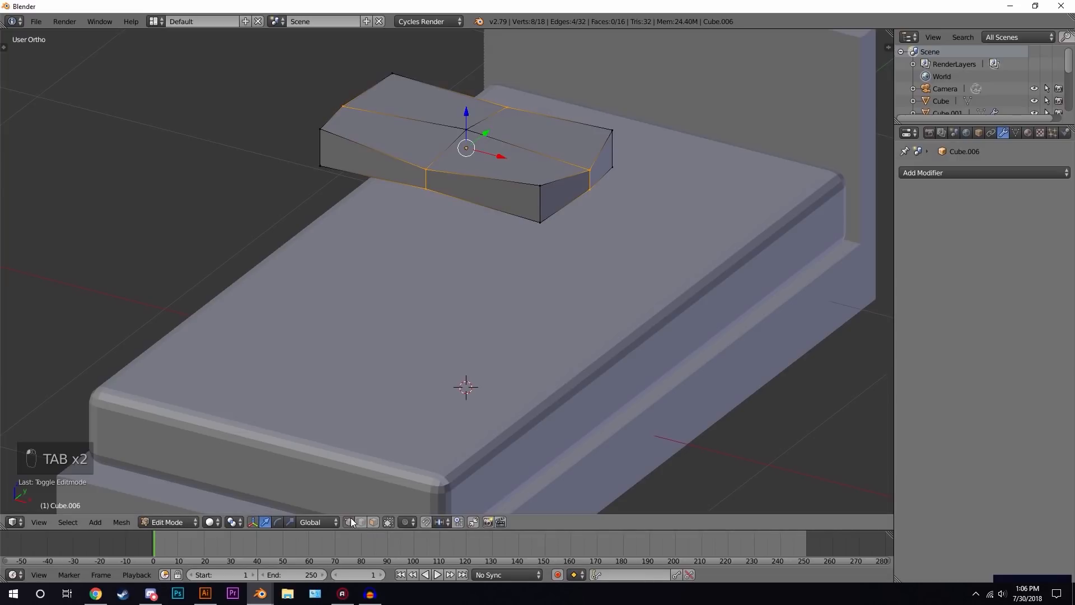
{"action": "key", "text": "Tab"}
{"action": "scroll", "coordinate": [506, 154], "scroll_direction": "down", "scroll_amount": 4}
{"action": "middle_click_drag", "start_coordinate": [505, 153], "coordinate": [521, 190]}
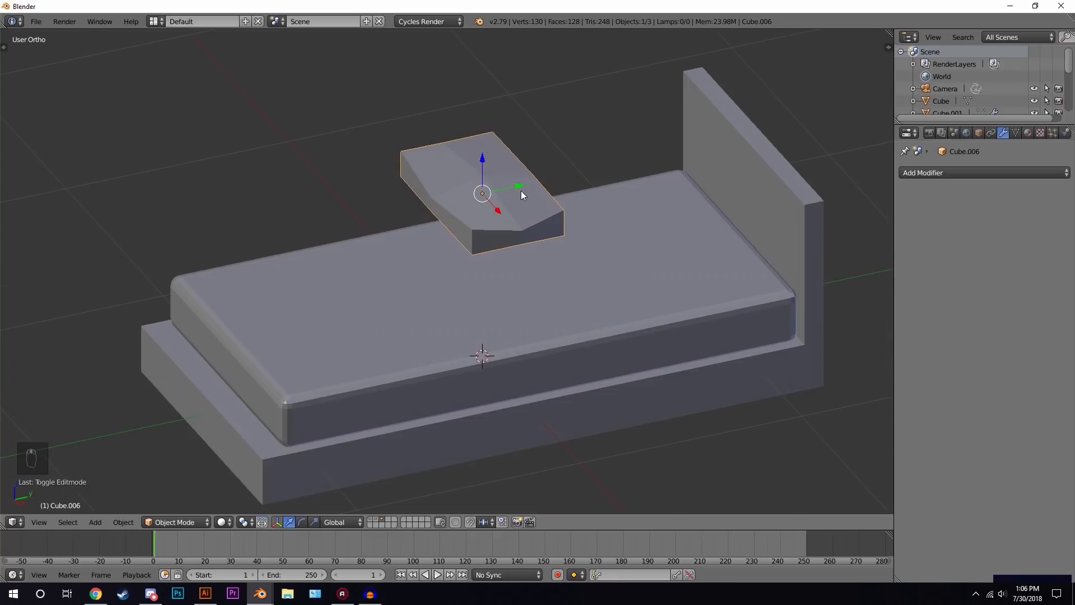
- In the right side view, move the pillow down onto the mattress against the headboard
{"action": "key", "text": "KP_3"}
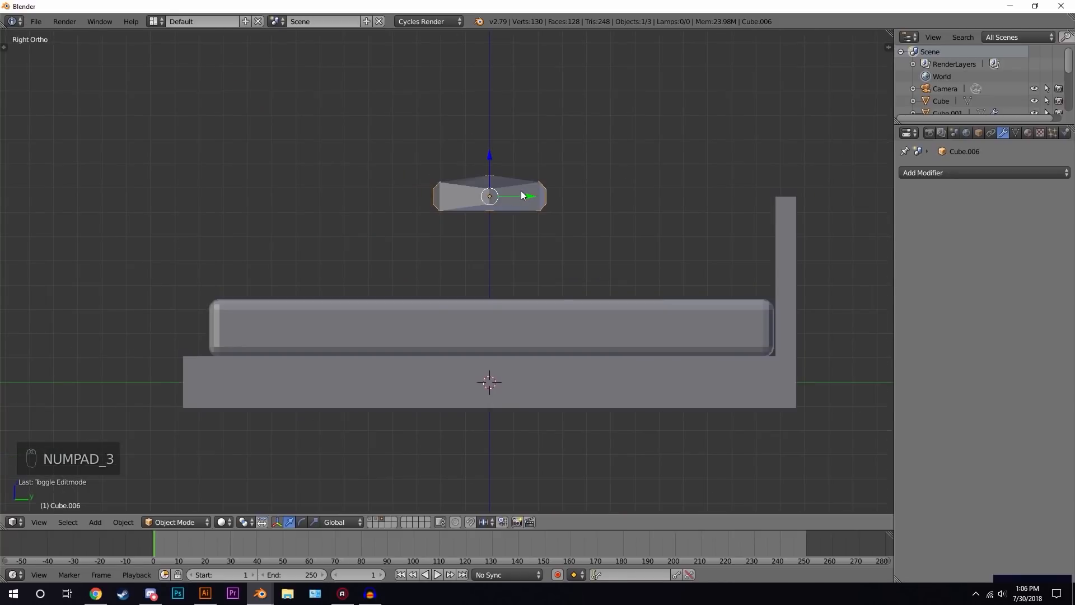
{"action": "key", "text": "g"}
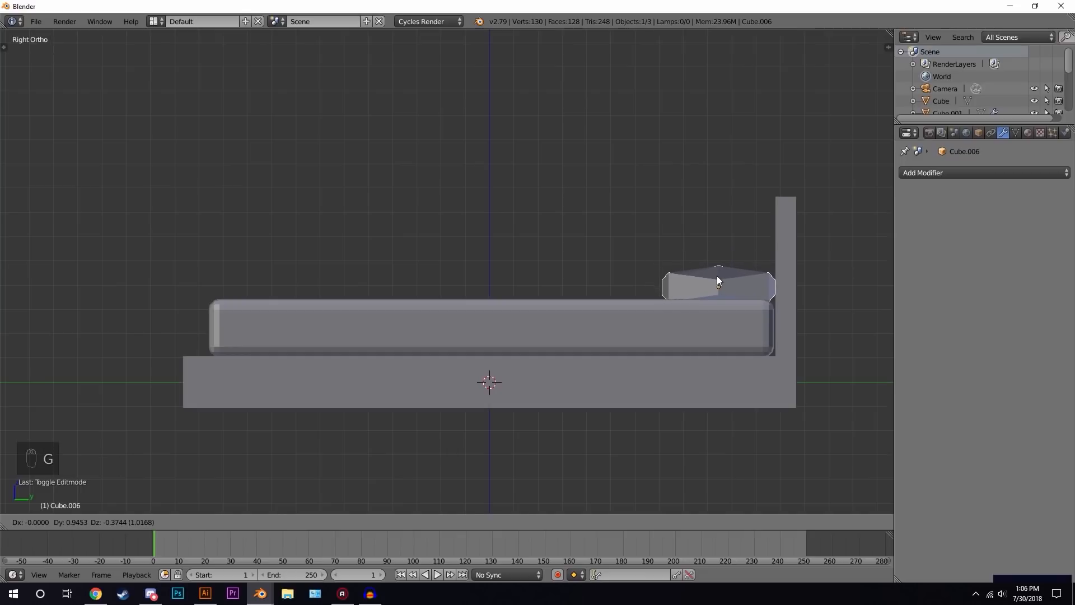
{"action": "left_click", "coordinate": [717, 276]}
{"action": "middle_click_drag", "start_coordinate": [738, 269], "coordinate": [648, 241], "text": "shift"}
{"action": "scroll", "coordinate": [618, 222], "scroll_direction": "up", "scroll_amount": 3}
- Duplicate the pillow, scale the copy down and tilt it
{"action": "key", "text": "shift+d"}
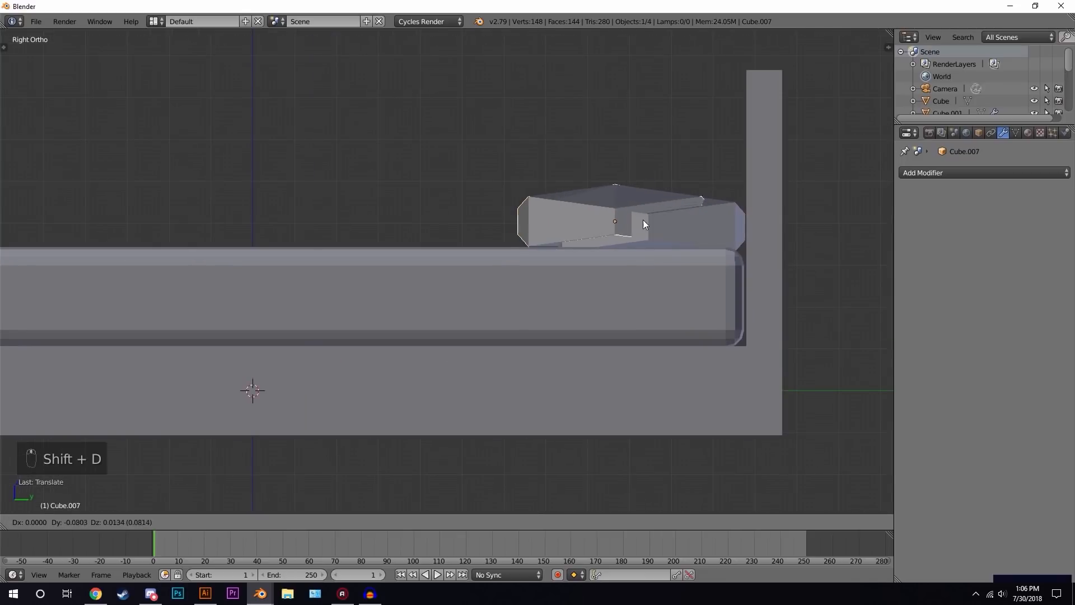
{"action": "left_click", "coordinate": [468, 207]}
{"action": "key", "text": "s"}
{"action": "left_click", "coordinate": [588, 181]}
{"action": "key", "text": "r"}
{"action": "left_click", "coordinate": [577, 129]}
- Move and rotate the duplicate pillow so it leans against the first pillow
{"action": "key", "text": "g"}
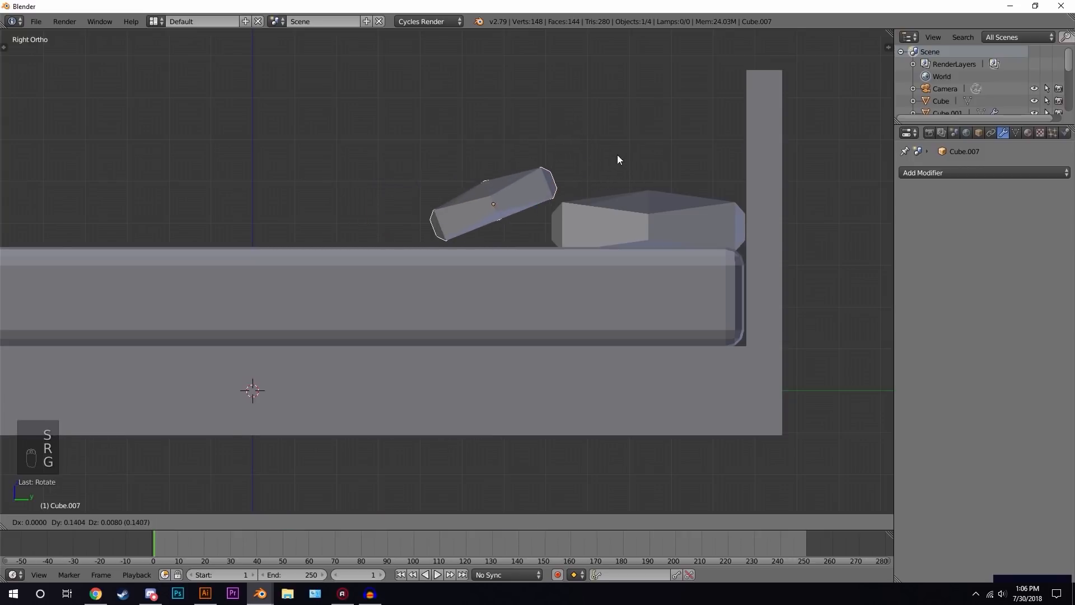
{"action": "left_click", "coordinate": [634, 163]}
{"action": "key", "text": "r"}
{"action": "left_click", "coordinate": [655, 162]}
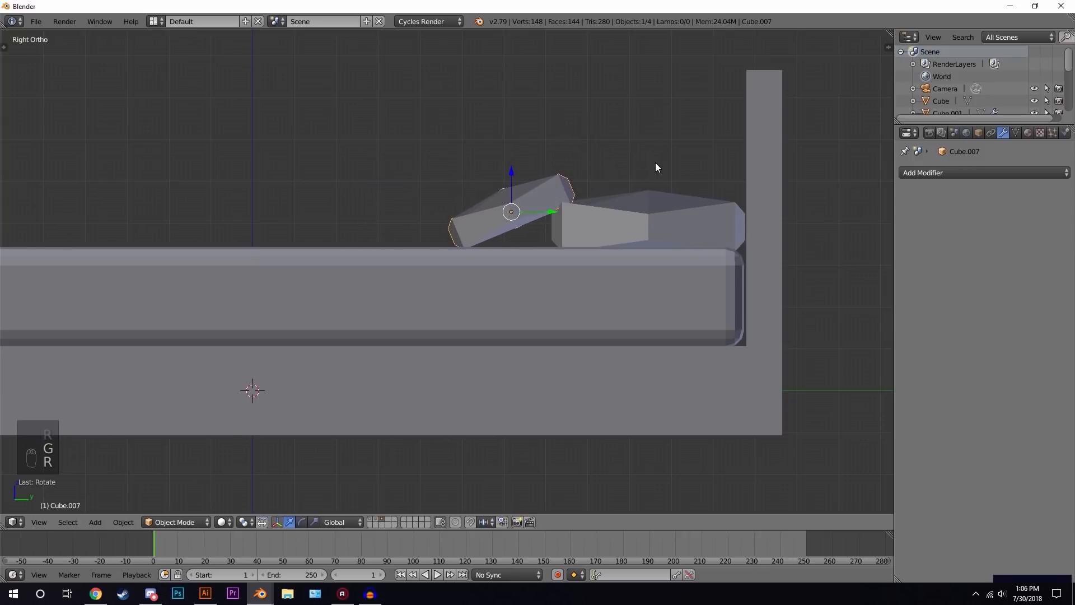
- Deselect all and display the room's layer together with the bed's layer
{"action": "middle_click_drag", "start_coordinate": [576, 198], "coordinate": [493, 228]}
{"action": "key", "text": "a"}
{"action": "middle_click_drag", "start_coordinate": [440, 251], "coordinate": [512, 251]}
{"action": "scroll", "coordinate": [527, 247], "scroll_direction": "down", "scroll_amount": 2}
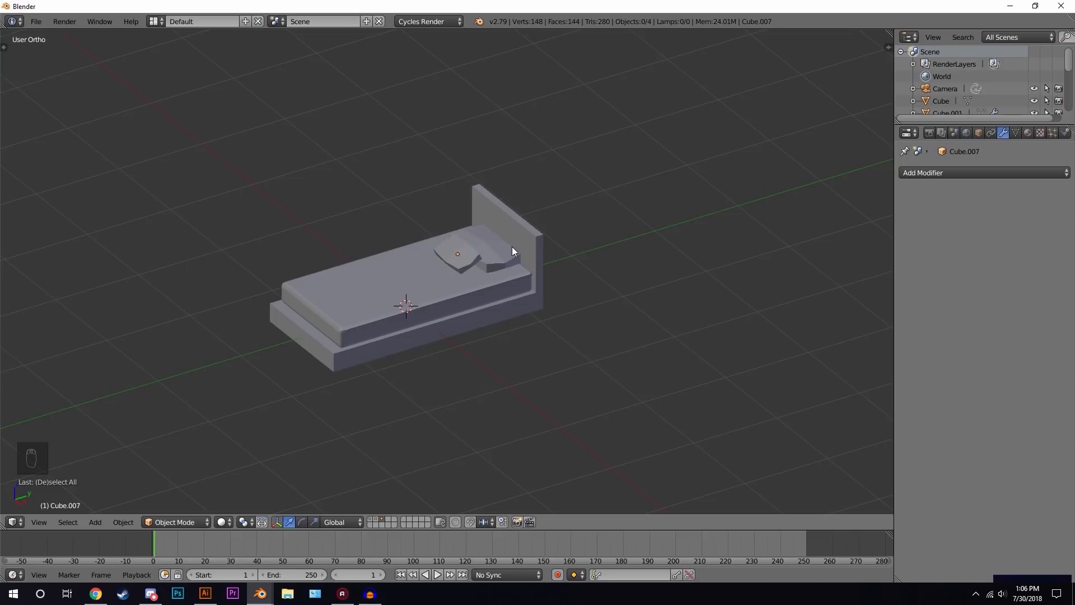
{"action": "key", "text": "shift+1"}
{"action": "middle_click_drag", "start_coordinate": [512, 246], "coordinate": [566, 248], "text": "shift"}
{"action": "key", "text": "shift+2"}
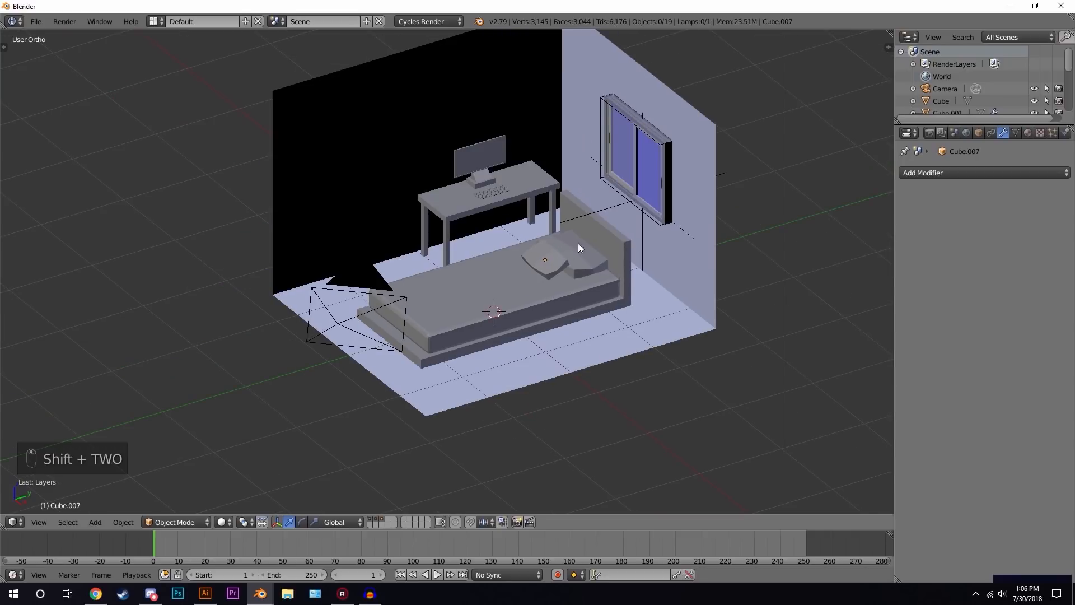
- In wireframe top view, box-select all bed parts, scale them down and move them into the room's corner
{"action": "key", "text": "KP_7"}
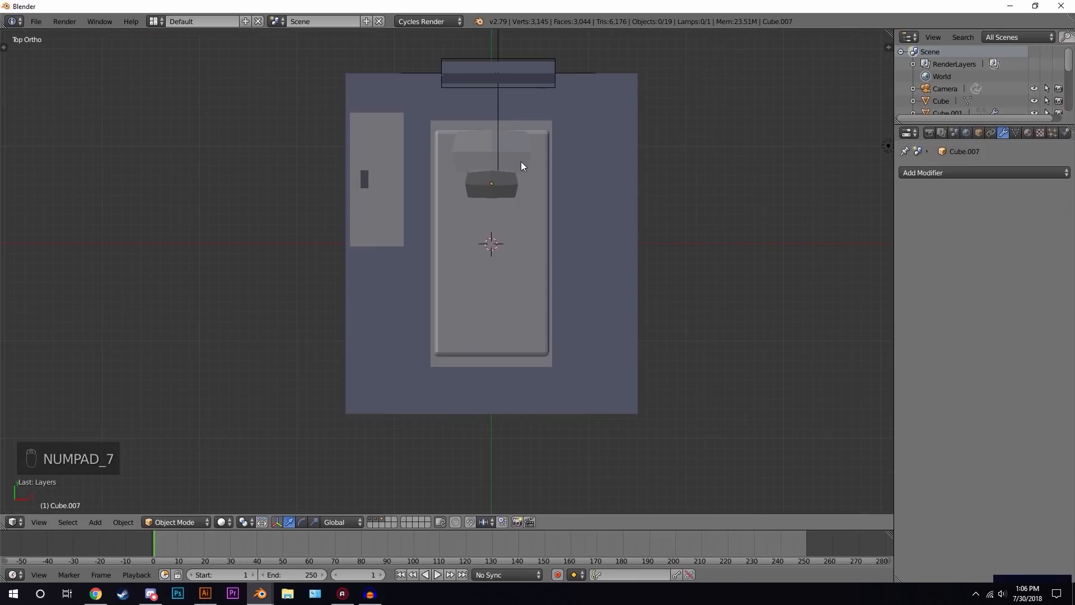
{"action": "key", "text": "z"}
{"action": "key", "text": "b"}
{"action": "left_click_drag", "start_coordinate": [437, 120], "coordinate": [562, 339]}
{"action": "key", "text": "b"}
{"action": "left_click_drag", "start_coordinate": [473, 50], "coordinate": [482, 63]}
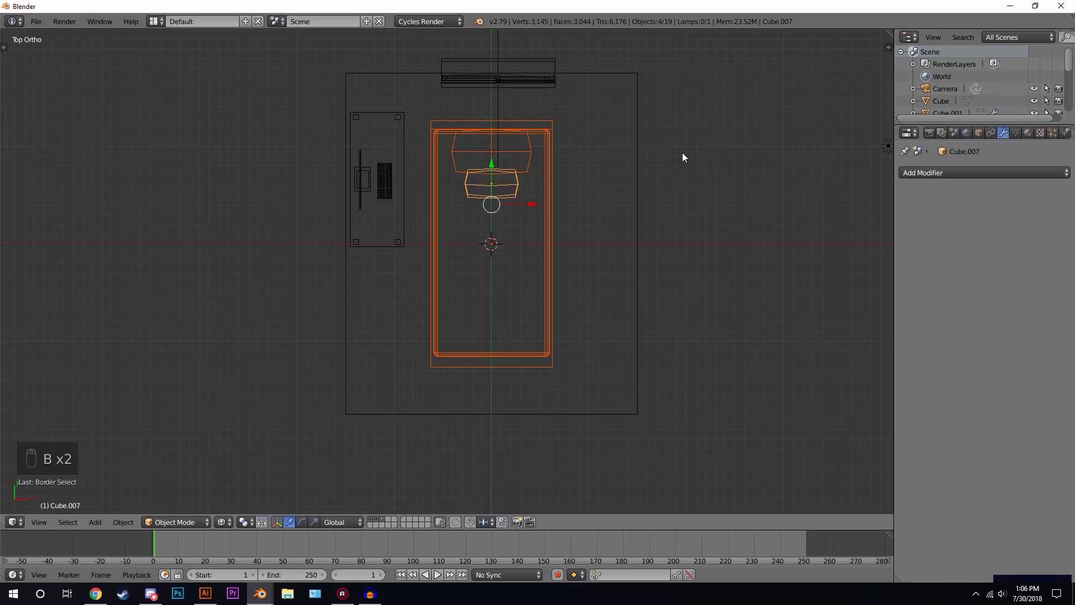
{"action": "key", "text": "s"}
{"action": "left_click", "coordinate": [618, 175]}
{"action": "key", "text": "g"}
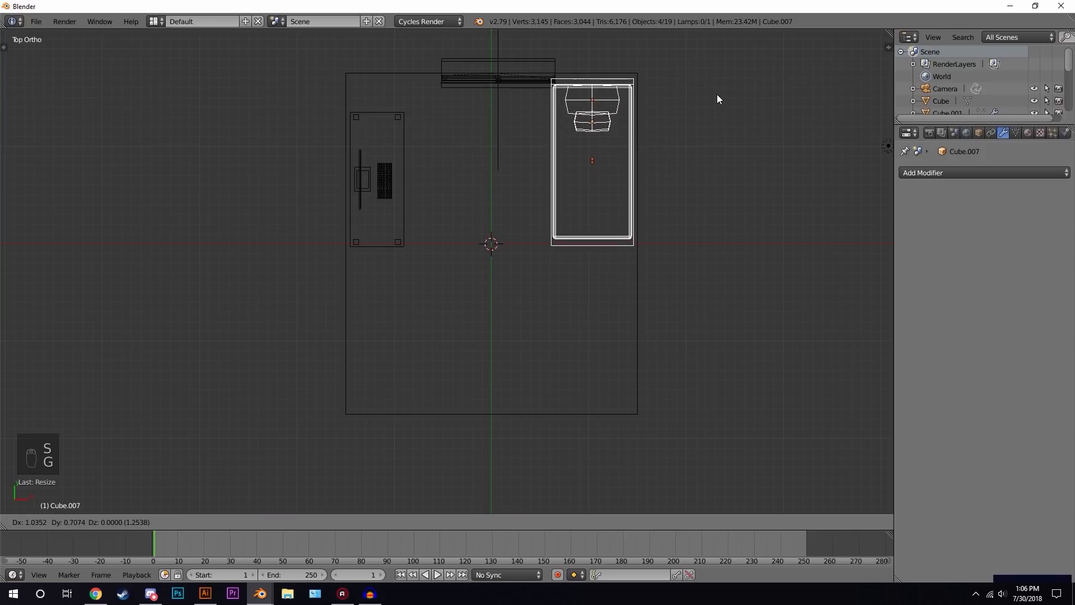
{"action": "left_click", "coordinate": [712, 95]}
- Move the selected bed along Z about 0.025 so it sits on the floor
{"action": "key", "text": "KP_Decimal"}
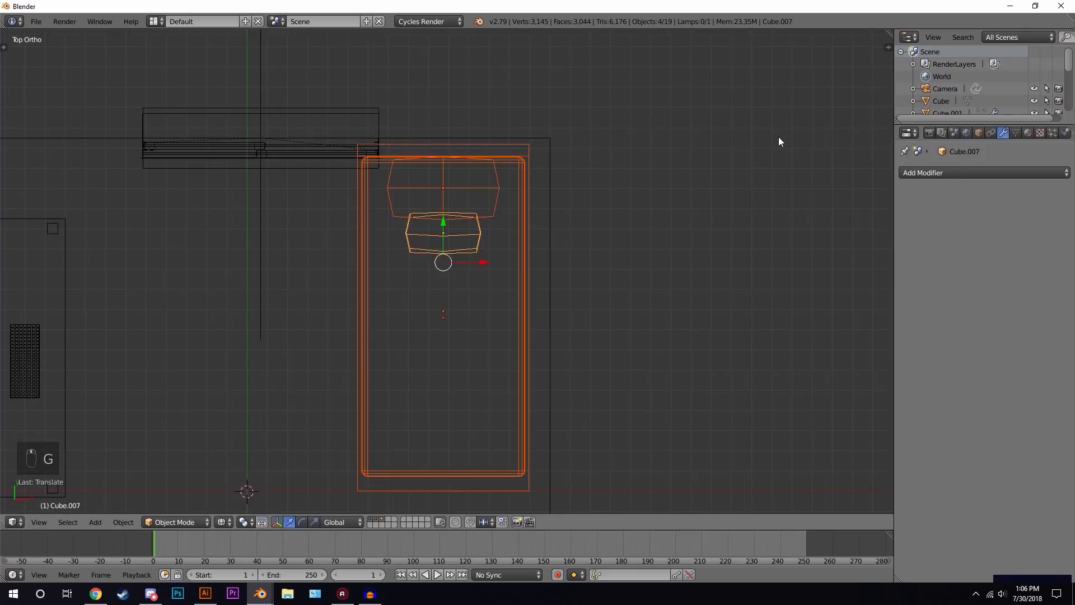
{"action": "key", "text": "z"}
{"action": "scroll", "coordinate": [476, 181], "scroll_direction": "down", "scroll_amount": 3}
{"action": "middle_click_drag", "start_coordinate": [580, 280], "coordinate": [459, 237]}
{"action": "scroll", "coordinate": [476, 182], "scroll_direction": "up", "scroll_amount": 4}
{"action": "middle_click_drag", "start_coordinate": [343, 223], "coordinate": [586, 308], "text": "shift"}
{"action": "key", "text": "g"}
{"action": "key", "text": "z"}
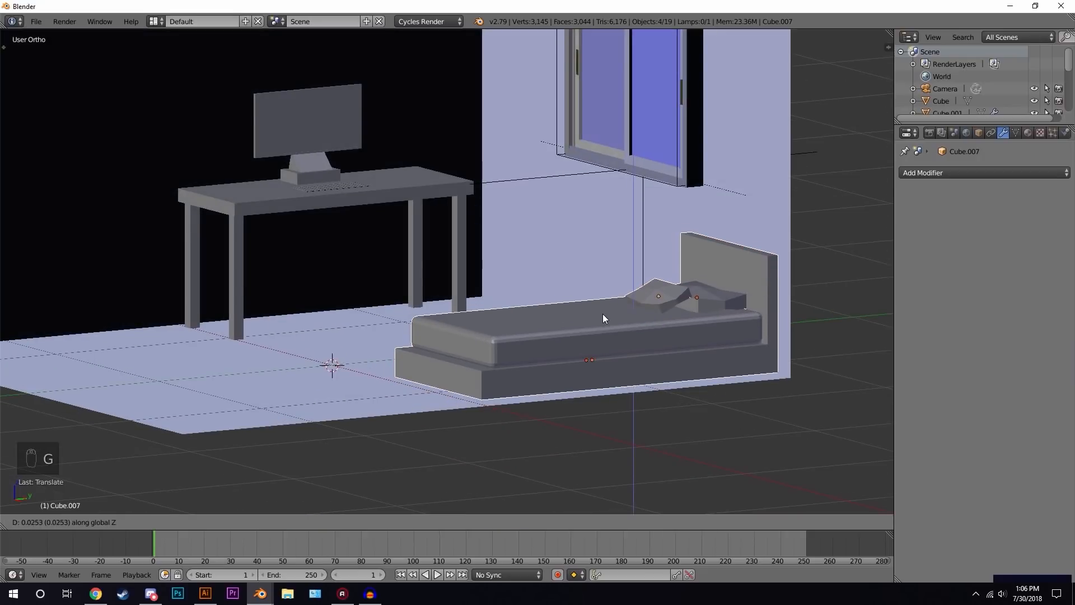
{"action": "left_click", "coordinate": [607, 315]}
- Scale the bed up slightly and readjust its height along Z
{"action": "key", "text": "s"}
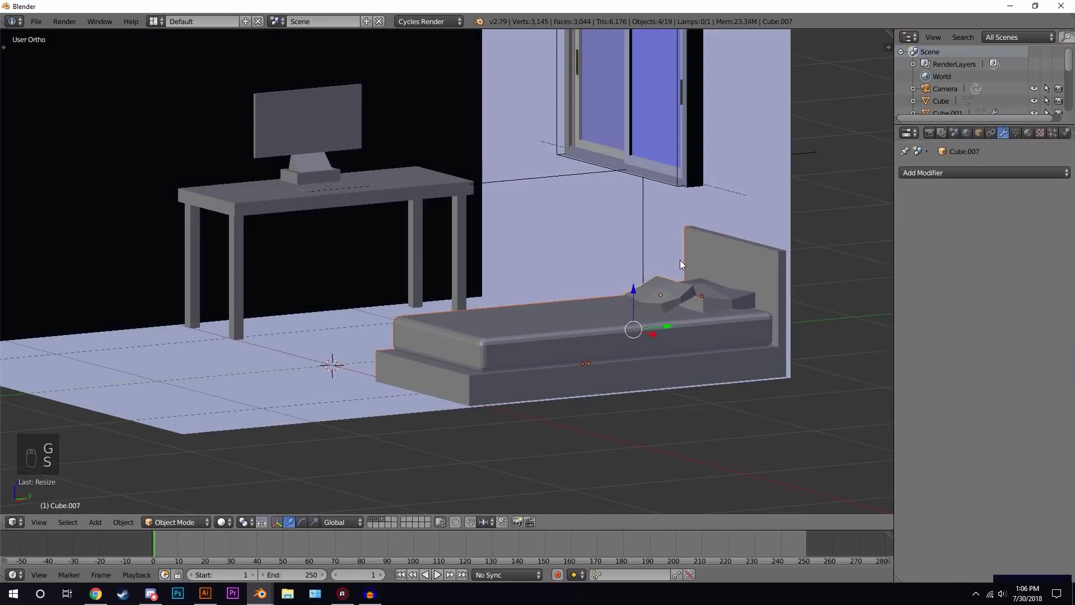
{"action": "left_click", "coordinate": [681, 258]}
{"action": "key", "text": "g"}
{"action": "key", "text": "z"}
{"action": "left_click", "coordinate": [682, 261]}
- Deselect everything and orbit out to inspect the whole furnished room
{"action": "key", "text": "a"}
{"action": "middle_click_drag", "start_coordinate": [683, 261], "coordinate": [511, 285]}
{"action": "scroll", "coordinate": [511, 285], "scroll_direction": "up", "scroll_amount": 2}
{"action": "middle_click_drag", "start_coordinate": [500, 247], "coordinate": [575, 336]}
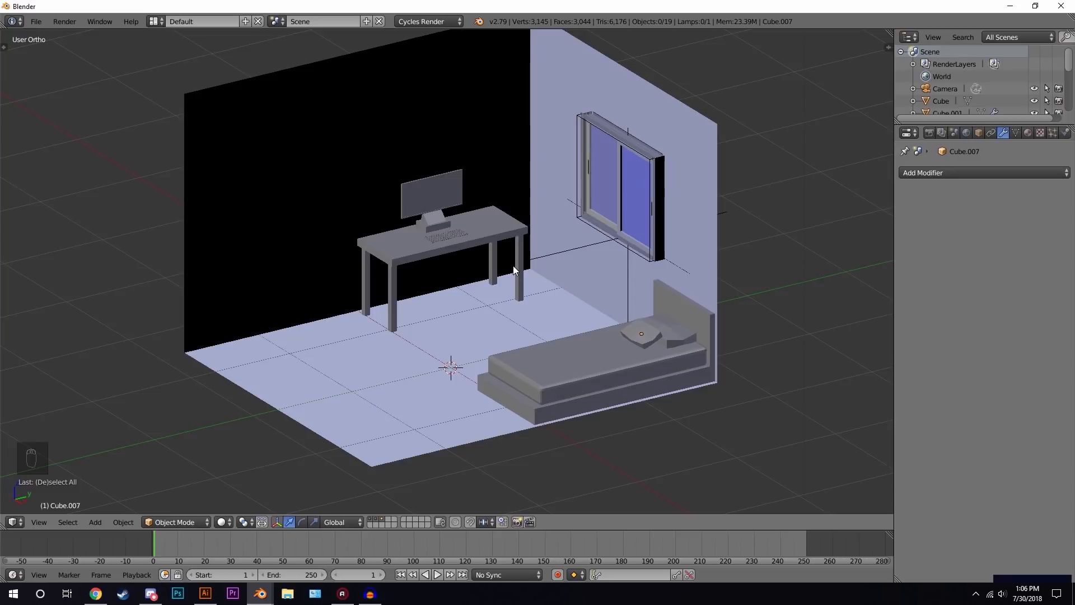
- Switch to an empty scene layer and recenter the 3D cursor and view
{"action": "left_click", "coordinate": [388, 519]}
{"action": "key", "text": "shift+c"}
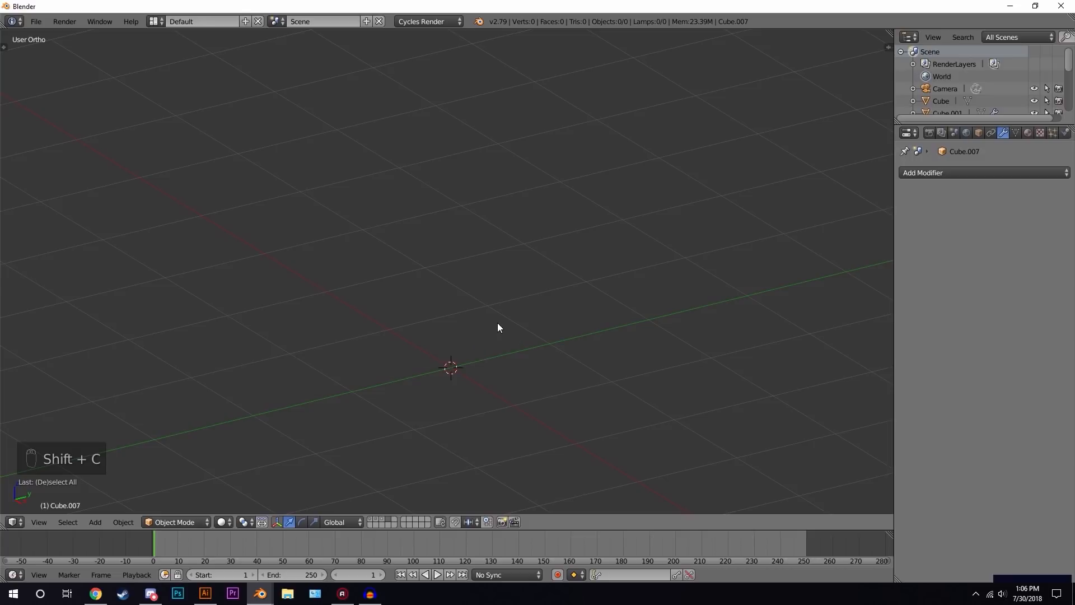
- Add a new cube and scale it down uniformly
{"action": "key", "text": "shift+a"}
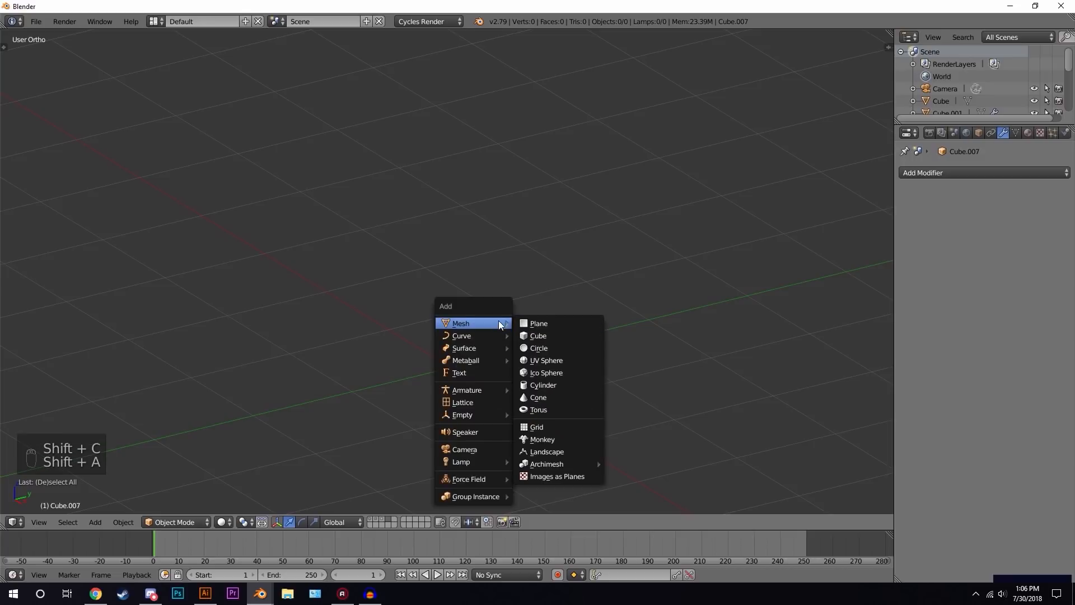
{"action": "left_click", "coordinate": [549, 340]}
{"action": "key", "text": "s"}
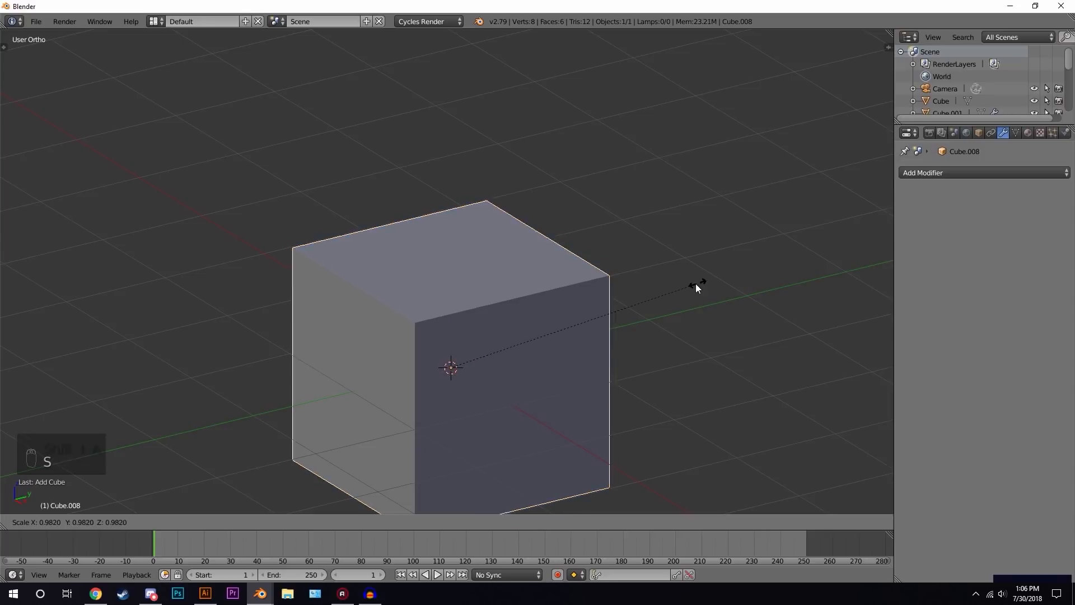
{"action": "left_click", "coordinate": [607, 309]}
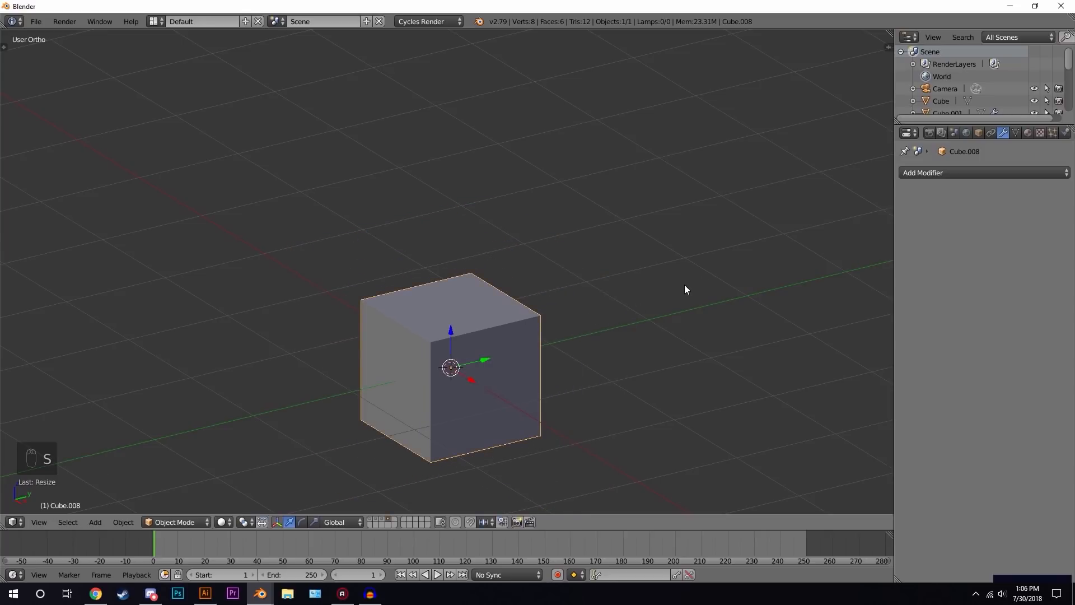
- Scale the cube along Z to about 0.10 to flatten it into a thin seat slab
{"action": "key", "text": "s"}
{"action": "key", "text": "z"}
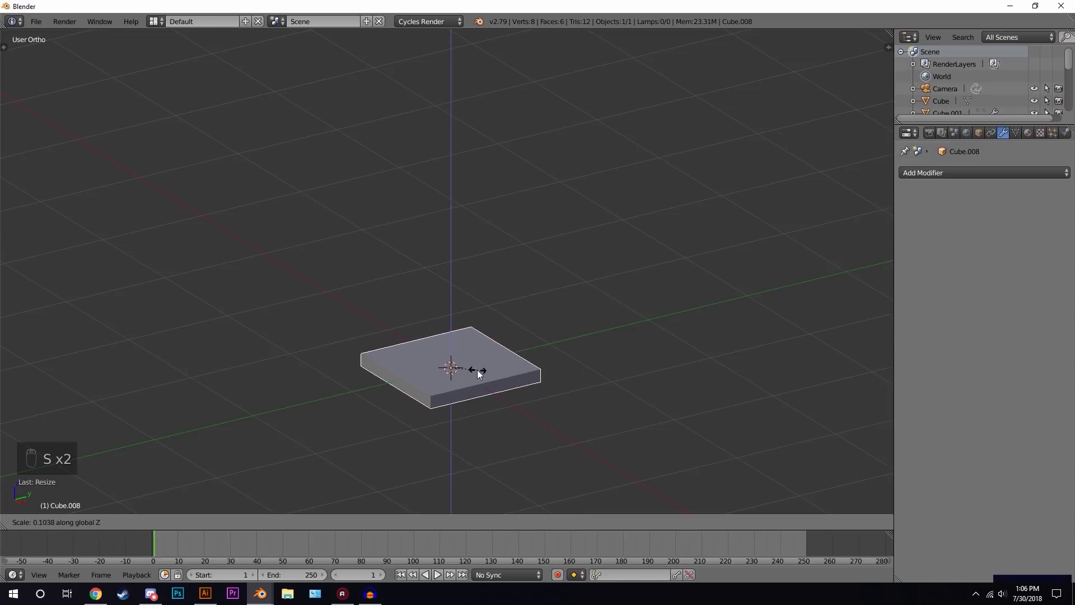
{"action": "left_click", "coordinate": [467, 374]}
- In edit mode, add a loop cut across the seat and slide it close to one edge
{"action": "middle_click_drag", "start_coordinate": [468, 374], "coordinate": [418, 297]}
{"action": "scroll", "coordinate": [502, 396], "scroll_direction": "up", "scroll_amount": 3}
{"action": "key", "text": "Tab"}
{"action": "scroll", "coordinate": [430, 304], "scroll_direction": "up", "scroll_amount": 2}
{"action": "key", "text": "ctrl+r"}
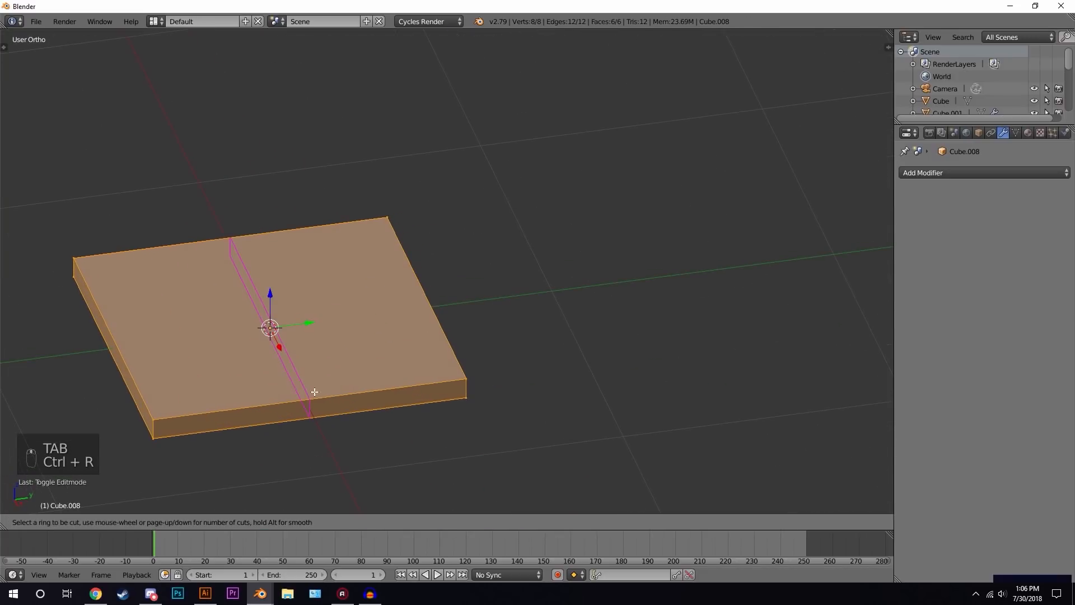
{"action": "left_click", "coordinate": [310, 416]}
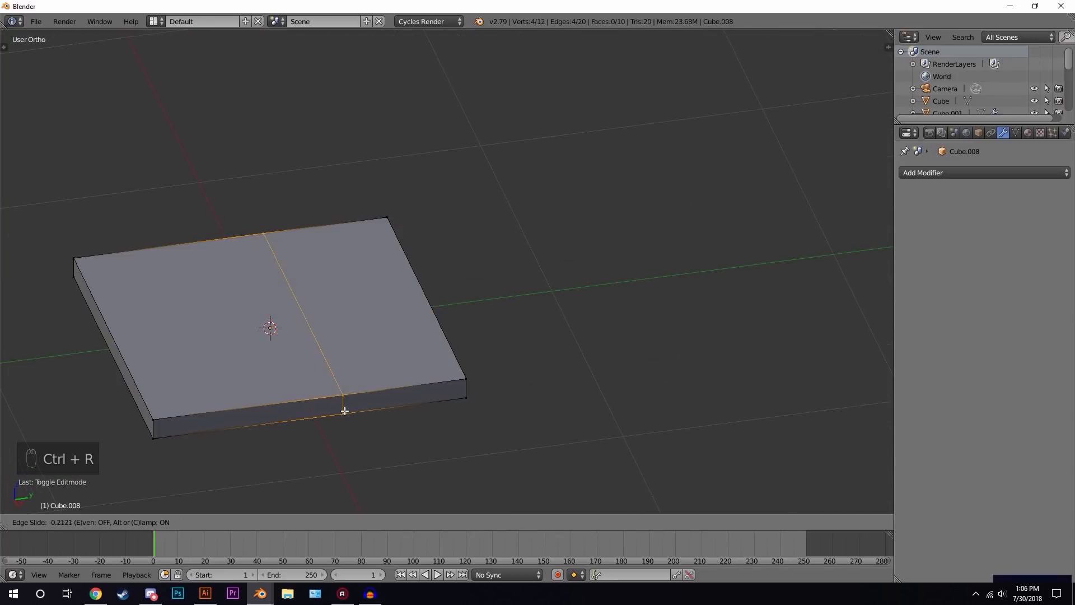
{"action": "left_click", "coordinate": [449, 404]}
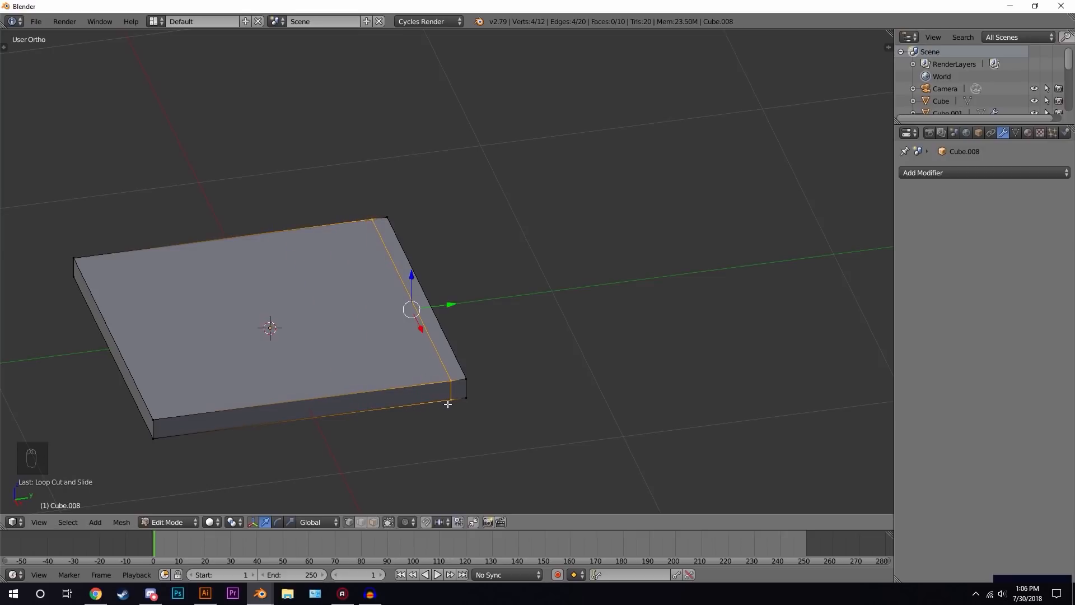
- Select the narrow face next to the loop cut and extrude it upward to form the backrest
{"action": "left_click", "coordinate": [374, 522]}
{"action": "right_click", "coordinate": [420, 305]}
{"action": "scroll", "coordinate": [446, 355], "scroll_direction": "down", "scroll_amount": 2}
{"action": "key", "text": "e"}
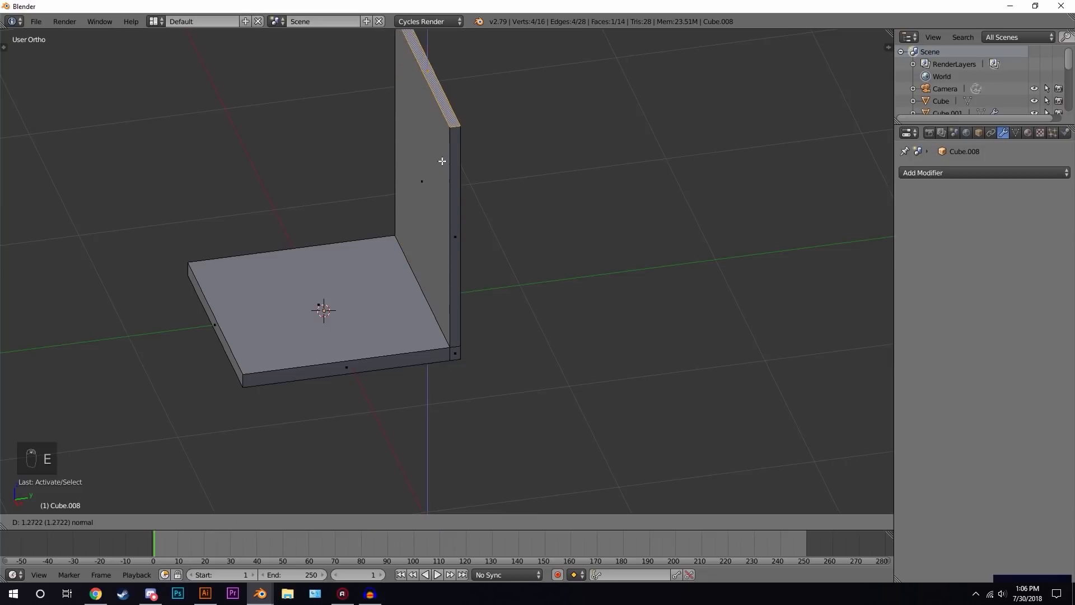
{"action": "left_click", "coordinate": [435, 166]}
- Move the backrest's top face backward to tilt it, then leave edit mode
{"action": "middle_click_drag", "start_coordinate": [431, 175], "coordinate": [468, 162]}
{"action": "key", "text": "g"}
{"action": "left_click", "coordinate": [430, 268]}
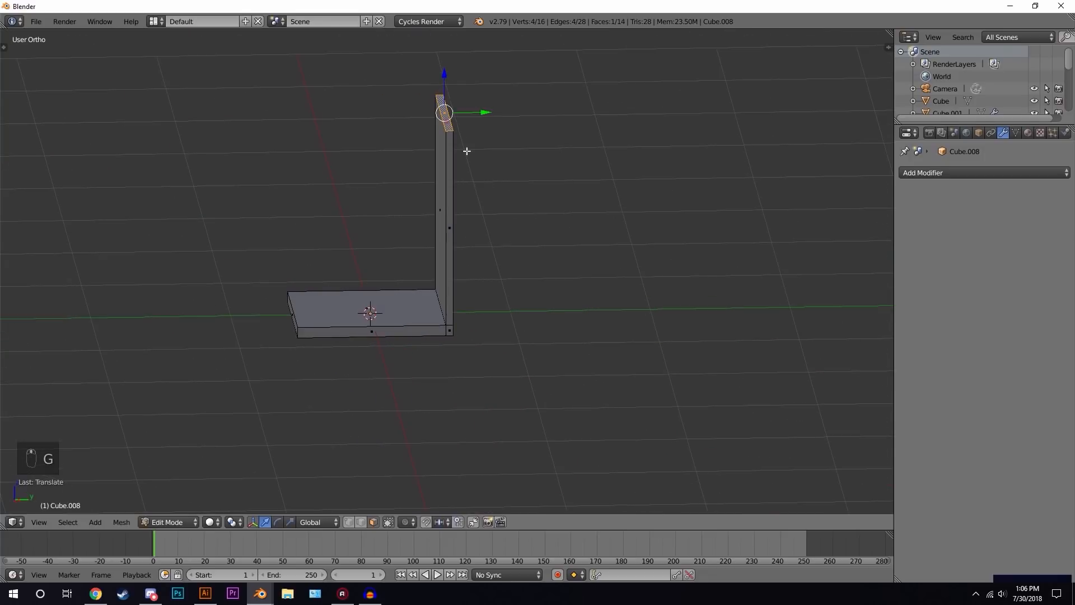
{"action": "key", "text": "g"}
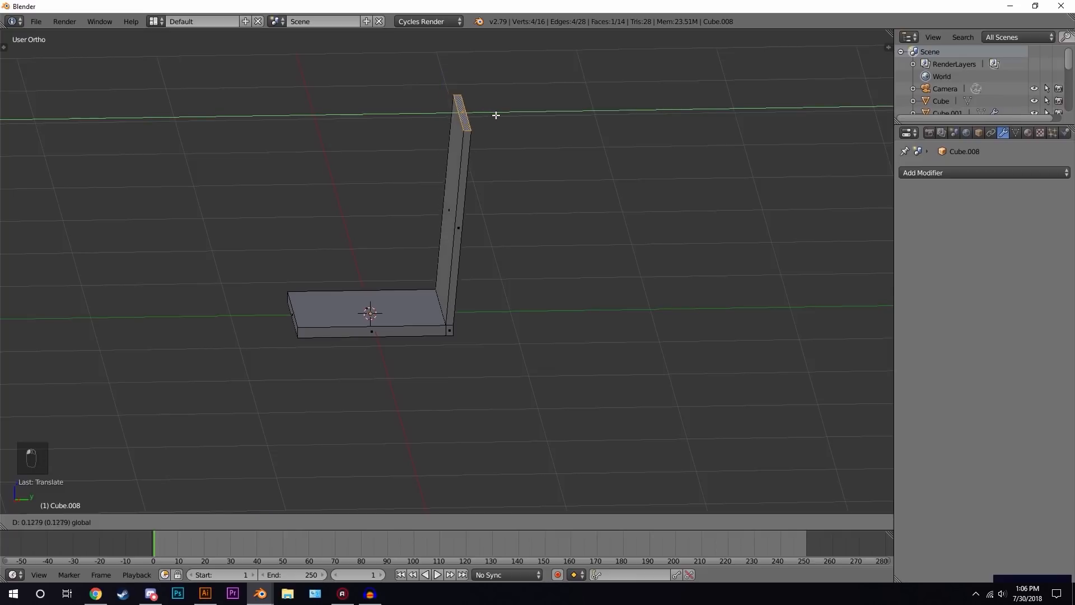
{"action": "left_click", "coordinate": [508, 118]}
{"action": "key", "text": "Tab"}
- Add a cylinder, shrink it, and move it down along Z beneath the seat as the chair stem
{"action": "middle_click_drag", "start_coordinate": [421, 346], "coordinate": [443, 317]}
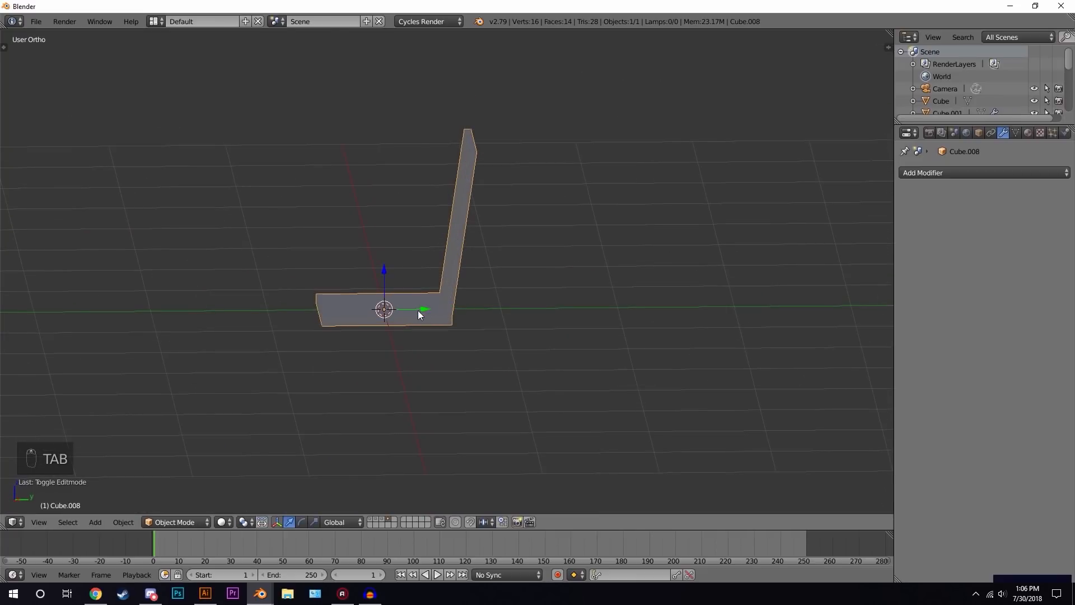
{"action": "key", "text": "shift+a"}
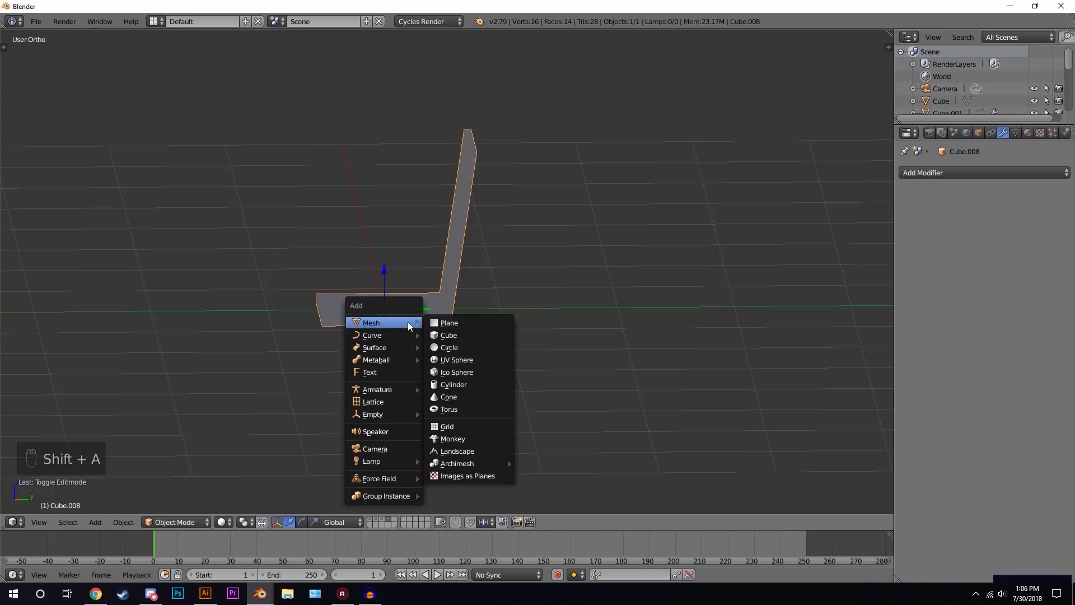
{"action": "left_click", "coordinate": [448, 384]}
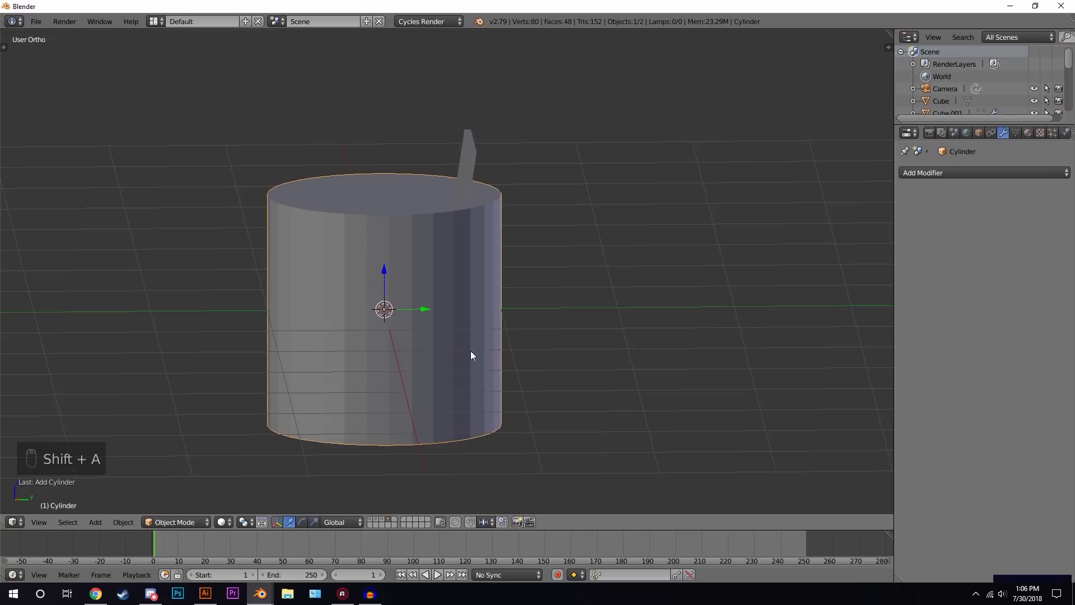
{"action": "key", "text": "s"}
{"action": "left_click", "coordinate": [403, 277]}
{"action": "key", "text": "g"}
{"action": "key", "text": "z"}
{"action": "left_click", "coordinate": [404, 292]}
{"action": "middle_click_drag", "start_coordinate": [438, 356], "coordinate": [592, 299]}
{"action": "key", "text": "s"}
{"action": "left_click", "coordinate": [496, 321]}
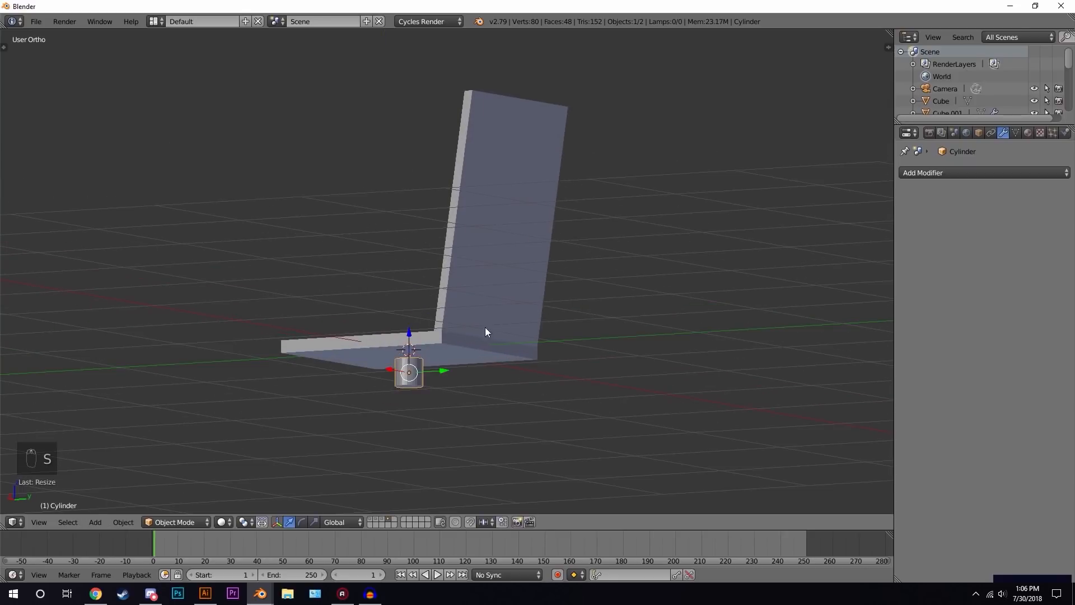
- In front wireframe view, select the cylinder's bottom vertices and lower them along Z to lengthen the stem
{"action": "key", "text": "KP_1"}
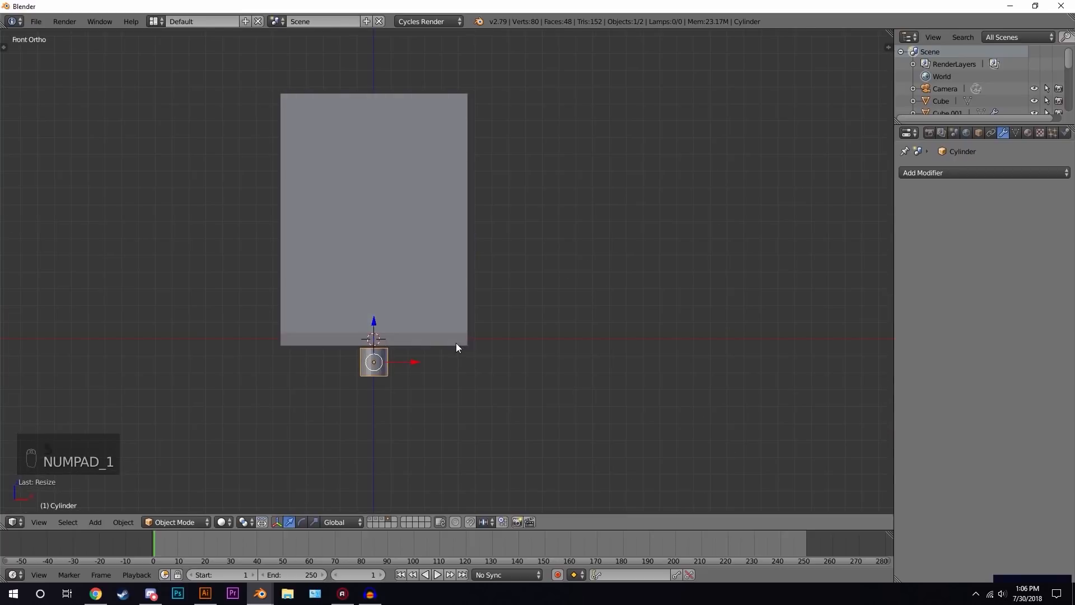
{"action": "key", "text": "Tab"}
{"action": "scroll", "coordinate": [416, 357], "scroll_direction": "up", "scroll_amount": 3}
{"action": "middle_click_drag", "start_coordinate": [374, 393], "coordinate": [482, 271], "text": "shift"}
{"action": "scroll", "coordinate": [482, 271], "scroll_direction": "up", "scroll_amount": 2}
{"action": "key", "text": "Tab"}
{"action": "left_click_drag", "start_coordinate": [420, 274], "coordinate": [426, 262]}
{"action": "key", "text": "z"}
{"action": "key", "text": "Tab"}
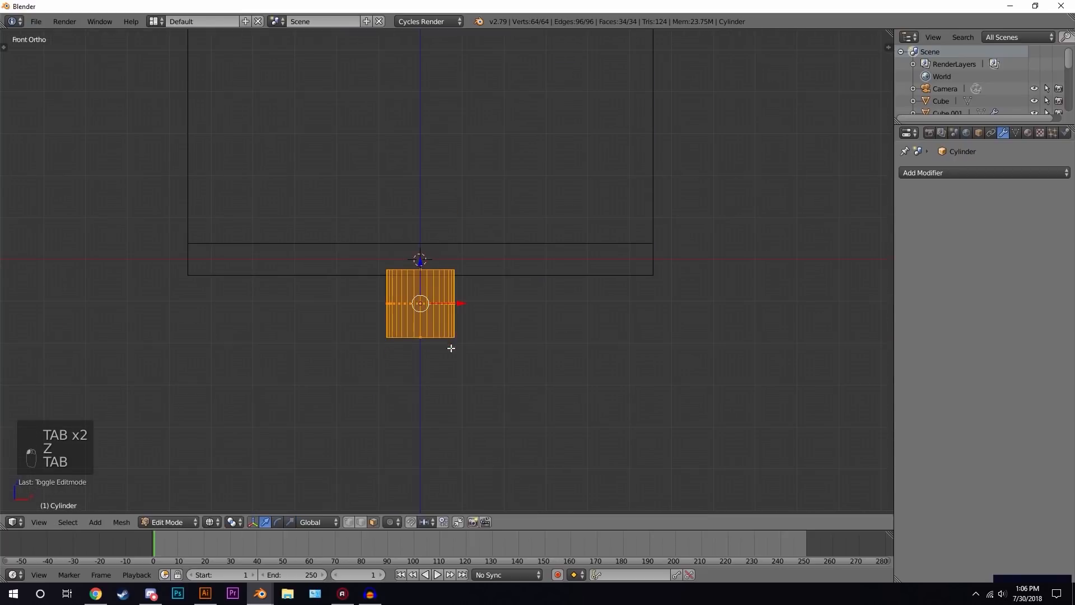
{"action": "right_click", "coordinate": [423, 338]}
{"action": "middle_click_drag", "start_coordinate": [455, 349], "coordinate": [461, 240], "text": "shift"}
{"action": "key", "text": "g"}
{"action": "key", "text": "z"}
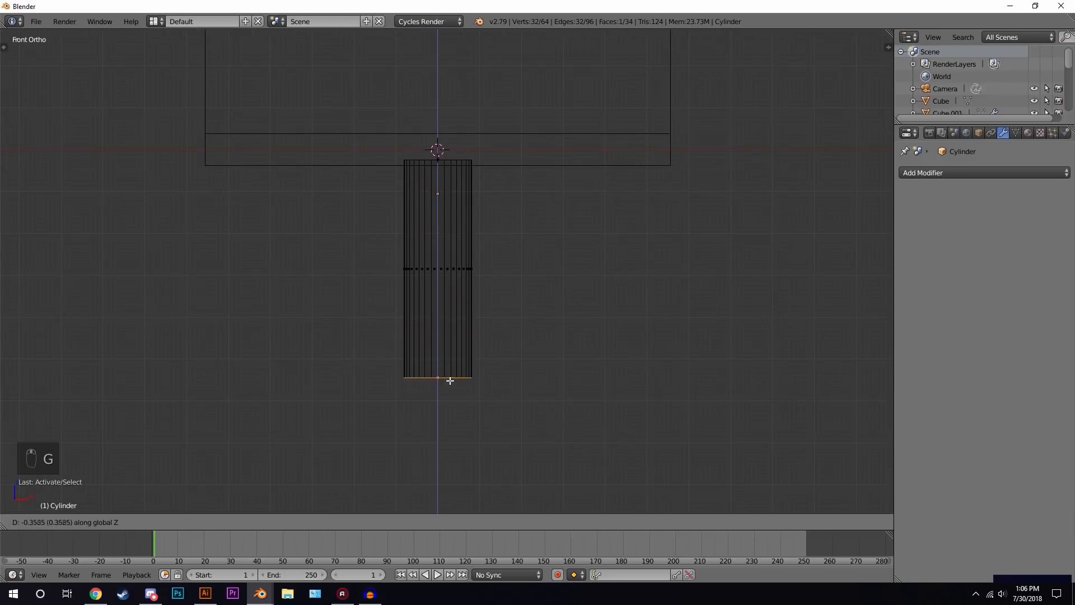
{"action": "left_click", "coordinate": [450, 381]}
- Extrude the stem's bottom ring, scale it outward and move it down to flare the base
{"action": "middle_click_drag", "start_coordinate": [463, 372], "coordinate": [449, 248], "text": "shift"}
{"action": "key", "text": "e"}
{"action": "right_click", "coordinate": [454, 294]}
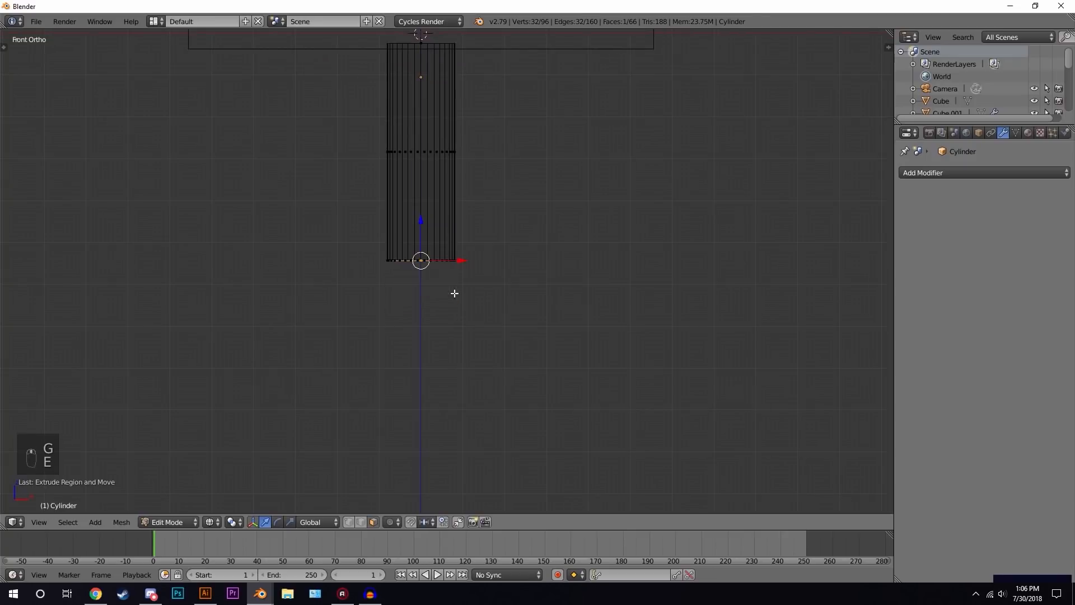
{"action": "key", "text": "s"}
{"action": "left_click", "coordinate": [552, 254]}
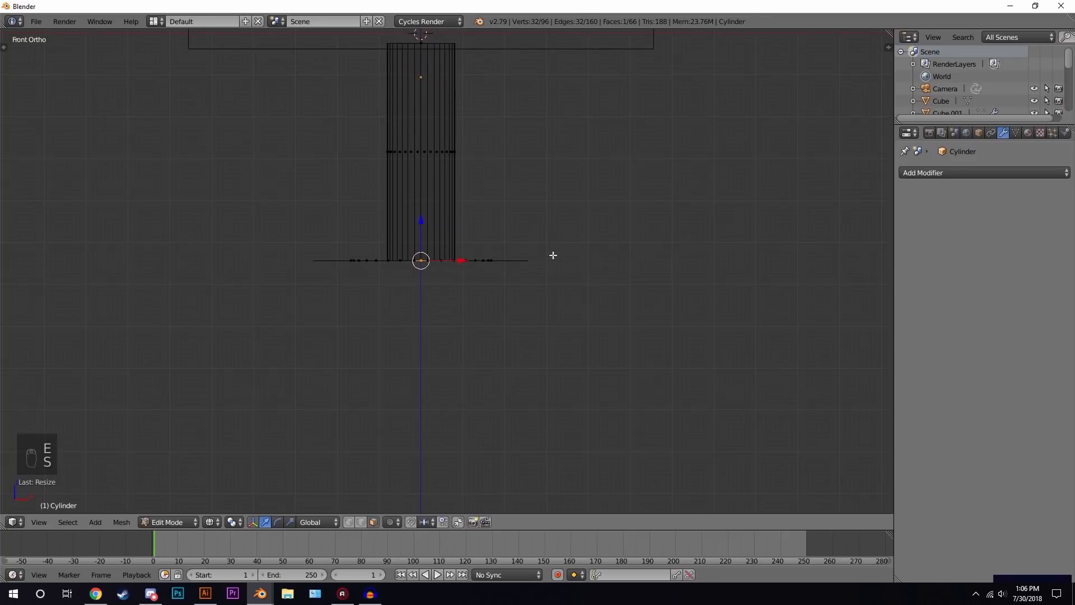
{"action": "key", "text": "g"}
{"action": "key", "text": "z"}
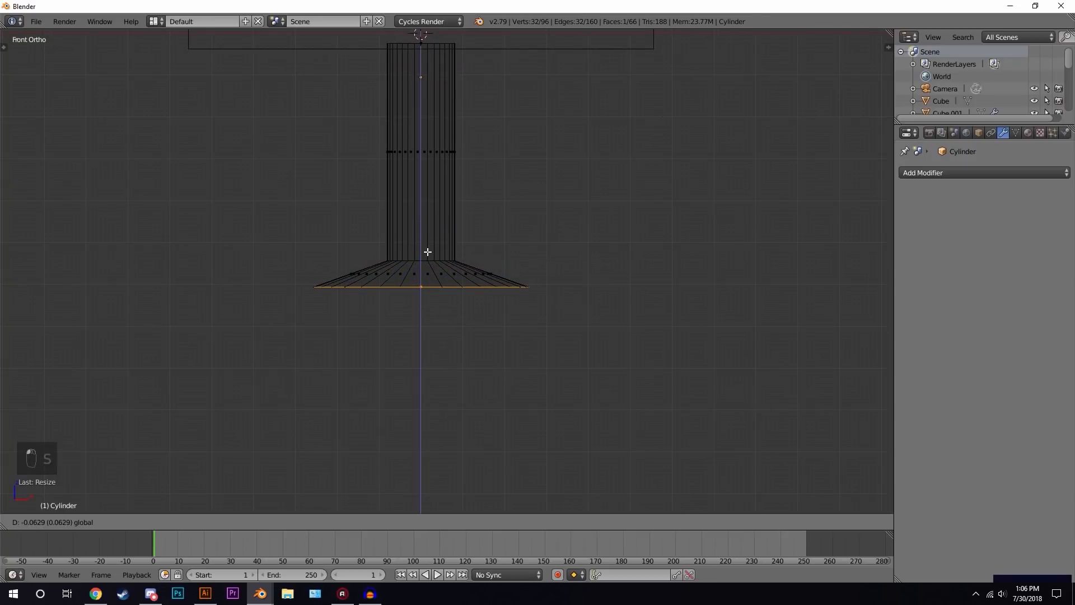
{"action": "left_click", "coordinate": [428, 253]}
- Extrude the flared base ring downward to give the base some thickness
{"action": "key", "text": "e"}
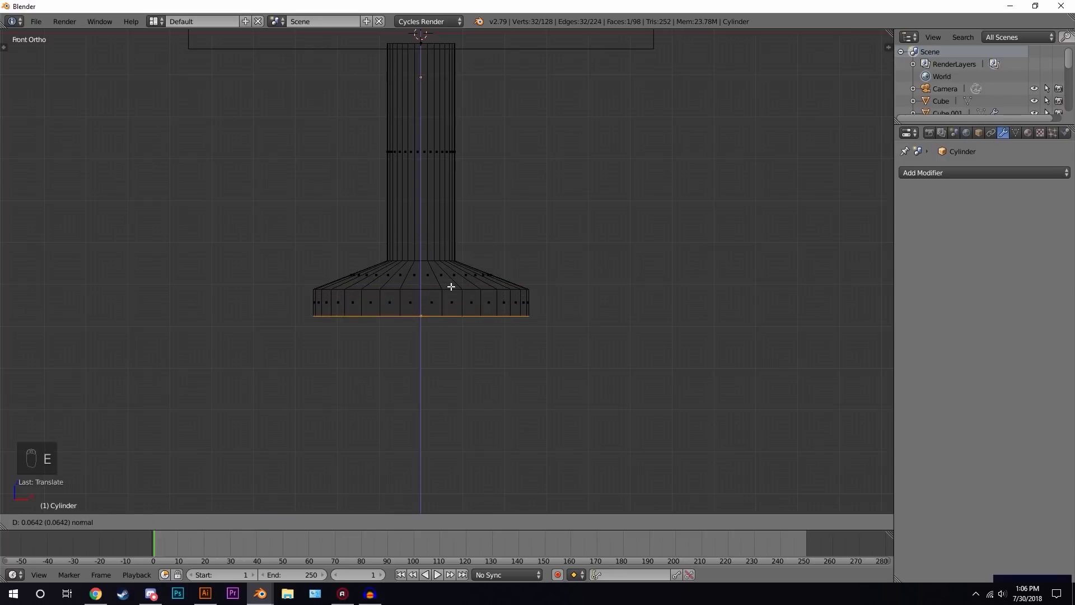
{"action": "left_click", "coordinate": [450, 286]}
{"action": "scroll", "coordinate": [455, 276], "scroll_direction": "down", "scroll_amount": 4}
{"action": "key", "text": "z"}
{"action": "mouse_move", "coordinate": [456, 276]}
{"action": "middle_mouse_down"}
{"action": "mouse_move", "coordinate": [380, 299]}
{"action": "mouse_move", "coordinate": [292, 268]}
{"action": "mouse_move", "coordinate": [346, 291]}
{"action": "mouse_move", "coordinate": [446, 298]}
{"action": "middle_mouse_up"}
{"action": "scroll", "coordinate": [380, 299], "scroll_direction": "down", "scroll_amount": 2}
{"action": "key", "text": "Tab"}
{"action": "key", "text": "Tab"}
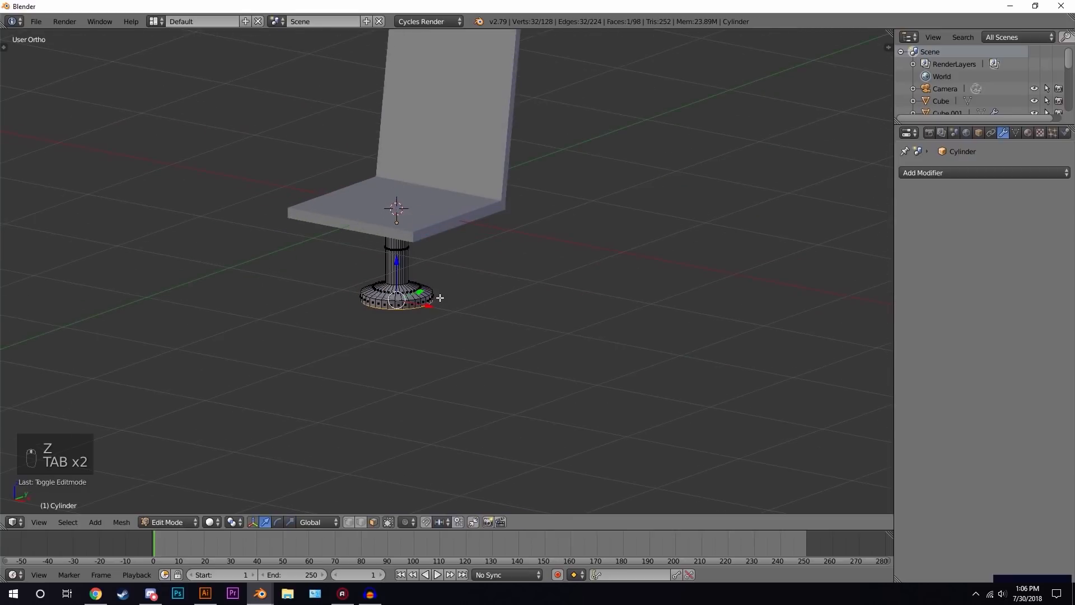
- Loop-select the base's outer side faces and apply Checker Deselect to keep alternate faces
{"action": "scroll", "coordinate": [358, 319], "scroll_direction": "up", "scroll_amount": 3}
{"action": "middle_click_drag", "start_coordinate": [357, 319], "coordinate": [469, 332], "text": "shift"}
{"action": "scroll", "coordinate": [469, 316], "scroll_direction": "up", "scroll_amount": 1}
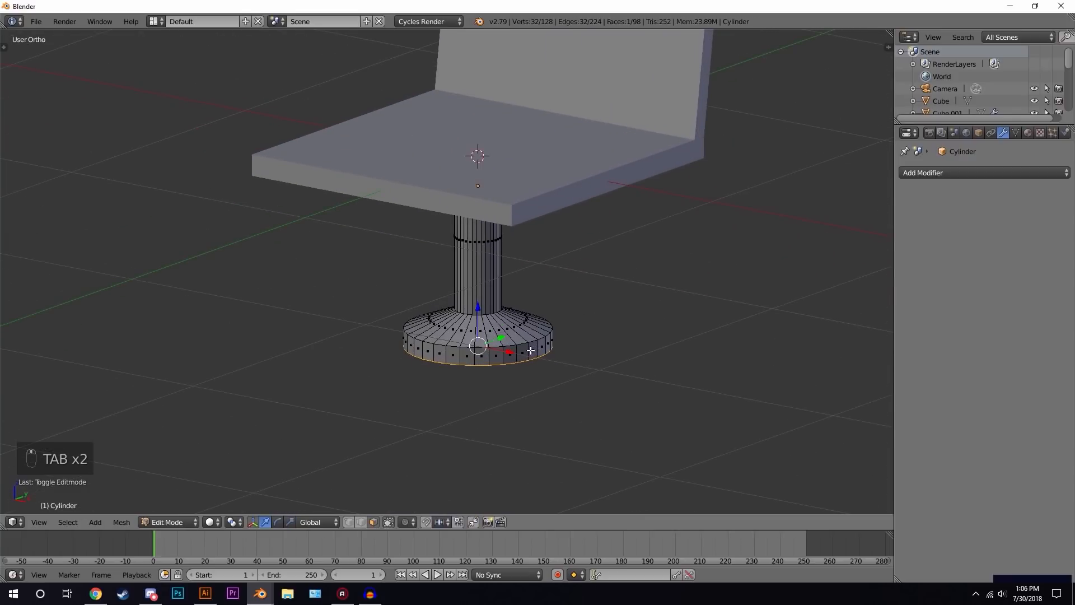
{"action": "right_click", "coordinate": [530, 350], "text": "alt"}
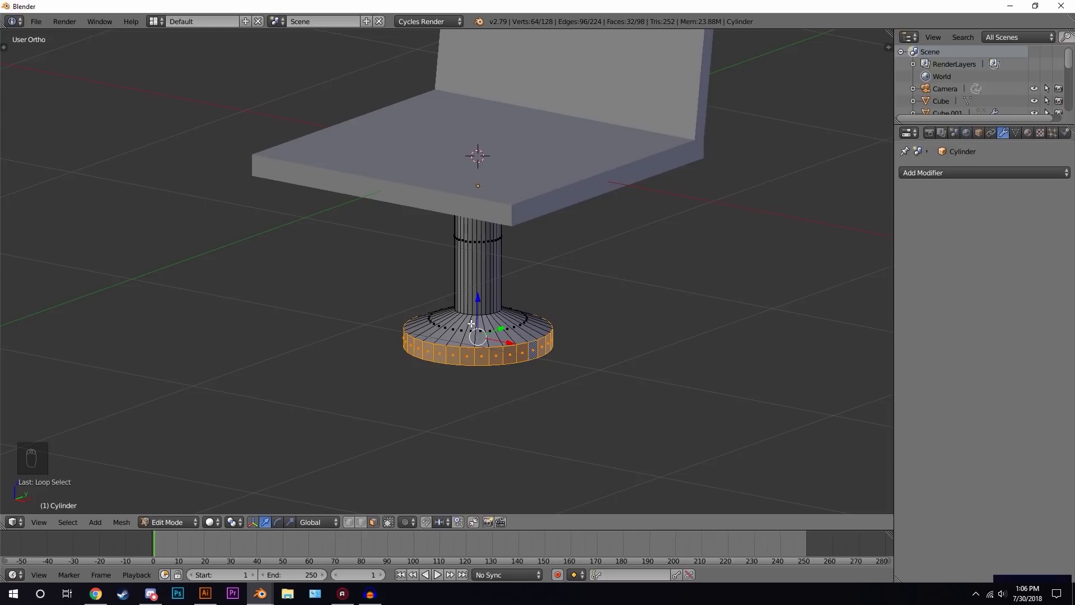
{"action": "left_click", "coordinate": [67, 521]}
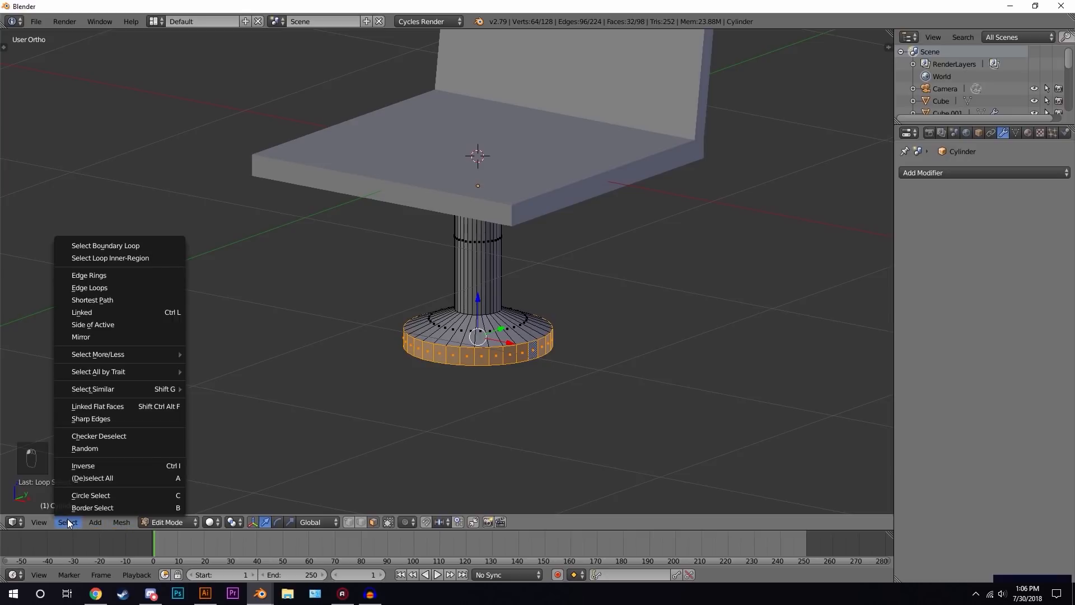
{"action": "left_click", "coordinate": [125, 435]}
- In top wireframe view, deselect more side faces so eight evenly spaced faces remain selected
{"action": "middle_click_drag", "start_coordinate": [569, 324], "coordinate": [609, 345]}
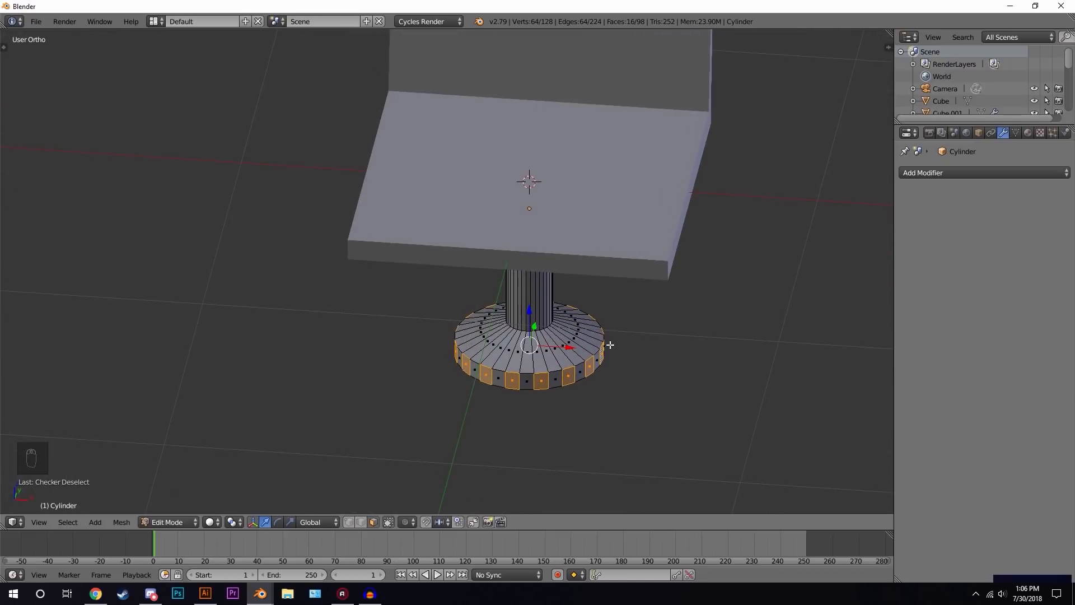
{"action": "key", "text": "KP_7"}
{"action": "key", "text": "z"}
{"action": "scroll", "coordinate": [601, 331], "scroll_direction": "up", "scroll_amount": 3}
{"action": "middle_click_drag", "start_coordinate": [633, 324], "coordinate": [525, 292], "text": "shift"}
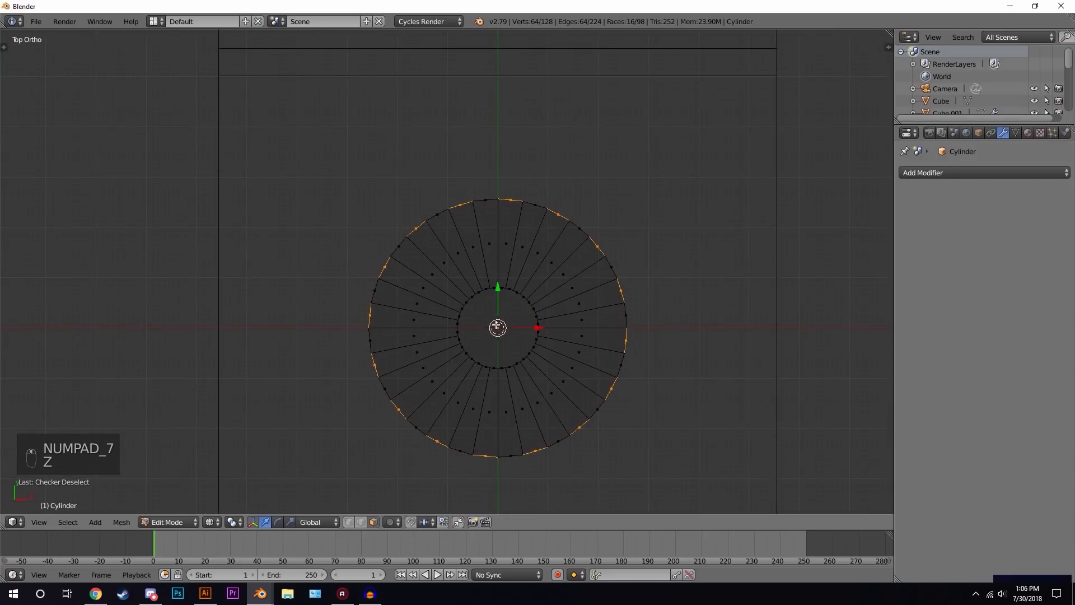
{"action": "mouse_move", "coordinate": [367, 312]}
{"action": "middle_mouse_down"}
{"action": "mouse_move", "coordinate": [408, 233]}
{"action": "mouse_move", "coordinate": [527, 203]}
{"action": "mouse_move", "coordinate": [586, 247]}
{"action": "mouse_move", "coordinate": [626, 354]}
{"action": "mouse_move", "coordinate": [579, 430]}
{"action": "mouse_move", "coordinate": [489, 446]}
{"action": "mouse_move", "coordinate": [387, 409]}
{"action": "middle_mouse_up"}
{"action": "right_click", "coordinate": [584, 321]}
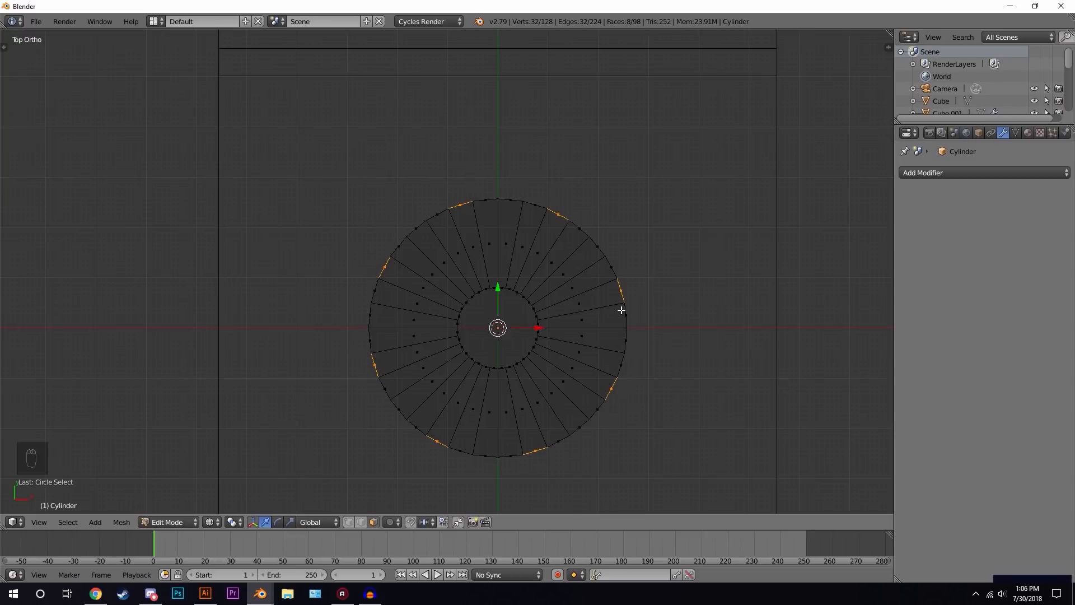
- Extrude the eight selected faces and scale them outward about 1.78, excluding Z, to form the chair legs
{"action": "middle_click_drag", "start_coordinate": [697, 359], "coordinate": [658, 319], "text": "shift"}
{"action": "scroll", "coordinate": [666, 303], "scroll_direction": "up", "scroll_amount": 1}
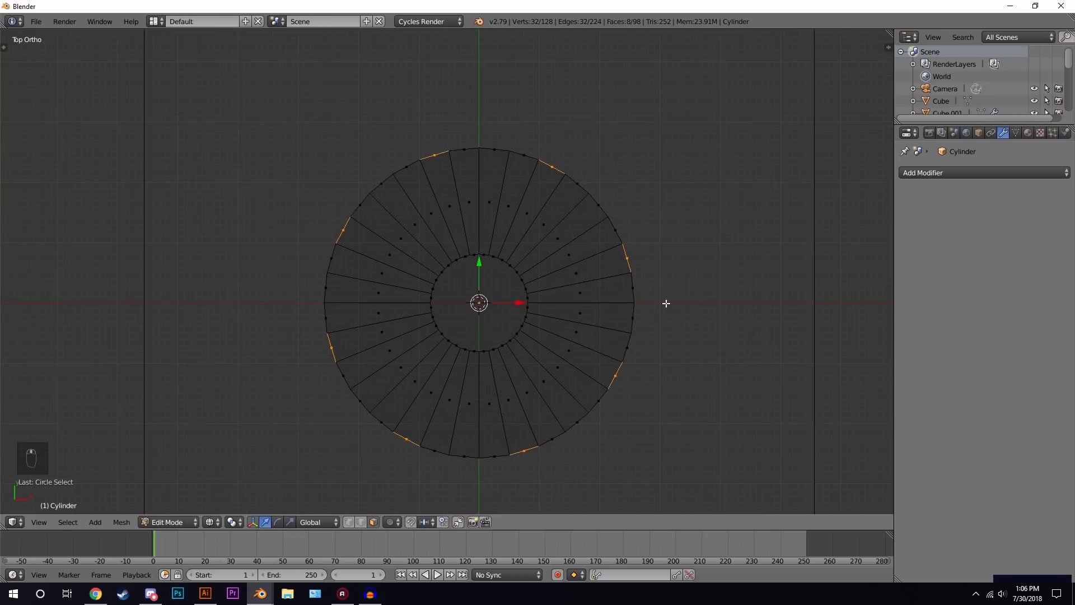
{"action": "key", "text": "e"}
{"action": "right_click", "coordinate": [692, 279]}
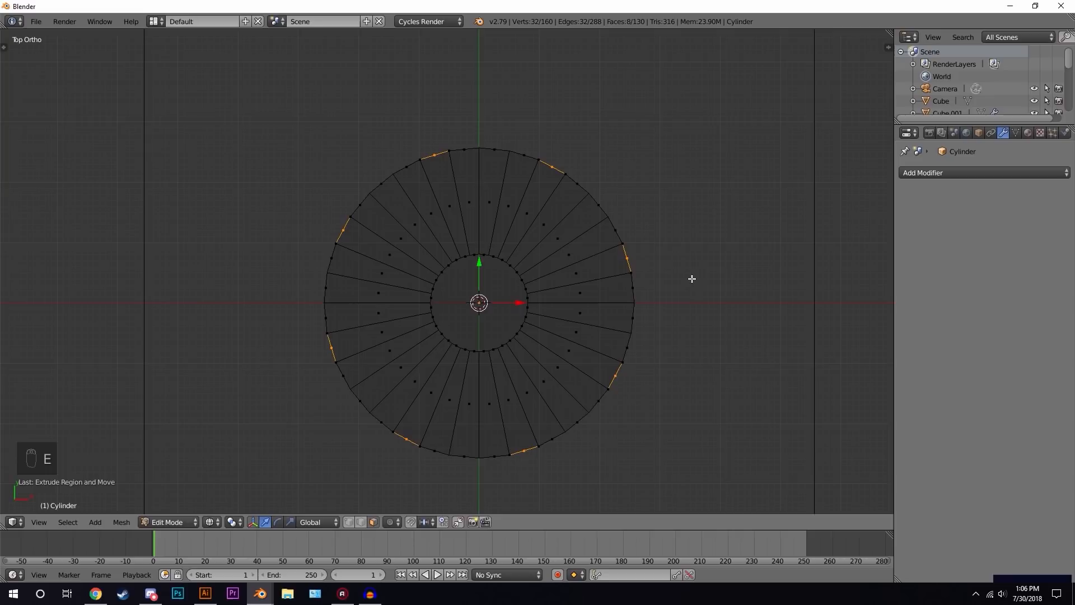
{"action": "key", "text": "s"}
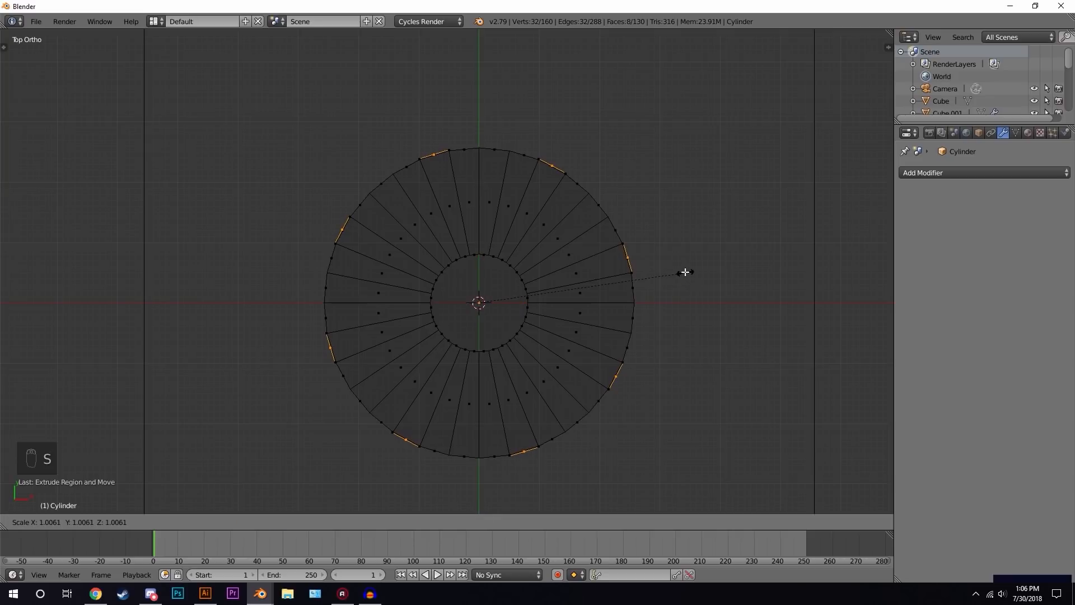
{"action": "key", "text": "shift+z"}
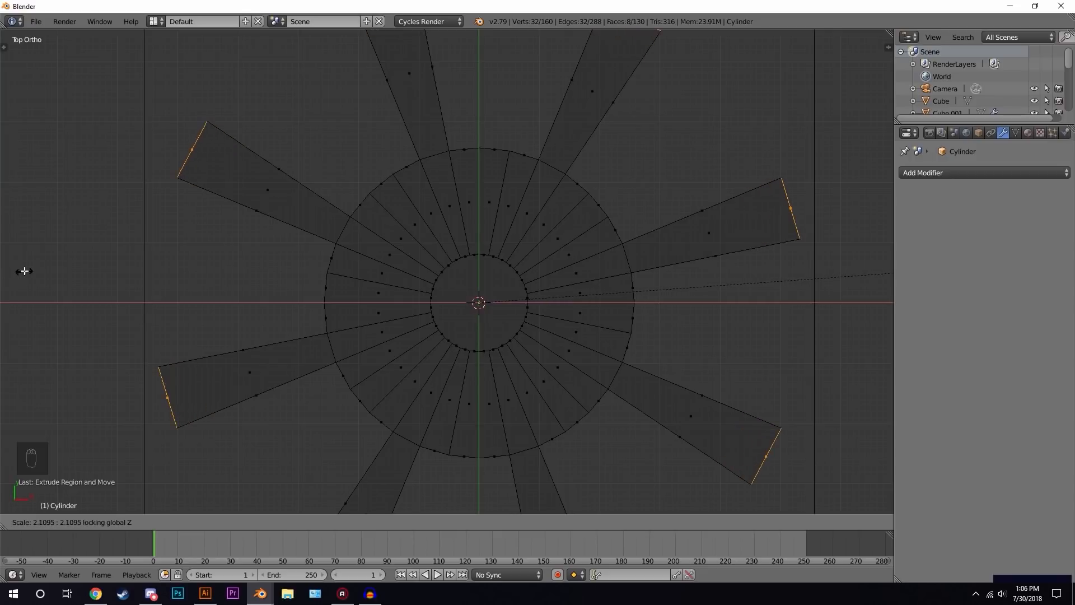
{"action": "left_click", "coordinate": [848, 272]}
- Set the pivot point to Individual Origins and scale the selected leg-end faces down slightly, about 0.97
{"action": "scroll", "coordinate": [609, 312], "scroll_direction": "down", "scroll_amount": 3}
{"action": "middle_click_drag", "start_coordinate": [609, 311], "coordinate": [590, 233]}
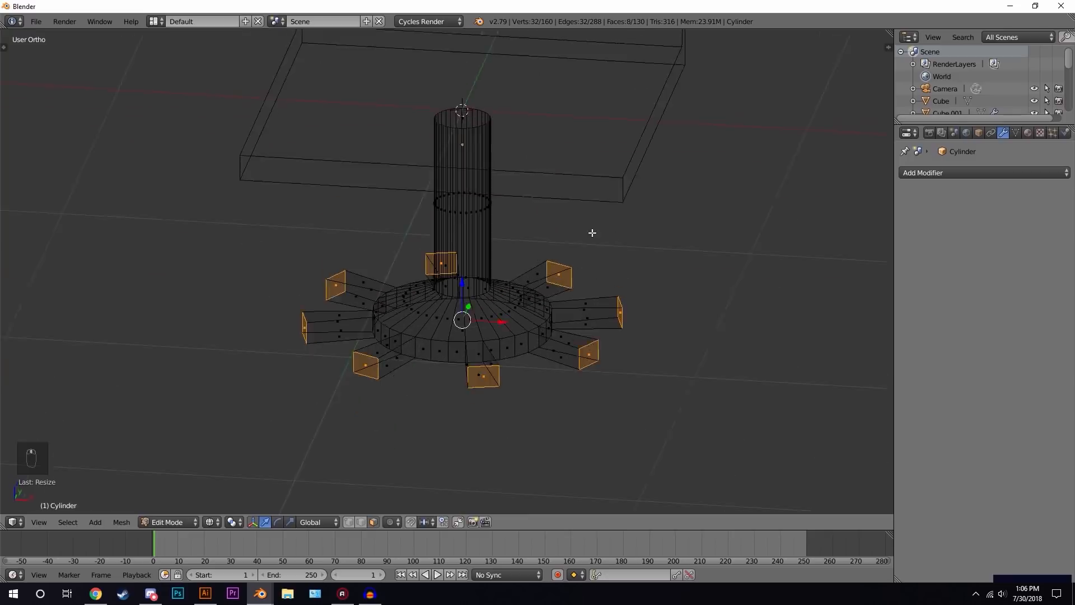
{"action": "scroll", "coordinate": [590, 233], "scroll_direction": "up", "scroll_amount": 2}
{"action": "left_click", "coordinate": [232, 522]}
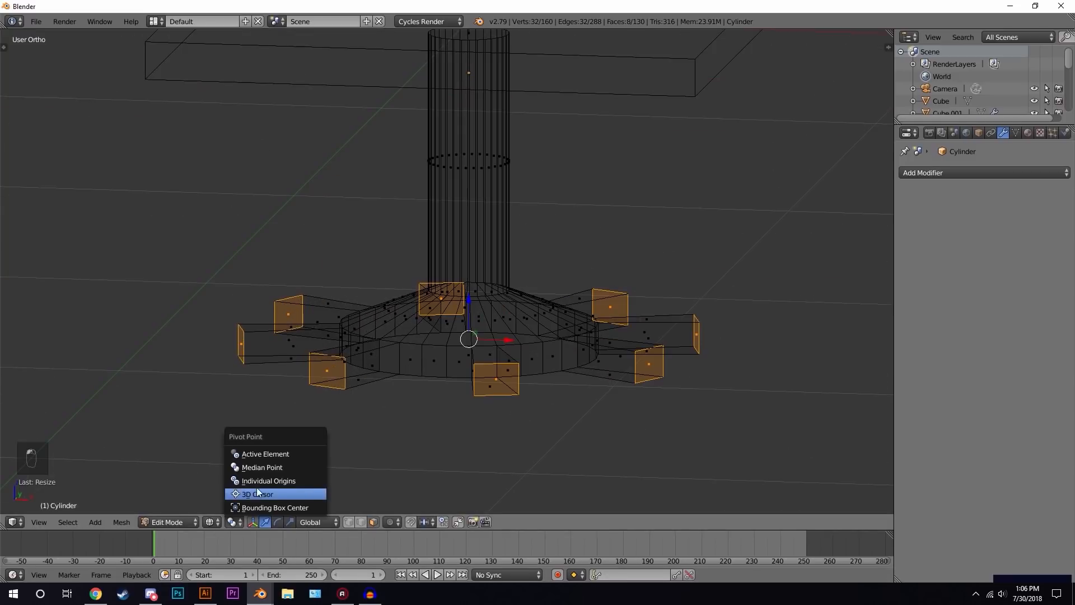
{"action": "left_click", "coordinate": [263, 483]}
{"action": "key", "text": "s"}
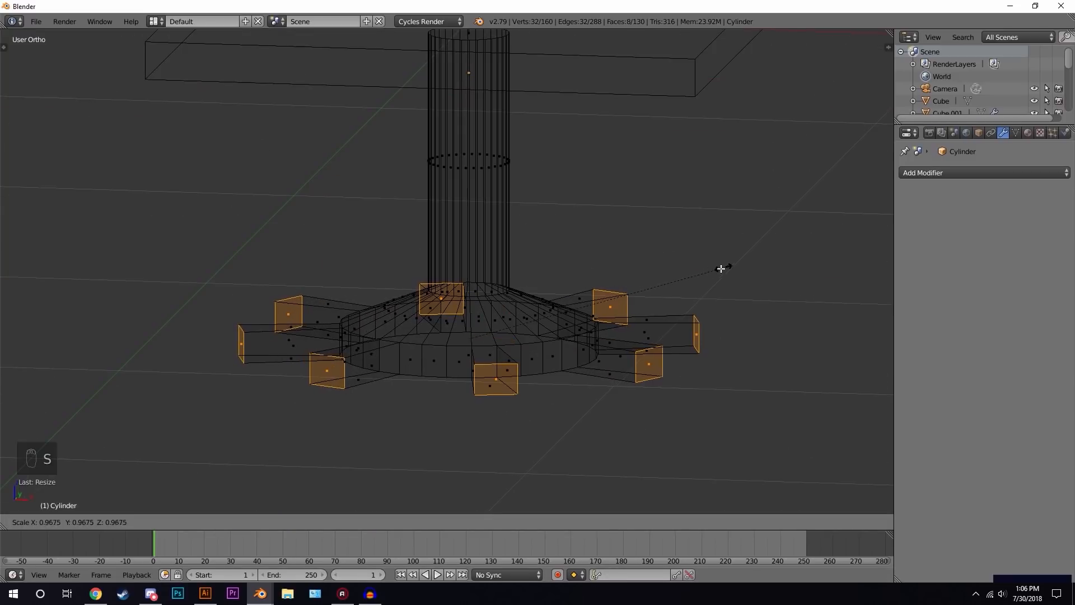
{"action": "left_click", "coordinate": [612, 306]}
- Leave Edit Mode and add a new cylinder mesh for a caster wheel
{"action": "key", "text": "z"}
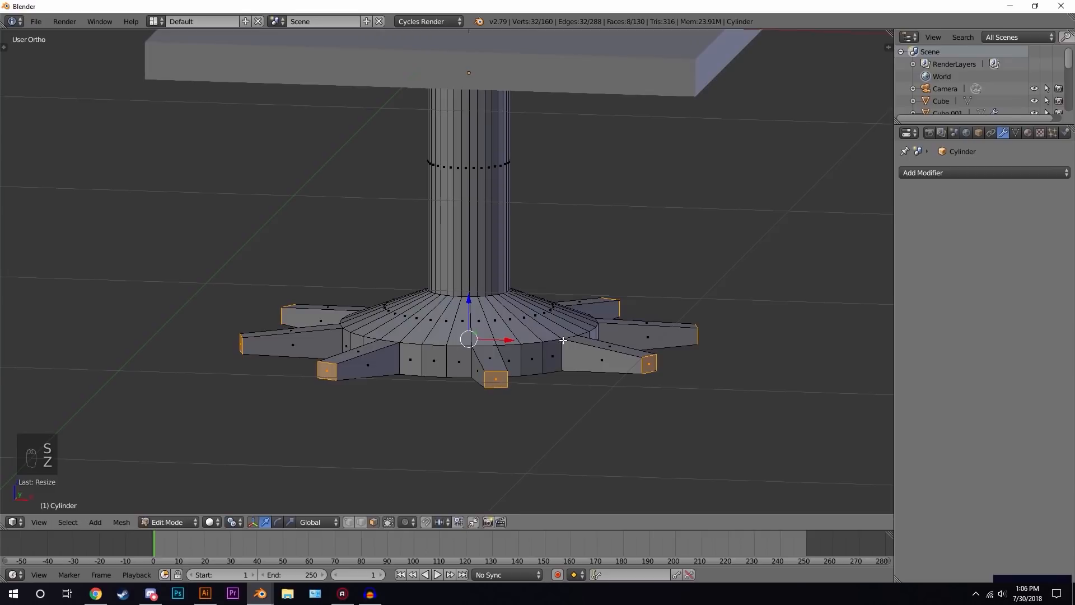
{"action": "left_click_drag", "start_coordinate": [472, 299], "coordinate": [469, 347]}
{"action": "key", "text": "Tab"}
{"action": "scroll", "coordinate": [581, 351], "scroll_direction": "down", "scroll_amount": 5}
{"action": "middle_click_drag", "start_coordinate": [582, 350], "coordinate": [526, 322]}
{"action": "scroll", "coordinate": [549, 355], "scroll_direction": "up", "scroll_amount": 2}
{"action": "scroll", "coordinate": [526, 316], "scroll_direction": "up", "scroll_amount": 1}
{"action": "key", "text": "shift+a"}
{"action": "mouse_move", "coordinate": [489, 245]}
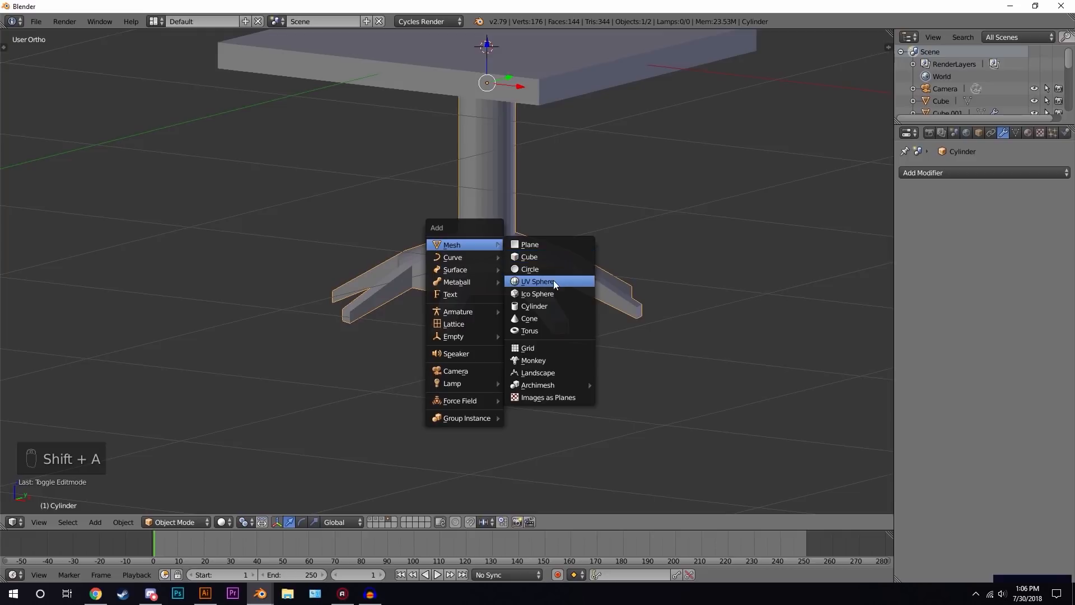
{"action": "left_click", "coordinate": [542, 306]}
- In right view, rotate the new cylinder onto its side
{"action": "scroll", "coordinate": [556, 289], "scroll_direction": "down", "scroll_amount": 3}
{"action": "key", "text": "KP_3"}
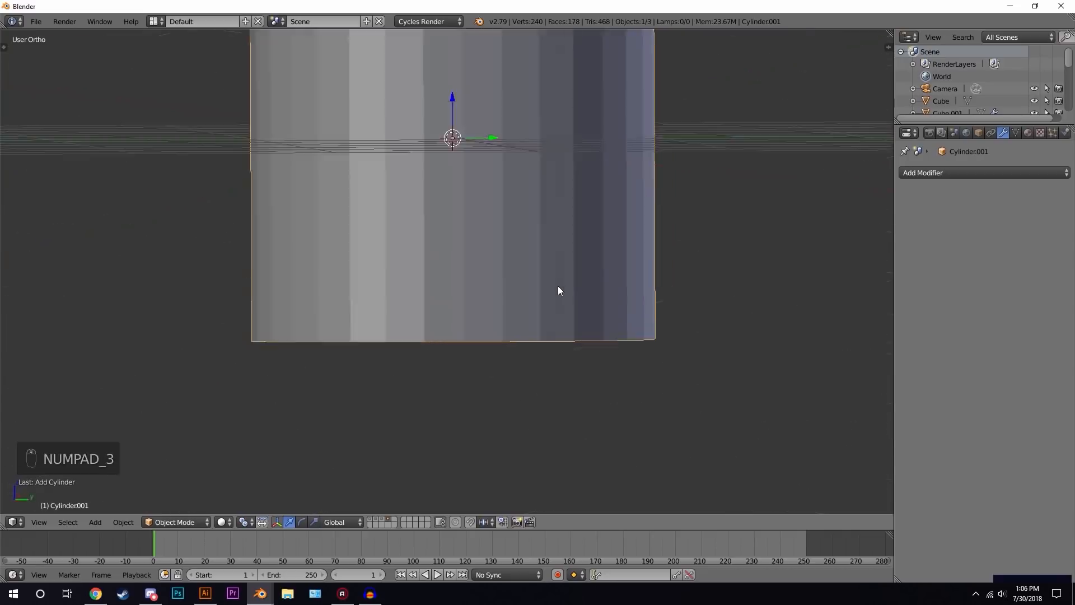
{"action": "key", "text": "r"}
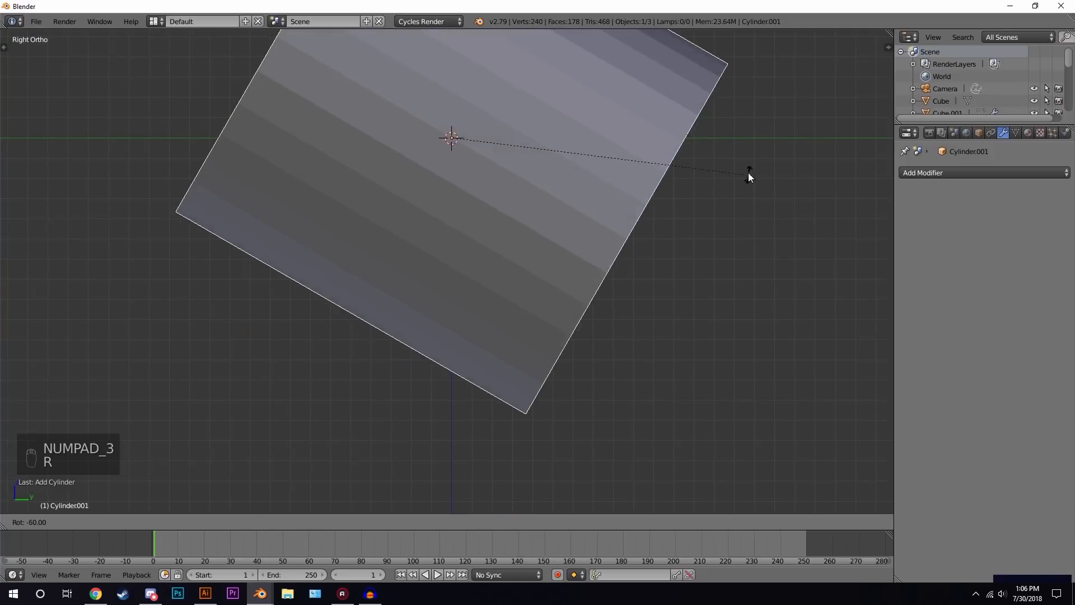
{"action": "left_click", "coordinate": [681, 504]}
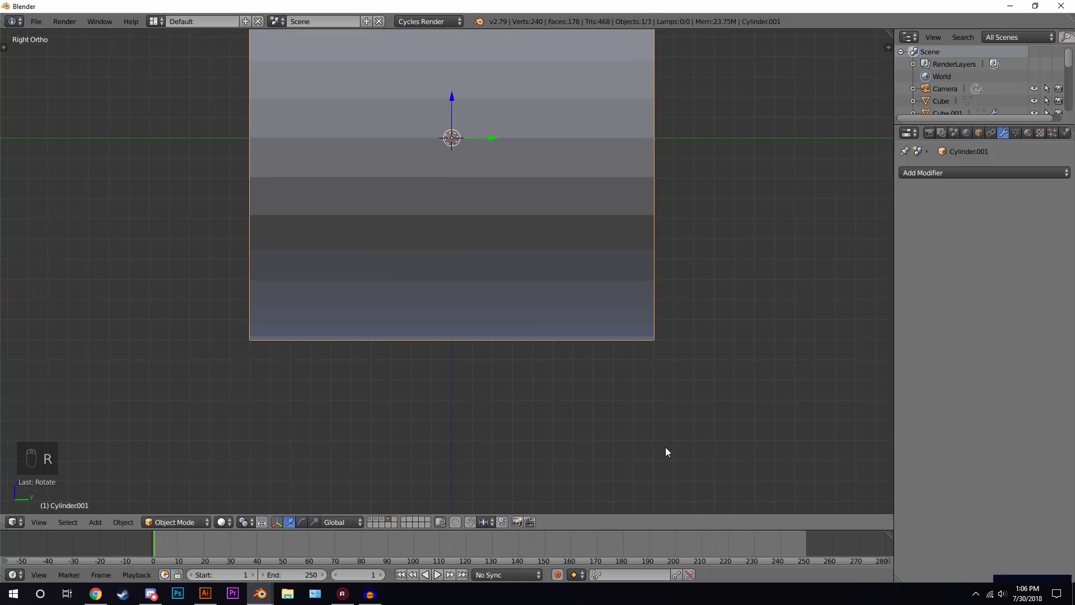
- Scale the cylinder down repeatedly to a small caster-wheel size
{"action": "key", "text": "s"}
{"action": "left_click", "coordinate": [533, 165]}
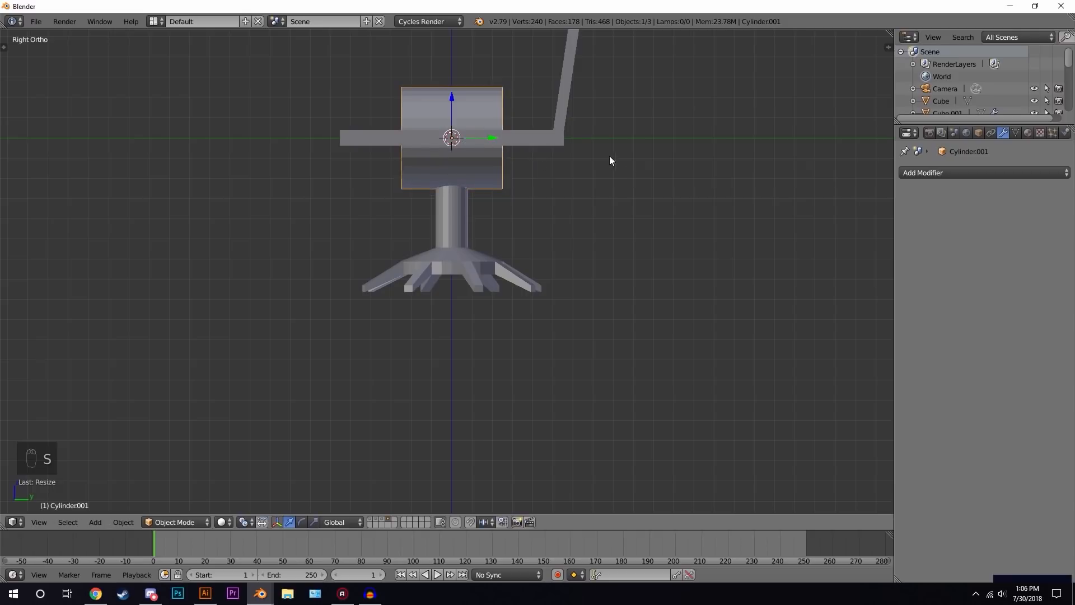
{"action": "key", "text": "s"}
{"action": "left_click", "coordinate": [527, 145]}
{"action": "key", "text": "s"}
{"action": "left_click", "coordinate": [487, 134]}
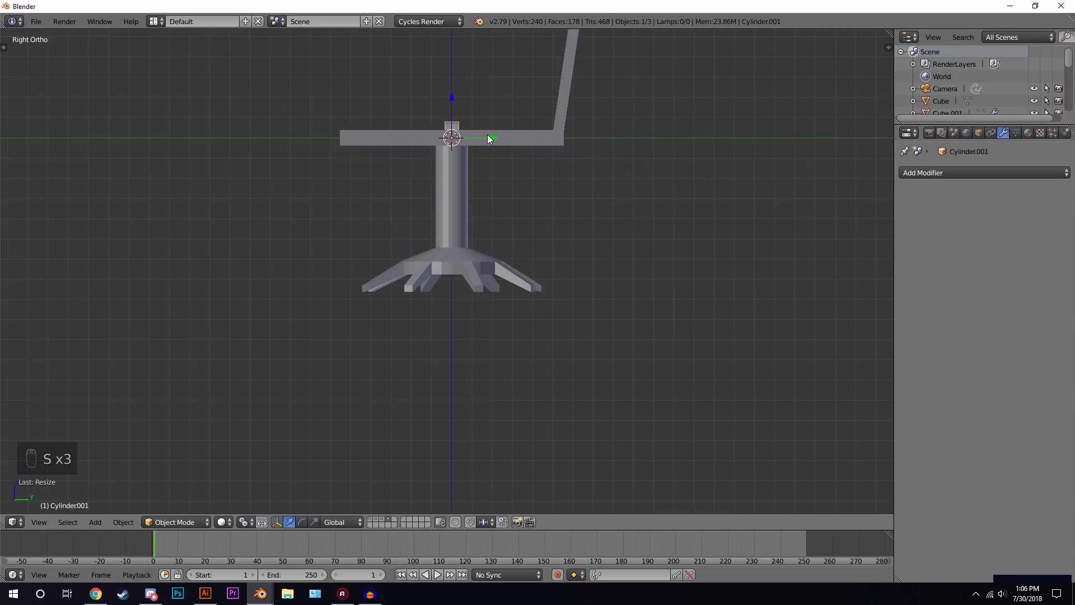
- In top view, shrink the wheel a bit more and move it under the end of one leg
{"action": "key", "text": "KP_7"}
{"action": "key", "text": "z"}
{"action": "scroll", "coordinate": [498, 222], "scroll_direction": "up", "scroll_amount": 5}
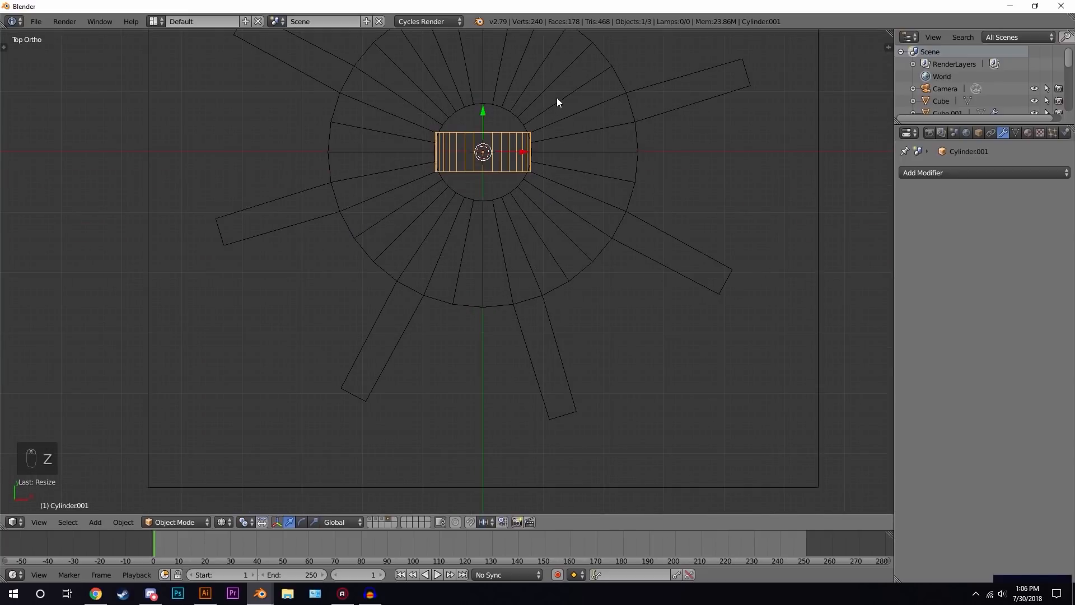
{"action": "key", "text": "s"}
{"action": "left_click", "coordinate": [531, 124]}
{"action": "key", "text": "g"}
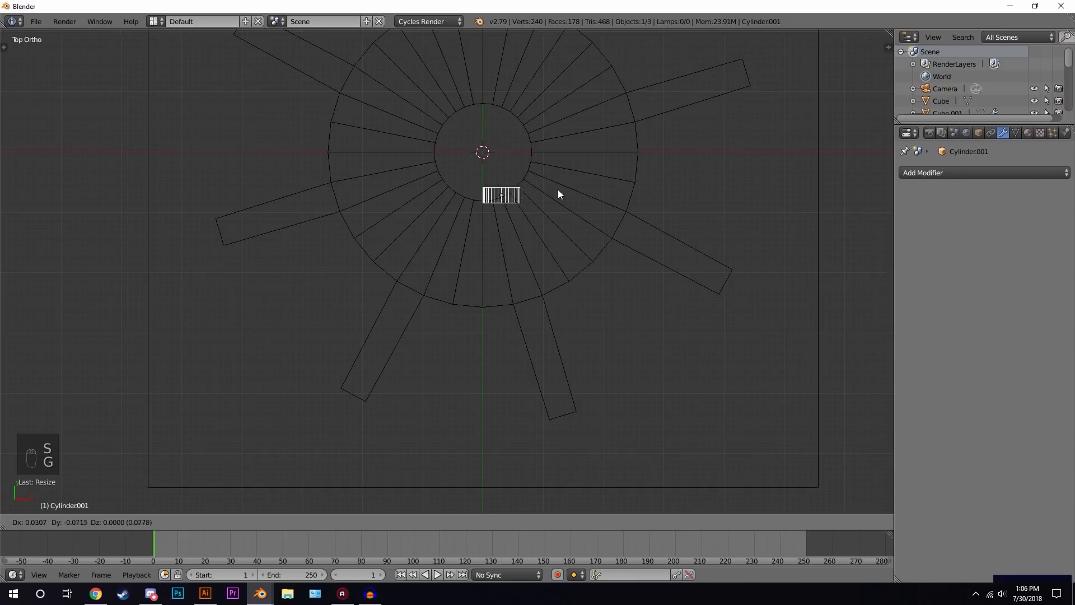
{"action": "left_click", "coordinate": [608, 371]}
- Rotate the wheel to line up with the leg and fine-tune its position
{"action": "key", "text": "r"}
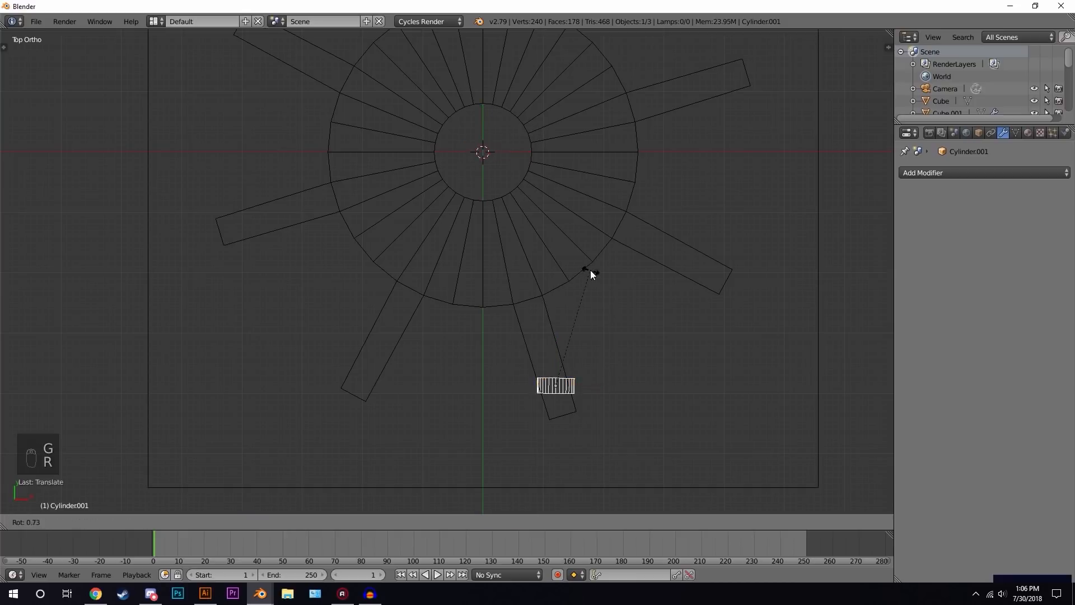
{"action": "left_click", "coordinate": [670, 377]}
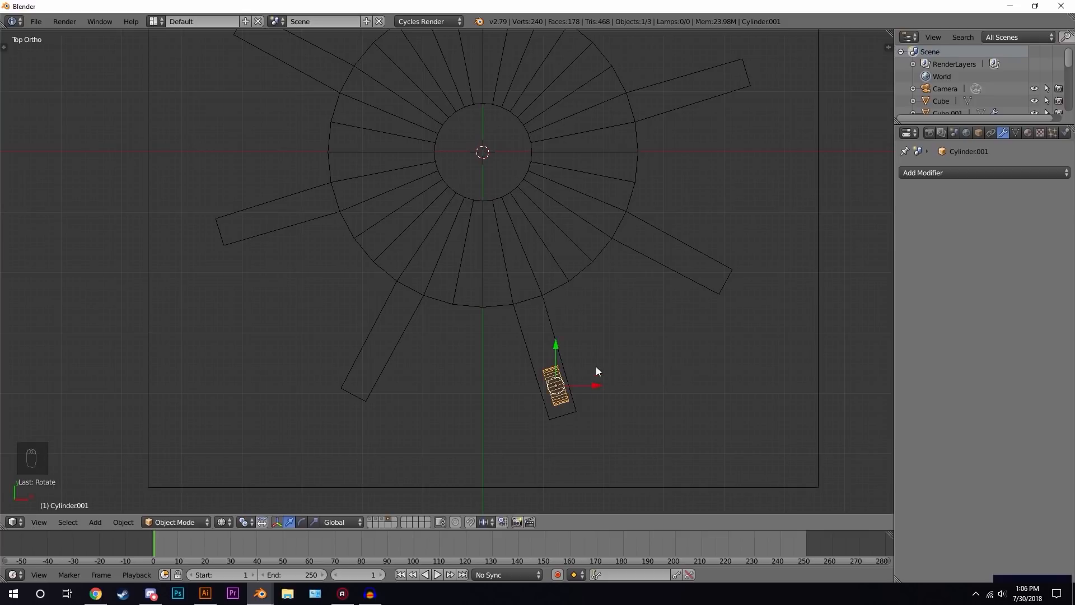
{"action": "scroll", "coordinate": [569, 238], "scroll_direction": "up", "scroll_amount": 5}
{"action": "key", "text": "g"}
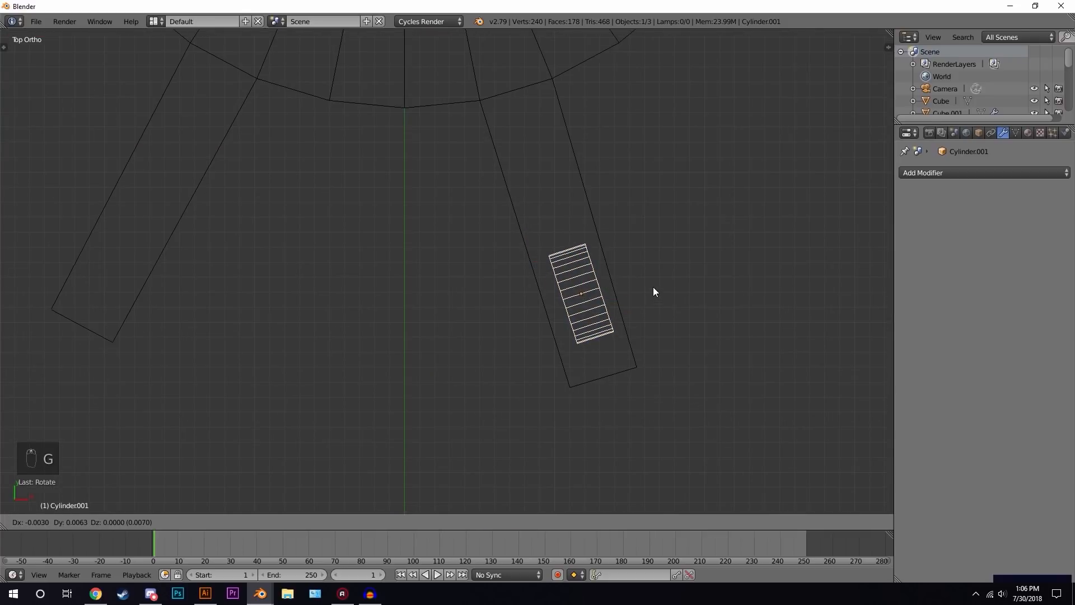
{"action": "left_click", "coordinate": [653, 287]}
- Move the wheel down along Z so it sits beneath the leg's end
{"action": "scroll", "coordinate": [546, 346], "scroll_direction": "down", "scroll_amount": 1}
{"action": "middle_click_drag", "start_coordinate": [545, 347], "coordinate": [625, 222]}
{"action": "scroll", "coordinate": [625, 222], "scroll_direction": "down", "scroll_amount": 4}
{"action": "key", "text": "g"}
{"action": "key", "text": "z"}
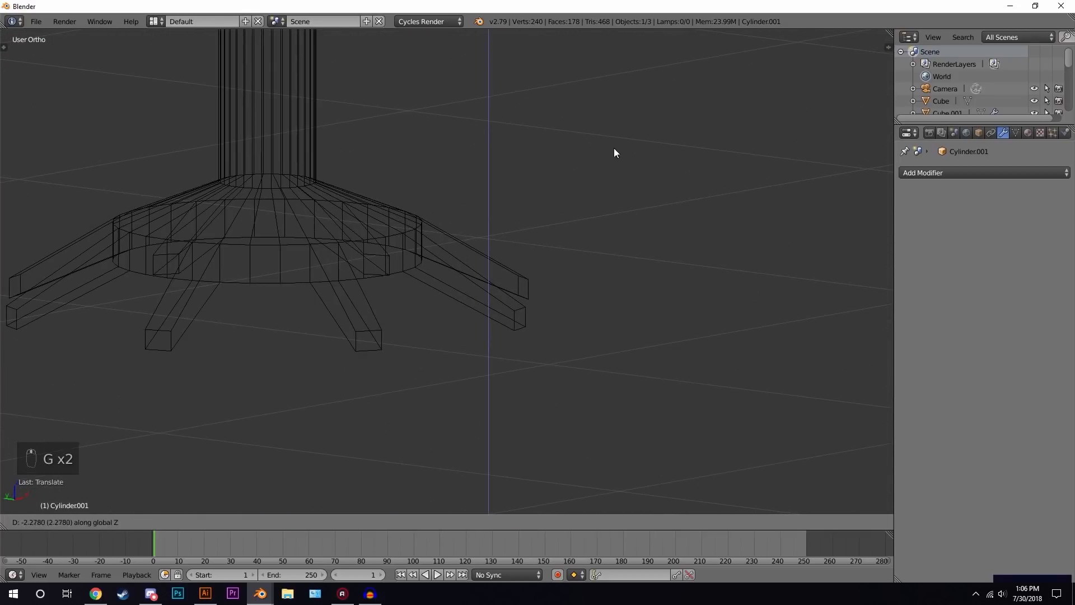
{"action": "left_click", "coordinate": [587, 307]}
{"action": "scroll", "coordinate": [552, 258], "scroll_direction": "down", "scroll_amount": 7}
{"action": "key", "text": "g"}
{"action": "middle_click", "coordinate": [542, 277]}
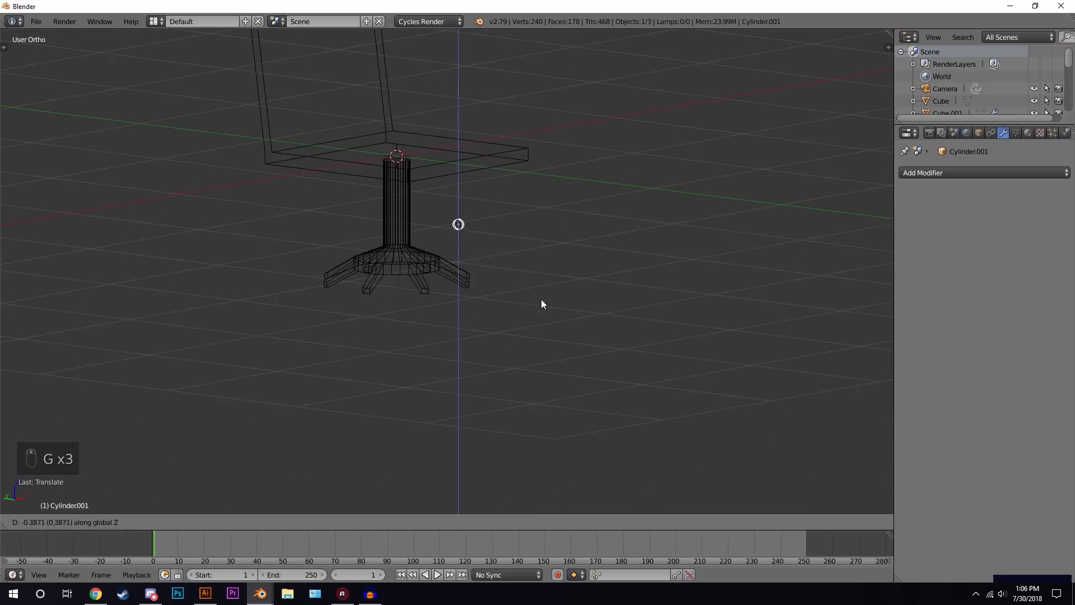
{"action": "left_click", "coordinate": [542, 357]}
{"action": "scroll", "coordinate": [563, 333], "scroll_direction": "up", "scroll_amount": 4}
{"action": "key", "text": "z"}
{"action": "scroll", "coordinate": [544, 315], "scroll_direction": "up", "scroll_amount": 2}
{"action": "left_click_drag", "start_coordinate": [495, 288], "coordinate": [490, 291]}
{"action": "middle_click_drag", "start_coordinate": [572, 363], "coordinate": [485, 388]}
{"action": "key", "text": "KP_7"}
{"action": "key", "text": "z"}
{"action": "scroll", "coordinate": [510, 344], "scroll_direction": "up", "scroll_amount": 3}
{"action": "middle_click_drag", "start_coordinate": [416, 169], "coordinate": [464, 396], "text": "shift"}
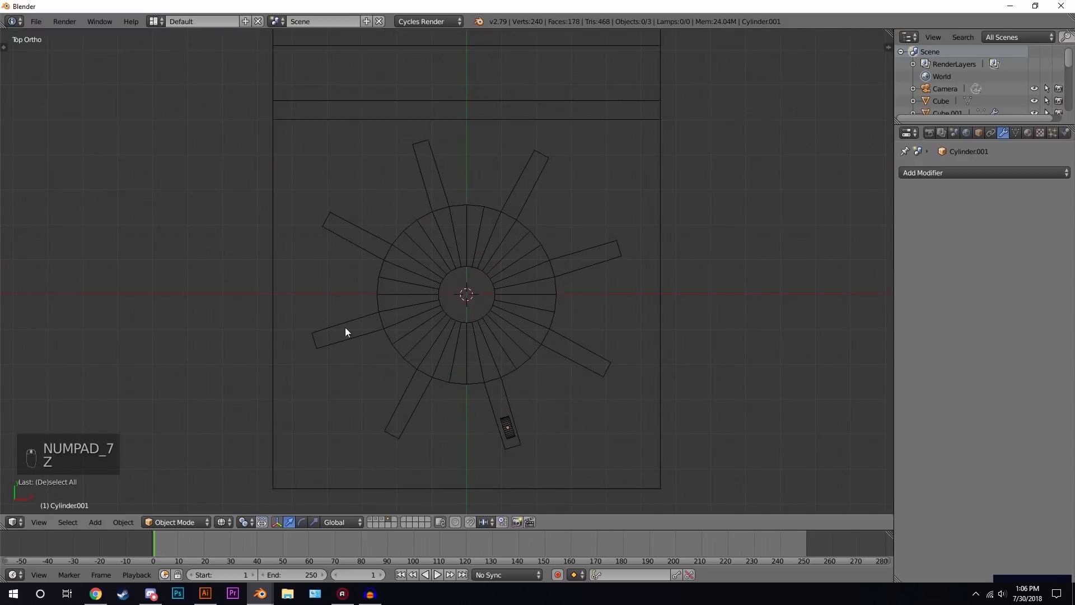
{"action": "scroll", "coordinate": [549, 400], "scroll_direction": "up", "scroll_amount": 2}
{"action": "right_click", "coordinate": [536, 492]}
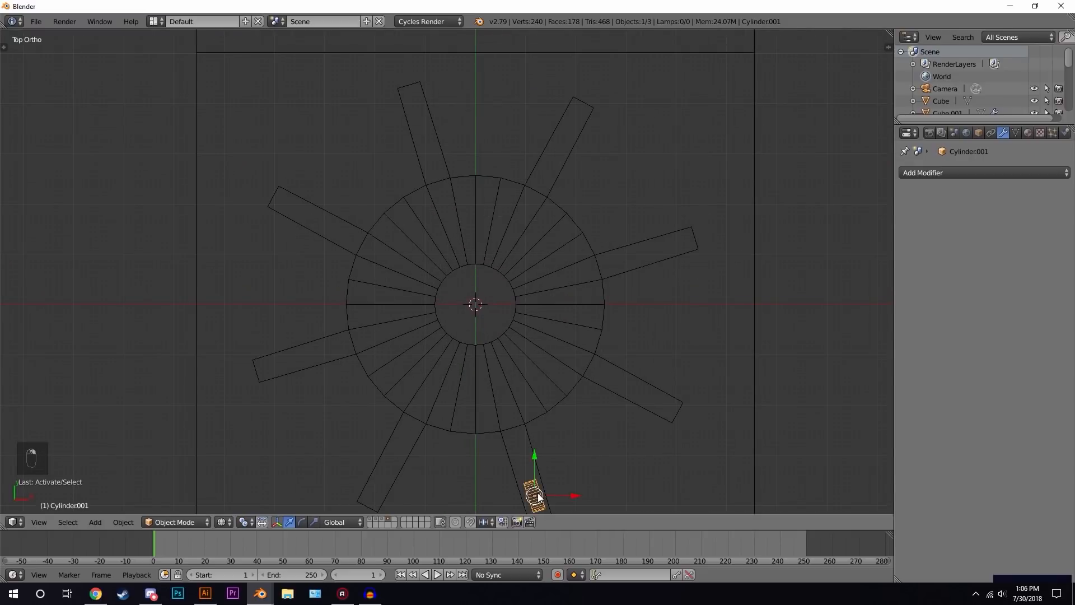
{"action": "key", "text": "shift+d"}
{"action": "key", "text": "r"}
{"action": "left_click", "coordinate": [502, 472]}
{"action": "key", "text": "x"}
{"action": "left_click", "coordinate": [494, 451]}
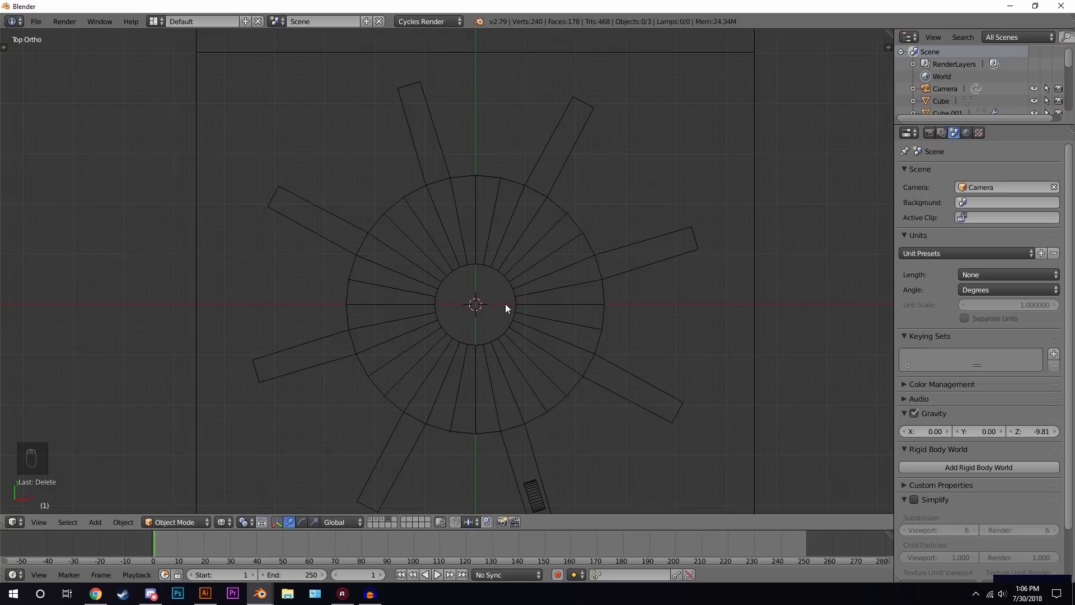
- Add an Empty at the center of the chair base and scale it to about 0.17
{"action": "key", "text": "shift+a"}
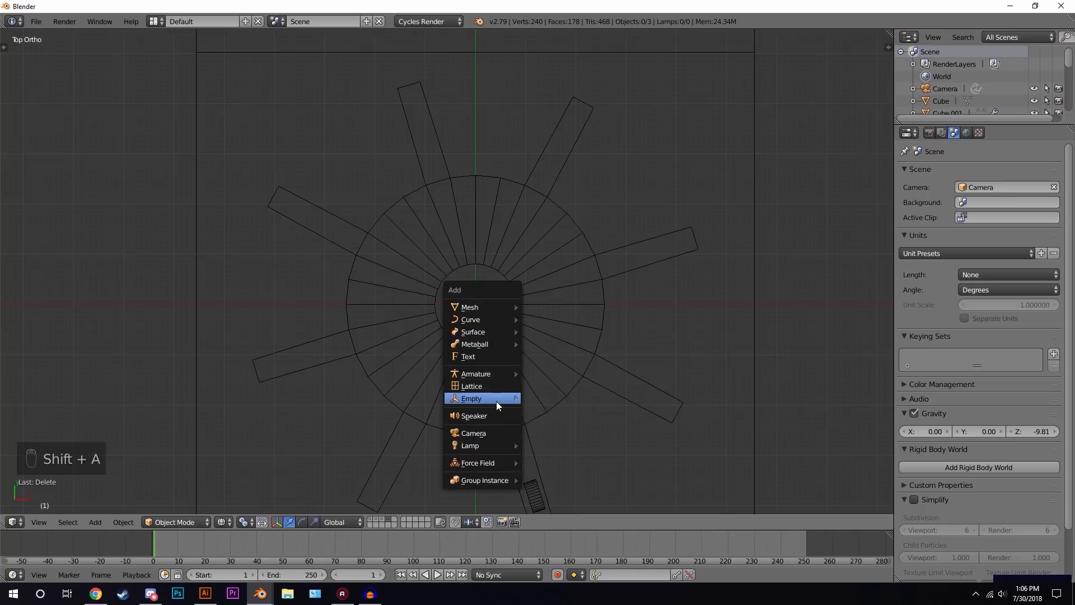
{"action": "mouse_move", "coordinate": [496, 398]}
{"action": "left_click", "coordinate": [544, 399]}
{"action": "middle_click_drag", "start_coordinate": [544, 399], "coordinate": [523, 288]}
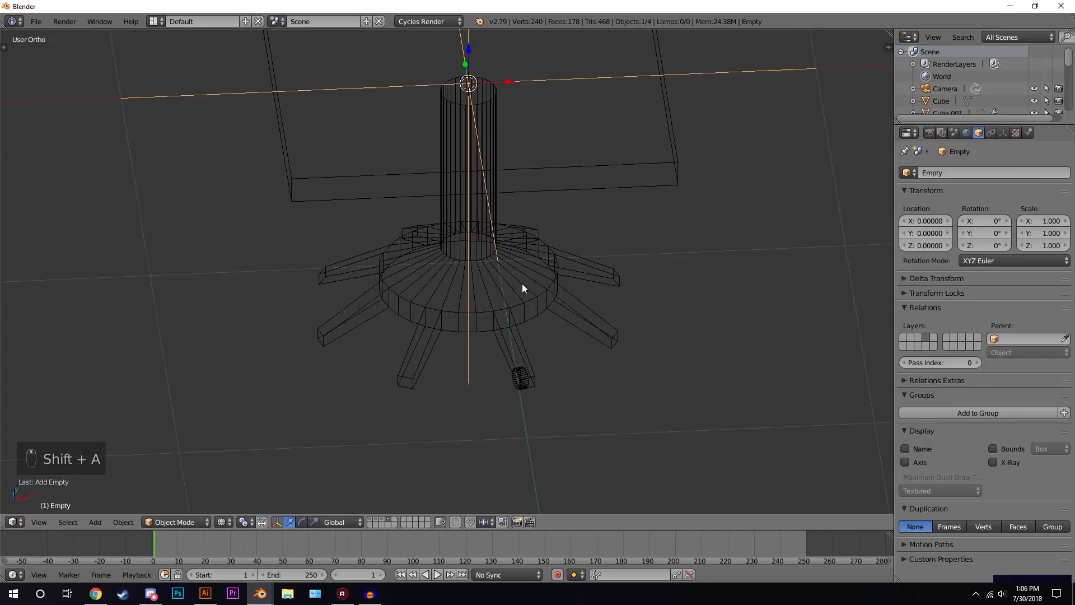
{"action": "key", "text": "s"}
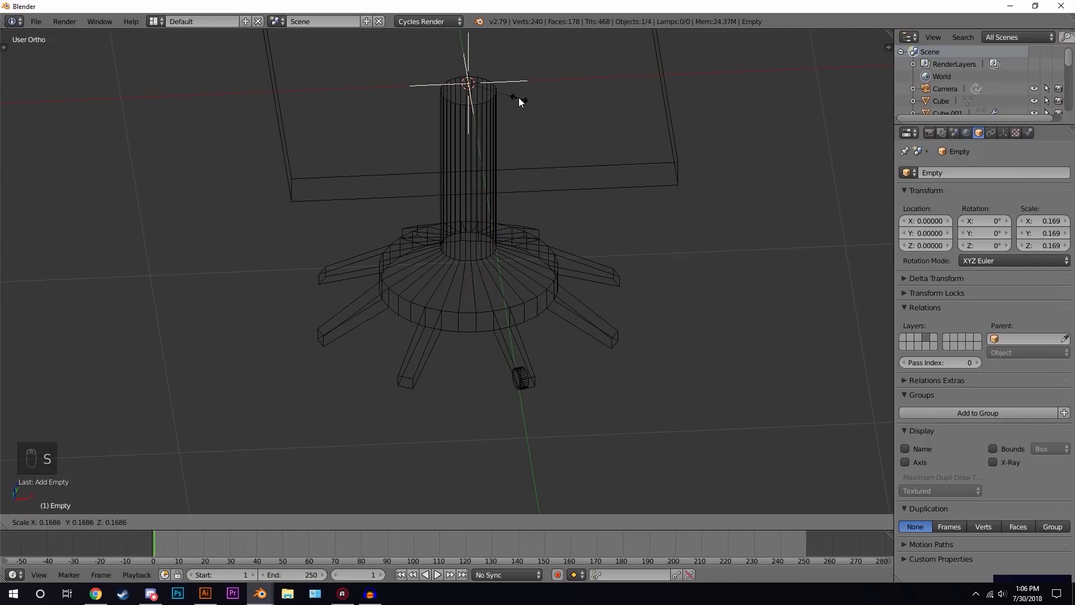
{"action": "left_click", "coordinate": [518, 97]}
- Apply scale to the Empty and then to the wheel
{"action": "key", "text": "ctrl+a"}
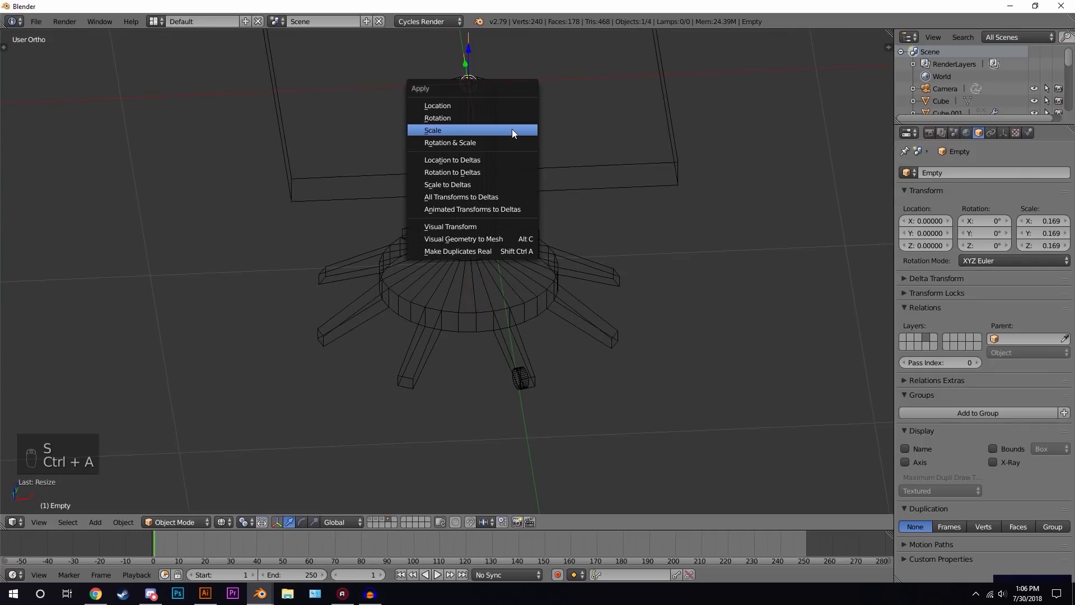
{"action": "left_click", "coordinate": [464, 132]}
{"action": "right_click", "coordinate": [523, 373]}
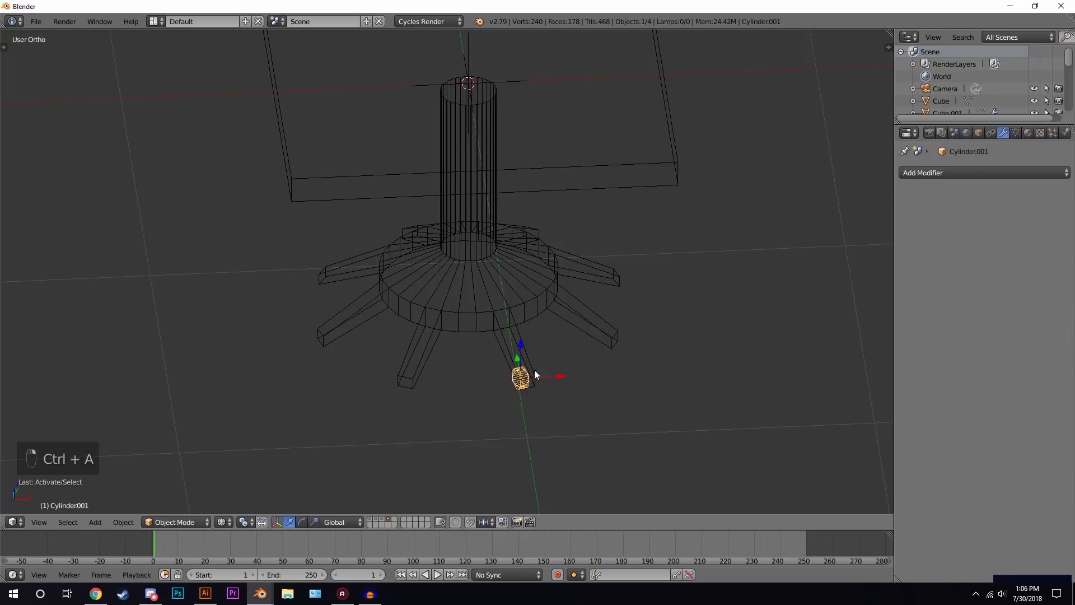
{"action": "key", "text": "ctrl+a"}
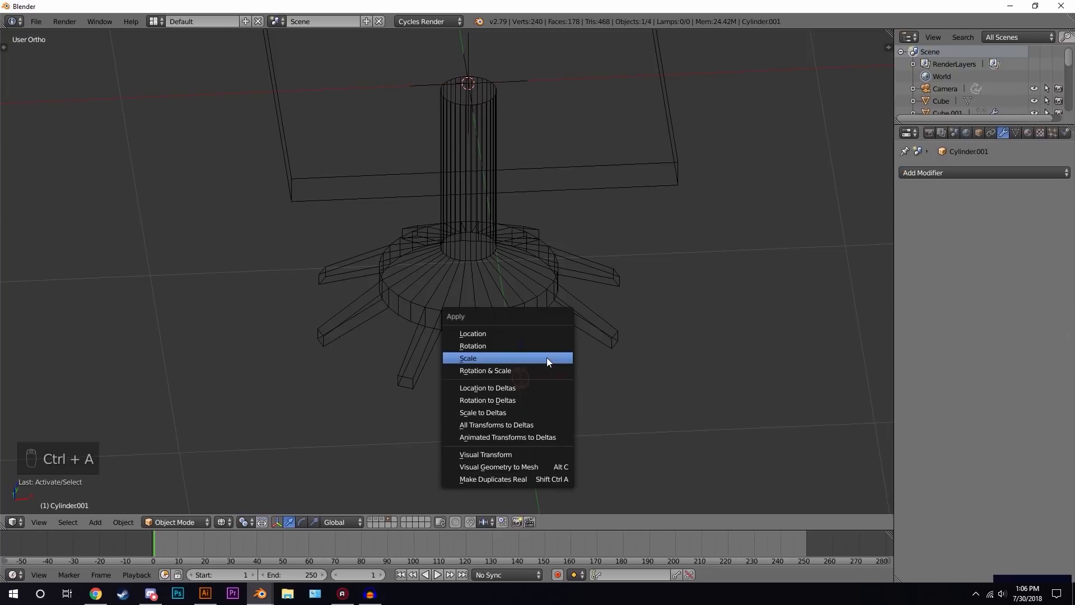
{"action": "left_click", "coordinate": [567, 362]}
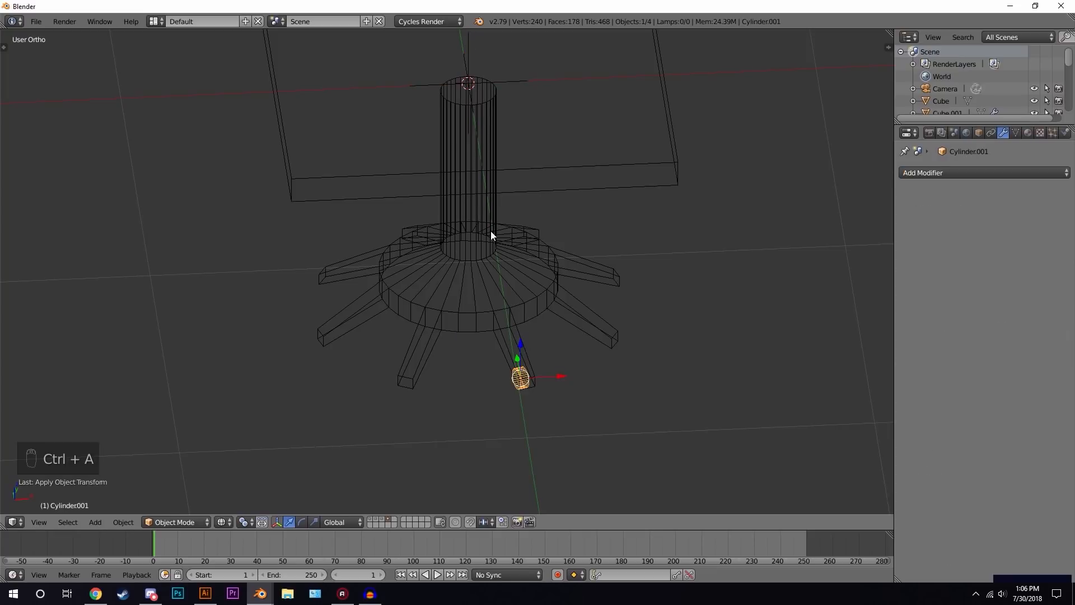
- Add an Array modifier to the wheel, turn off Relative Offset and use Object Offset with the Empty
{"action": "left_click", "coordinate": [946, 173]}
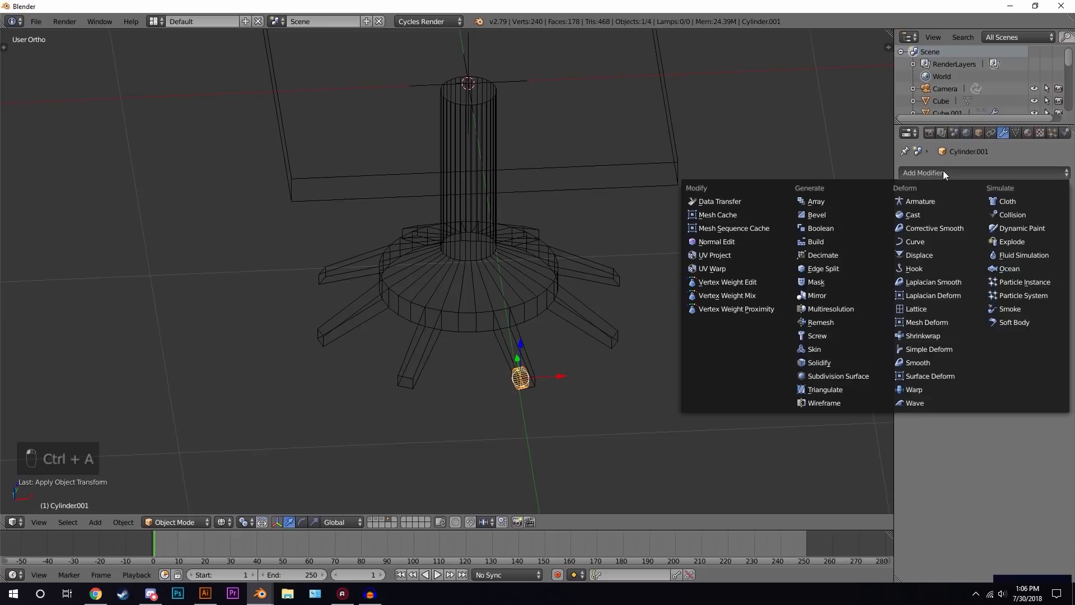
{"action": "left_click", "coordinate": [821, 201]}
{"action": "left_click", "coordinate": [994, 257]}
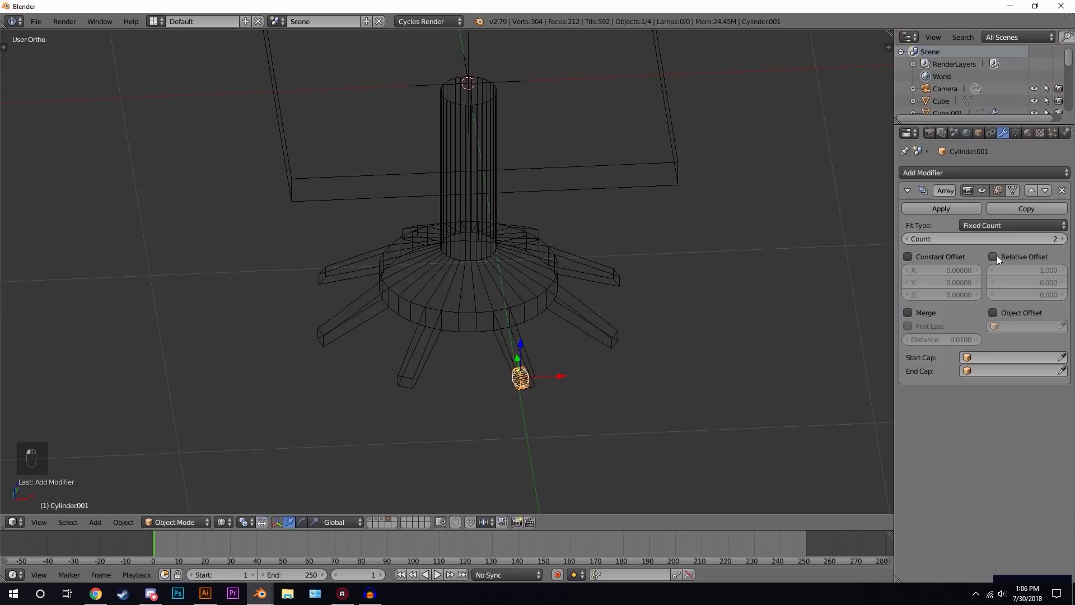
{"action": "left_click", "coordinate": [993, 312]}
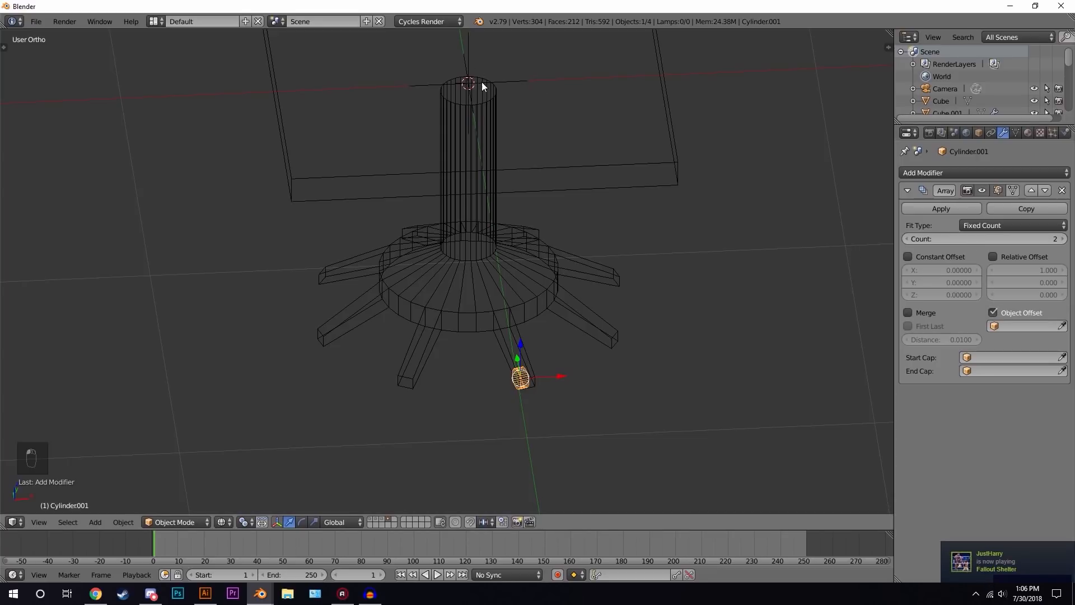
{"action": "left_click", "coordinate": [1028, 325]}
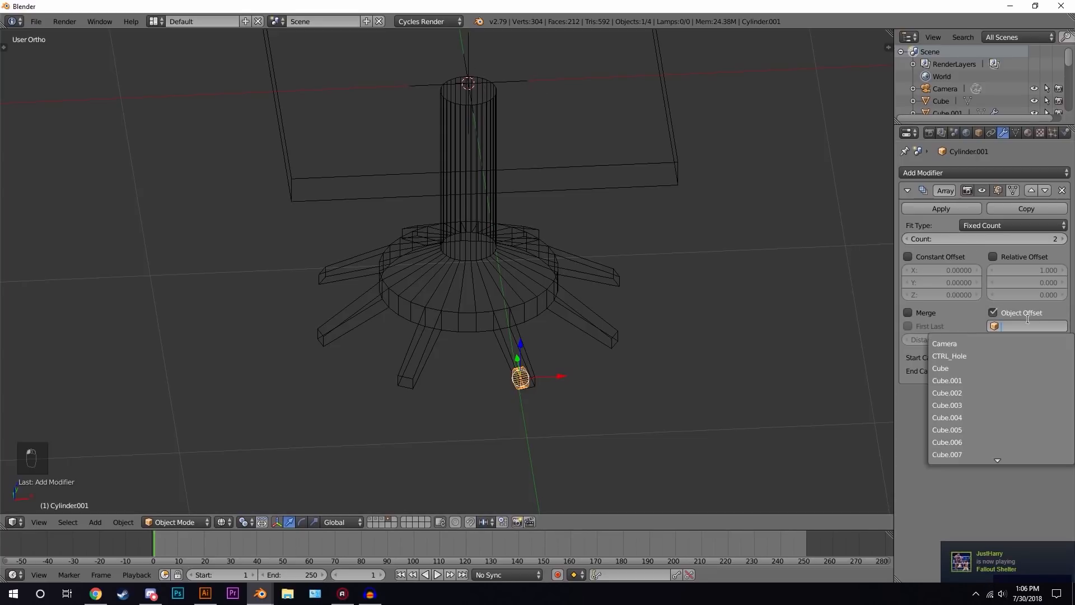
{"action": "type", "text": "emp"}
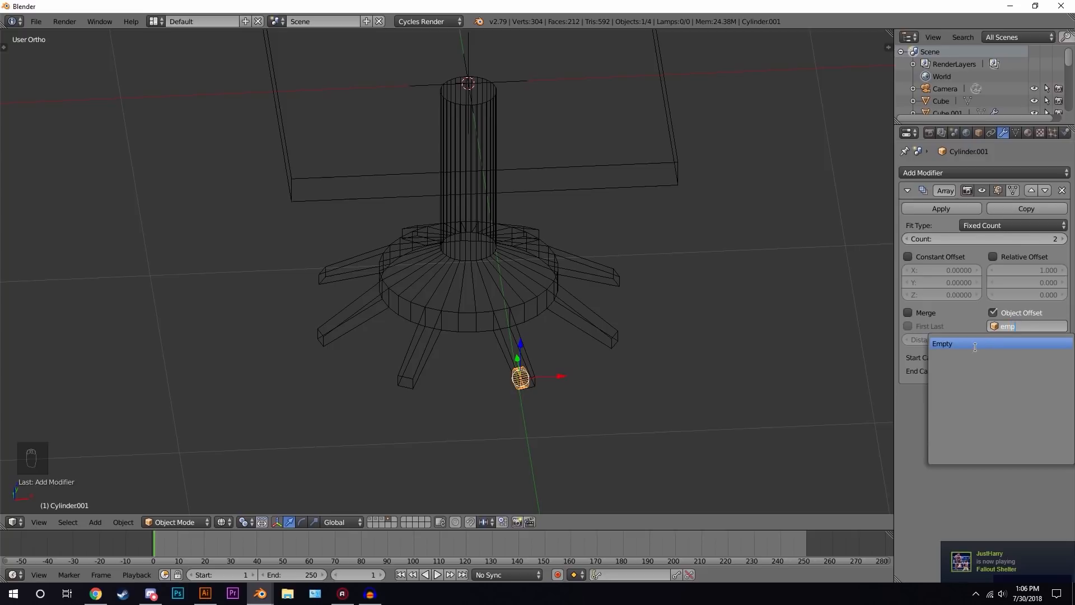
{"action": "left_click", "coordinate": [975, 345]}
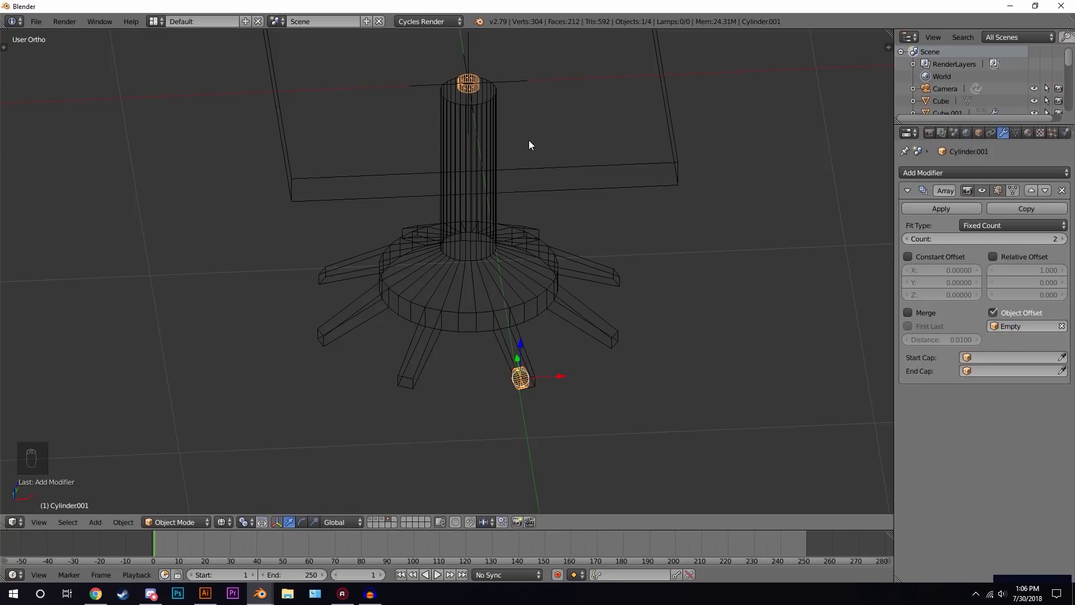
- Snap the 3D cursor to the Empty at the base's center and set the Empty's origin to the cursor
{"action": "middle_click_drag", "start_coordinate": [607, 320], "coordinate": [537, 246]}
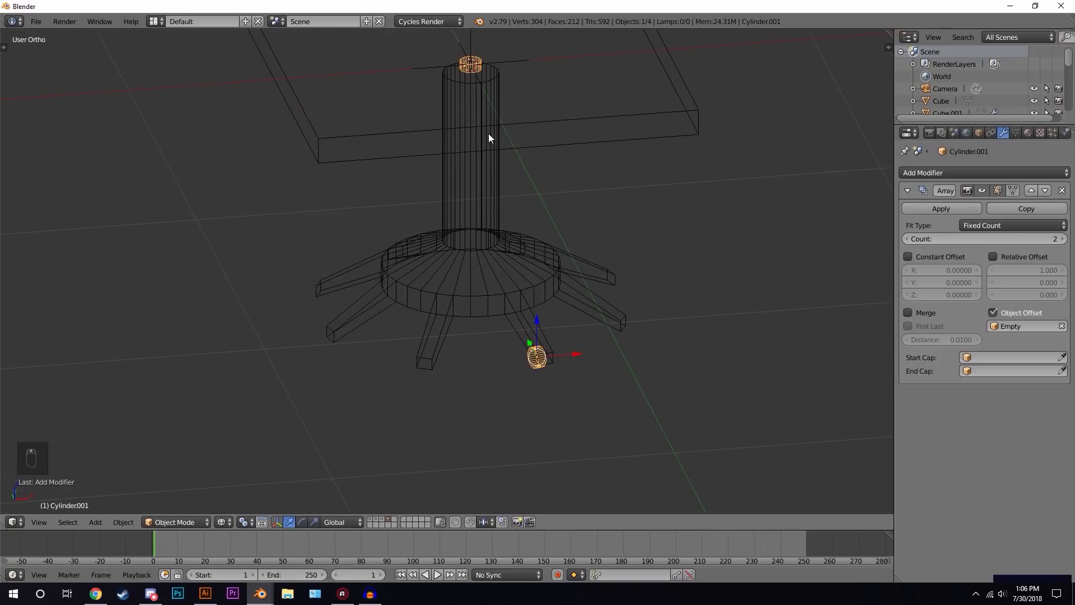
{"action": "right_click", "coordinate": [505, 58]}
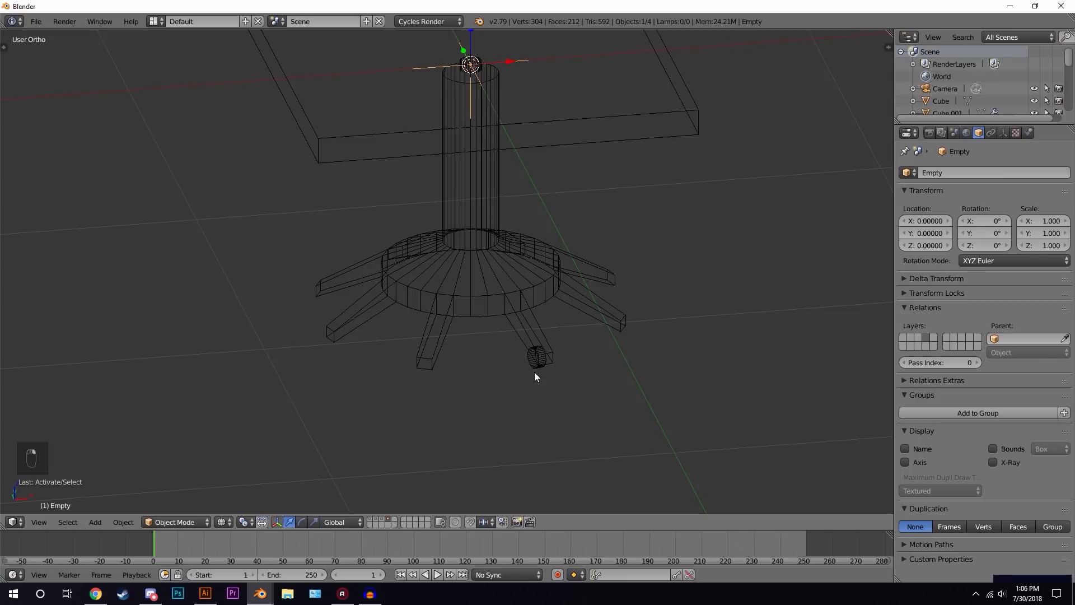
{"action": "right_click", "coordinate": [535, 372]}
{"action": "right_click", "coordinate": [499, 70]}
{"action": "key", "text": "shift+s"}
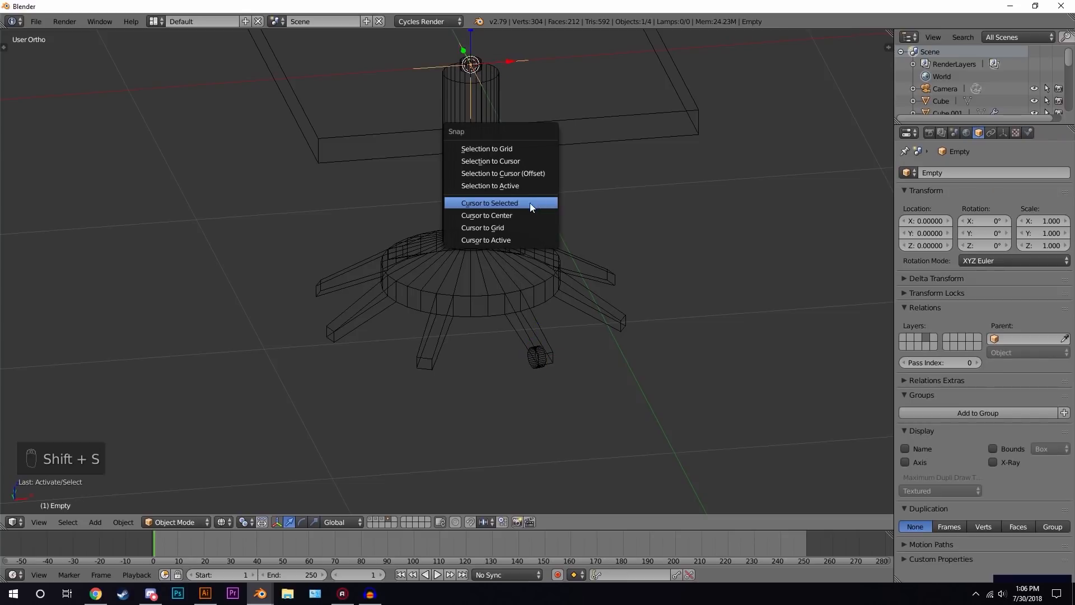
{"action": "left_click", "coordinate": [485, 203]}
{"action": "scroll", "coordinate": [496, 203], "scroll_direction": "down", "scroll_amount": 1}
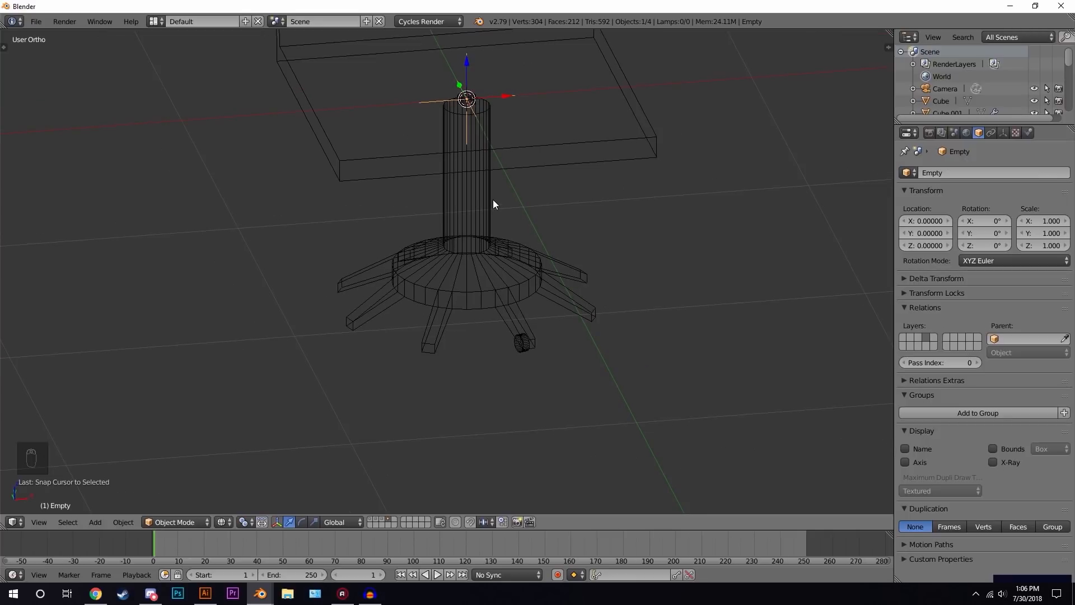
{"action": "key", "text": "ctrl+alt+shift+c"}
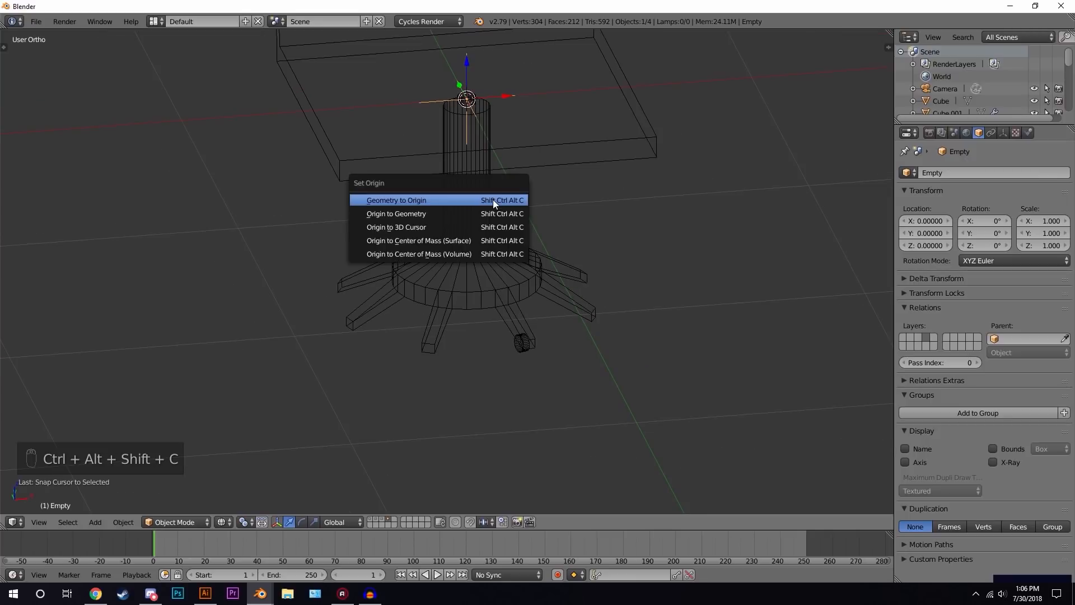
{"action": "left_click", "coordinate": [415, 226]}
- Set the wheel's origin to the 3D cursor at the center of the chair base
{"action": "scroll", "coordinate": [549, 392], "scroll_direction": "up", "scroll_amount": 2}
{"action": "right_click", "coordinate": [548, 445]}
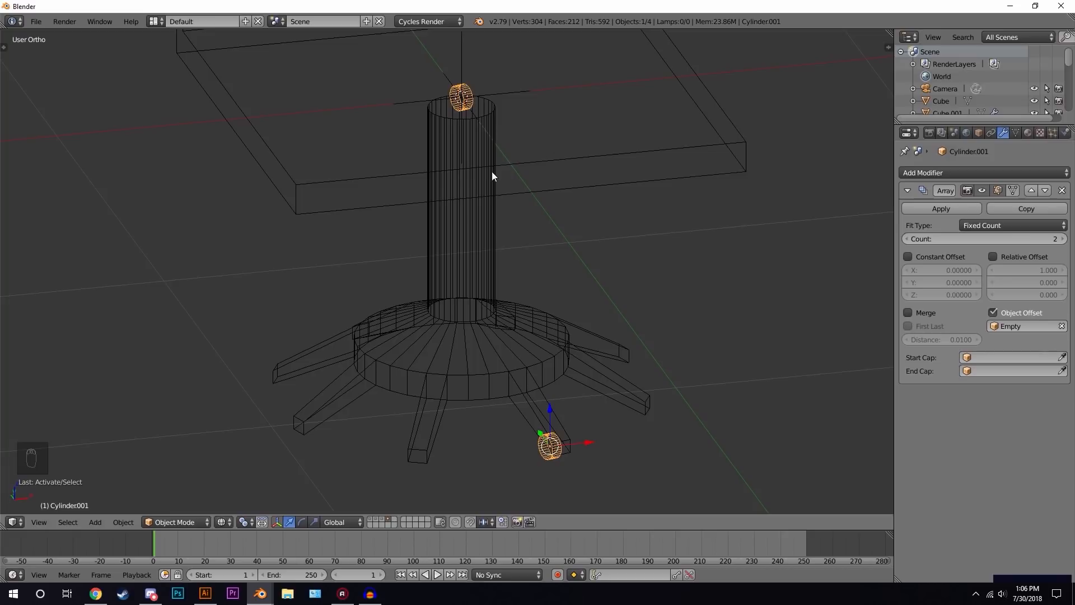
{"action": "right_click", "coordinate": [475, 97]}
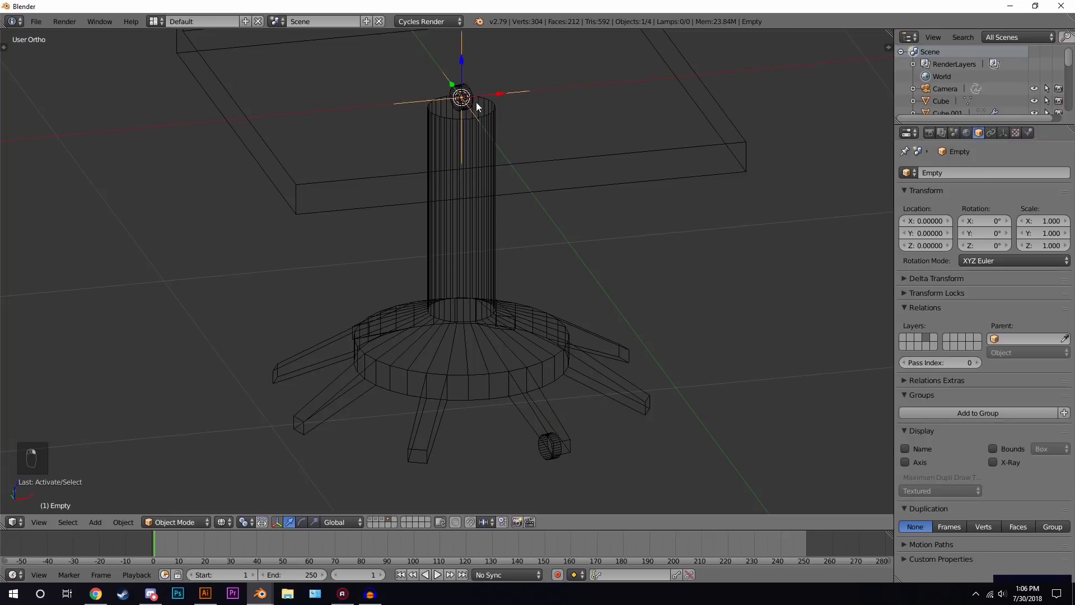
{"action": "right_click", "coordinate": [552, 459]}
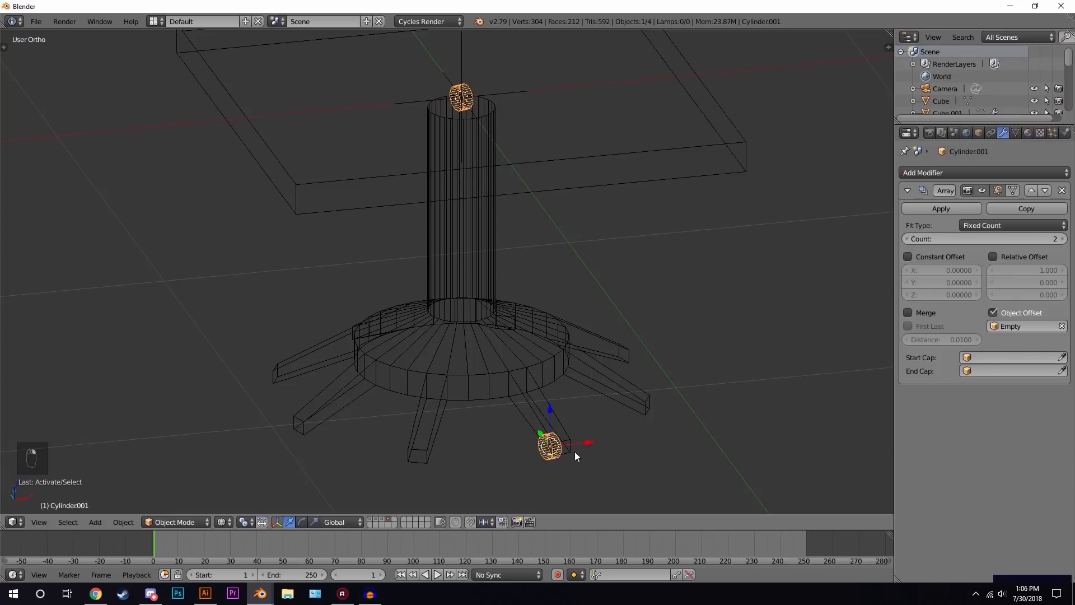
{"action": "key", "text": "ctrl+alt+shift+c"}
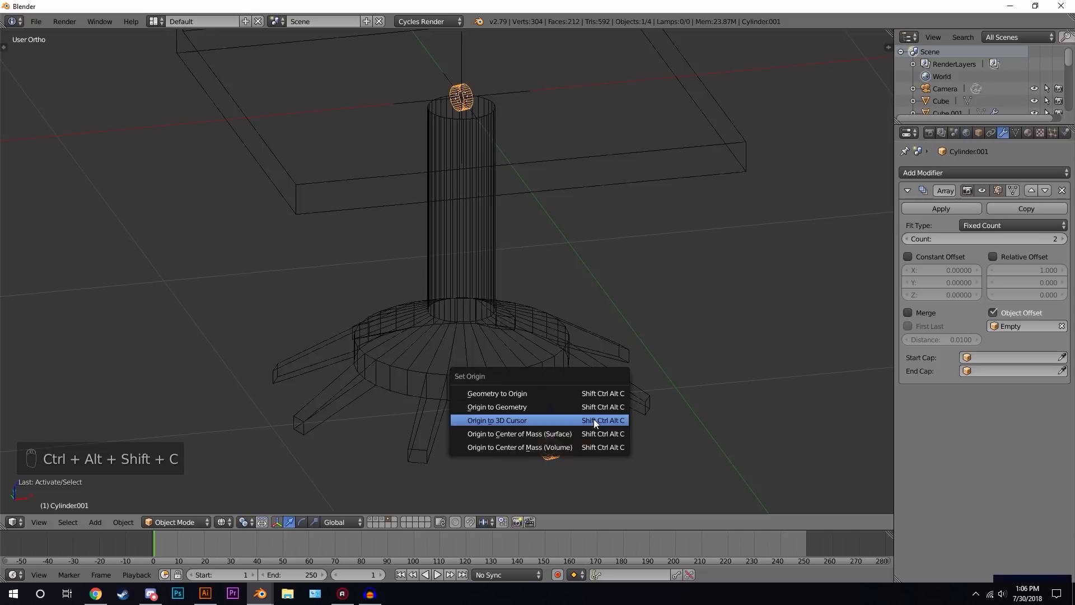
{"action": "left_click", "coordinate": [496, 421]}
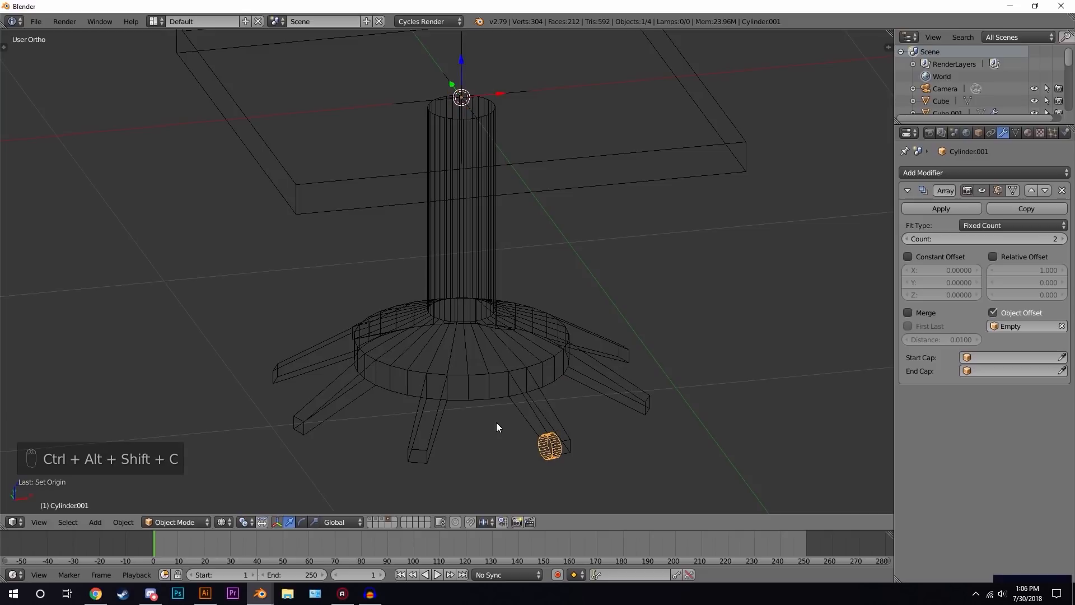
- In top view, rotate the Empty about Z so the second wheel lands under the neighbouring leg
{"action": "key", "text": "KP_7"}
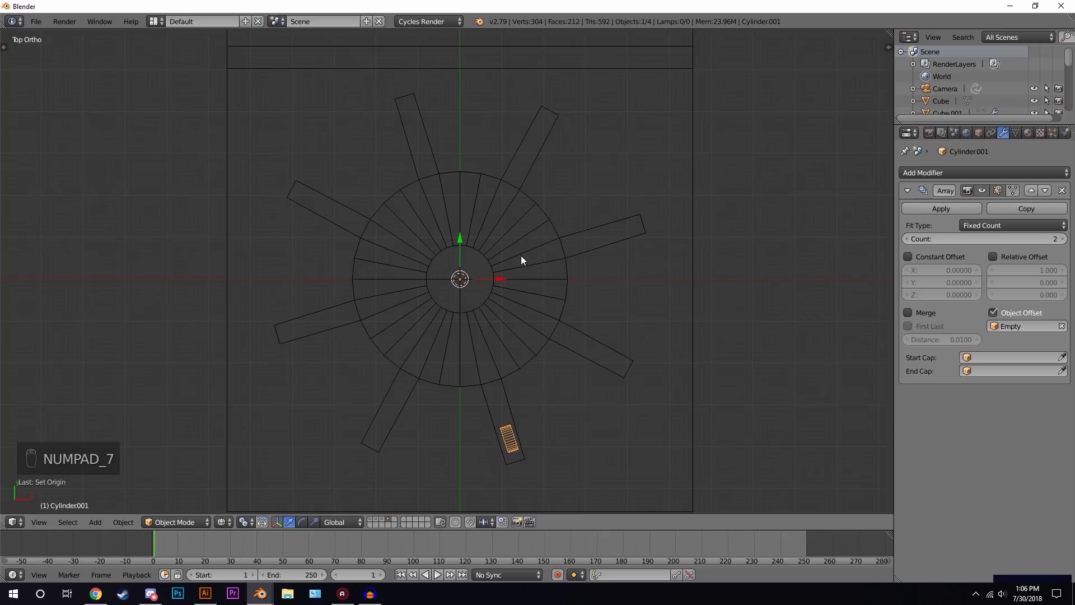
{"action": "right_click", "coordinate": [481, 281]}
{"action": "key", "text": "r"}
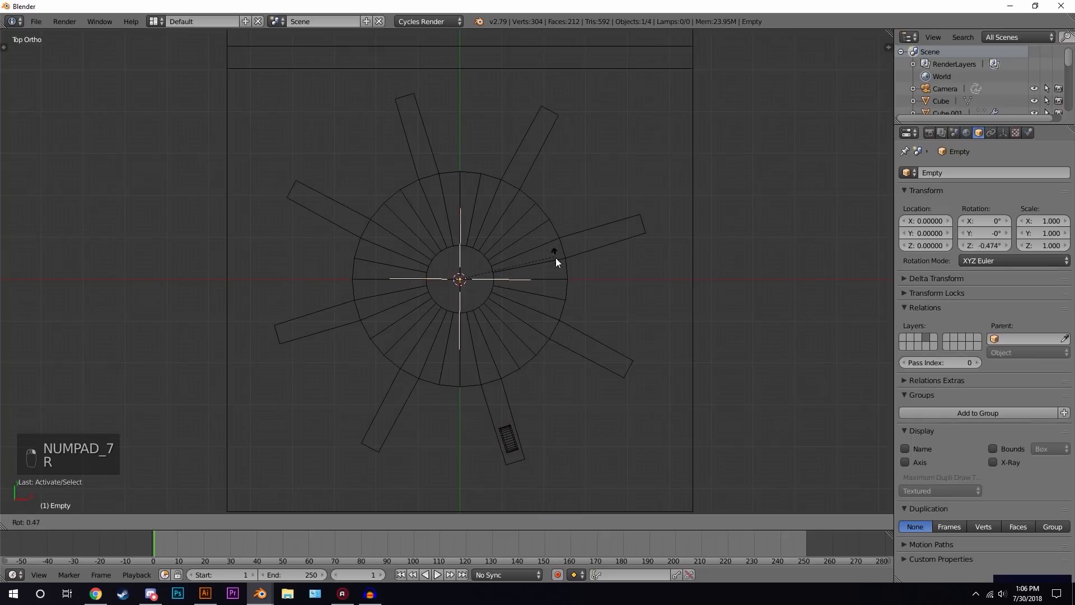
{"action": "left_click", "coordinate": [563, 345]}
- Raise the wheel's Array count to 8 so a wheel sits under every leg
{"action": "right_click", "coordinate": [514, 441]}
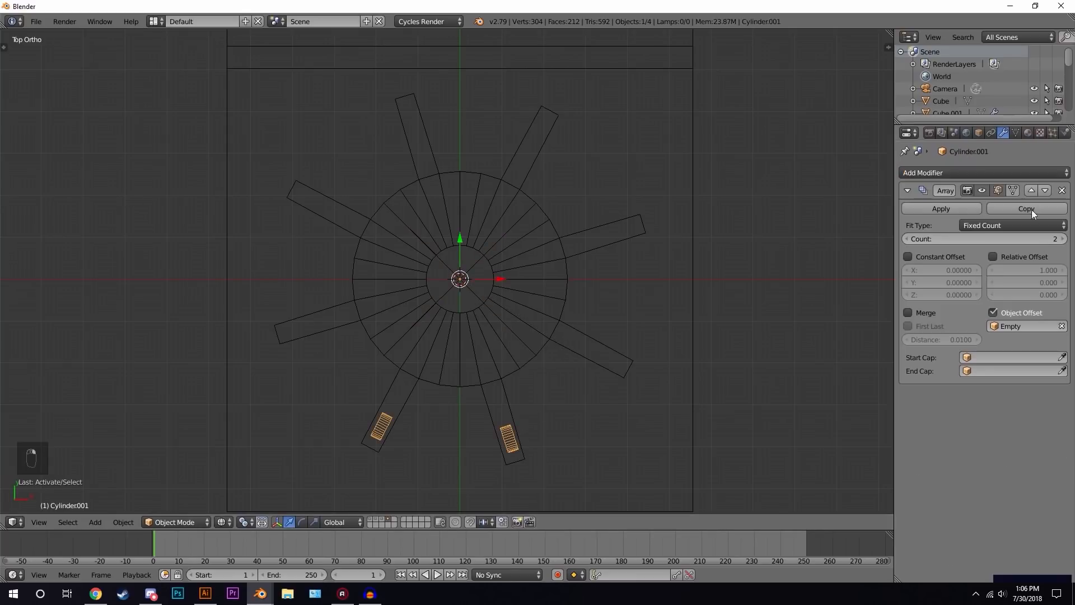
{"action": "left_click", "coordinate": [1063, 239]}
{"action": "left_click", "coordinate": [1062, 239]}
{"action": "left_click", "coordinate": [1062, 239]}
{"action": "left_click", "coordinate": [1063, 239]}
{"action": "left_click", "coordinate": [1062, 238]}
{"action": "left_click", "coordinate": [1062, 238]}
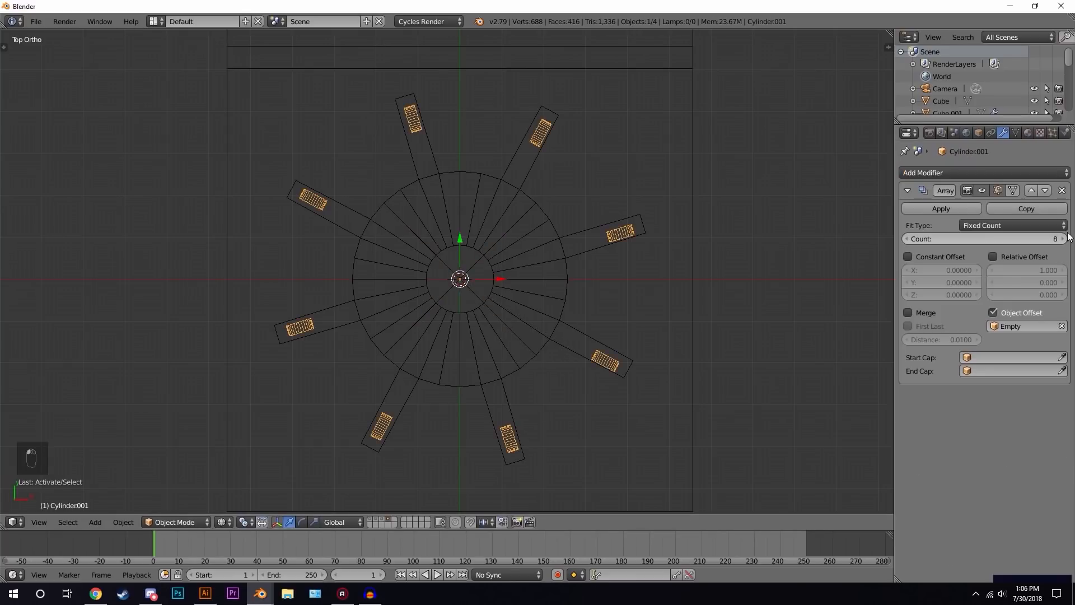
- Fine-tune the Empty's Z rotation to about -45.1° to center the wheels on the legs
{"action": "right_click", "coordinate": [473, 294]}
{"action": "key", "text": "r"}
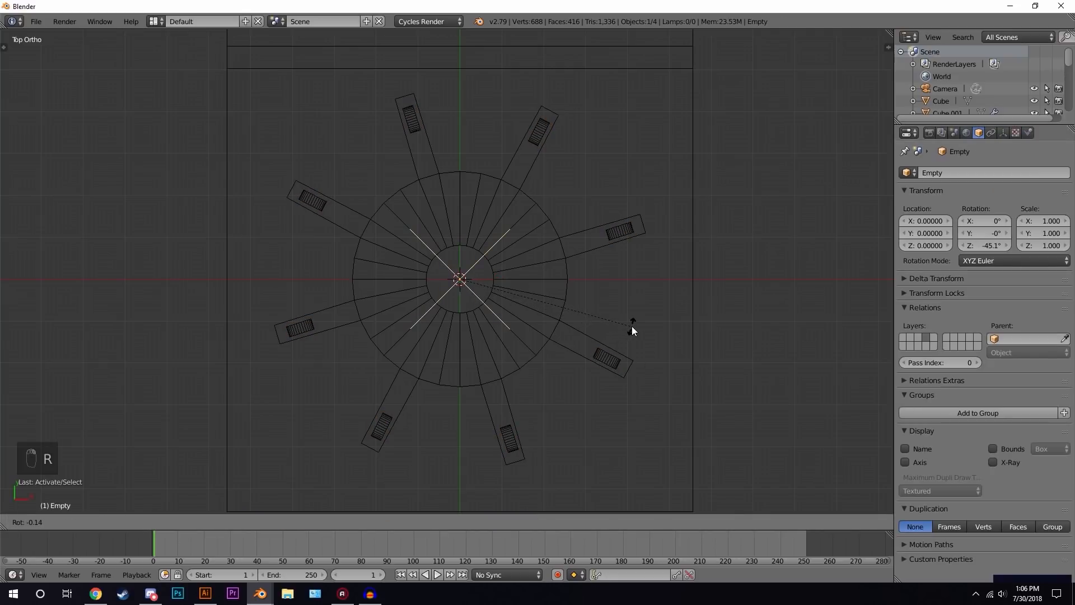
{"action": "left_click", "coordinate": [633, 331]}
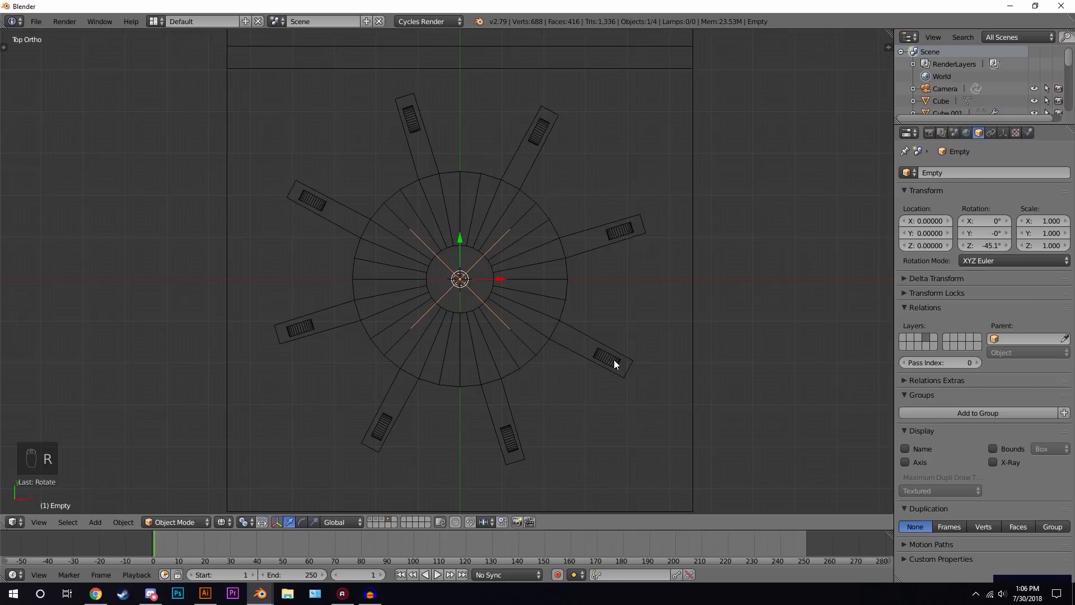
- Switch to solid shading and orbit around to inspect the finished chair
{"action": "key", "text": "z"}
{"action": "middle_click_drag", "start_coordinate": [559, 332], "coordinate": [541, 238]}
{"action": "key", "text": "a"}
{"action": "middle_click_drag", "start_coordinate": [527, 302], "coordinate": [500, 278]}
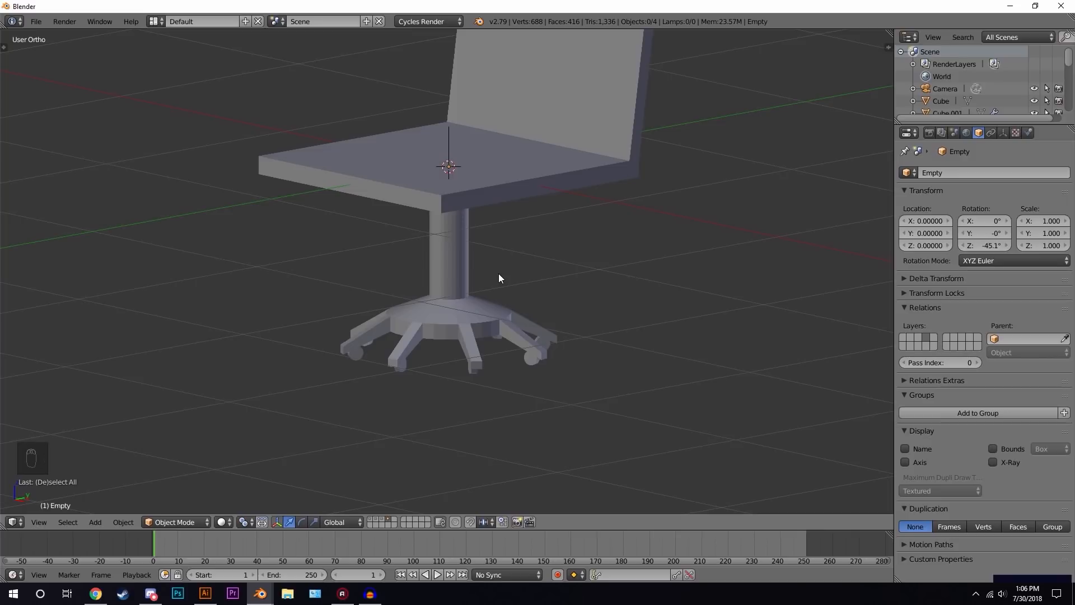
{"action": "scroll", "coordinate": [526, 246], "scroll_direction": "down", "scroll_amount": 2}
{"action": "mouse_move", "coordinate": [521, 248]}
{"action": "middle_mouse_down"}
{"action": "mouse_move", "coordinate": [427, 233]}
{"action": "mouse_move", "coordinate": [511, 245]}
{"action": "middle_mouse_up"}
{"action": "scroll", "coordinate": [511, 245], "scroll_direction": "down", "scroll_amount": 3}
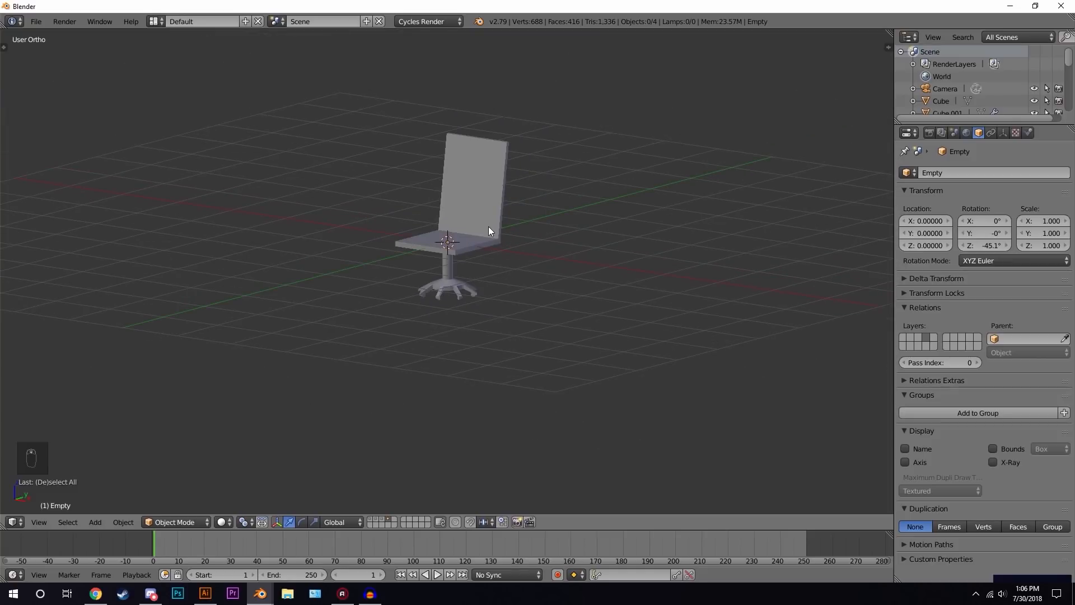
- Scale the chair seat uniformly to about 0.73
{"action": "right_click", "coordinate": [489, 226]}
{"action": "scroll", "coordinate": [498, 222], "scroll_direction": "up", "scroll_amount": 4}
{"action": "middle_click_drag", "start_coordinate": [606, 317], "coordinate": [627, 197], "text": "shift"}
{"action": "scroll", "coordinate": [624, 195], "scroll_direction": "up", "scroll_amount": 3}
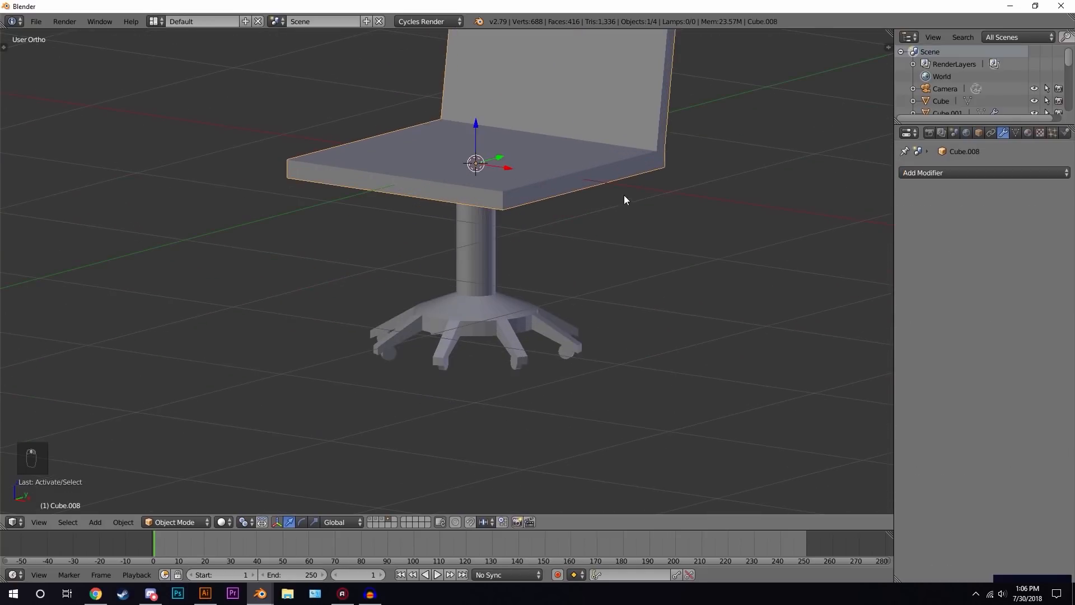
{"action": "key", "text": "s"}
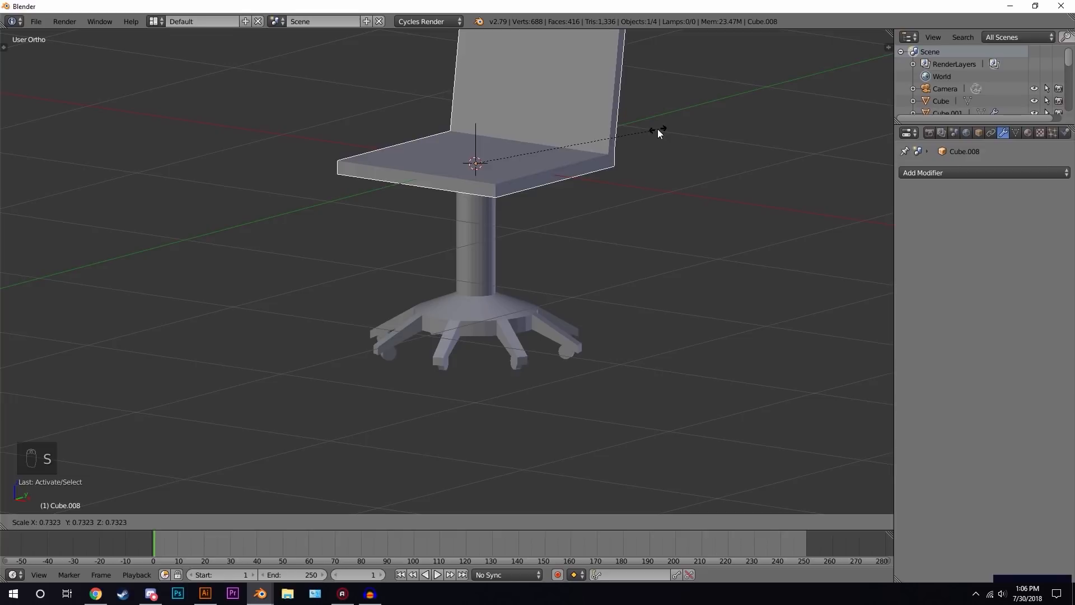
{"action": "left_click", "coordinate": [651, 140]}
- Scale the seat along X to about 1.05
{"action": "key", "text": "a"}
{"action": "scroll", "coordinate": [537, 227], "scroll_direction": "down", "scroll_amount": 3}
{"action": "middle_click_drag", "start_coordinate": [536, 225], "coordinate": [562, 237]}
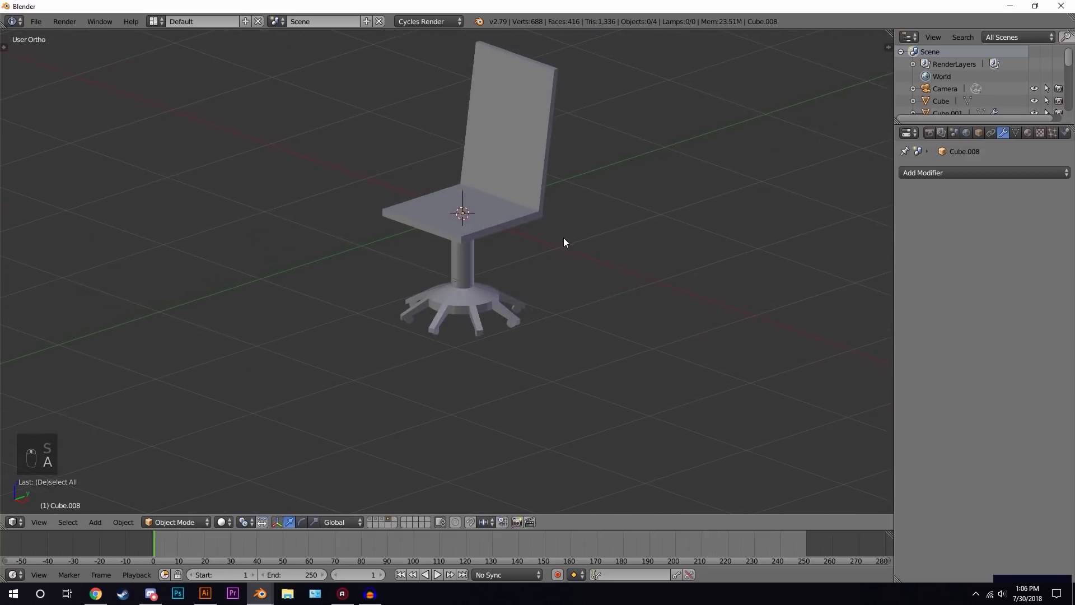
{"action": "right_click", "coordinate": [521, 217]}
{"action": "scroll", "coordinate": [593, 247], "scroll_direction": "up", "scroll_amount": 2}
{"action": "key", "text": "s"}
{"action": "key", "text": "x"}
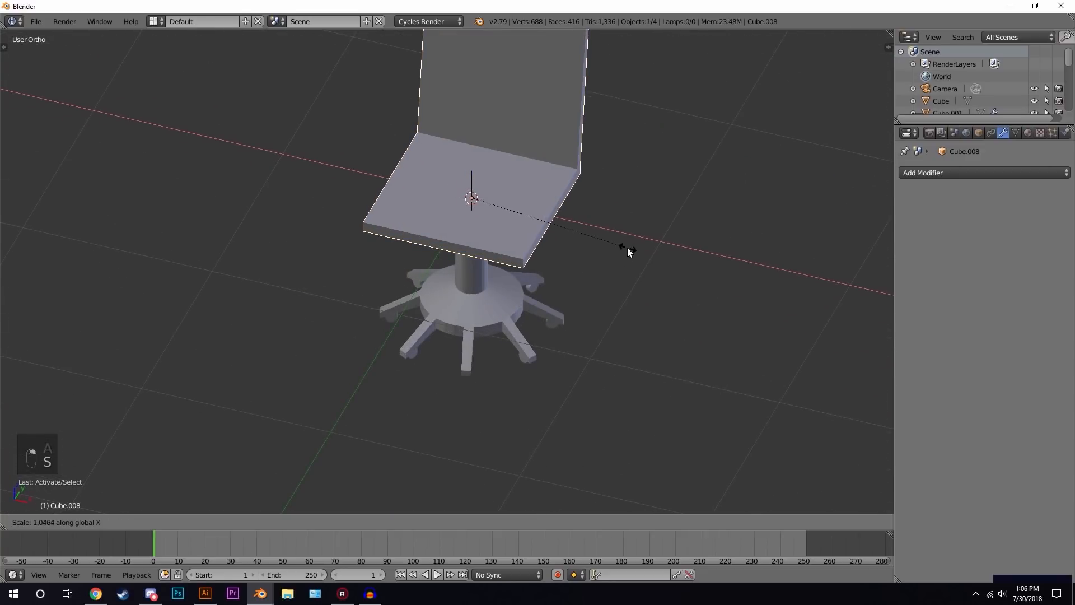
{"action": "left_click", "coordinate": [638, 250]}
- Show layers 1, 2 and 3 together so the chair appears with the room
{"action": "key", "text": "a"}
{"action": "scroll", "coordinate": [616, 257], "scroll_direction": "down", "scroll_amount": 2}
{"action": "middle_click_drag", "start_coordinate": [595, 276], "coordinate": [536, 272]}
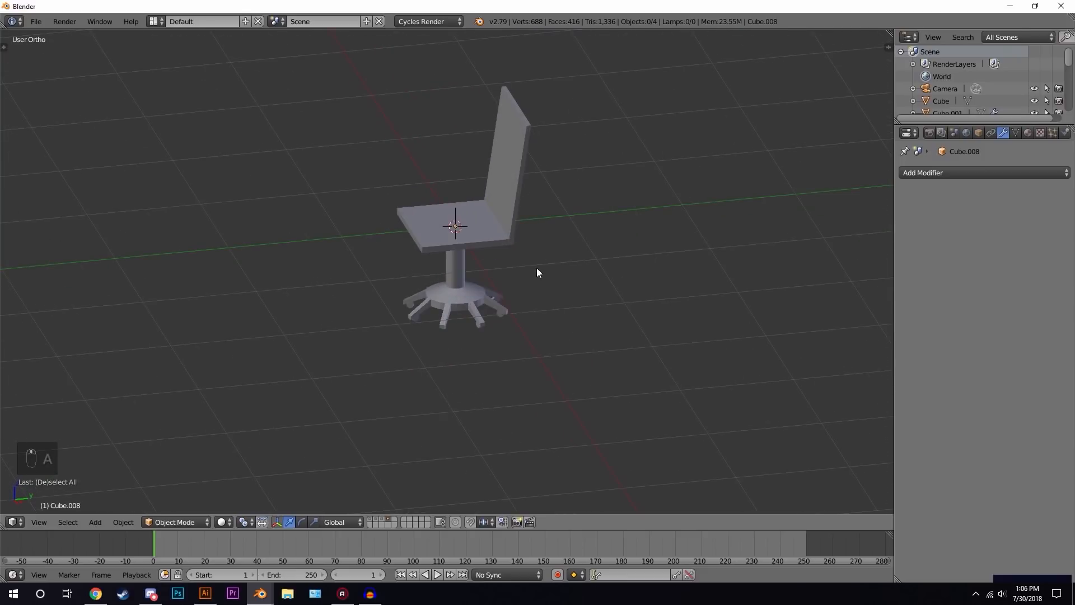
{"action": "key", "text": "shift+1"}
{"action": "key", "text": "shift+2"}
{"action": "key", "text": "shift+3"}
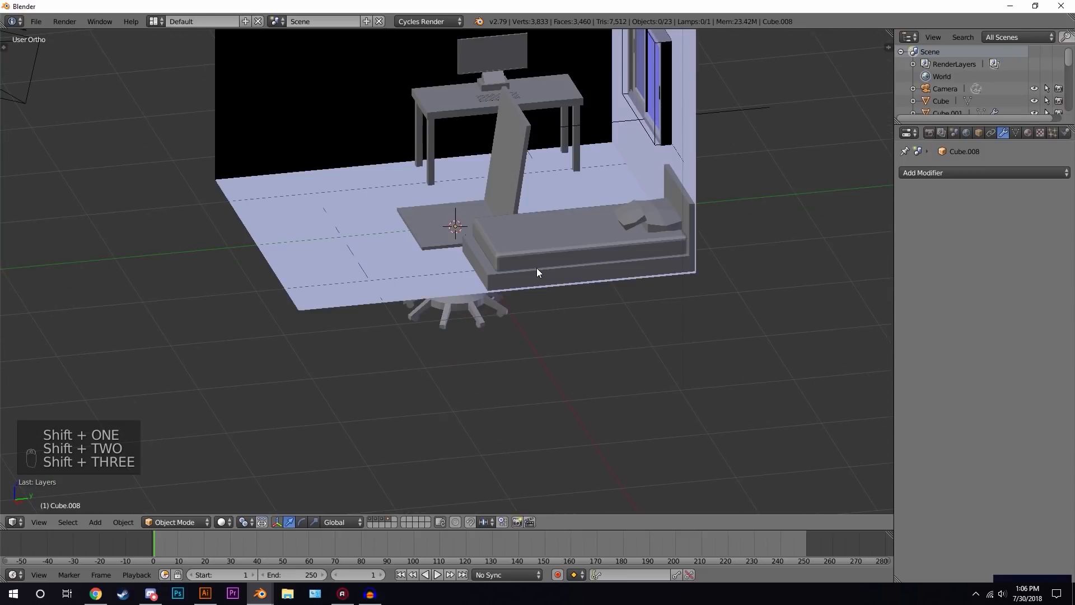
- In top wireframe view, box-select all chair parts and rotate them to face the desk
{"action": "key", "text": "KP_7"}
{"action": "key", "text": "z"}
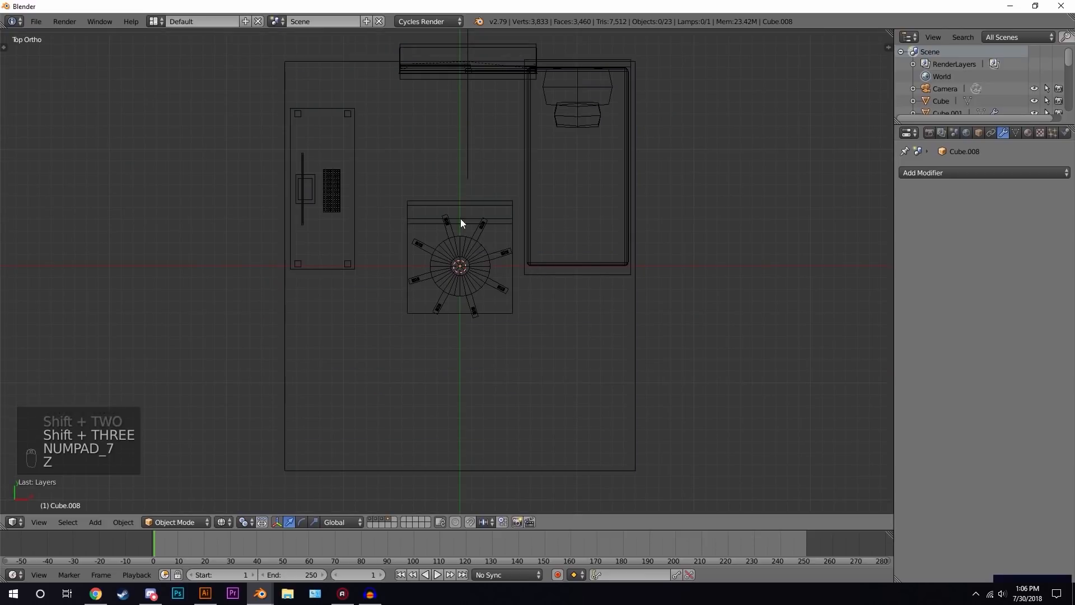
{"action": "key", "text": "b"}
{"action": "left_click_drag", "start_coordinate": [394, 195], "coordinate": [517, 358]}
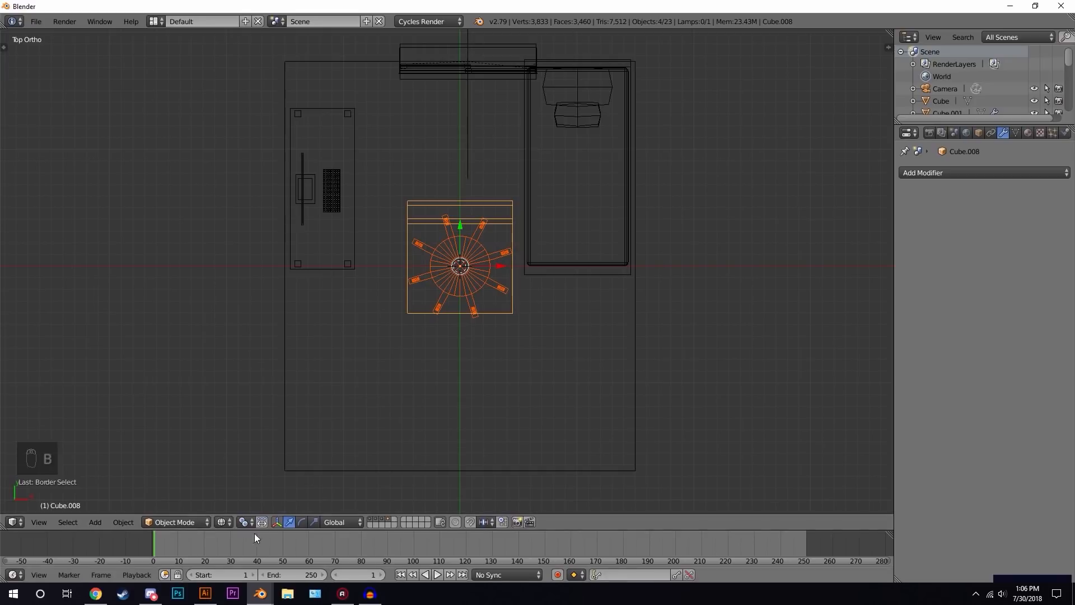
{"action": "left_click", "coordinate": [245, 521]}
{"action": "left_click", "coordinate": [285, 467]}
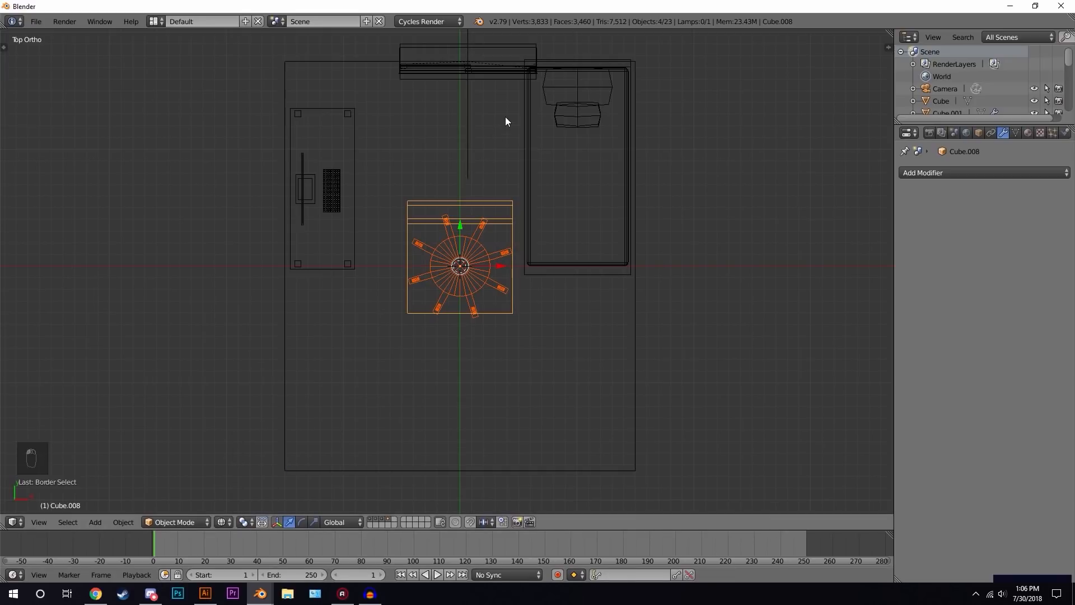
{"action": "key", "text": "r"}
{"action": "left_click", "coordinate": [589, 309]}
- Scale the chair down and move it next to the desk
{"action": "key", "text": "s"}
{"action": "left_click", "coordinate": [597, 232]}
{"action": "key", "text": "g"}
{"action": "left_click", "coordinate": [478, 157]}
- Scale the chair further and move it along Z down onto the floor
{"action": "mouse_move", "coordinate": [478, 157]}
{"action": "middle_mouse_down"}
{"action": "mouse_move", "coordinate": [437, 232]}
{"action": "mouse_move", "coordinate": [452, 199]}
{"action": "middle_mouse_up"}
{"action": "key", "text": "z"}
{"action": "key", "text": "s"}
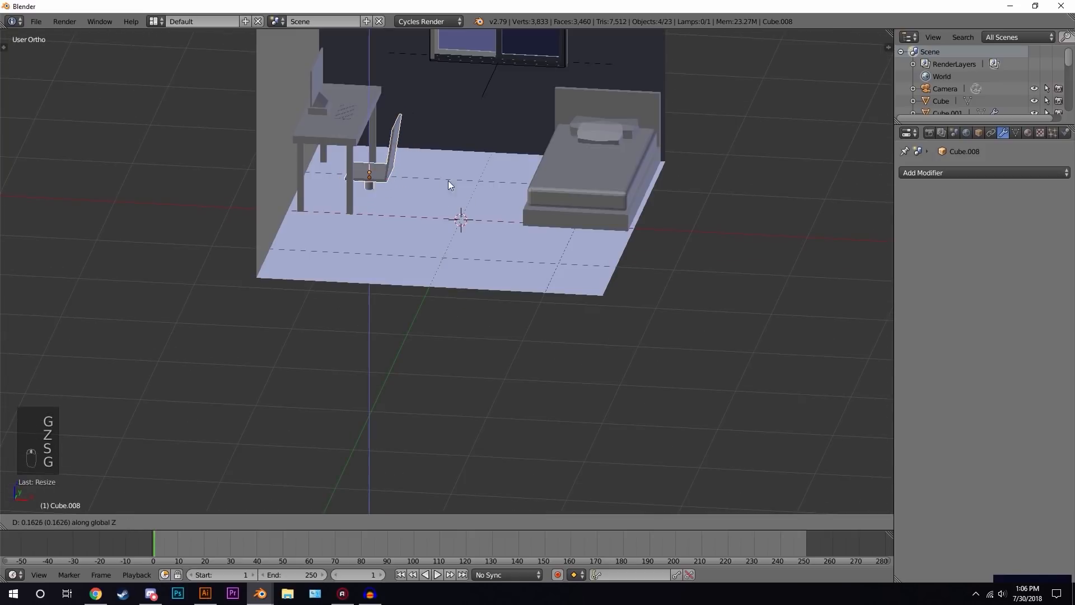
{"action": "left_click", "coordinate": [448, 180]}
{"action": "key", "text": "g"}
{"action": "key", "text": "z"}
{"action": "left_click", "coordinate": [448, 162]}
- Enlarge the chair slightly and reposition it in front of the desk
{"action": "middle_click_drag", "start_coordinate": [460, 155], "coordinate": [488, 237], "text": "shift"}
{"action": "scroll", "coordinate": [488, 237], "scroll_direction": "up", "scroll_amount": 2}
{"action": "key", "text": "s"}
{"action": "left_click", "coordinate": [514, 233]}
{"action": "key", "text": "g"}
{"action": "middle_click", "coordinate": [518, 229]}
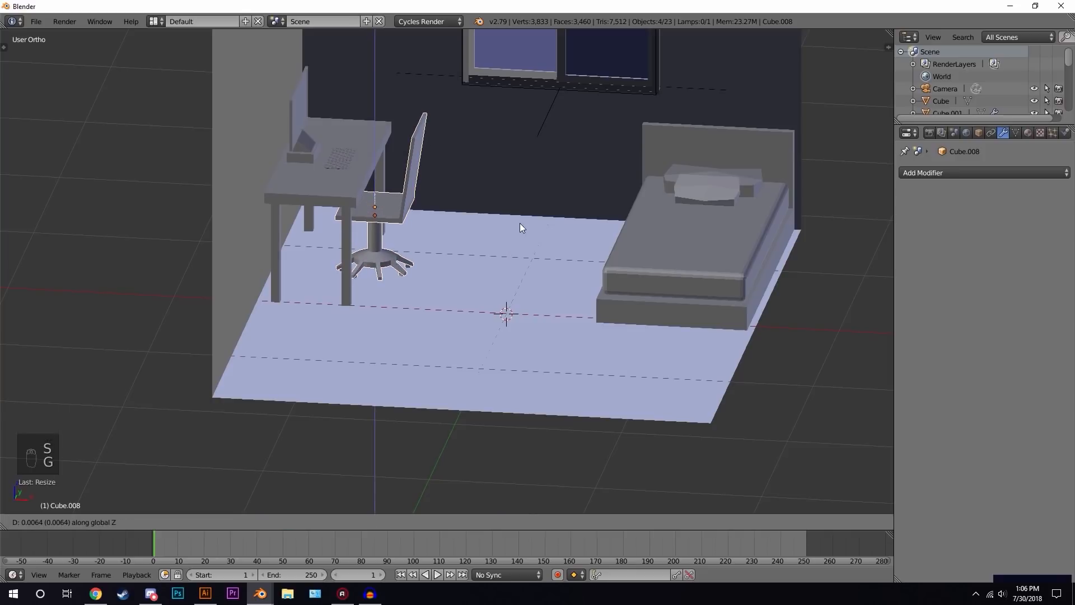
{"action": "left_click", "coordinate": [520, 220]}
- Inspect the chair from the front in wireframe to check the wheels against the floor
{"action": "middle_click_drag", "start_coordinate": [521, 215], "coordinate": [495, 264]}
{"action": "key", "text": "a"}
{"action": "scroll", "coordinate": [461, 230], "scroll_direction": "down", "scroll_amount": 2}
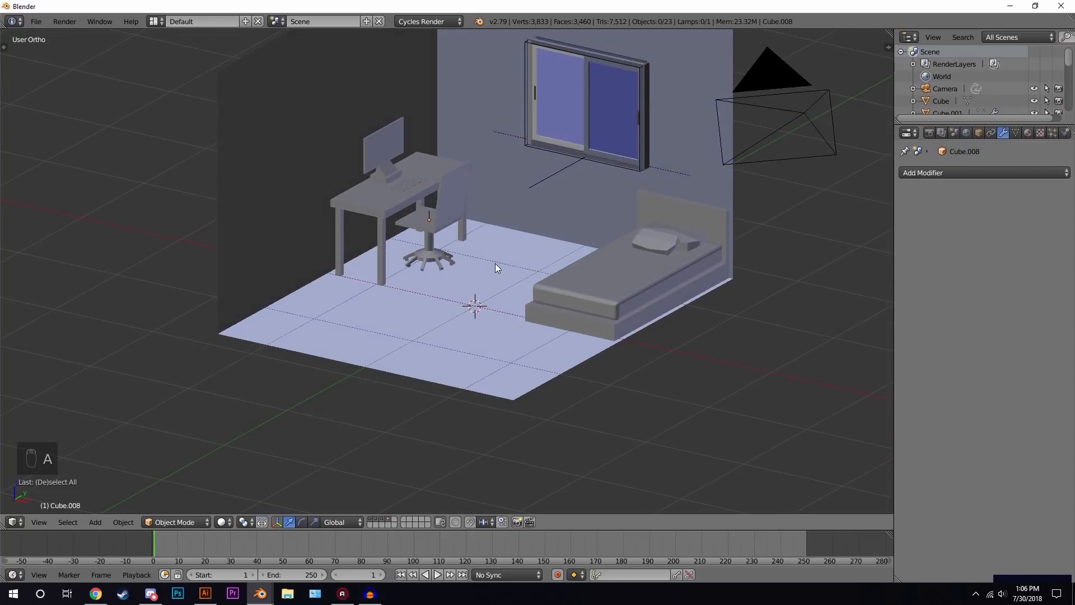
{"action": "key", "text": "KP_1"}
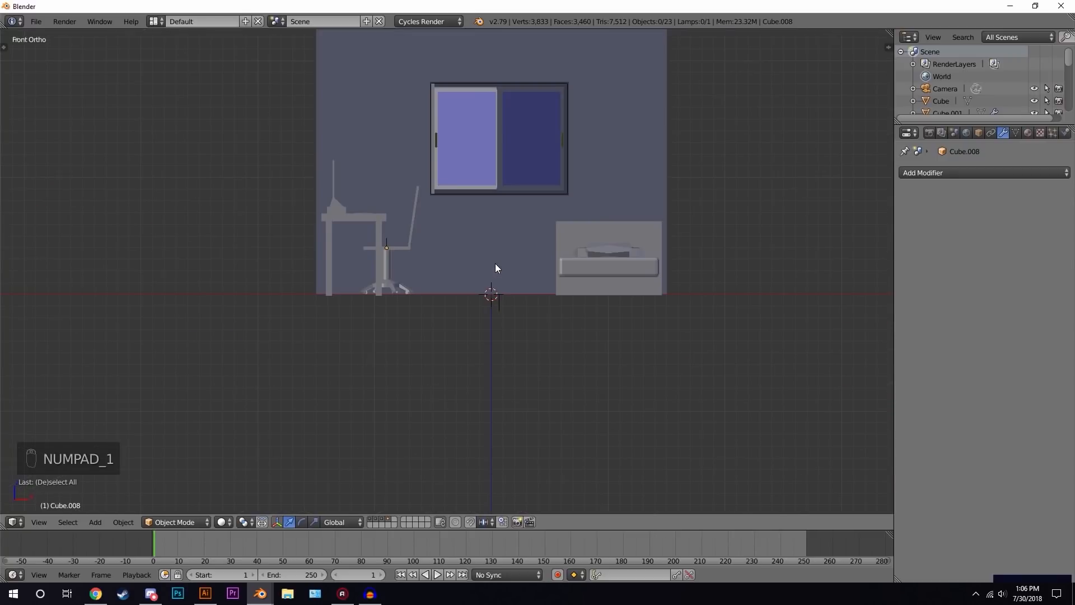
{"action": "scroll", "coordinate": [418, 255], "scroll_direction": "up", "scroll_amount": 6}
{"action": "key", "text": "z"}
{"action": "scroll", "coordinate": [522, 332], "scroll_direction": "up", "scroll_amount": 4}
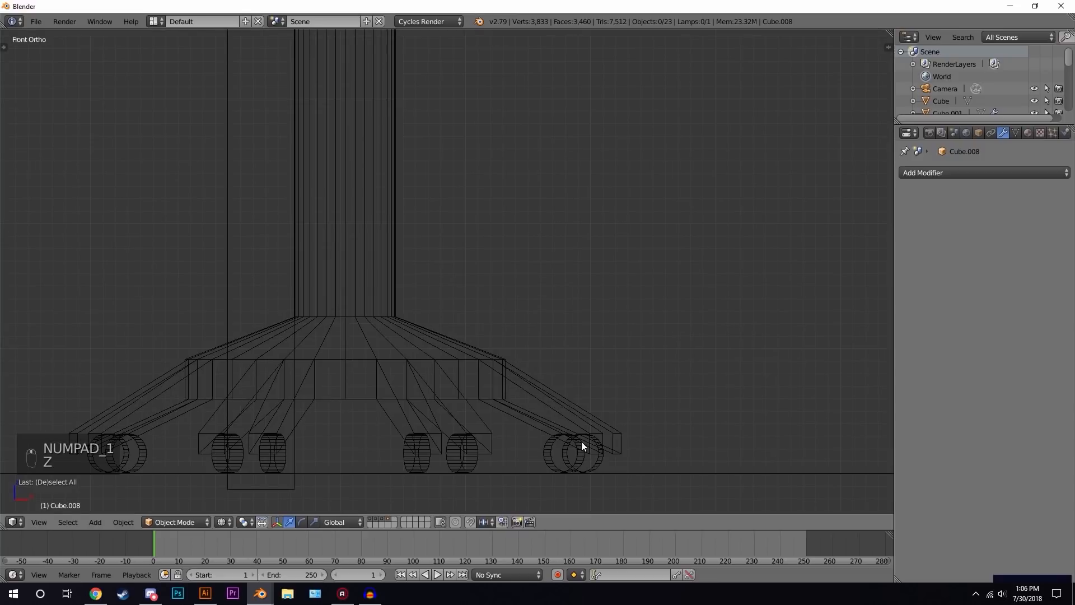
{"action": "scroll", "coordinate": [470, 293], "scroll_direction": "down", "scroll_amount": 7}
{"action": "key", "text": "z"}
{"action": "middle_click_drag", "start_coordinate": [528, 295], "coordinate": [498, 295]}
{"action": "key", "text": "KP_7"}
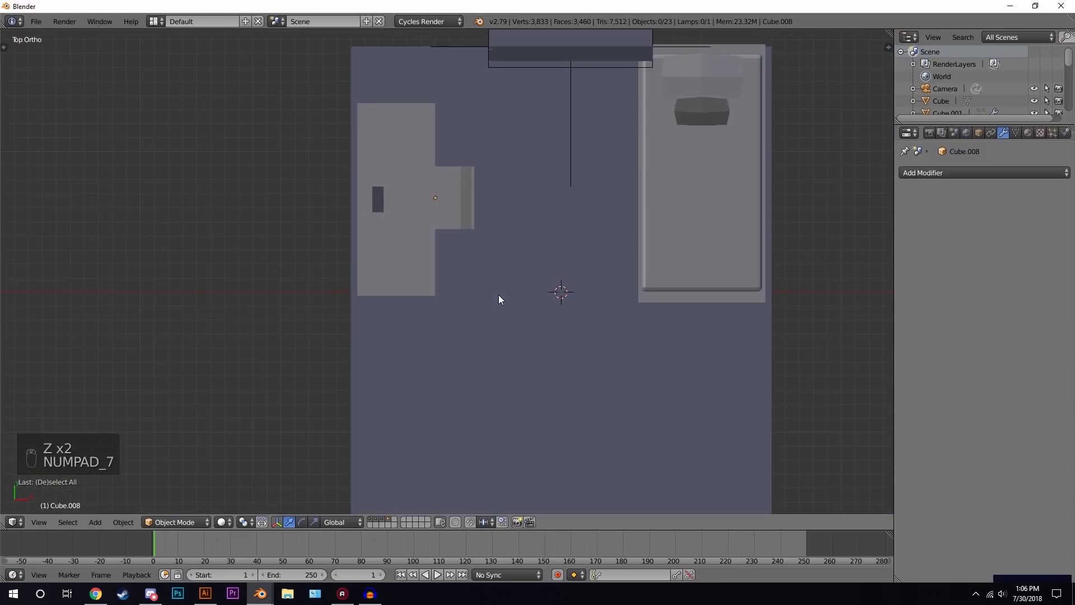
- Box-select the chair's parts in wireframe top view, move the chair toward the desk and rotate it slightly
{"action": "key", "text": "z"}
{"action": "scroll", "coordinate": [446, 173], "scroll_direction": "up", "scroll_amount": 3}
{"action": "key", "text": "b"}
{"action": "left_click_drag", "start_coordinate": [399, 84], "coordinate": [539, 206]}
{"action": "key", "text": "b"}
{"action": "middle_click_drag", "start_coordinate": [327, 244], "coordinate": [499, 306]}
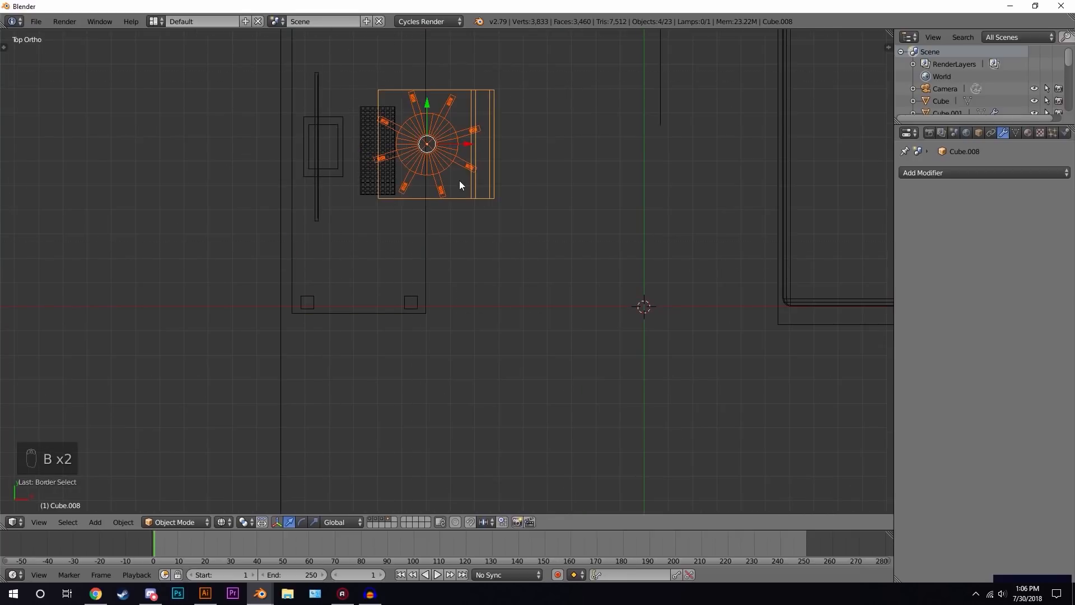
{"action": "middle_click_drag", "start_coordinate": [459, 180], "coordinate": [459, 259], "text": "shift"}
{"action": "key", "text": "r"}
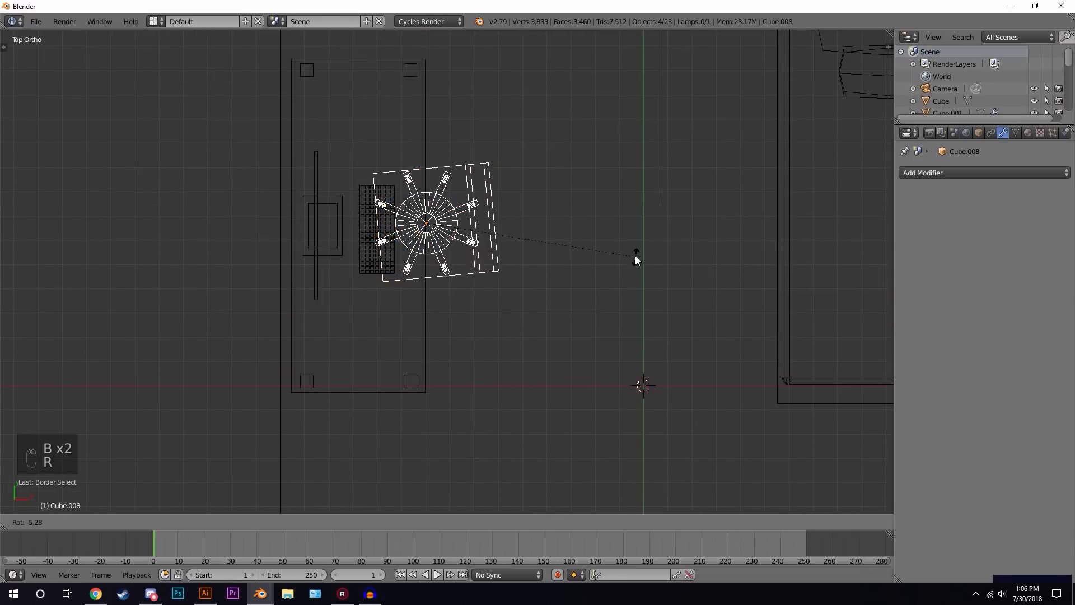
{"action": "left_click", "coordinate": [646, 219]}
{"action": "key", "text": "z"}
{"action": "mouse_move", "coordinate": [647, 219]}
{"action": "middle_mouse_down"}
{"action": "mouse_move", "coordinate": [476, 249]}
{"action": "mouse_move", "coordinate": [479, 239]}
{"action": "mouse_move", "coordinate": [445, 238]}
{"action": "mouse_move", "coordinate": [383, 257]}
{"action": "mouse_move", "coordinate": [512, 265]}
{"action": "mouse_move", "coordinate": [464, 271]}
{"action": "mouse_move", "coordinate": [455, 250]}
{"action": "mouse_move", "coordinate": [513, 262]}
{"action": "middle_mouse_up"}
{"action": "key", "text": "a"}
{"action": "scroll", "coordinate": [453, 250], "scroll_direction": "down", "scroll_amount": 3}
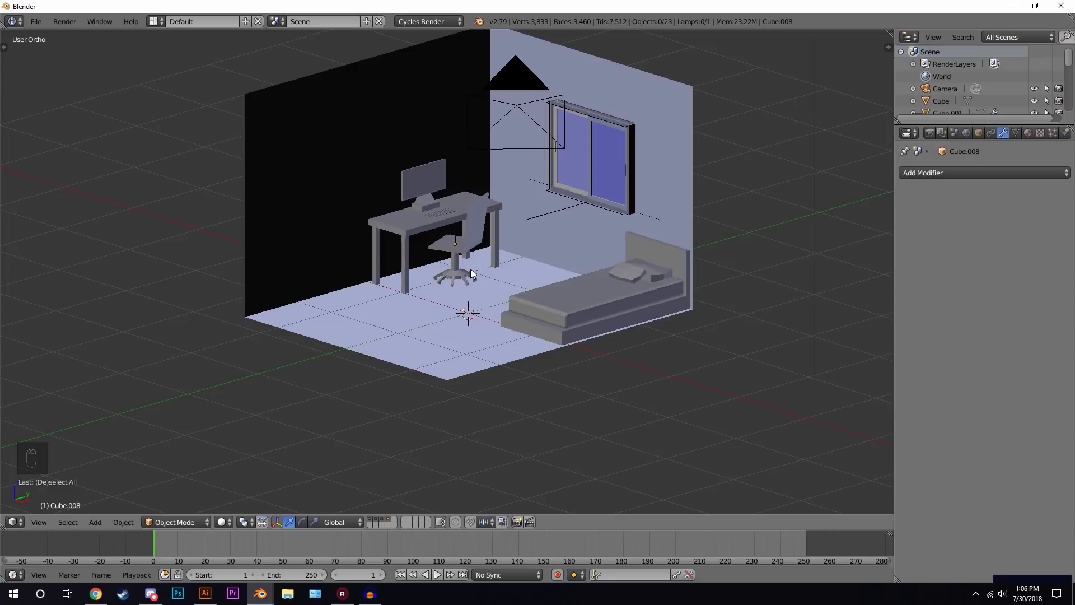
- Add a cube and scale and move it onto the floor beside the bed as a nightstand
{"action": "scroll", "coordinate": [492, 248], "scroll_direction": "up", "scroll_amount": 2}
{"action": "middle_click_drag", "start_coordinate": [492, 249], "coordinate": [538, 277]}
{"action": "middle_click_drag", "start_coordinate": [628, 271], "coordinate": [656, 233]}
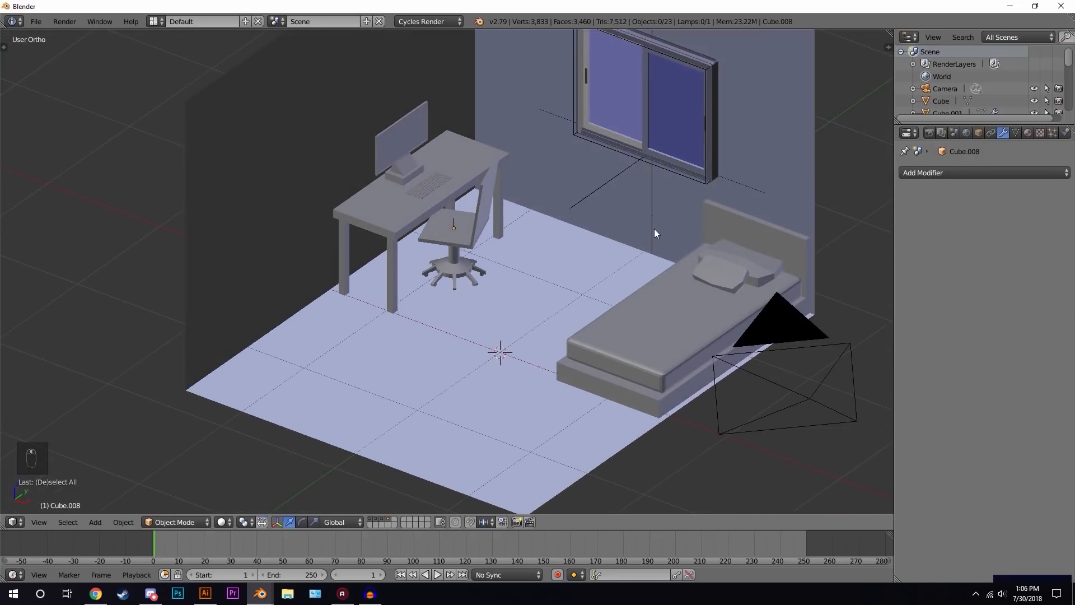
{"action": "left_click", "coordinate": [658, 250]}
{"action": "middle_click_drag", "start_coordinate": [622, 268], "coordinate": [146, 386]}
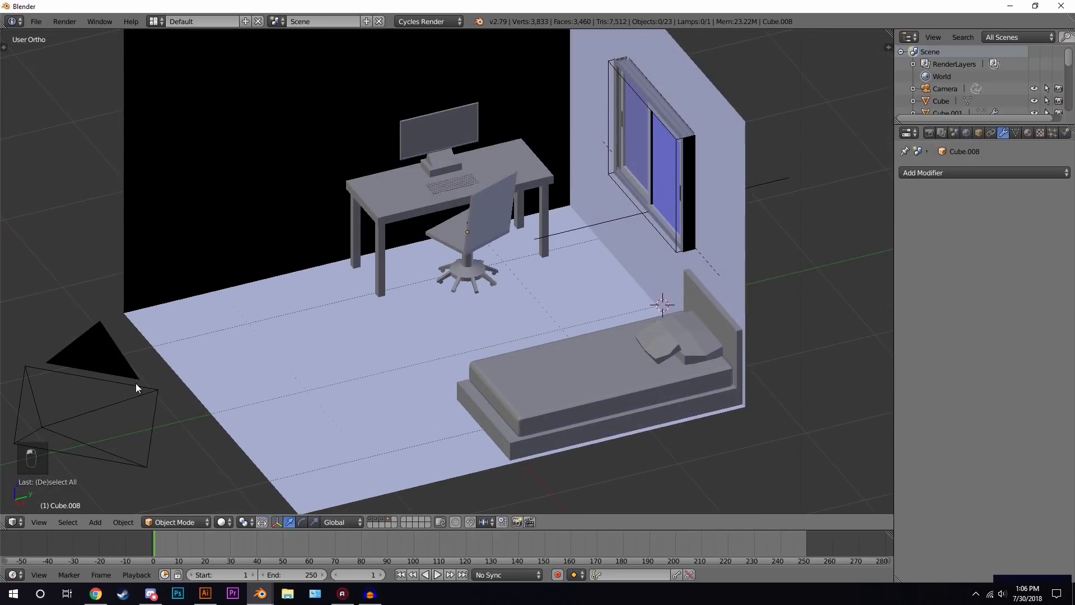
{"action": "left_click", "coordinate": [223, 392]}
{"action": "middle_click_drag", "start_coordinate": [537, 72], "coordinate": [572, 81]}
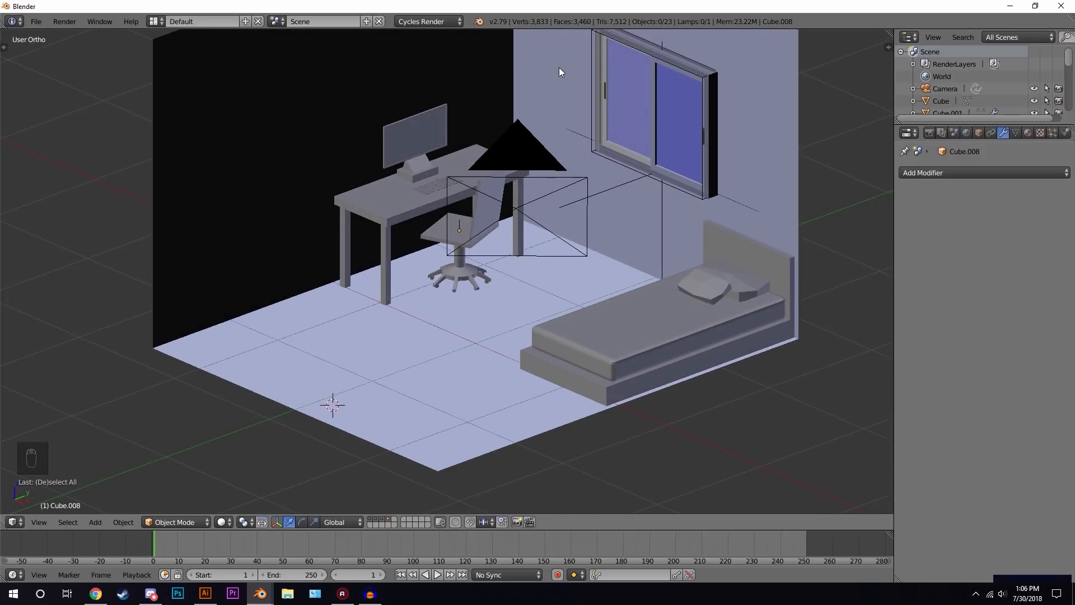
{"action": "scroll", "coordinate": [614, 196], "scroll_direction": "up", "scroll_amount": 3}
{"action": "key", "text": "shift+a"}
{"action": "mouse_move", "coordinate": [569, 89]}
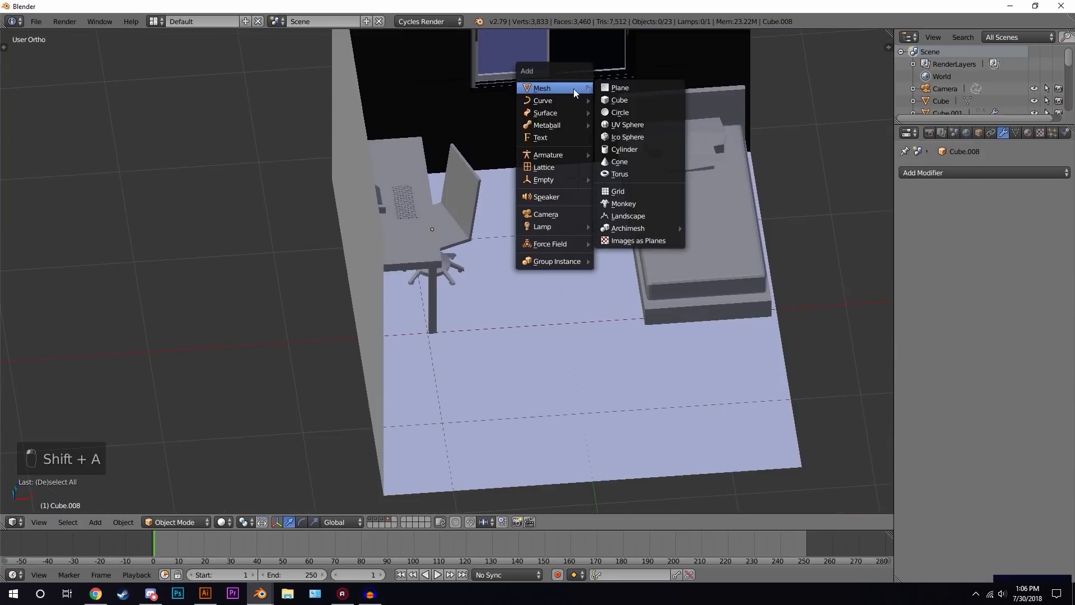
{"action": "left_click", "coordinate": [630, 104]}
{"action": "key", "text": "KP_1"}
{"action": "key", "text": "s"}
{"action": "key", "text": "g"}
{"action": "key", "text": "z"}
{"action": "key", "text": "s"}
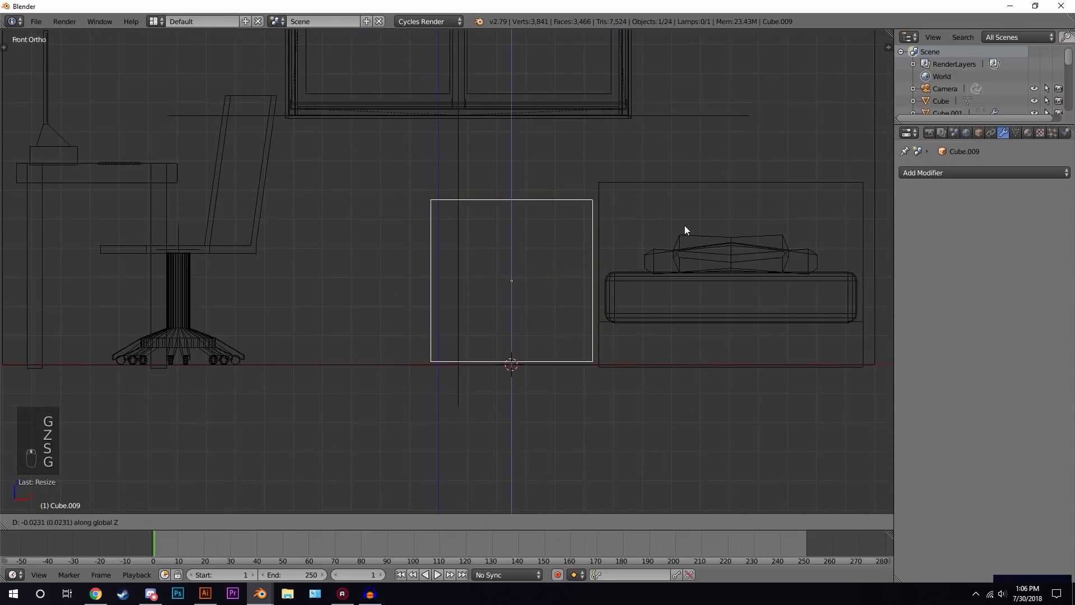
{"action": "key", "text": "g"}
- Add a horizontal loop cut through the nightstand and scale and move it along Y
{"action": "key", "text": "Tab"}
{"action": "key", "text": "ctrl+r"}
{"action": "key", "text": "z"}
{"action": "middle_click_drag", "start_coordinate": [424, 543], "coordinate": [689, 150]}
{"action": "key", "text": "Tab"}
{"action": "key", "text": "s"}
{"action": "key", "text": "y"}
{"action": "left_click", "coordinate": [684, 171]}
{"action": "key", "text": "g"}
{"action": "key", "text": "y"}
{"action": "key", "text": "g"}
{"action": "key", "text": "y"}
{"action": "key", "text": "s"}
{"action": "key", "text": "y"}
{"action": "key", "text": "g"}
{"action": "key", "text": "y"}
{"action": "left_click", "coordinate": [687, 171]}
- Select the nightstand's two front faces, inset them and extrude them to form drawers
{"action": "key", "text": "Tab"}
{"action": "key", "text": "ctrl+Tab"}
{"action": "right_click", "coordinate": [294, 291]}
{"action": "right_click", "coordinate": [296, 356], "text": "shift"}
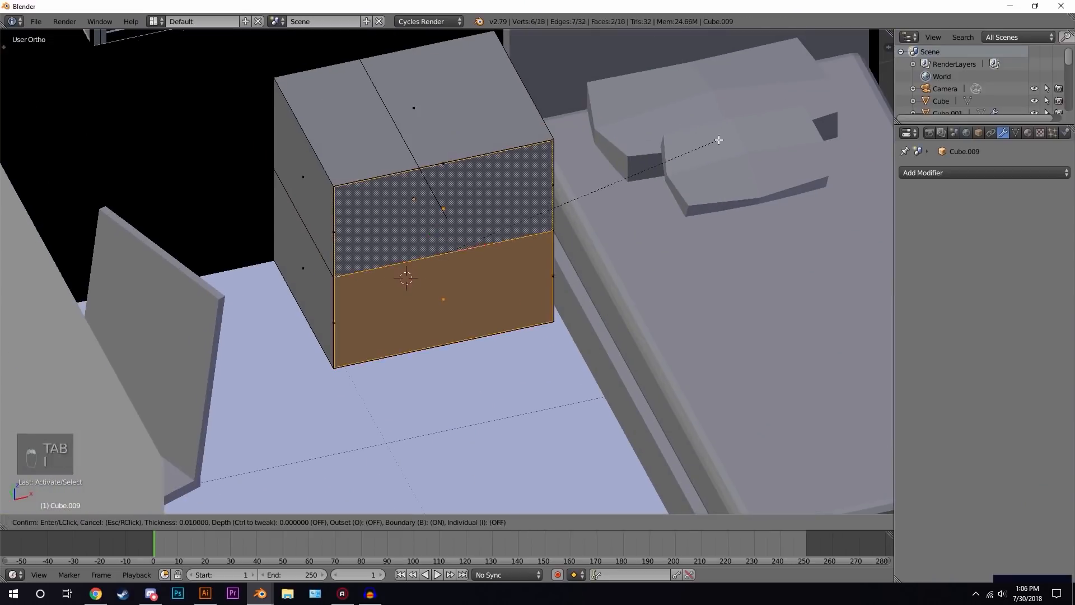
{"action": "key", "text": "i"}
{"action": "middle_click_drag", "start_coordinate": [718, 139], "coordinate": [489, 259]}
{"action": "key", "text": "e"}
{"action": "key", "text": "Tab"}
- Adjust the nightstand's scale and position and lower it along Z onto the floor
{"action": "middle_click_drag", "start_coordinate": [421, 255], "coordinate": [640, 201]}
{"action": "key", "text": "s"}
{"action": "key", "text": "g"}
{"action": "key", "text": "a"}
{"action": "right_click", "coordinate": [493, 280]}
{"action": "key", "text": "s"}
{"action": "key", "text": "g"}
{"action": "key", "text": "z"}
{"action": "left_click", "coordinate": [642, 267]}
{"action": "middle_click_drag", "start_coordinate": [642, 267], "coordinate": [711, 193]}
- Duplicate the nightstand along Y and rotate the copy about Z
{"action": "key", "text": "shift+d"}
{"action": "key", "text": "y"}
{"action": "left_click", "coordinate": [456, 328]}
{"action": "key", "text": "r"}
{"action": "key", "text": "z"}
{"action": "left_click", "coordinate": [367, 331]}
- In top view, rotate the copy, scale it along X and move it along Y to sit by the desk
{"action": "key", "text": "KP_7"}
{"action": "scroll", "coordinate": [368, 336], "scroll_direction": "up", "scroll_amount": 1}
{"action": "middle_click_drag", "start_coordinate": [368, 336], "coordinate": [181, 138], "text": "shift"}
{"action": "key", "text": "r"}
{"action": "left_click", "coordinate": [543, 228]}
{"action": "key", "text": "s"}
{"action": "key", "text": "x"}
{"action": "key", "text": "g"}
{"action": "key", "text": "s"}
{"action": "key", "text": "y"}
{"action": "key", "text": "g"}
- Fine-tune the copied cabinet's scale and position
{"action": "key", "text": "s"}
{"action": "key", "text": "x"}
{"action": "key", "text": "g"}
{"action": "left_click", "coordinate": [629, 301]}
{"action": "middle_click_drag", "start_coordinate": [629, 301], "coordinate": [599, 275]}
{"action": "key", "text": "s"}
{"action": "key", "text": "s"}
{"action": "key", "text": "g"}
{"action": "key", "text": "a"}
{"action": "right_click", "coordinate": [439, 228]}
{"action": "key", "text": "s"}
{"action": "key", "text": "a"}
{"action": "right_click", "coordinate": [450, 219]}
{"action": "key", "text": "a"}
{"action": "scroll", "coordinate": [444, 221], "scroll_direction": "down", "scroll_amount": 3}
{"action": "scroll", "coordinate": [469, 238], "scroll_direction": "up", "scroll_amount": 3}
- Add a cylinder with 8 vertices
{"action": "key", "text": "shift+a"}
{"action": "mouse_move", "coordinate": [470, 237]}
{"action": "left_click", "coordinate": [537, 301]}
{"action": "key", "text": "t"}
{"action": "left_click", "coordinate": [45, 417]}
{"action": "type", "text": "8"}
{"action": "key", "text": "Return"}
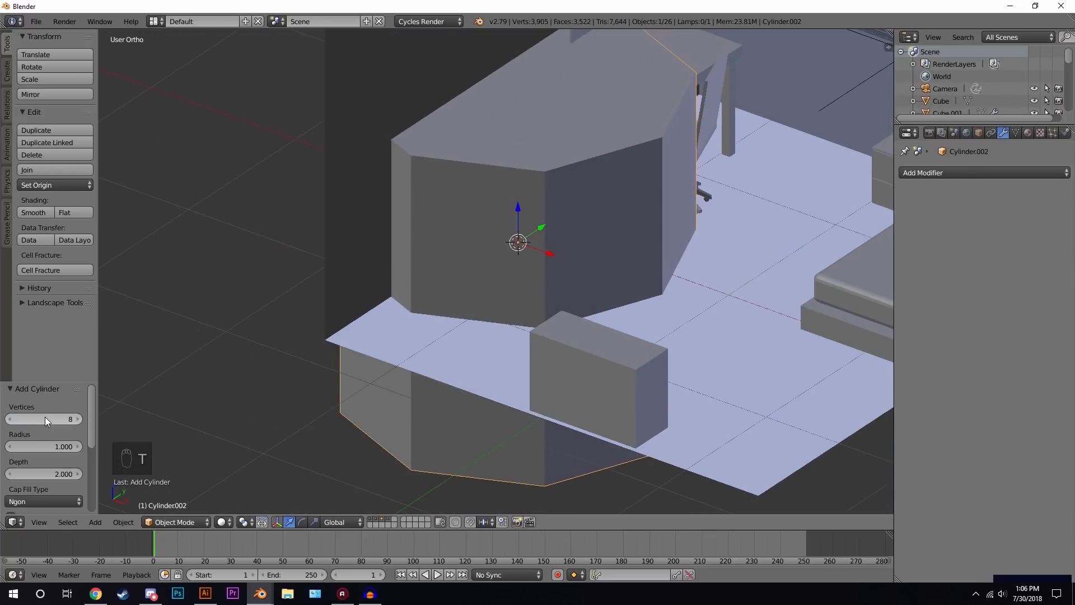
- Scale the cylinder down and raise it along Z to stand on the floor as a trash can
{"action": "key", "text": "t"}
{"action": "key", "text": "s"}
{"action": "left_click", "coordinate": [509, 222]}
{"action": "key", "text": "g"}
{"action": "key", "text": "z"}
{"action": "left_click", "coordinate": [510, 188]}
- Hollow the trash can by extruding its top face, scaling it inward and extruding it down, then move it
{"action": "key", "text": "Tab"}
{"action": "scroll", "coordinate": [510, 188], "scroll_direction": "up", "scroll_amount": 3}
{"action": "right_click", "coordinate": [493, 124]}
{"action": "key", "text": "e"}
{"action": "key", "text": "s"}
{"action": "key", "text": "e"}
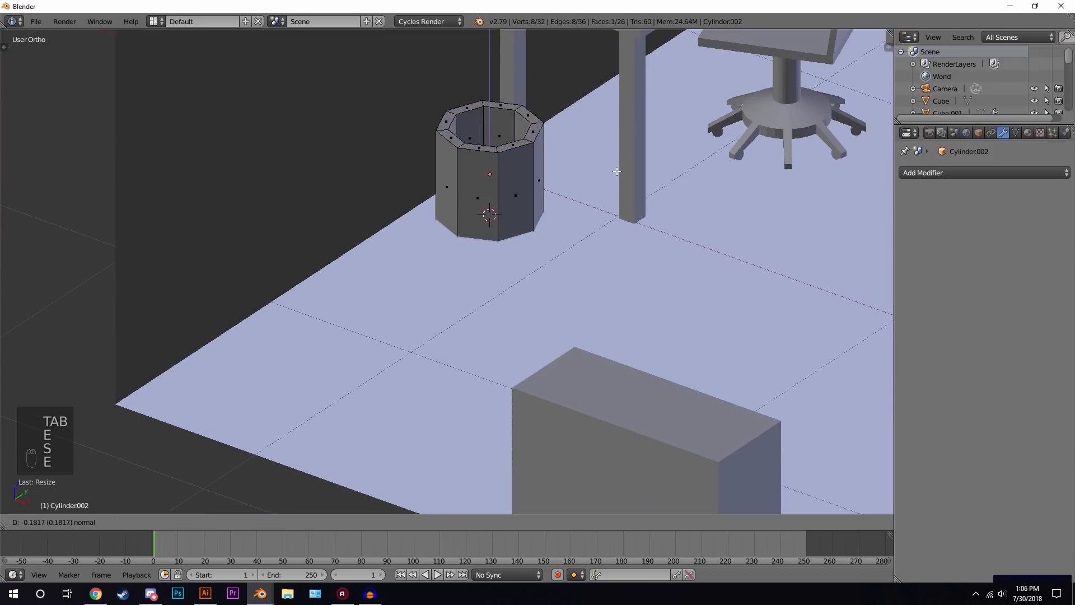
{"action": "key", "text": "Tab"}
{"action": "key", "text": "g"}
{"action": "key", "text": "a"}
- Add a cube and scale it flat along Z and X into a wall shelf above the desk
{"action": "middle_click_drag", "start_coordinate": [576, 213], "coordinate": [583, 236]}
{"action": "scroll", "coordinate": [488, 116], "scroll_direction": "up", "scroll_amount": 2}
{"action": "key", "text": "shift+a"}
{"action": "mouse_move", "coordinate": [442, 163]}
{"action": "left_click", "coordinate": [504, 178]}
{"action": "key", "text": "s"}
{"action": "key", "text": "s"}
{"action": "key", "text": "z"}
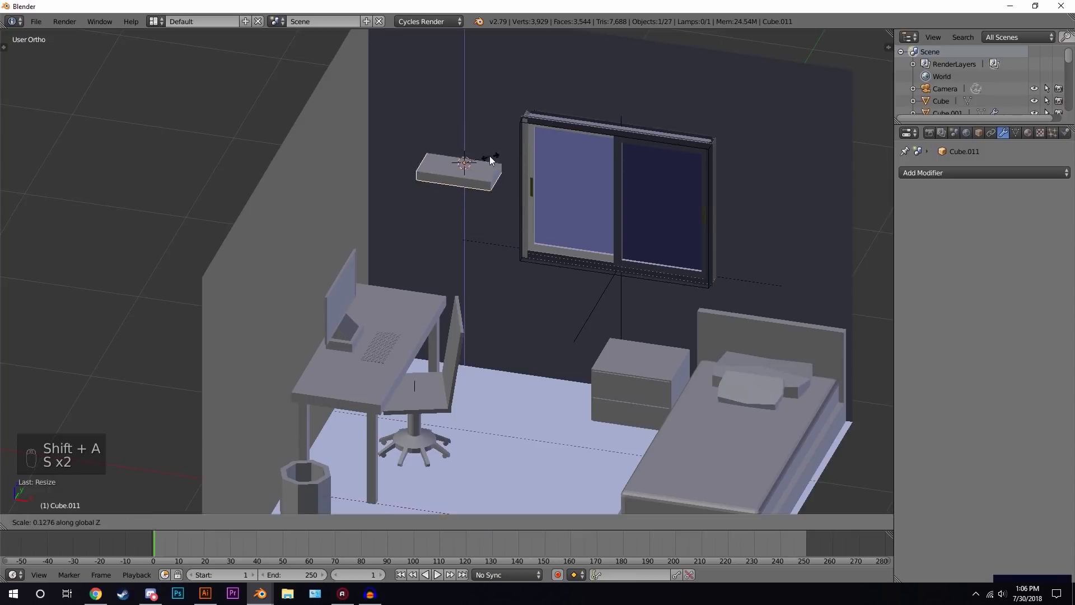
{"action": "key", "text": "s"}
{"action": "key", "text": "x"}
{"action": "key", "text": "g"}
{"action": "key", "text": "x"}
- Refine the shelf's scale along X and Y and its position along the wall
{"action": "key", "text": "s"}
{"action": "key", "text": "x"}
{"action": "key", "text": "g"}
{"action": "key", "text": "x"}
{"action": "middle_click_drag", "start_coordinate": [568, 176], "coordinate": [621, 263]}
{"action": "scroll", "coordinate": [622, 263], "scroll_direction": "up", "scroll_amount": 2}
{"action": "key", "text": "s"}
{"action": "key", "text": "x"}
{"action": "key", "text": "g"}
{"action": "key", "text": "x"}
- Add a cube and scale and rotate it in side view into a diagonal support bracket under the wall shelf
{"action": "key", "text": "s"}
{"action": "key", "text": "y"}
{"action": "key", "text": "g"}
{"action": "middle_click_drag", "start_coordinate": [694, 266], "coordinate": [537, 287]}
{"action": "key", "text": "shift+a"}
{"action": "left_click", "coordinate": [609, 303]}
{"action": "key", "text": "KP_1"}
{"action": "key", "text": "KP_Enter"}
{"action": "key", "text": "KP_3"}
{"action": "scroll", "coordinate": [609, 303], "scroll_direction": "down", "scroll_amount": 3}
{"action": "key", "text": "z"}
{"action": "key", "text": "s"}
{"action": "left_click", "coordinate": [438, 293]}
{"action": "scroll", "coordinate": [438, 294], "scroll_direction": "up", "scroll_amount": 1}
{"action": "key", "text": "s"}
{"action": "key", "text": "y"}
{"action": "left_click", "coordinate": [165, 213]}
{"action": "key", "text": "s"}
{"action": "left_click", "coordinate": [518, 234]}
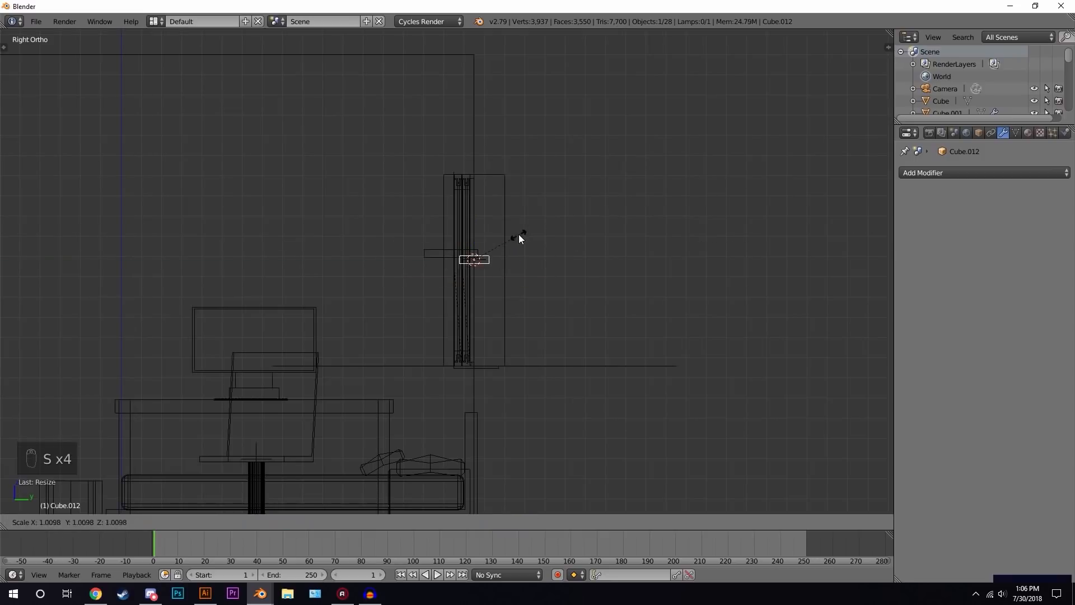
{"action": "key", "text": "s"}
{"action": "key", "text": "y"}
{"action": "scroll", "coordinate": [560, 258], "scroll_direction": "up", "scroll_amount": 4}
{"action": "key", "text": "r"}
{"action": "key", "text": "g"}
{"action": "key", "text": "s"}
{"action": "scroll", "coordinate": [545, 240], "scroll_direction": "up", "scroll_amount": 3}
{"action": "key", "text": "g"}
{"action": "key", "text": "r"}
- Move the bracket's box-selected vertices in Edit Mode so it fits against the shelf and wall
{"action": "key", "text": "g"}
{"action": "left_click", "coordinate": [583, 303]}
{"action": "key", "text": "Tab"}
{"action": "key", "text": "a"}
{"action": "key", "text": "a"}
{"action": "key", "text": "b"}
{"action": "left_click_drag", "start_coordinate": [359, 178], "coordinate": [412, 220]}
- Duplicate the bracket along X to place a second support under the other end of the shelf
{"action": "key", "text": "g"}
{"action": "key", "text": "Tab"}
{"action": "key", "text": "z"}
{"action": "middle_click_drag", "start_coordinate": [413, 218], "coordinate": [310, 232]}
{"action": "key", "text": "shift+d"}
{"action": "key", "text": "x"}
{"action": "left_click", "coordinate": [252, 194]}
{"action": "right_click", "coordinate": [460, 255]}
{"action": "key", "text": "alt+d"}
{"action": "key", "text": "x"}
{"action": "left_click", "coordinate": [252, 209]}
{"action": "middle_click_drag", "start_coordinate": [252, 209], "coordinate": [363, 235]}
{"action": "scroll", "coordinate": [363, 235], "scroll_direction": "down", "scroll_amount": 6}
{"action": "key", "text": "a"}
- Add an ico sphere at the shelf, scale it down and raise it along Z to sit on the shelf
{"action": "key", "text": "g"}
{"action": "key", "text": "a"}
{"action": "middle_click_drag", "start_coordinate": [441, 278], "coordinate": [506, 320]}
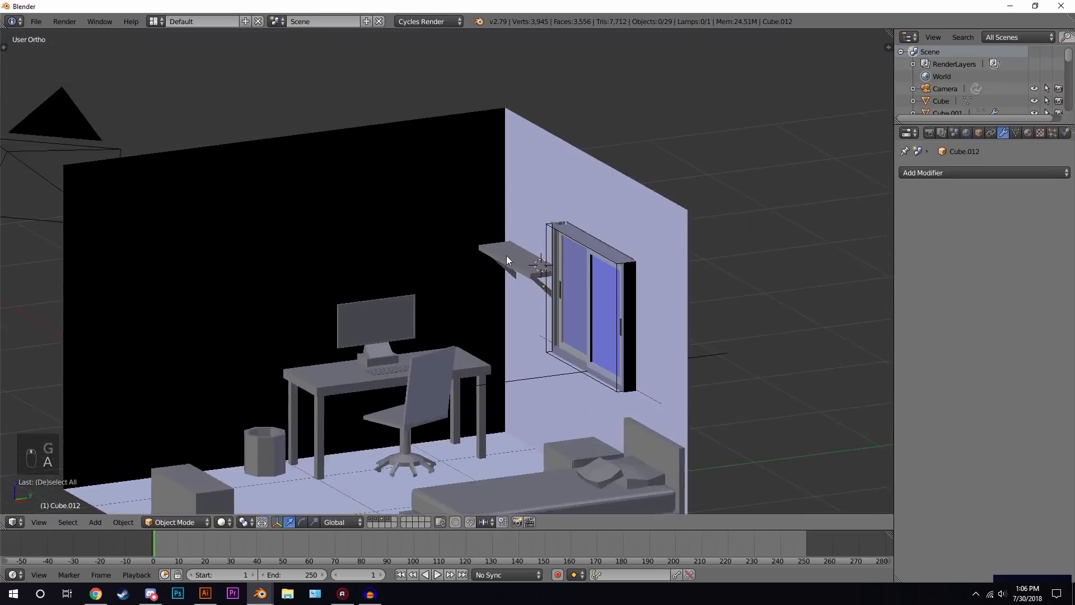
{"action": "scroll", "coordinate": [529, 252], "scroll_direction": "up", "scroll_amount": 4}
{"action": "left_click", "coordinate": [548, 235]}
{"action": "key", "text": "shift+a"}
{"action": "left_click", "coordinate": [600, 287]}
{"action": "key", "text": "s"}
{"action": "left_click", "coordinate": [575, 223]}
{"action": "key", "text": "s"}
{"action": "left_click", "coordinate": [615, 211]}
{"action": "key", "text": "g"}
{"action": "key", "text": "z"}
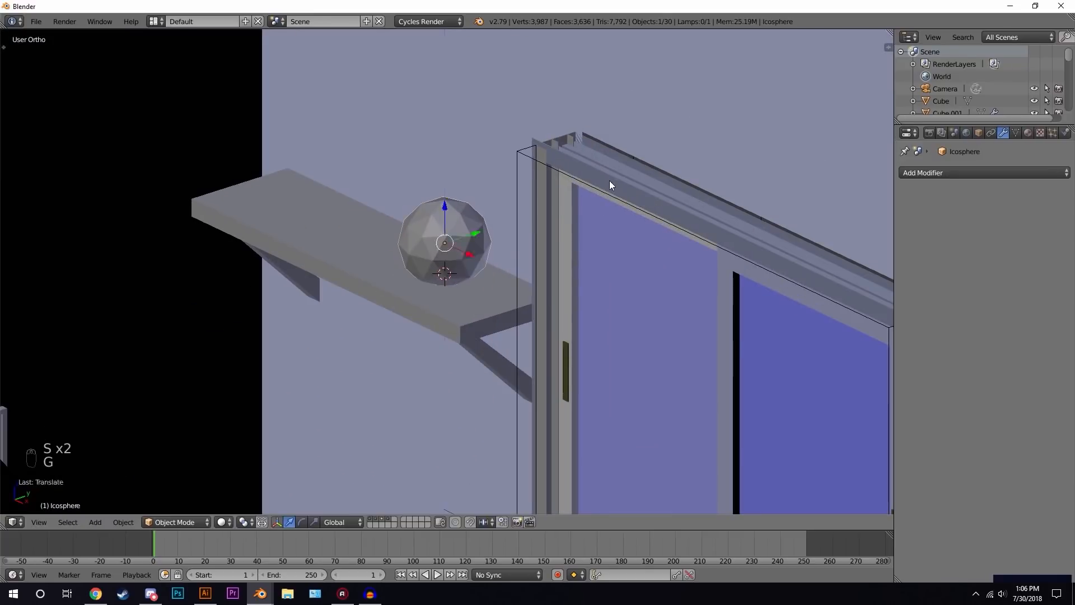
{"action": "left_click", "coordinate": [609, 180]}
- Orbit and zoom around the room, selecting furniture pieces to inspect the overall layout
{"action": "key", "text": "a"}
{"action": "scroll", "coordinate": [605, 190], "scroll_direction": "down", "scroll_amount": 7}
{"action": "middle_click_drag", "start_coordinate": [527, 368], "coordinate": [527, 339]}
{"action": "scroll", "coordinate": [603, 318], "scroll_direction": "down", "scroll_amount": 2}
{"action": "scroll", "coordinate": [528, 339], "scroll_direction": "up", "scroll_amount": 3}
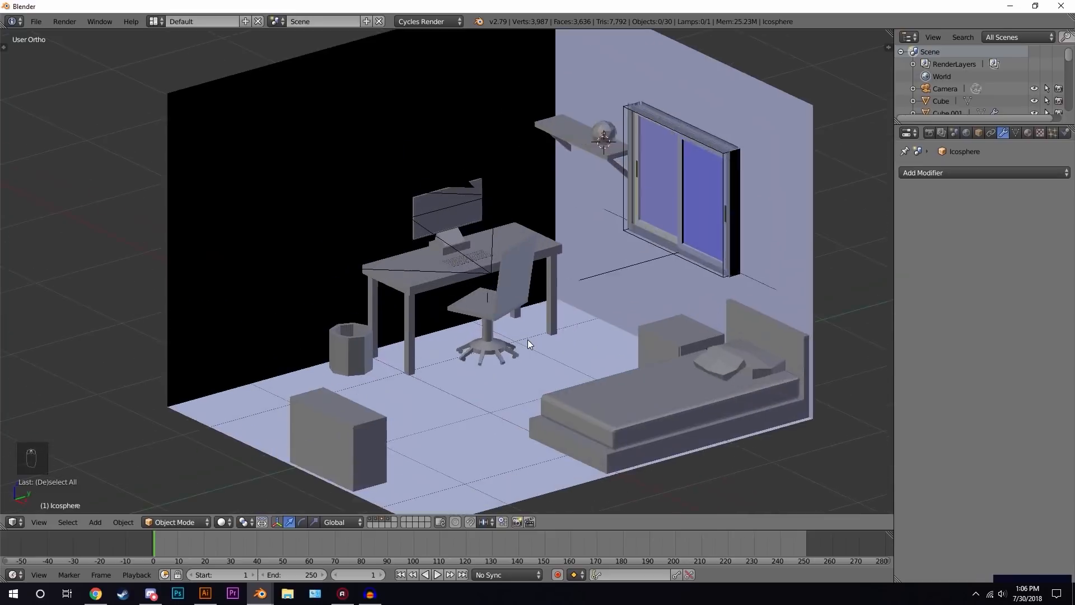
{"action": "scroll", "coordinate": [528, 339], "scroll_direction": "down", "scroll_amount": 1}
{"action": "scroll", "coordinate": [528, 338], "scroll_direction": "down", "scroll_amount": 3}
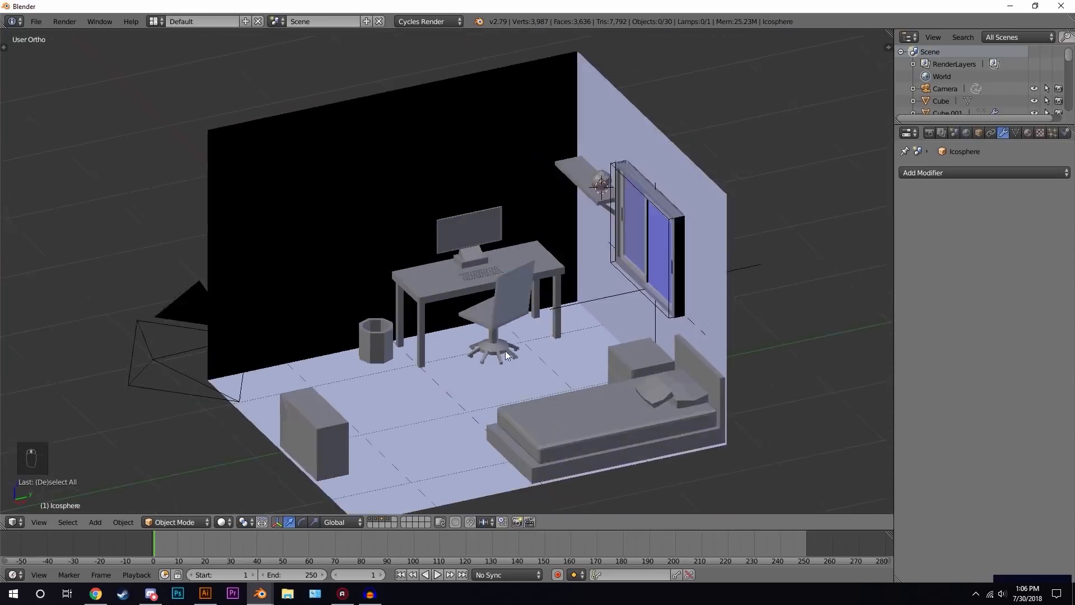
{"action": "scroll", "coordinate": [537, 332], "scroll_direction": "up", "scroll_amount": 4}
{"action": "middle_click_drag", "start_coordinate": [537, 332], "coordinate": [593, 292]}
{"action": "scroll", "coordinate": [593, 292], "scroll_direction": "up", "scroll_amount": 1}
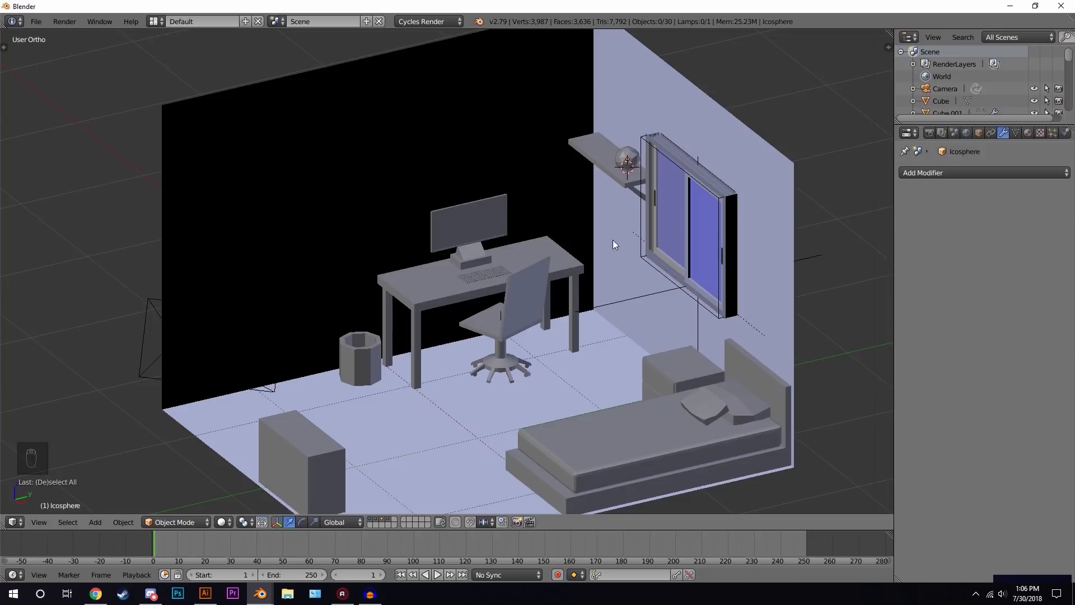
{"action": "right_click", "coordinate": [603, 149]}
{"action": "right_click", "coordinate": [620, 169]}
{"action": "middle_click_drag", "start_coordinate": [615, 168], "coordinate": [582, 142]}
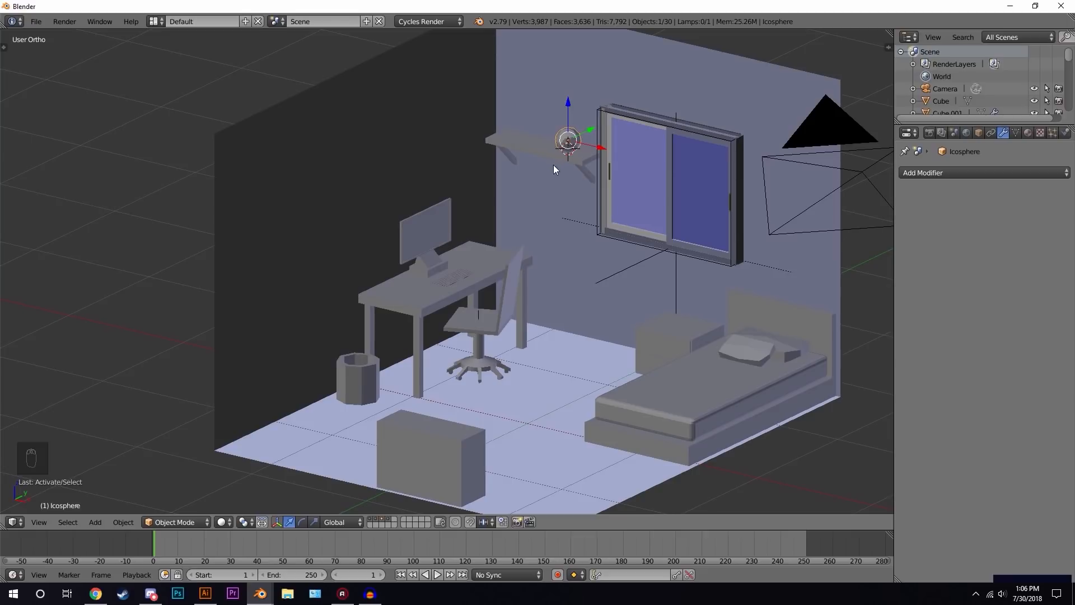
{"action": "scroll", "coordinate": [664, 301], "scroll_direction": "up", "scroll_amount": 5}
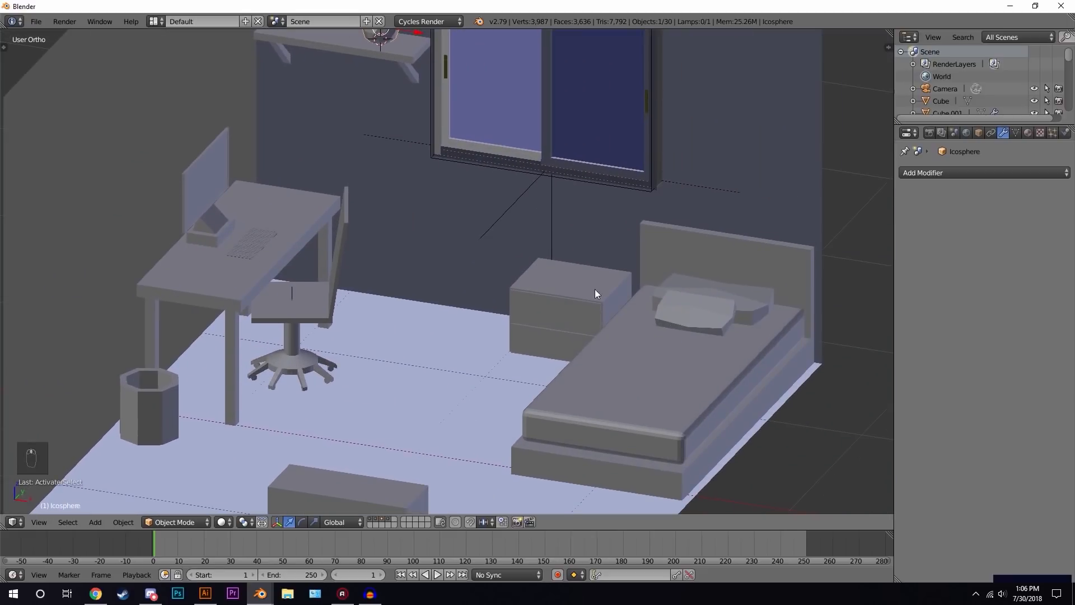
{"action": "right_click", "coordinate": [572, 305]}
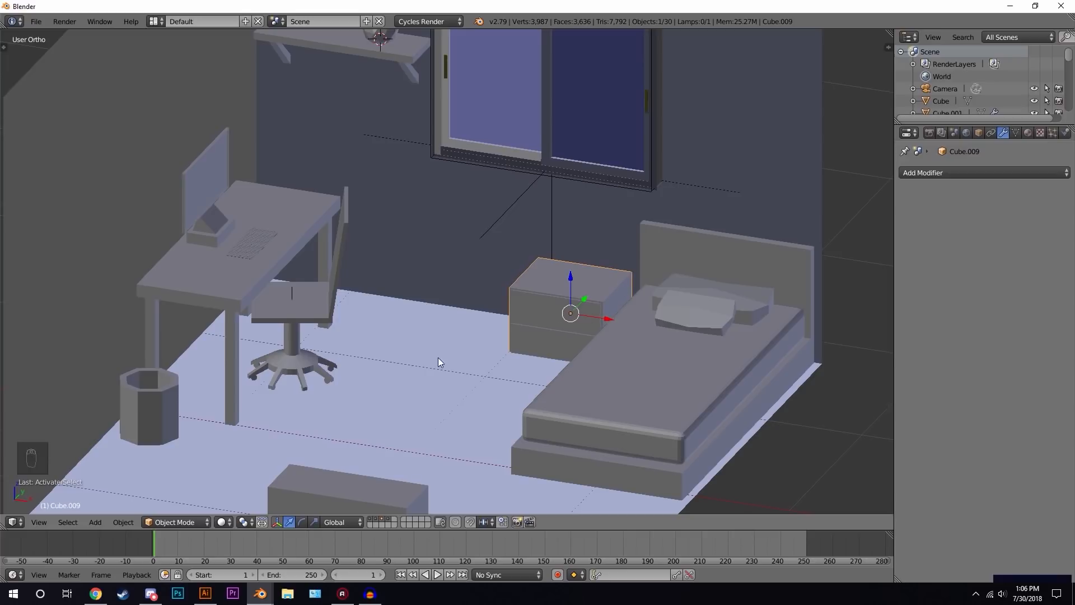
{"action": "middle_click_drag", "start_coordinate": [220, 329], "coordinate": [486, 236], "text": "shift"}
{"action": "right_click", "coordinate": [427, 313]}
{"action": "middle_click_drag", "start_coordinate": [572, 298], "coordinate": [301, 316]}
{"action": "right_click", "coordinate": [311, 300]}
{"action": "scroll", "coordinate": [386, 304], "scroll_direction": "down", "scroll_amount": 2}
{"action": "middle_click_drag", "start_coordinate": [482, 296], "coordinate": [563, 292]}
{"action": "middle_click_drag", "start_coordinate": [616, 229], "coordinate": [581, 298], "text": "shift"}
{"action": "scroll", "coordinate": [538, 300], "scroll_direction": "up", "scroll_amount": 1}
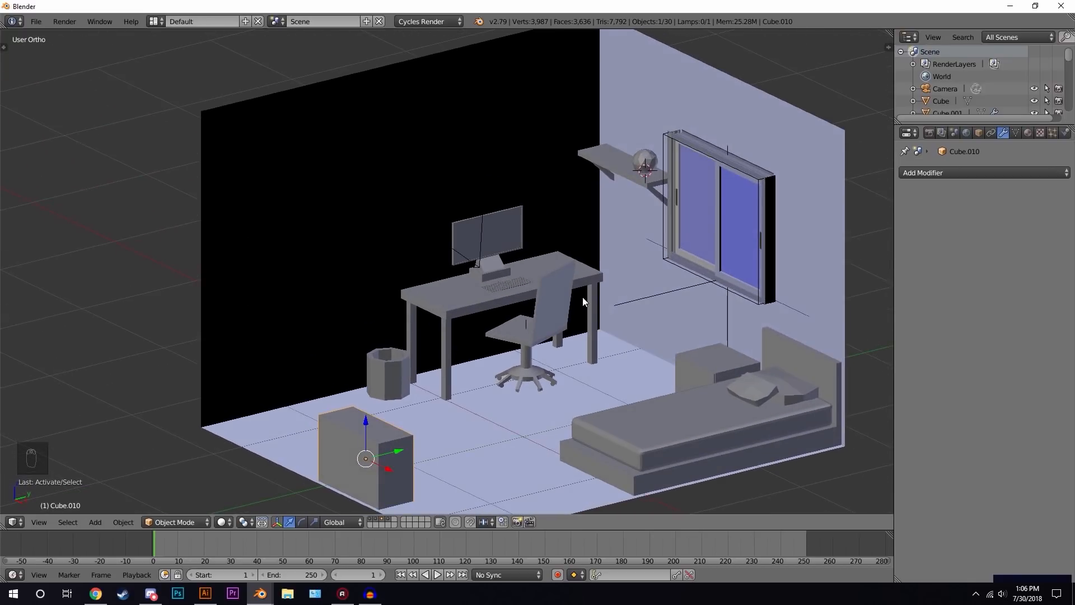
- Align the camera to the current view and move it back along its local Z to frame the room
{"action": "key", "text": "ctrl+alt+KP_0"}
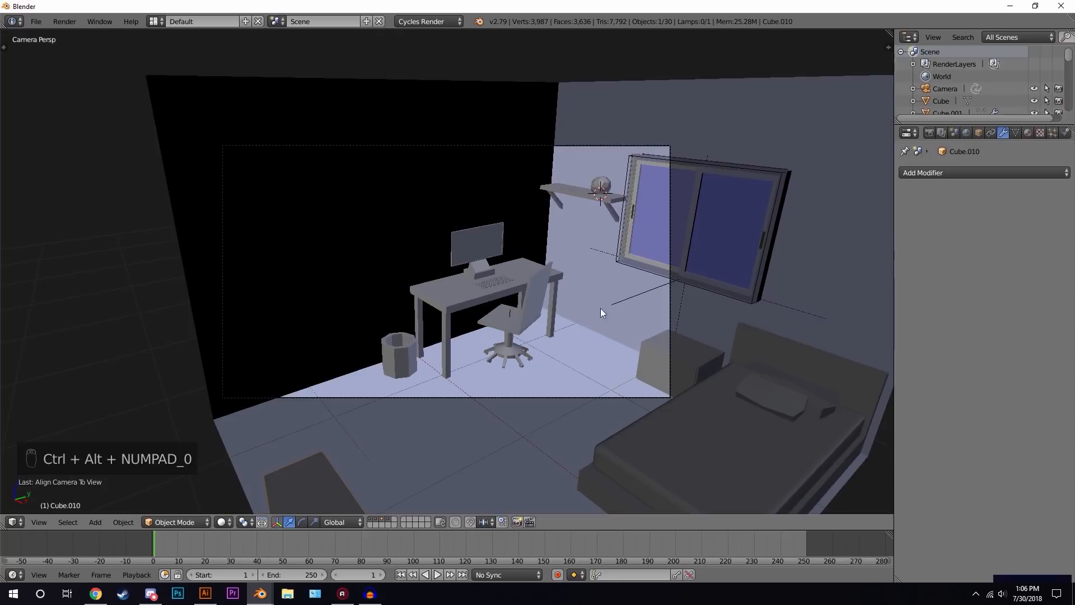
{"action": "right_click", "coordinate": [670, 293]}
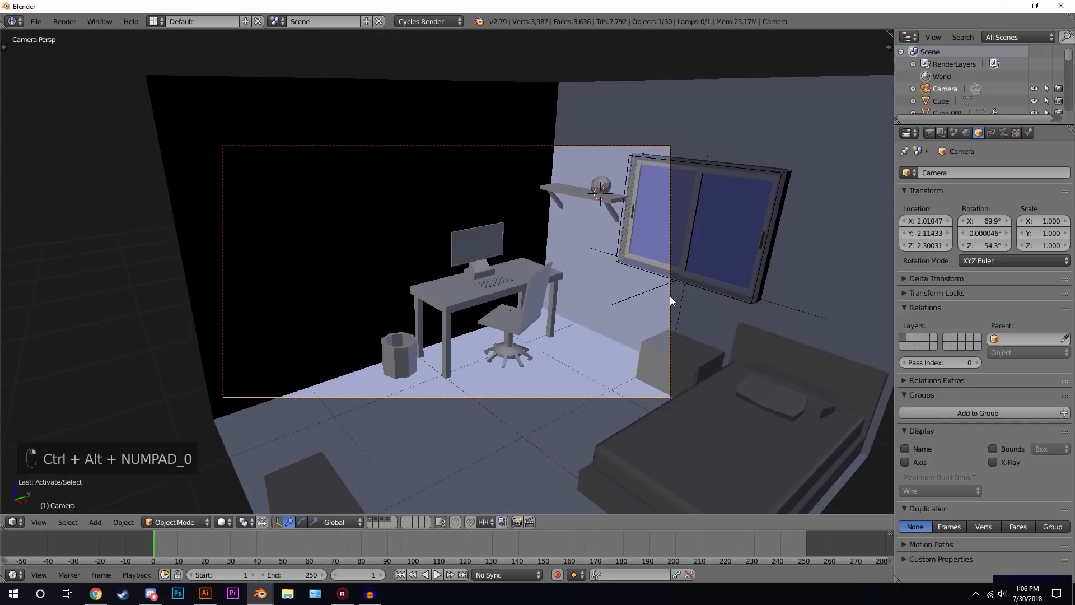
{"action": "key", "text": "g"}
{"action": "middle_click", "coordinate": [506, 312]}
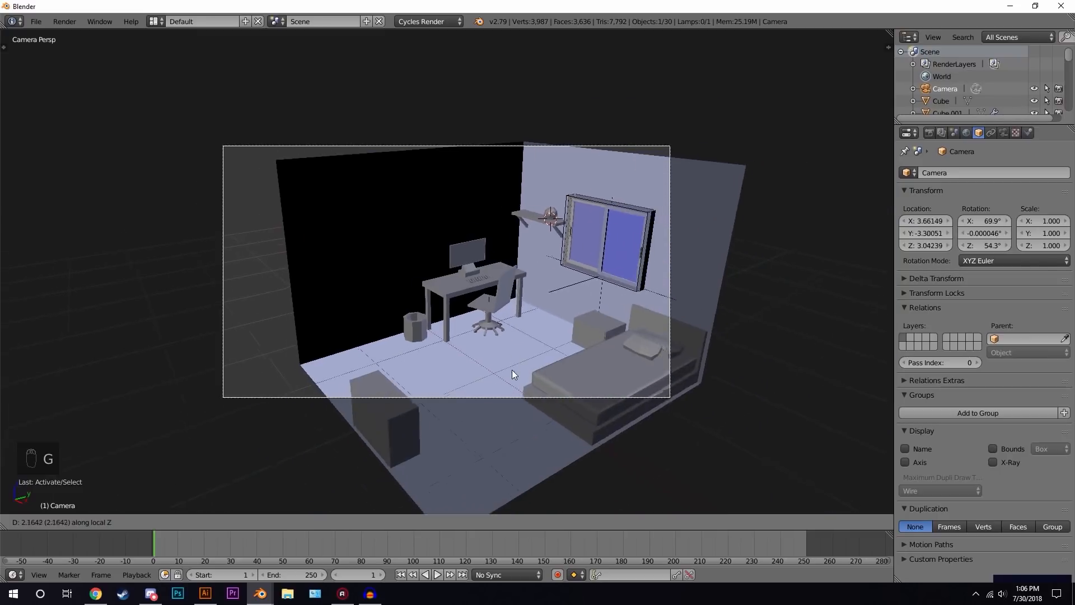
{"action": "left_click", "coordinate": [517, 391]}
{"action": "scroll", "coordinate": [513, 381], "scroll_direction": "up", "scroll_amount": 3}
{"action": "key", "text": "g"}
{"action": "key", "text": "g"}
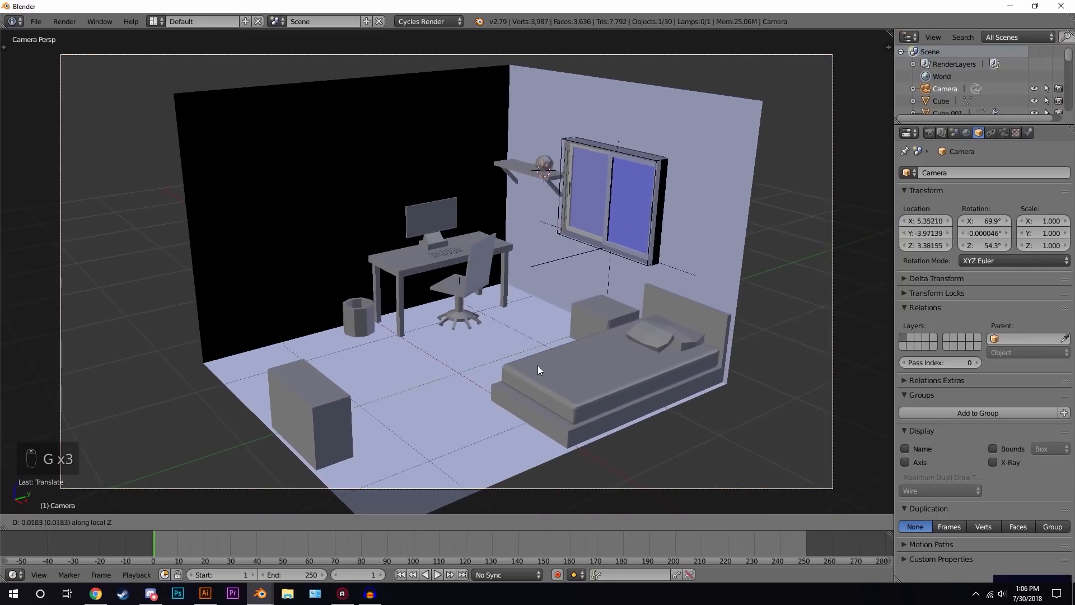
{"action": "key", "text": "g"}
{"action": "key", "text": "g"}
{"action": "left_click", "coordinate": [574, 381]}
{"action": "key", "text": "a"}
{"action": "scroll", "coordinate": [585, 314], "scroll_direction": "up", "scroll_amount": 2}
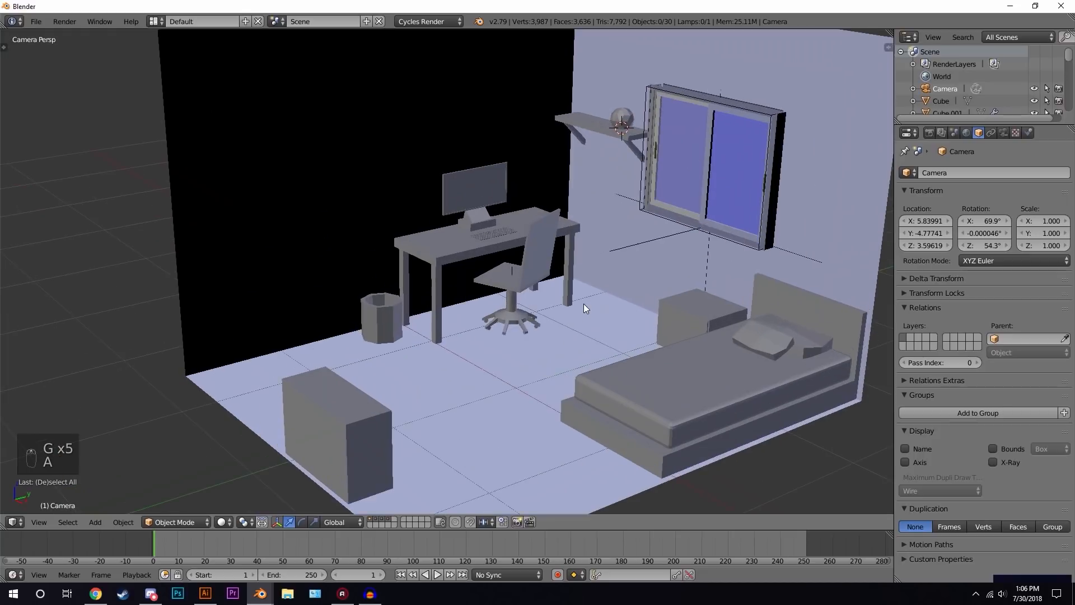
{"action": "middle_click_drag", "start_coordinate": [627, 288], "coordinate": [627, 307], "text": "shift"}
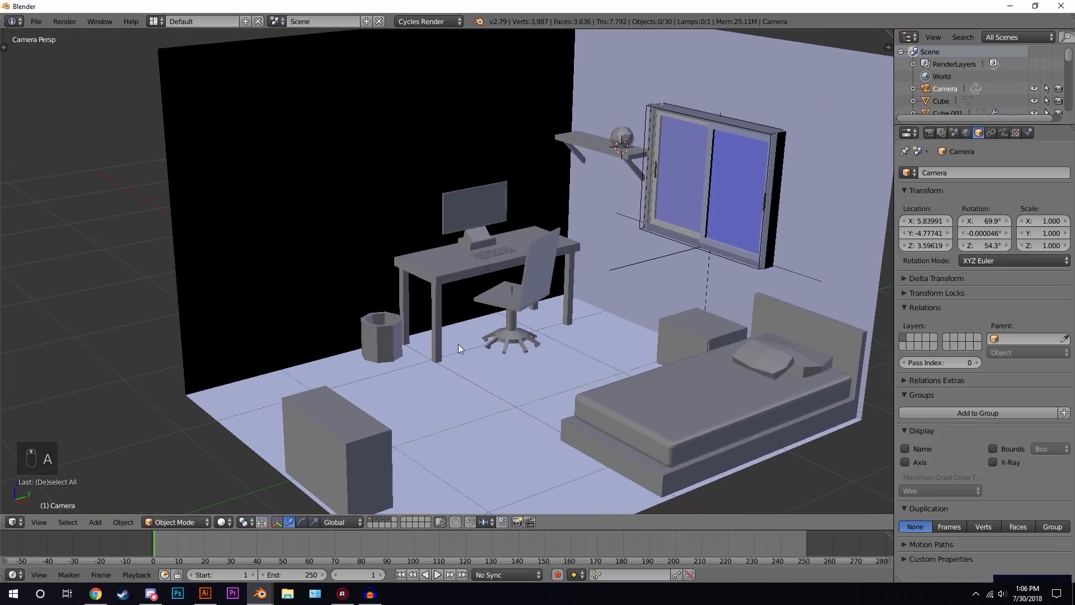
- Place the 3D cursor beside the wall and verify the Import Images as Planes add-on is enabled in preferences
{"action": "left_click", "coordinate": [425, 117]}
{"action": "left_click", "coordinate": [834, 170]}
{"action": "left_click", "coordinate": [420, 133]}
{"action": "left_click", "coordinate": [816, 171]}
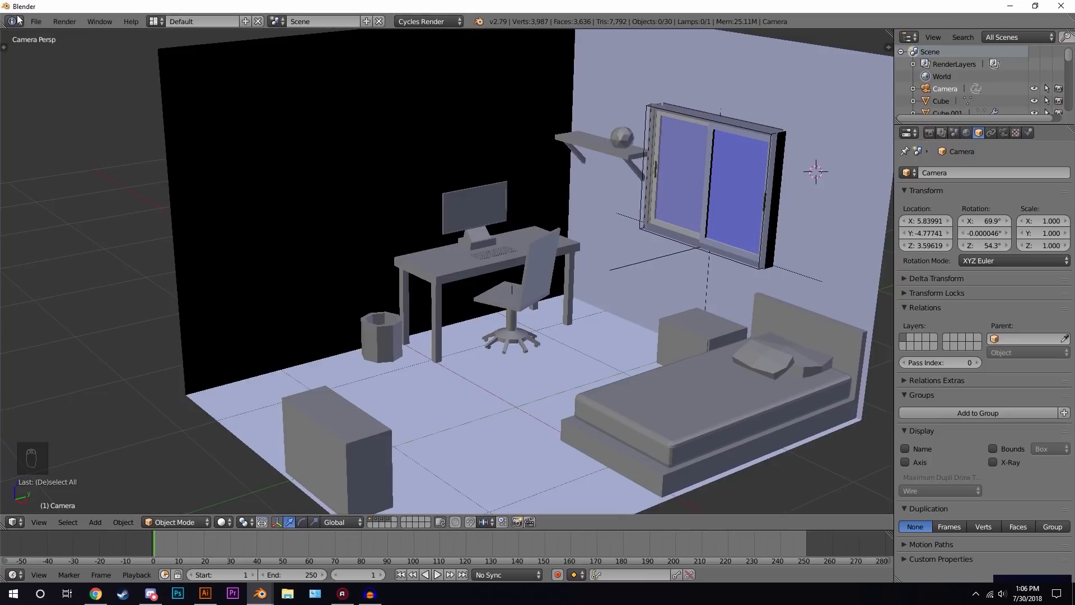
{"action": "left_click", "coordinate": [36, 21]}
{"action": "left_click", "coordinate": [71, 156]}
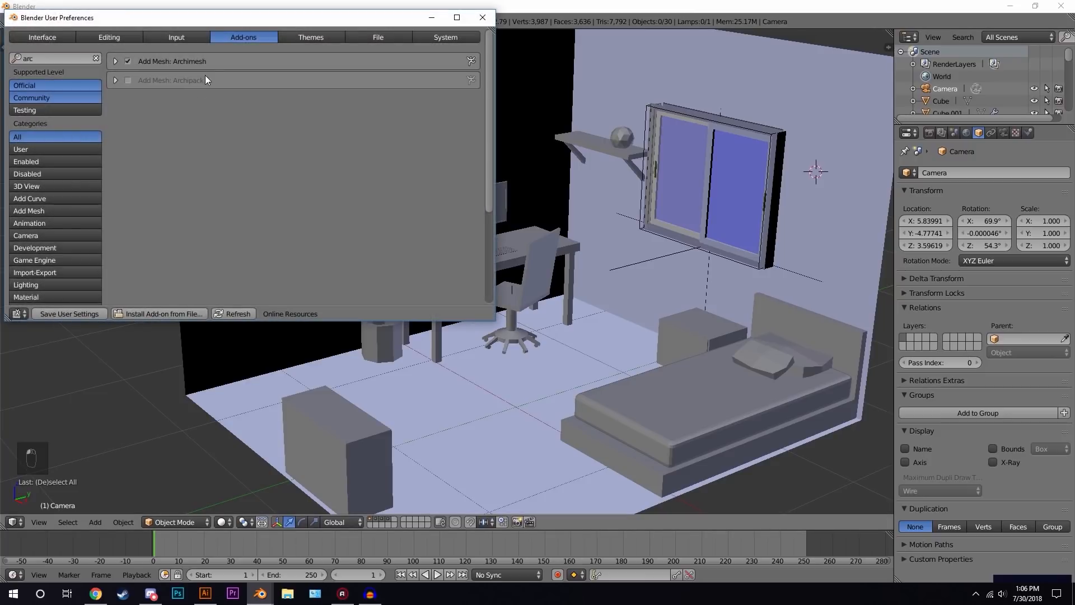
{"action": "left_click", "coordinate": [45, 58]}
{"action": "type", "text": "in"}
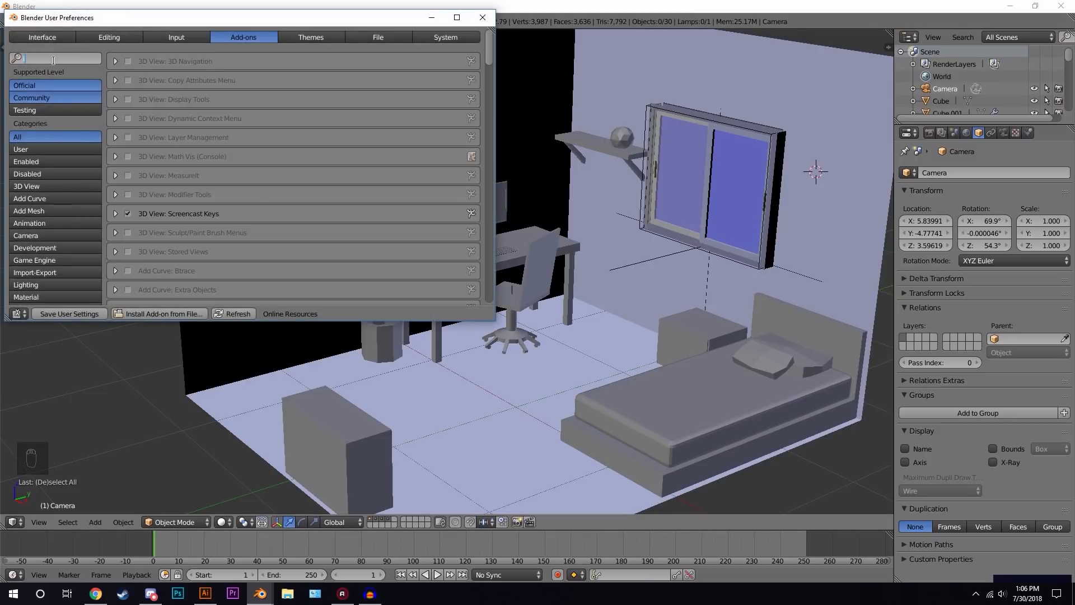
{"action": "key", "text": "BackSpace"}
{"action": "type", "text": "mag"}
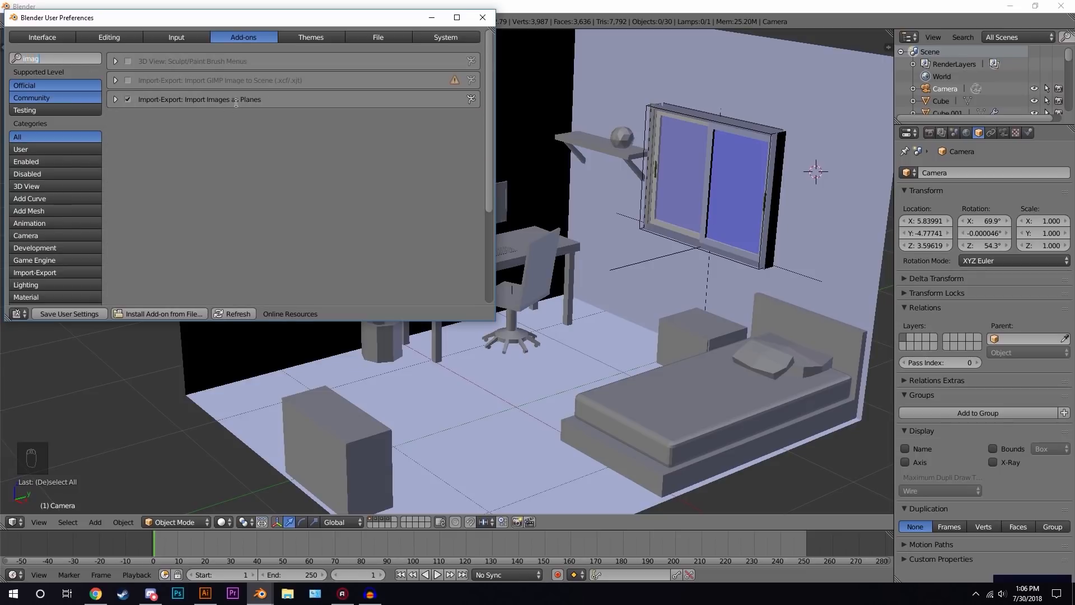
{"action": "left_click", "coordinate": [482, 17]}
- Import the image Final Low Poly Snow Cabin Orange Glow.png as a plane
{"action": "key", "text": "shift+a"}
{"action": "mouse_move", "coordinate": [571, 248]}
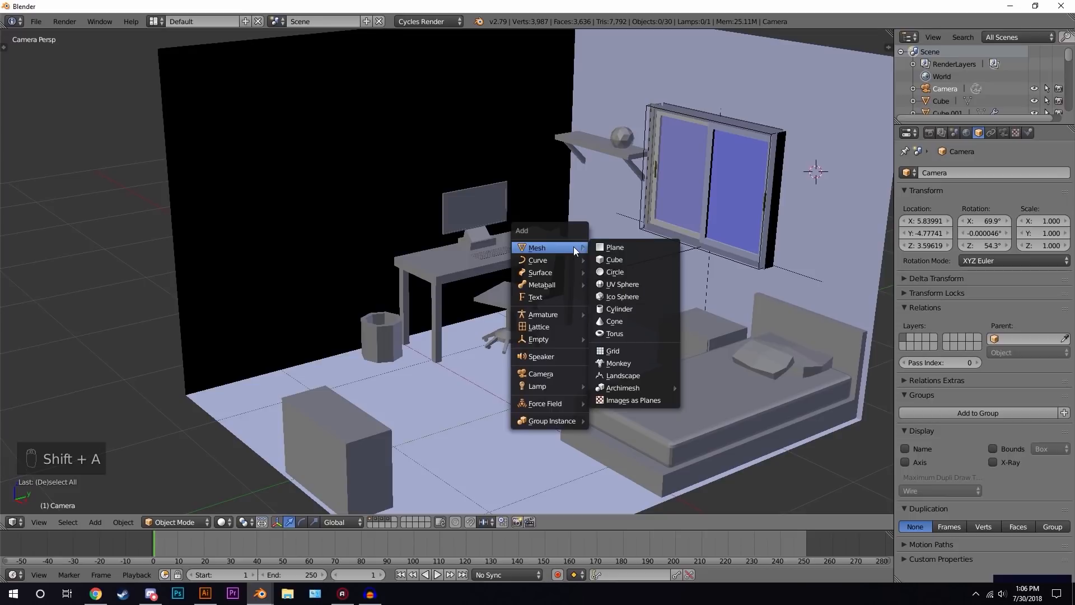
{"action": "left_click", "coordinate": [637, 399]}
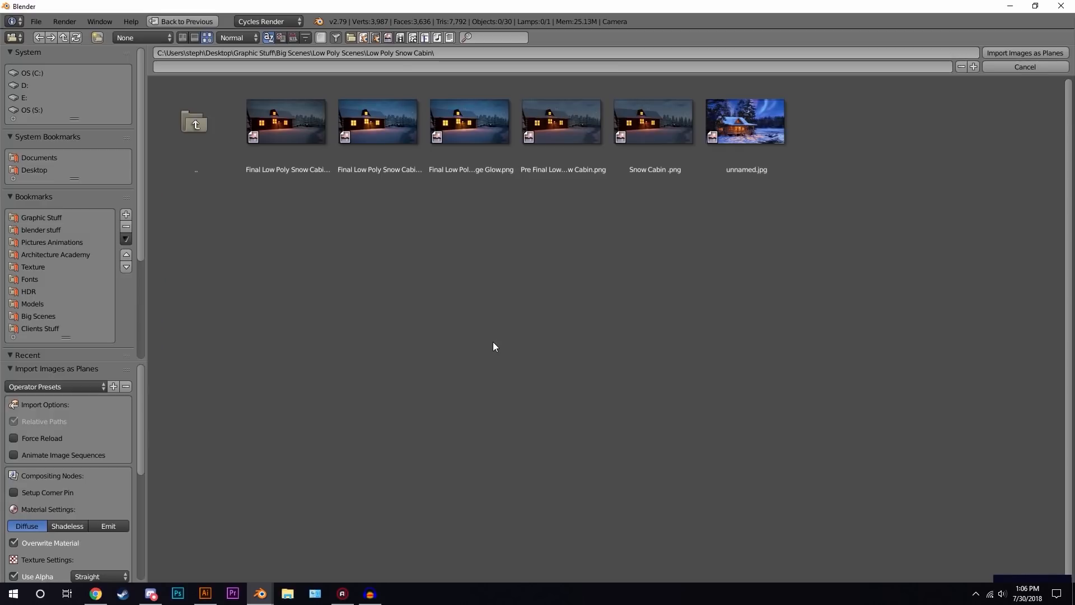
{"action": "left_click", "coordinate": [476, 120]}
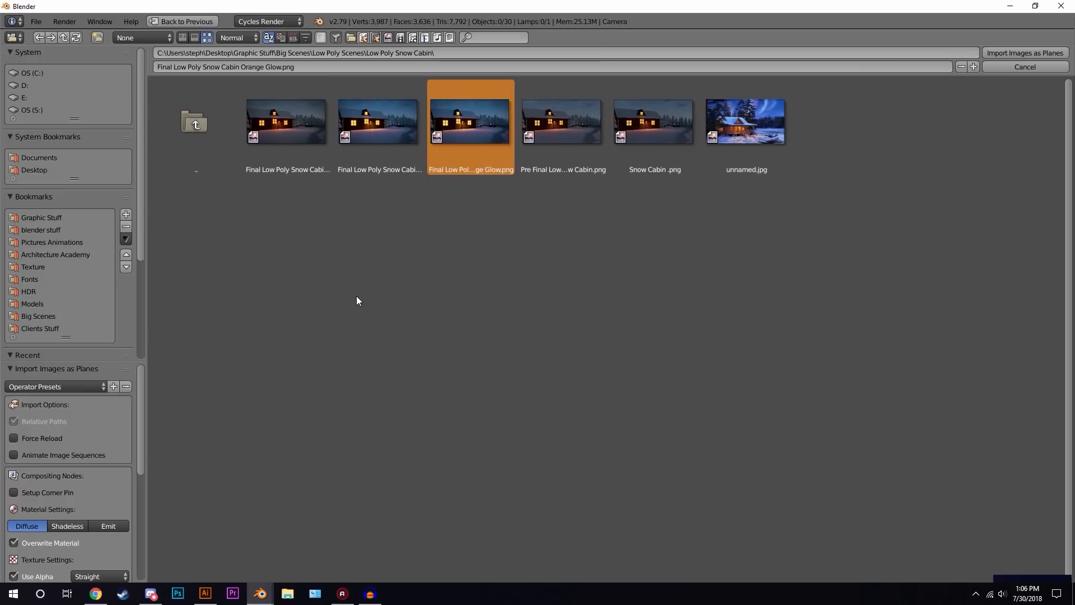
{"action": "left_click", "coordinate": [1022, 53]}
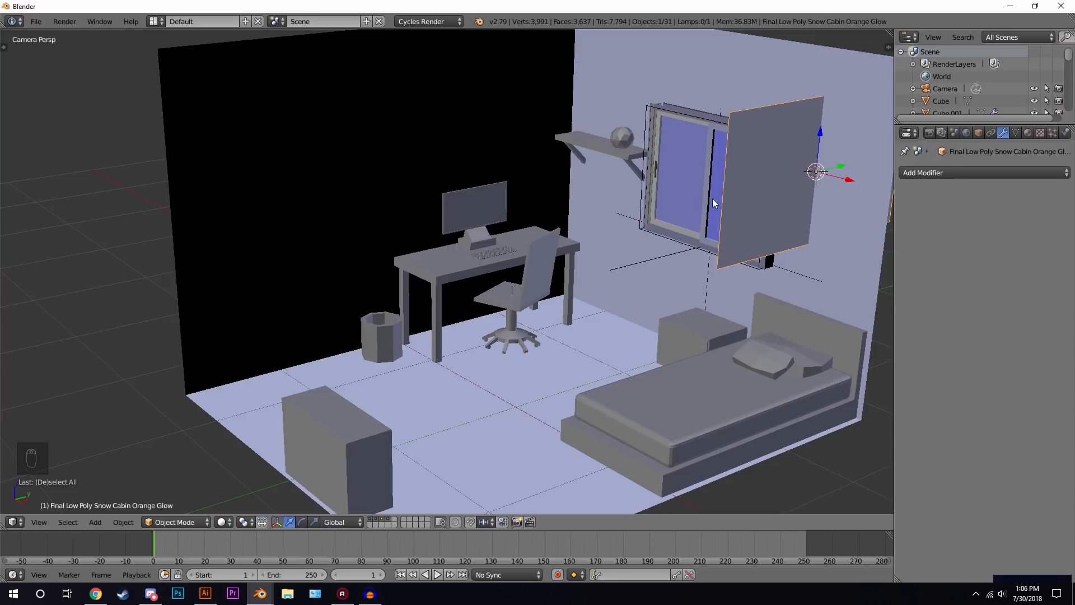
- Scale the image plane down and move it in top view onto the back wall above the desk
{"action": "middle_click_drag", "start_coordinate": [798, 172], "coordinate": [651, 216], "text": "shift"}
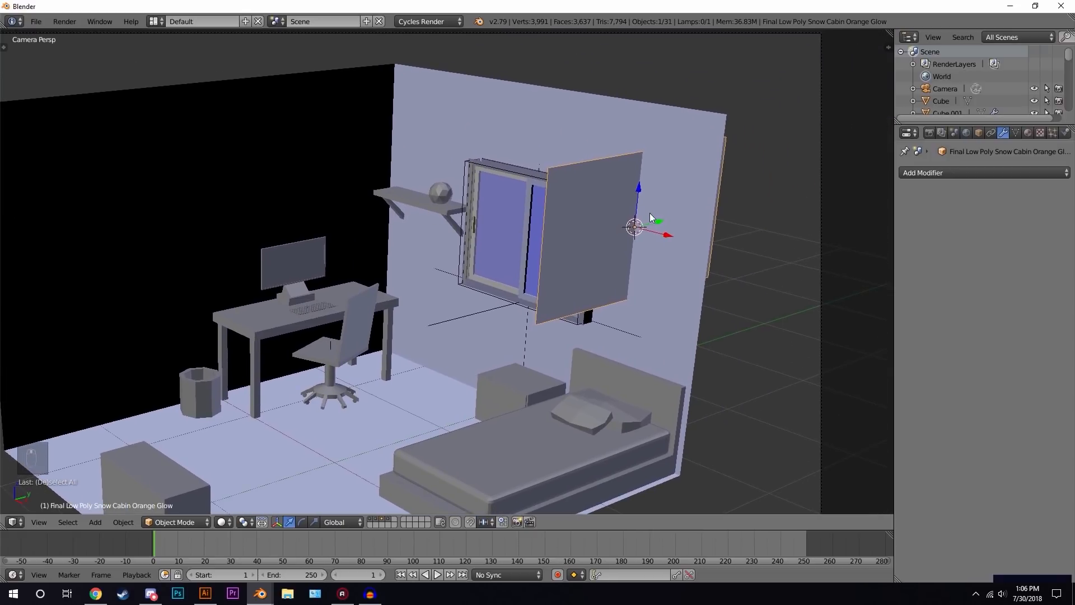
{"action": "key", "text": "s"}
{"action": "left_click", "coordinate": [528, 174]}
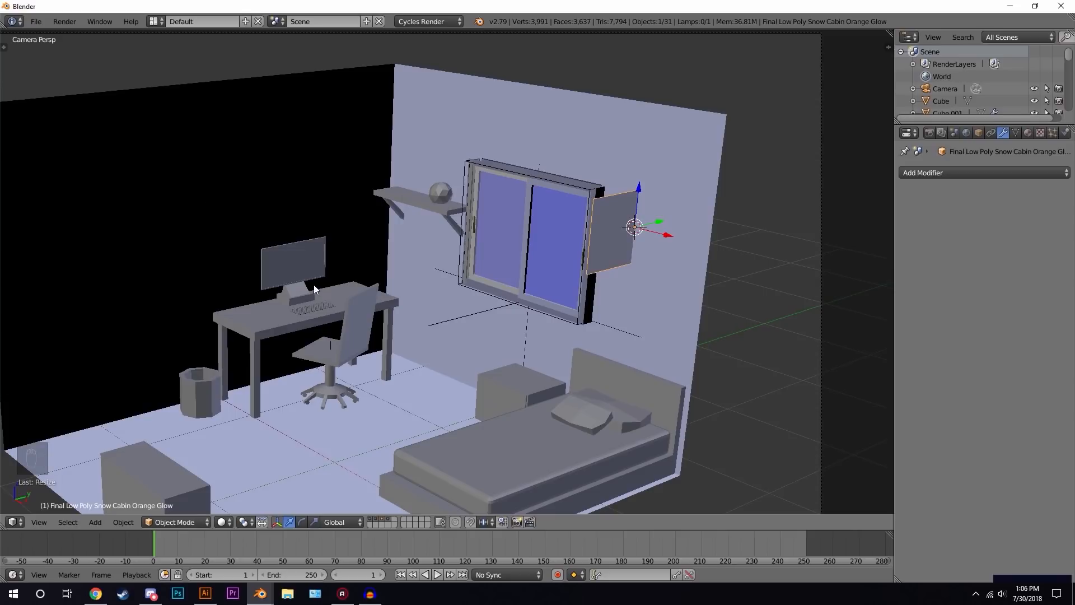
{"action": "key", "text": "KP_7"}
{"action": "key", "text": "g"}
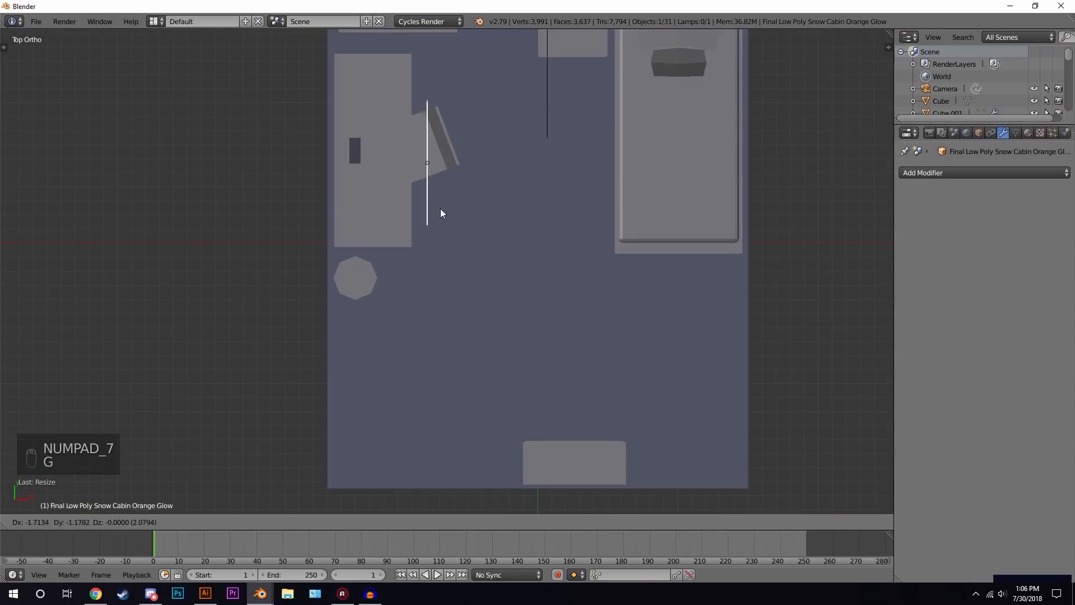
{"action": "left_click", "coordinate": [358, 187]}
{"action": "middle_click_drag", "start_coordinate": [344, 166], "coordinate": [275, 87]}
{"action": "key", "text": "s"}
{"action": "left_click", "coordinate": [560, 127]}
{"action": "middle_click_drag", "start_coordinate": [560, 127], "coordinate": [539, 135]}
{"action": "key", "text": "Tab"}
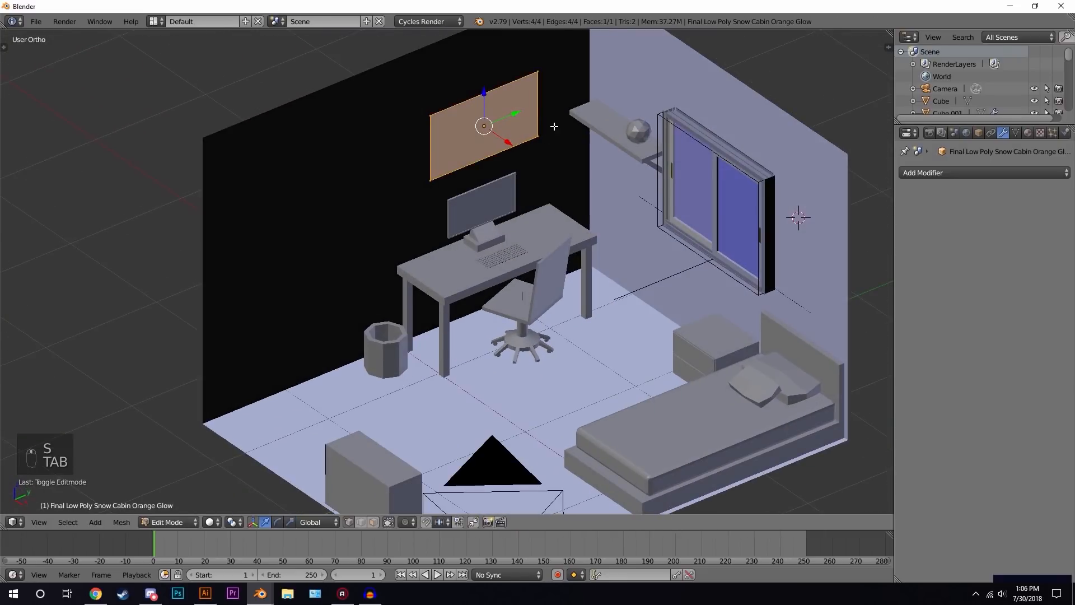
- Extrude the image plane to give the picture frame thickness, then preview it in rendered shading
{"action": "scroll", "coordinate": [554, 118], "scroll_direction": "up", "scroll_amount": 5}
{"action": "middle_click_drag", "start_coordinate": [481, 174], "coordinate": [528, 173]}
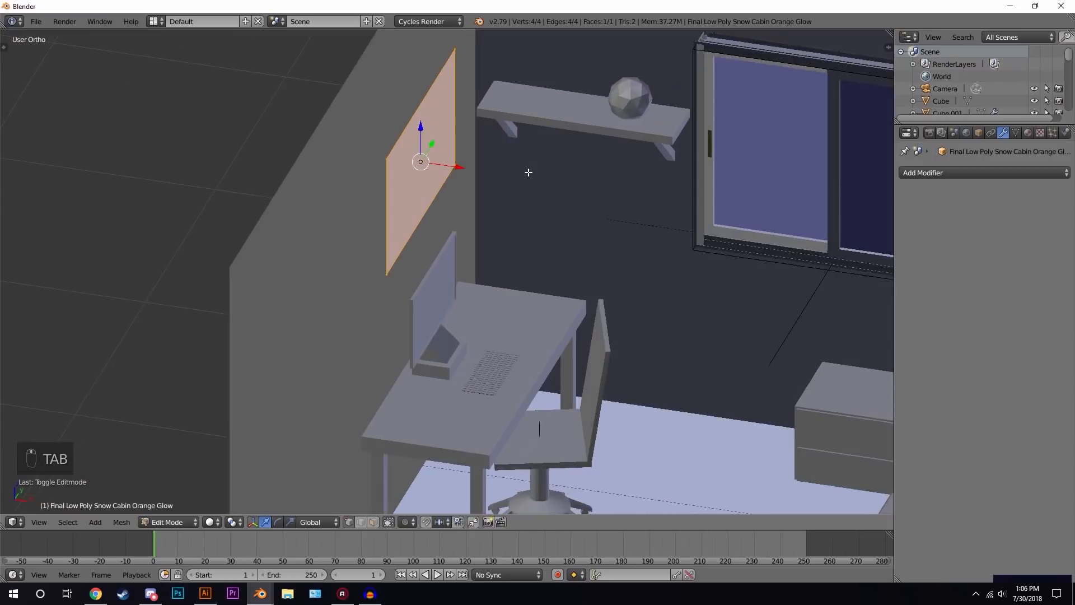
{"action": "scroll", "coordinate": [528, 173], "scroll_direction": "up", "scroll_amount": 2}
{"action": "key", "text": "e"}
{"action": "left_click", "coordinate": [518, 167]}
{"action": "key", "text": "Tab"}
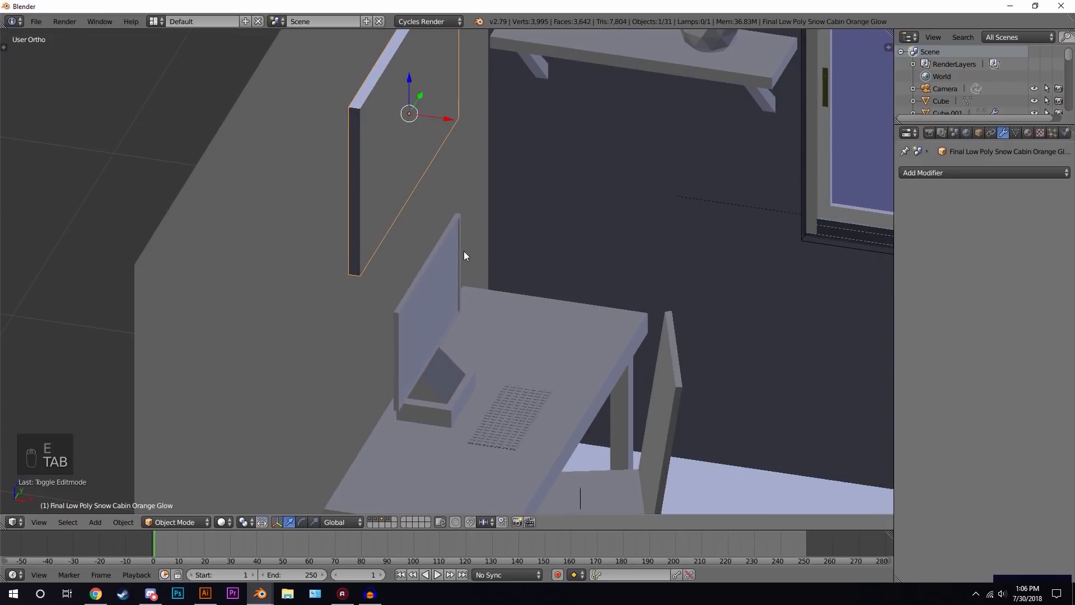
{"action": "key", "text": "shift+z"}
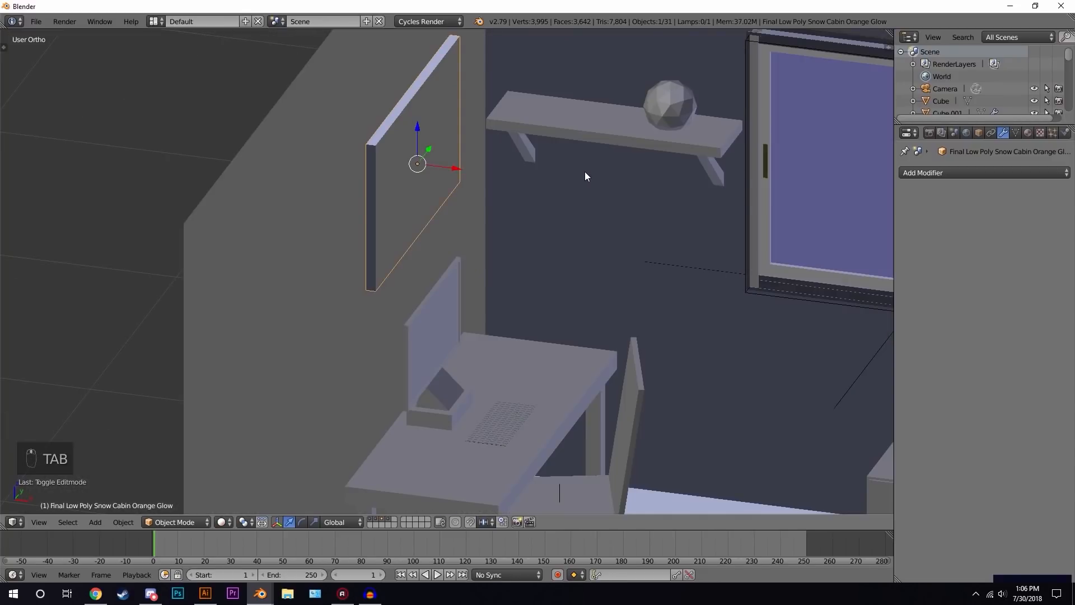
- Recalculate the picture frame's normals outward and check it again in rendered and wireframe shading
{"action": "key", "text": "Tab"}
{"action": "key", "text": "a"}
{"action": "key", "text": "a"}
{"action": "key", "text": "a"}
{"action": "key", "text": "a"}
{"action": "key", "text": "a"}
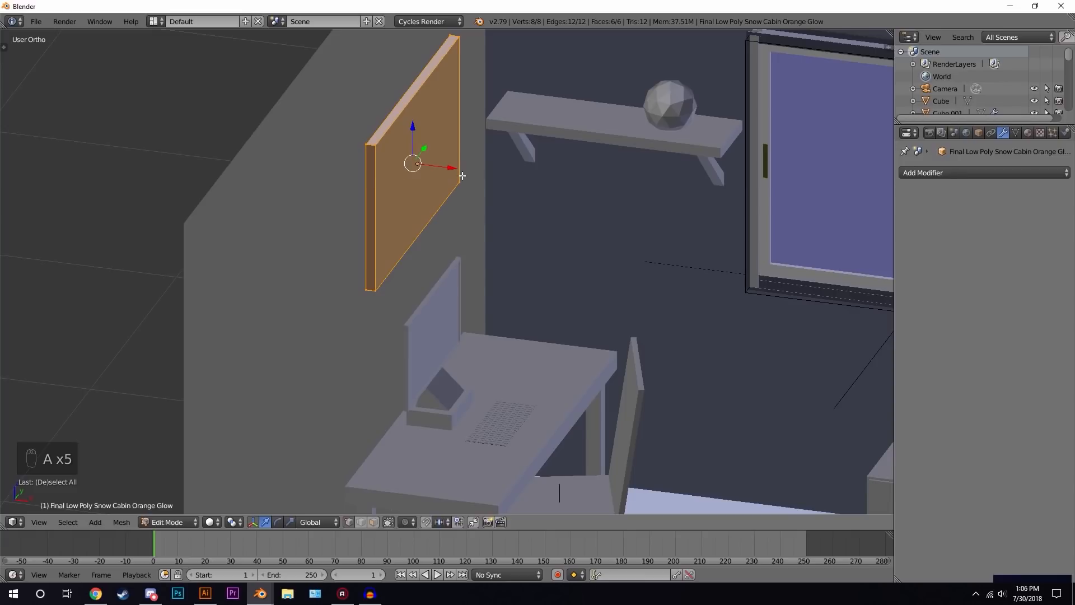
{"action": "key", "text": "ctrl+n"}
{"action": "key", "text": "Tab"}
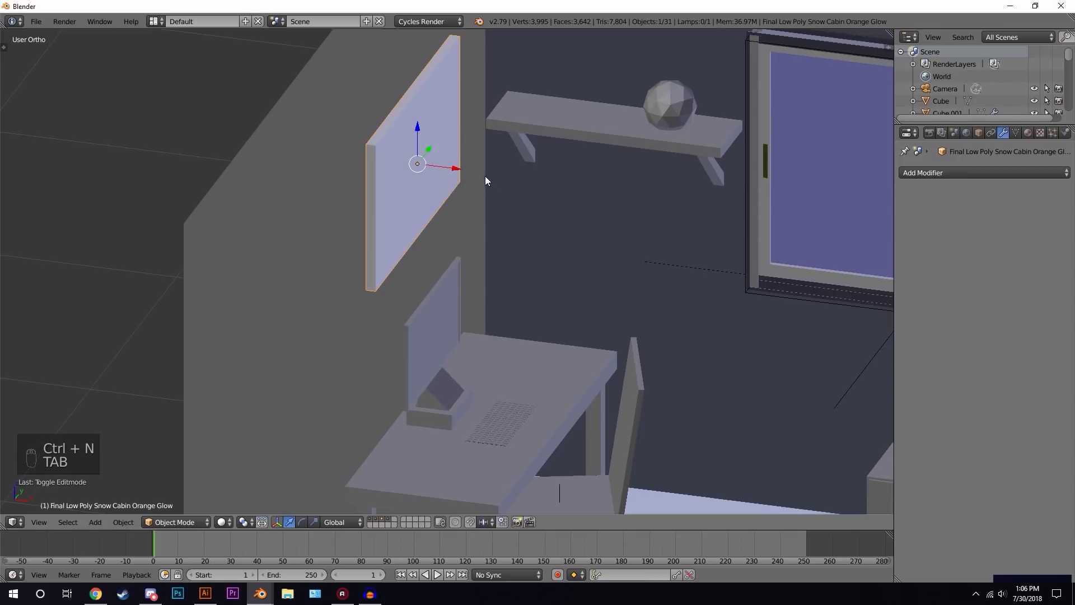
{"action": "key", "text": "shift+z"}
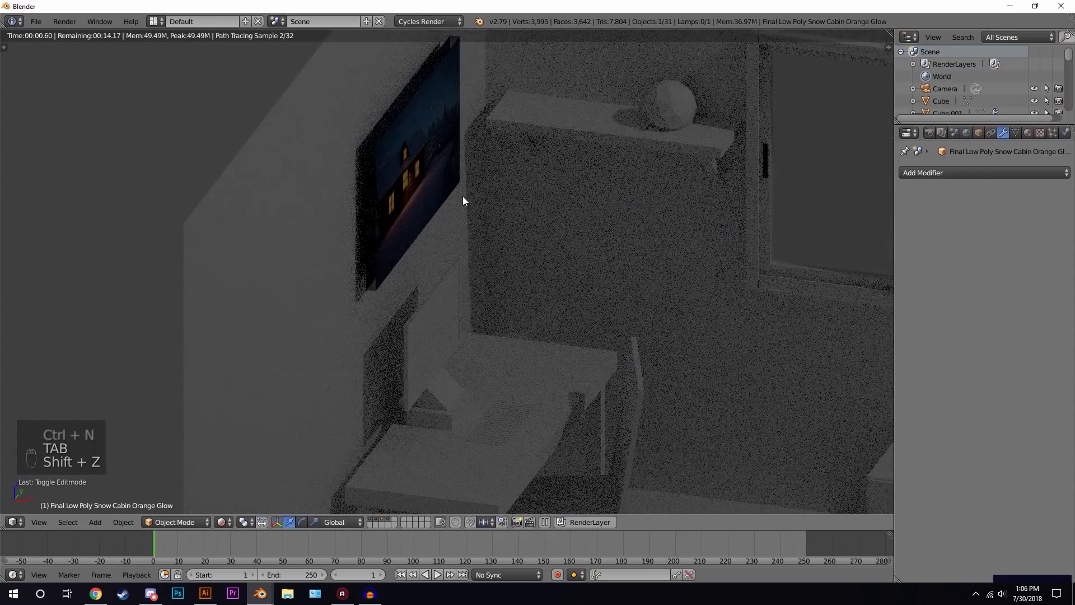
{"action": "key", "text": "KP_0"}
{"action": "key", "text": "z"}
{"action": "key", "text": "z"}
{"action": "key", "text": "z"}
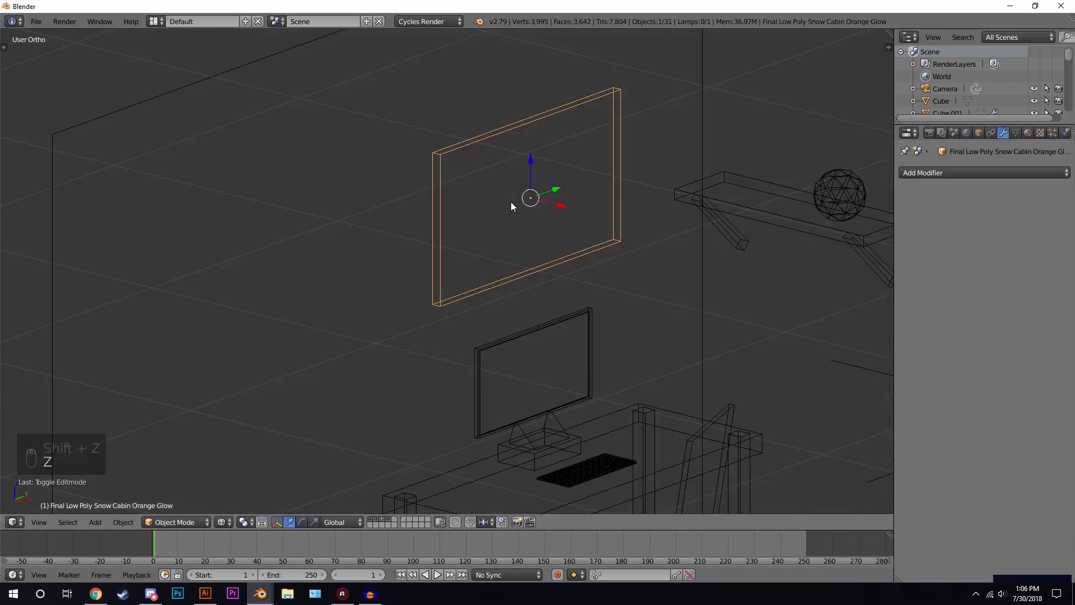
- Inspect the picture frame's placement from the side and through the camera, including a rendered preview
{"action": "middle_click_drag", "start_coordinate": [480, 226], "coordinate": [510, 260]}
{"action": "left_click_drag", "start_coordinate": [493, 104], "coordinate": [481, 102]}
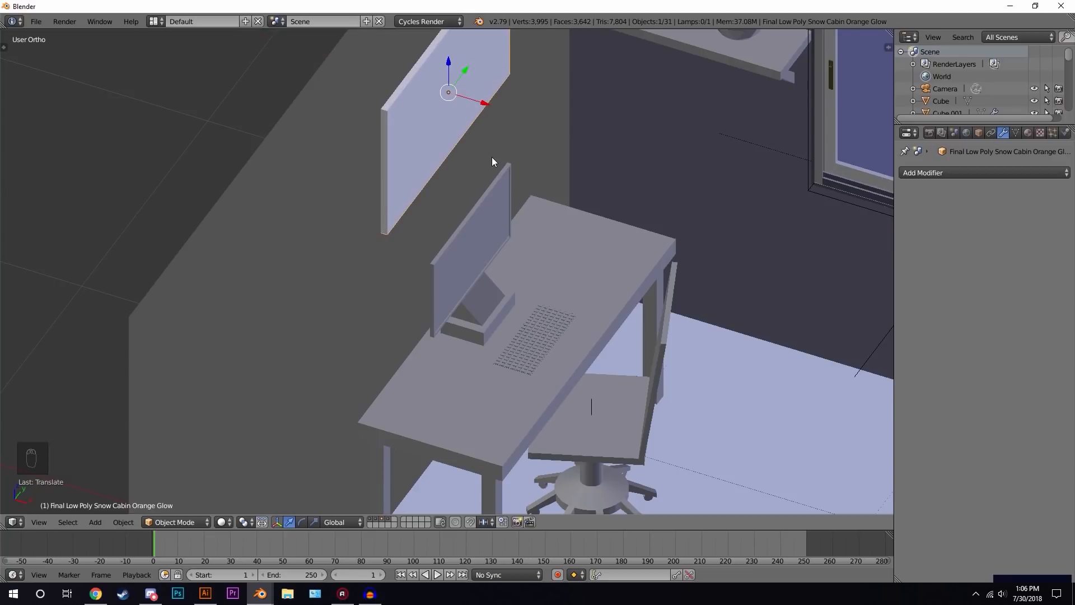
{"action": "key", "text": "KP_3"}
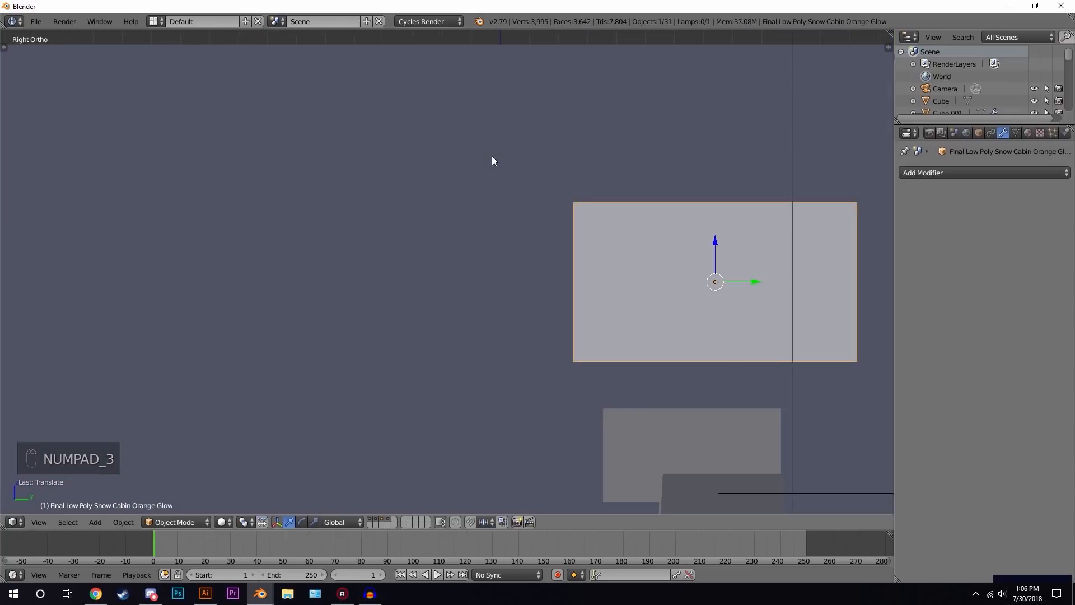
{"action": "key", "text": "z"}
{"action": "left_click_drag", "start_coordinate": [523, 190], "coordinate": [502, 188]}
{"action": "left_click_drag", "start_coordinate": [461, 143], "coordinate": [466, 158]}
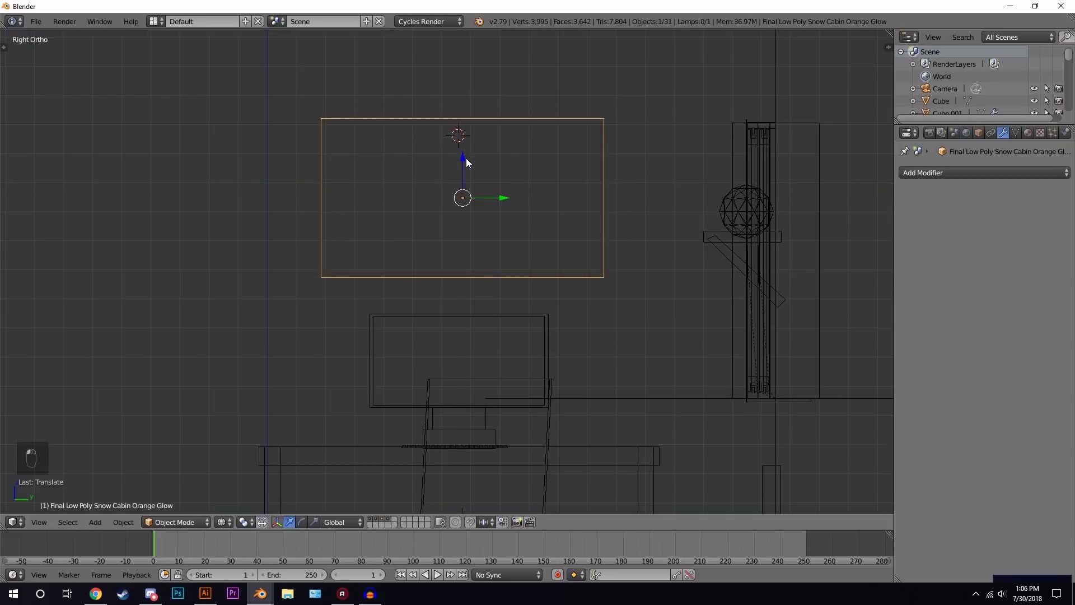
{"action": "key", "text": "KP_0"}
{"action": "key", "text": "z"}
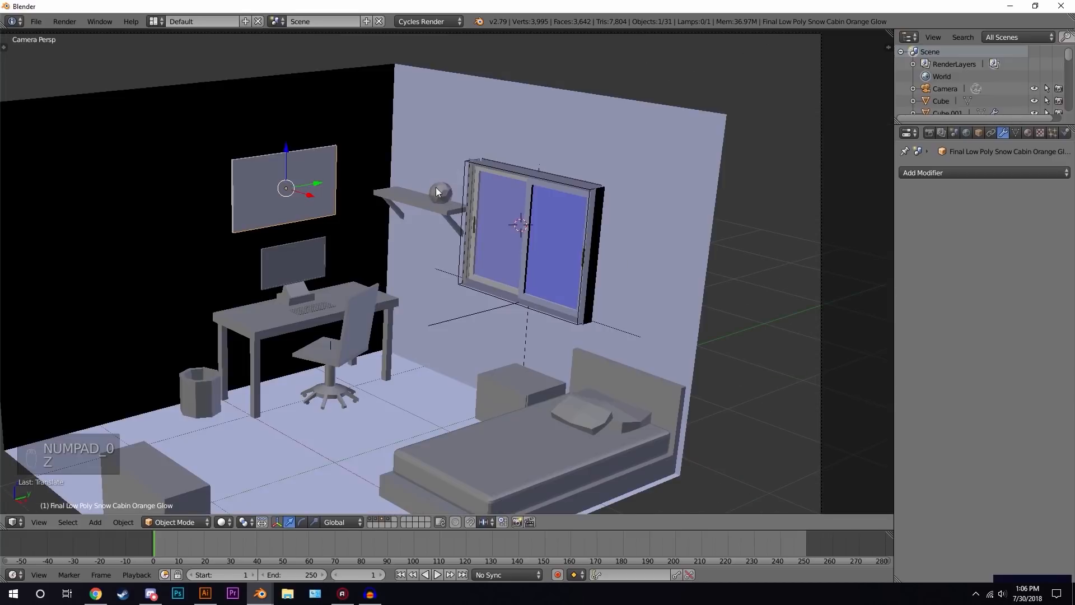
{"action": "scroll", "coordinate": [597, 284], "scroll_direction": "up", "scroll_amount": 2}
{"action": "scroll", "coordinate": [551, 236], "scroll_direction": "down", "scroll_amount": 3}
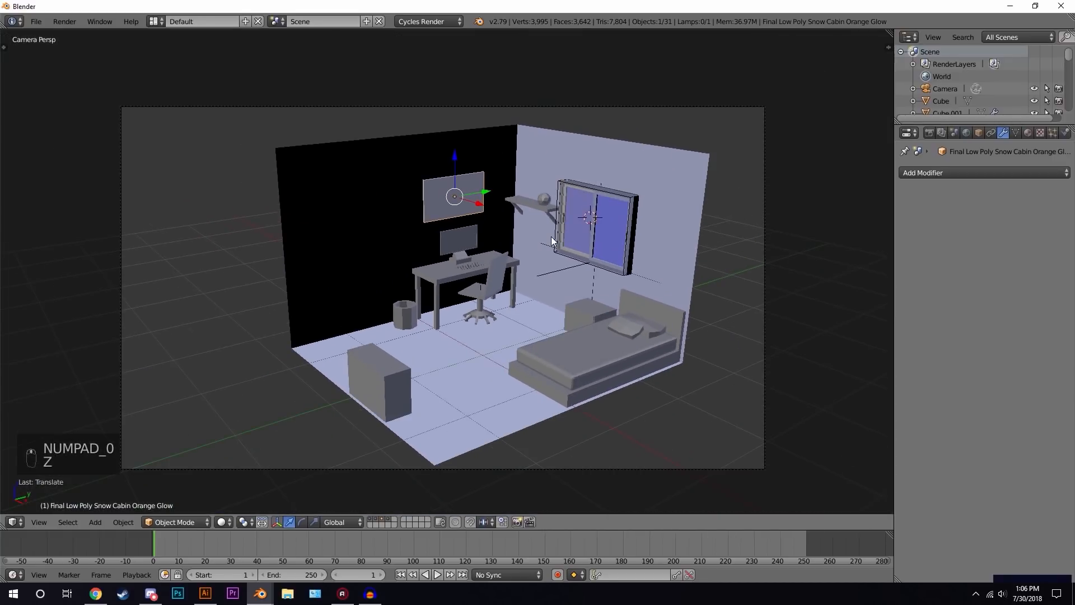
{"action": "key", "text": "shift+z"}
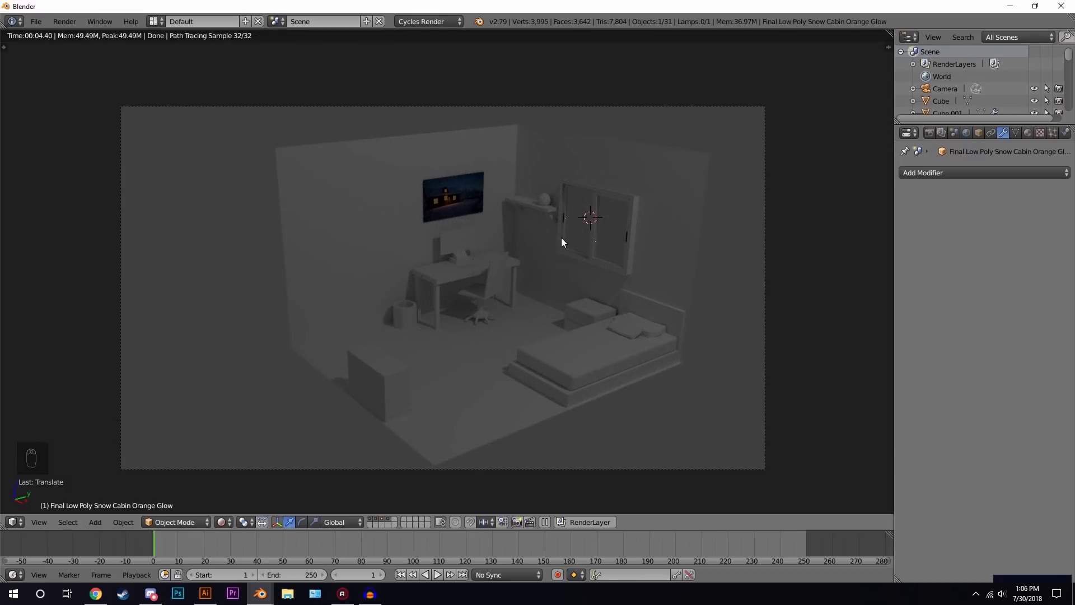
- Add an ico sphere with 1 subdivision at the wastebasket and scale it down to about 0.13
{"action": "key", "text": "z"}
{"action": "key", "text": "z"}
{"action": "key", "text": "z"}
{"action": "scroll", "coordinate": [529, 269], "scroll_direction": "up", "scroll_amount": 3}
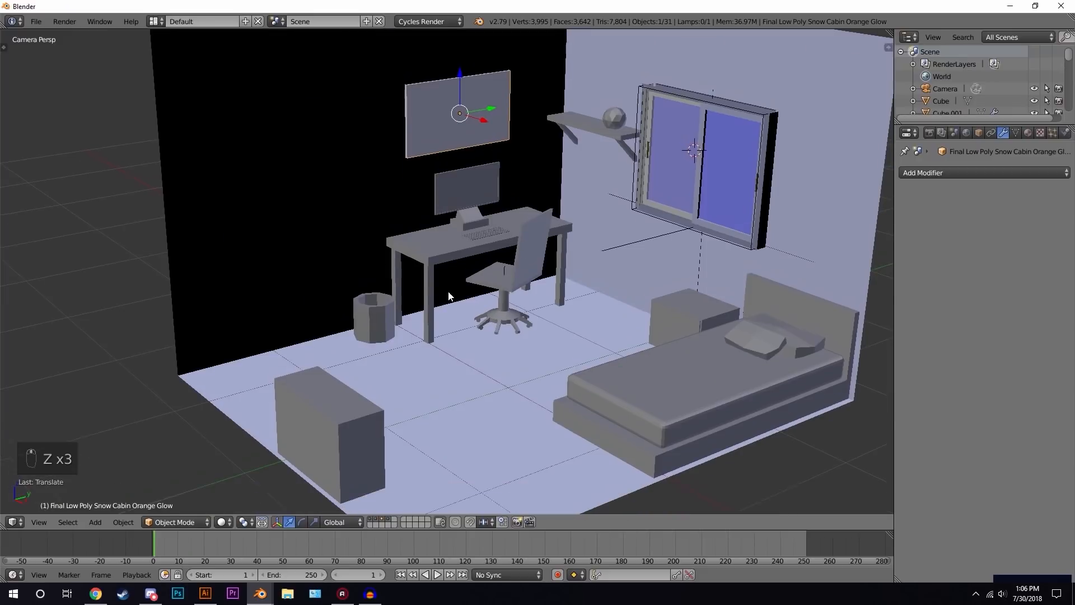
{"action": "scroll", "coordinate": [449, 296], "scroll_direction": "up", "scroll_amount": 2}
{"action": "key", "text": "a"}
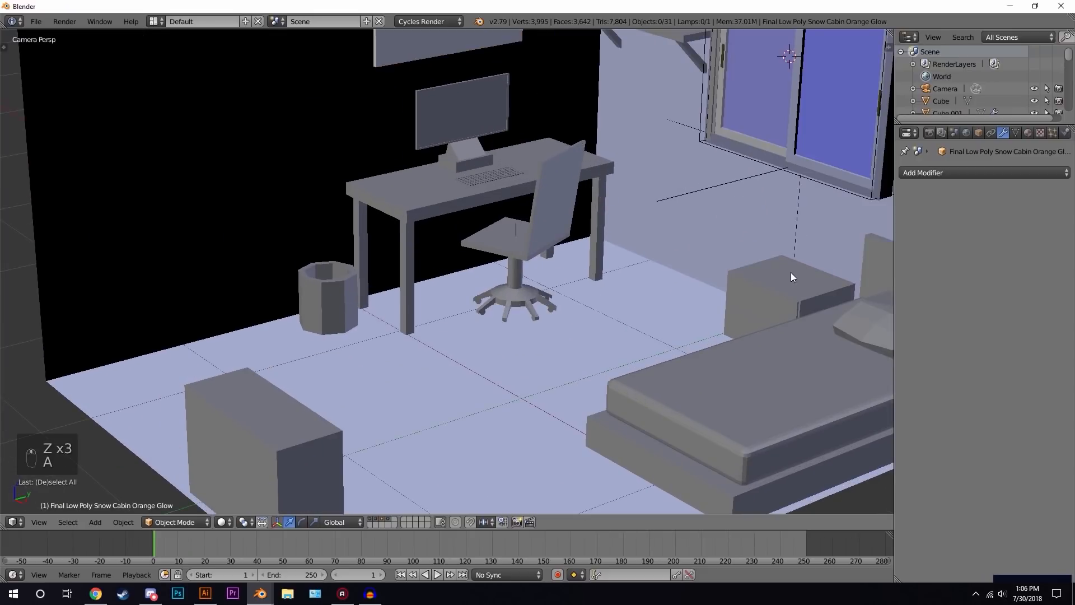
{"action": "left_click", "coordinate": [334, 276]}
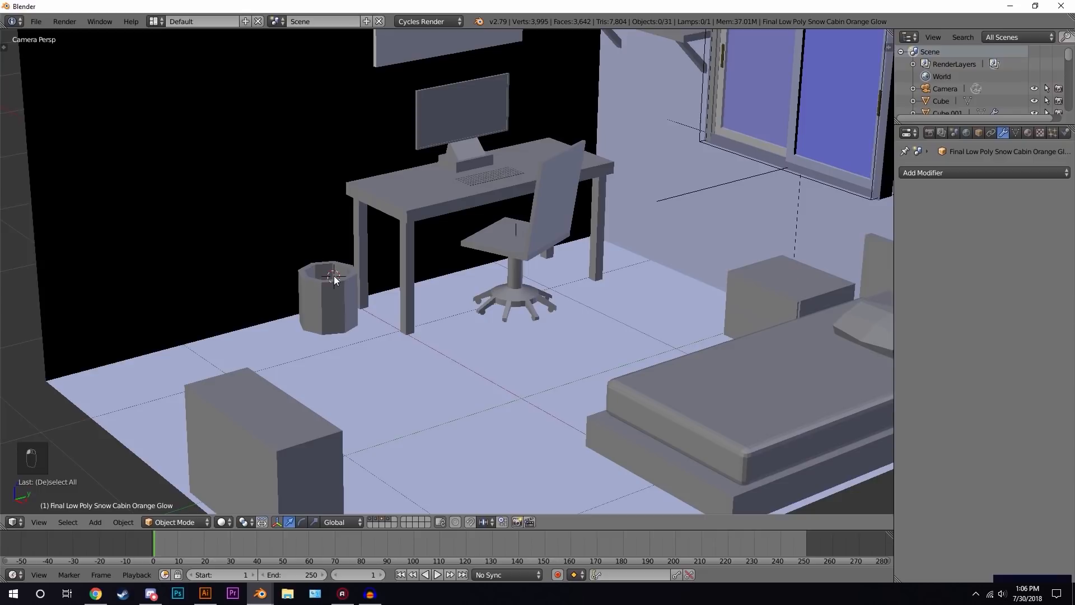
{"action": "scroll", "coordinate": [340, 282], "scroll_direction": "up", "scroll_amount": 5}
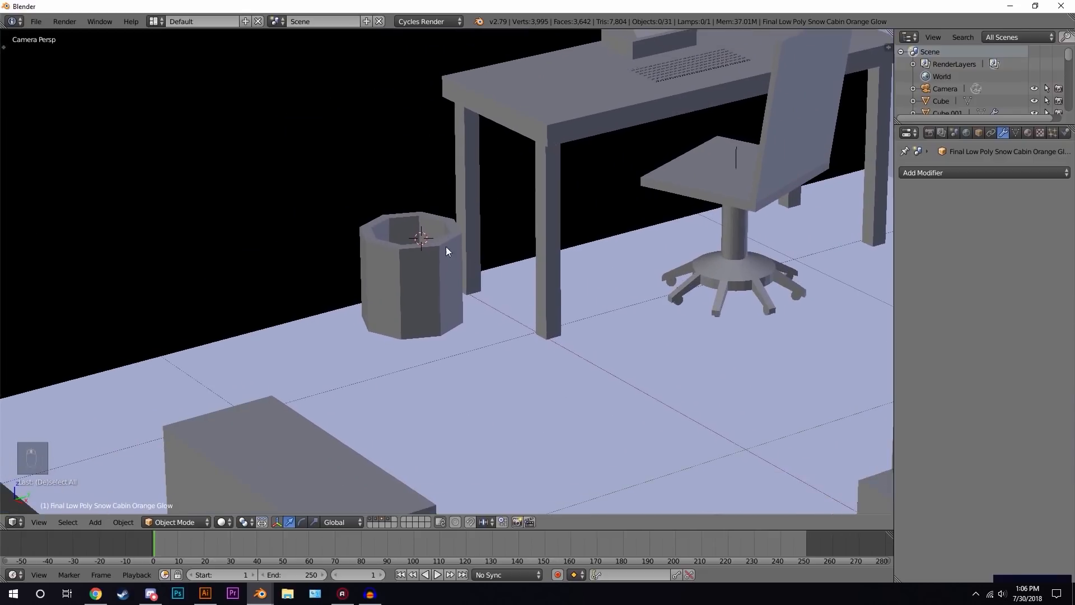
{"action": "key", "text": "shift+a"}
{"action": "mouse_move", "coordinate": [427, 218]}
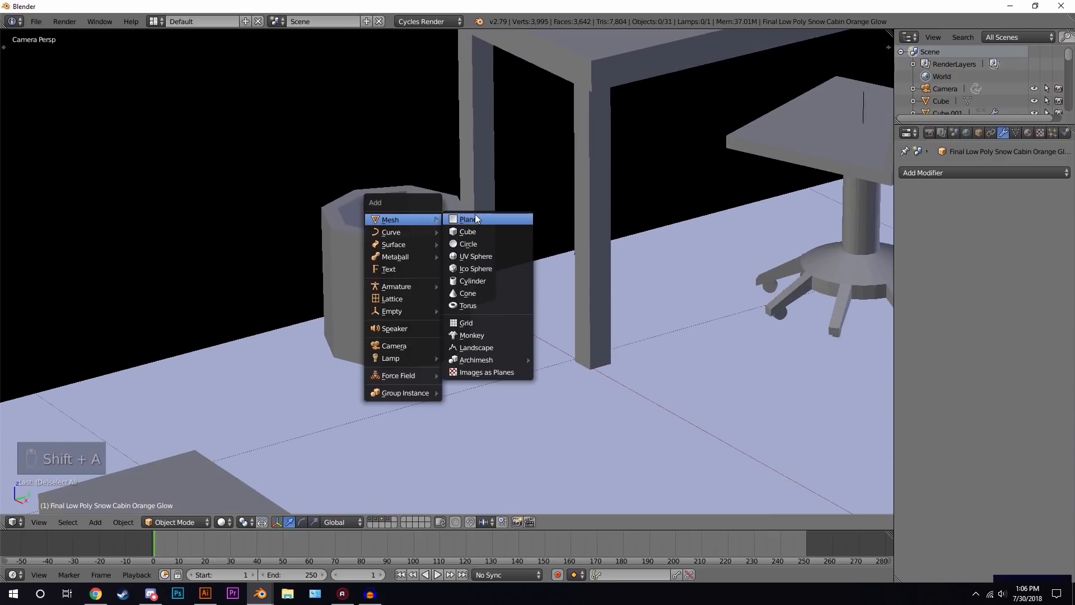
{"action": "left_click", "coordinate": [475, 269]}
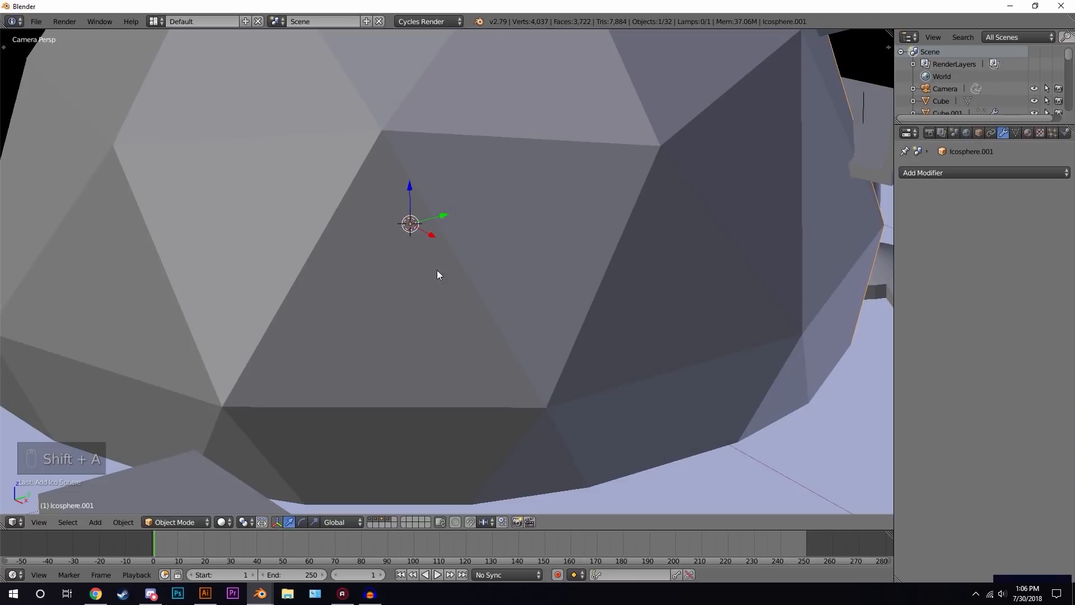
{"action": "key", "text": "t"}
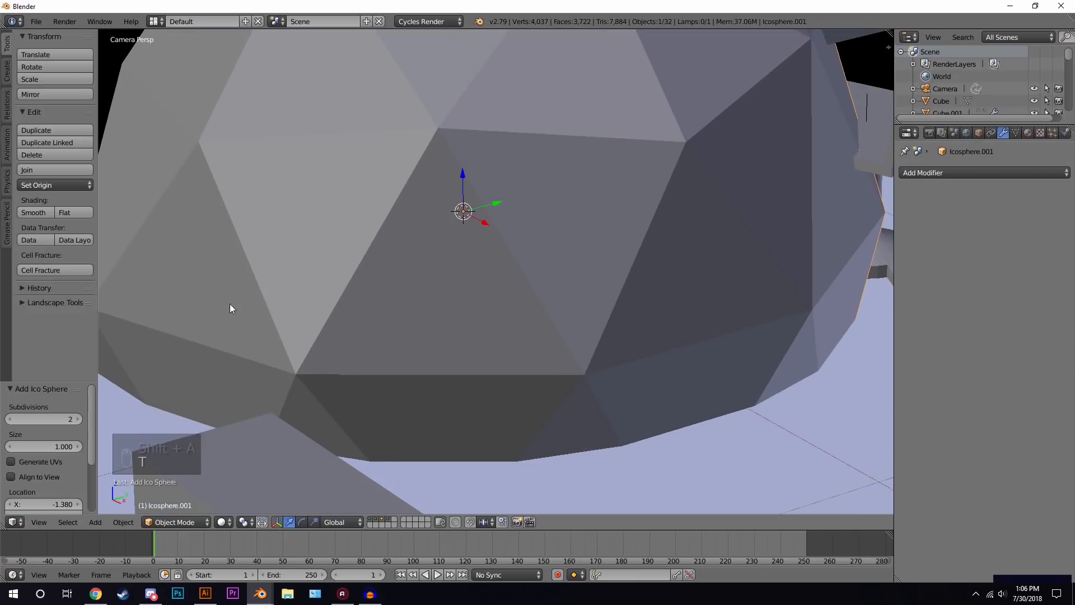
{"action": "left_click", "coordinate": [8, 418]}
{"action": "key", "text": "t"}
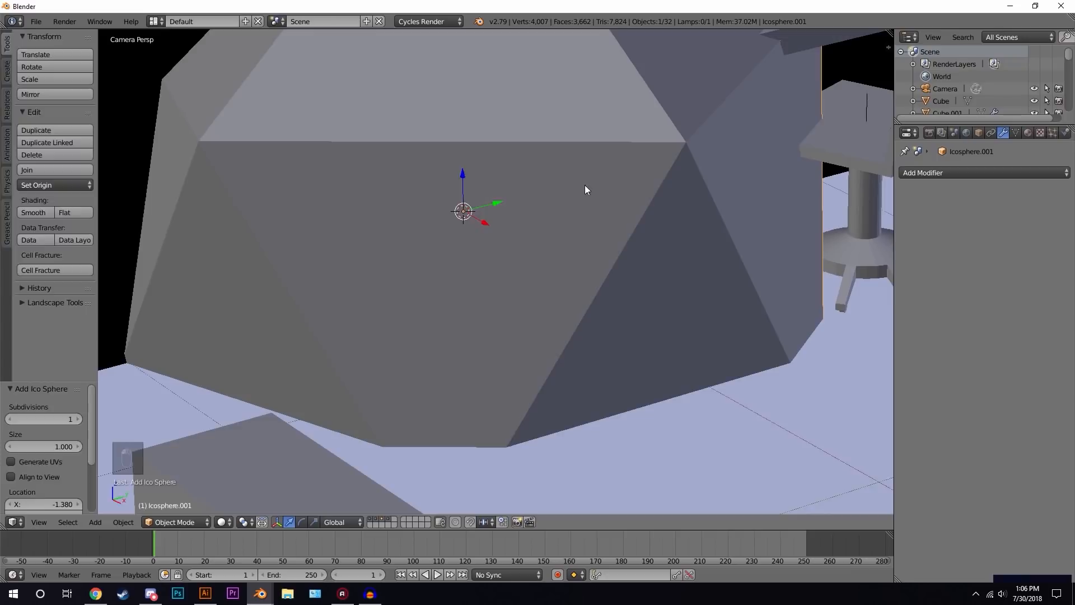
{"action": "key", "text": "Tab"}
{"action": "scroll", "coordinate": [745, 133], "scroll_direction": "down", "scroll_amount": 8}
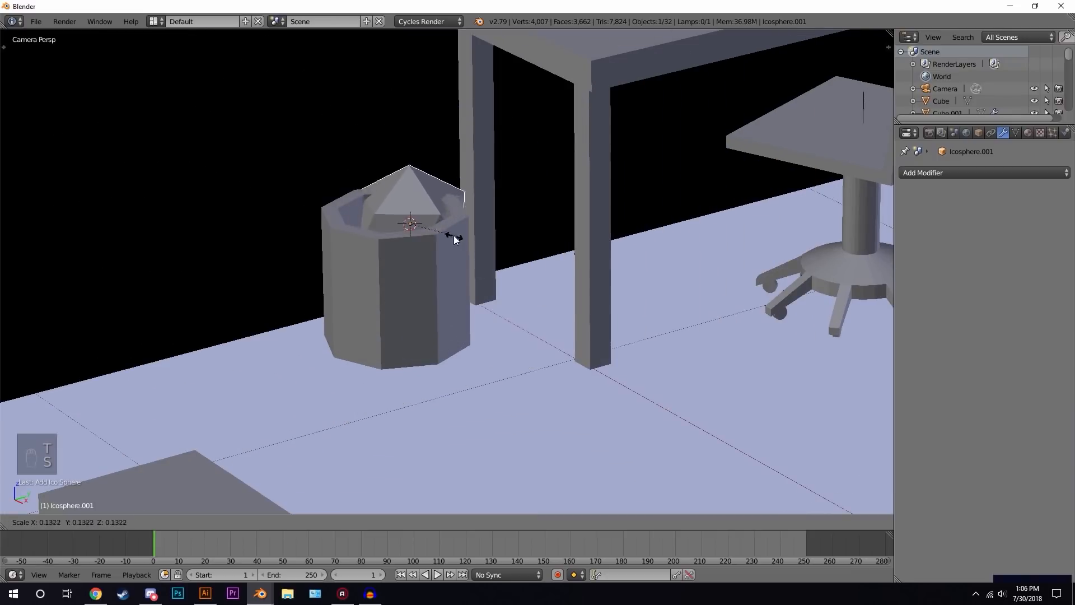
{"action": "key", "text": "Tab"}
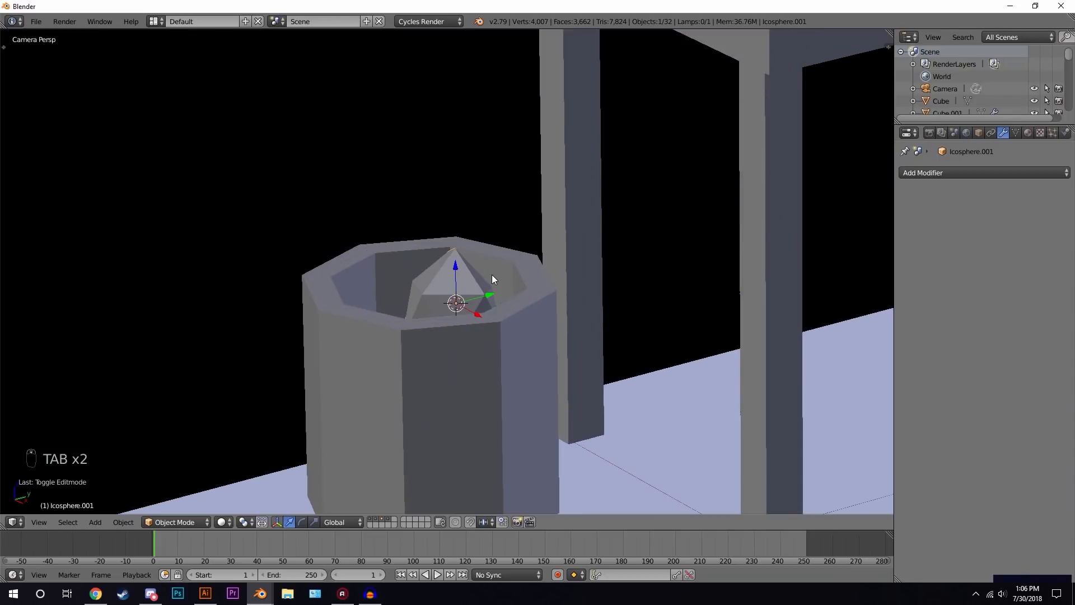
- Move several of the ico sphere's vertices to make it look like crumpled paper
{"action": "key", "text": "Tab"}
{"action": "right_click", "coordinate": [459, 245]}
{"action": "scroll", "coordinate": [458, 248], "scroll_direction": "up", "scroll_amount": 3}
{"action": "key", "text": "g"}
{"action": "left_click", "coordinate": [404, 269]}
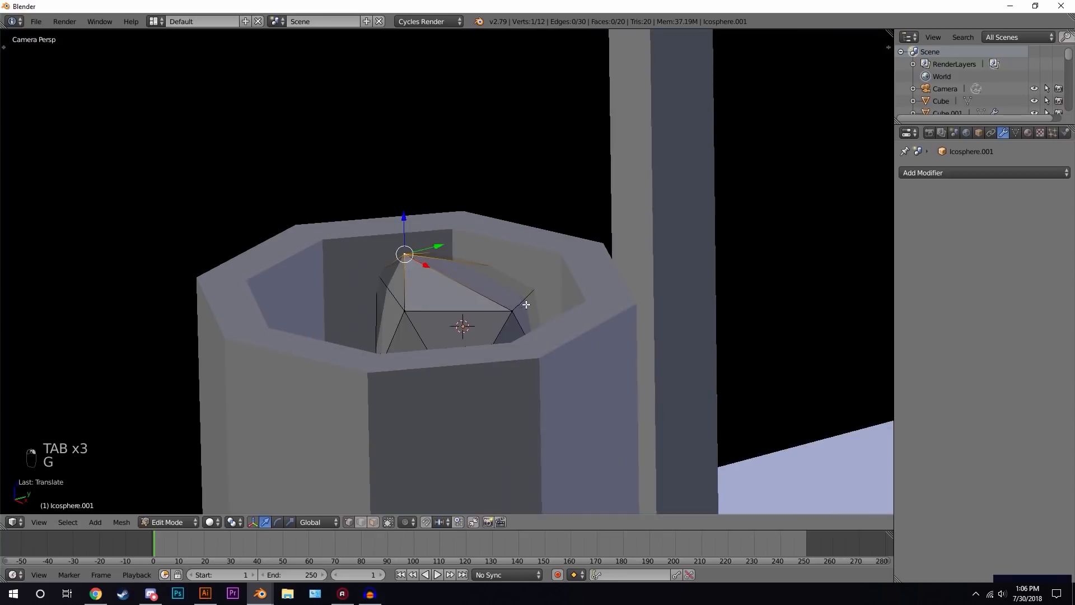
{"action": "right_click", "coordinate": [518, 314]}
{"action": "key", "text": "g"}
{"action": "left_click", "coordinate": [458, 338]}
{"action": "key", "text": "g"}
{"action": "left_click", "coordinate": [529, 294]}
{"action": "right_click", "coordinate": [415, 301]}
{"action": "key", "text": "g"}
{"action": "left_click", "coordinate": [433, 330]}
{"action": "key", "text": "Tab"}
- Move the crumpled paper ball down so it sits inside the wastebasket
{"action": "scroll", "coordinate": [554, 259], "scroll_direction": "down", "scroll_amount": 4}
{"action": "key", "text": "g"}
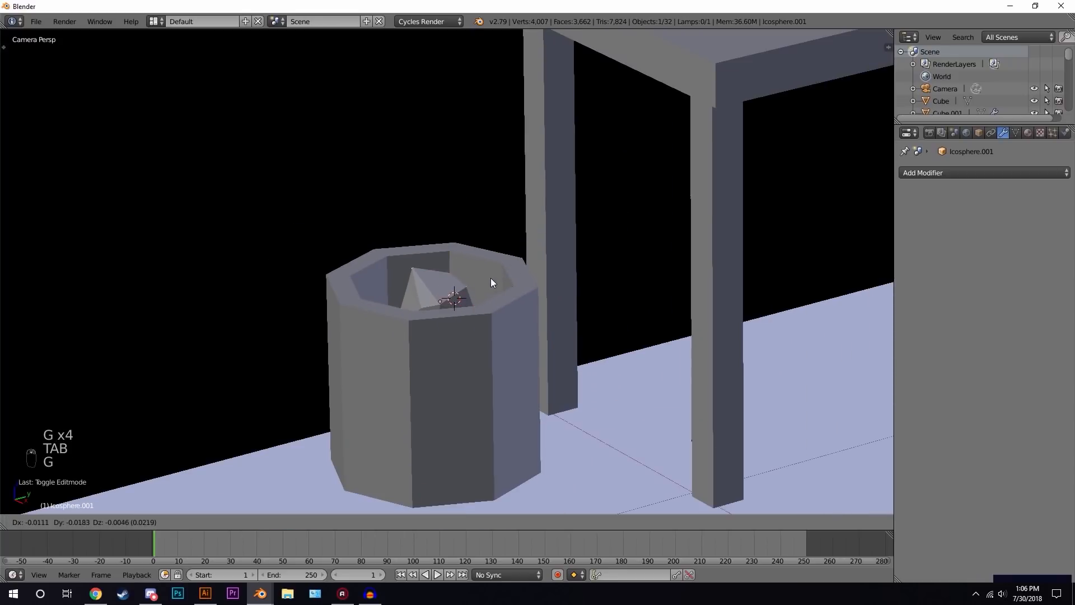
{"action": "left_click", "coordinate": [483, 292]}
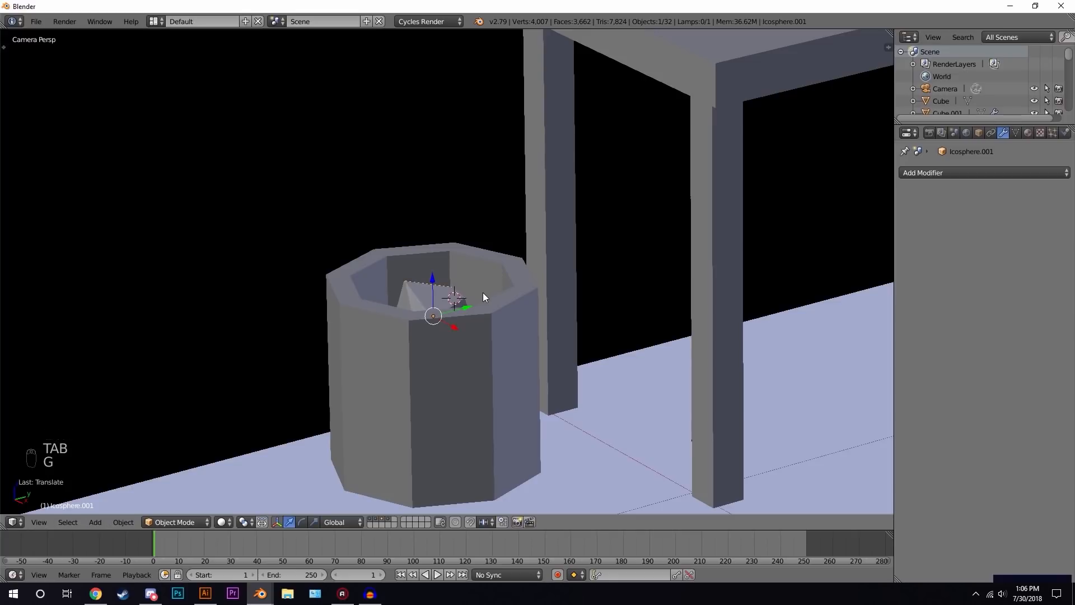
{"action": "key", "text": "KP_Decimal"}
{"action": "scroll", "coordinate": [499, 235], "scroll_direction": "down", "scroll_amount": 4}
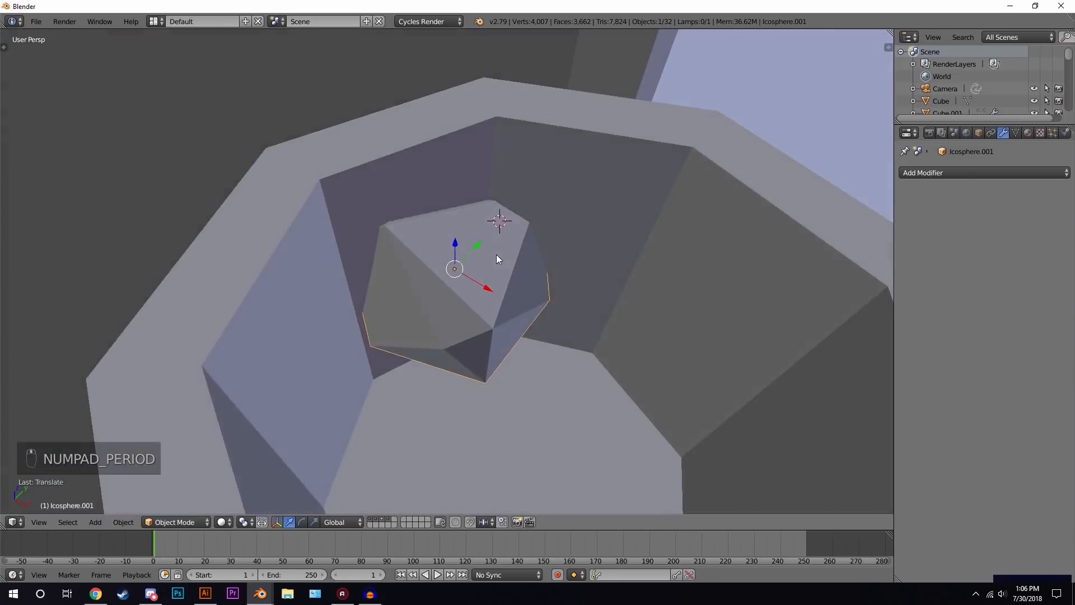
{"action": "key", "text": "g"}
{"action": "left_click", "coordinate": [572, 332]}
{"action": "scroll", "coordinate": [572, 331], "scroll_direction": "down", "scroll_amount": 3}
{"action": "middle_click_drag", "start_coordinate": [572, 332], "coordinate": [518, 268]}
{"action": "key", "text": "KP_0"}
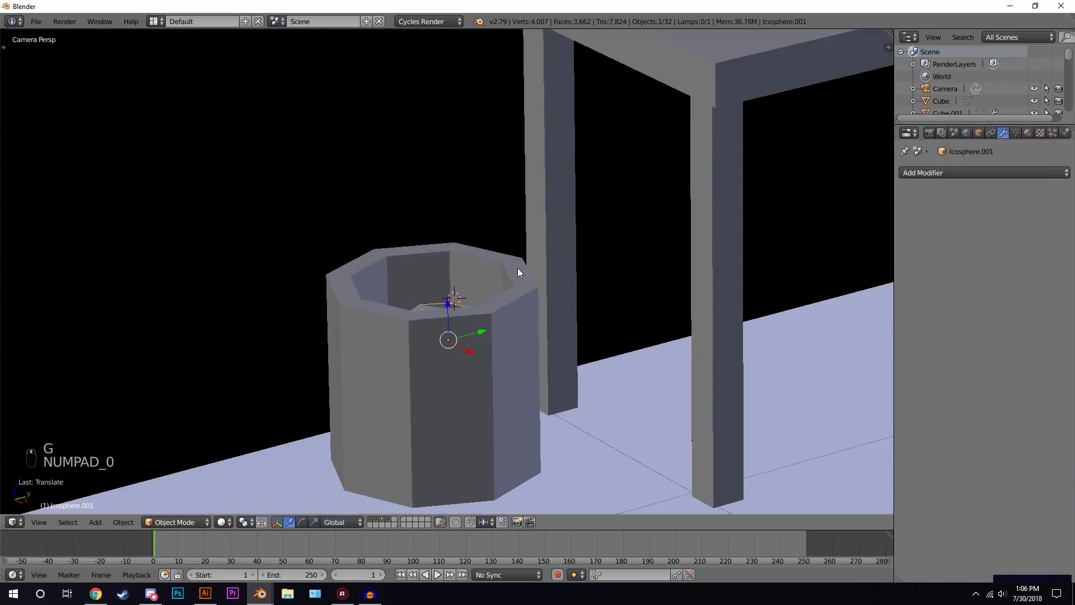
{"action": "key", "text": "g"}
{"action": "left_click", "coordinate": [512, 227]}
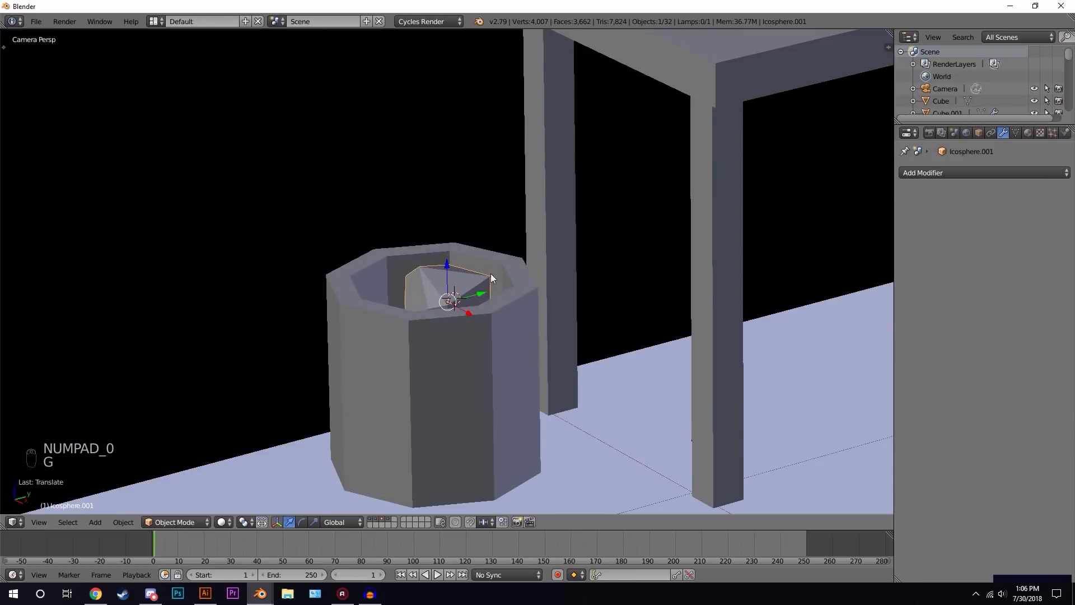
{"action": "middle_click_drag", "start_coordinate": [491, 274], "coordinate": [446, 177], "text": "shift"}
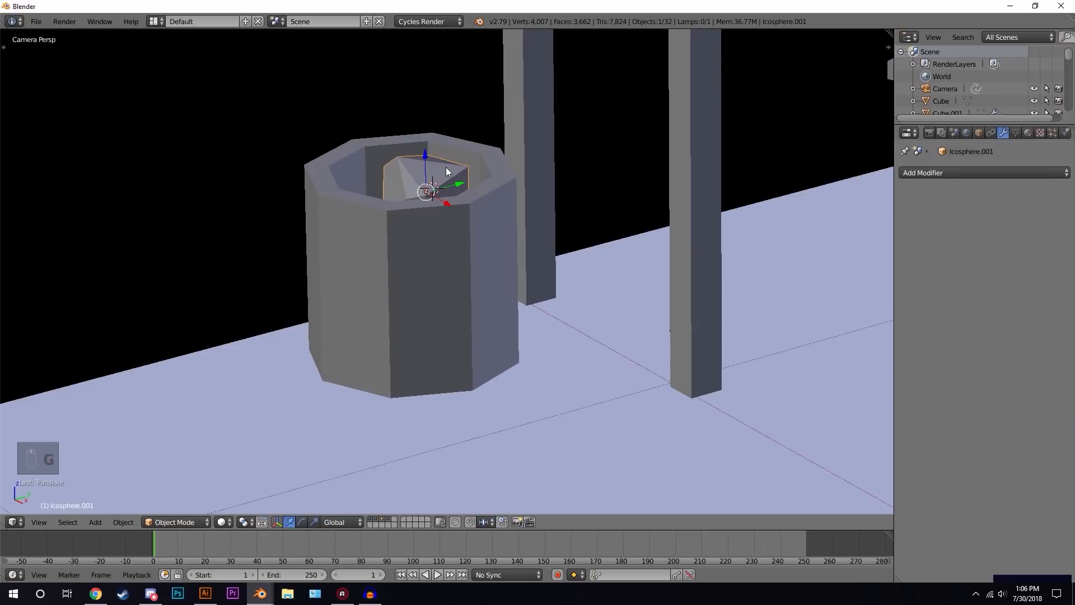
- Duplicate the paper ball and place the copy on the floor beside the wastebasket
{"action": "key", "text": "shift+d"}
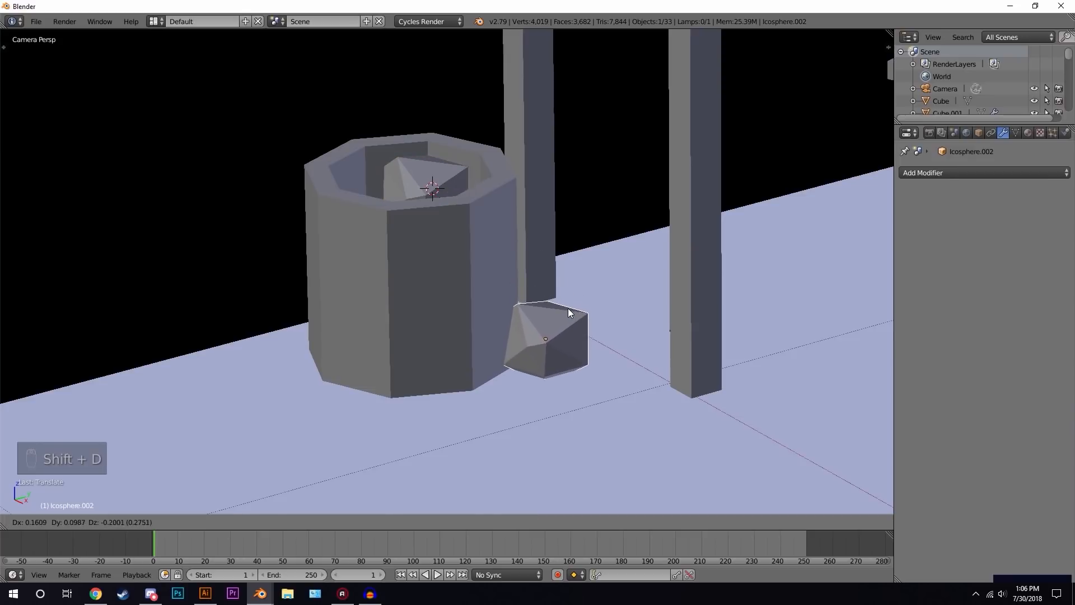
{"action": "left_click", "coordinate": [568, 309]}
{"action": "key", "text": "g"}
{"action": "key", "text": "x"}
{"action": "left_click_drag", "start_coordinate": [659, 447], "coordinate": [660, 447]}
{"action": "left_click_drag", "start_coordinate": [697, 394], "coordinate": [561, 430]}
{"action": "middle_click_drag", "start_coordinate": [526, 412], "coordinate": [468, 312], "text": "shift"}
{"action": "scroll", "coordinate": [468, 312], "scroll_direction": "up", "scroll_amount": 3}
- Reshape the floor paper ball by moving some of its vertices
{"action": "key", "text": "Tab"}
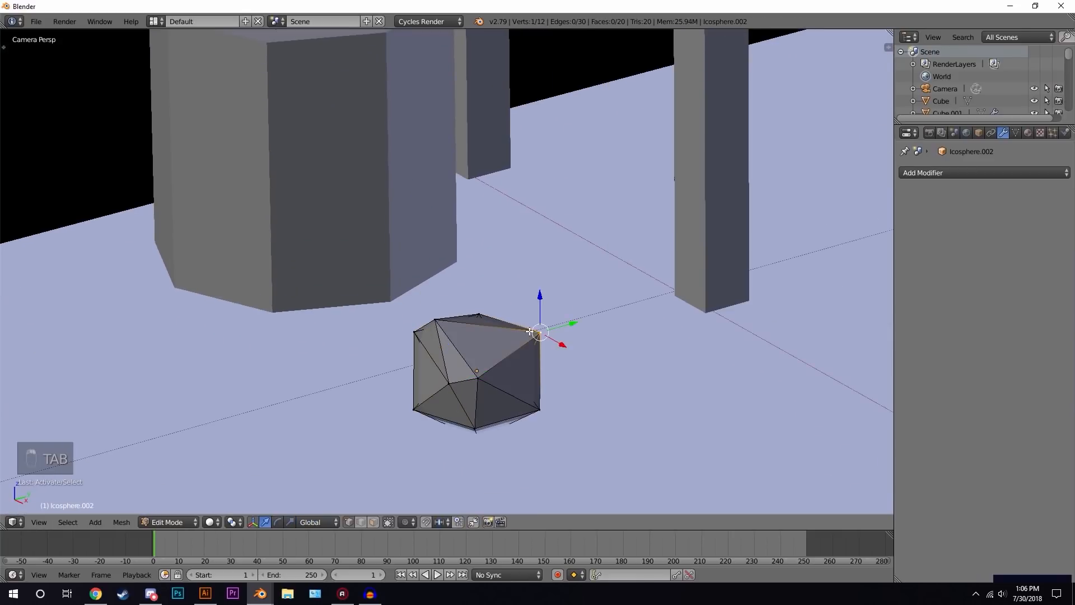
{"action": "key", "text": "g"}
{"action": "left_click", "coordinate": [493, 318]}
{"action": "key", "text": "Tab"}
{"action": "key", "text": "Tab"}
{"action": "key", "text": "g"}
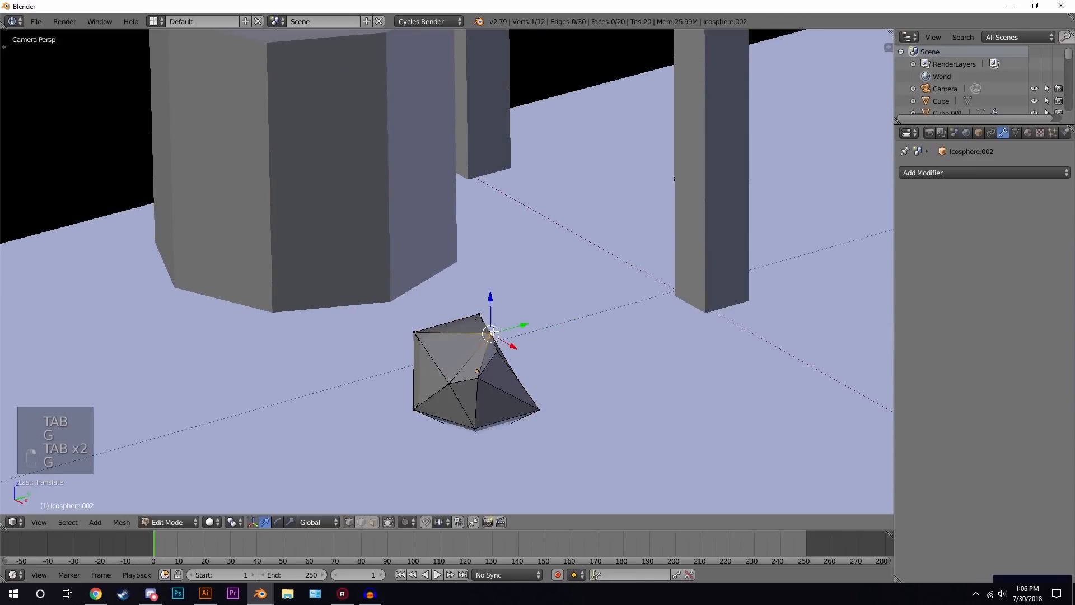
{"action": "left_click", "coordinate": [402, 331]}
{"action": "key", "text": "Tab"}
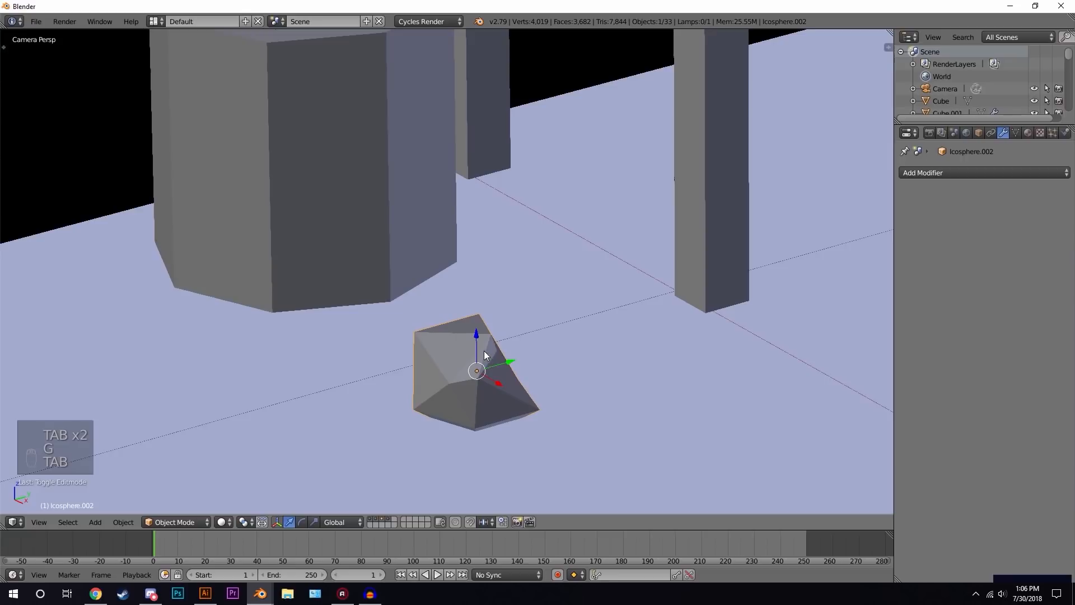
- Duplicate the floor paper ball, place the copy near the desk leg, and scale it to about 0.75
{"action": "key", "text": "shift+d"}
{"action": "left_click", "coordinate": [665, 324]}
{"action": "key", "text": "g"}
{"action": "right_click", "coordinate": [663, 328]}
{"action": "key", "text": "s"}
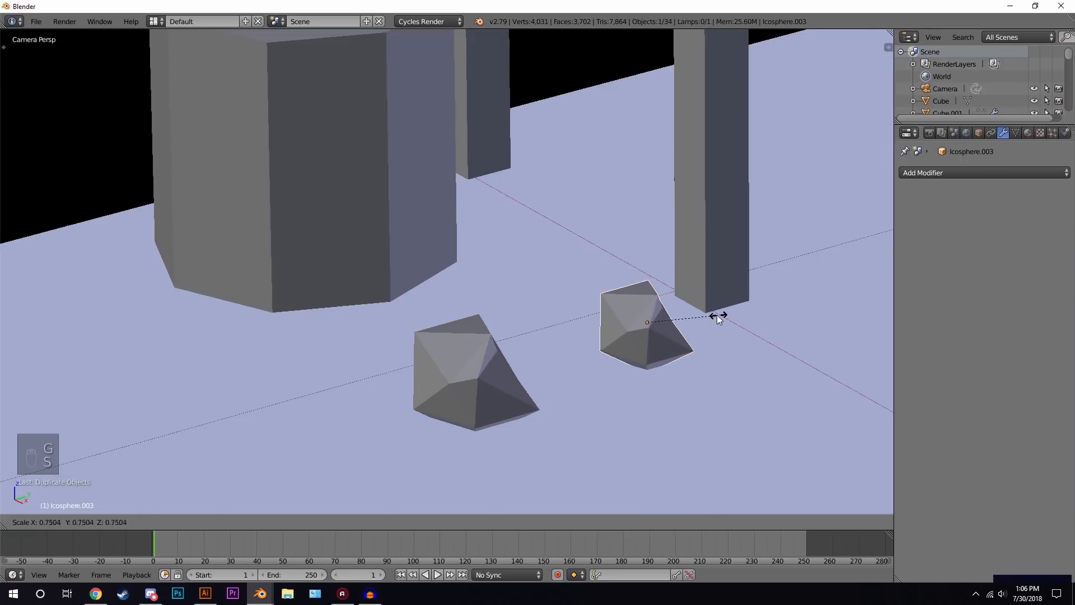
{"action": "left_click", "coordinate": [715, 316]}
- Move vertices of the newest paper ball to give it an irregular shape
{"action": "key", "text": "Tab"}
{"action": "right_click", "coordinate": [661, 301]}
{"action": "key", "text": "g"}
{"action": "left_click", "coordinate": [647, 306]}
{"action": "key", "text": "g"}
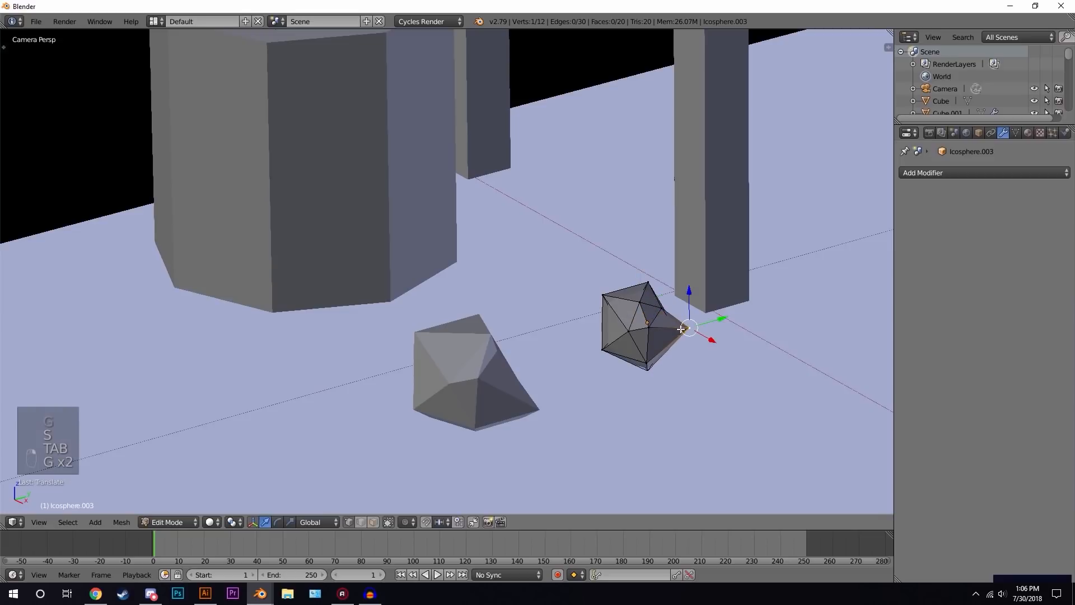
{"action": "left_click", "coordinate": [697, 334]}
{"action": "key", "text": "Tab"}
- Review the room through the camera in rendered, wireframe and solid shading
{"action": "scroll", "coordinate": [642, 337], "scroll_direction": "down", "scroll_amount": 8}
{"action": "middle_click_drag", "start_coordinate": [642, 337], "coordinate": [578, 337]}
{"action": "scroll", "coordinate": [429, 346], "scroll_direction": "up", "scroll_amount": 7}
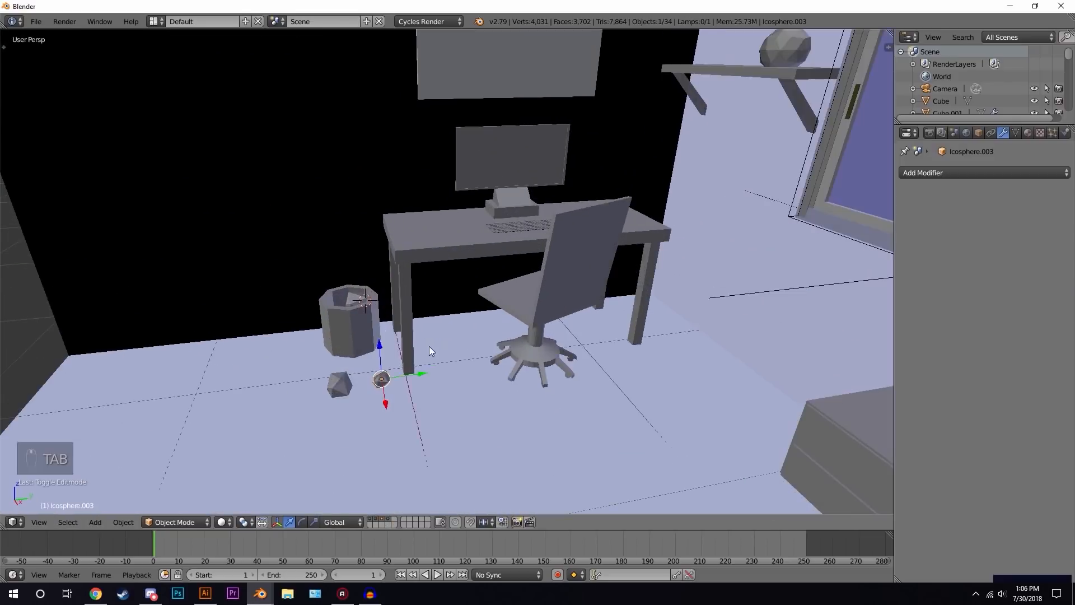
{"action": "middle_click_drag", "start_coordinate": [429, 346], "coordinate": [543, 284]}
{"action": "scroll", "coordinate": [543, 284], "scroll_direction": "up", "scroll_amount": 4}
{"action": "middle_click_drag", "start_coordinate": [642, 322], "coordinate": [596, 340]}
{"action": "key", "text": "KP_0"}
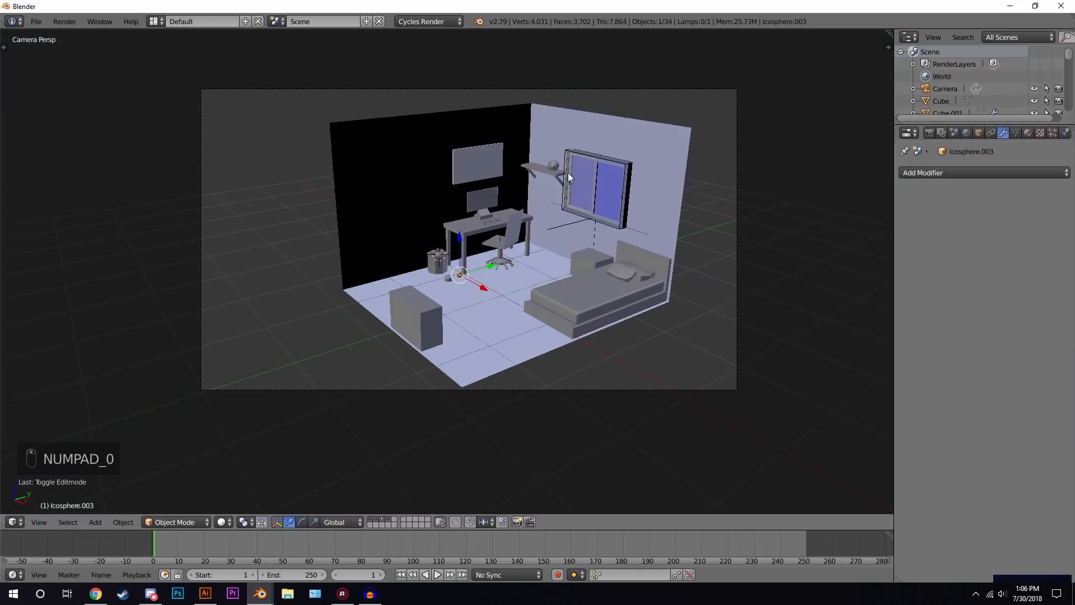
{"action": "key", "text": "shift+z"}
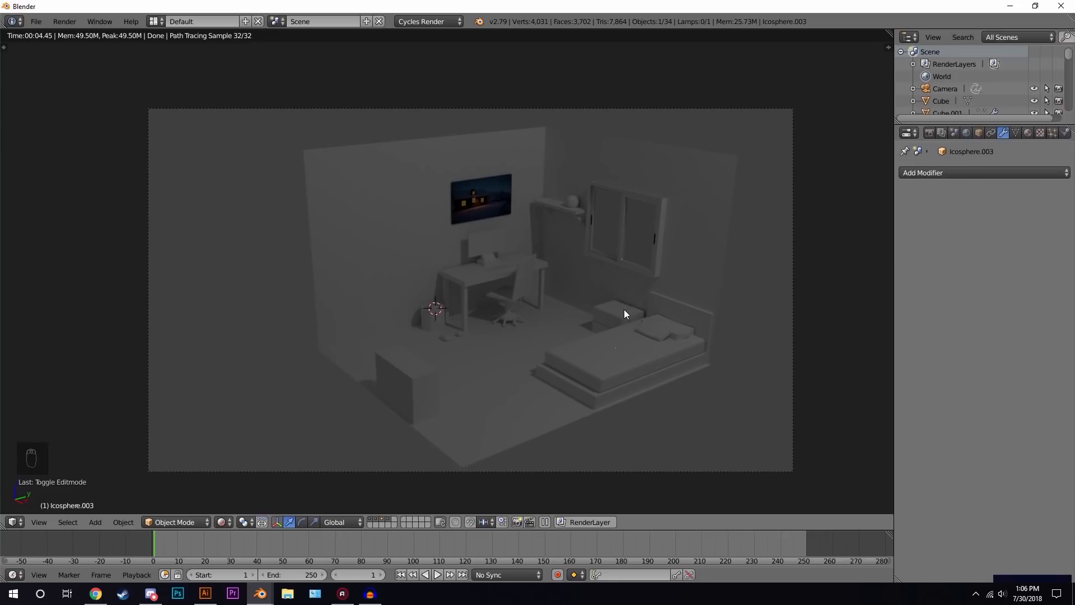
{"action": "key", "text": "z"}
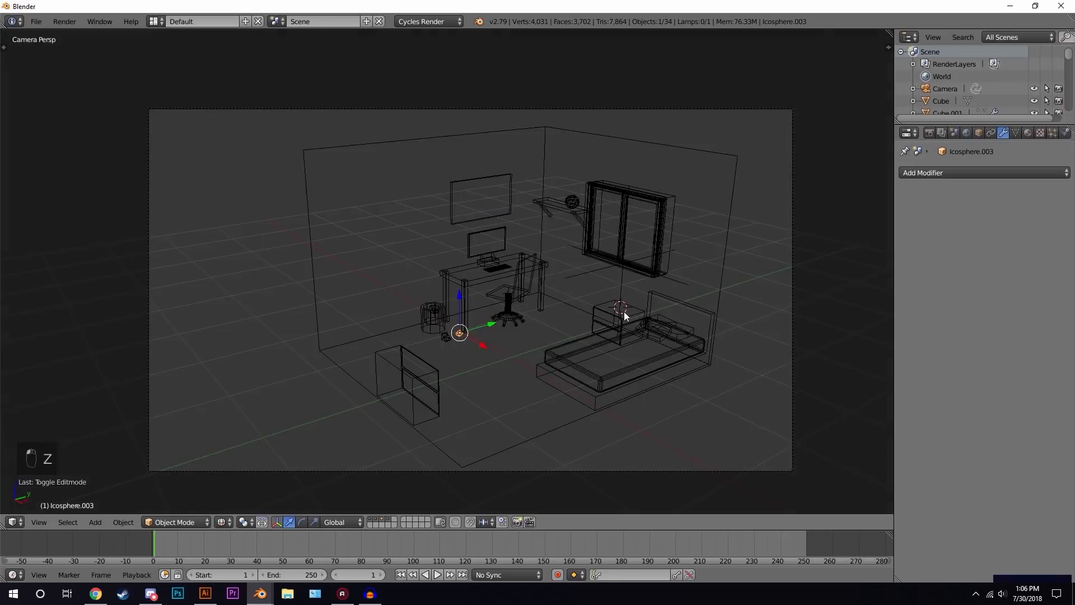
{"action": "key", "text": "z"}
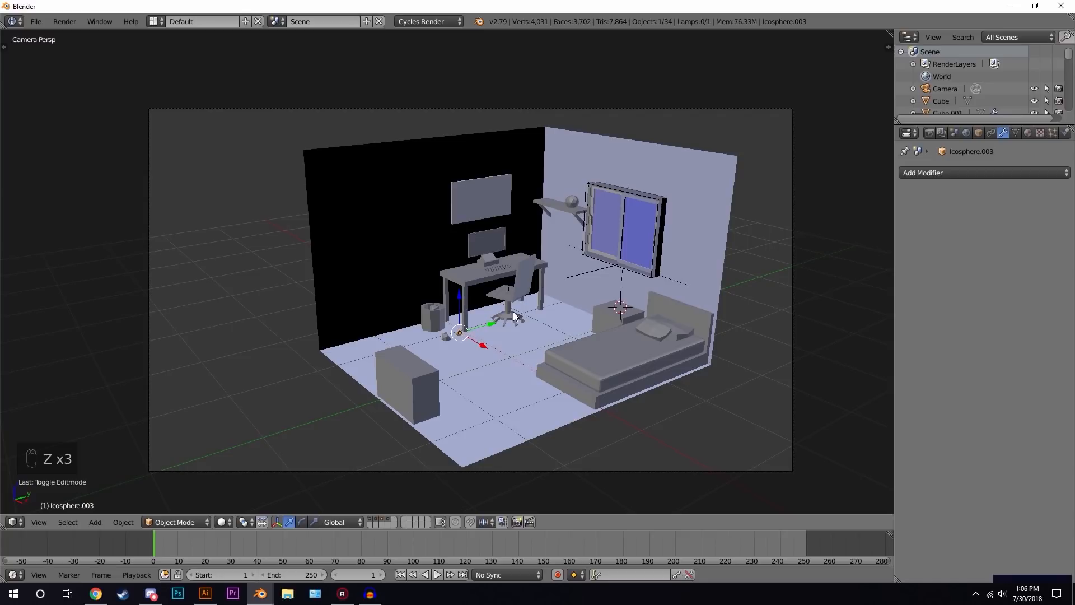
- Display scene layers 1, 2 and 3 one at a time
{"action": "key", "text": "1"}
{"action": "key", "text": "2"}
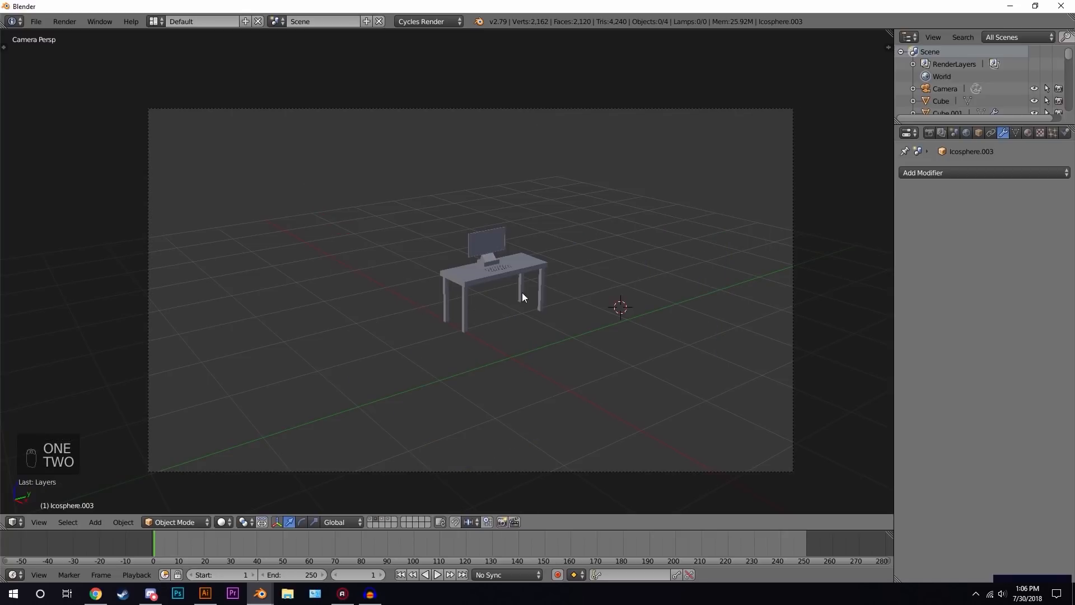
{"action": "key", "text": "3"}
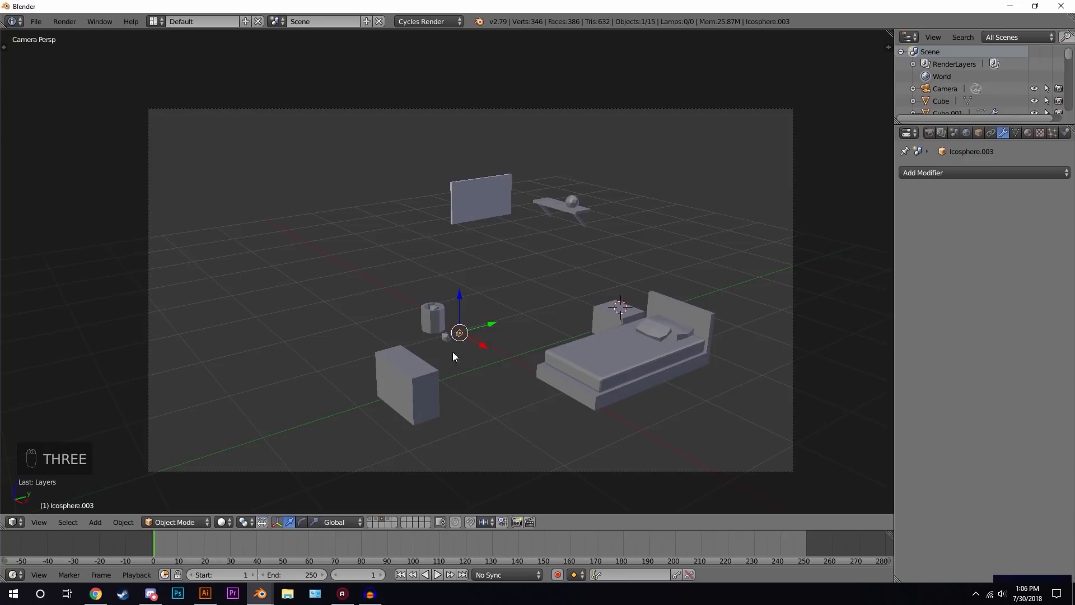
- Select all objects on the current layer, move them to layer 2, and display the layer holding the chair
{"action": "key", "text": "a"}
{"action": "key", "text": "a"}
{"action": "key", "text": "a"}
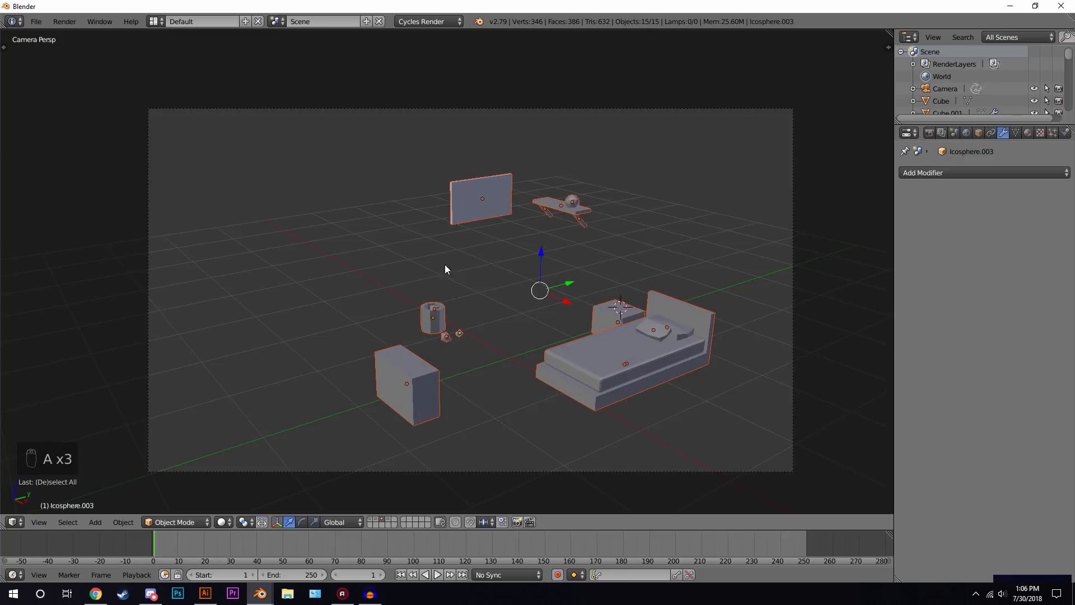
{"action": "key", "text": "m"}
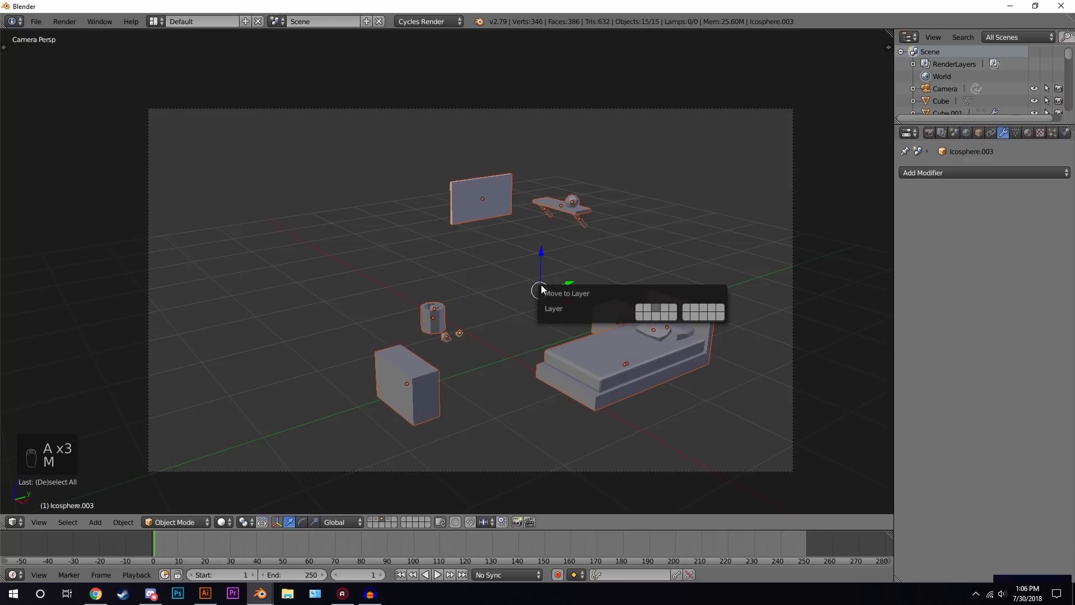
{"action": "key", "text": "2"}
{"action": "left_click", "coordinate": [389, 522]}
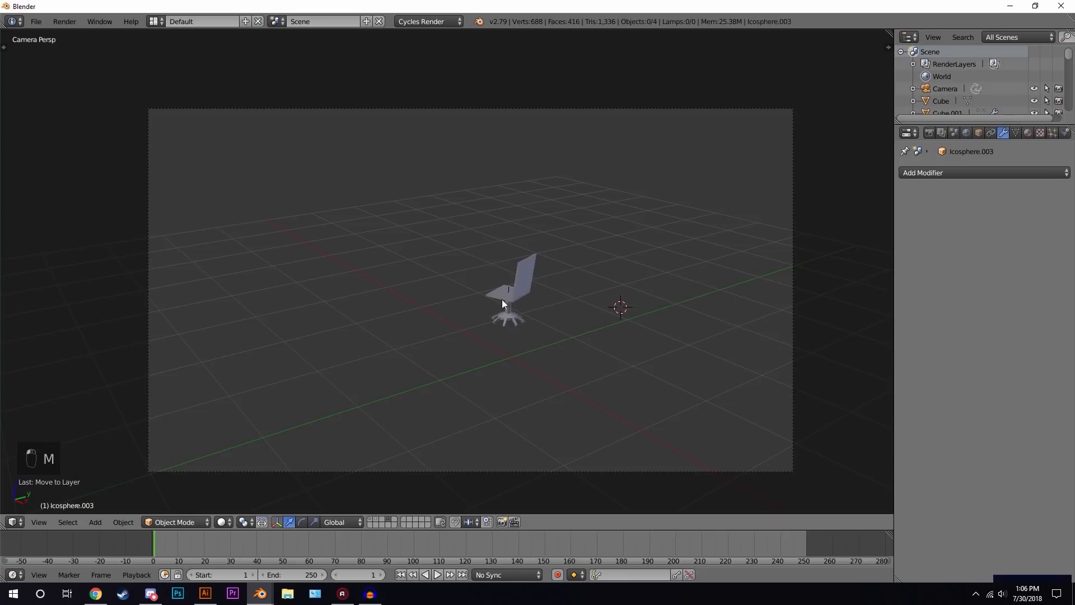
- Select the chair and move it to layer 2 as well
{"action": "key", "text": "a"}
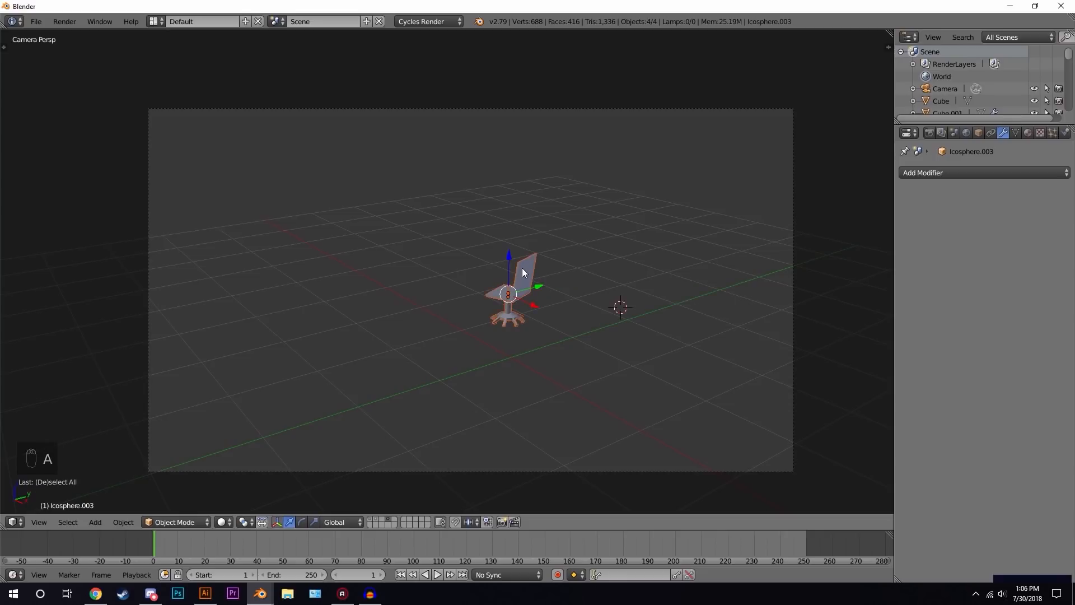
{"action": "key", "text": "m"}
{"action": "key", "text": "2"}
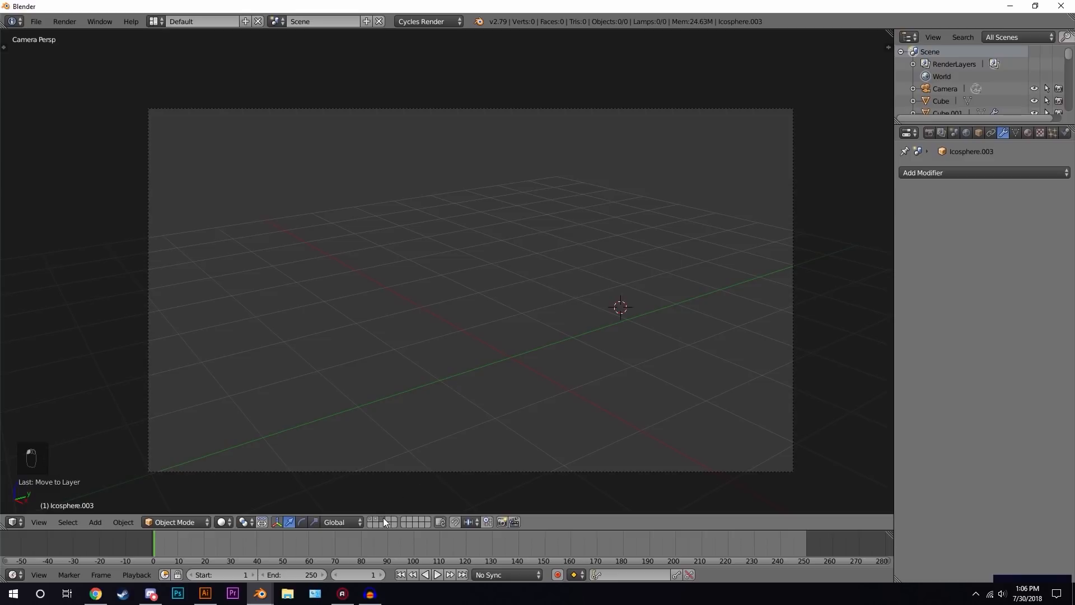
- Reset the 3D cursor to the origin and add a new cylinder mesh there
{"action": "key", "text": "shift+c"}
{"action": "key", "text": "shift+a"}
{"action": "mouse_move", "coordinate": [539, 319]}
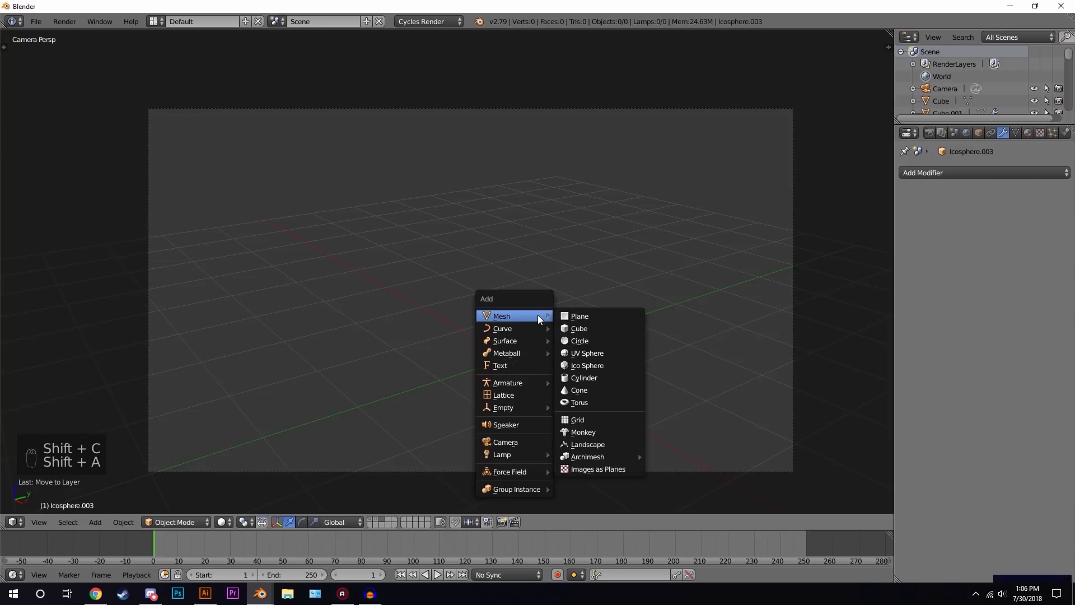
{"action": "left_click", "coordinate": [589, 378]}
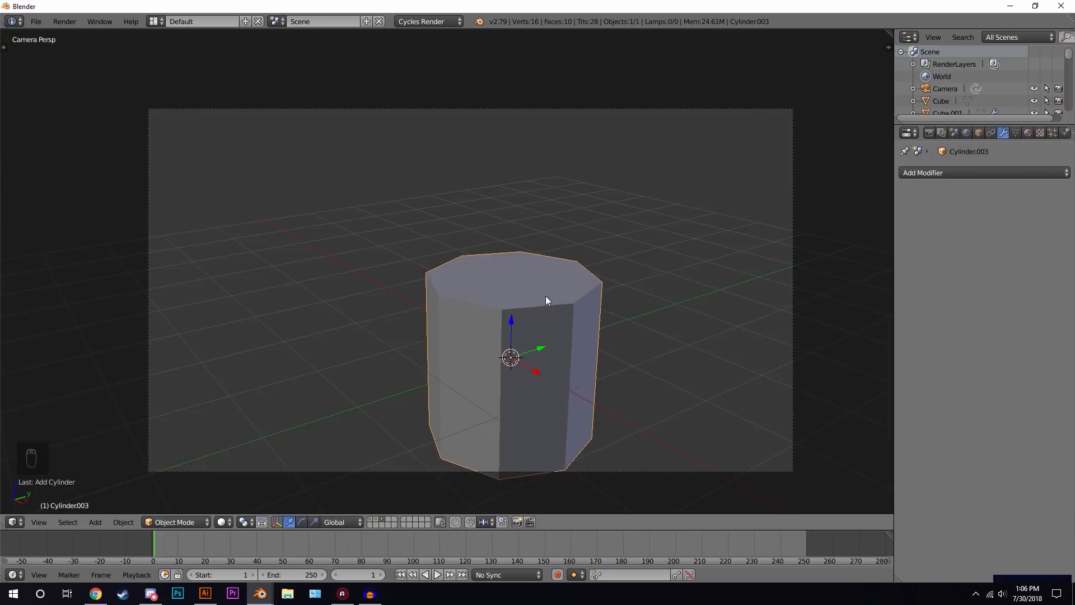
- Scale the cylinder down and flatten it along Z into a lamp base
{"action": "key", "text": "t"}
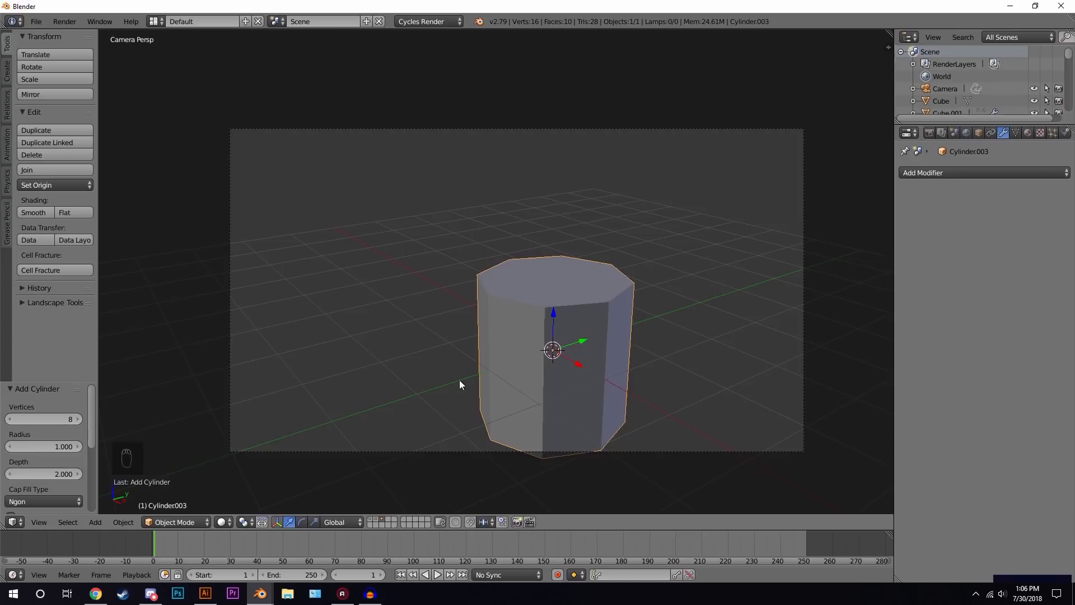
{"action": "key", "text": "t"}
{"action": "scroll", "coordinate": [666, 312], "scroll_direction": "up", "scroll_amount": 4}
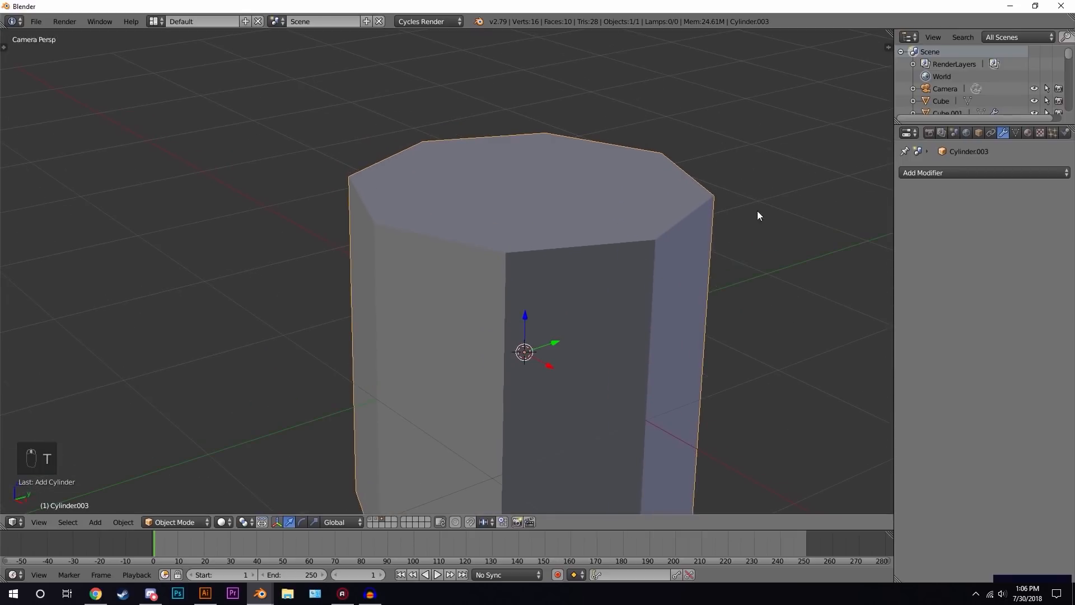
{"action": "key", "text": "s"}
{"action": "left_click", "coordinate": [570, 325]}
{"action": "key", "text": "s"}
{"action": "key", "text": "z"}
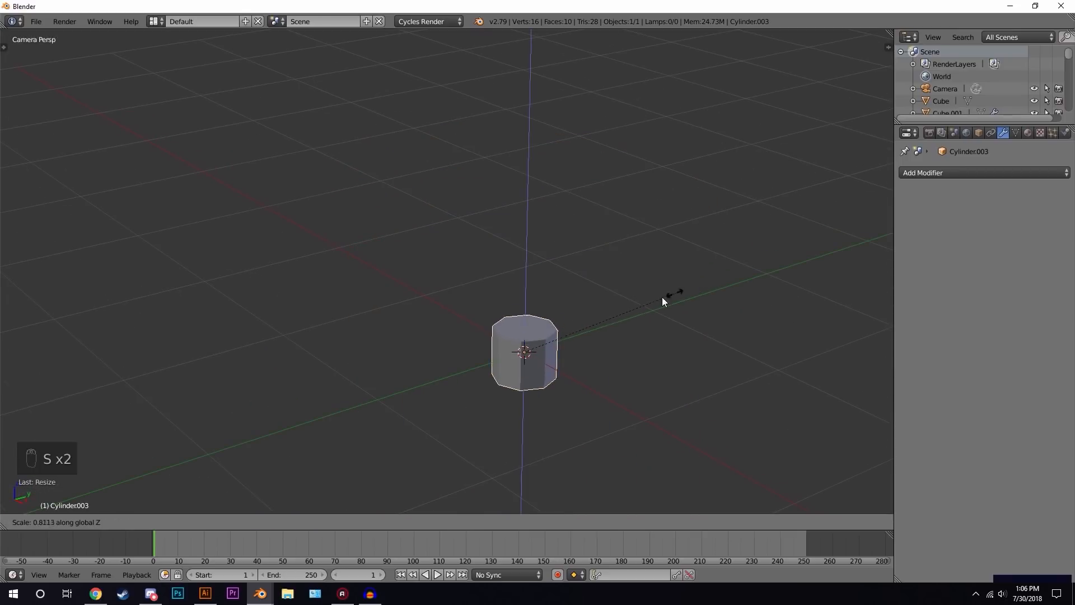
{"action": "left_click", "coordinate": [565, 333]}
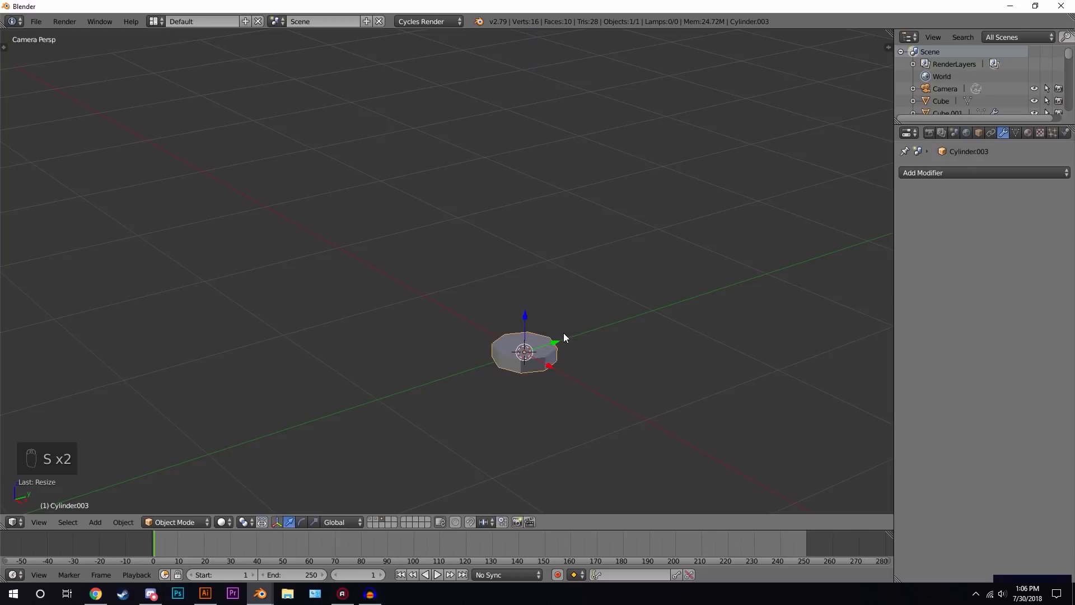
- In face mode, extrude the base's top face in place and scale it to about 0.25
{"action": "key", "text": "KP_Decimal"}
{"action": "scroll", "coordinate": [555, 332], "scroll_direction": "down", "scroll_amount": 2}
{"action": "middle_click_drag", "start_coordinate": [521, 318], "coordinate": [553, 331]}
{"action": "key", "text": "Tab"}
{"action": "left_click", "coordinate": [373, 522]}
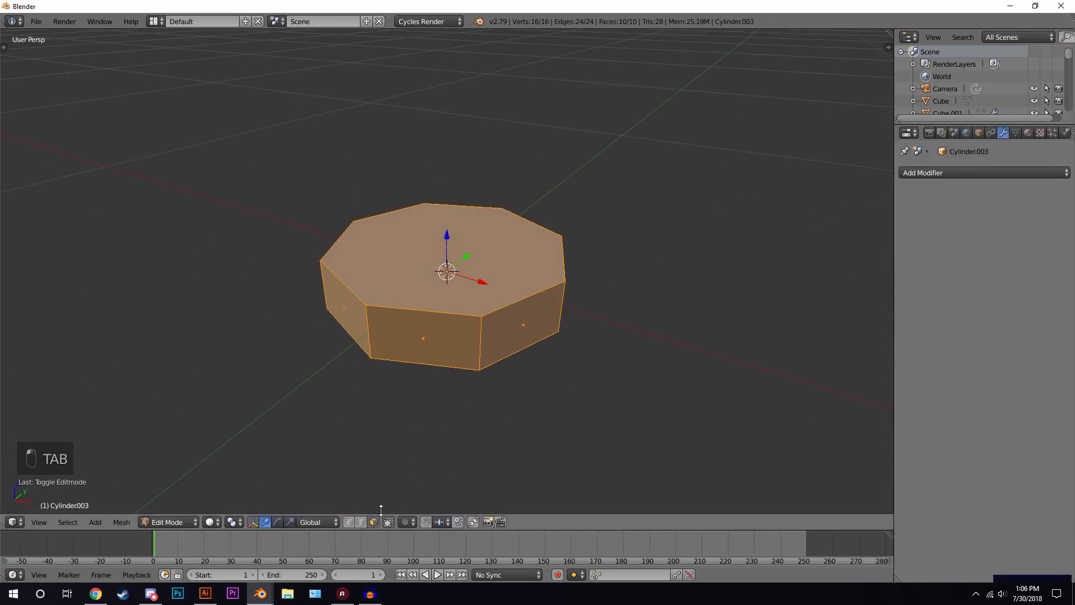
{"action": "right_click", "coordinate": [461, 258]}
{"action": "scroll", "coordinate": [616, 244], "scroll_direction": "down", "scroll_amount": 3}
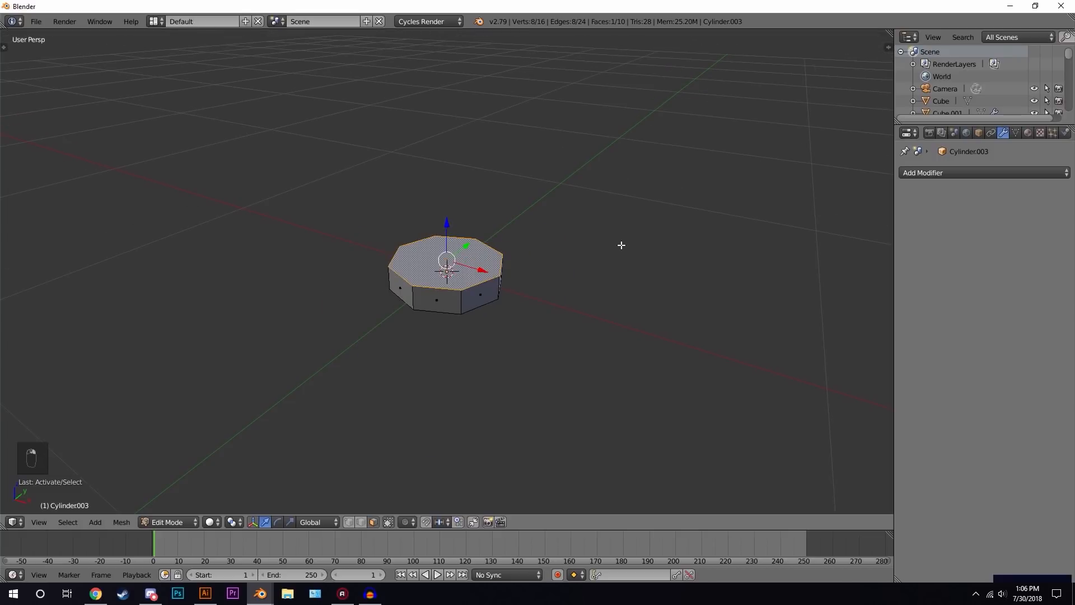
{"action": "key", "text": "e"}
{"action": "right_click", "coordinate": [631, 241]}
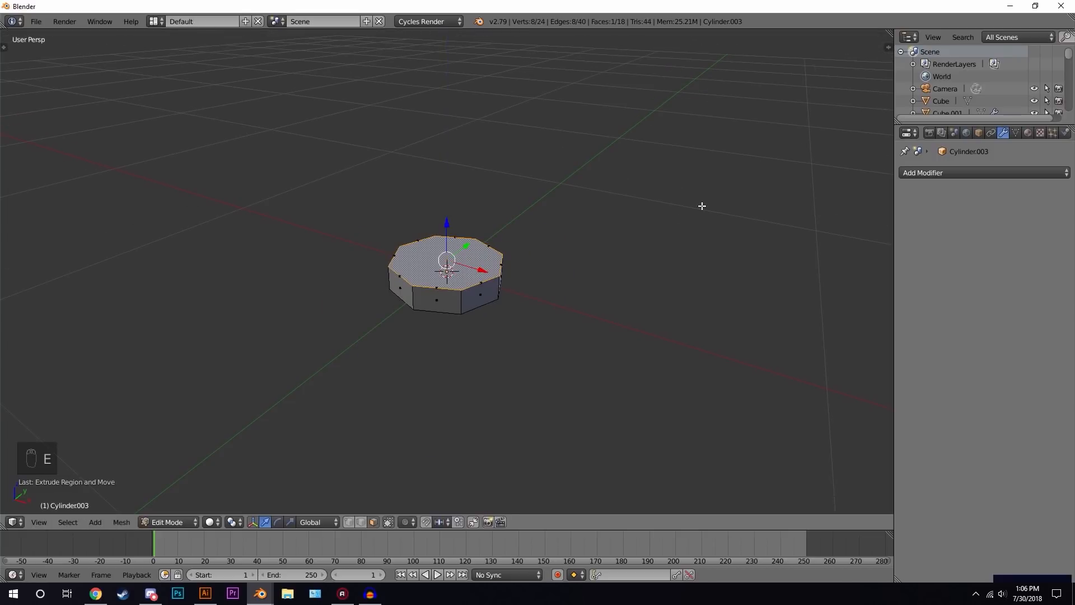
{"action": "key", "text": "s"}
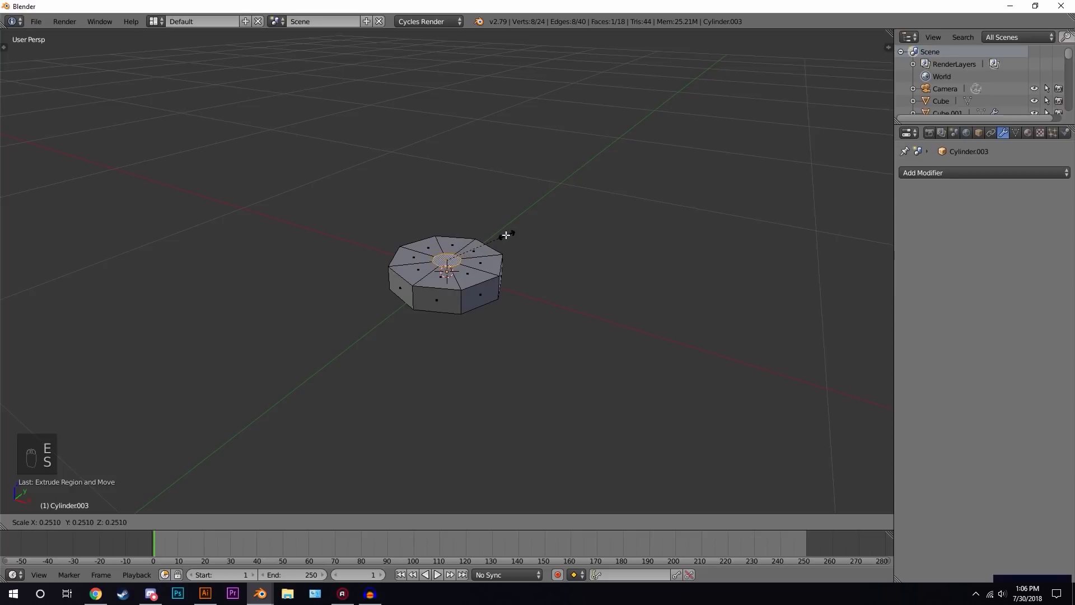
{"action": "left_click", "coordinate": [502, 236]}
- Extrude the small top face upward into a pole and raise it further along Z
{"action": "key", "text": "e"}
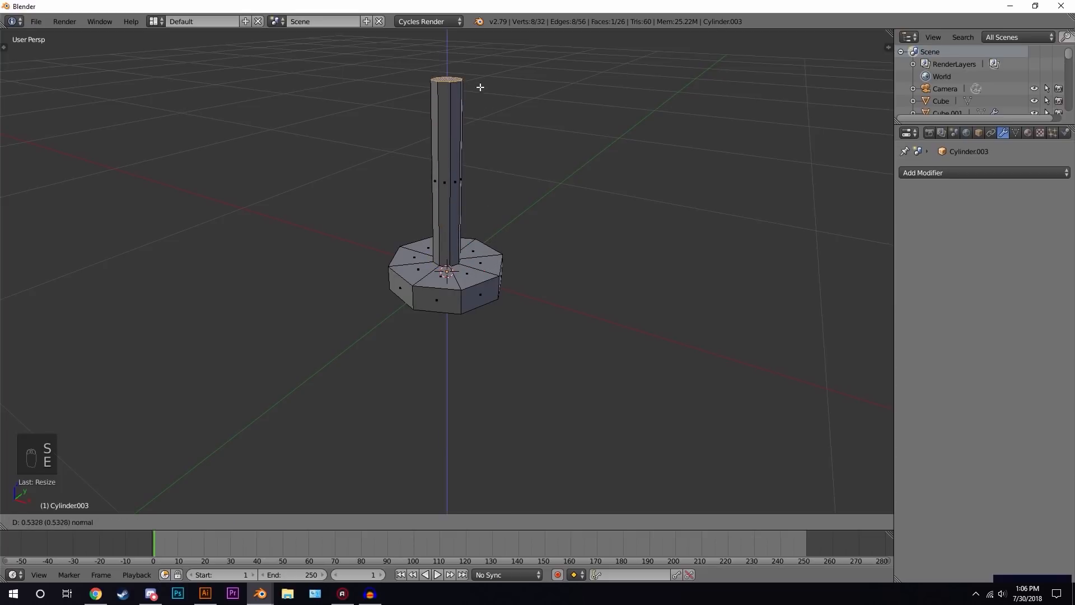
{"action": "left_click", "coordinate": [479, 70]}
{"action": "middle_click_drag", "start_coordinate": [485, 89], "coordinate": [526, 260], "text": "shift"}
{"action": "scroll", "coordinate": [526, 259], "scroll_direction": "down", "scroll_amount": 2}
{"action": "key", "text": "g"}
{"action": "key", "text": "z"}
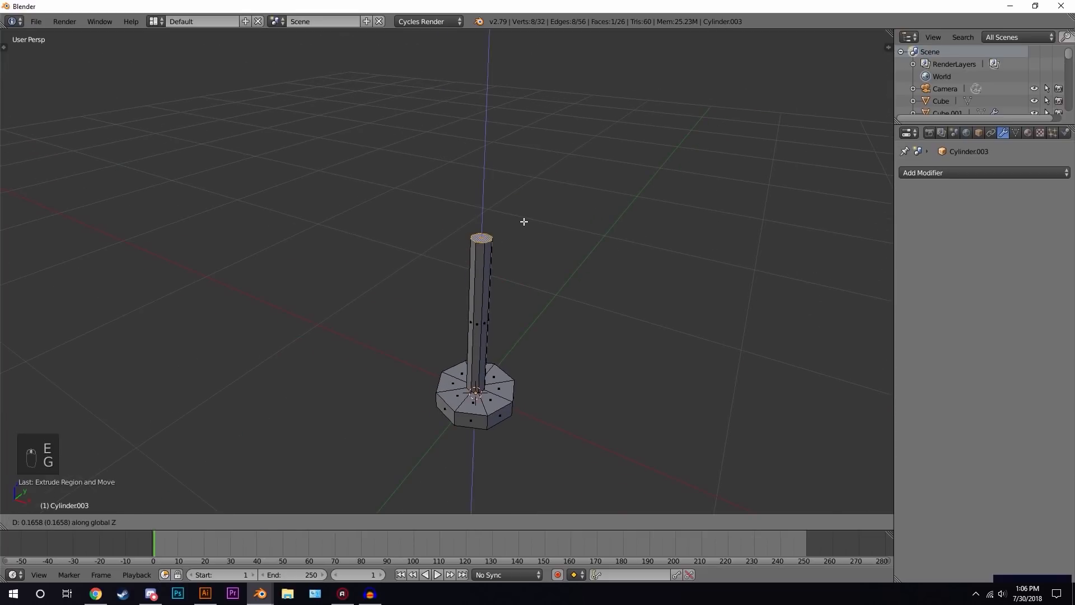
{"action": "left_click", "coordinate": [524, 213]}
- Duplicate the pole's top face in place and scale the copy about 3.1 times into a shade disc
{"action": "key", "text": "shift+d"}
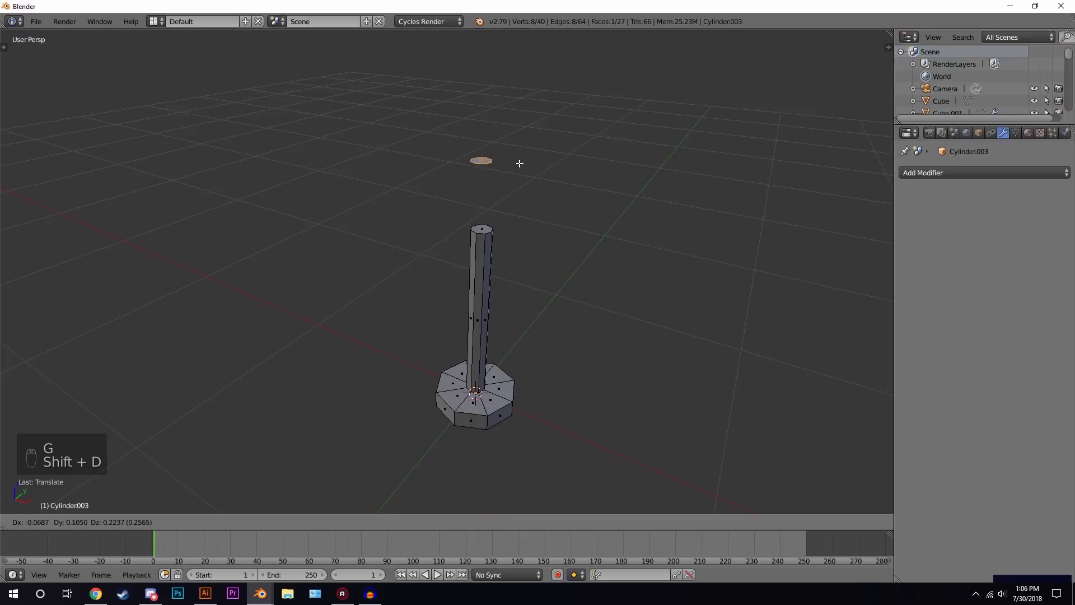
{"action": "right_click", "coordinate": [524, 221]}
{"action": "key", "text": "s"}
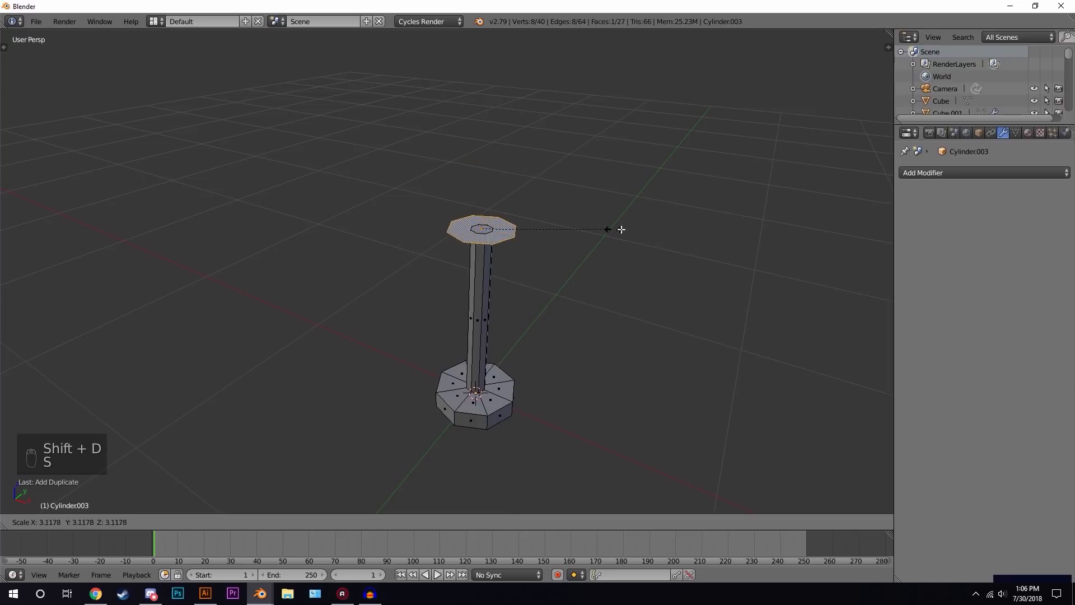
{"action": "left_click", "coordinate": [755, 229]}
{"action": "key", "text": "g"}
{"action": "right_click", "coordinate": [443, 138]}
{"action": "right_click", "coordinate": [485, 322]}
{"action": "key", "text": "g"}
{"action": "right_click", "coordinate": [494, 312]}
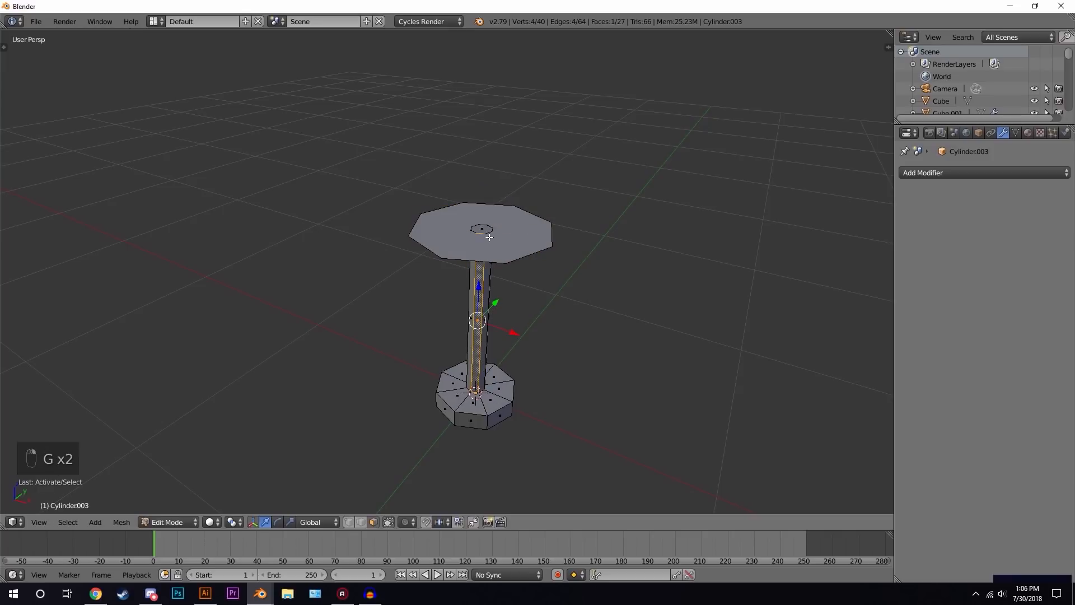
- Extrude the shade disc upward and scale the extruded edge outward to form a lampshade
{"action": "right_click", "coordinate": [535, 234]}
{"action": "key", "text": "e"}
{"action": "left_click", "coordinate": [531, 303]}
{"action": "key", "text": "s"}
{"action": "left_click", "coordinate": [625, 316]}
{"action": "mouse_move", "coordinate": [558, 324]}
{"action": "middle_mouse_down"}
{"action": "mouse_move", "coordinate": [500, 310]}
{"action": "mouse_move", "coordinate": [550, 320]}
{"action": "middle_mouse_up"}
{"action": "scroll", "coordinate": [550, 321], "scroll_direction": "up", "scroll_amount": 1}
- Select all geometry of the lamp and recalculate its normals outward
{"action": "key", "text": "Tab"}
{"action": "key", "text": "Tab"}
{"action": "key", "text": "a"}
{"action": "key", "text": "a"}
{"action": "key", "text": "a"}
{"action": "key", "text": "a"}
{"action": "key", "text": "a"}
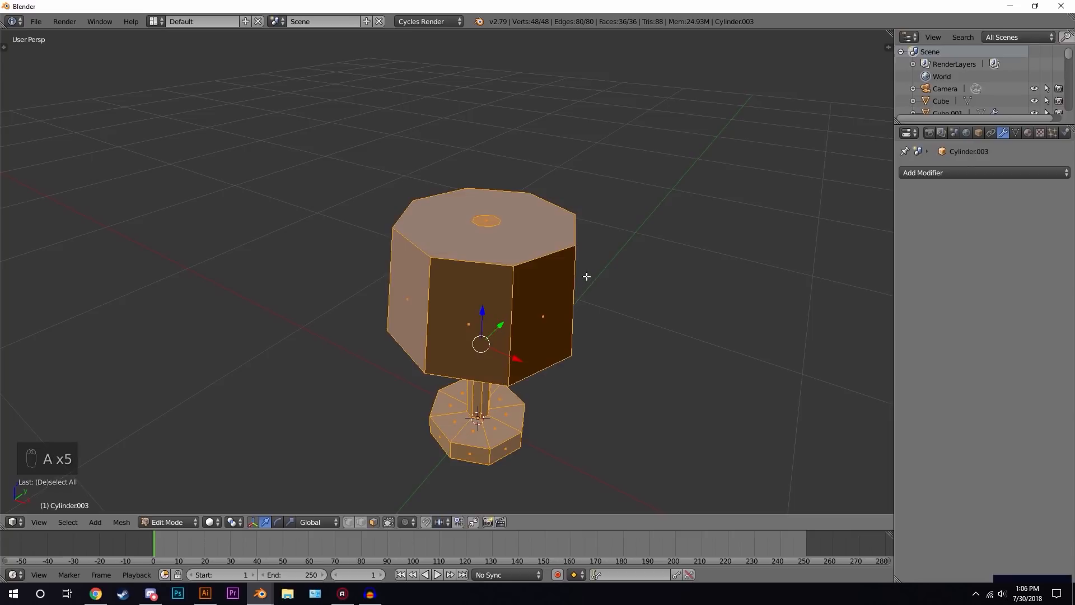
{"action": "key", "text": "ctrl+n"}
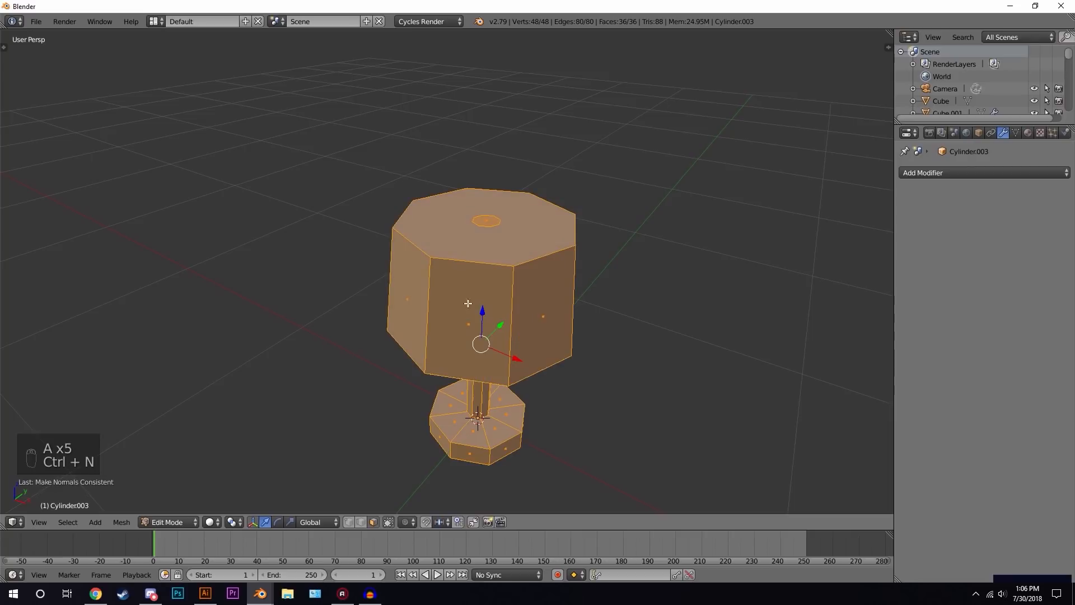
- Delete the lampshade's top face to open it
{"action": "right_click", "coordinate": [491, 307]}
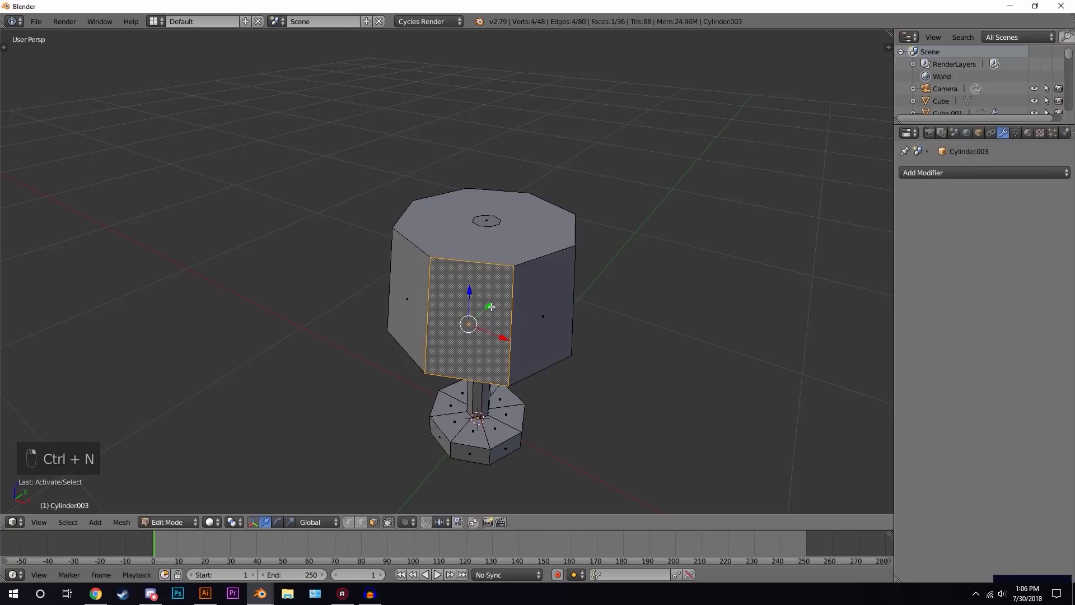
{"action": "key", "text": "ctrl+l"}
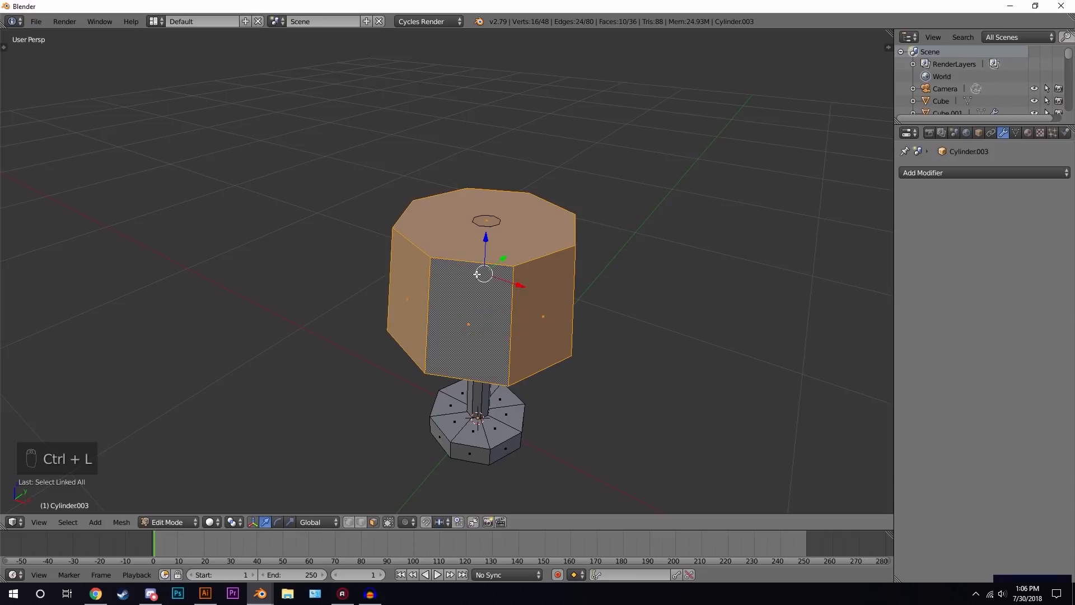
{"action": "left_click_drag", "start_coordinate": [488, 240], "coordinate": [488, 222]}
{"action": "right_click", "coordinate": [487, 198]}
{"action": "key", "text": "x"}
{"action": "left_click", "coordinate": [489, 205]}
{"action": "middle_click_drag", "start_coordinate": [534, 234], "coordinate": [504, 263]}
{"action": "middle_click_drag", "start_coordinate": [470, 309], "coordinate": [483, 247]}
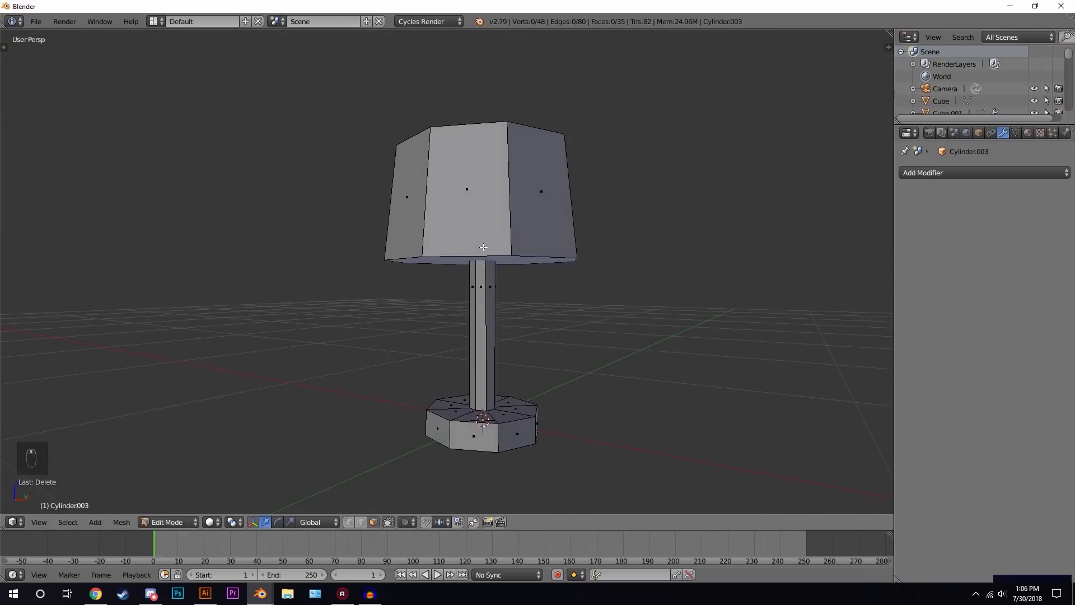
- Add a loop cut near the top of the lamp pole
{"action": "key", "text": "ctrl+r"}
{"action": "left_click", "coordinate": [487, 294]}
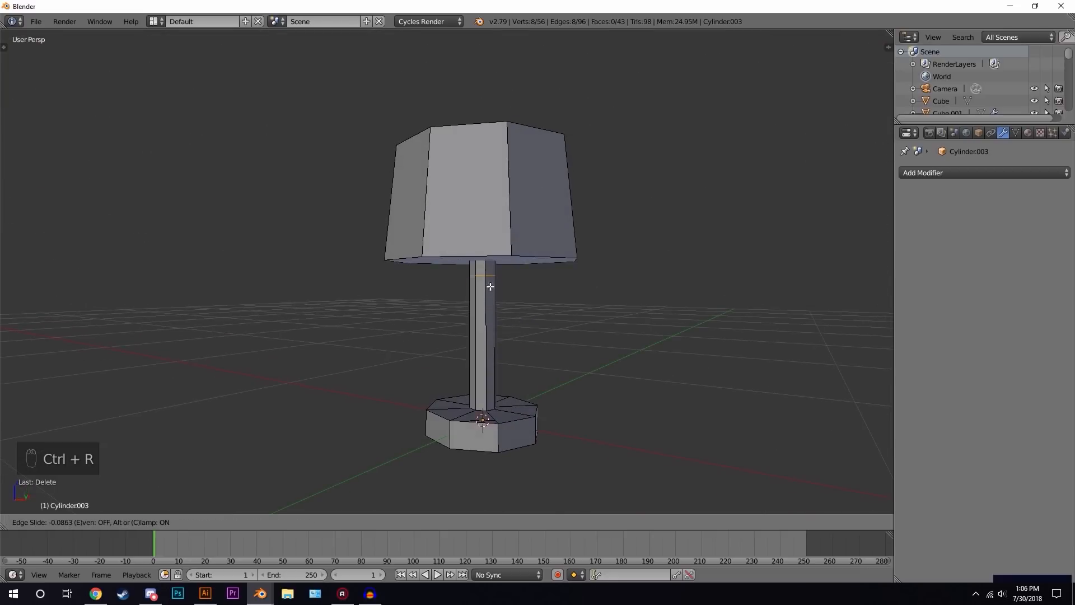
{"action": "left_click", "coordinate": [489, 213]}
{"action": "middle_click_drag", "start_coordinate": [482, 212], "coordinate": [480, 242]}
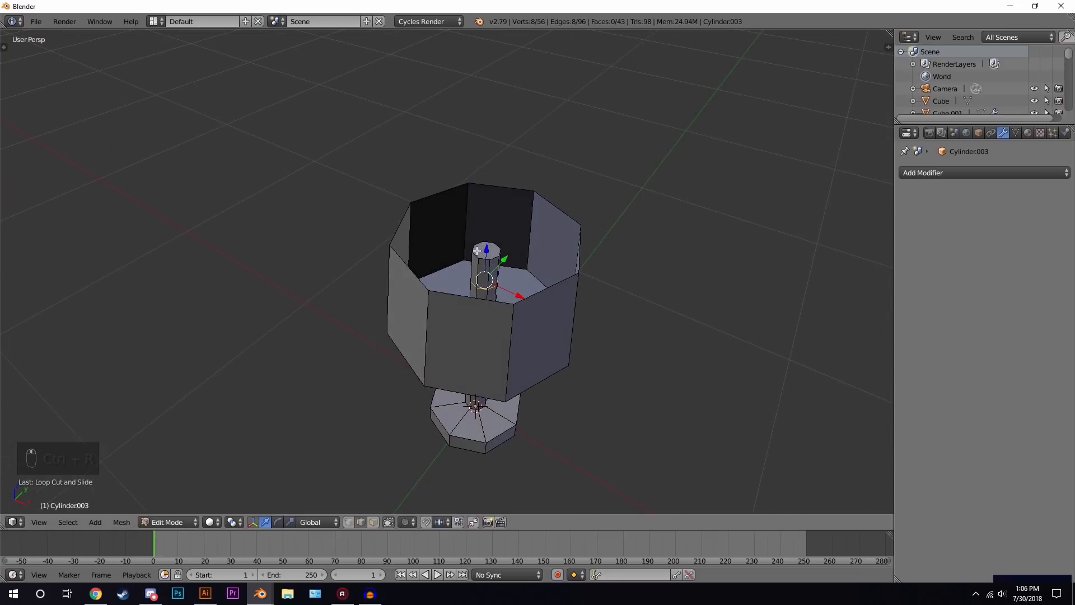
{"action": "left_click_drag", "start_coordinate": [488, 253], "coordinate": [490, 246]}
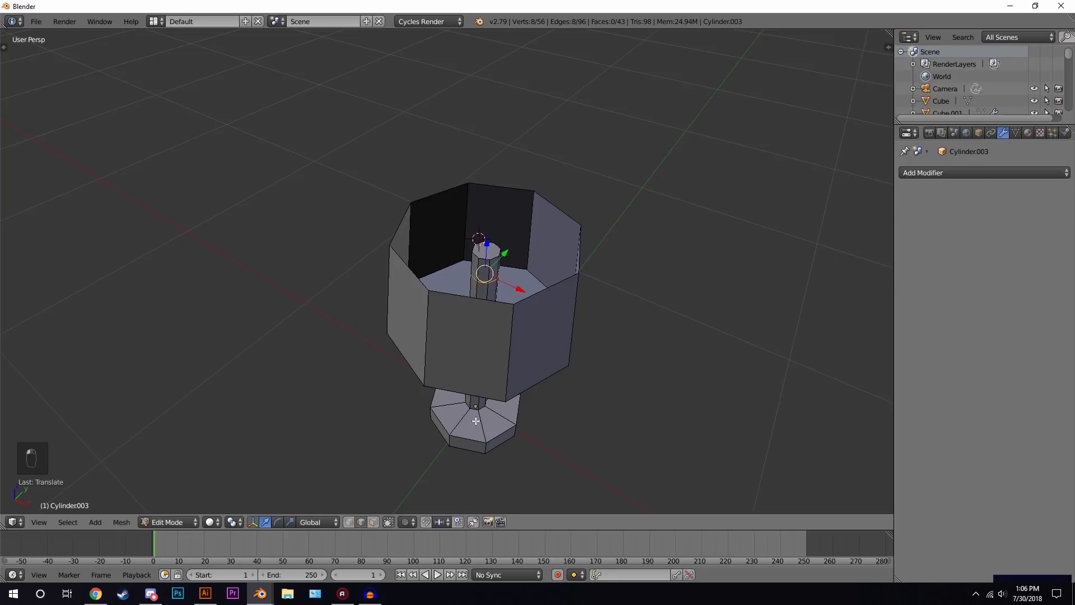
- Extrude the pole's side faces at the loop cut and scale them outward, excluding Z, to reach the shade
{"action": "left_click", "coordinate": [375, 522]}
{"action": "right_click", "coordinate": [492, 272]}
{"action": "right_click", "coordinate": [475, 265], "text": "shift"}
{"action": "middle_click_drag", "start_coordinate": [537, 274], "coordinate": [493, 257]}
{"action": "scroll", "coordinate": [504, 258], "scroll_direction": "up", "scroll_amount": 2}
{"action": "key", "text": "e"}
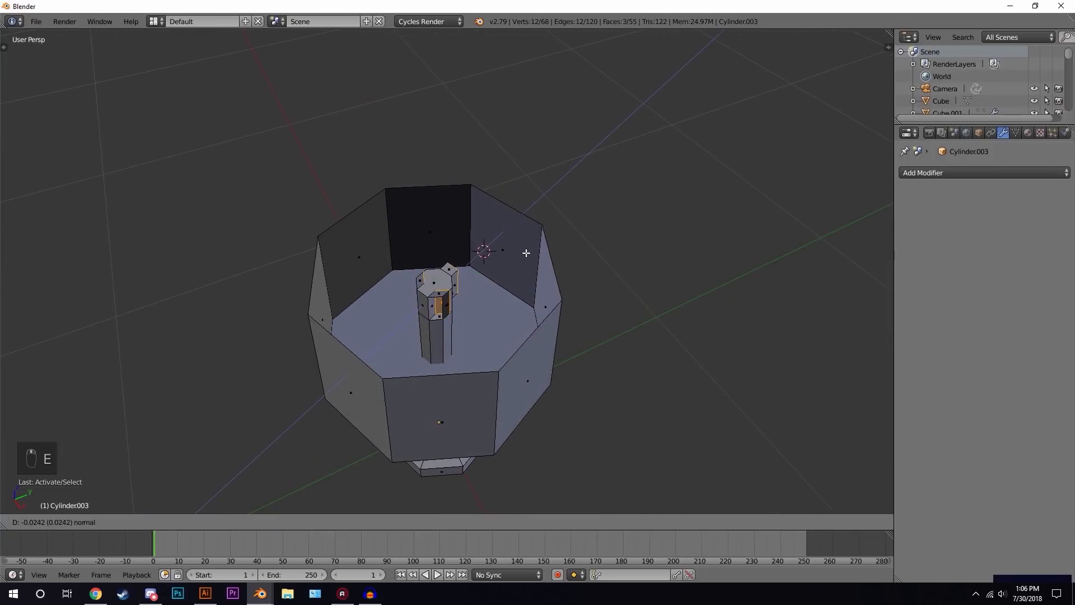
{"action": "left_click", "coordinate": [513, 256]}
{"action": "key", "text": "s"}
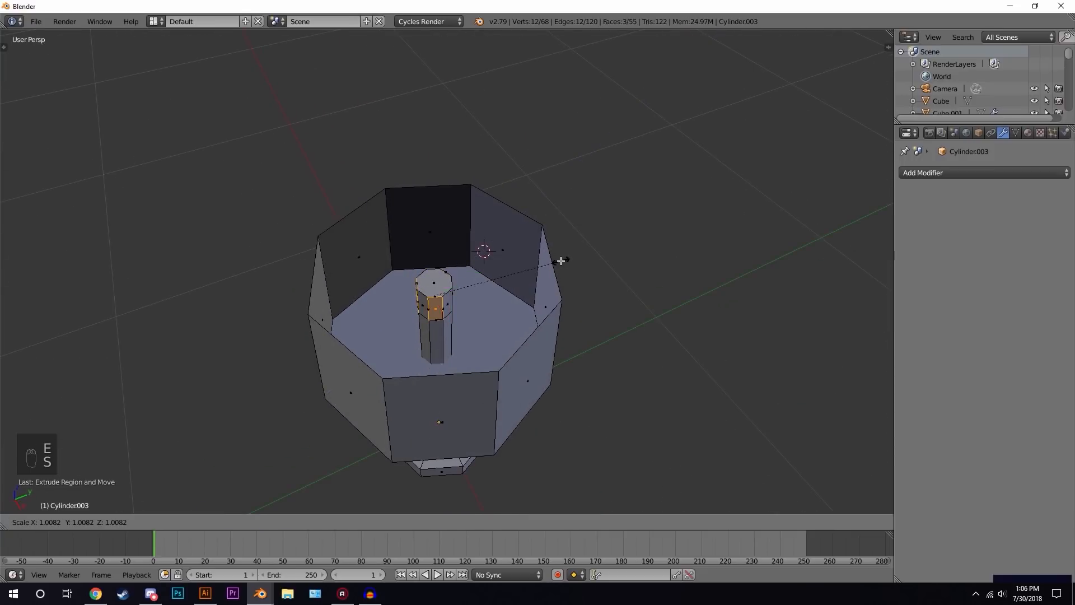
{"action": "key", "text": "shift+z"}
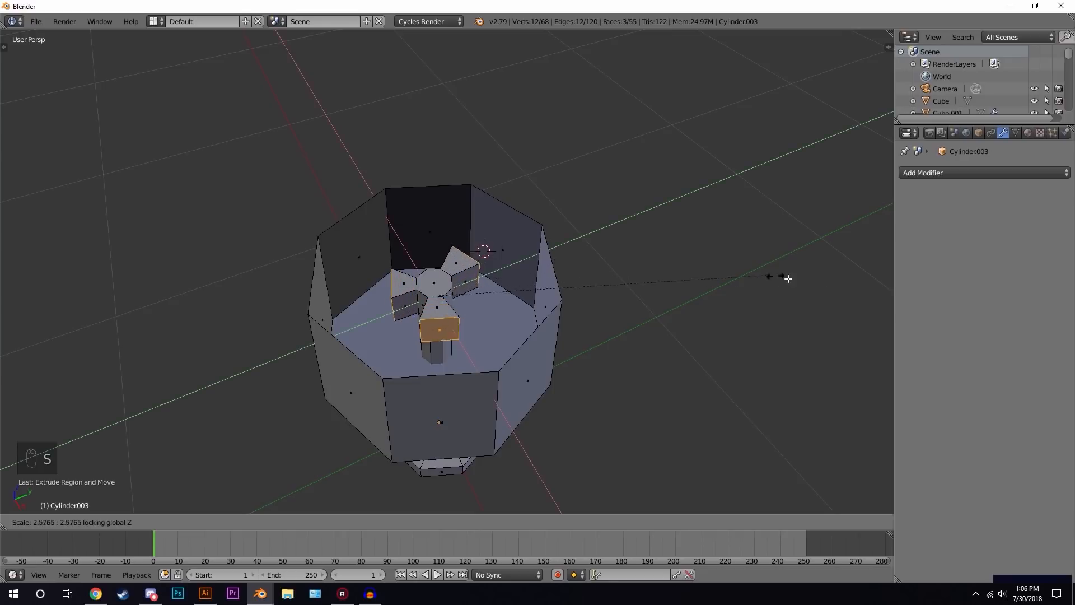
{"action": "left_click", "coordinate": [576, 312]}
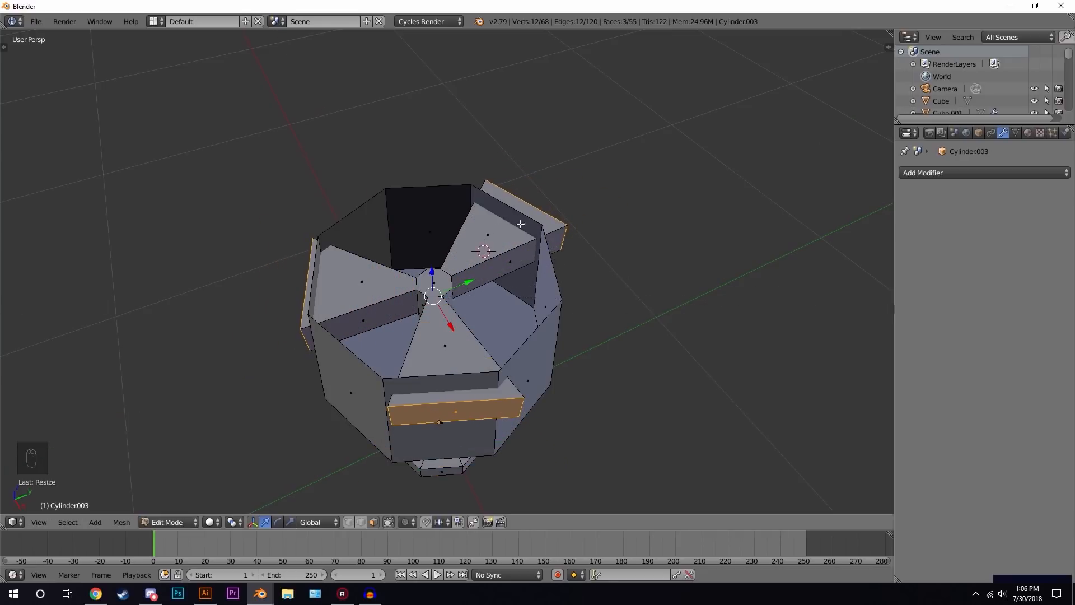
- Set the pivot to individual origins and scale the arm ends to about 0.25, excluding Z
{"action": "left_click", "coordinate": [232, 522]}
{"action": "left_click", "coordinate": [259, 480]}
{"action": "key", "text": "s"}
{"action": "key", "text": "shift+z"}
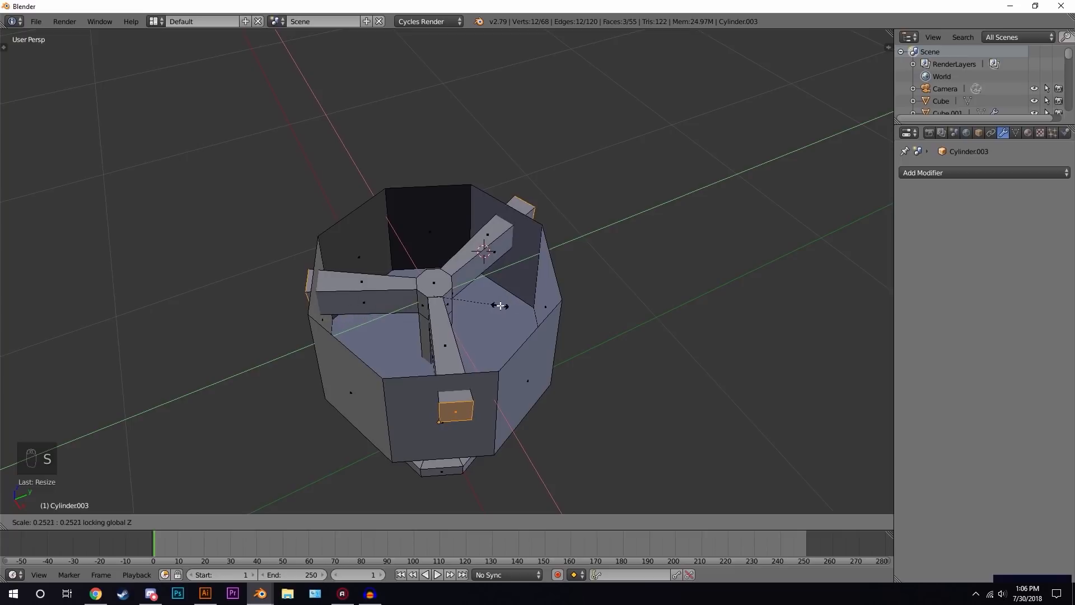
{"action": "left_click", "coordinate": [477, 306]}
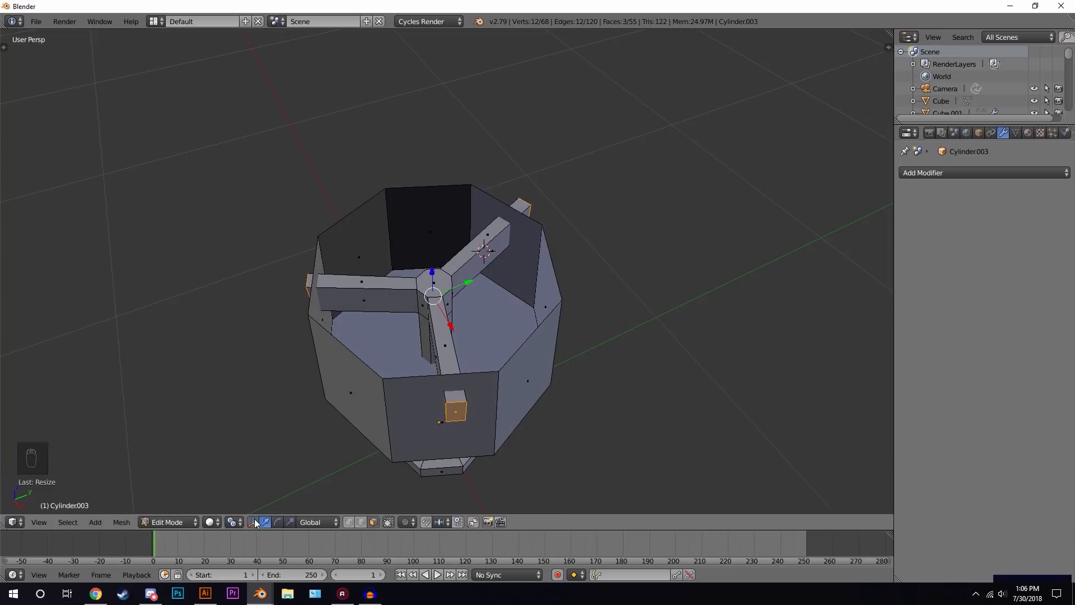
- Delete the lampshade's bottom face to open it
{"action": "key", "text": "Tab"}
{"action": "key", "text": "Tab"}
{"action": "middle_click_drag", "start_coordinate": [511, 352], "coordinate": [475, 221]}
{"action": "right_click", "coordinate": [523, 237]}
{"action": "right_click", "coordinate": [503, 239]}
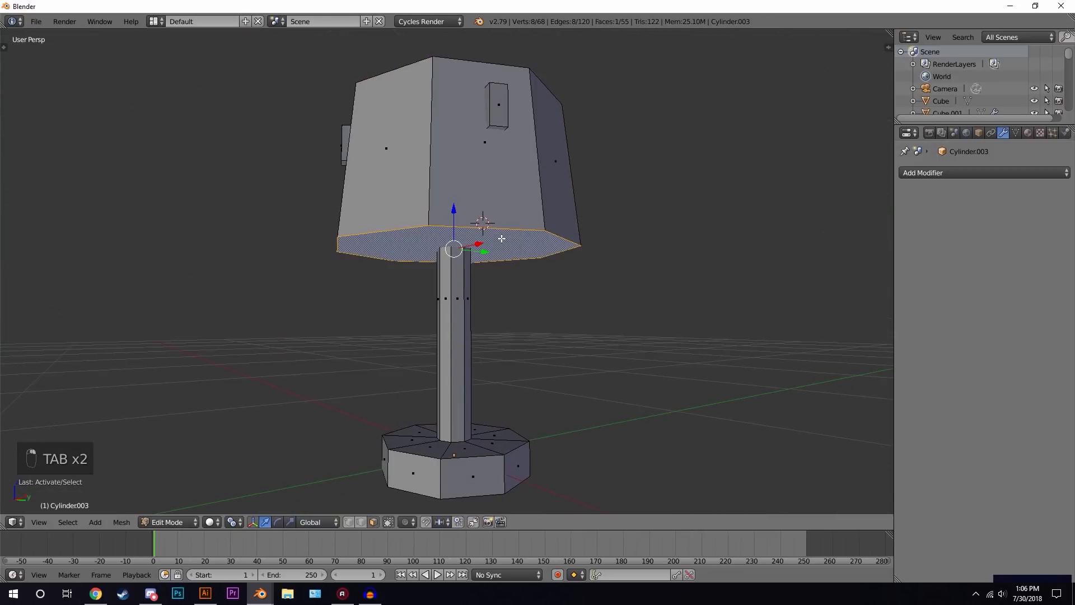
{"action": "key", "text": "x"}
{"action": "left_click", "coordinate": [487, 239]}
{"action": "middle_click_drag", "start_coordinate": [531, 219], "coordinate": [545, 286]}
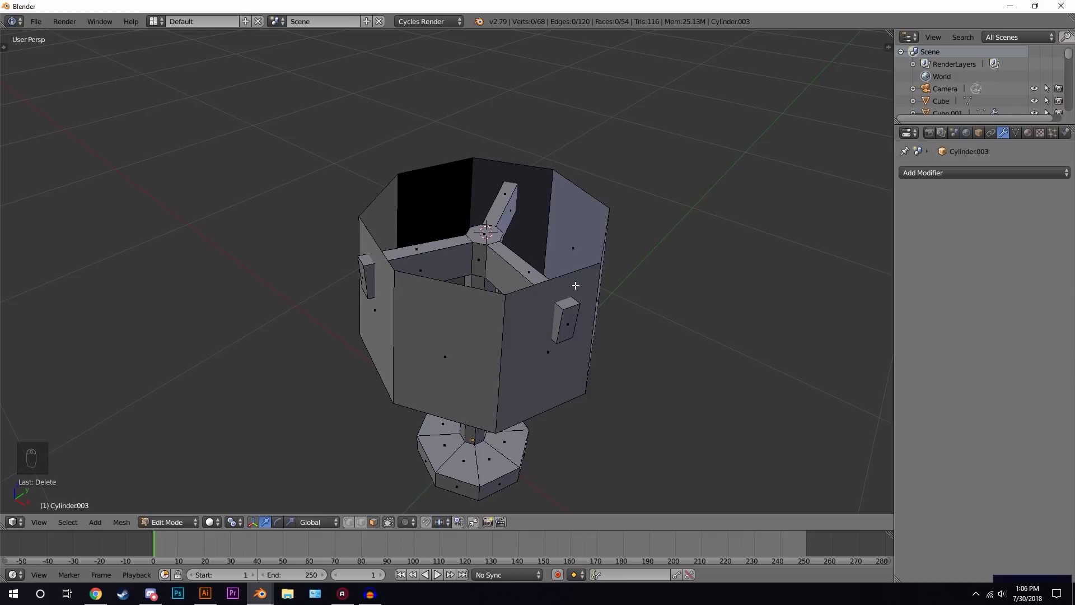
- Select the whole lampshade as linked geometry and scale it up slightly
{"action": "scroll", "coordinate": [579, 295], "scroll_direction": "down", "scroll_amount": 3}
{"action": "middle_click_drag", "start_coordinate": [568, 307], "coordinate": [543, 295]}
{"action": "scroll", "coordinate": [543, 295], "scroll_direction": "up", "scroll_amount": 3}
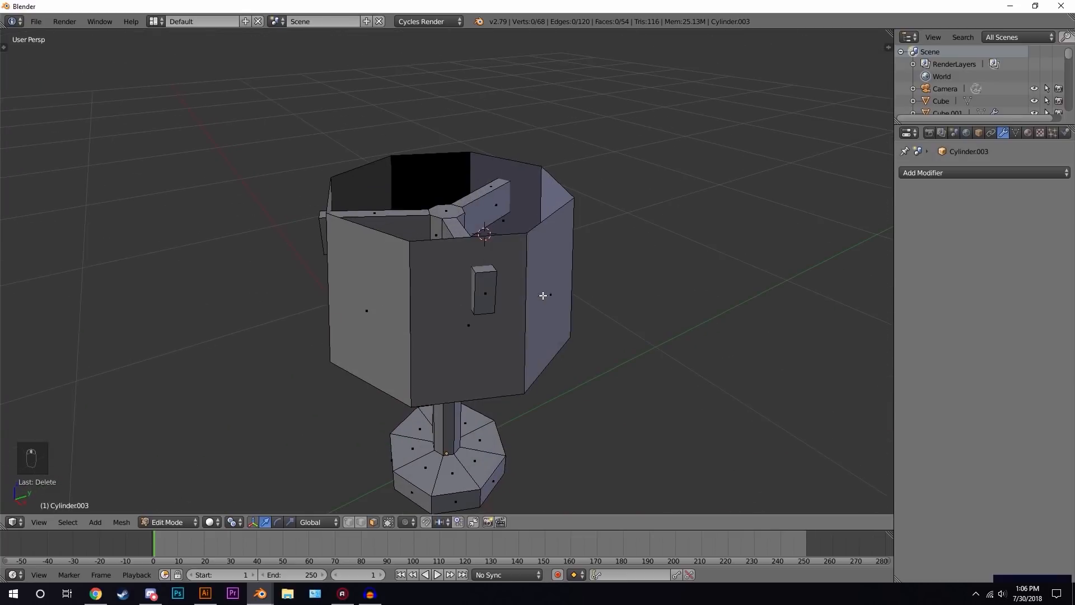
{"action": "right_click", "coordinate": [521, 256]}
{"action": "key", "text": "ctrl+l"}
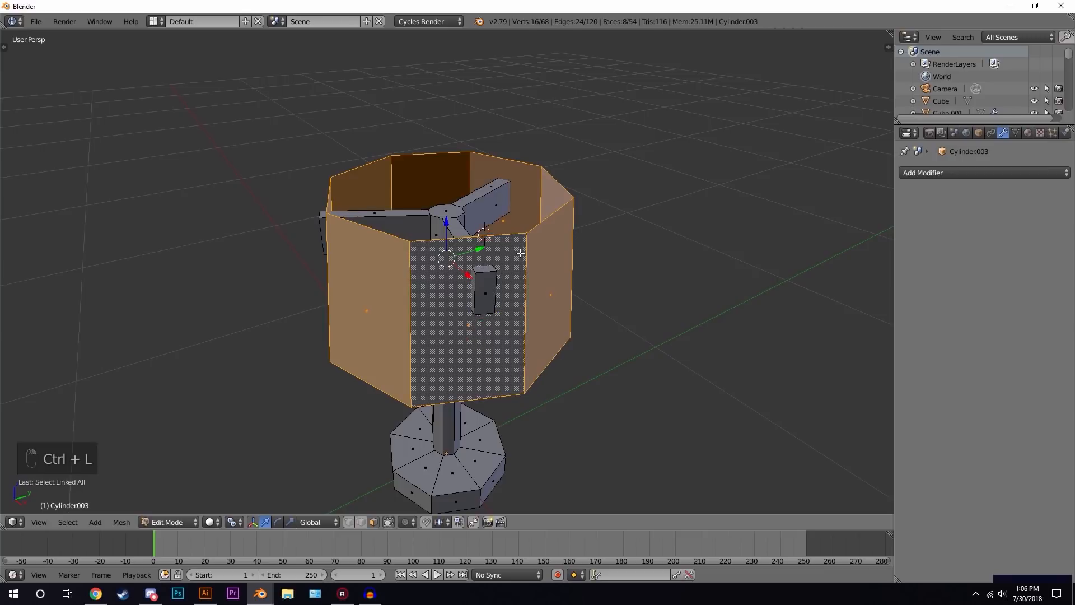
{"action": "key", "text": "s"}
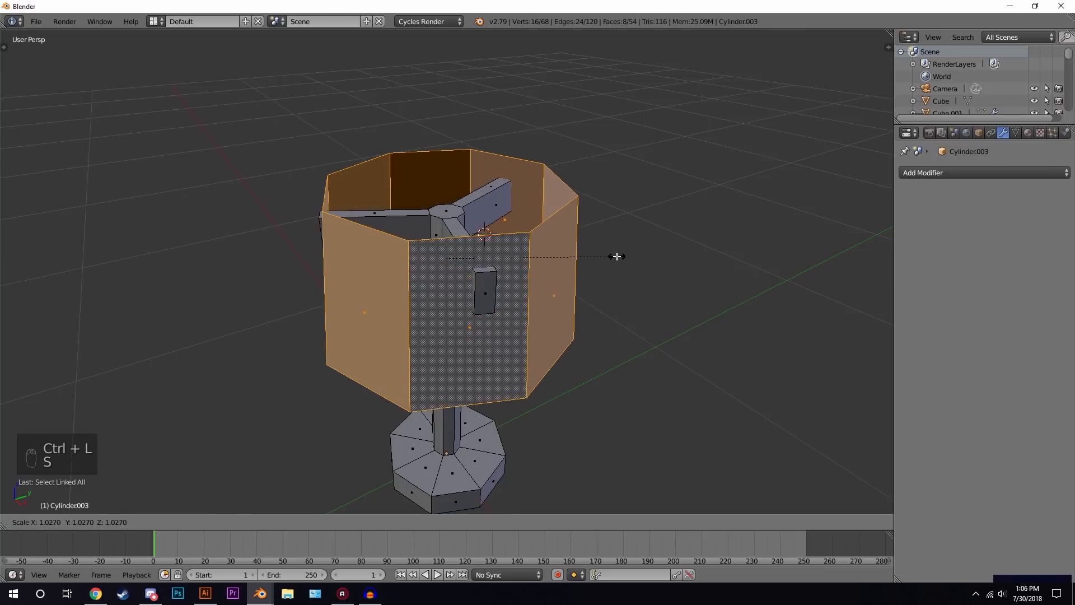
{"action": "left_click", "coordinate": [644, 241]}
- Extrude the lampshade faces in place and scale them slightly to give the shade thickness
{"action": "key", "text": "e"}
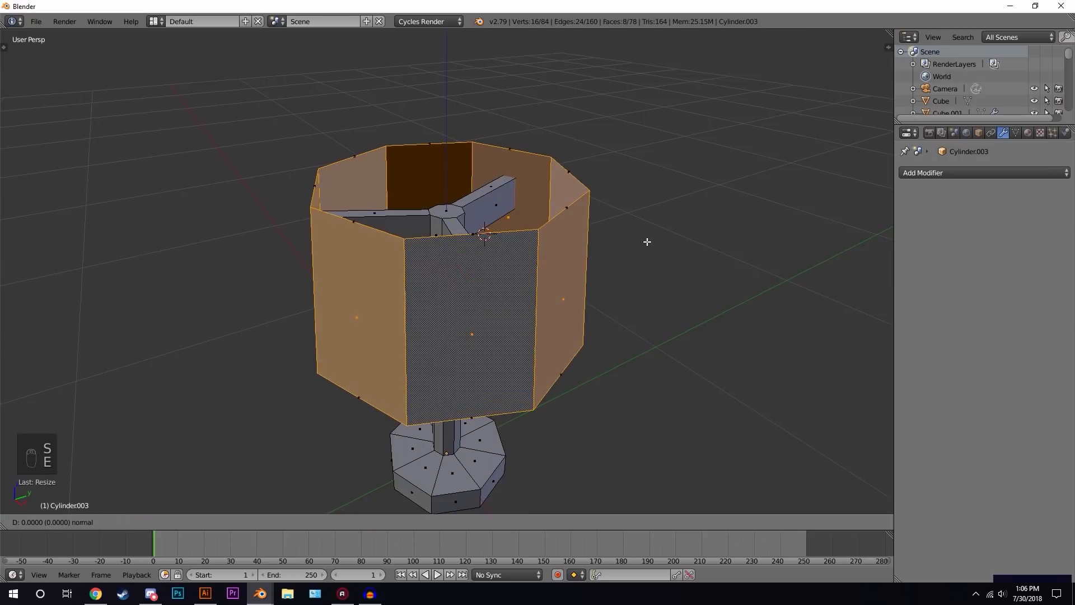
{"action": "right_click", "coordinate": [647, 241]}
{"action": "key", "text": "s"}
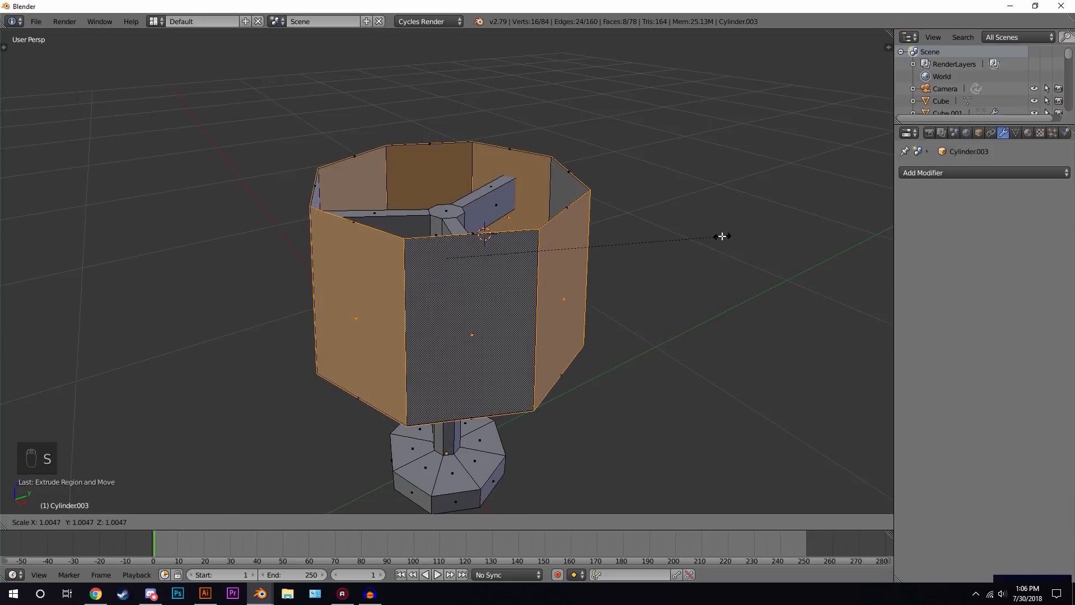
{"action": "left_click", "coordinate": [681, 238]}
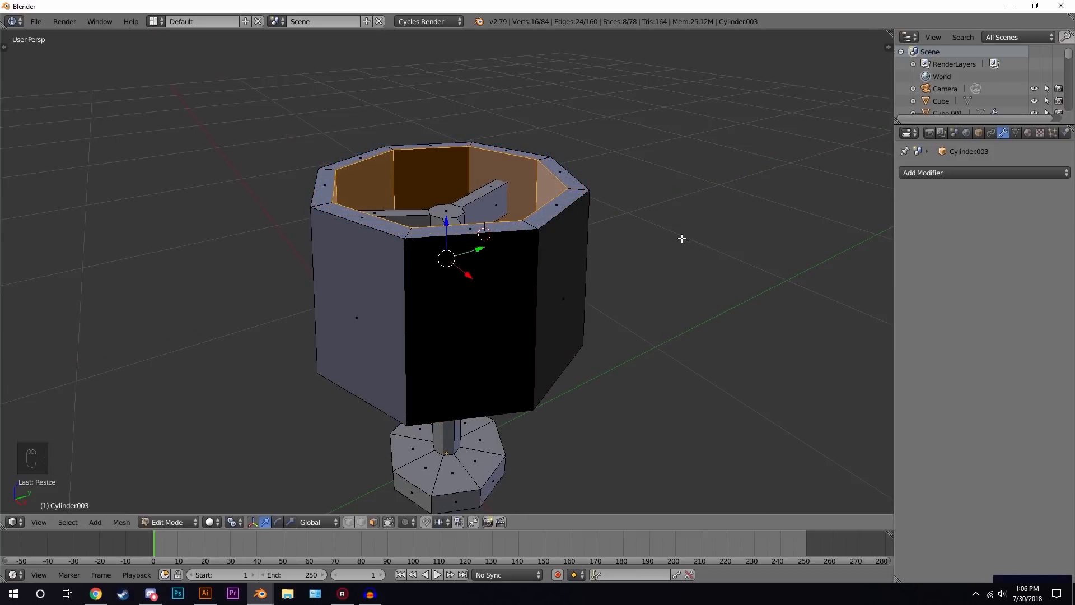
- Select all the lamp's geometry, recalculate its normals and leave Edit Mode
{"action": "key", "text": "a"}
{"action": "key", "text": "a"}
{"action": "key", "text": "a"}
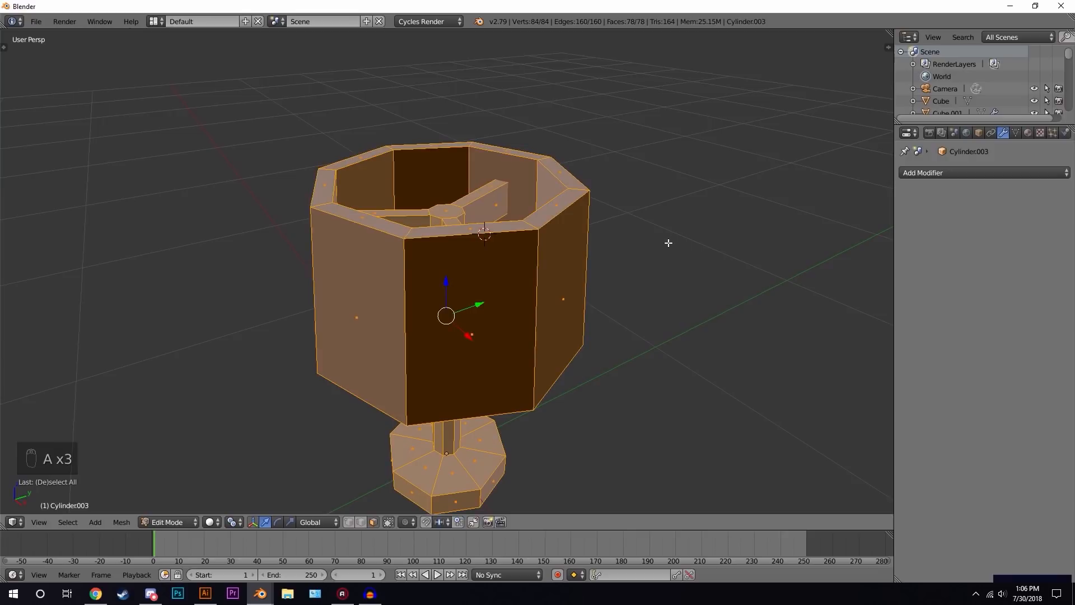
{"action": "key", "text": "ctrl+n"}
{"action": "key", "text": "Tab"}
- Orbit and zoom around the lamp to inspect the finished shape
{"action": "middle_click_drag", "start_coordinate": [668, 242], "coordinate": [578, 235]}
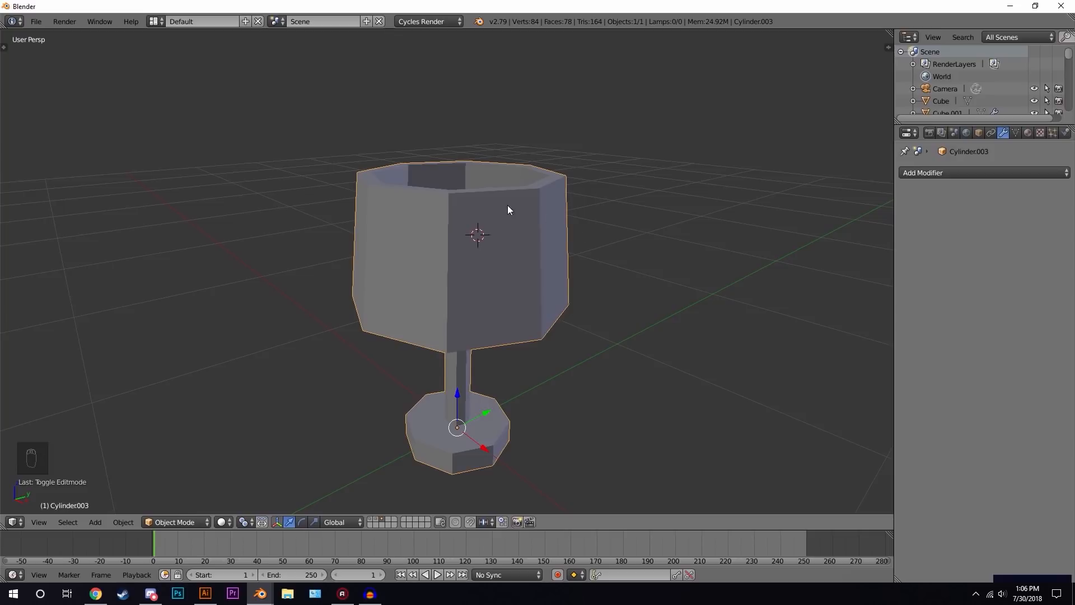
{"action": "middle_click_drag", "start_coordinate": [507, 205], "coordinate": [470, 263]}
{"action": "scroll", "coordinate": [466, 267], "scroll_direction": "up", "scroll_amount": 4}
{"action": "scroll", "coordinate": [466, 280], "scroll_direction": "down", "scroll_amount": 3}
{"action": "middle_click_drag", "start_coordinate": [467, 327], "coordinate": [504, 256]}
{"action": "scroll", "coordinate": [565, 280], "scroll_direction": "down", "scroll_amount": 5}
{"action": "key", "text": "a"}
{"action": "scroll", "coordinate": [448, 308], "scroll_direction": "up", "scroll_amount": 8}
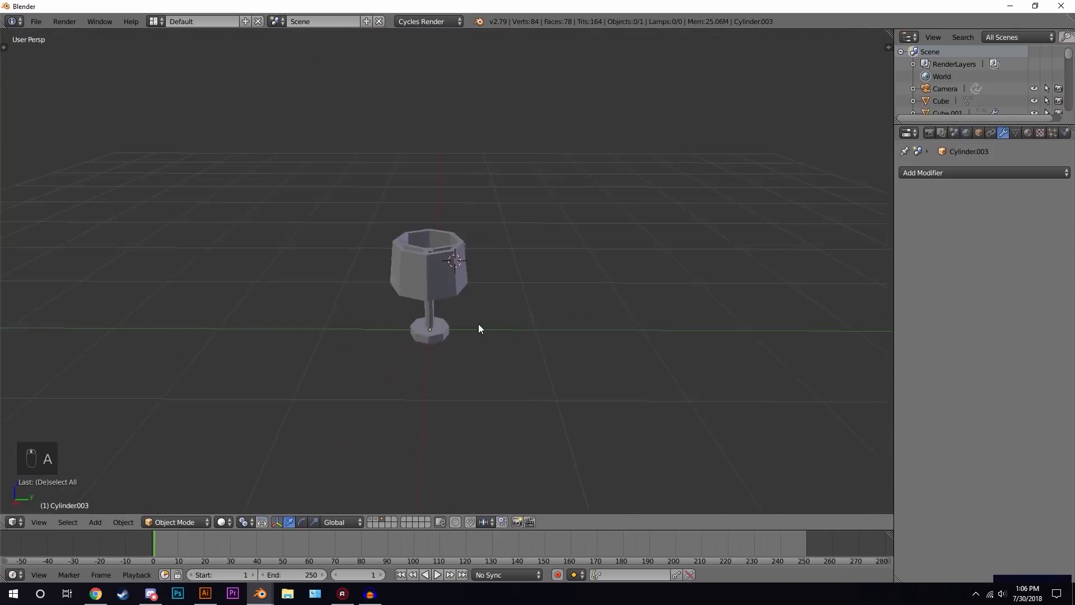
- Move the protruding arm end inward along its local Y axis to sit flush with the shade, then leave Edit Mode
{"action": "key", "text": "Tab"}
{"action": "middle_click_drag", "start_coordinate": [499, 176], "coordinate": [504, 263]}
{"action": "right_click", "coordinate": [419, 196]}
{"action": "key", "text": "g"}
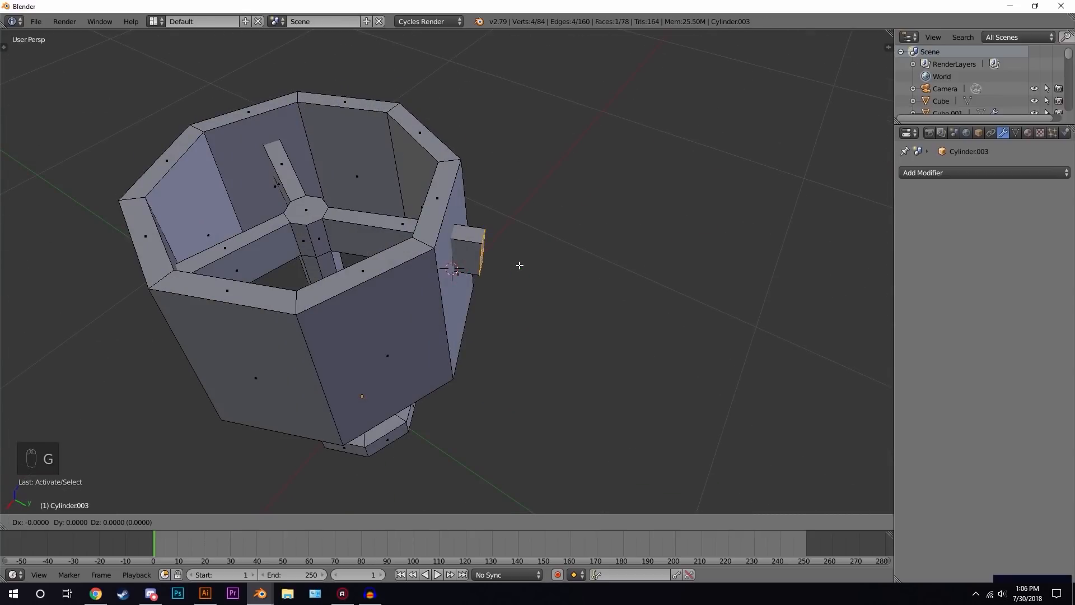
{"action": "right_click", "coordinate": [522, 266]}
{"action": "key", "text": "g"}
{"action": "key", "text": "x"}
{"action": "key", "text": "z"}
{"action": "key", "text": "z"}
{"action": "key", "text": "x"}
{"action": "key", "text": "y"}
{"action": "key", "text": "y"}
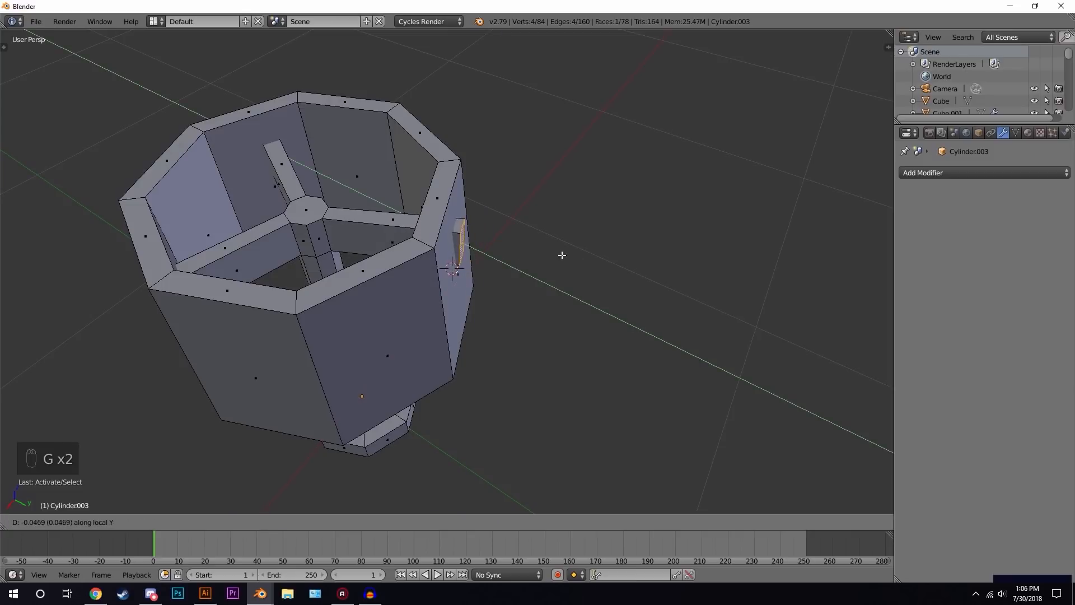
{"action": "left_click", "coordinate": [553, 253]}
{"action": "key", "text": "Tab"}
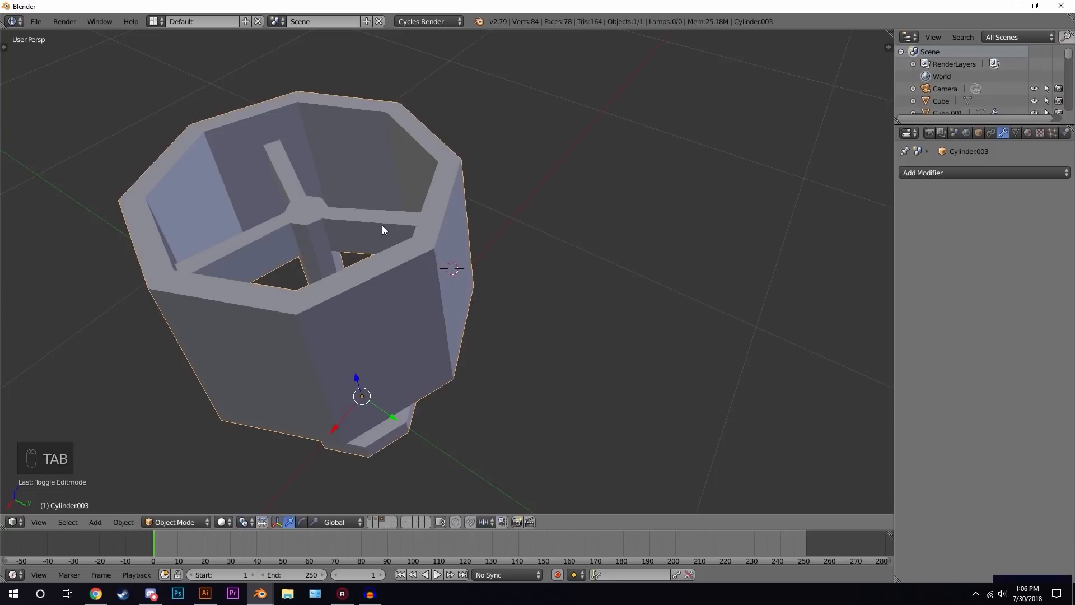
- Show the room layer together with the lamp's layer
{"action": "scroll", "coordinate": [382, 230], "scroll_direction": "down", "scroll_amount": 3}
{"action": "middle_click_drag", "start_coordinate": [408, 269], "coordinate": [485, 261]}
{"action": "scroll", "coordinate": [555, 236], "scroll_direction": "down", "scroll_amount": 3}
{"action": "key", "text": "a"}
{"action": "key", "text": "a"}
{"action": "key", "text": "shift+2"}
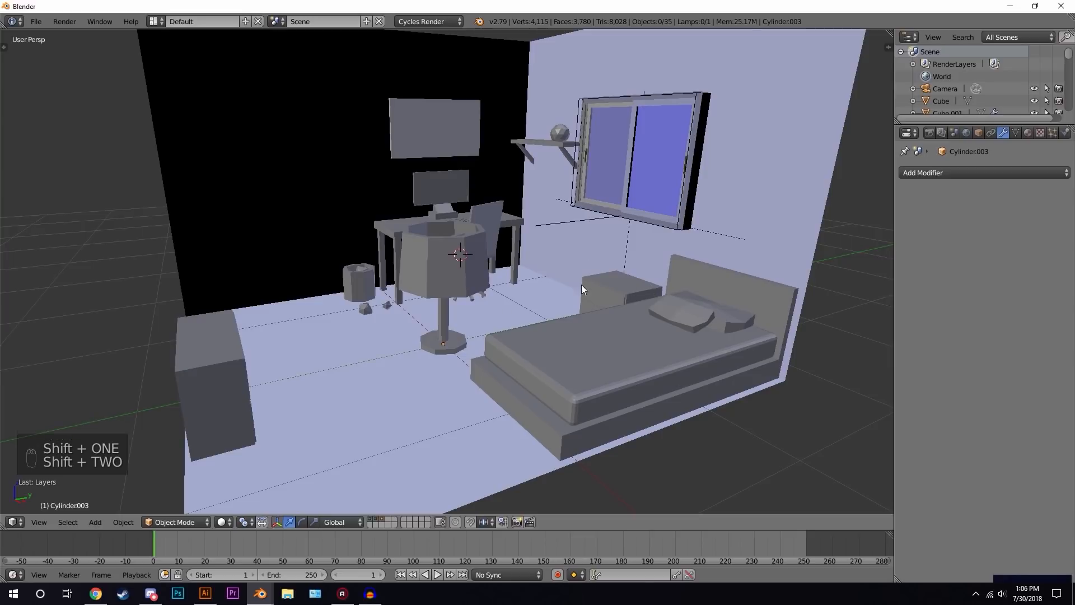
- Box-select the lamp in top wireframe view and scale it down
{"action": "key", "text": "KP_7"}
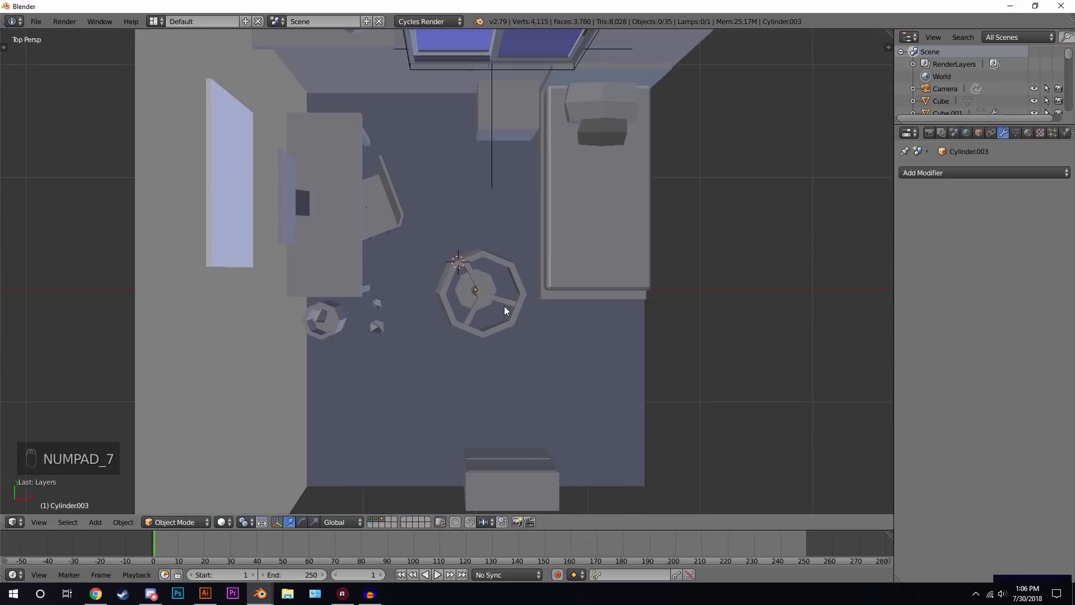
{"action": "key", "text": "z"}
{"action": "key", "text": "b"}
{"action": "left_click_drag", "start_coordinate": [442, 234], "coordinate": [522, 378]}
{"action": "key", "text": "s"}
{"action": "left_click", "coordinate": [546, 258]}
{"action": "key", "text": "KP_5"}
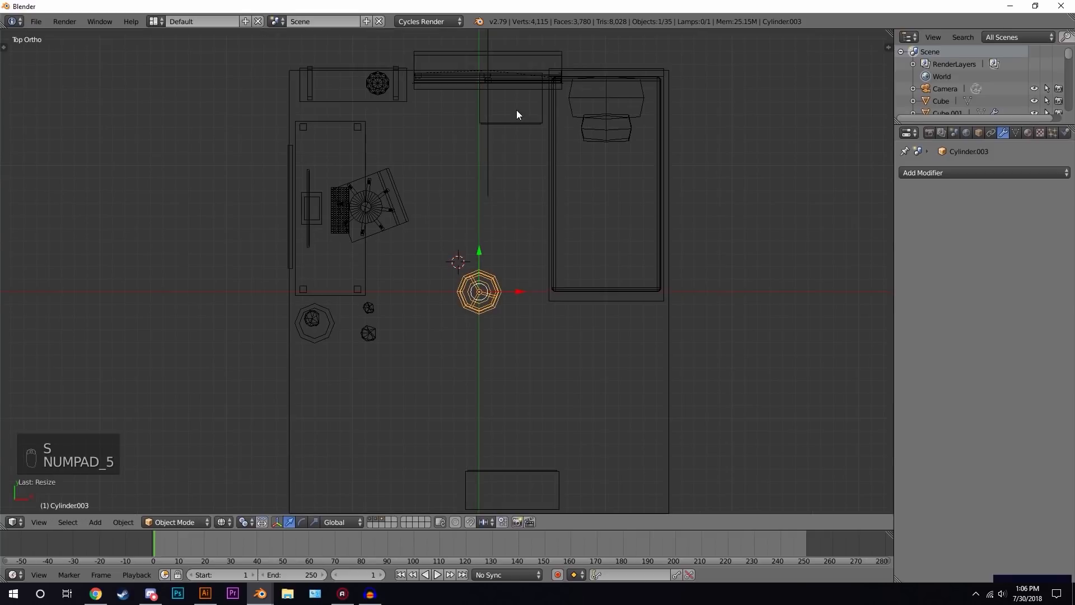
- Move the lamp onto the bedside table and raise it along Z onto the table's top
{"action": "key", "text": "g"}
{"action": "left_click", "coordinate": [535, 102]}
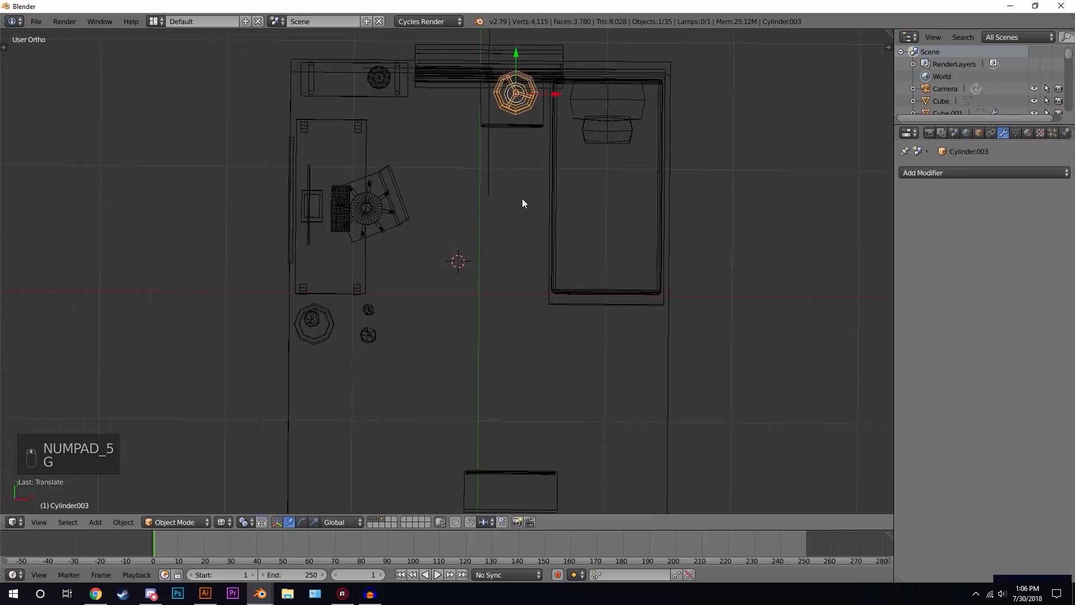
{"action": "middle_click_drag", "start_coordinate": [522, 198], "coordinate": [539, 122]}
{"action": "key", "text": "g"}
{"action": "key", "text": "z"}
{"action": "left_click", "coordinate": [563, 167]}
{"action": "key", "text": "z"}
- Scale the lamp down slightly more and deselect everything
{"action": "key", "text": "s"}
{"action": "left_click", "coordinate": [601, 188]}
{"action": "middle_click_drag", "start_coordinate": [615, 235], "coordinate": [490, 263], "text": "shift"}
{"action": "scroll", "coordinate": [472, 287], "scroll_direction": "up", "scroll_amount": 6}
{"action": "key", "text": "a"}
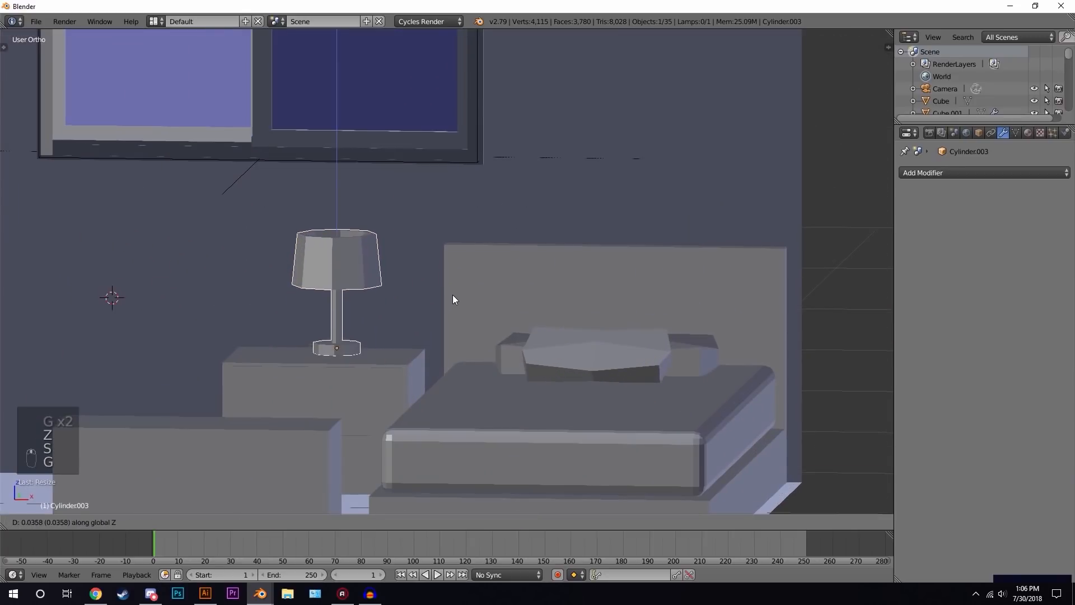
- View the room through the camera to check the lamp's placement
{"action": "scroll", "coordinate": [469, 298], "scroll_direction": "down", "scroll_amount": 2}
{"action": "middle_click_drag", "start_coordinate": [484, 297], "coordinate": [473, 272]}
{"action": "scroll", "coordinate": [453, 297], "scroll_direction": "down", "scroll_amount": 3}
{"action": "scroll", "coordinate": [452, 296], "scroll_direction": "down", "scroll_amount": 3}
{"action": "key", "text": "KP_0"}
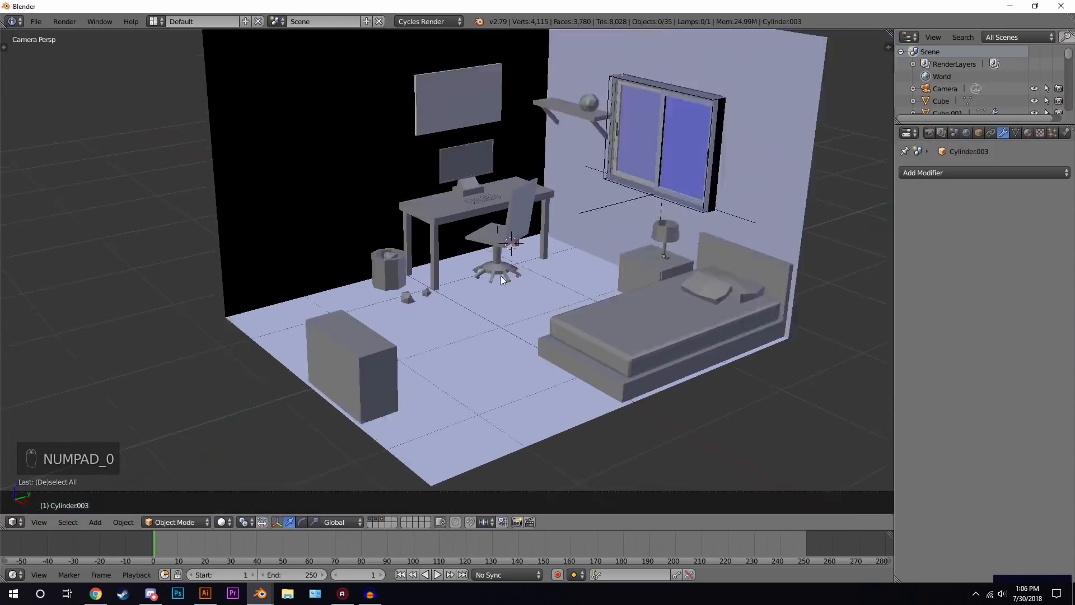
{"action": "scroll", "coordinate": [524, 250], "scroll_direction": "up", "scroll_amount": 4}
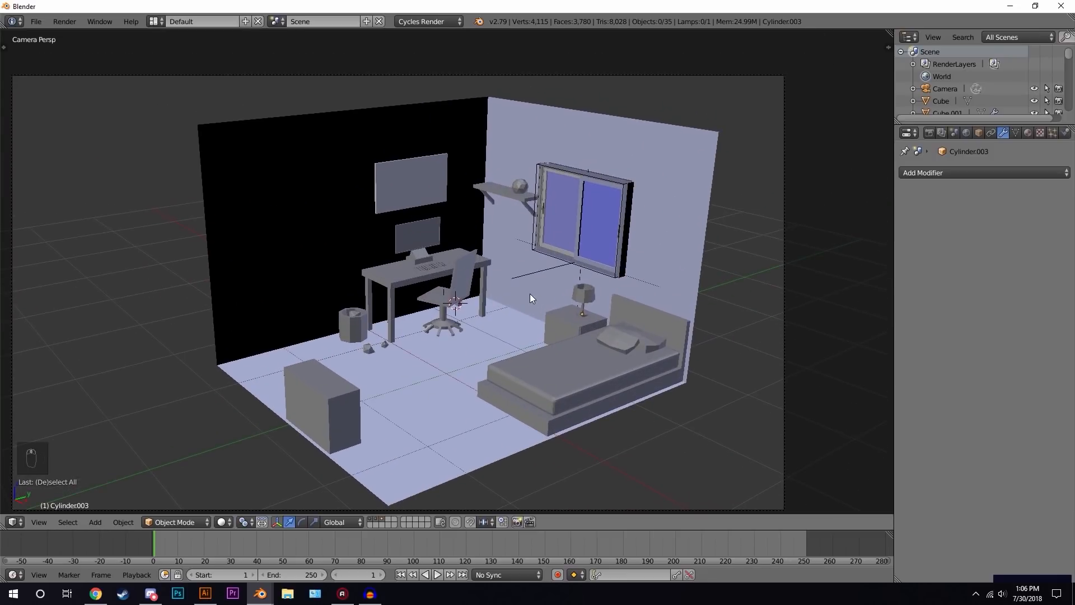
{"action": "middle_click_drag", "start_coordinate": [529, 294], "coordinate": [563, 274], "text": "shift"}
{"action": "left_click", "coordinate": [479, 354]}
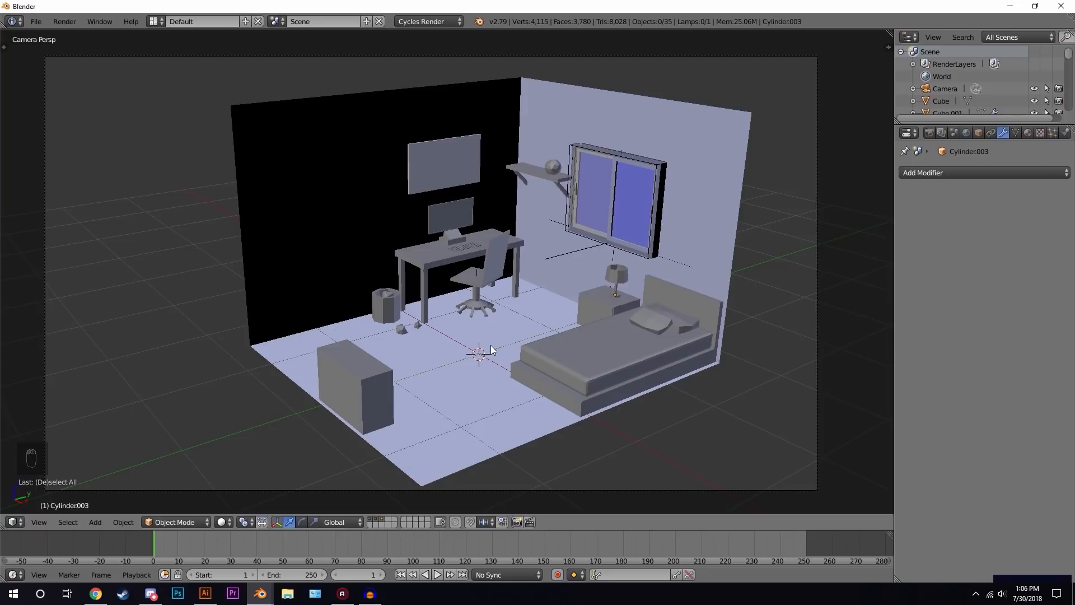
{"action": "scroll", "coordinate": [504, 303], "scroll_direction": "up", "scroll_amount": 2}
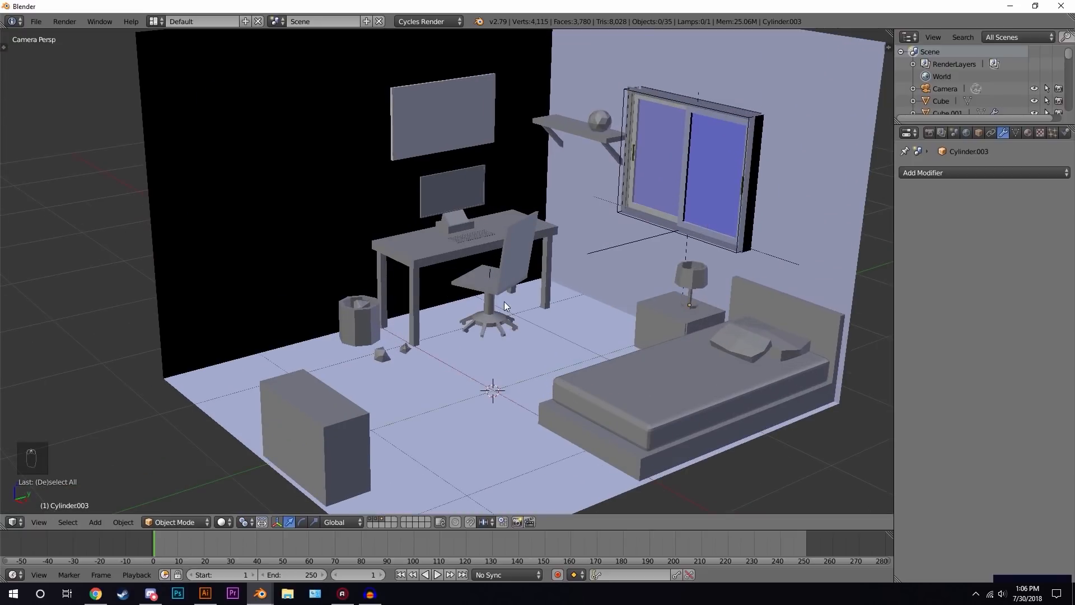
{"action": "left_click", "coordinate": [422, 239]}
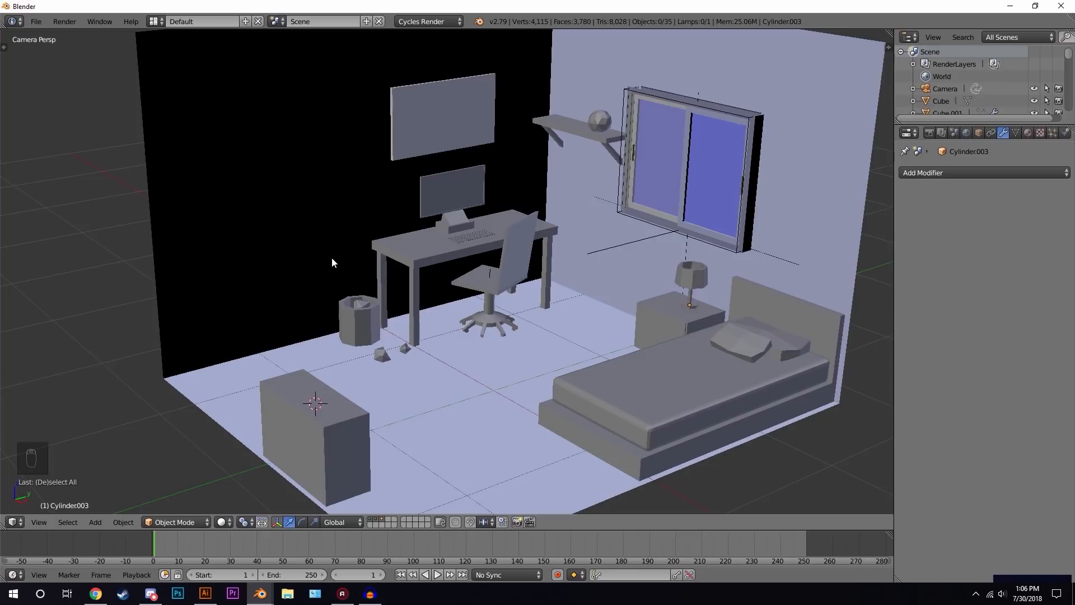
- Switch to an empty layer, recentre the view and add a new cube
{"action": "key", "text": "4"}
{"action": "key", "text": "shift+c"}
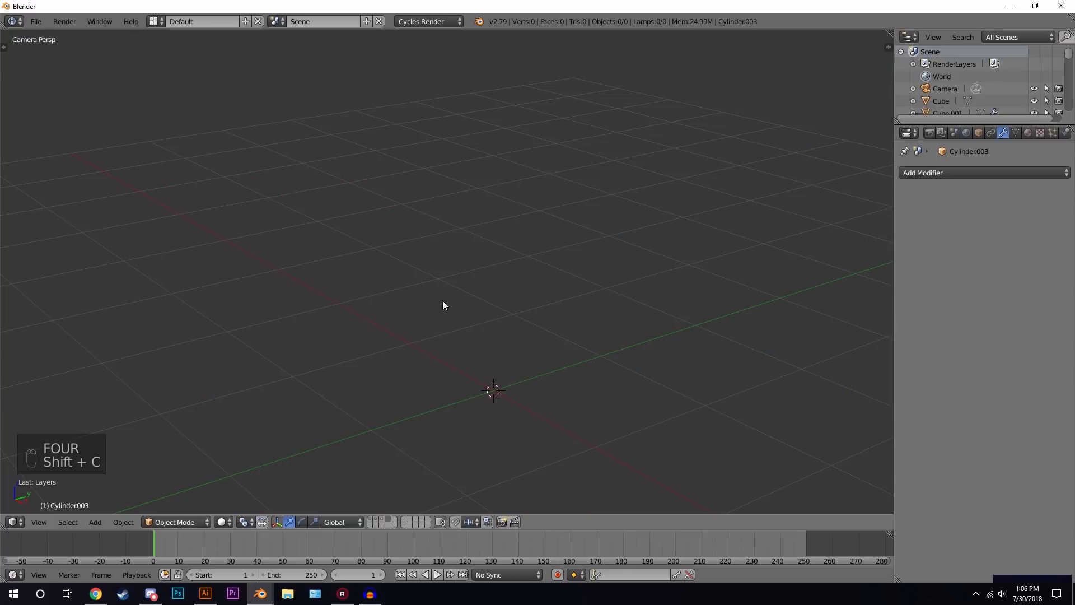
{"action": "key", "text": "shift+a"}
{"action": "left_click", "coordinate": [574, 303]}
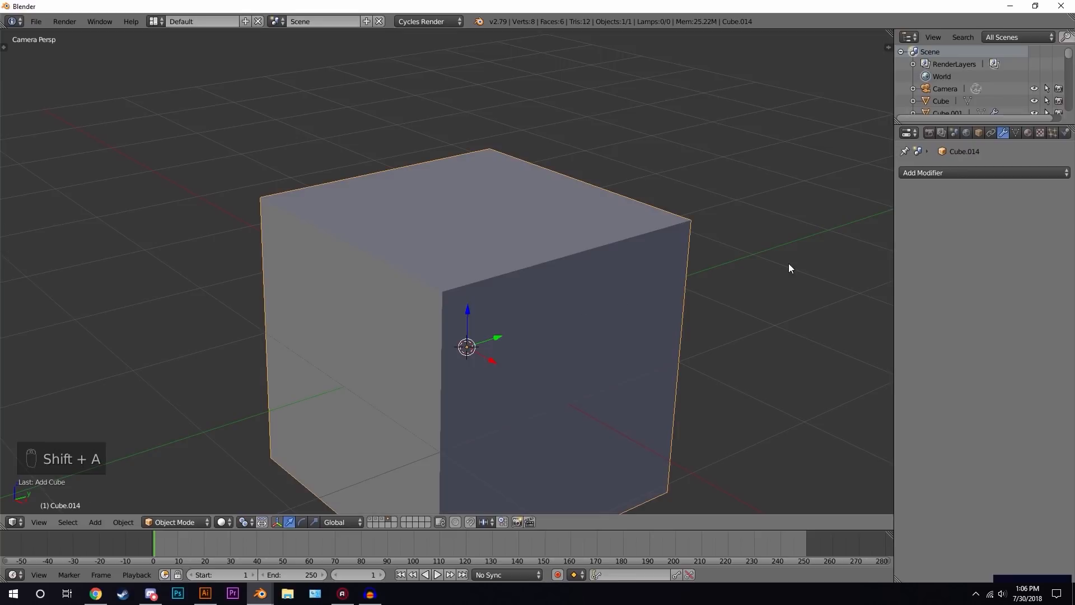
- Scale the cube down and flatten it along Y into a thin slab
{"action": "key", "text": "s"}
{"action": "left_click", "coordinate": [602, 297]}
{"action": "key", "text": "s"}
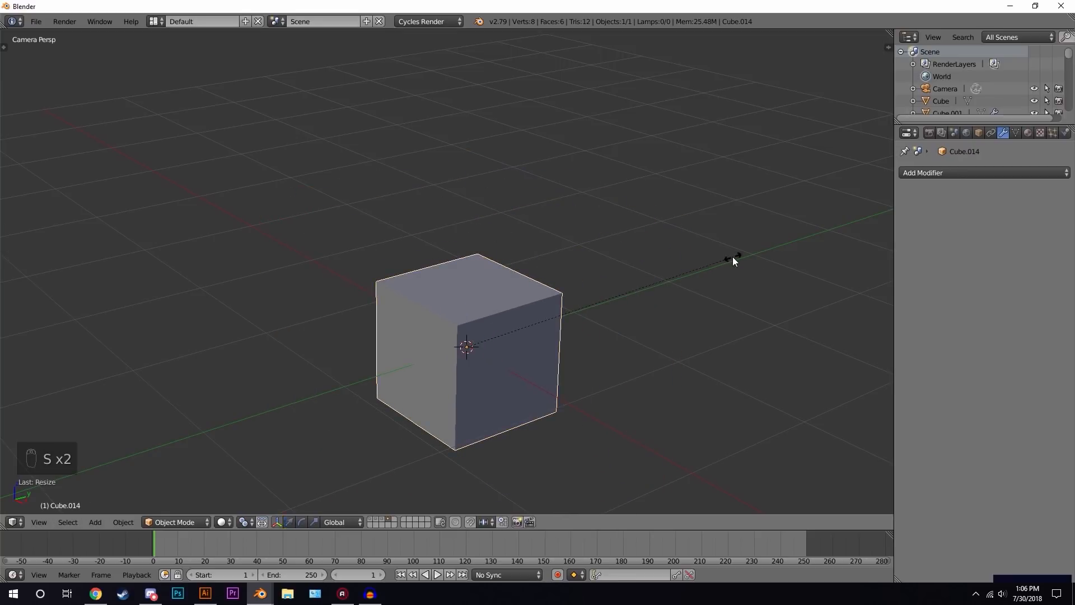
{"action": "key", "text": "y"}
{"action": "left_click", "coordinate": [514, 326]}
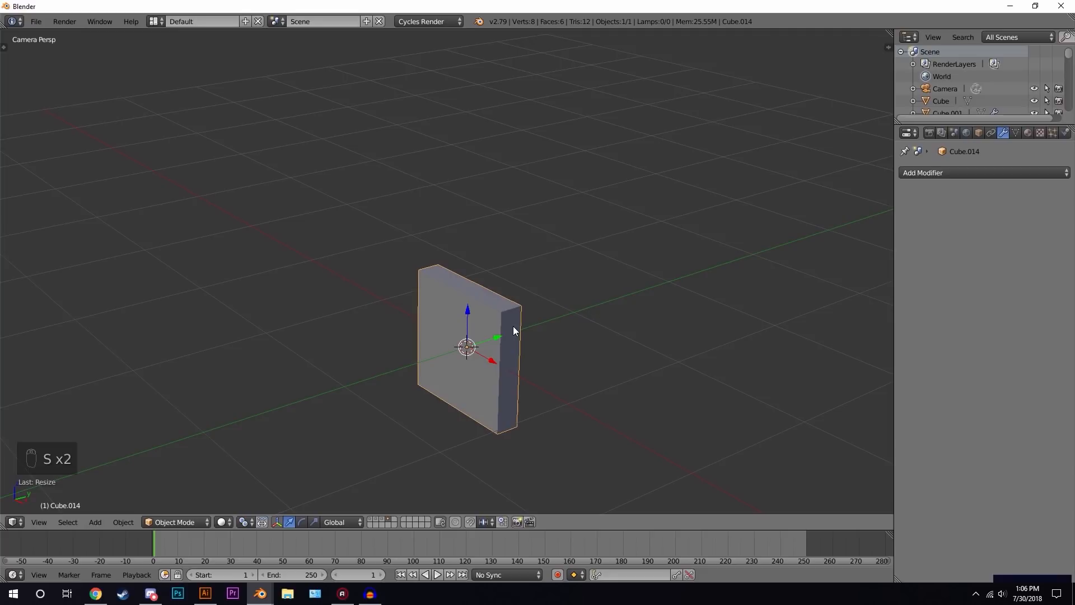
- Enlarge the slab uniformly in front orthographic view
{"action": "key", "text": "KP_1"}
{"action": "scroll", "coordinate": [504, 315], "scroll_direction": "up", "scroll_amount": 2}
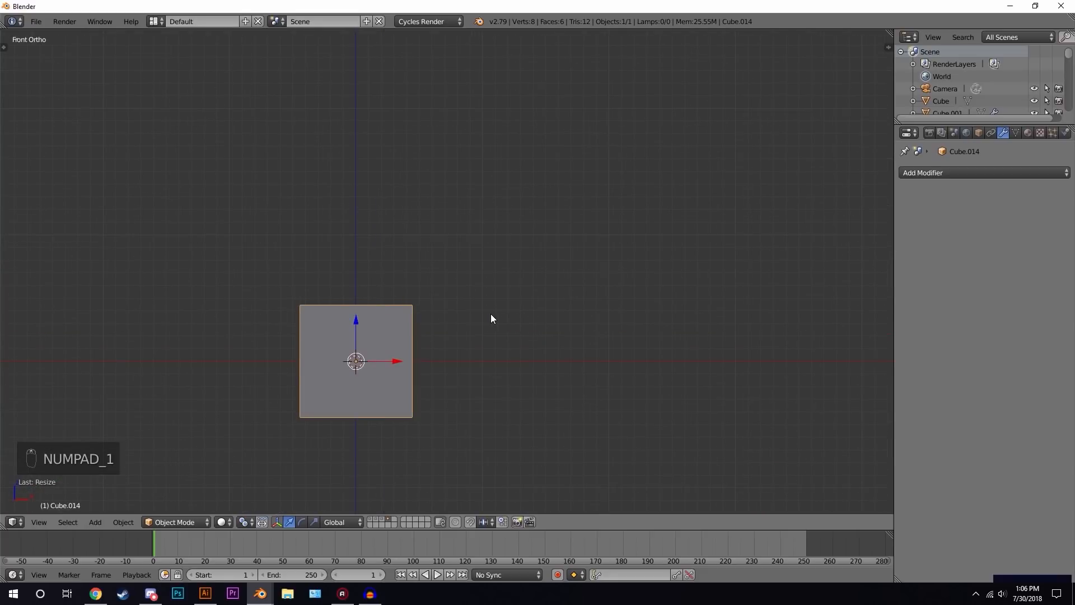
{"action": "middle_click_drag", "start_coordinate": [490, 314], "coordinate": [577, 300], "text": "shift"}
{"action": "scroll", "coordinate": [600, 300], "scroll_direction": "up", "scroll_amount": 2}
{"action": "key", "text": "s"}
{"action": "left_click", "coordinate": [629, 302]}
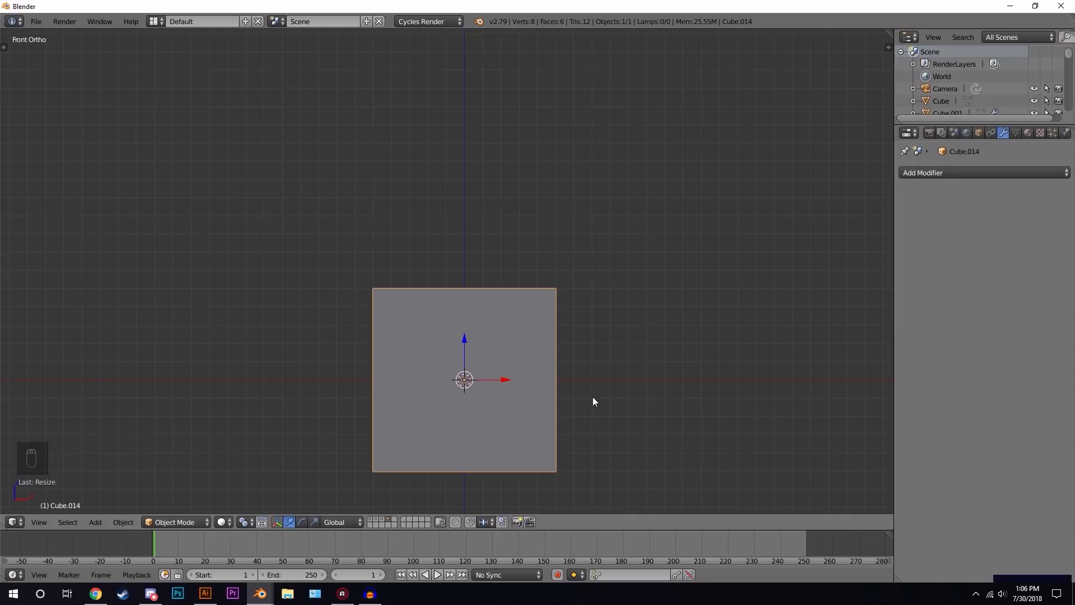
- Stretch the slab along Z into a tall door shape
{"action": "scroll", "coordinate": [629, 332], "scroll_direction": "down", "scroll_amount": 3}
{"action": "key", "text": "s"}
{"action": "key", "text": "z"}
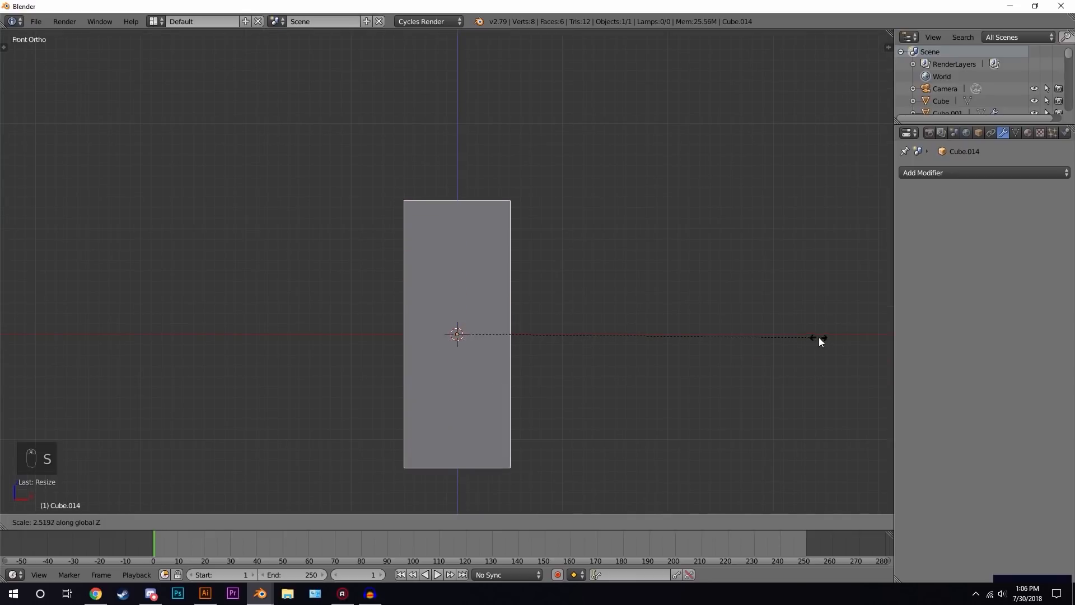
{"action": "left_click", "coordinate": [755, 328]}
- Enter edit mode and add two horizontal loop cuts across the door slab
{"action": "scroll", "coordinate": [611, 310], "scroll_direction": "up", "scroll_amount": 2}
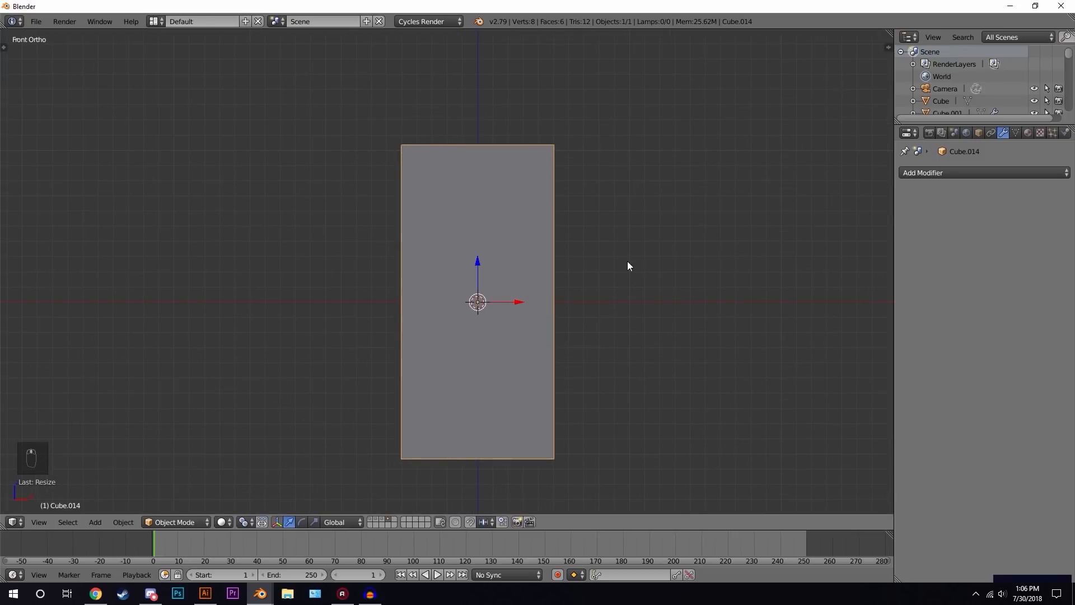
{"action": "key", "text": "Tab"}
{"action": "key", "text": "ctrl+r"}
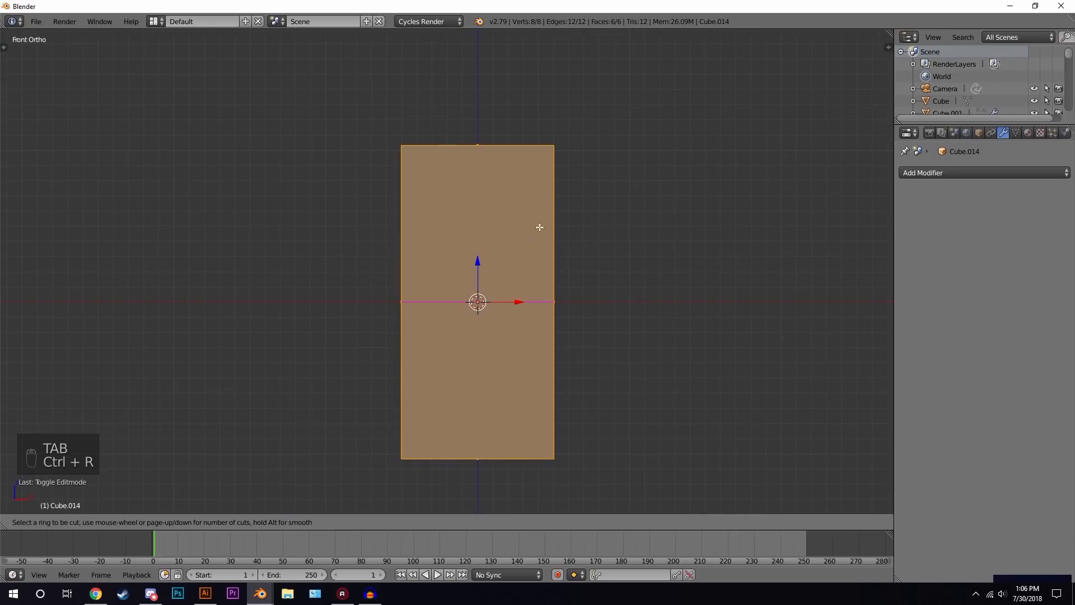
{"action": "scroll", "coordinate": [543, 282], "scroll_direction": "up", "scroll_amount": 1}
{"action": "left_click", "coordinate": [552, 285]}
{"action": "right_click", "coordinate": [552, 286]}
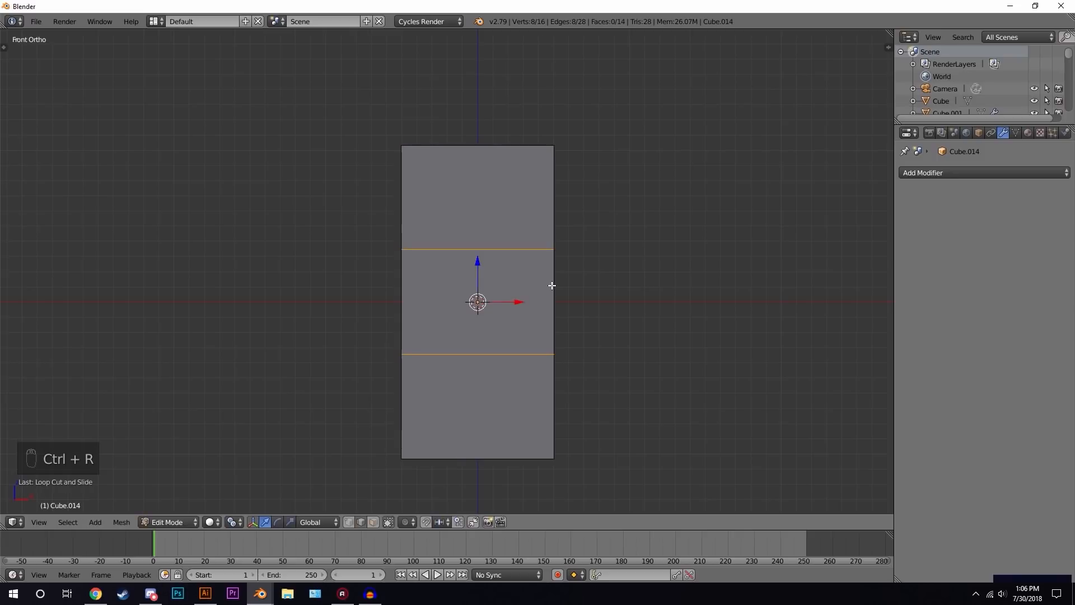
- Switch to face selection and shrink the middle band of faces between the two cuts
{"action": "key", "text": "s"}
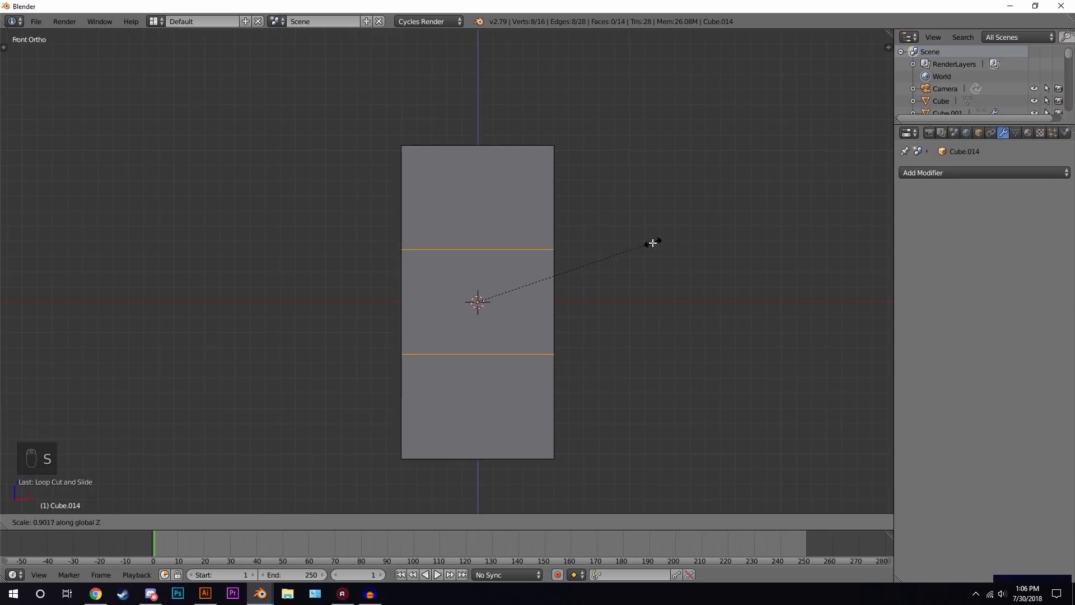
{"action": "right_click", "coordinate": [652, 240]}
{"action": "left_click", "coordinate": [347, 522]}
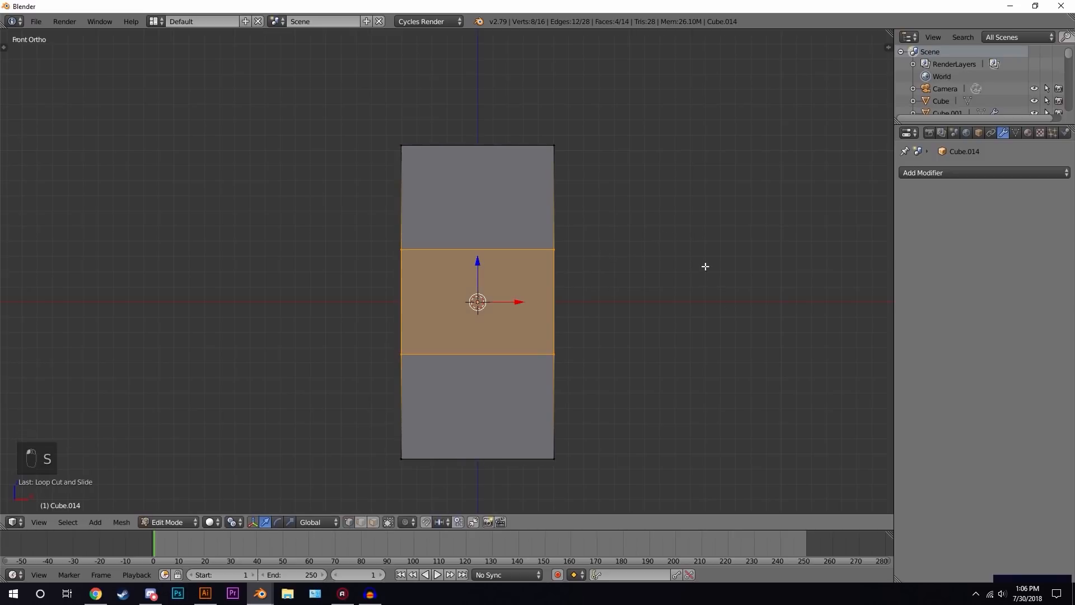
{"action": "key", "text": "s"}
{"action": "left_click", "coordinate": [586, 286]}
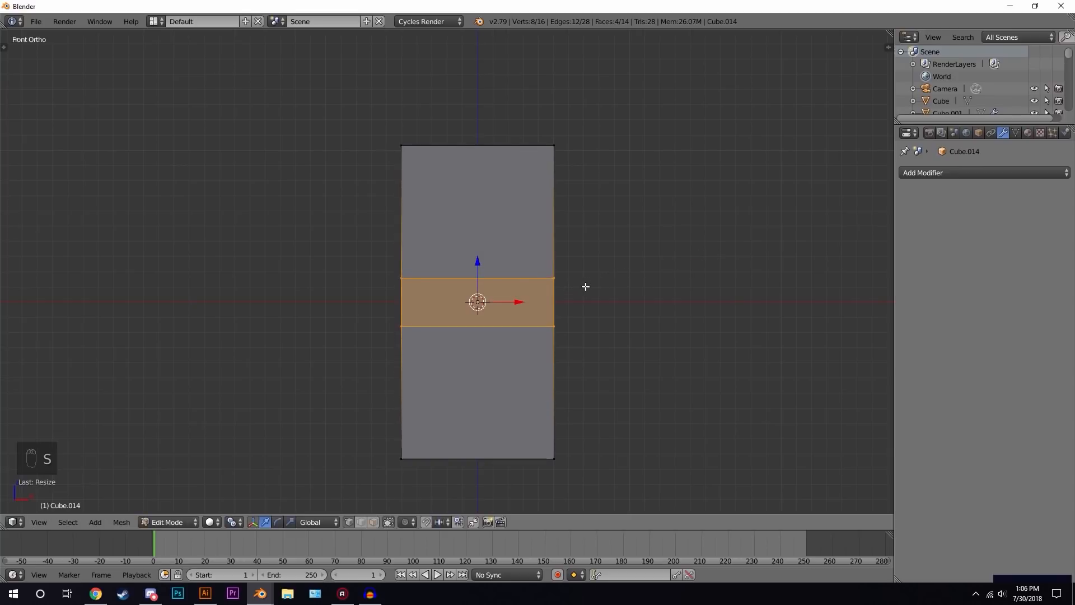
- Move the band up near the door's top and make it thinner along Z
{"action": "left_click_drag", "start_coordinate": [479, 260], "coordinate": [491, 140]}
{"action": "key", "text": "s"}
{"action": "key", "text": "z"}
{"action": "left_click", "coordinate": [666, 164]}
- Add four more horizontal loop cuts, sliding each to divide the door into rails and panel rows
{"action": "key", "text": "ctrl+r"}
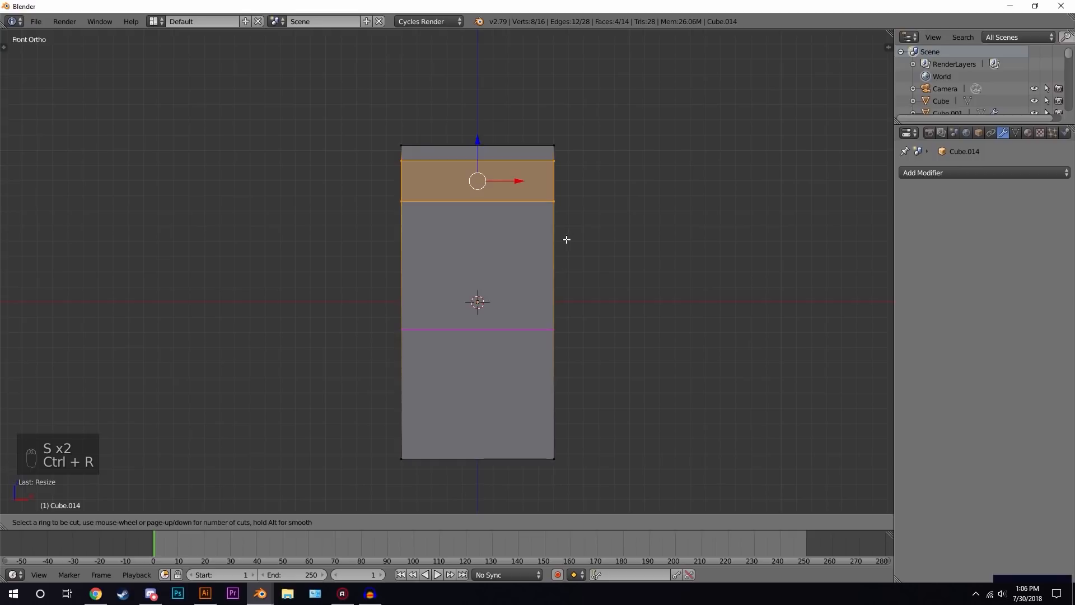
{"action": "left_click", "coordinate": [567, 236]}
{"action": "left_click", "coordinate": [578, 132]}
{"action": "key", "text": "ctrl+r"}
{"action": "left_click", "coordinate": [550, 283]}
{"action": "left_click", "coordinate": [552, 270]}
{"action": "key", "text": "ctrl+r"}
{"action": "left_click", "coordinate": [553, 382]}
{"action": "left_click", "coordinate": [555, 338]}
{"action": "key", "text": "ctrl+r"}
{"action": "left_click", "coordinate": [558, 388]}
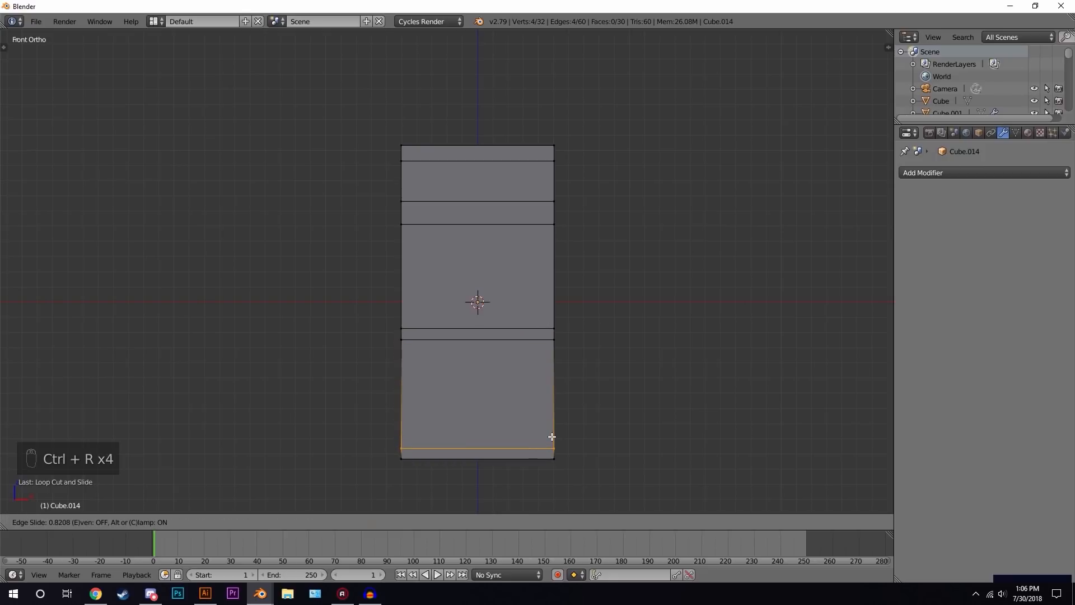
{"action": "left_click", "coordinate": [552, 437]}
- Add two vertical loop cuts and scale them together along X into a narrow centre stile
{"action": "key", "text": "ctrl+r"}
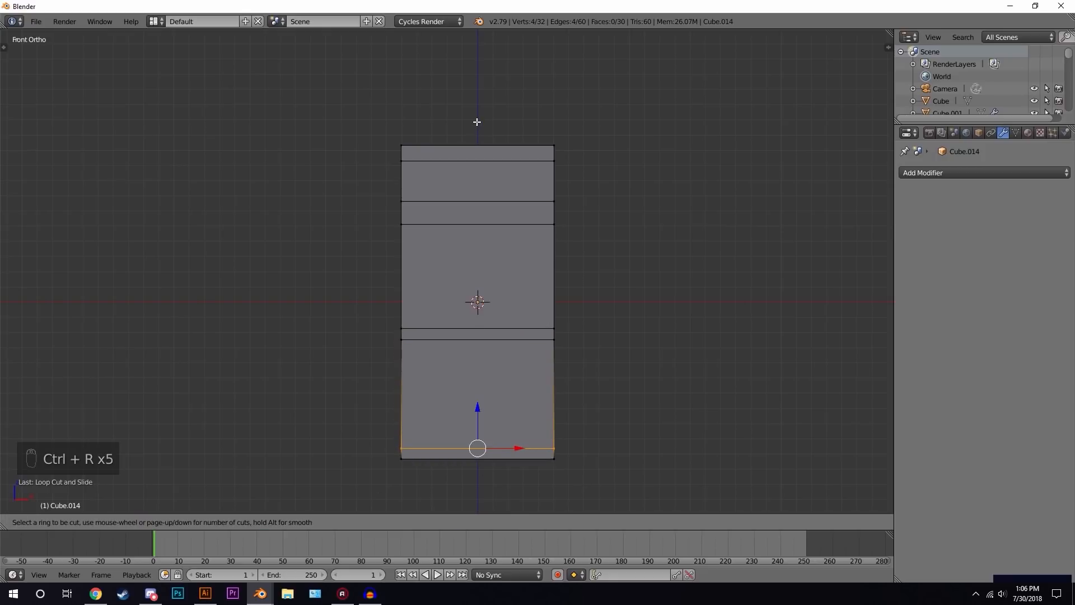
{"action": "scroll", "coordinate": [481, 145], "scroll_direction": "up", "scroll_amount": 1}
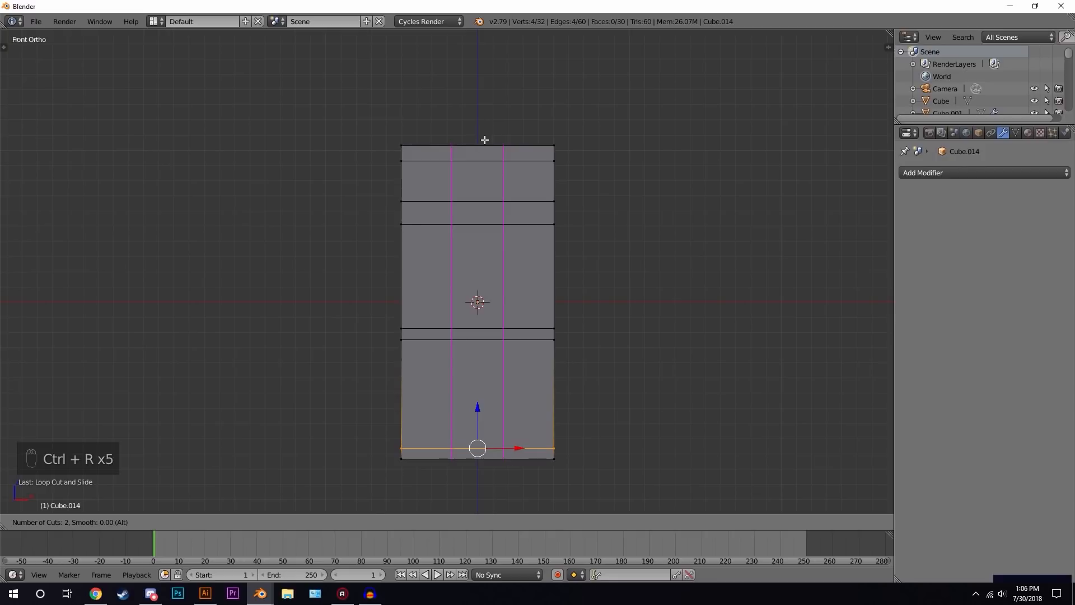
{"action": "left_click", "coordinate": [485, 140]}
{"action": "right_click", "coordinate": [492, 153]}
{"action": "key", "text": "s"}
{"action": "key", "text": "x"}
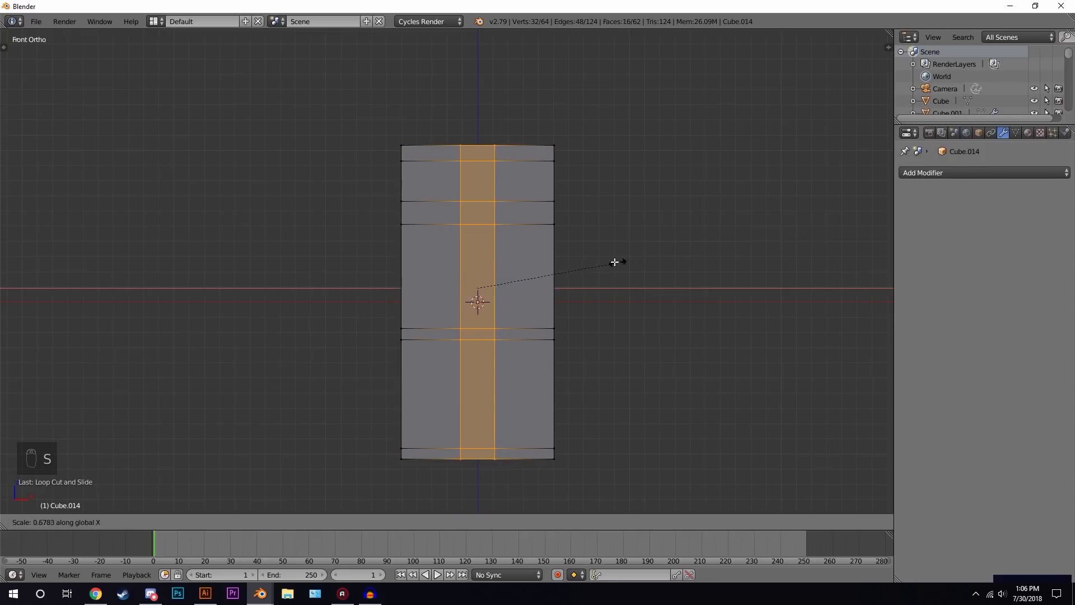
{"action": "left_click", "coordinate": [525, 265]}
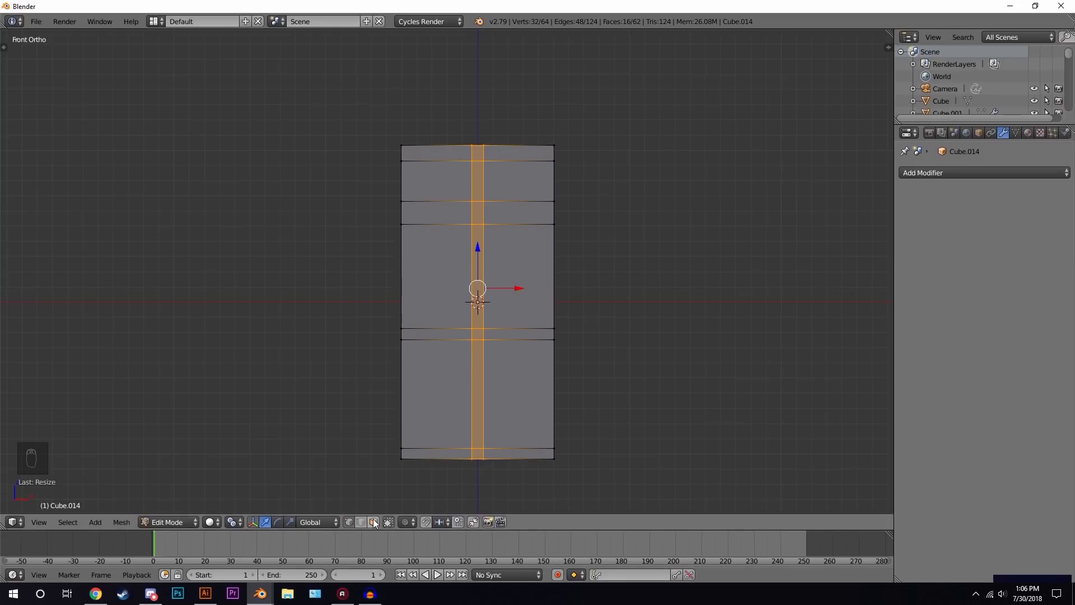
- Select the six panel faces on the door's front and inset them
{"action": "right_click", "coordinate": [445, 384]}
{"action": "right_click", "coordinate": [524, 386], "text": "shift"}
{"action": "right_click", "coordinate": [525, 273], "text": "shift"}
{"action": "right_click", "coordinate": [454, 263], "text": "shift"}
{"action": "right_click", "coordinate": [459, 176], "text": "shift"}
{"action": "right_click", "coordinate": [510, 180], "text": "shift"}
{"action": "middle_click_drag", "start_coordinate": [576, 240], "coordinate": [677, 293]}
{"action": "scroll", "coordinate": [762, 241], "scroll_direction": "up", "scroll_amount": 4}
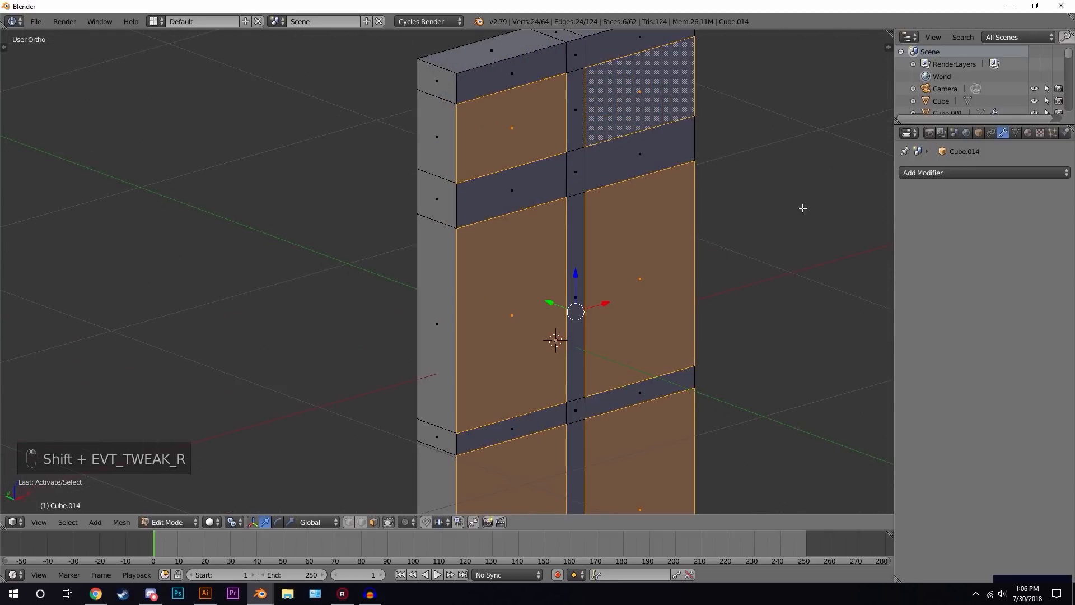
{"action": "key", "text": "i"}
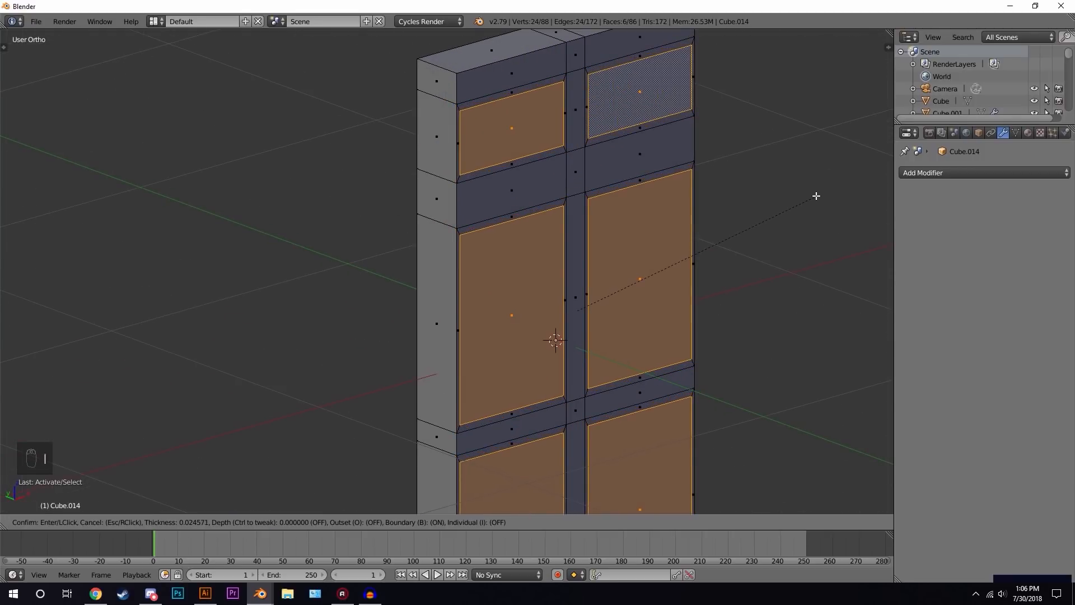
{"action": "left_click", "coordinate": [817, 196]}
- Narrow the inset panel faces slightly along X
{"action": "middle_click_drag", "start_coordinate": [782, 216], "coordinate": [750, 236]}
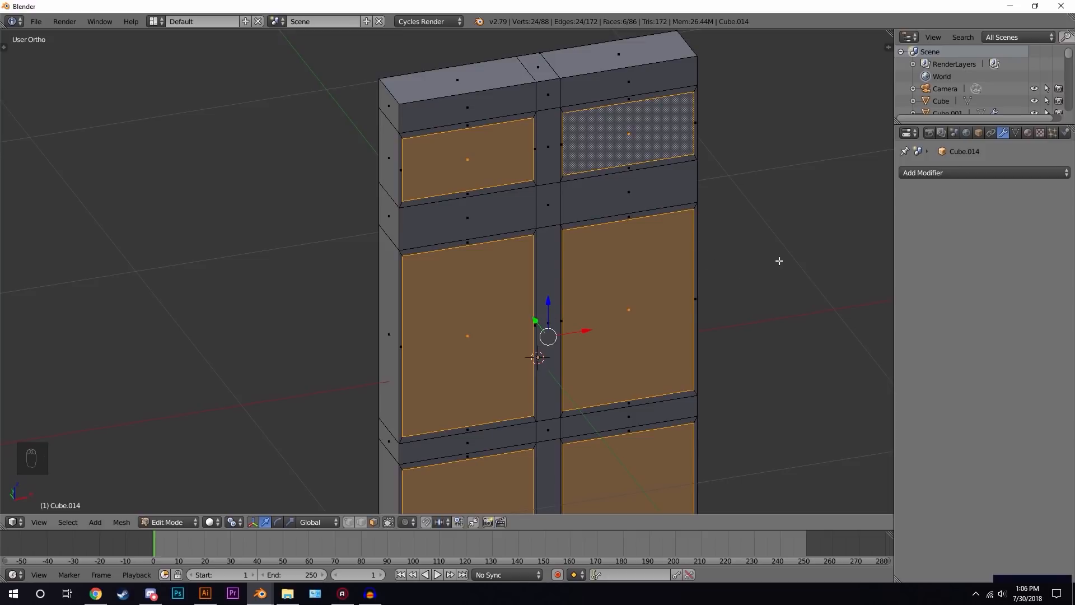
{"action": "key", "text": "s"}
{"action": "key", "text": "x"}
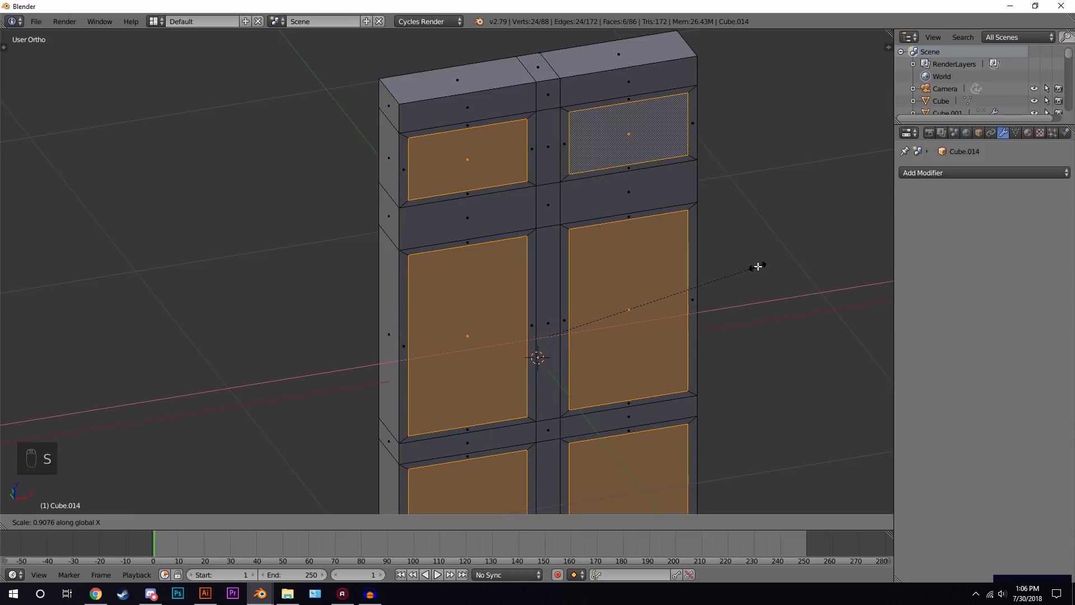
{"action": "left_click", "coordinate": [761, 262]}
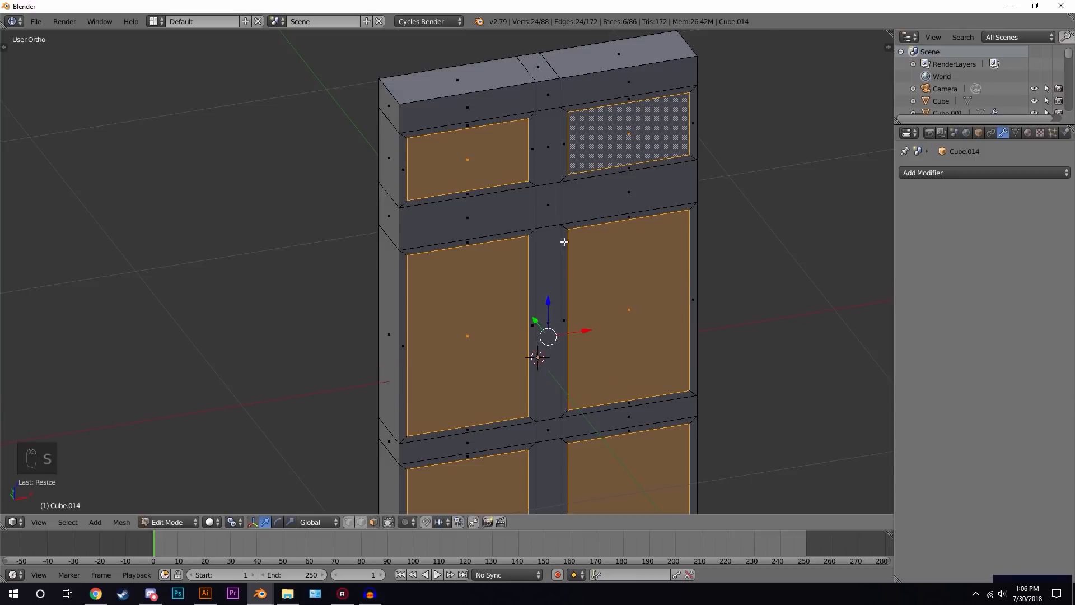
- Nudge the panel faces and extrude them inward as recesses
{"action": "middle_click_drag", "start_coordinate": [564, 240], "coordinate": [708, 302]}
{"action": "scroll", "coordinate": [707, 302], "scroll_direction": "up", "scroll_amount": 2}
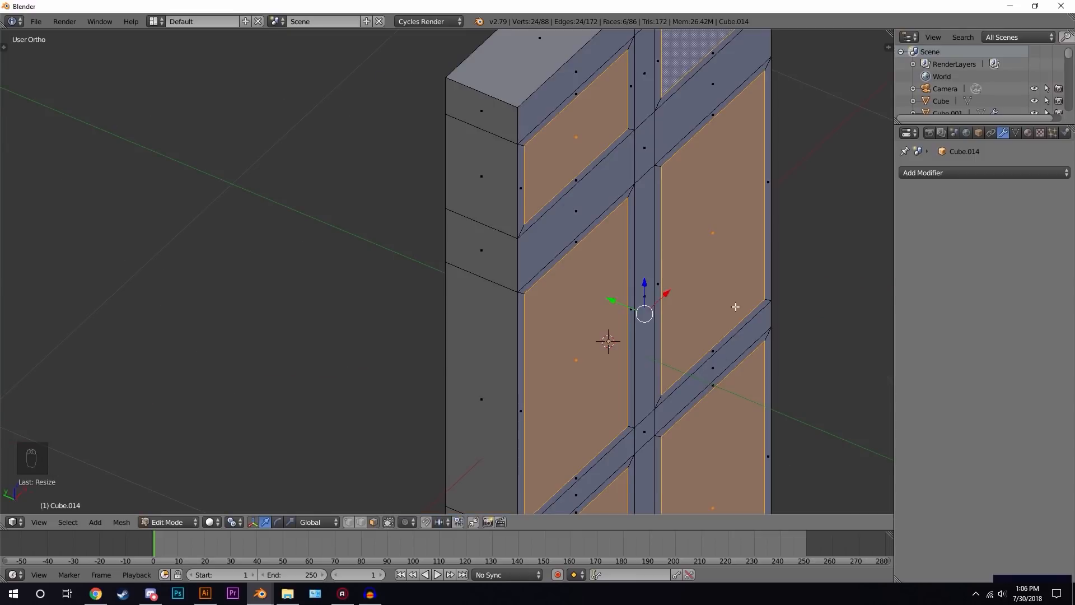
{"action": "key", "text": "g"}
{"action": "left_click", "coordinate": [732, 306]}
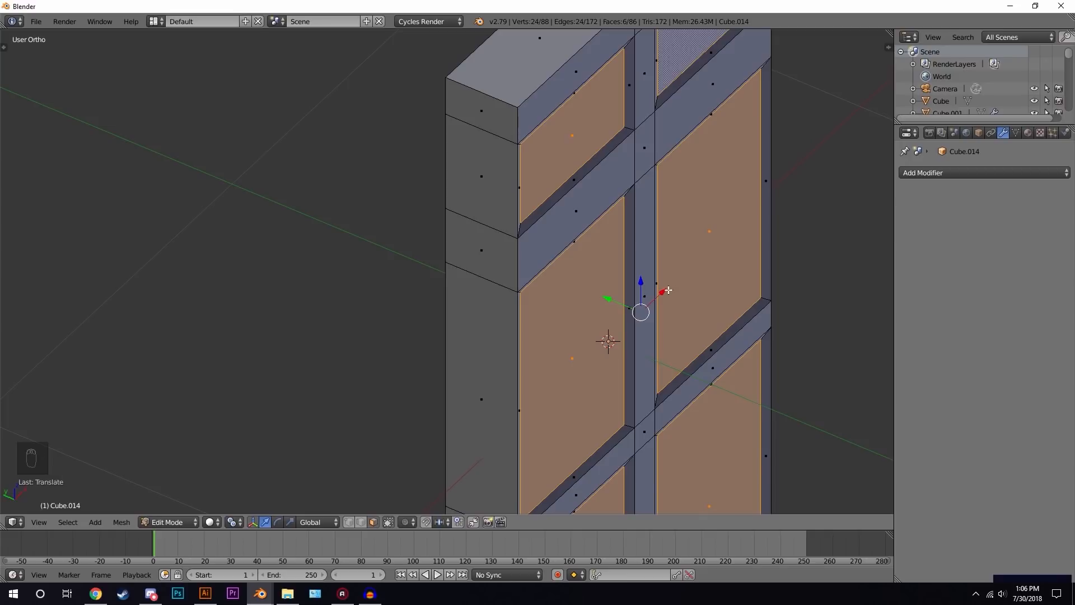
{"action": "key", "text": "e"}
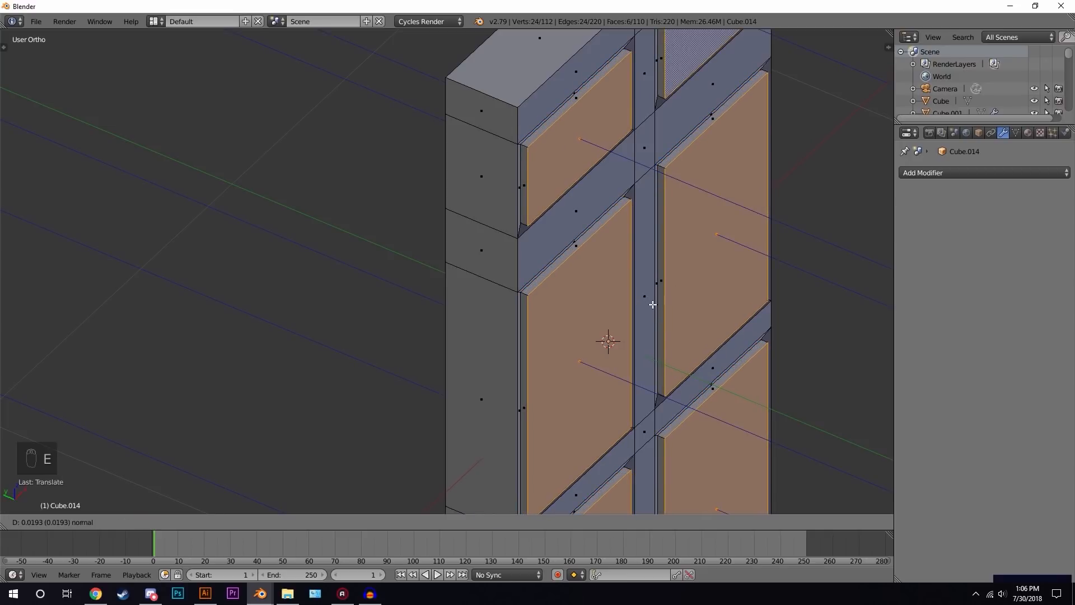
{"action": "left_click", "coordinate": [701, 272]}
- Set the pivot to Individual Origins, scale the recessed panels down slightly and leave edit mode
{"action": "left_click", "coordinate": [238, 522]}
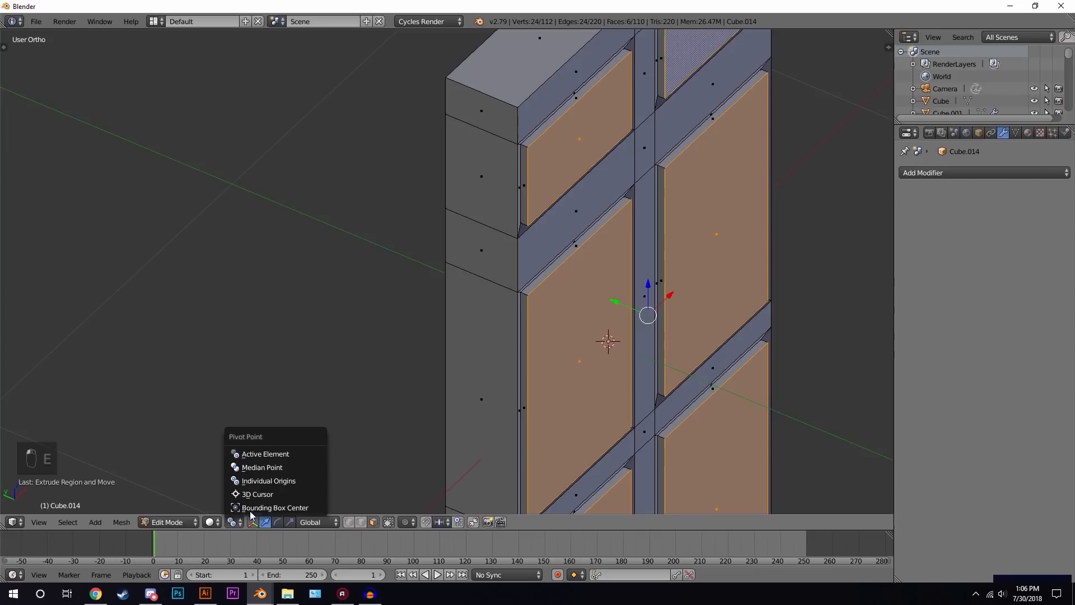
{"action": "left_click", "coordinate": [269, 480]}
{"action": "key", "text": "s"}
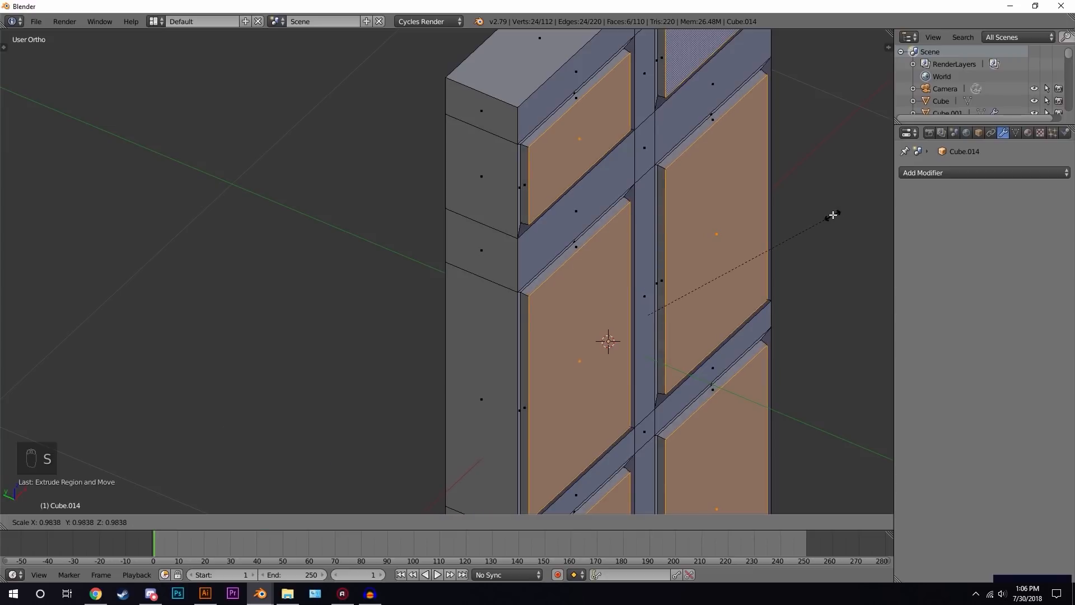
{"action": "left_click", "coordinate": [825, 218]}
{"action": "key", "text": "Tab"}
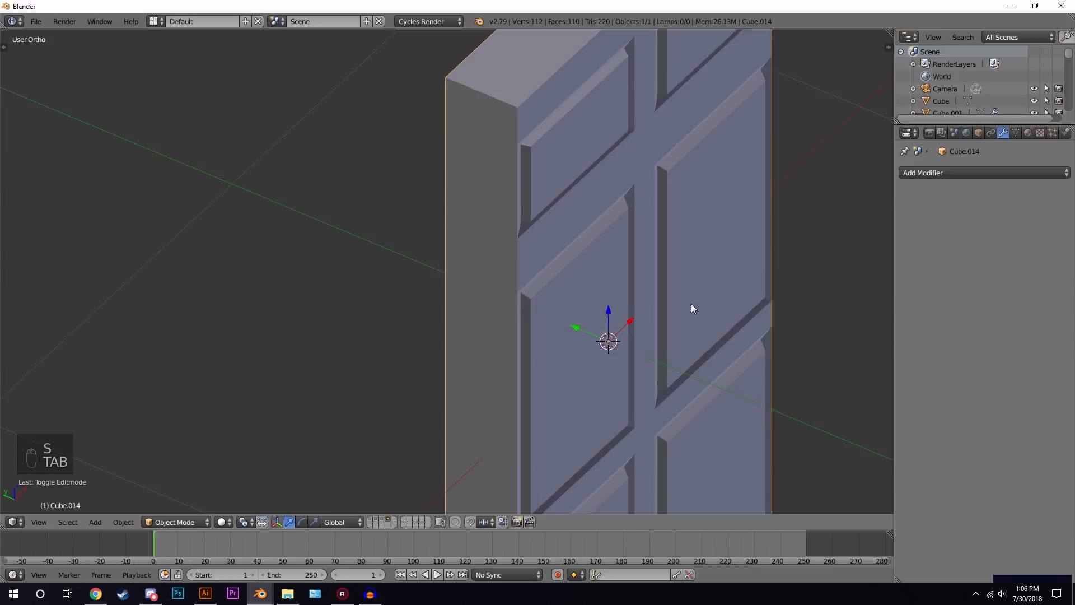
- In front view edit mode, box-select the panels and centre stile, widen them slightly along X, and exit edit mode
{"action": "scroll", "coordinate": [701, 292], "scroll_direction": "down", "scroll_amount": 6}
{"action": "middle_click_drag", "start_coordinate": [470, 293], "coordinate": [500, 299]}
{"action": "scroll", "coordinate": [554, 296], "scroll_direction": "up", "scroll_amount": 4}
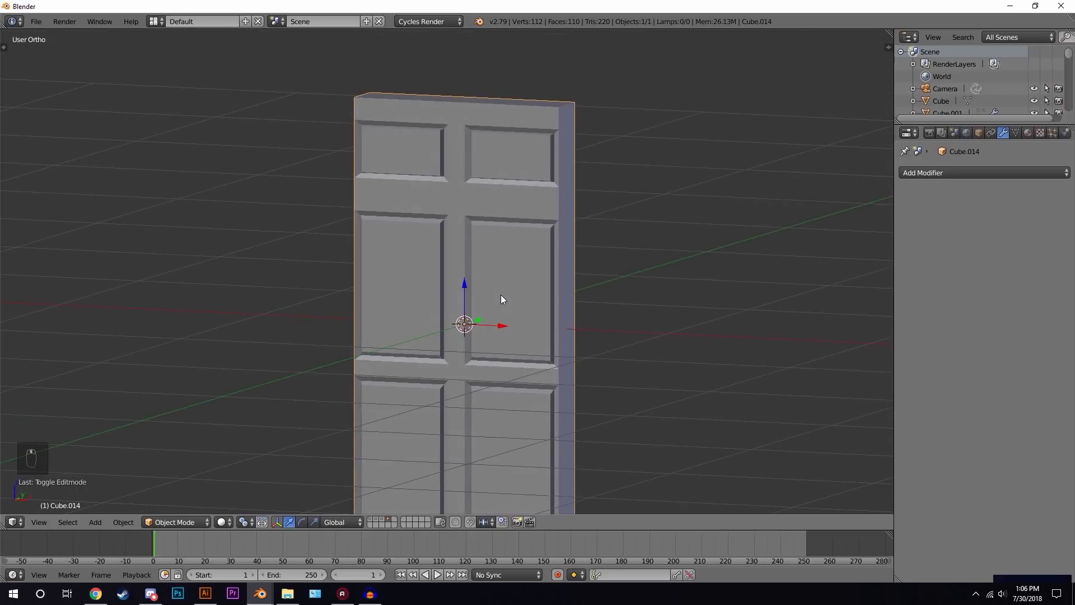
{"action": "key", "text": "KP_1"}
{"action": "key", "text": "Tab"}
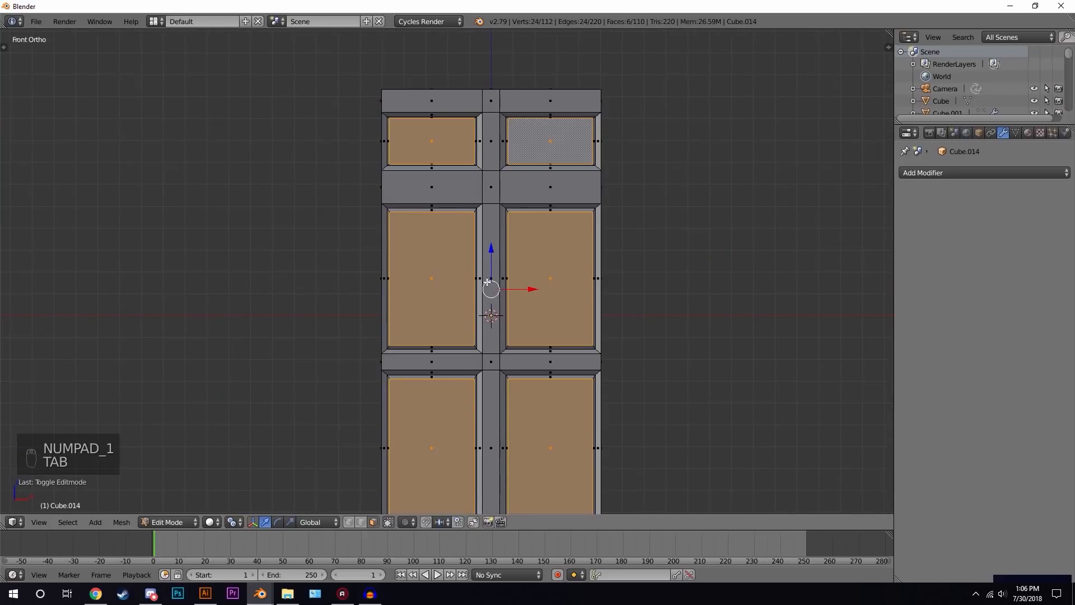
{"action": "scroll", "coordinate": [481, 280], "scroll_direction": "down", "scroll_amount": 2}
{"action": "key", "text": "a"}
{"action": "key", "text": "a"}
{"action": "scroll", "coordinate": [514, 276], "scroll_direction": "up", "scroll_amount": 3}
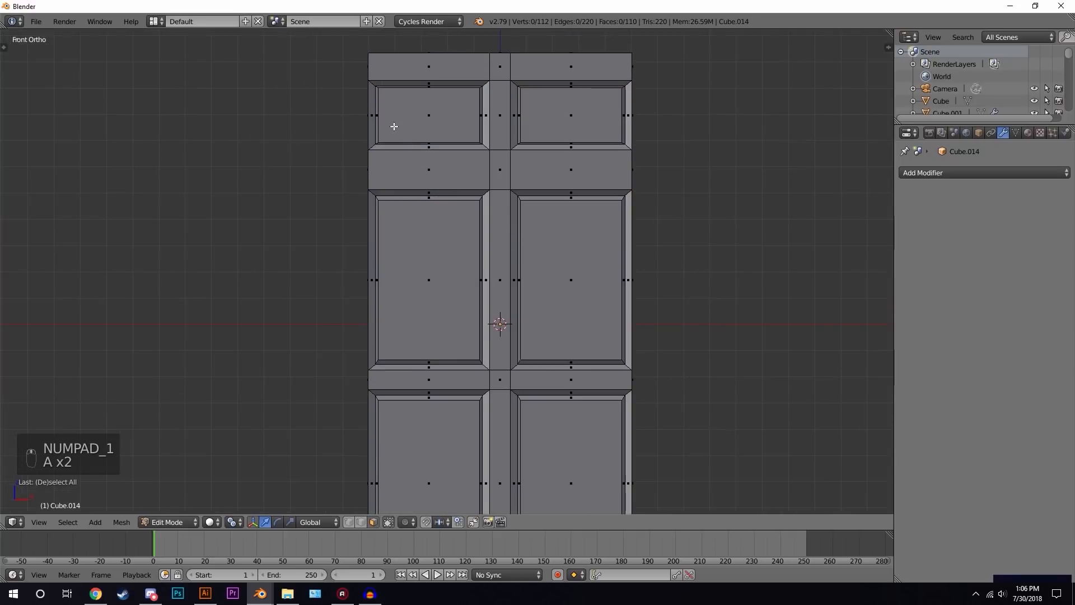
{"action": "key", "text": "b"}
{"action": "key", "text": "b"}
{"action": "left_click_drag", "start_coordinate": [371, 63], "coordinate": [624, 449]}
{"action": "scroll", "coordinate": [439, 355], "scroll_direction": "down", "scroll_amount": 2}
{"action": "key", "text": "b"}
{"action": "left_click_drag", "start_coordinate": [394, 319], "coordinate": [566, 488]}
{"action": "scroll", "coordinate": [633, 323], "scroll_direction": "up", "scroll_amount": 2}
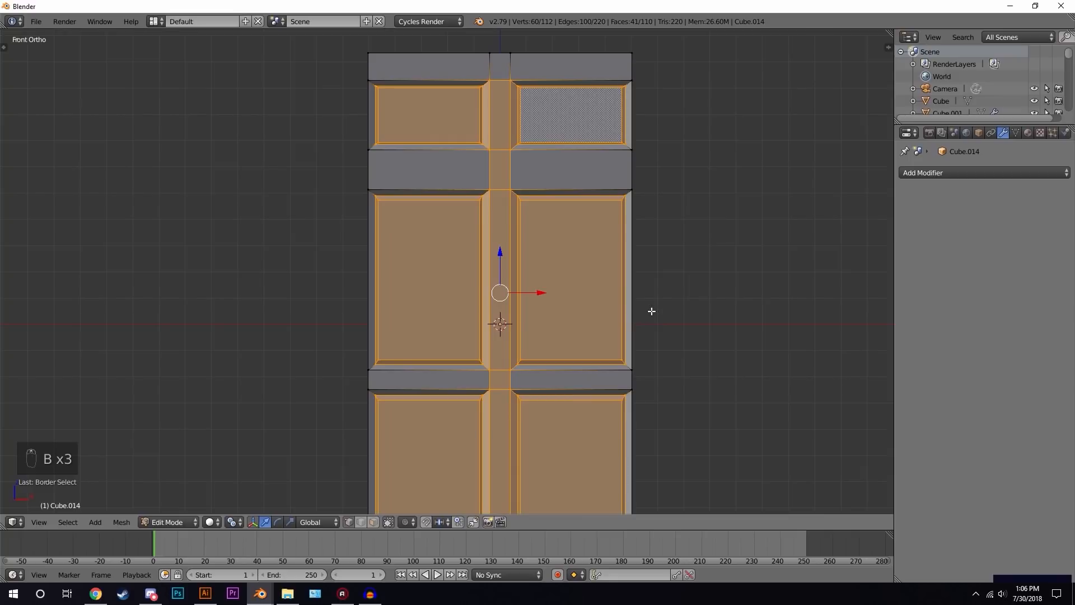
{"action": "key", "text": "s"}
{"action": "key", "text": "x"}
{"action": "left_click", "coordinate": [736, 277]}
{"action": "key", "text": "Tab"}
- Deselect everything and inspect the door from another angle in different shading modes
{"action": "scroll", "coordinate": [512, 302], "scroll_direction": "down", "scroll_amount": 2}
{"action": "mouse_move", "coordinate": [526, 328]}
{"action": "middle_mouse_down"}
{"action": "mouse_move", "coordinate": [580, 374]}
{"action": "mouse_move", "coordinate": [413, 348]}
{"action": "mouse_move", "coordinate": [572, 339]}
{"action": "mouse_move", "coordinate": [474, 347]}
{"action": "mouse_move", "coordinate": [435, 319]}
{"action": "mouse_move", "coordinate": [518, 312]}
{"action": "mouse_move", "coordinate": [603, 338]}
{"action": "middle_mouse_up"}
{"action": "key", "text": "a"}
{"action": "key", "text": "a"}
{"action": "scroll", "coordinate": [605, 353], "scroll_direction": "up", "scroll_amount": 2}
{"action": "key", "text": "shift+z"}
{"action": "key", "text": "z"}
{"action": "key", "text": "z"}
{"action": "key", "text": "z"}
{"action": "scroll", "coordinate": [448, 331], "scroll_direction": "up", "scroll_amount": 4}
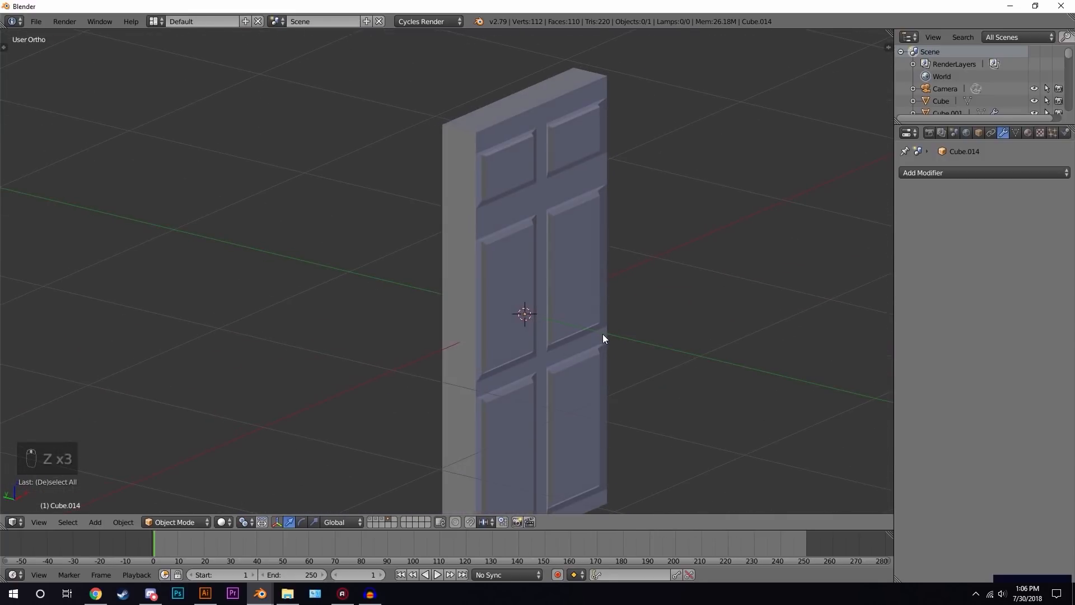
- Show layers 1, 2 and 3 together so the room and the door appear at once
{"action": "key", "text": "shift+1"}
{"action": "key", "text": "shift+2"}
{"action": "key", "text": "shift+3"}
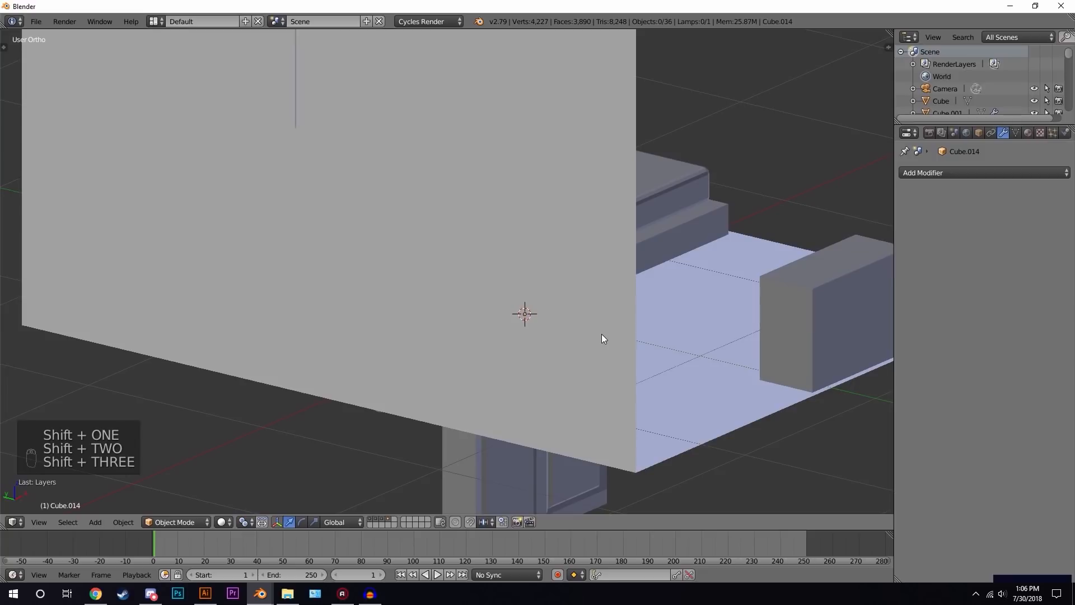
- In top view, select the door and rotate it to line up with the room's side wall
{"action": "key", "text": "KP_7"}
{"action": "right_click", "coordinate": [584, 317]}
{"action": "scroll", "coordinate": [583, 320], "scroll_direction": "down", "scroll_amount": 3}
{"action": "key", "text": "r"}
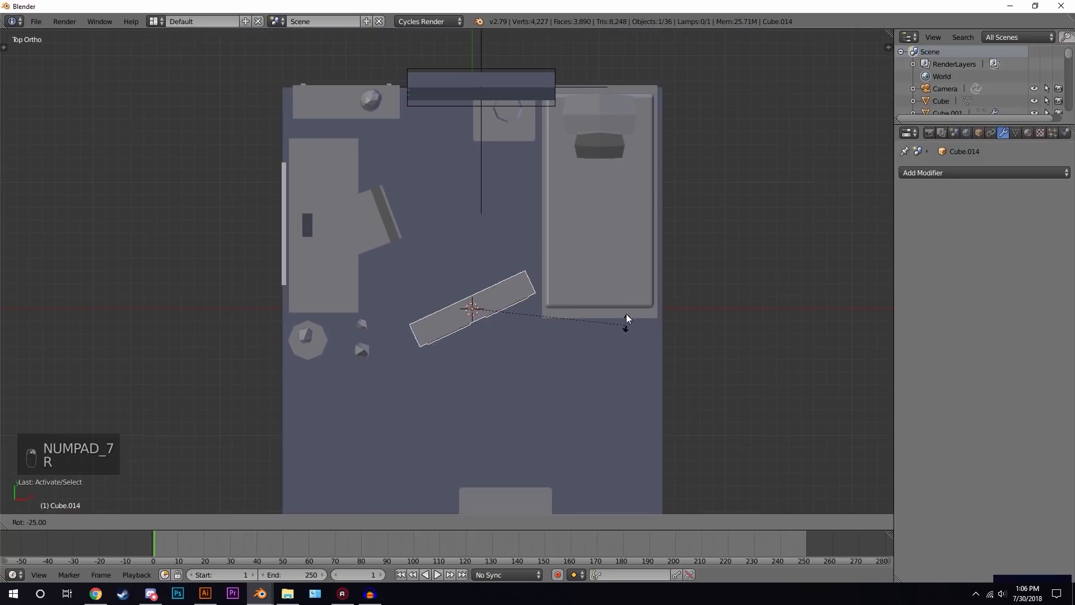
{"action": "left_click", "coordinate": [568, 145]}
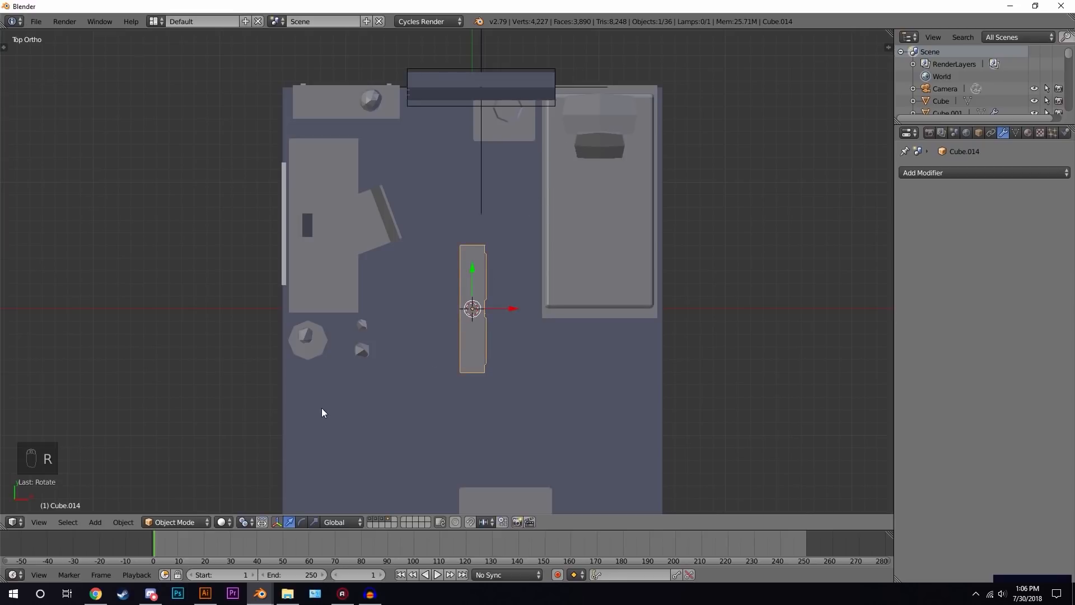
- Move the door over to the room's left wall
{"action": "middle_click_drag", "start_coordinate": [322, 411], "coordinate": [489, 305], "text": "shift"}
{"action": "key", "text": "g"}
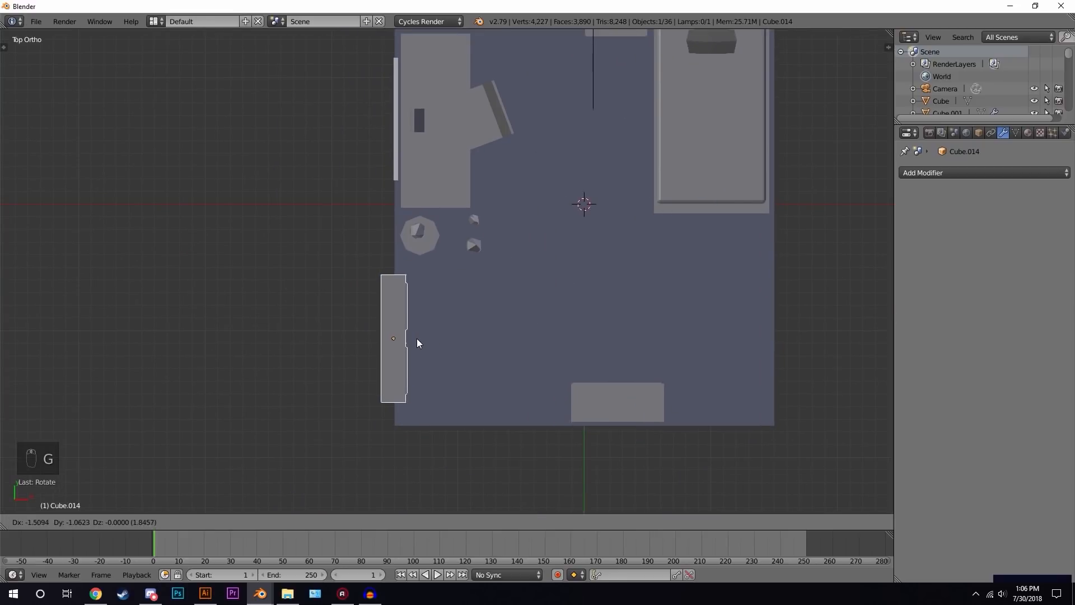
{"action": "left_click", "coordinate": [414, 334]}
- Scale the door down to fit the room's proportions
{"action": "key", "text": "z"}
{"action": "middle_click_drag", "start_coordinate": [438, 357], "coordinate": [424, 259]}
{"action": "key", "text": "z"}
{"action": "key", "text": "s"}
{"action": "left_click", "coordinate": [514, 248]}
- Raise the door along the Z axis so it stands on the floor
{"action": "key", "text": "g"}
{"action": "key", "text": "z"}
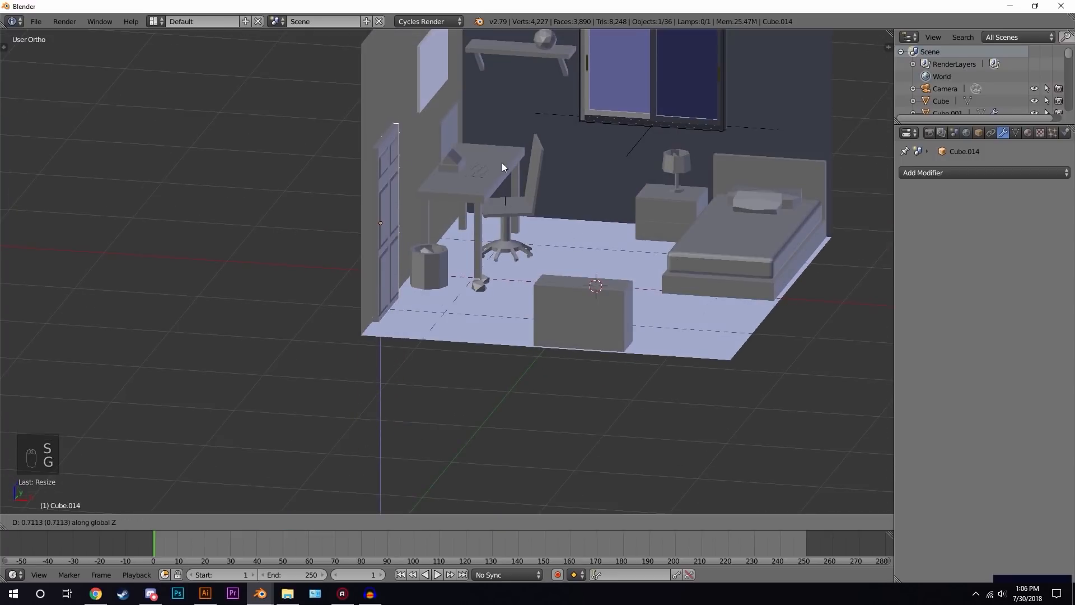
{"action": "left_click", "coordinate": [502, 163]}
- Reselect the door, scale it slightly and adjust its height along Z
{"action": "middle_click_drag", "start_coordinate": [551, 196], "coordinate": [427, 280]}
{"action": "key", "text": "a"}
{"action": "left_click", "coordinate": [427, 280]}
{"action": "key", "text": "s"}
{"action": "left_click", "coordinate": [525, 248]}
{"action": "key", "text": "g"}
{"action": "key", "text": "z"}
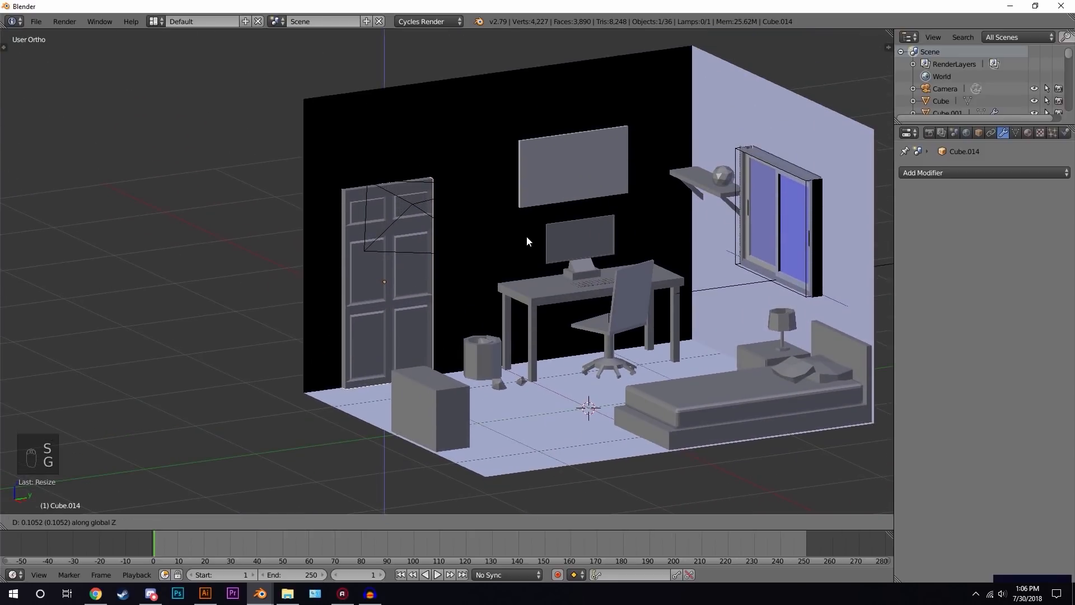
{"action": "left_click", "coordinate": [527, 241]}
- In camera view, rescale the door slightly and nudge it along Z
{"action": "middle_click_drag", "start_coordinate": [527, 242], "coordinate": [509, 267]}
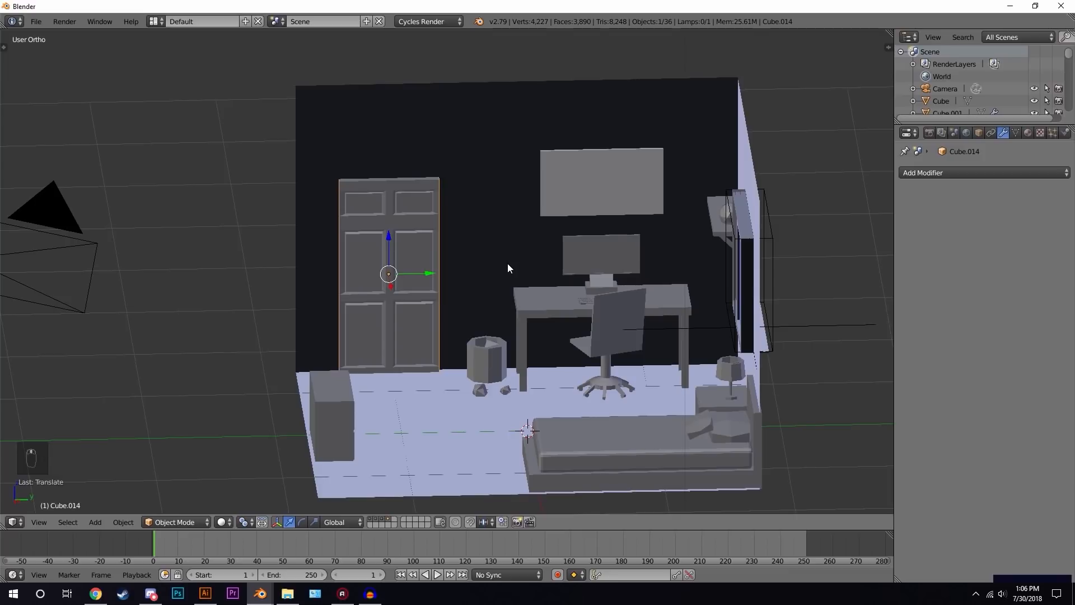
{"action": "key", "text": "KP_0"}
{"action": "scroll", "coordinate": [475, 256], "scroll_direction": "up", "scroll_amount": 4}
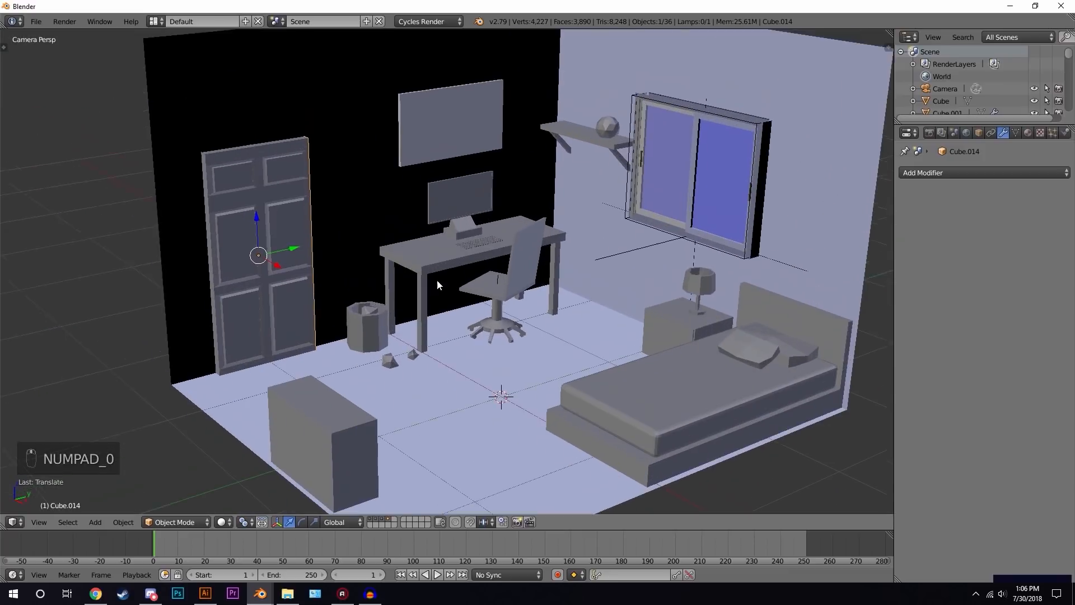
{"action": "key", "text": "s"}
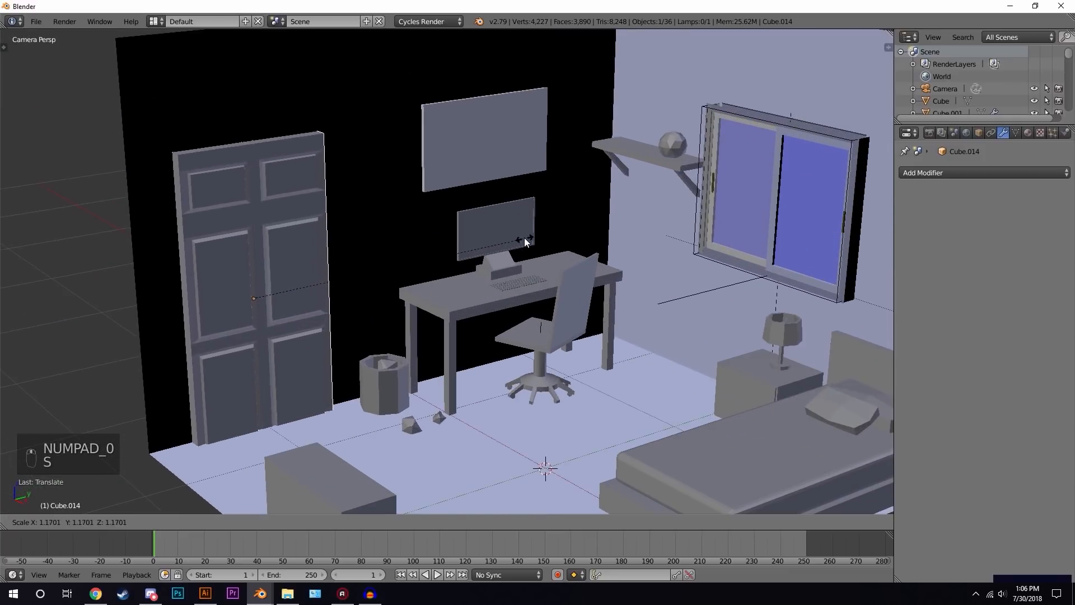
{"action": "left_click", "coordinate": [524, 238]}
{"action": "key", "text": "g"}
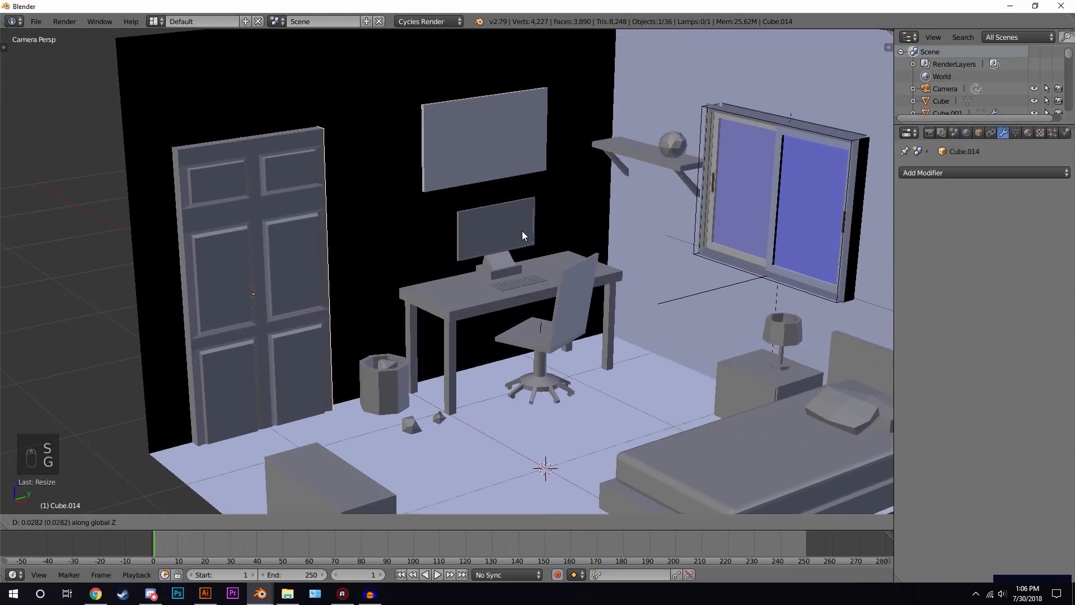
{"action": "middle_click_drag", "start_coordinate": [522, 230], "coordinate": [514, 215]}
{"action": "left_click", "coordinate": [516, 216]}
- Reselect the door, scale it once more and shift it along X against the wall
{"action": "scroll", "coordinate": [508, 234], "scroll_direction": "down", "scroll_amount": 4}
{"action": "key", "text": "a"}
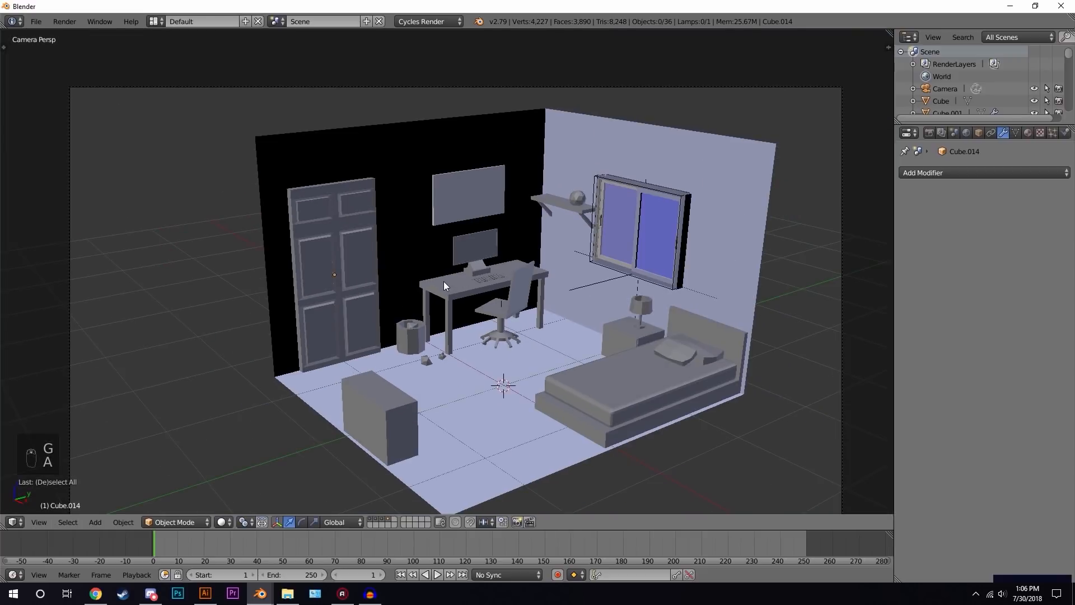
{"action": "right_click", "coordinate": [337, 236]}
{"action": "key", "text": "s"}
{"action": "left_click", "coordinate": [485, 204]}
{"action": "scroll", "coordinate": [315, 292], "scroll_direction": "up", "scroll_amount": 3}
{"action": "middle_click_drag", "start_coordinate": [476, 327], "coordinate": [495, 354]}
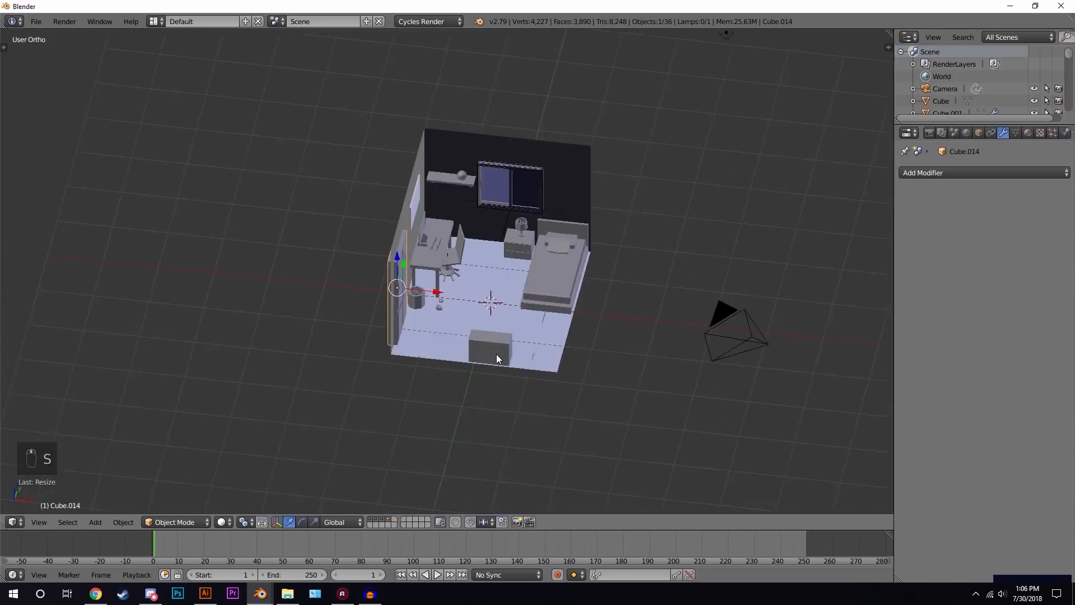
{"action": "scroll", "coordinate": [494, 352], "scroll_direction": "up", "scroll_amount": 7}
{"action": "key", "text": "g"}
{"action": "key", "text": "x"}
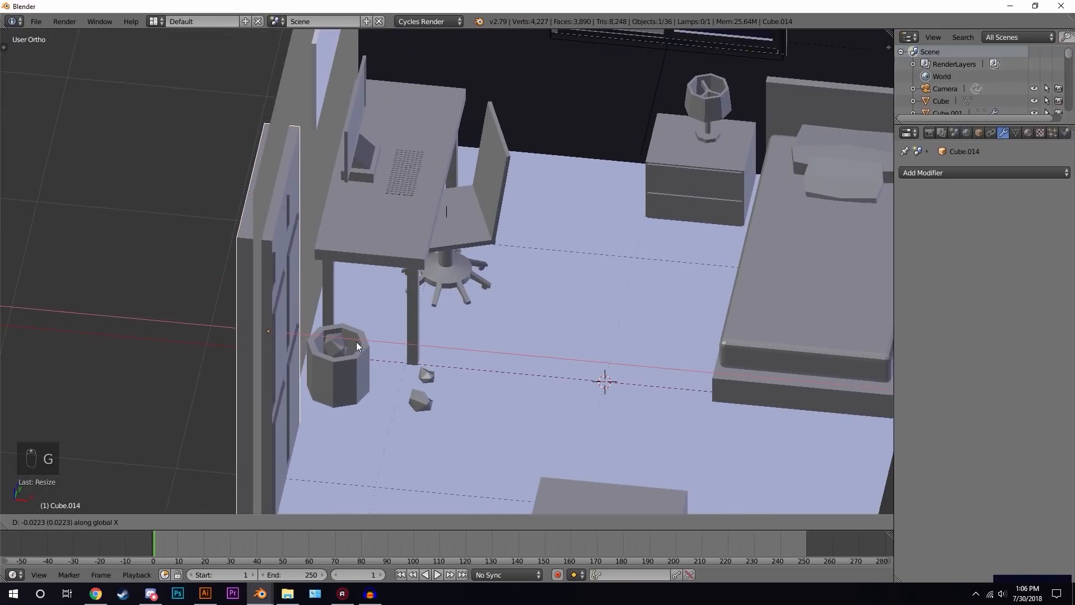
{"action": "left_click", "coordinate": [357, 342]}
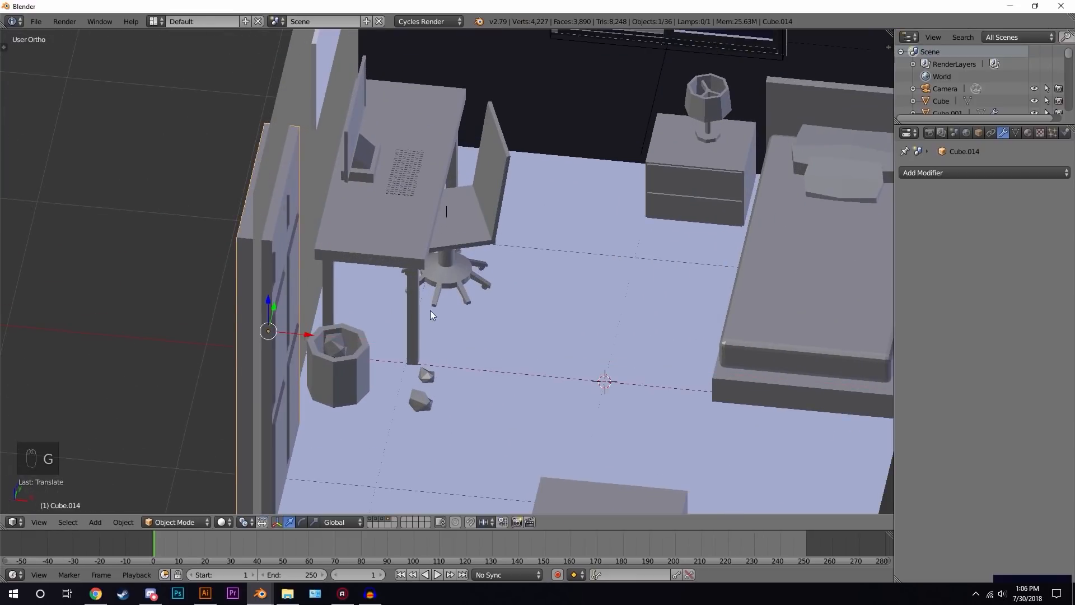
- Preview the scene through the camera in rendered shading and return to solid shading
{"action": "key", "text": "KP_0"}
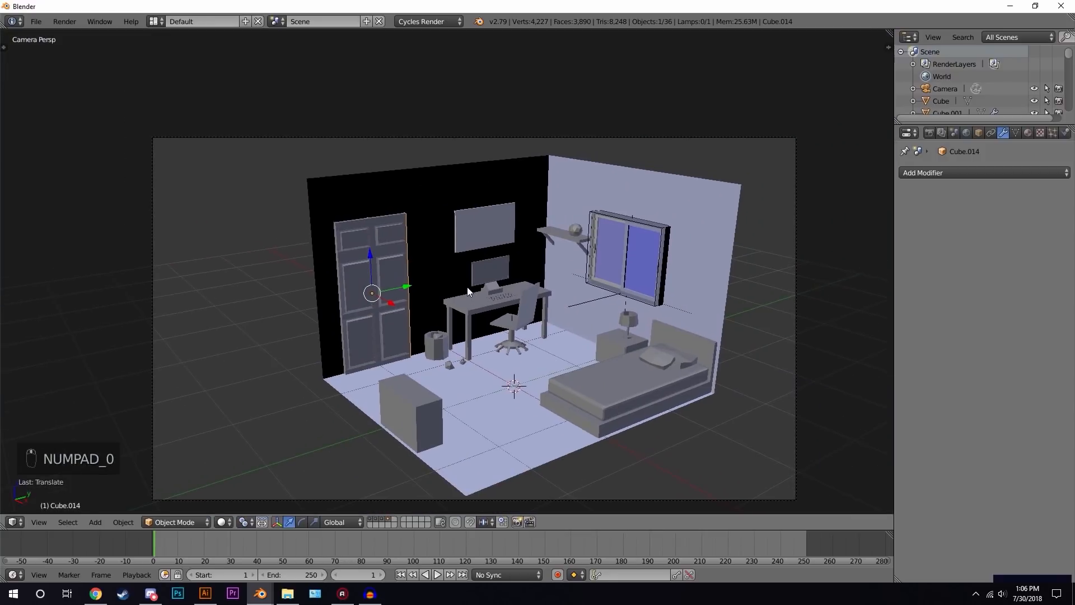
{"action": "key", "text": "a"}
{"action": "key", "text": "a"}
{"action": "scroll", "coordinate": [618, 282], "scroll_direction": "up", "scroll_amount": 2}
{"action": "key", "text": "shift+z"}
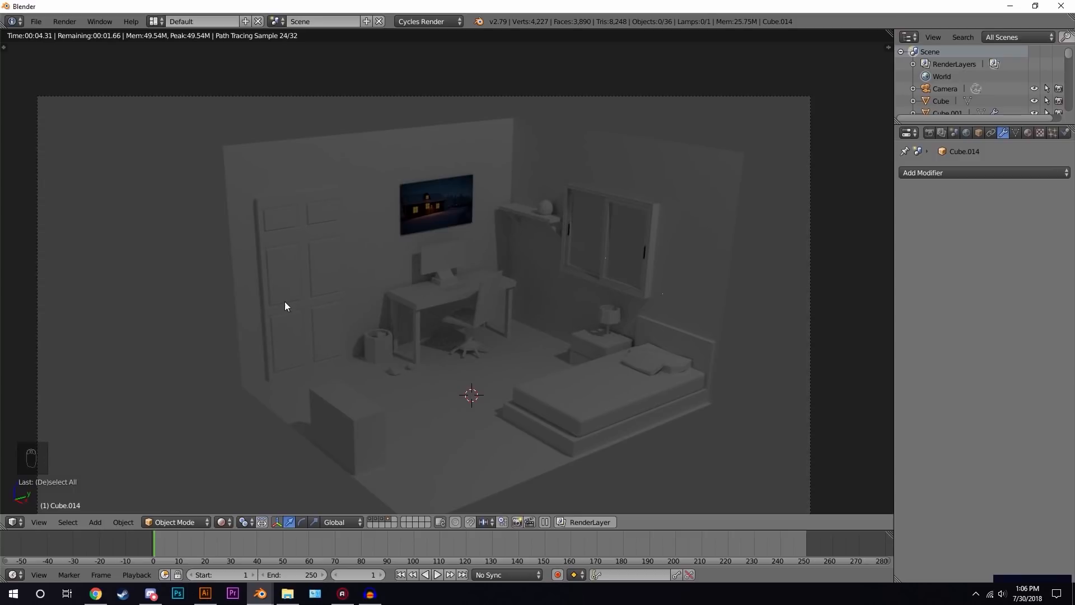
{"action": "key", "text": "z"}
{"action": "scroll", "coordinate": [263, 308], "scroll_direction": "up", "scroll_amount": 5}
{"action": "key", "text": "z"}
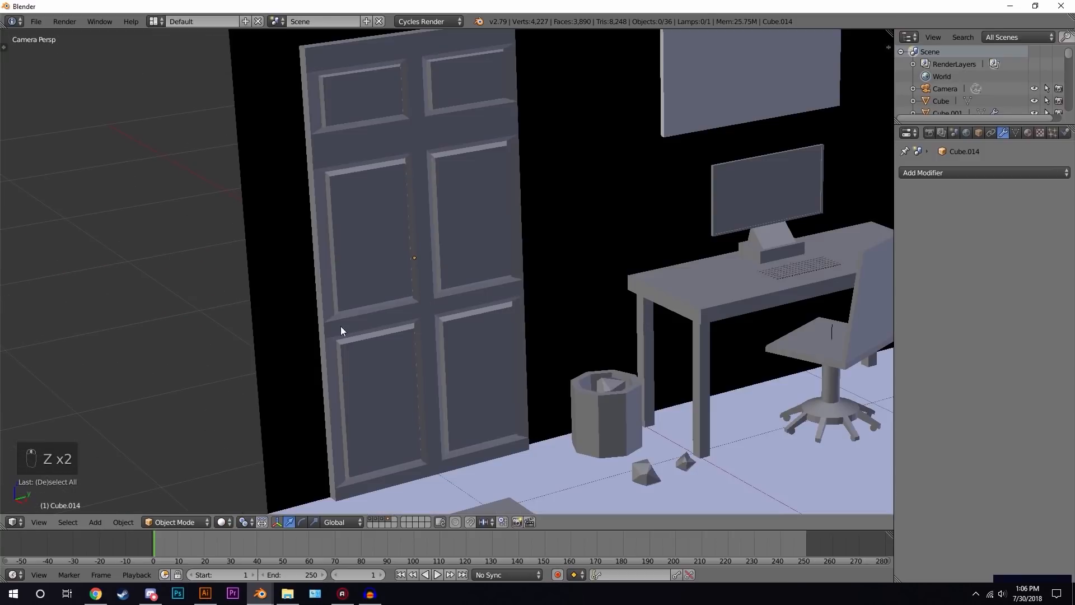
- Add a cylinder near the door and rotate it 90 degrees about the Y axis
{"action": "key", "text": "shift+a"}
{"action": "mouse_move", "coordinate": [340, 328]}
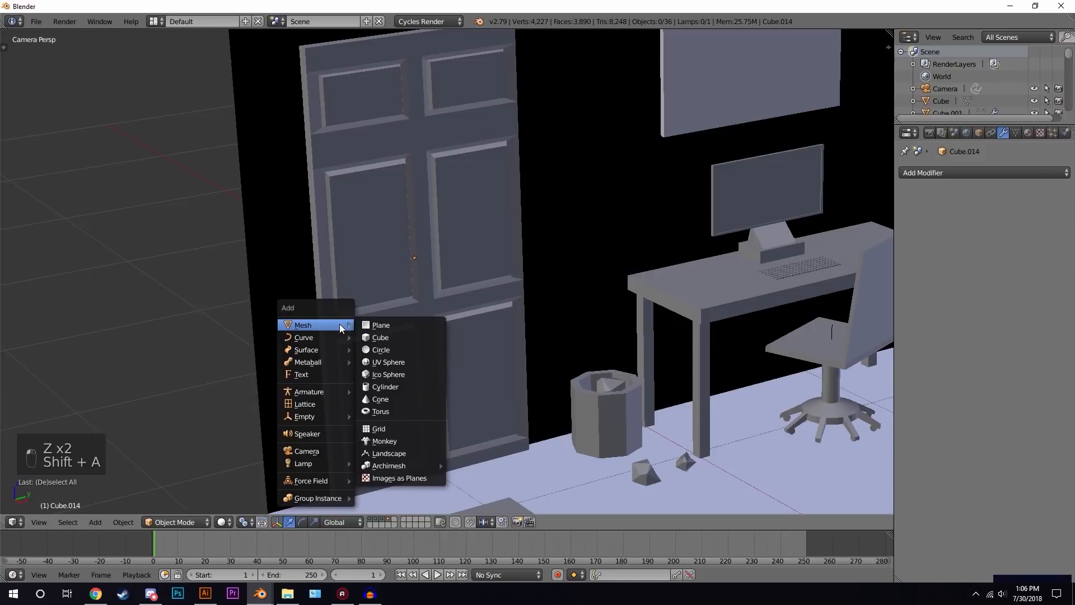
{"action": "left_click", "coordinate": [396, 386]}
{"action": "key", "text": "r"}
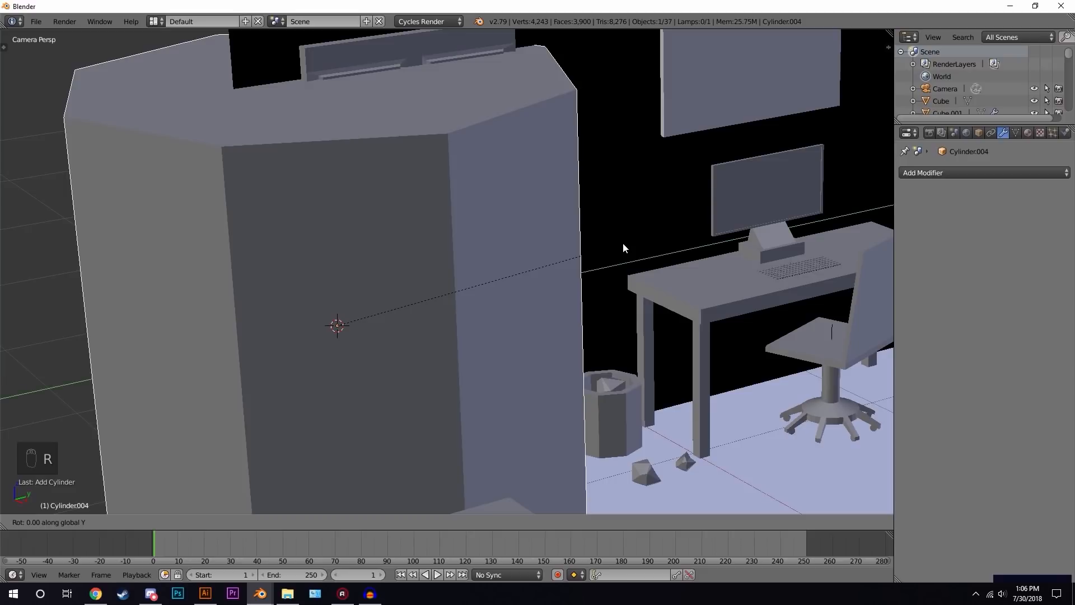
{"action": "type", "text": "y90"}
{"action": "key", "text": "Return"}
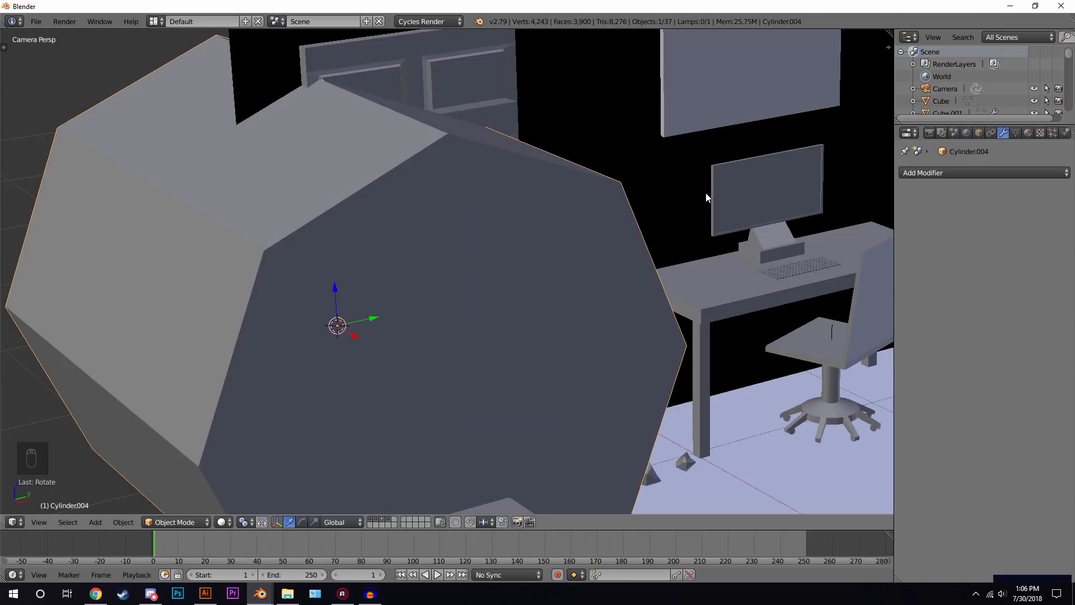
- Scale the cylinder down to doorknob size on the door's middle rail
{"action": "key", "text": "s"}
{"action": "left_click", "coordinate": [342, 314]}
{"action": "scroll", "coordinate": [336, 322], "scroll_direction": "up", "scroll_amount": 8}
{"action": "middle_click_drag", "start_coordinate": [257, 365], "coordinate": [666, 288], "text": "shift"}
{"action": "scroll", "coordinate": [582, 365], "scroll_direction": "up", "scroll_amount": 4}
{"action": "middle_click_drag", "start_coordinate": [655, 350], "coordinate": [554, 186], "text": "shift"}
{"action": "scroll", "coordinate": [608, 180], "scroll_direction": "up", "scroll_amount": 2}
{"action": "key", "text": "s"}
{"action": "left_click", "coordinate": [521, 205]}
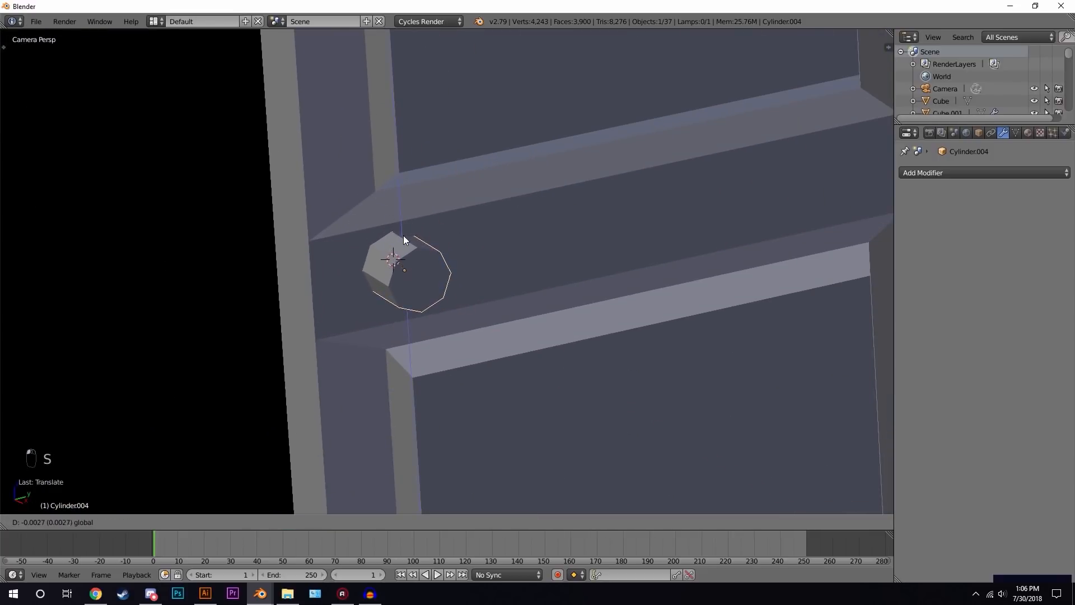
- In edit mode, add a loop cut around the knob cylinder
{"action": "key", "text": "Tab"}
{"action": "key", "text": "ctrl+r"}
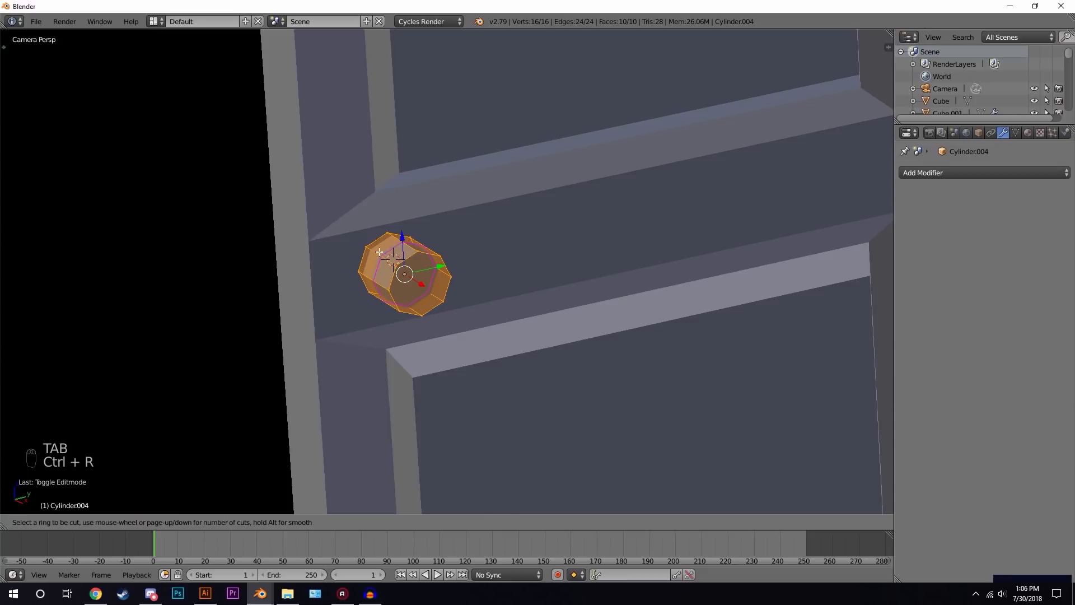
{"action": "left_click", "coordinate": [377, 253]}
{"action": "left_click", "coordinate": [380, 256]}
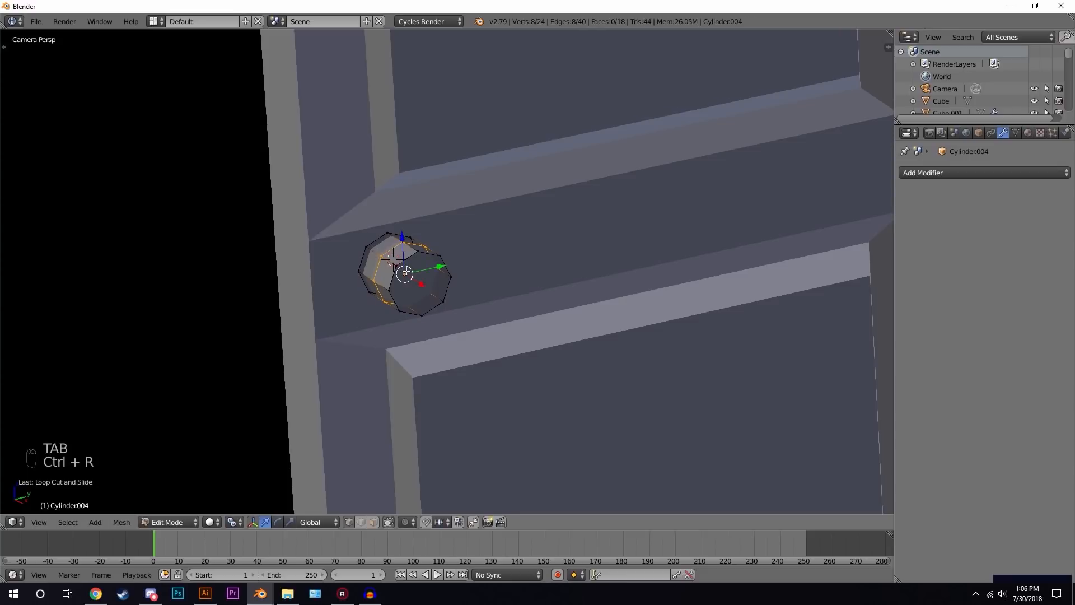
- Select the cylinder's end face, extrude it outward into a handle shaft and leave edit mode
{"action": "left_click", "coordinate": [374, 523]}
{"action": "right_click", "coordinate": [440, 279]}
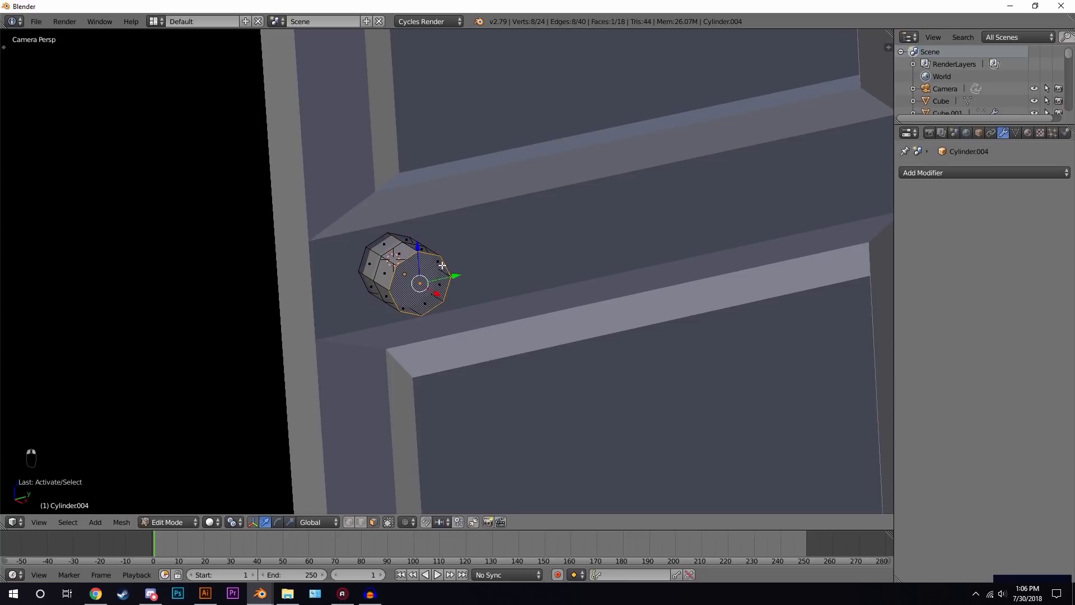
{"action": "key", "text": "z"}
{"action": "key", "text": "z"}
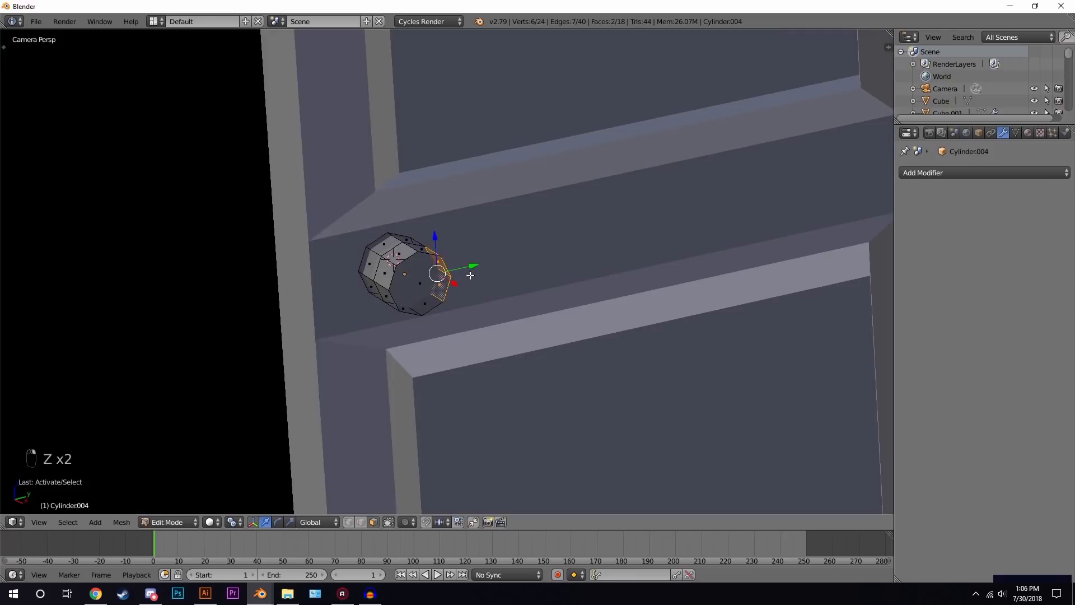
{"action": "key", "text": "e"}
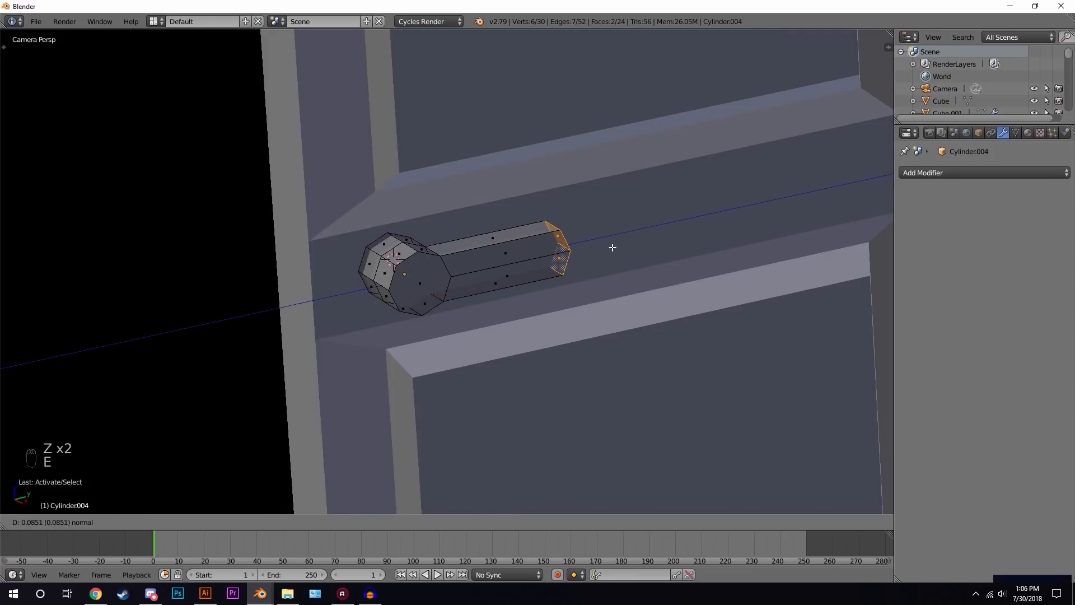
{"action": "left_click", "coordinate": [613, 250]}
{"action": "key", "text": "Tab"}
- Deselect everything and review the whole room from the camera angle
{"action": "scroll", "coordinate": [475, 252], "scroll_direction": "down", "scroll_amount": 10}
{"action": "key", "text": "a"}
{"action": "key", "text": "a"}
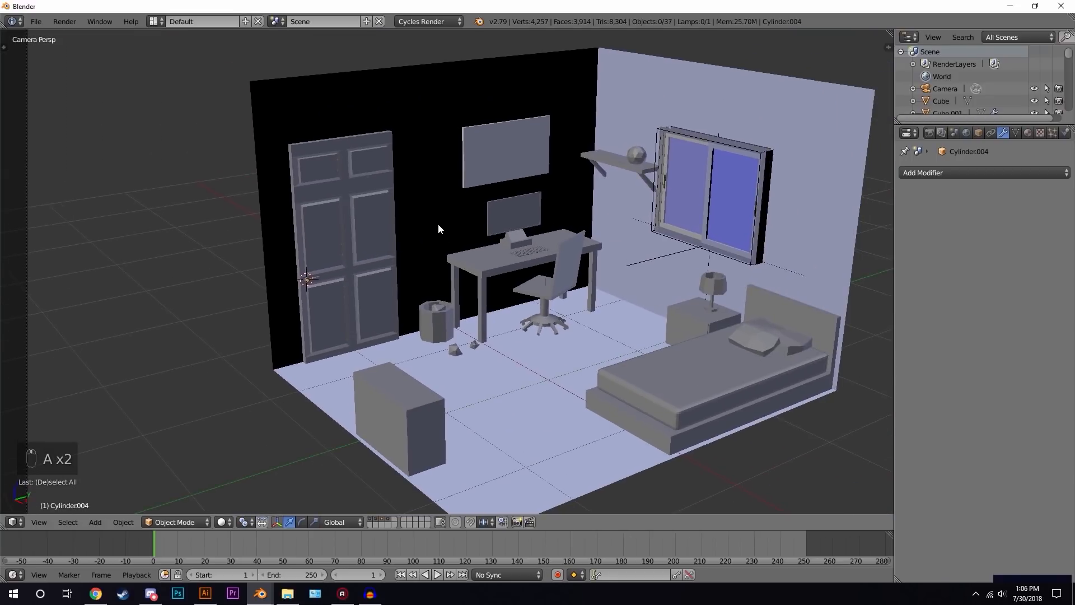
{"action": "scroll", "coordinate": [448, 272], "scroll_direction": "down", "scroll_amount": 2}
{"action": "middle_click_drag", "start_coordinate": [595, 261], "coordinate": [491, 286], "text": "shift"}
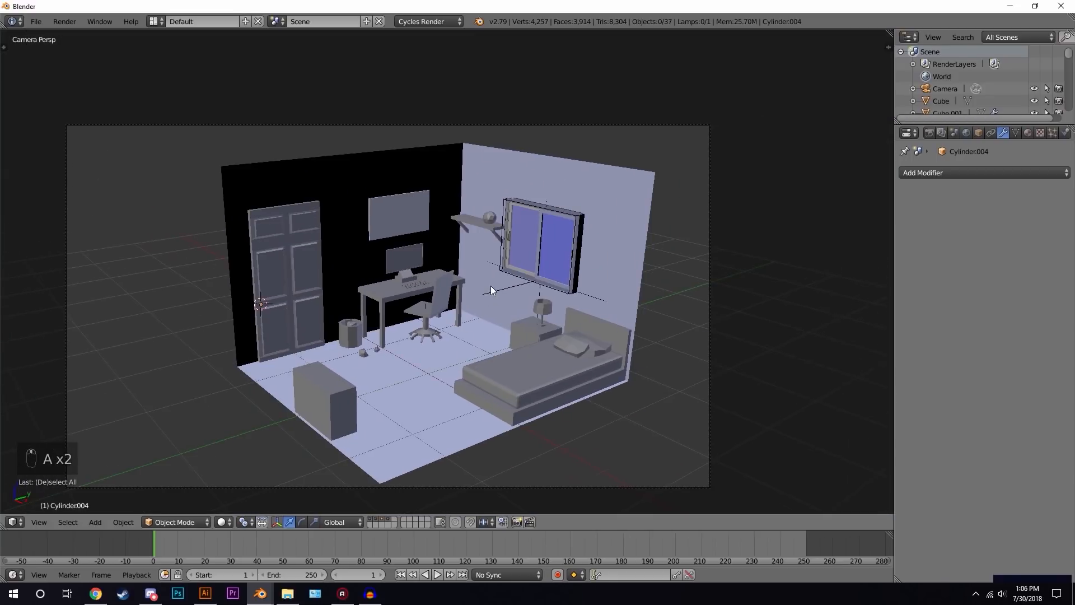
{"action": "scroll", "coordinate": [493, 286], "scroll_direction": "up", "scroll_amount": 2}
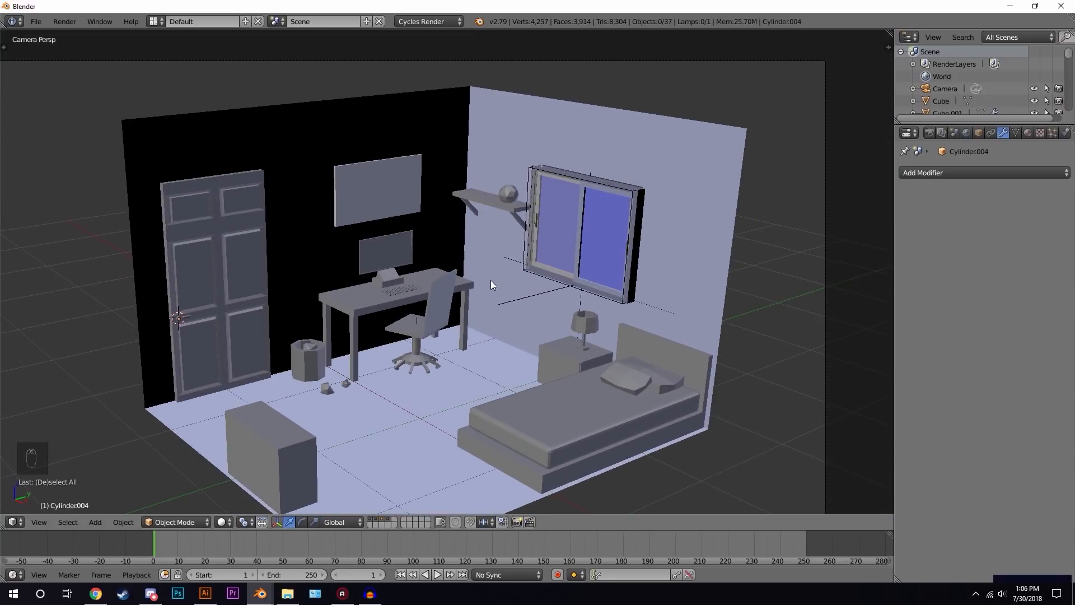
{"action": "scroll", "coordinate": [501, 316], "scroll_direction": "down", "scroll_amount": 3}
{"action": "scroll", "coordinate": [502, 316], "scroll_direction": "up", "scroll_amount": 2}
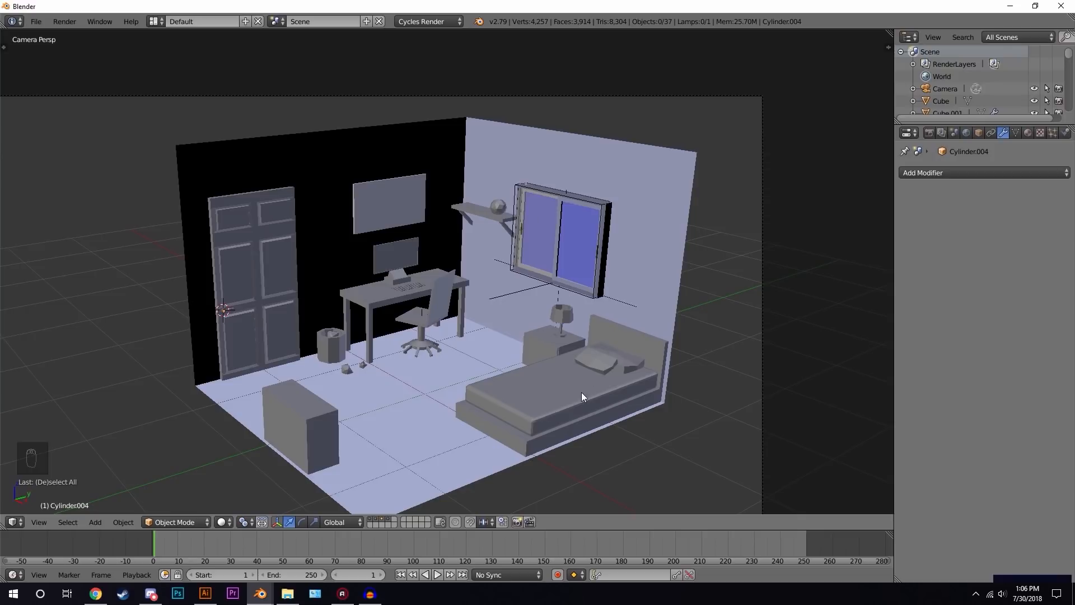
- Select the bed mattress and give it a new material named Blue Light
{"action": "right_click", "coordinate": [559, 396]}
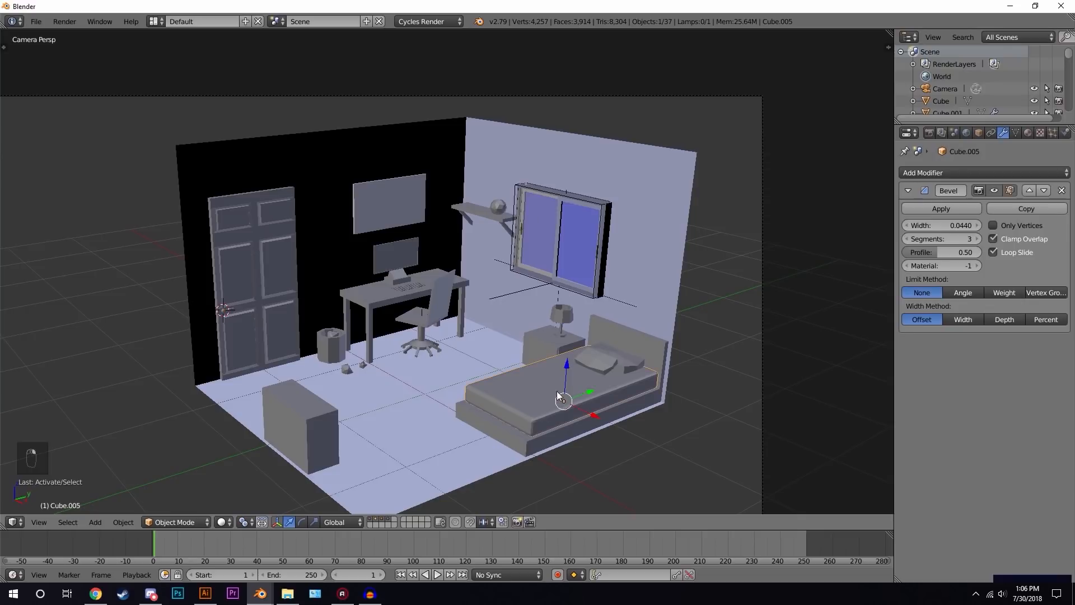
{"action": "left_click", "coordinate": [1027, 134]}
{"action": "left_click", "coordinate": [954, 211]}
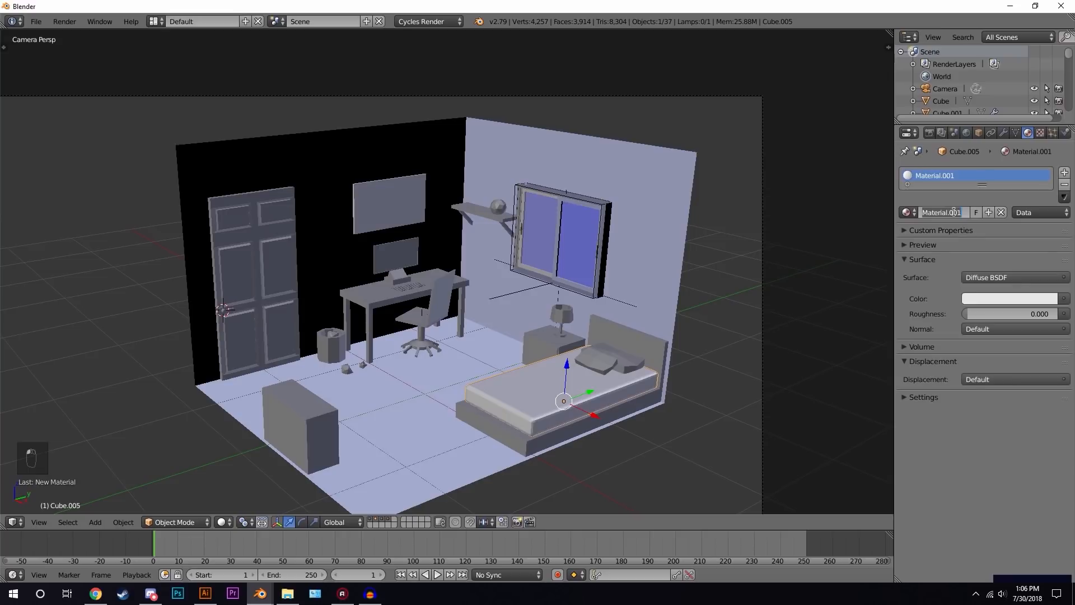
{"action": "type", "text": "Blue Light"}
{"action": "key", "text": "Return"}
- Set the Blue Light material's colour to a light blue (R 0.206, G 0.470, B 0.800)
{"action": "left_click", "coordinate": [998, 300]}
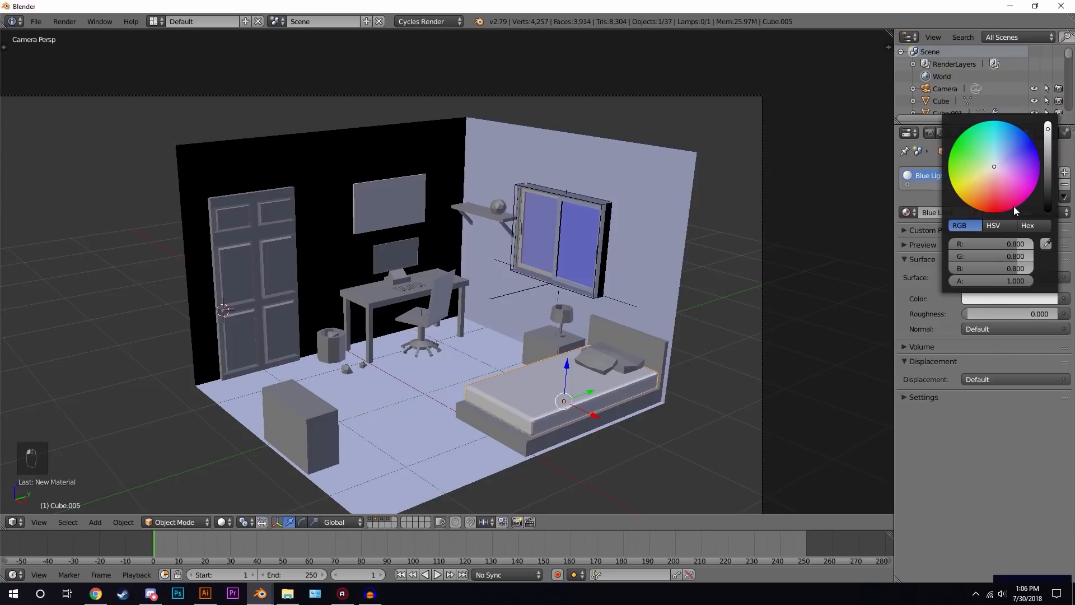
{"action": "left_click_drag", "start_coordinate": [999, 165], "coordinate": [1002, 153]}
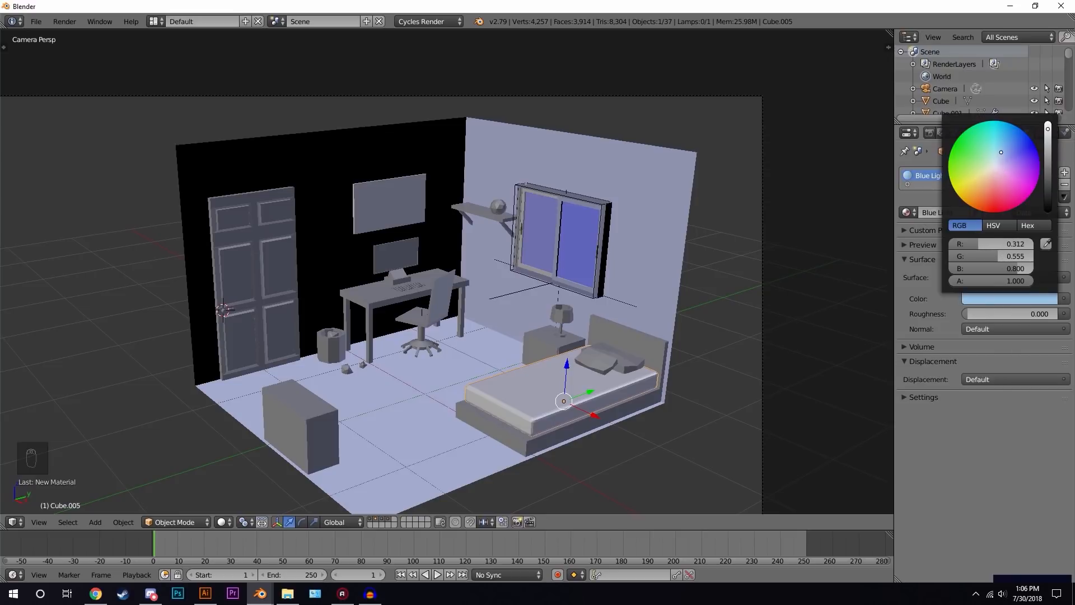
{"action": "left_click_drag", "start_coordinate": [1001, 150], "coordinate": [1003, 147]}
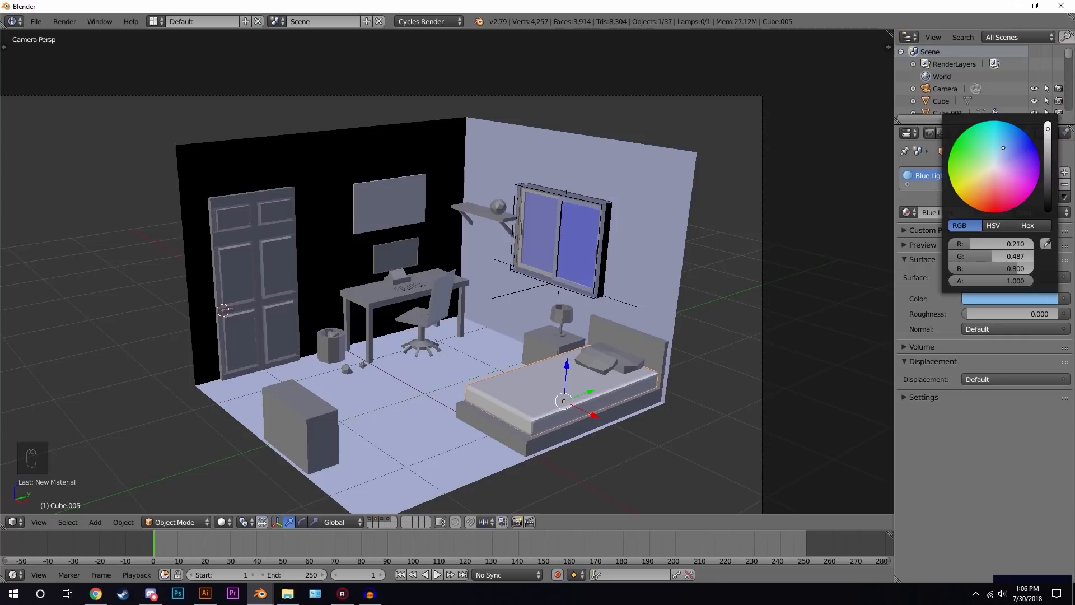
{"action": "left_click", "coordinate": [1019, 300]}
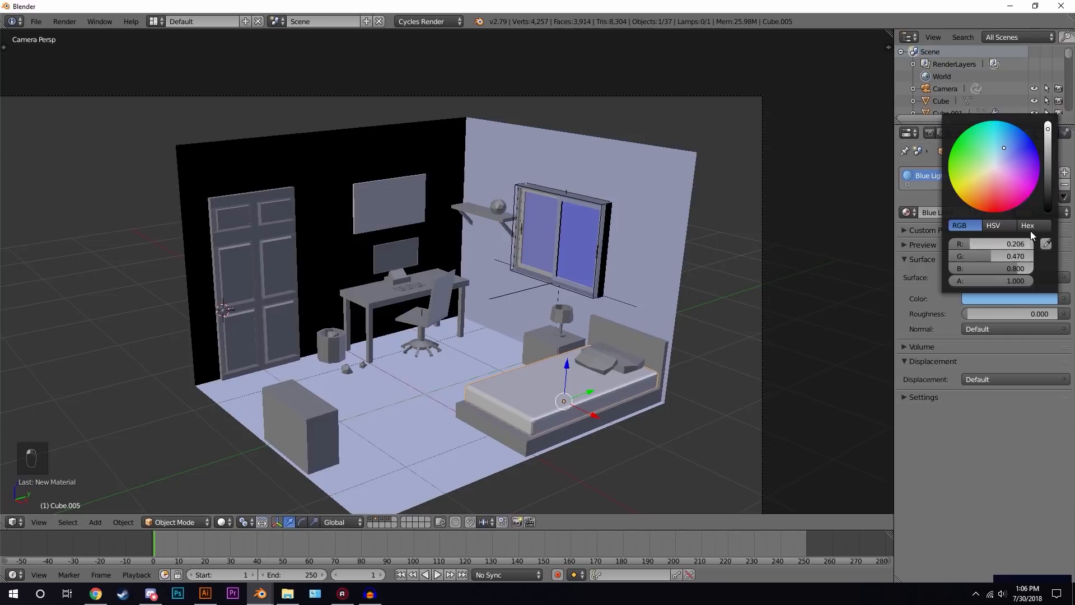
- Adjust the Blue Light colour's brightness and check it in a rendered viewport preview before returning to solid shading
{"action": "left_click_drag", "start_coordinate": [1006, 148], "coordinate": [1048, 139]}
{"action": "key", "text": "shift+z"}
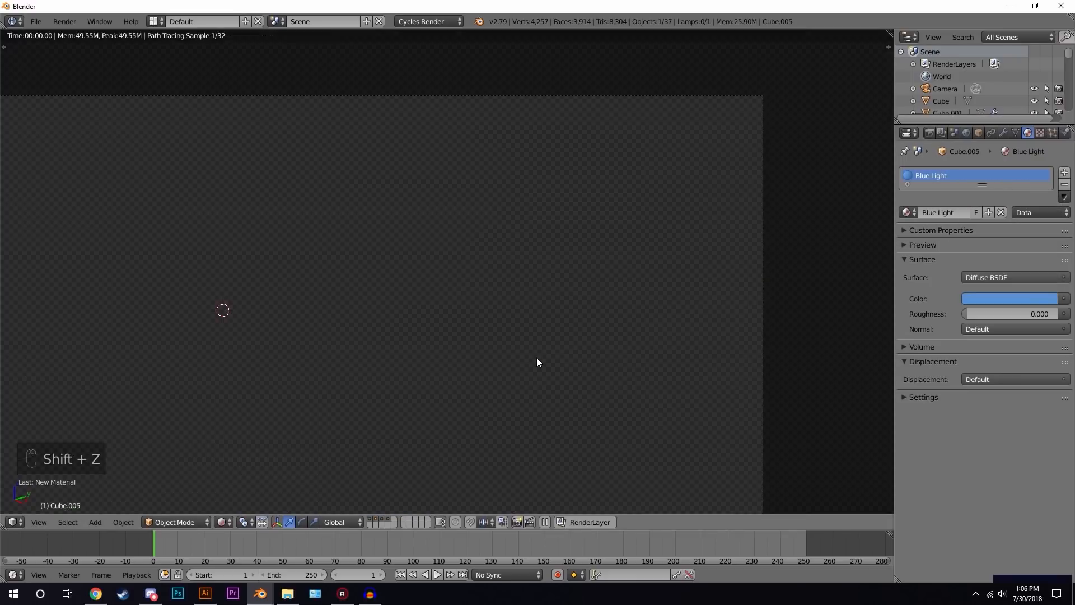
{"action": "key", "text": "z"}
{"action": "key", "text": "z"}
{"action": "key", "text": "z"}
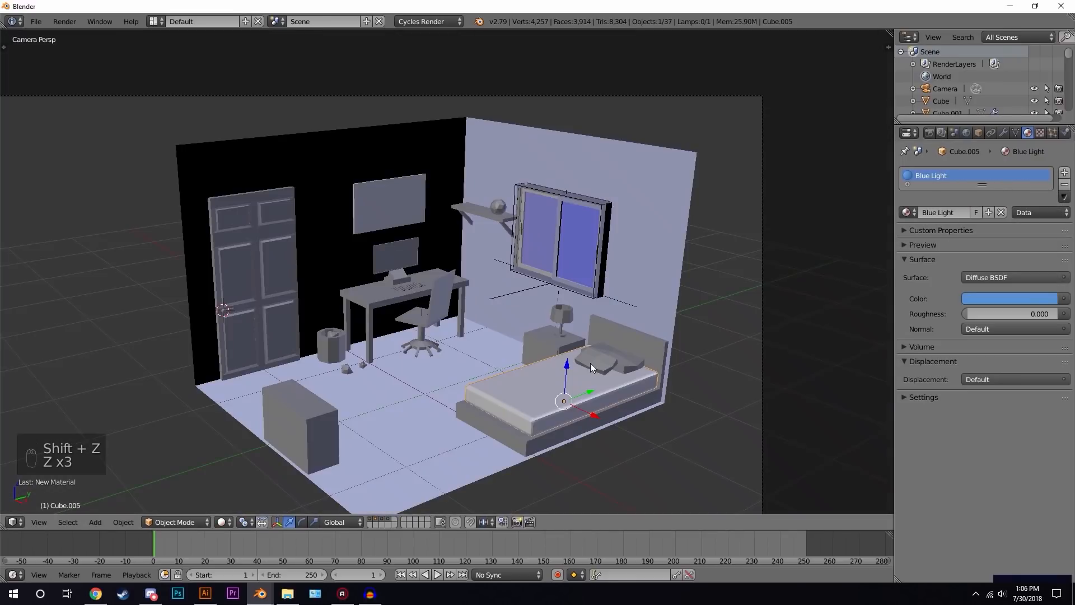
- Select the pillow and assign it the existing Blue Light material
{"action": "right_click", "coordinate": [615, 357]}
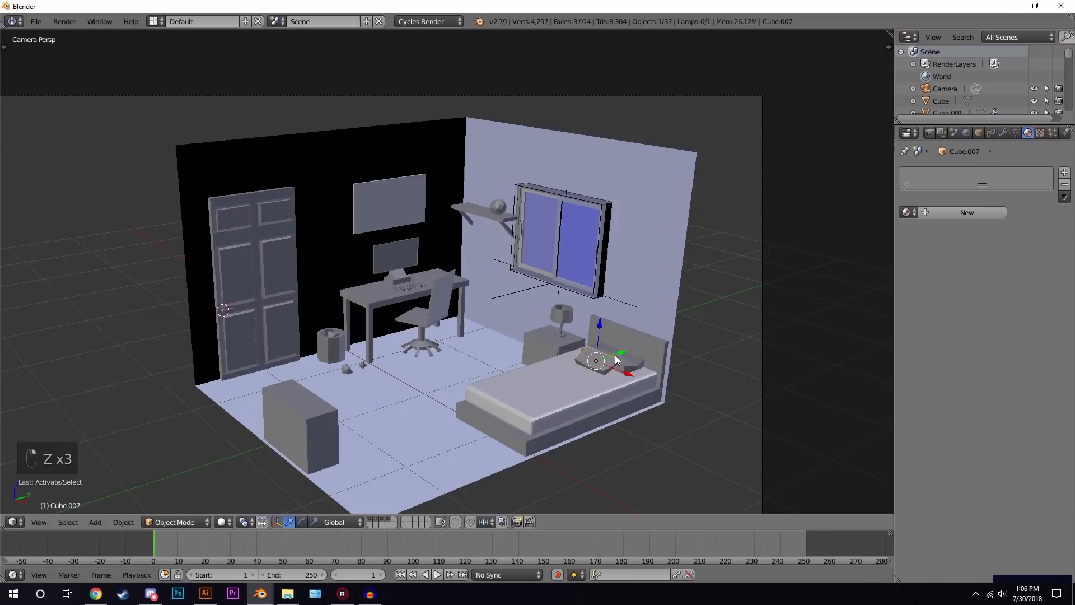
{"action": "left_click", "coordinate": [906, 212]}
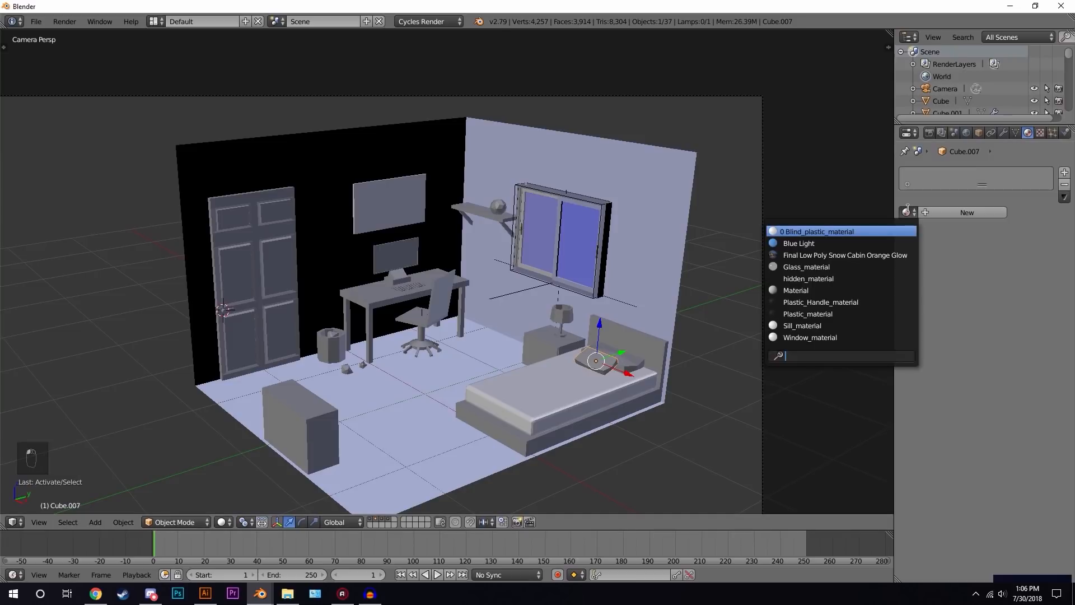
{"action": "left_click", "coordinate": [806, 243]}
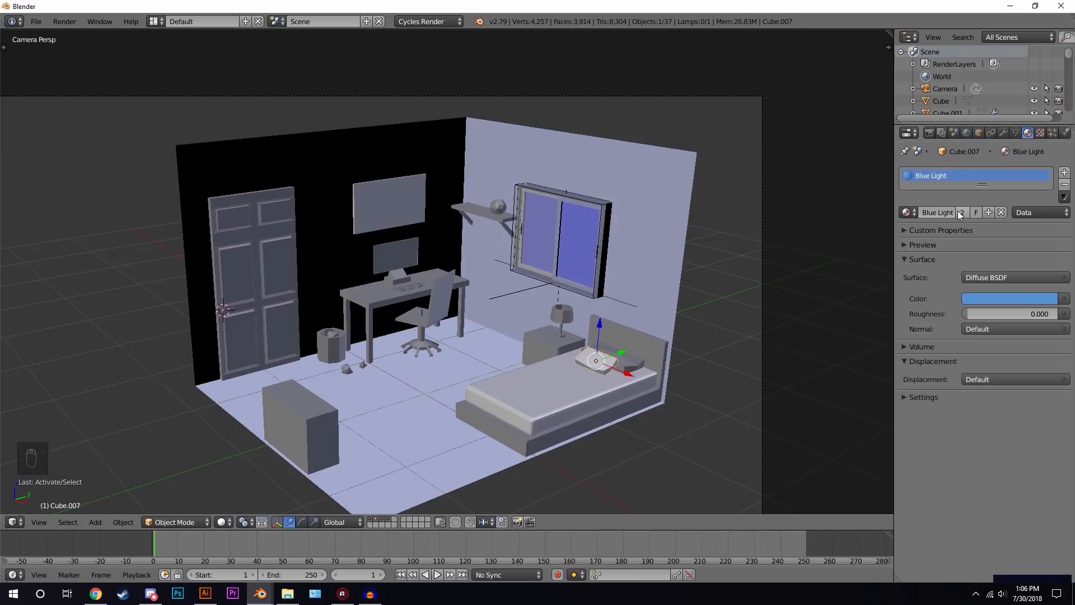
- Make the pillow's material a separate single-user copy and name it Dark Blue
{"action": "left_click", "coordinate": [961, 213]}
{"action": "type", "text": "Dark Blue"}
{"action": "key", "text": "Return"}
- Set the Dark Blue colour to a deep blue and check it in a rendered viewport preview
{"action": "left_click", "coordinate": [994, 298]}
{"action": "left_click_drag", "start_coordinate": [1012, 142], "coordinate": [1014, 139]}
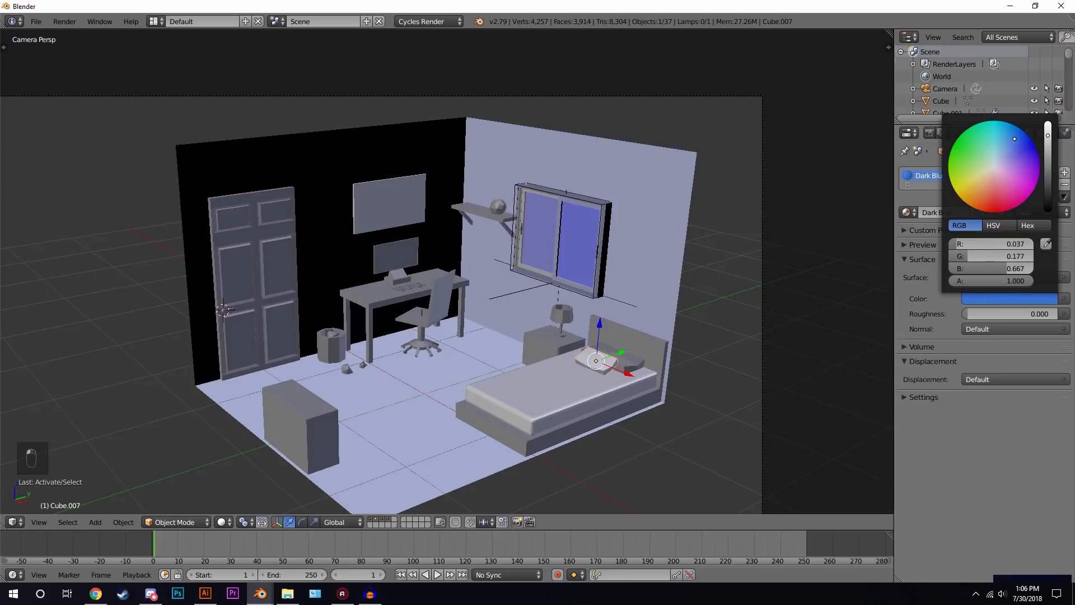
{"action": "left_click", "coordinate": [1049, 162]}
{"action": "key", "text": "shift+z"}
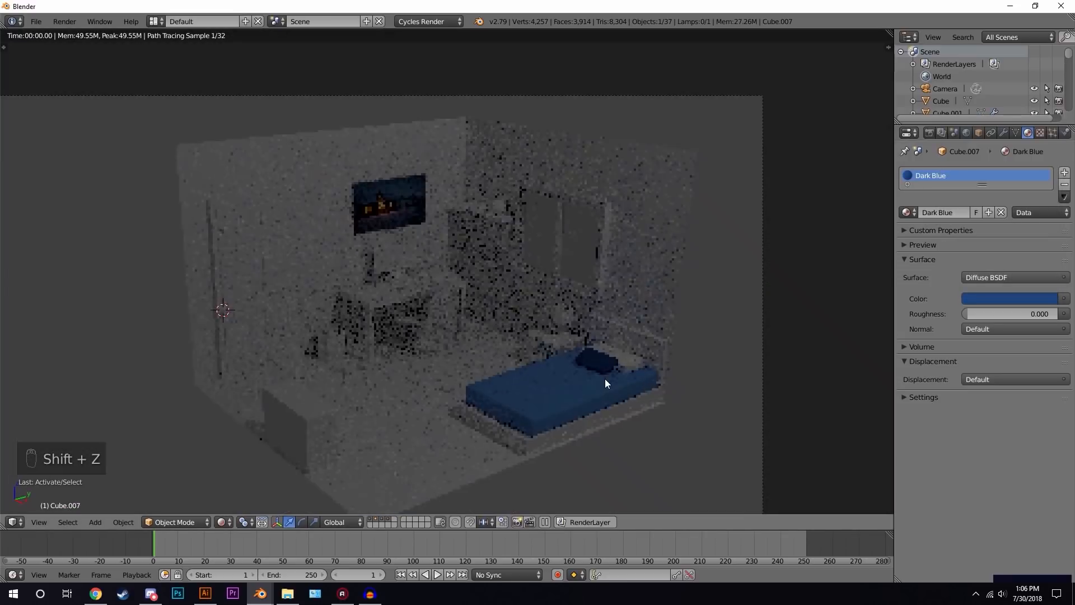
{"action": "key", "text": "z"}
{"action": "key", "text": "z"}
{"action": "key", "text": "z"}
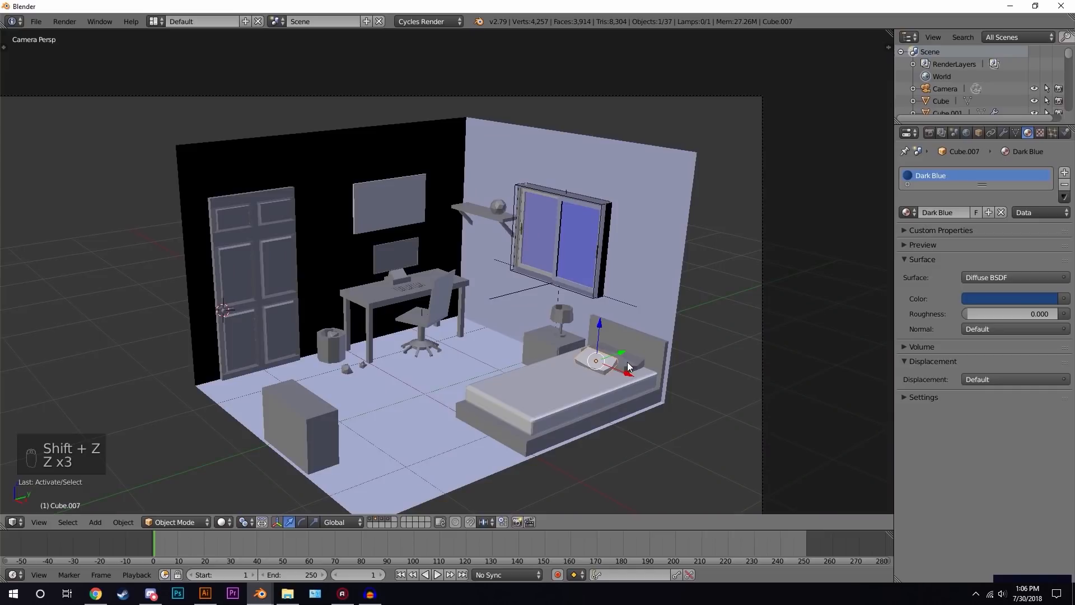
- Select the second pillow and assign it the Dark Blue material
{"action": "right_click", "coordinate": [627, 361]}
{"action": "left_click", "coordinate": [904, 212]}
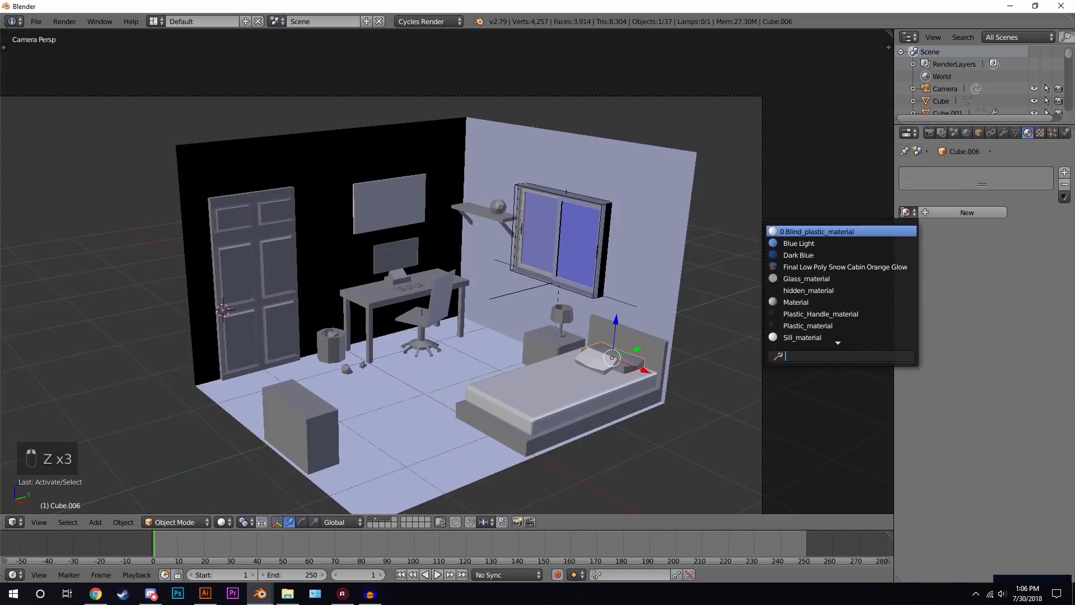
{"action": "left_click", "coordinate": [808, 255]}
- Select the bed frame, add a new material and set its colour to a dark brown, previewing the render
{"action": "right_click", "coordinate": [654, 346]}
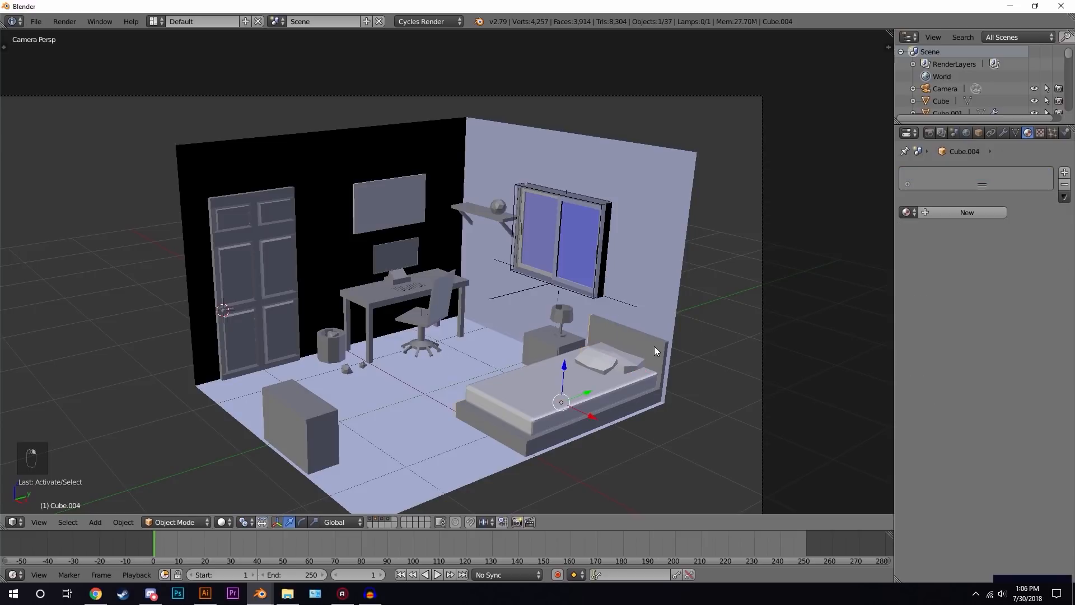
{"action": "left_click", "coordinate": [958, 214]}
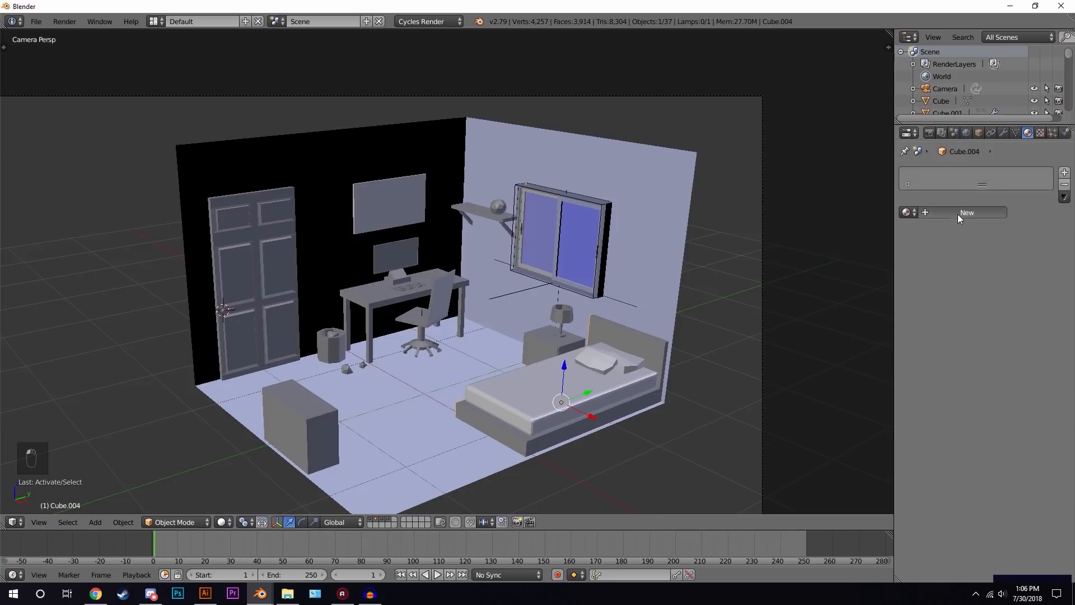
{"action": "left_click", "coordinate": [1000, 298]}
{"action": "left_click_drag", "start_coordinate": [987, 182], "coordinate": [979, 194]}
{"action": "left_click_drag", "start_coordinate": [1047, 169], "coordinate": [1047, 182]}
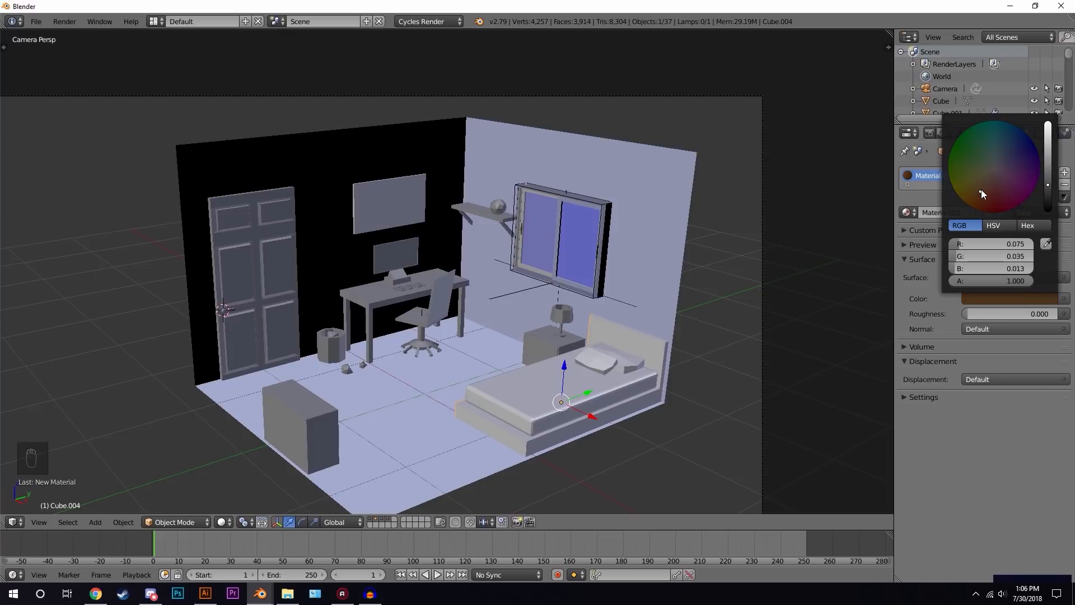
{"action": "key", "text": "shift+z"}
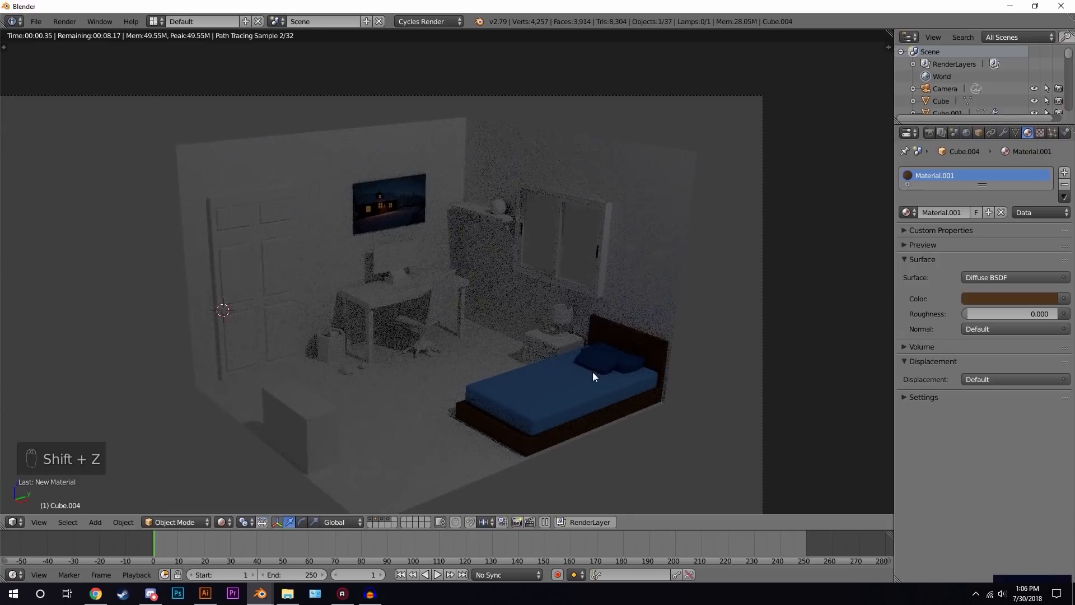
- Rename the bed frame's material Dark Brown
{"action": "left_click", "coordinate": [943, 213]}
{"action": "type", "text": "Dark Bro"}
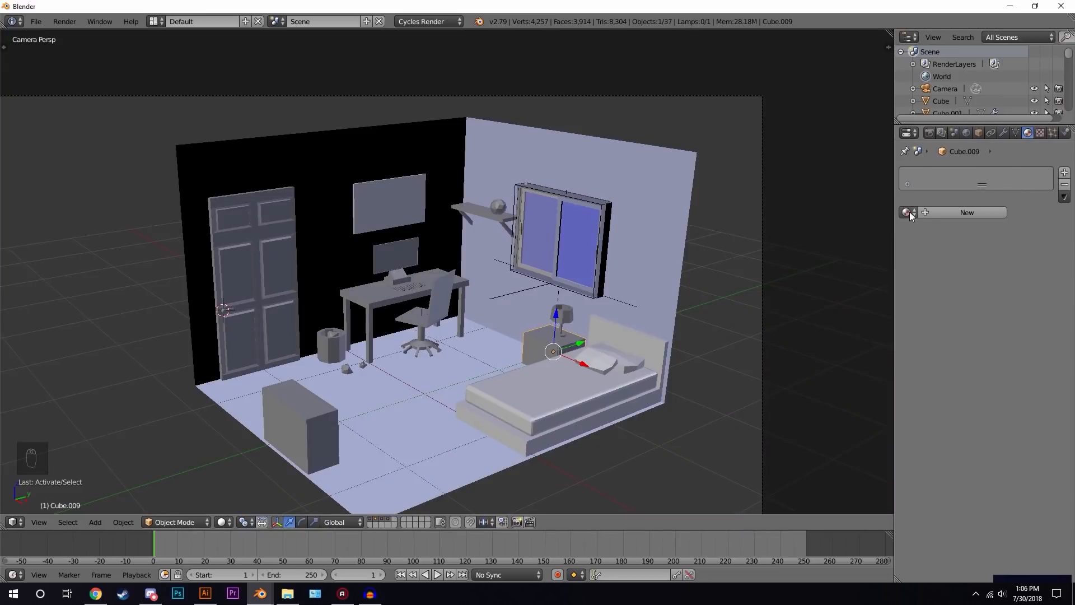
- Assign the Dark Brown material to the nightstand
{"action": "left_click", "coordinate": [909, 212]}
{"action": "left_click", "coordinate": [801, 266]}
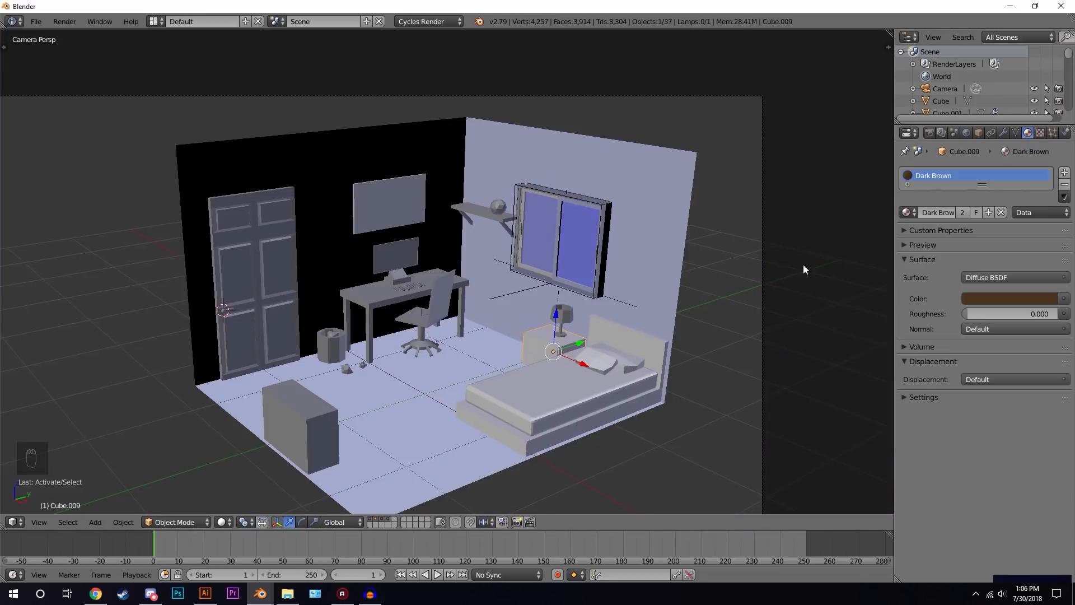
- Select the desk top and rename its material Tan
{"action": "scroll", "coordinate": [526, 289], "scroll_direction": "up", "scroll_amount": 3}
{"action": "scroll", "coordinate": [504, 305], "scroll_direction": "up", "scroll_amount": 2}
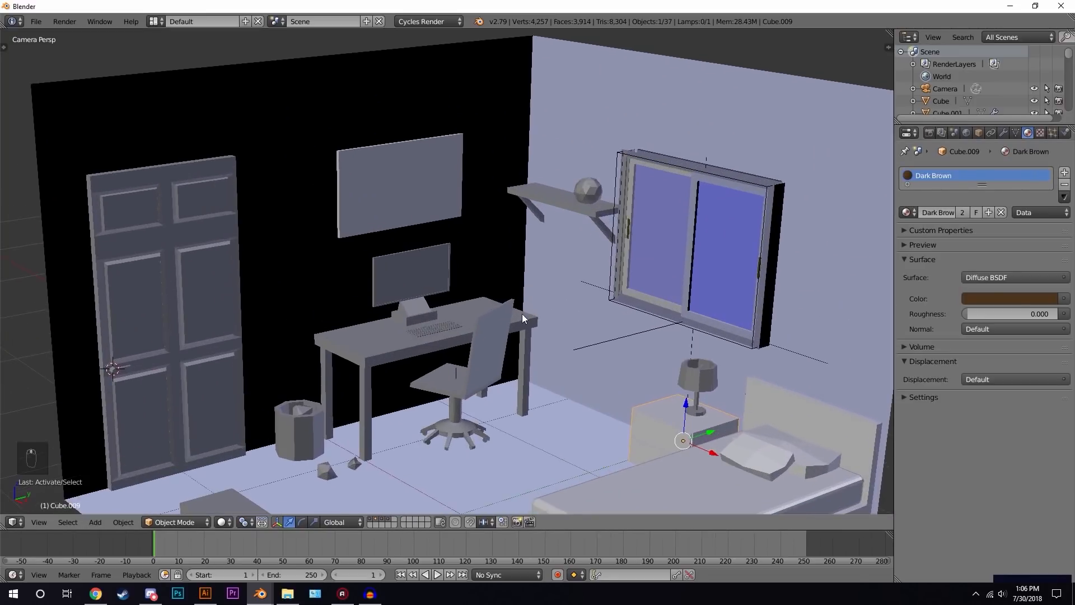
{"action": "right_click", "coordinate": [374, 343]}
{"action": "left_click", "coordinate": [953, 212]}
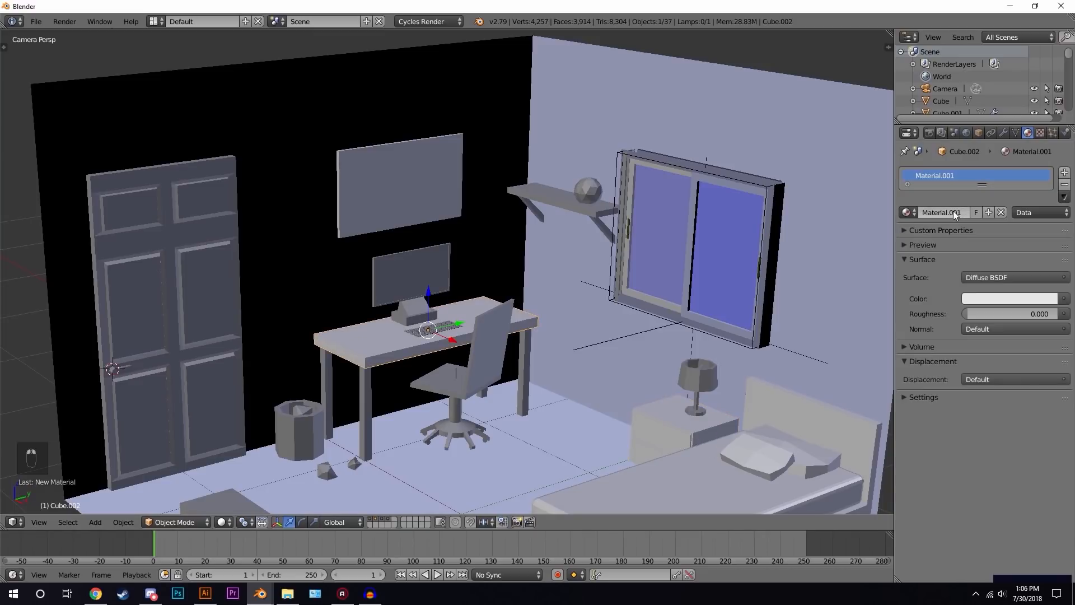
{"action": "left_click", "coordinate": [953, 212]}
{"action": "type", "text": "Tan"}
{"action": "key", "text": "Return"}
- Set the Tan colour to a light tan (R 0.800, G 0.601, B 0.278) and preview the render
{"action": "left_click", "coordinate": [1019, 298]}
{"action": "left_click", "coordinate": [983, 178]}
{"action": "left_click_drag", "start_coordinate": [983, 178], "coordinate": [983, 180]}
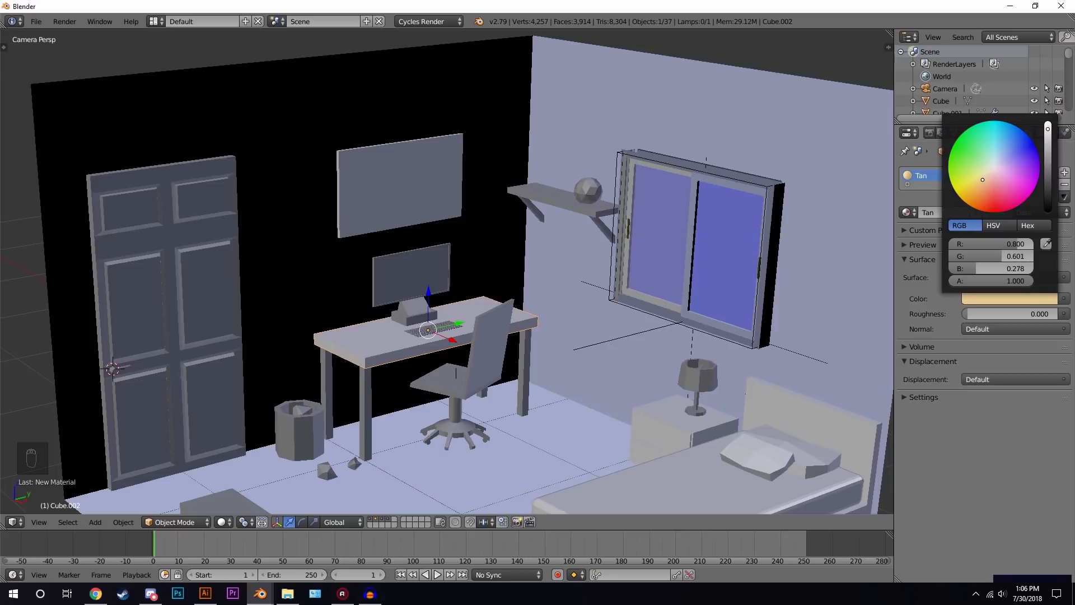
{"action": "scroll", "coordinate": [590, 297], "scroll_direction": "down", "scroll_amount": 3}
{"action": "key", "text": "shift+z"}
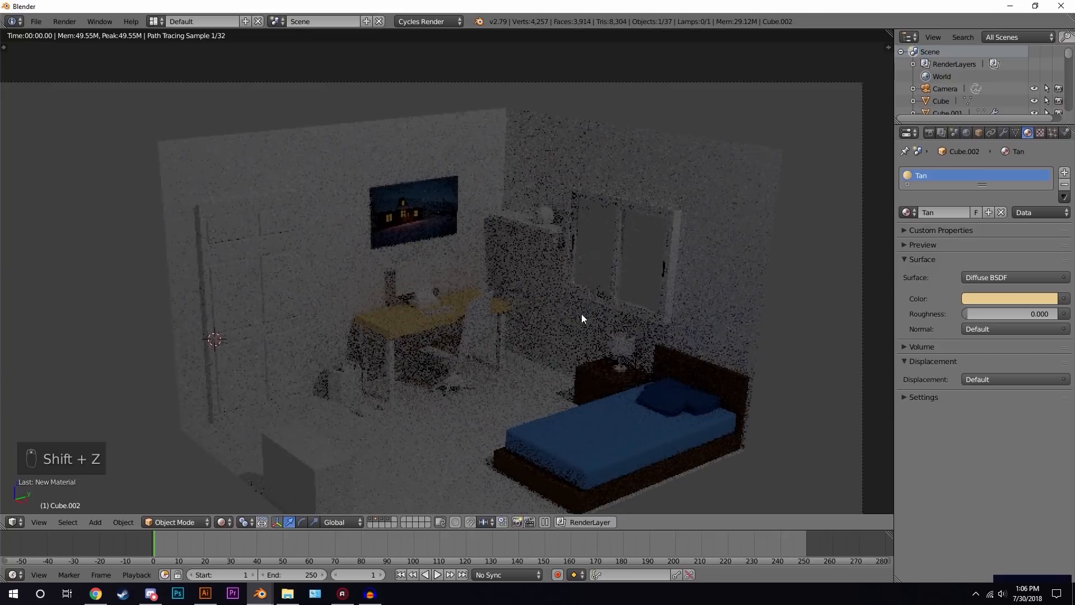
- Darken the Tan colour to a wood brown (R 0.319, G 0.209, B 0.071) and return to solid shading
{"action": "left_click", "coordinate": [996, 298]}
{"action": "left_click", "coordinate": [1049, 159]}
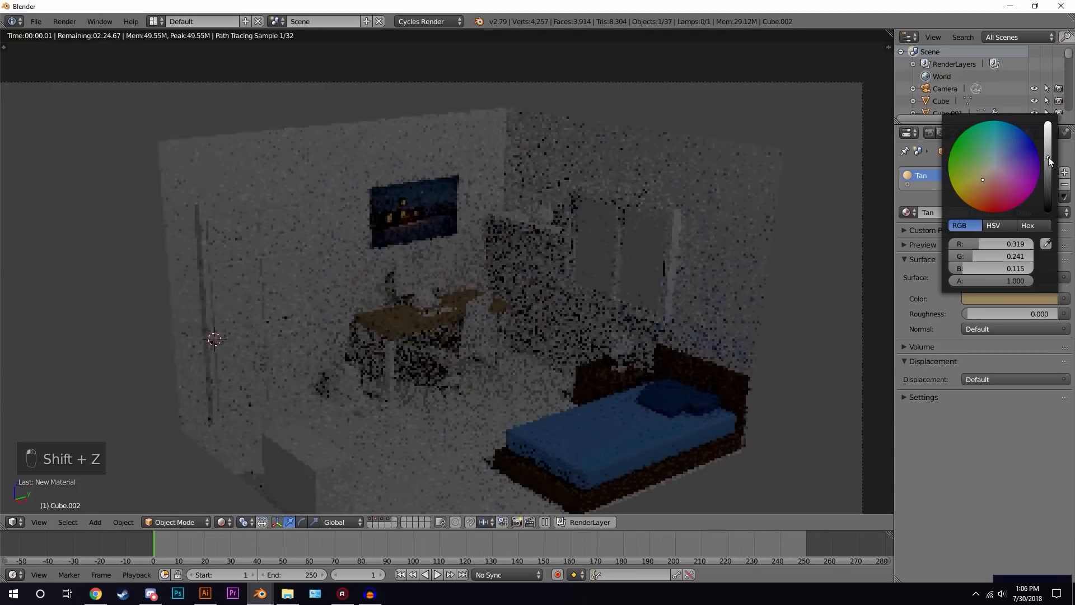
{"action": "left_click", "coordinate": [984, 183]}
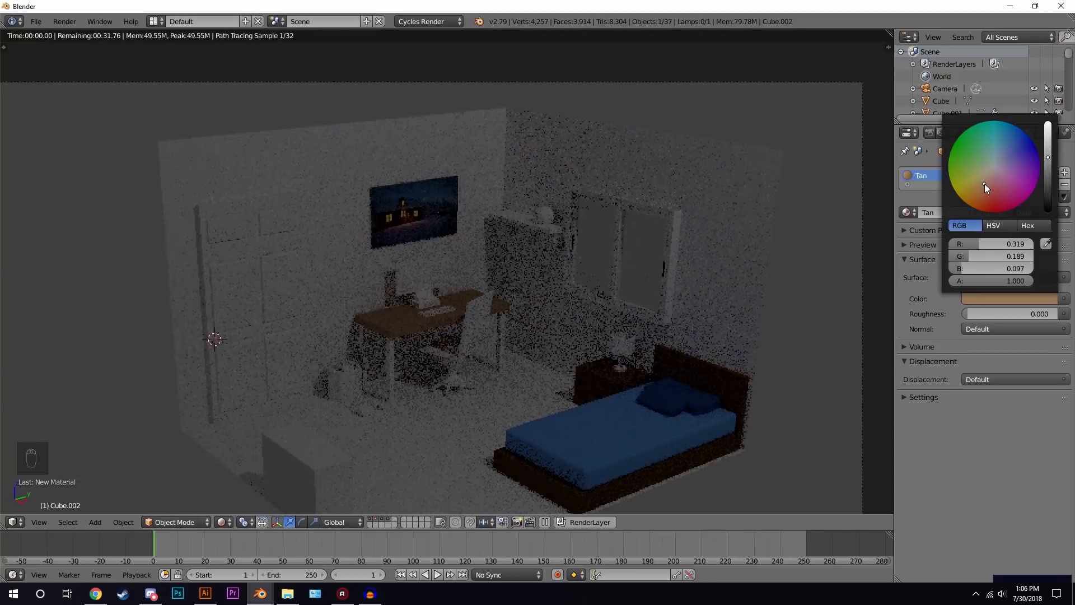
{"action": "left_click", "coordinate": [988, 184]}
{"action": "left_click", "coordinate": [982, 186]}
{"action": "left_click", "coordinate": [979, 185]}
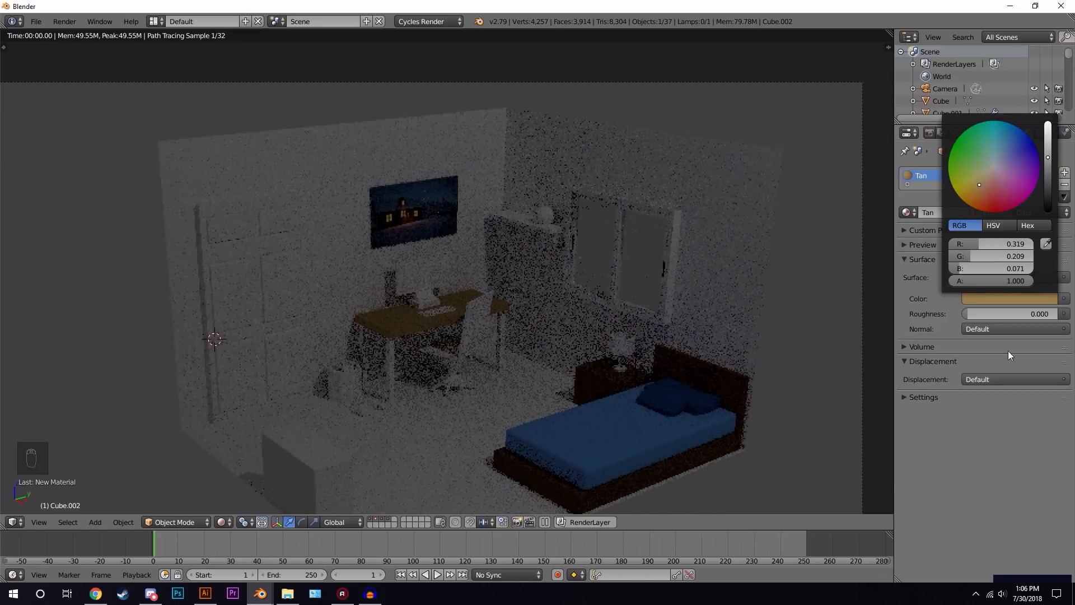
{"action": "key", "text": "z"}
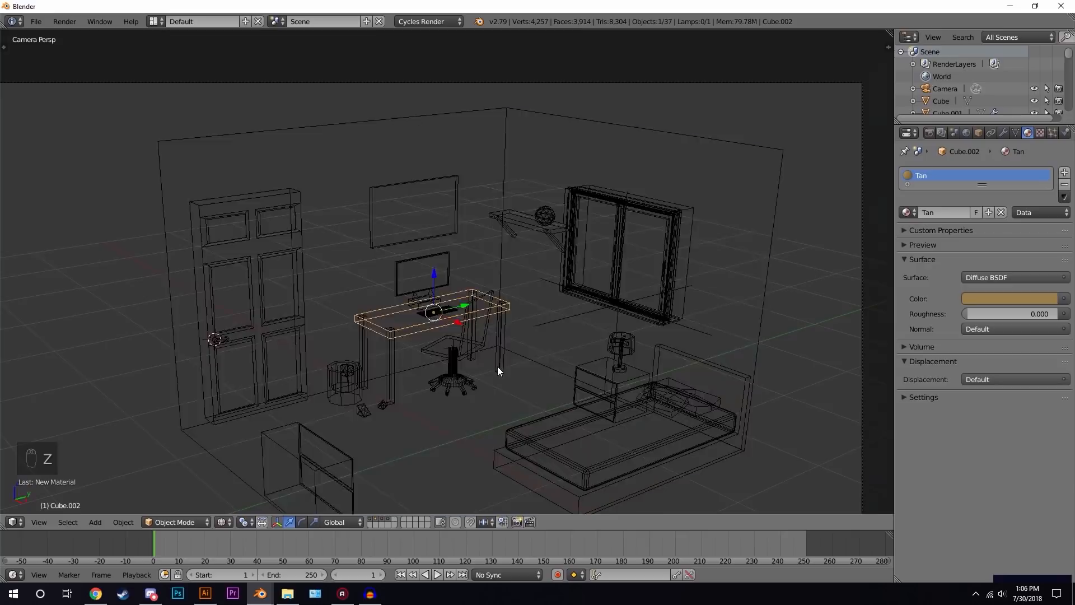
{"action": "key", "text": "z"}
{"action": "key", "text": "z"}
- Select the desk legs and rename their material Black
{"action": "right_click", "coordinate": [394, 355]}
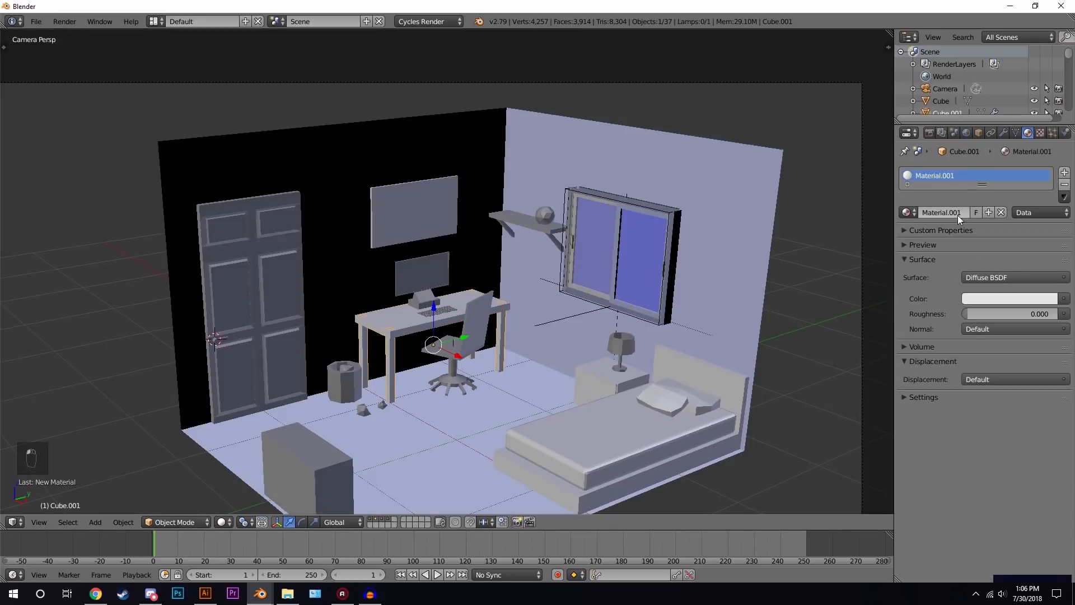
{"action": "type", "text": "Black"}
{"action": "key", "text": "Return"}
- Set the Black material's colour to black and check it in a rendered preview
{"action": "left_click", "coordinate": [1009, 297]}
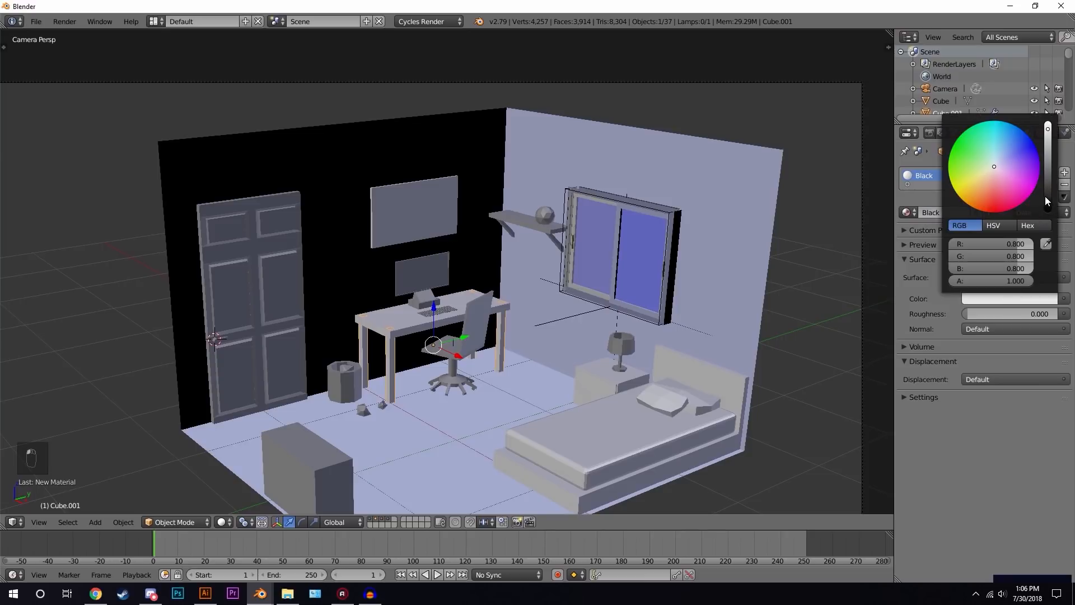
{"action": "left_click_drag", "start_coordinate": [1046, 197], "coordinate": [1048, 207]}
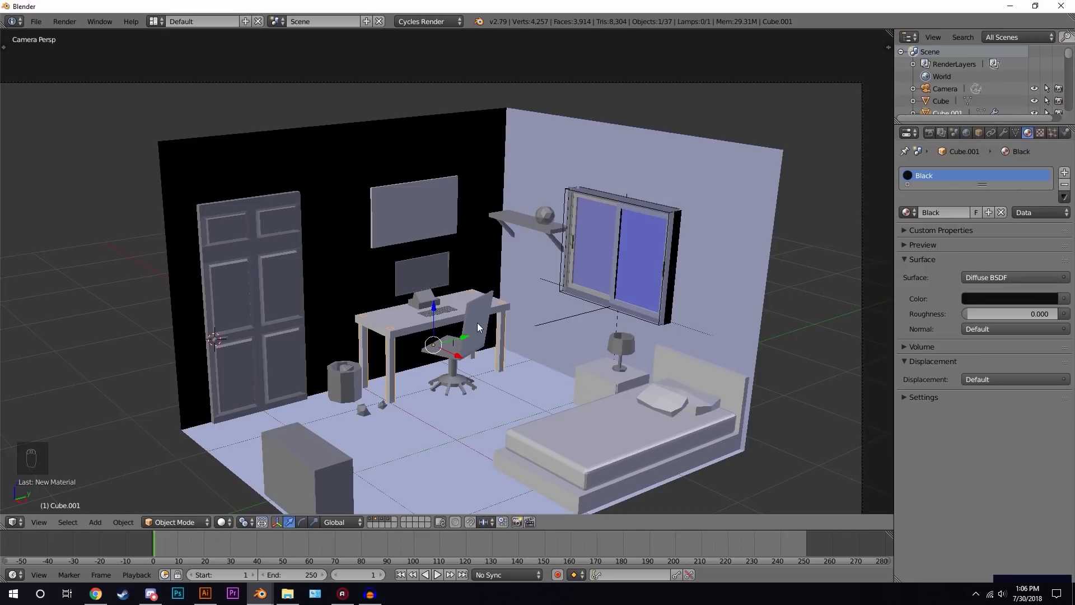
{"action": "key", "text": "shift+z"}
{"action": "key", "text": "z"}
{"action": "key", "text": "z"}
{"action": "key", "text": "z"}
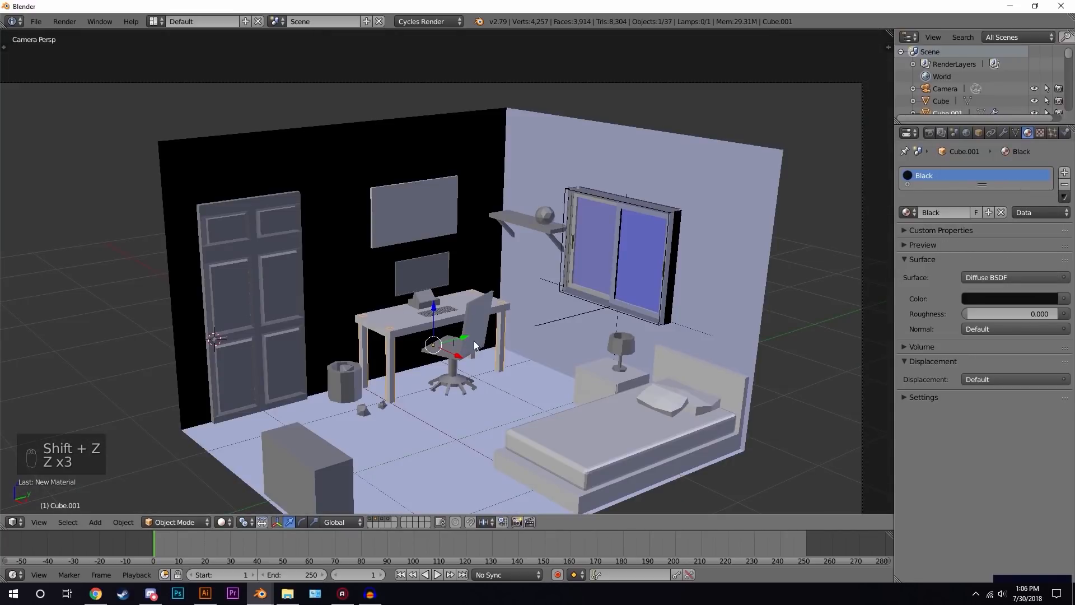
- Select the chair seat and assign it the Black material
{"action": "right_click", "coordinate": [473, 341]}
{"action": "scroll", "coordinate": [473, 340], "scroll_direction": "up", "scroll_amount": 3}
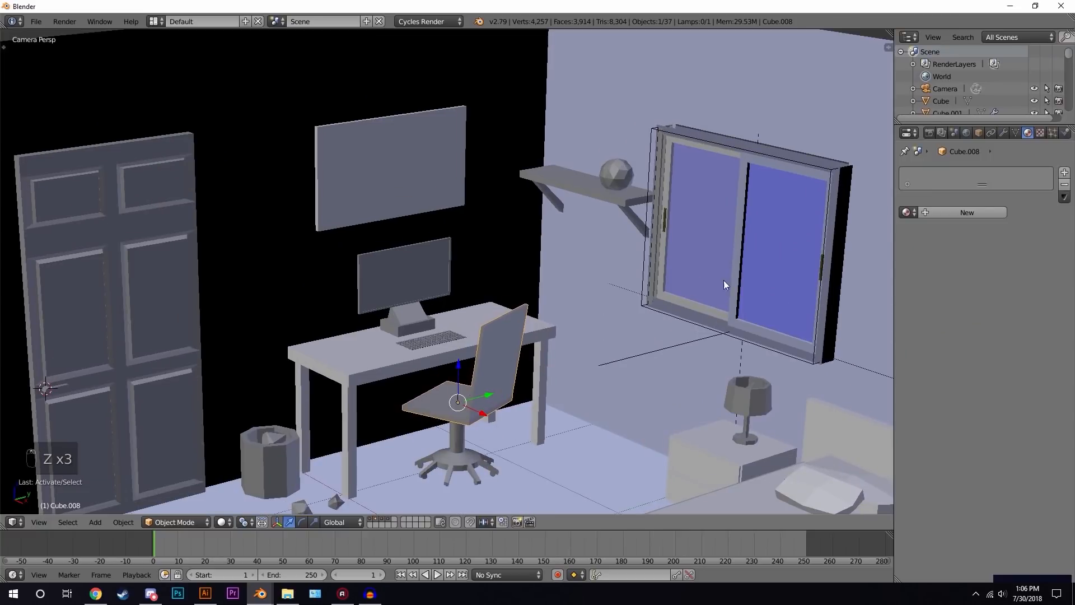
{"action": "left_click", "coordinate": [908, 212]}
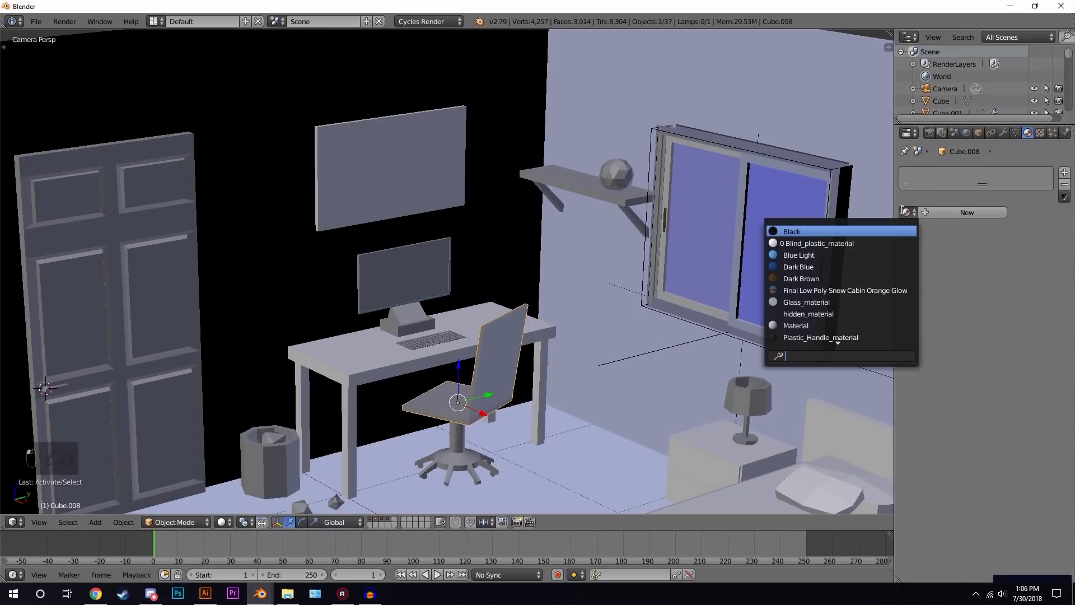
{"action": "left_click", "coordinate": [795, 231]}
- Select the chair's central column and assign it the Blind_plastic_material
{"action": "right_click", "coordinate": [454, 451]}
{"action": "left_click", "coordinate": [911, 212]}
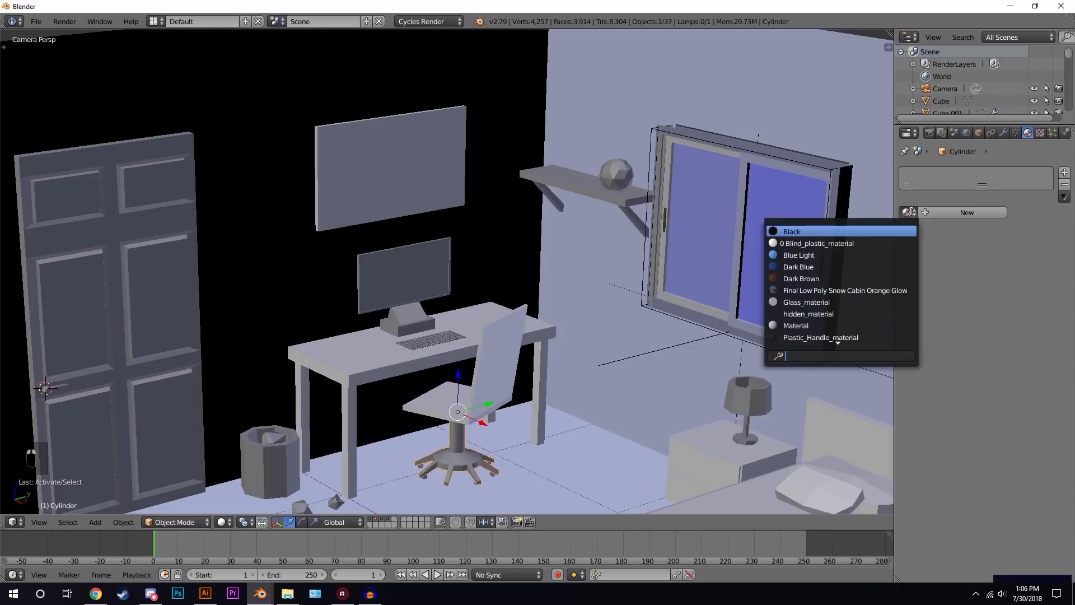
{"action": "left_click", "coordinate": [817, 243]}
- Select the chair's star base and assign it the Black material
{"action": "right_click", "coordinate": [495, 481]}
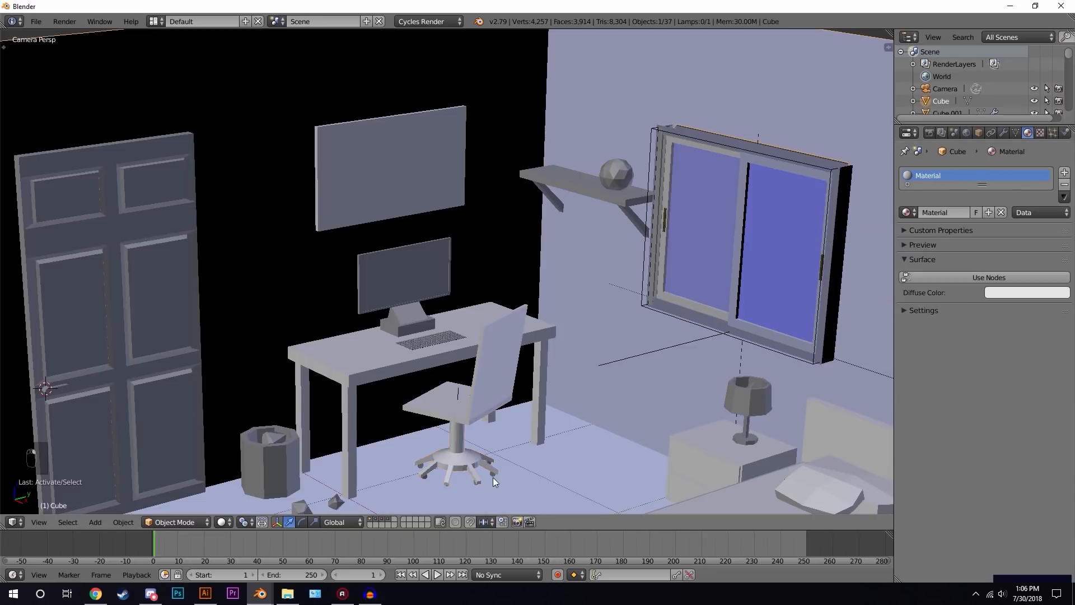
{"action": "right_click", "coordinate": [491, 475]}
{"action": "key", "text": "z"}
{"action": "right_click", "coordinate": [493, 474]}
{"action": "key", "text": "z"}
{"action": "left_click", "coordinate": [908, 212]}
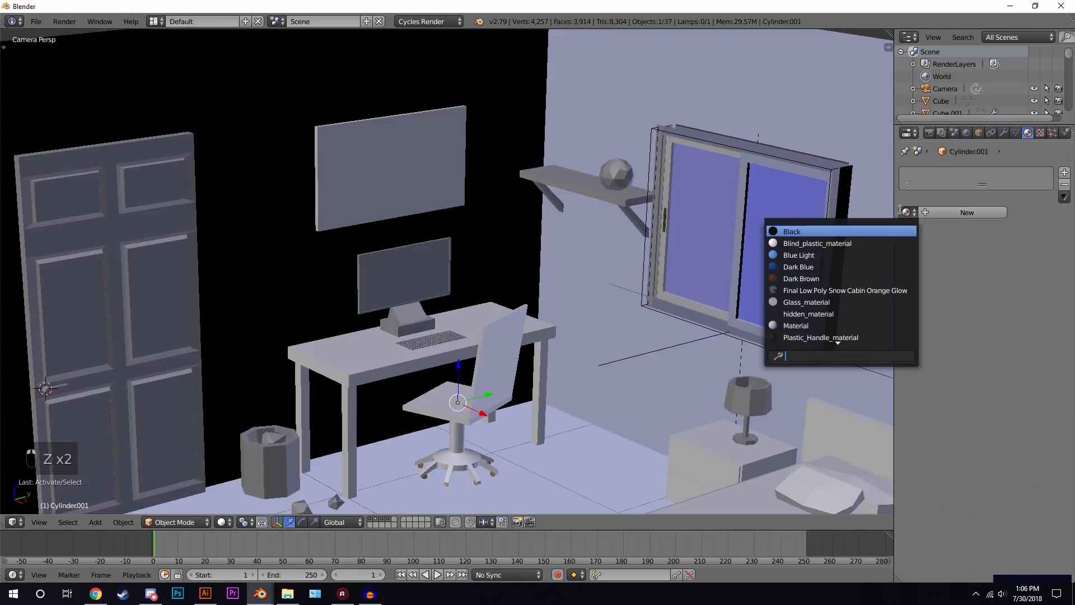
{"action": "left_click", "coordinate": [806, 231]}
- Preview the room in rendered shading and return to solid shading
{"action": "scroll", "coordinate": [524, 335], "scroll_direction": "down", "scroll_amount": 3}
{"action": "key", "text": "shift+z"}
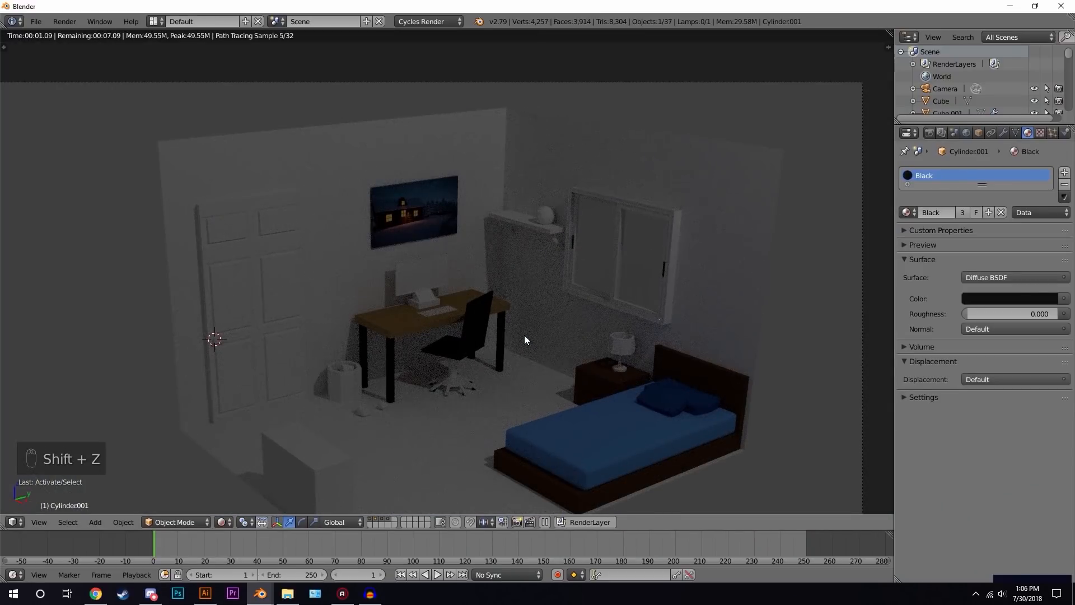
{"action": "key", "text": "z"}
{"action": "key", "text": "z"}
{"action": "key", "text": "z"}
- Select the wall shelf and assign it the Dark Brown material
{"action": "scroll", "coordinate": [473, 330], "scroll_direction": "up", "scroll_amount": 2}
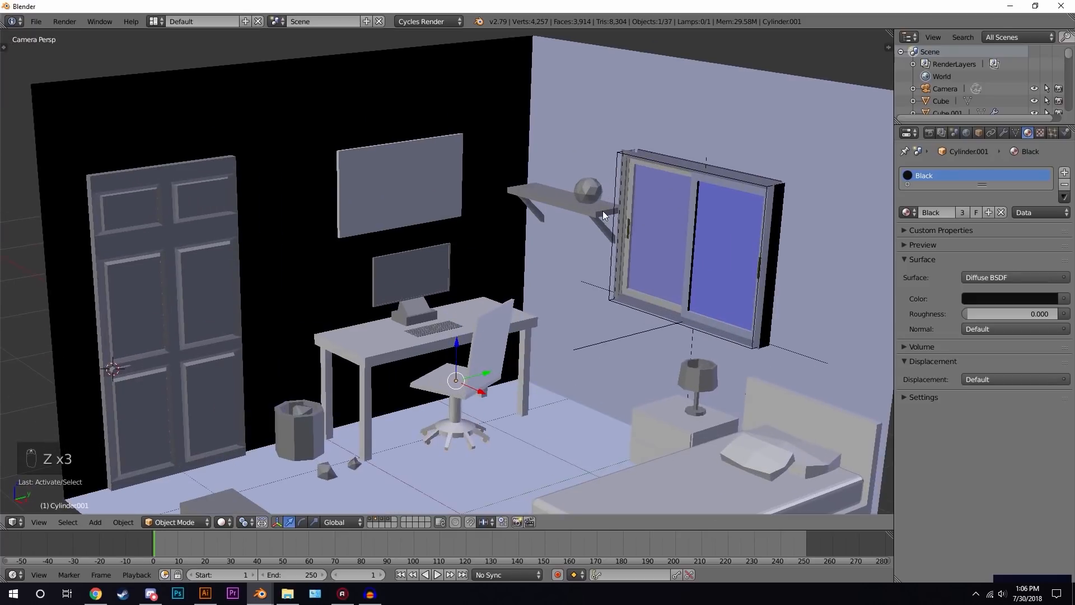
{"action": "right_click", "coordinate": [601, 209]}
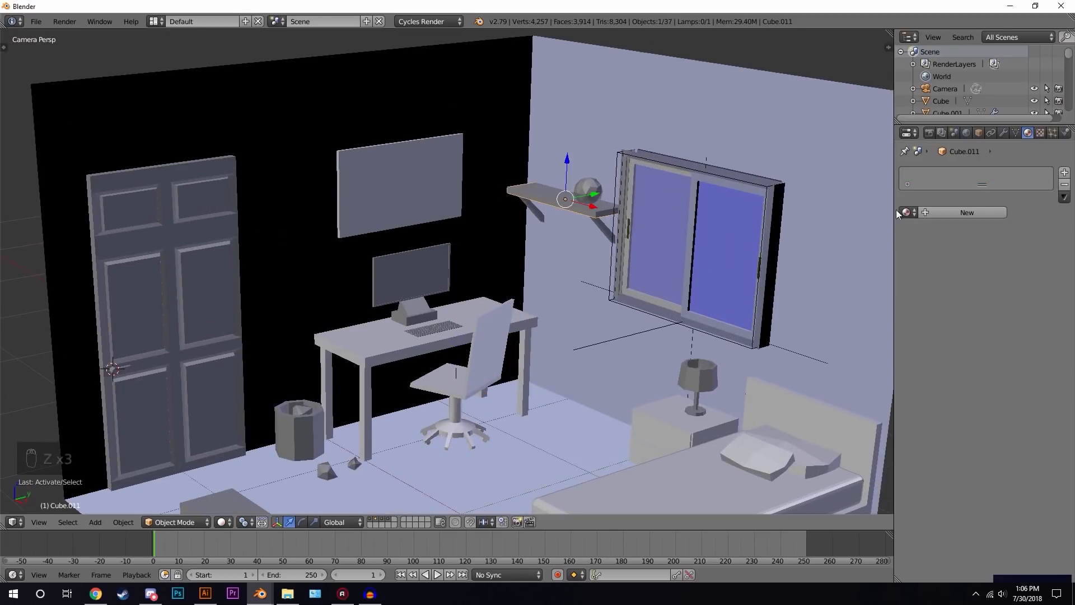
{"action": "left_click", "coordinate": [908, 212]}
{"action": "left_click", "coordinate": [817, 278]}
- Select the shelf's left bracket and assign it the Dark Brown material
{"action": "right_click", "coordinate": [605, 227]}
{"action": "right_click", "coordinate": [528, 205]}
{"action": "left_click", "coordinate": [907, 212]}
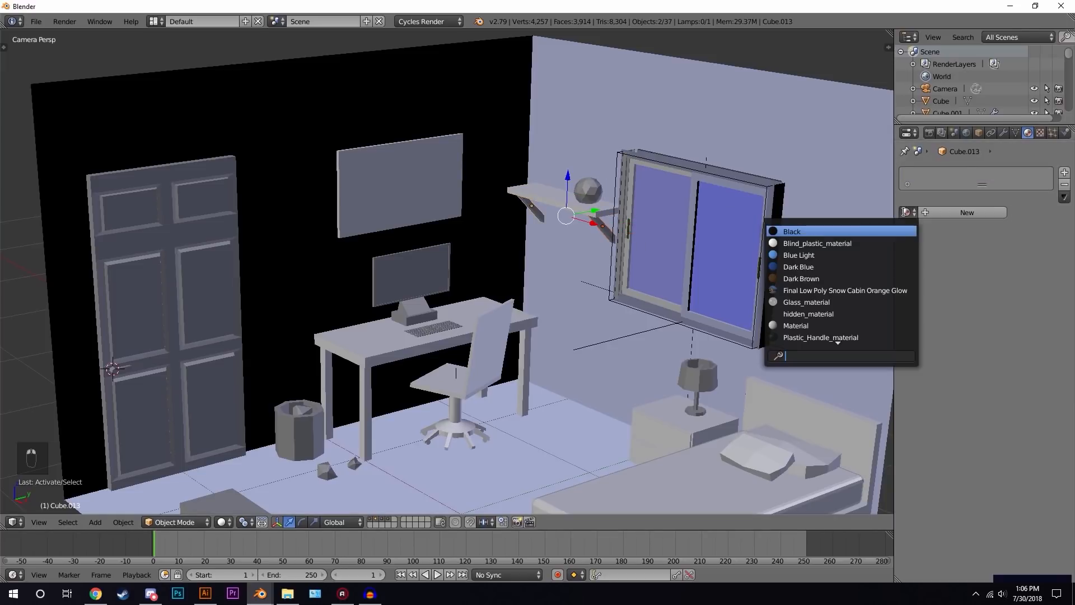
{"action": "left_click", "coordinate": [823, 279]}
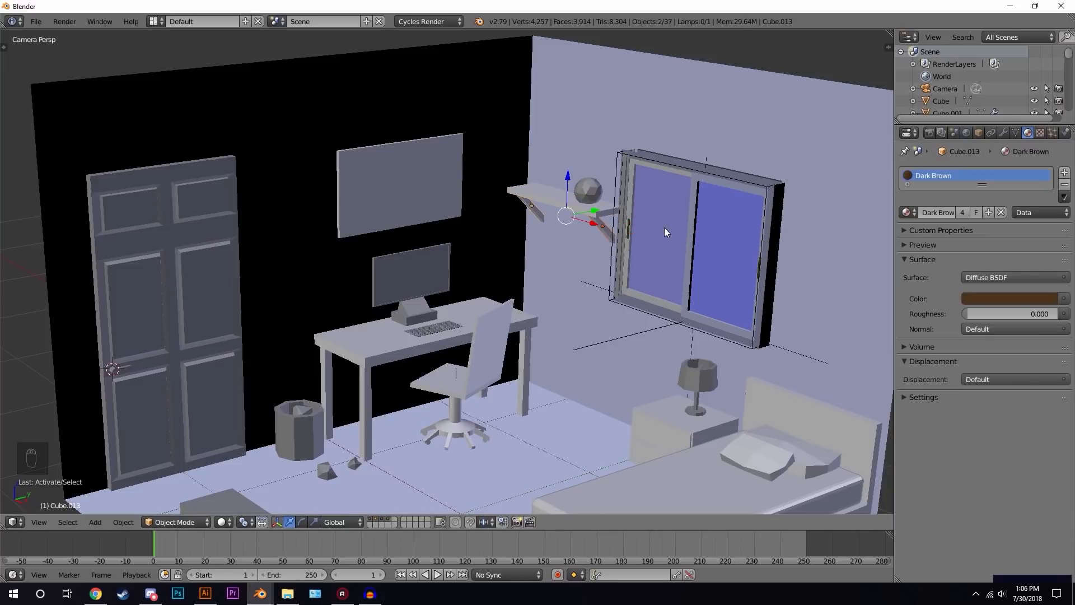
- Preview the room in rendered shading and return to solid shading
{"action": "scroll", "coordinate": [567, 280], "scroll_direction": "down", "scroll_amount": 3}
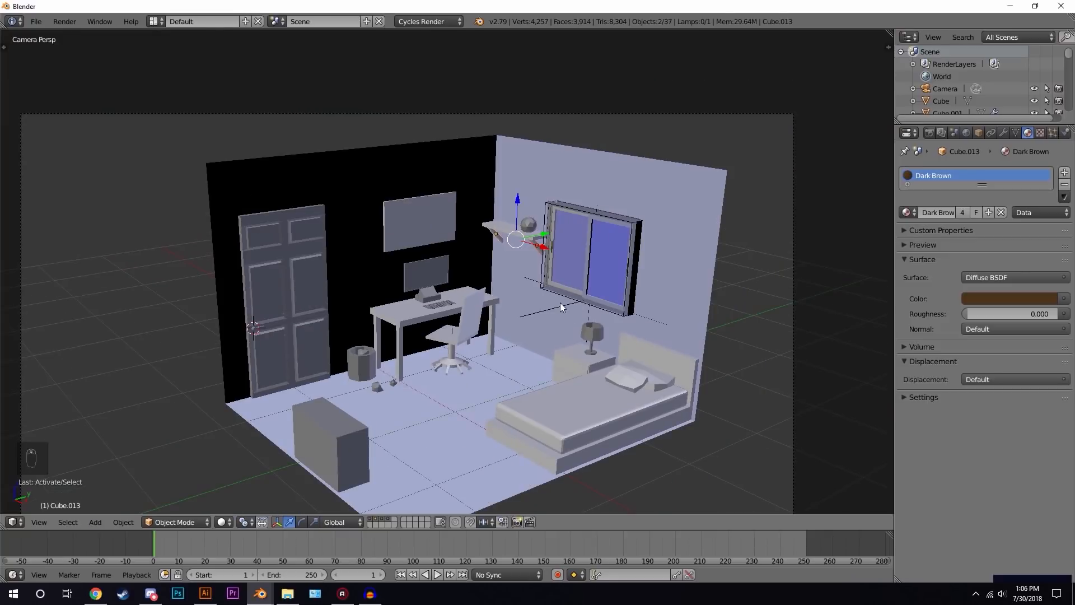
{"action": "key", "text": "shift+z"}
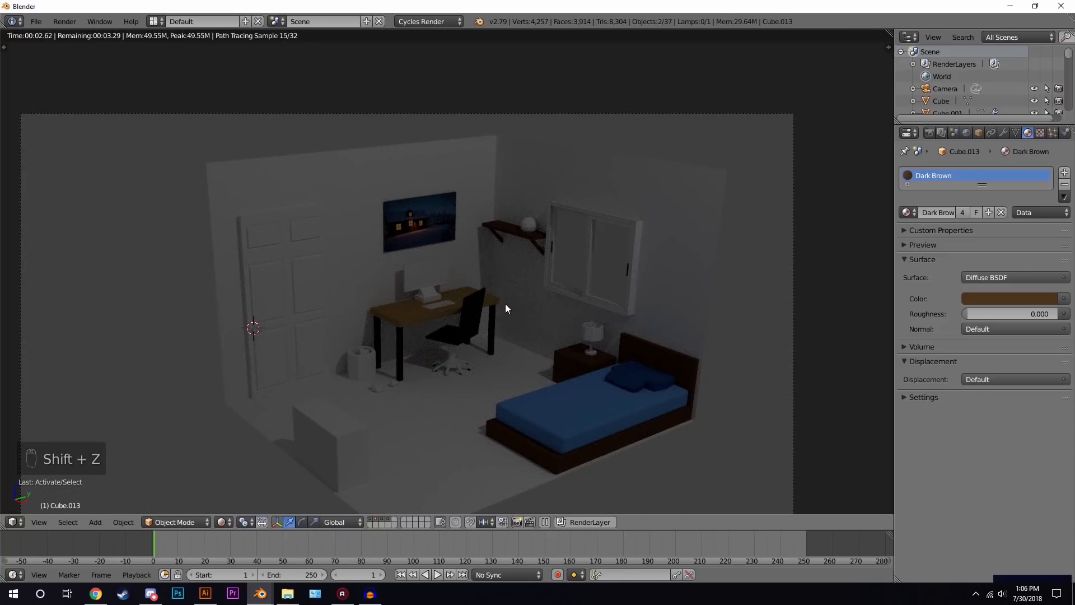
{"action": "key", "text": "z"}
{"action": "key", "text": "z"}
{"action": "key", "text": "z"}
- Select the cabinet at the front of the room and give it a single-user copy of Dark Brown renamed Medium Brown
{"action": "right_click", "coordinate": [337, 430]}
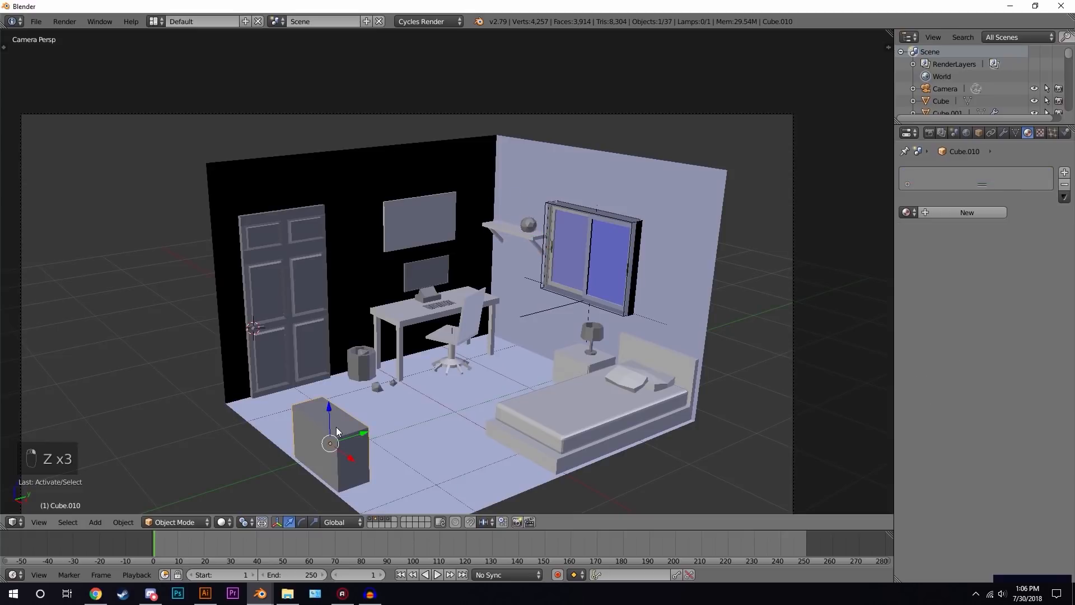
{"action": "left_click", "coordinate": [907, 212]}
{"action": "left_click", "coordinate": [819, 272]}
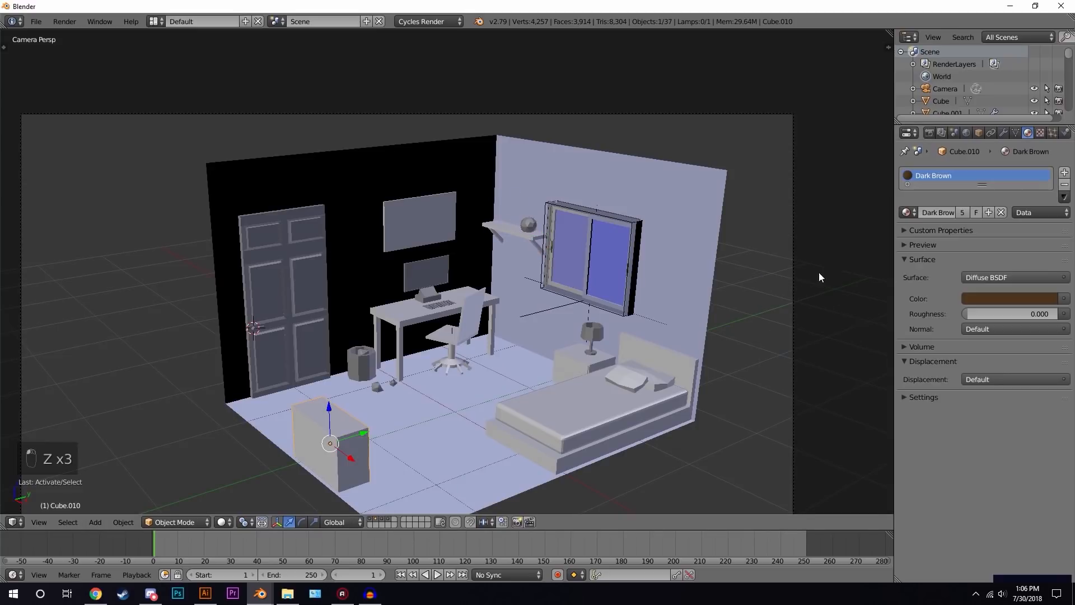
{"action": "left_click", "coordinate": [962, 212]}
{"action": "double_click", "coordinate": [956, 213]}
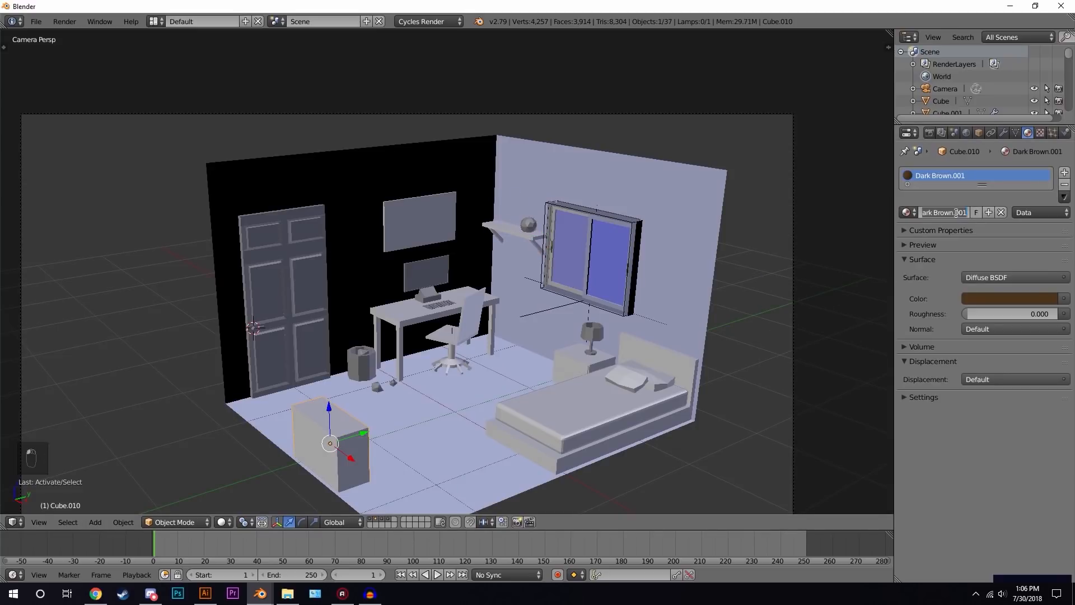
{"action": "type", "text": "Med"}
{"action": "key", "text": "Return"}
{"action": "left_click", "coordinate": [1018, 313]}
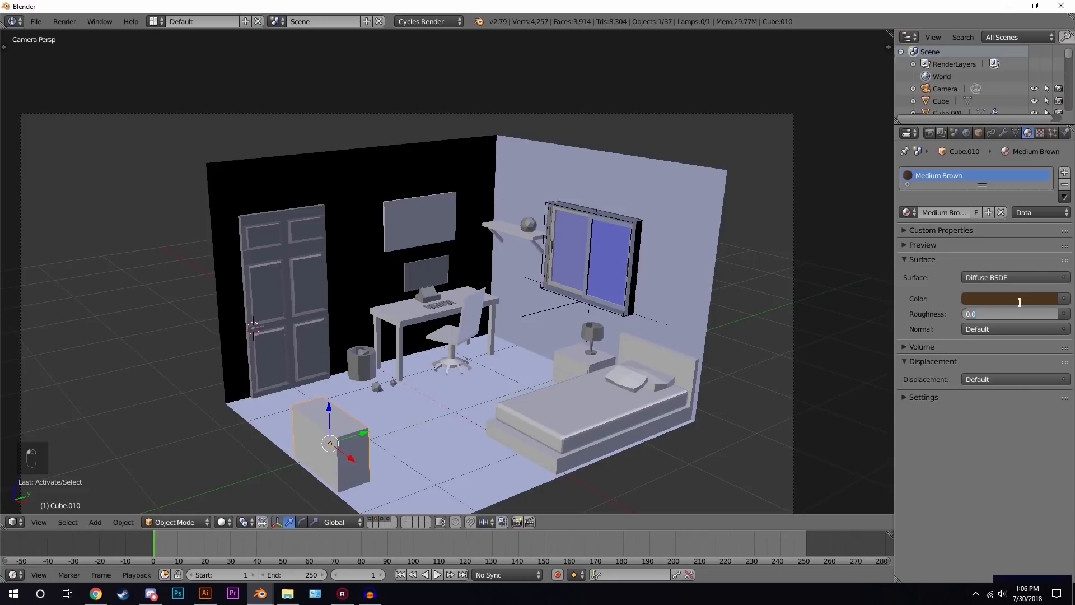
- Lighten the Medium Brown colour while checking it in rendered shading, then return to solid shading
{"action": "left_click", "coordinate": [1025, 299]}
{"action": "left_click_drag", "start_coordinate": [1043, 188], "coordinate": [1048, 146]}
{"action": "key", "text": "shift+z"}
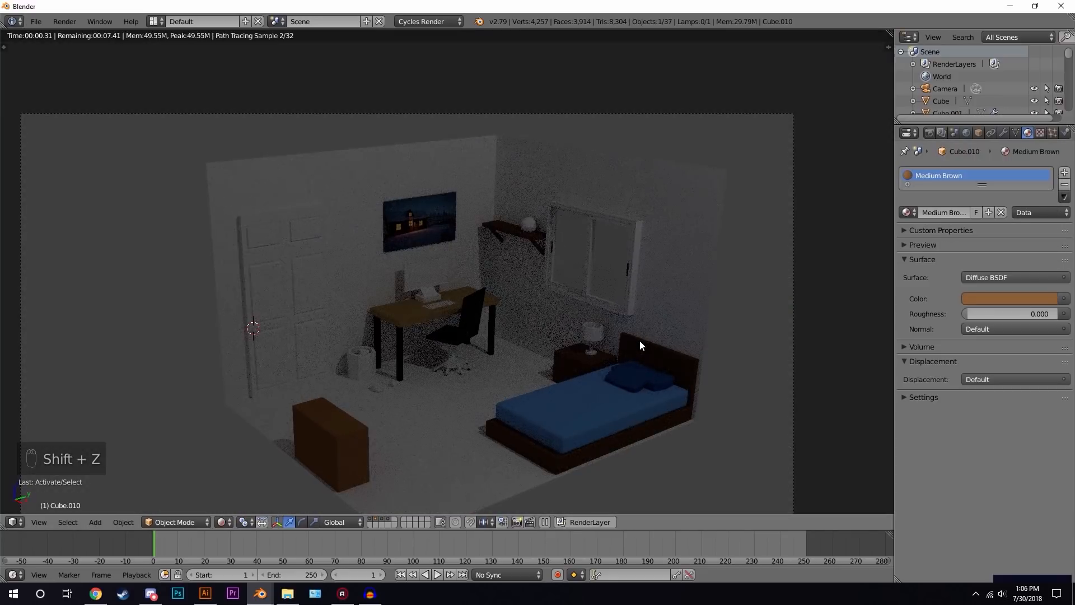
{"action": "left_click", "coordinate": [1020, 300]}
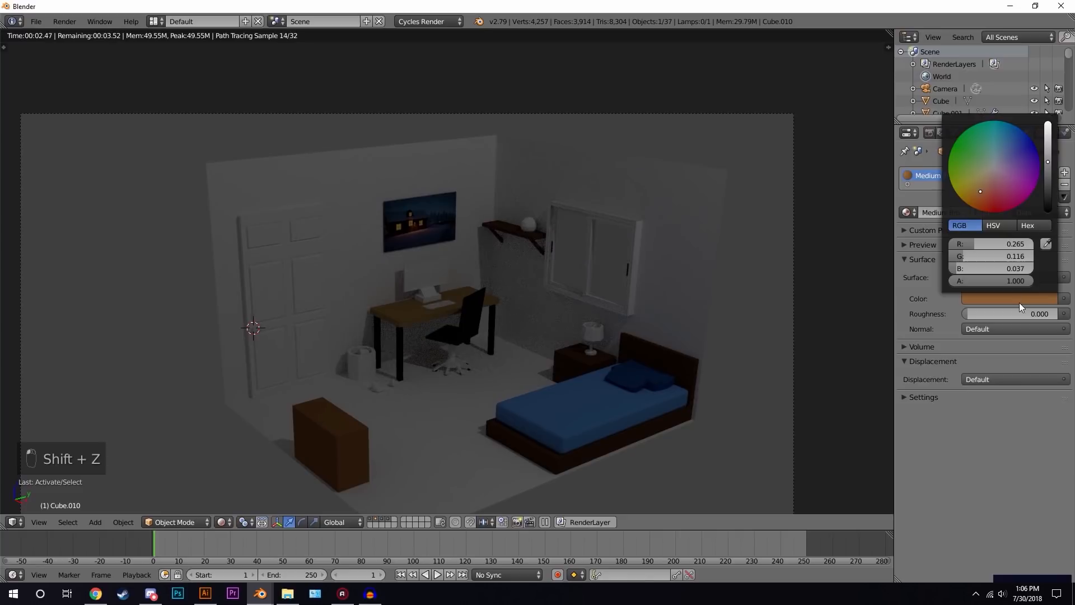
{"action": "left_click_drag", "start_coordinate": [1048, 162], "coordinate": [1048, 174]}
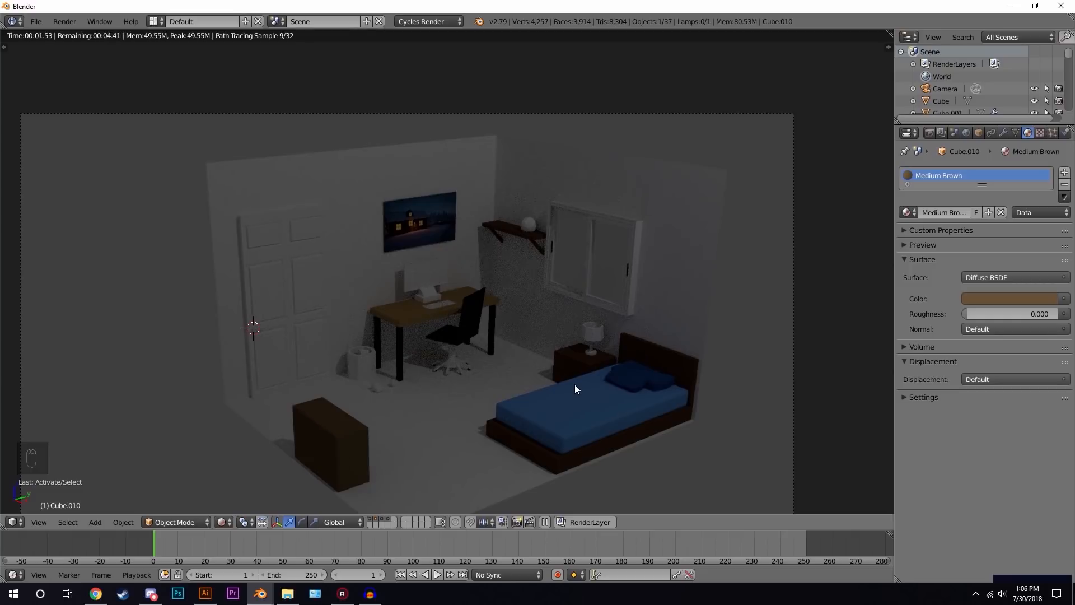
{"action": "key", "text": "z"}
{"action": "key", "text": "z"}
{"action": "key", "text": "z"}
- Select the lamp on the nightstand and give it a new material named White
{"action": "scroll", "coordinate": [613, 369], "scroll_direction": "up", "scroll_amount": 4}
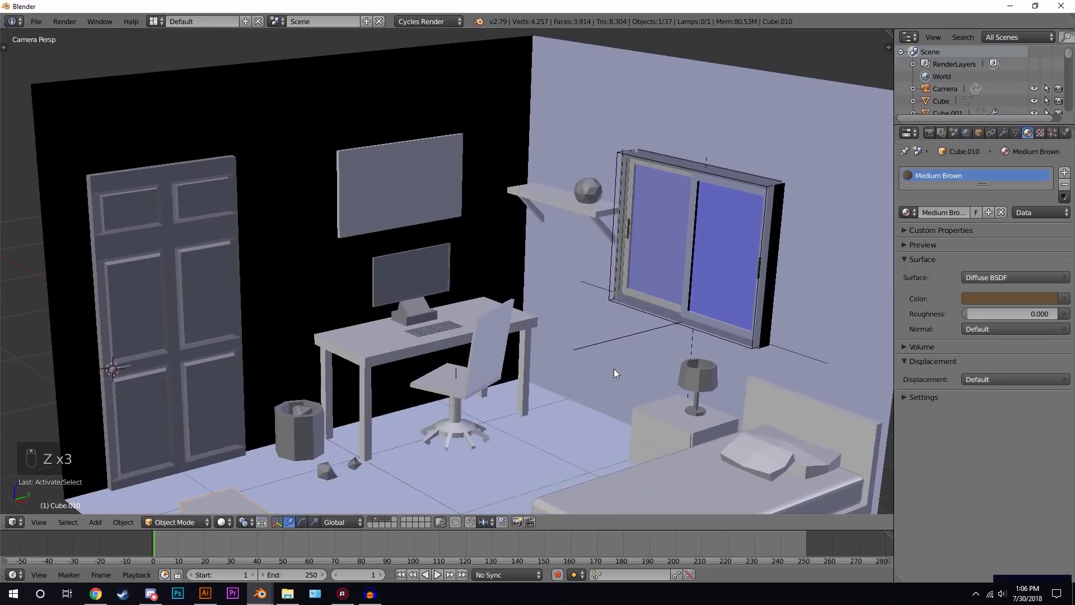
{"action": "middle_click_drag", "start_coordinate": [668, 374], "coordinate": [412, 337], "text": "shift"}
{"action": "scroll", "coordinate": [413, 338], "scroll_direction": "up", "scroll_amount": 3}
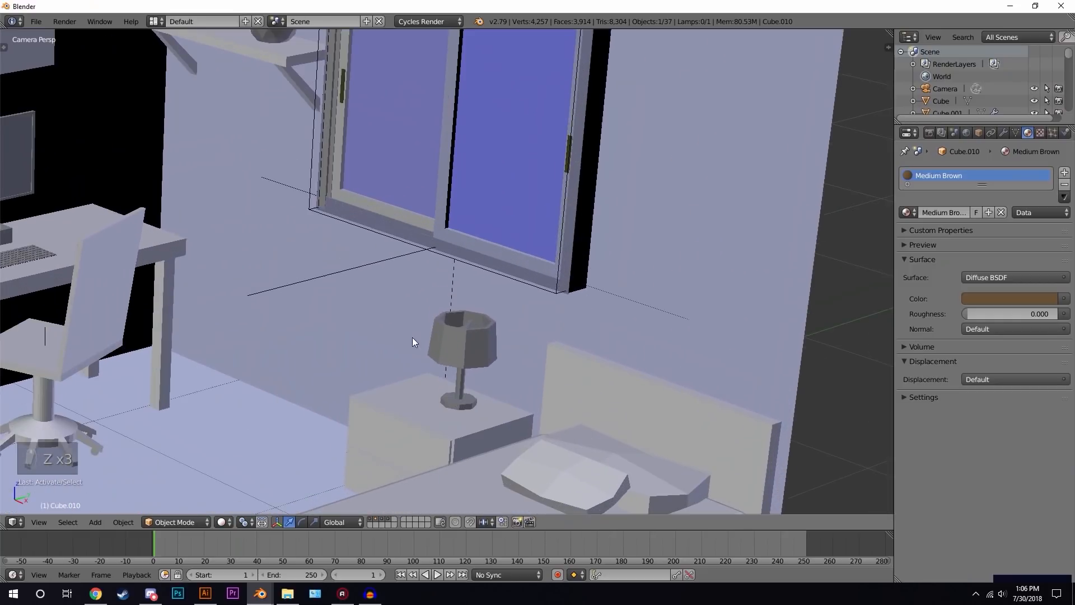
{"action": "right_click", "coordinate": [472, 356]}
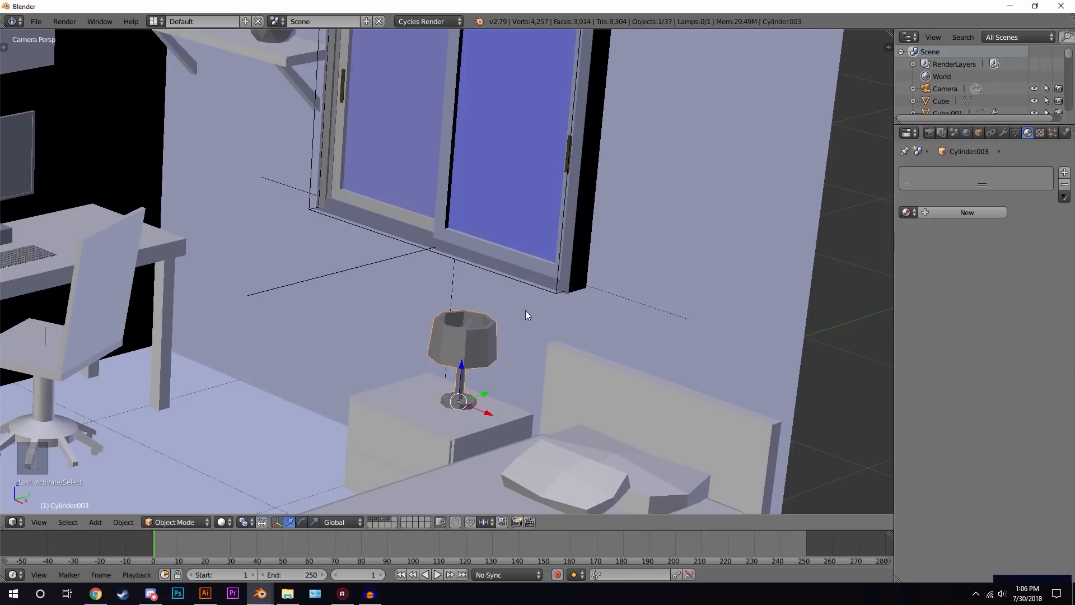
{"action": "scroll", "coordinate": [526, 310], "scroll_direction": "up", "scroll_amount": 2}
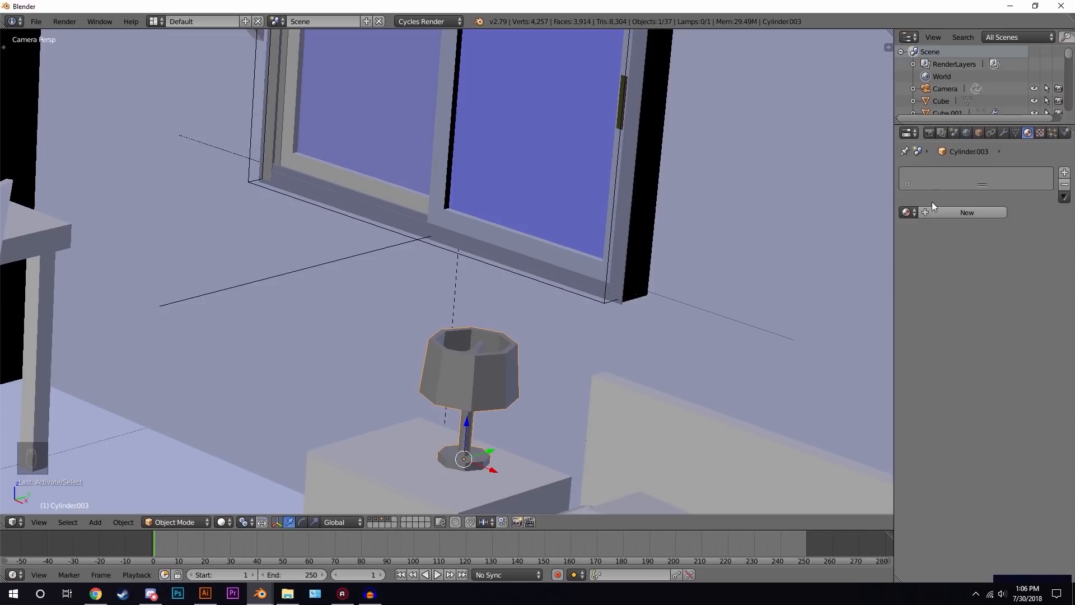
{"action": "left_click", "coordinate": [960, 213]}
{"action": "double_click", "coordinate": [958, 214]}
{"action": "type", "text": "White"}
{"action": "key", "text": "Return"}
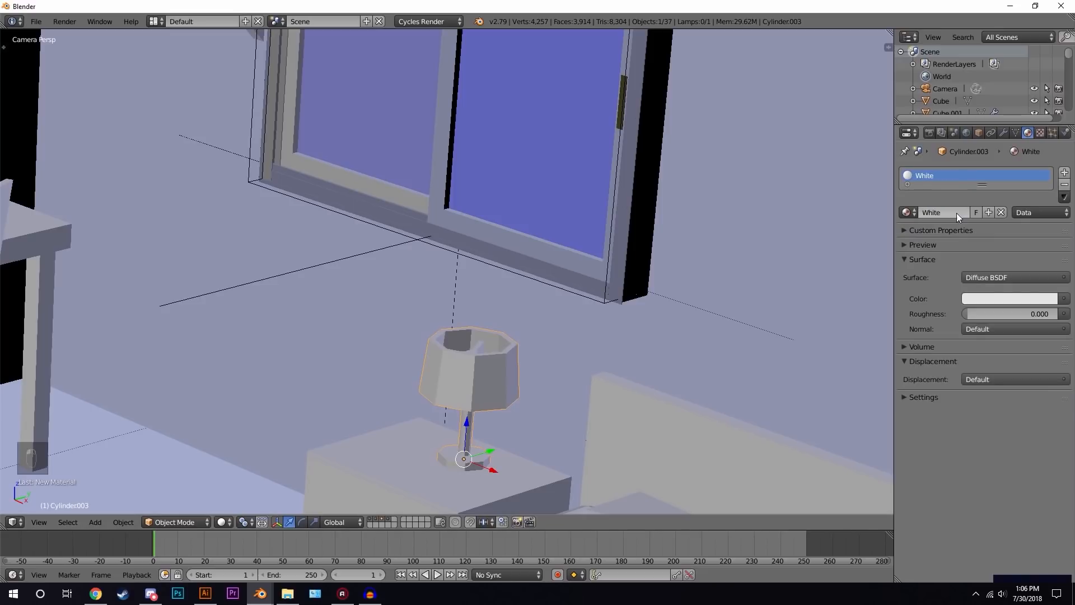
- Add a second material slot to the lamp and load the Tan material into it
{"action": "left_click", "coordinate": [1065, 173]}
{"action": "middle_click_drag", "start_coordinate": [31, 248], "coordinate": [134, 249]}
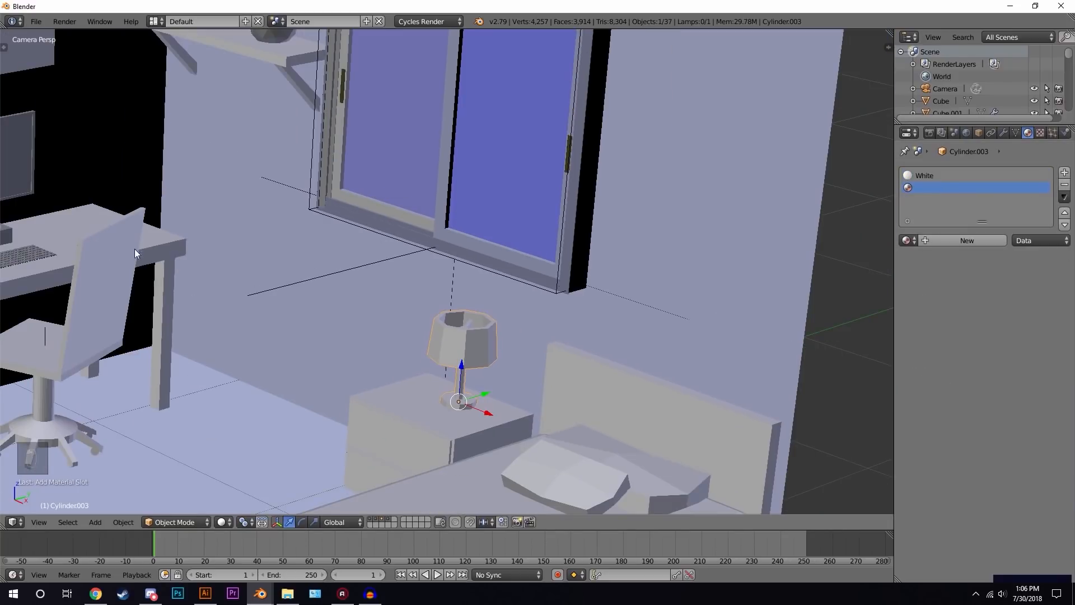
{"action": "left_click", "coordinate": [907, 240]}
{"action": "type", "text": "ta"}
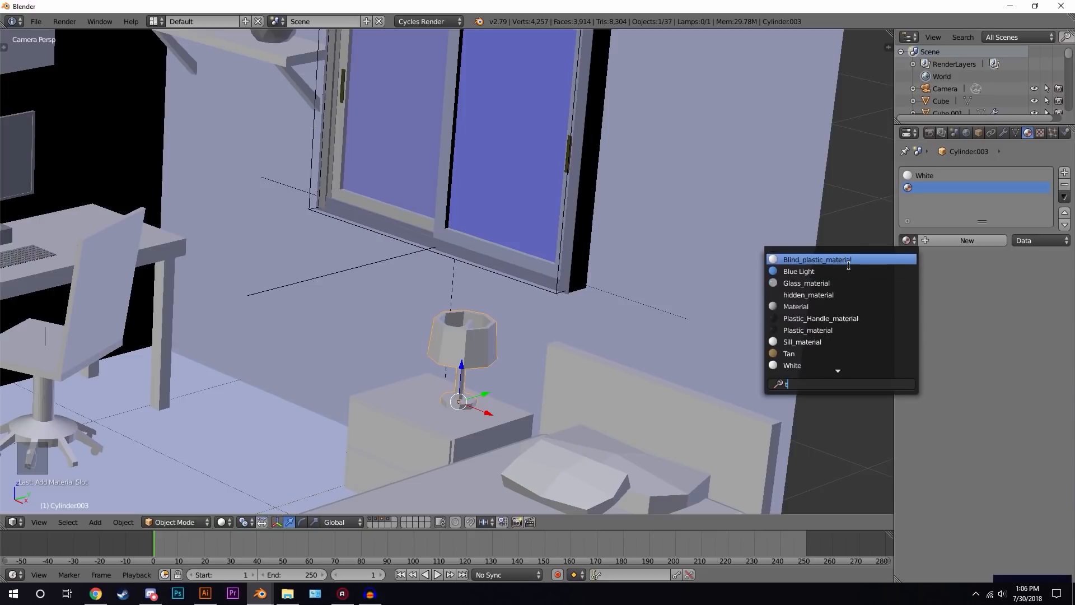
{"action": "left_click", "coordinate": [803, 259]}
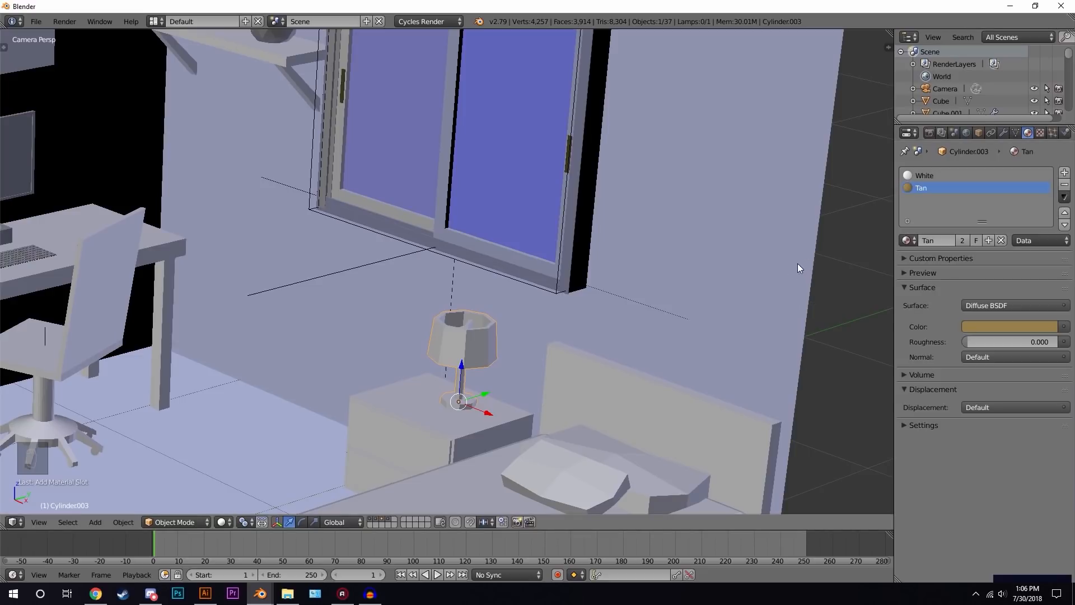
- In Edit Mode, select the lamp shade's linked faces and assign them the Tan material
{"action": "scroll", "coordinate": [605, 313], "scroll_direction": "up", "scroll_amount": 5}
{"action": "middle_click_drag", "start_coordinate": [539, 355], "coordinate": [527, 210], "text": "shift"}
{"action": "scroll", "coordinate": [528, 211], "scroll_direction": "up", "scroll_amount": 1}
{"action": "key", "text": "Tab"}
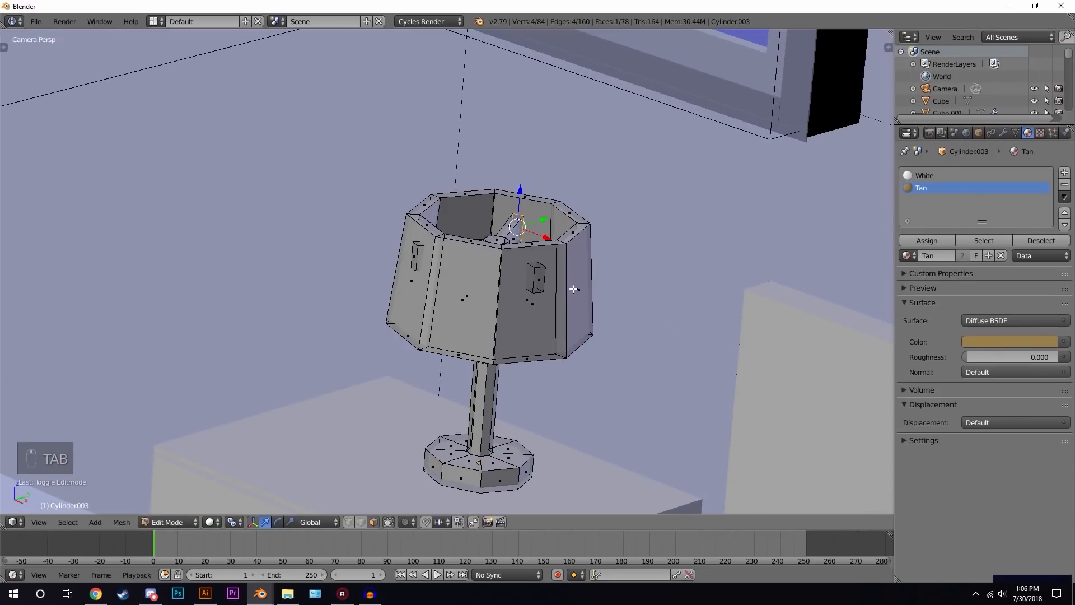
{"action": "right_click", "coordinate": [566, 323]}
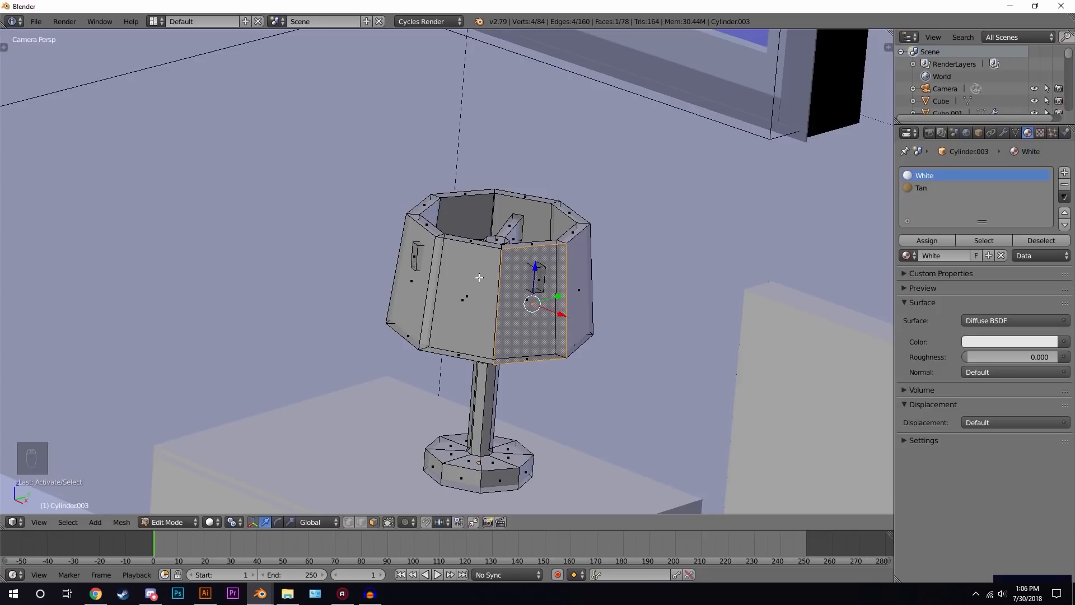
{"action": "key", "text": "ctrl+l"}
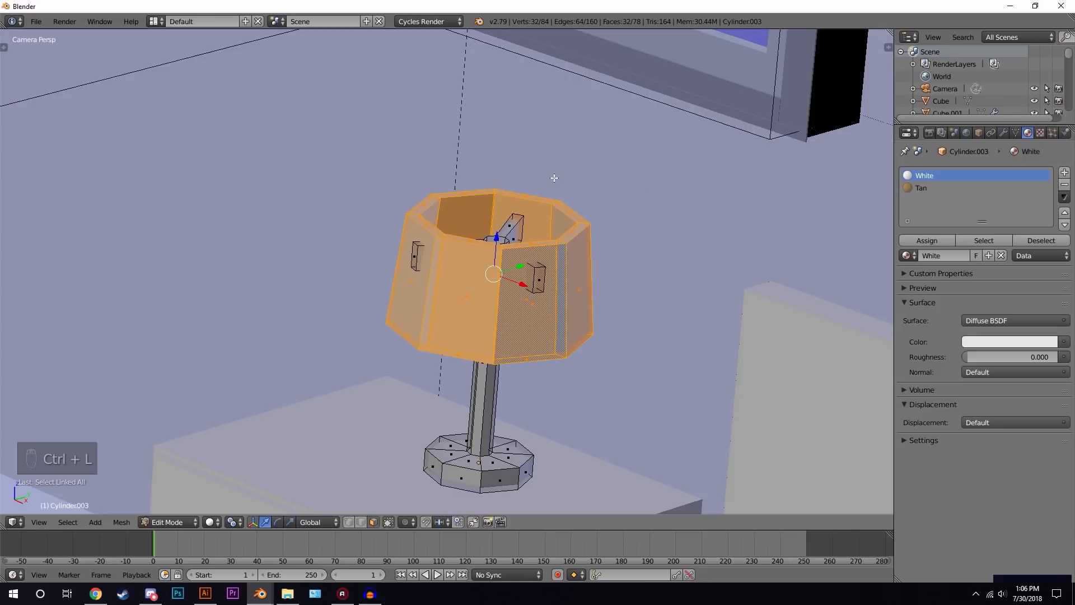
{"action": "left_click", "coordinate": [923, 186]}
{"action": "left_click", "coordinate": [934, 242]}
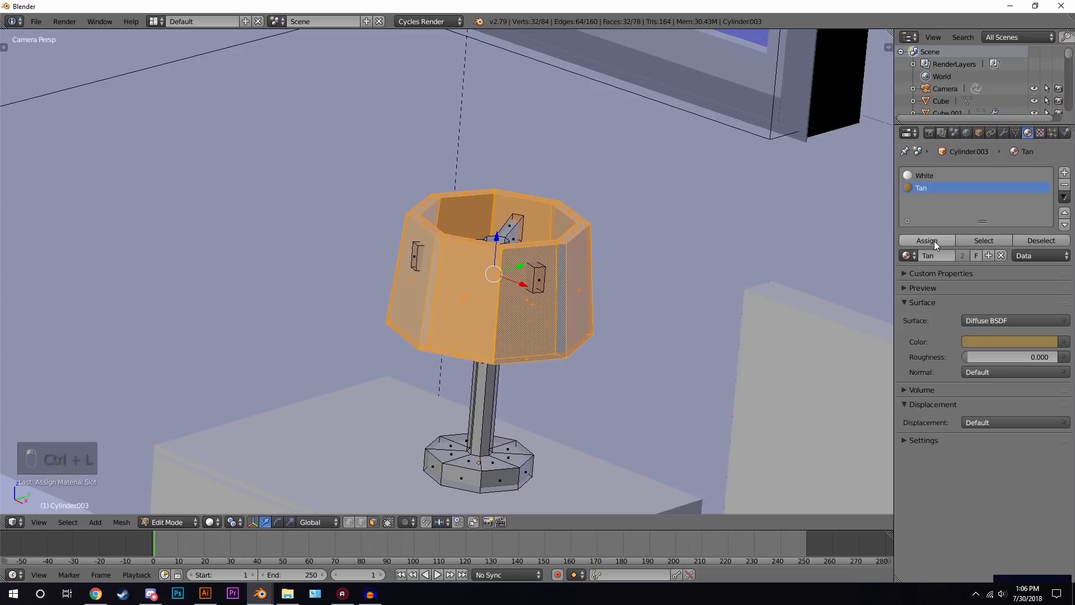
{"action": "key", "text": "Tab"}
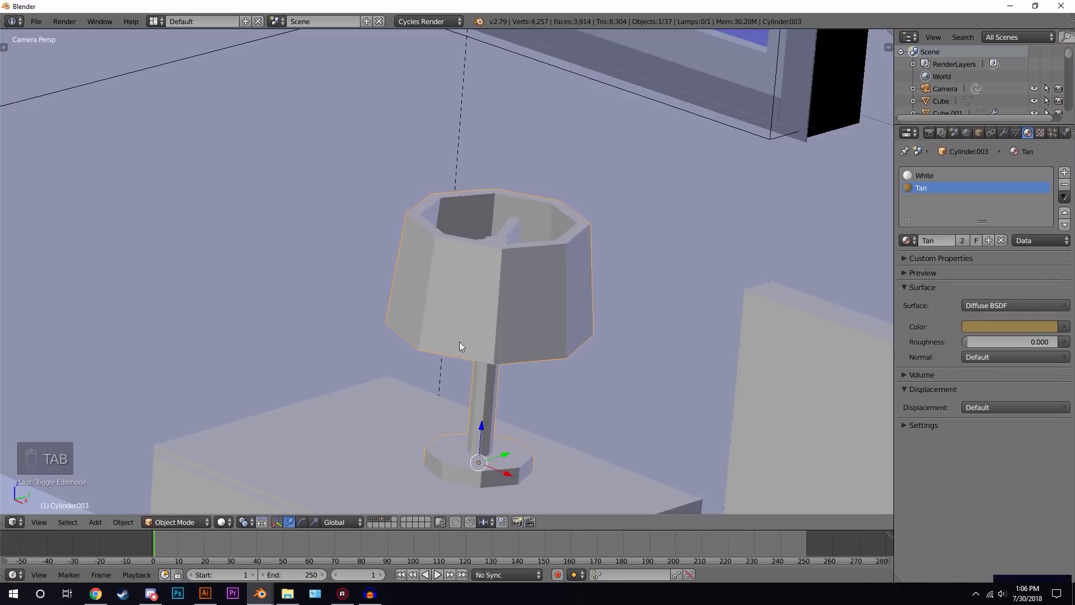
- Preview the lamp in rendered shading and return to solid shading
{"action": "key", "text": "shift+z"}
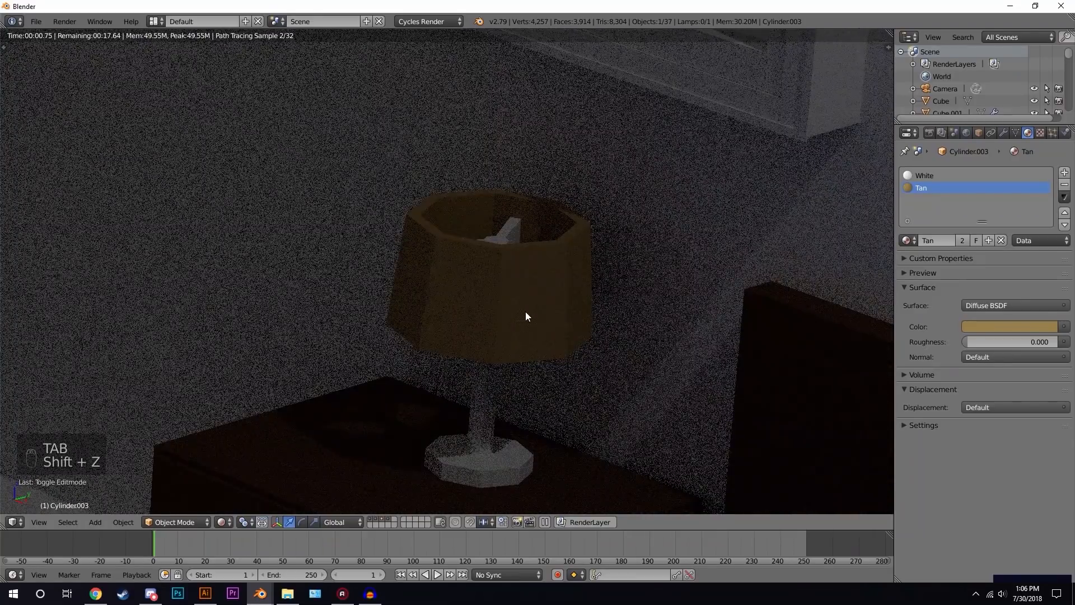
{"action": "key", "text": "z"}
{"action": "key", "text": "z"}
{"action": "key", "text": "z"}
{"action": "key", "text": "z"}
{"action": "scroll", "coordinate": [548, 288], "scroll_direction": "down", "scroll_amount": 8}
{"action": "key", "text": "z"}
{"action": "scroll", "coordinate": [504, 286], "scroll_direction": "down", "scroll_amount": 6}
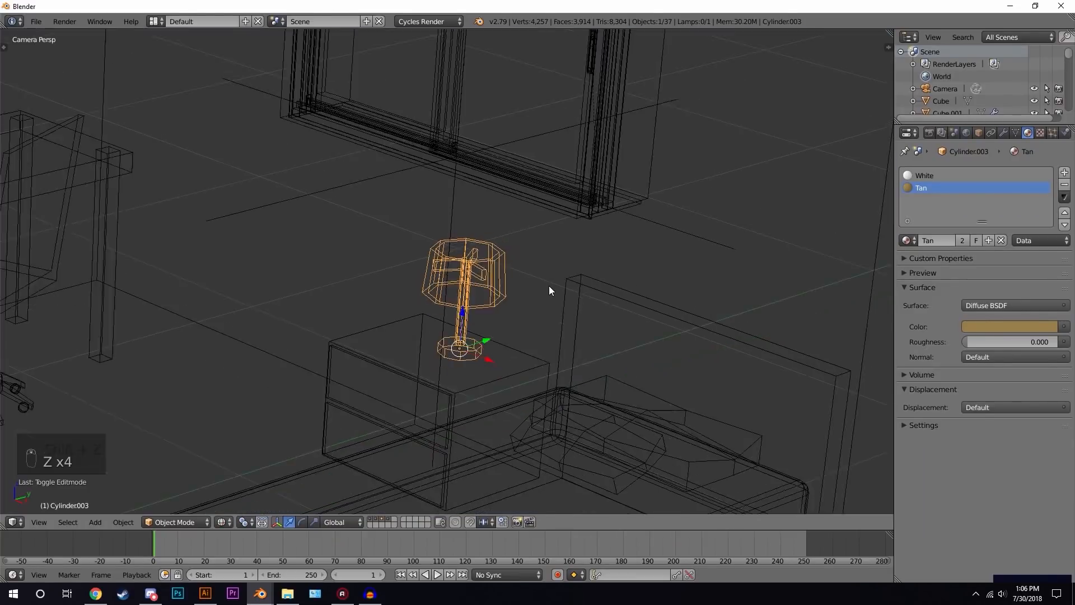
- Select the sphere on the wall shelf and assign it the White material
{"action": "middle_click_drag", "start_coordinate": [476, 245], "coordinate": [578, 280], "text": "shift"}
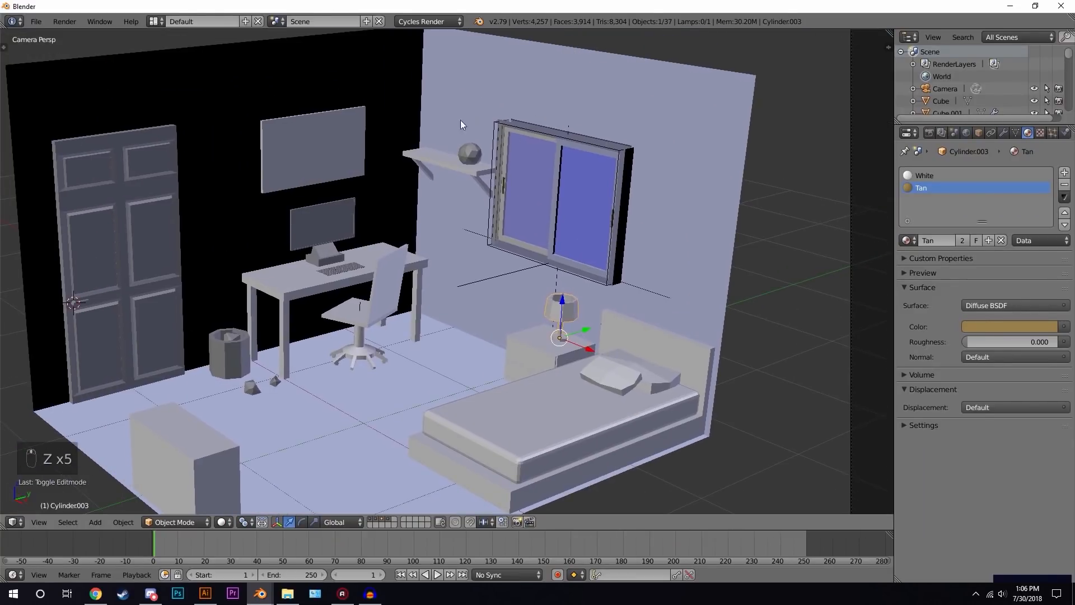
{"action": "right_click", "coordinate": [471, 157]}
{"action": "left_click", "coordinate": [906, 212]}
{"action": "type", "text": "w"}
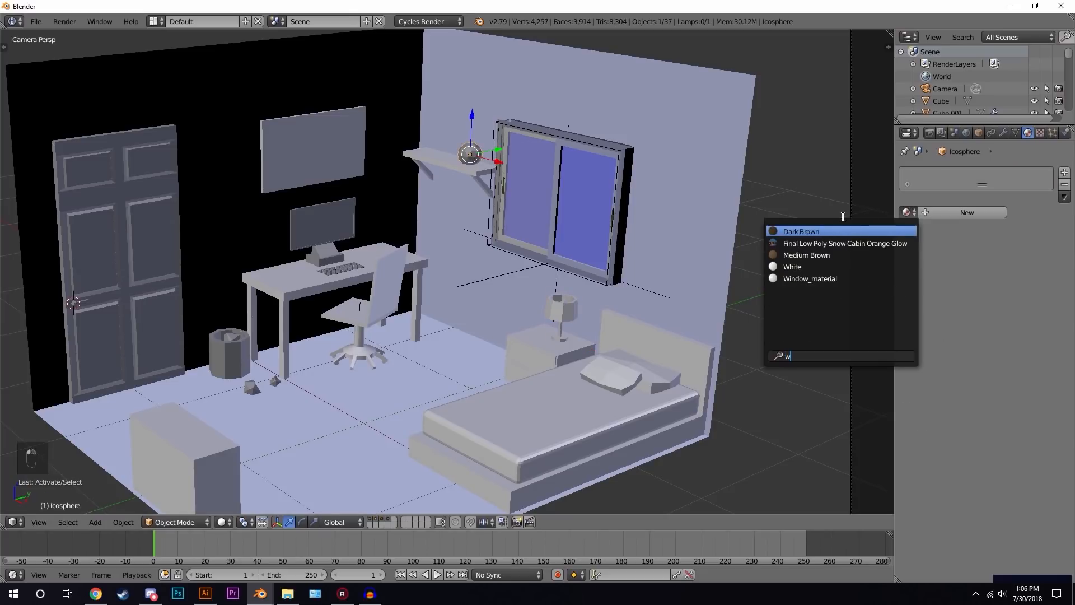
{"action": "left_click", "coordinate": [799, 266]}
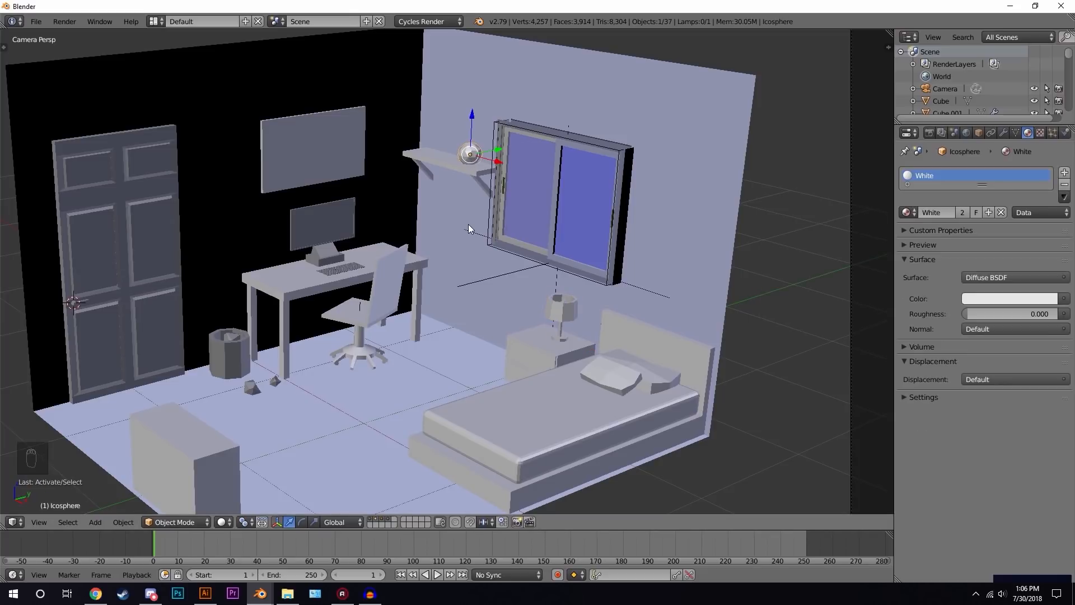
- Select the keyboard, create a new material named Grey and darken its colour to about 0.184 RGB
{"action": "scroll", "coordinate": [468, 224], "scroll_direction": "up", "scroll_amount": 2}
{"action": "middle_click_drag", "start_coordinate": [469, 224], "coordinate": [546, 246], "text": "shift"}
{"action": "scroll", "coordinate": [546, 246], "scroll_direction": "up", "scroll_amount": 3}
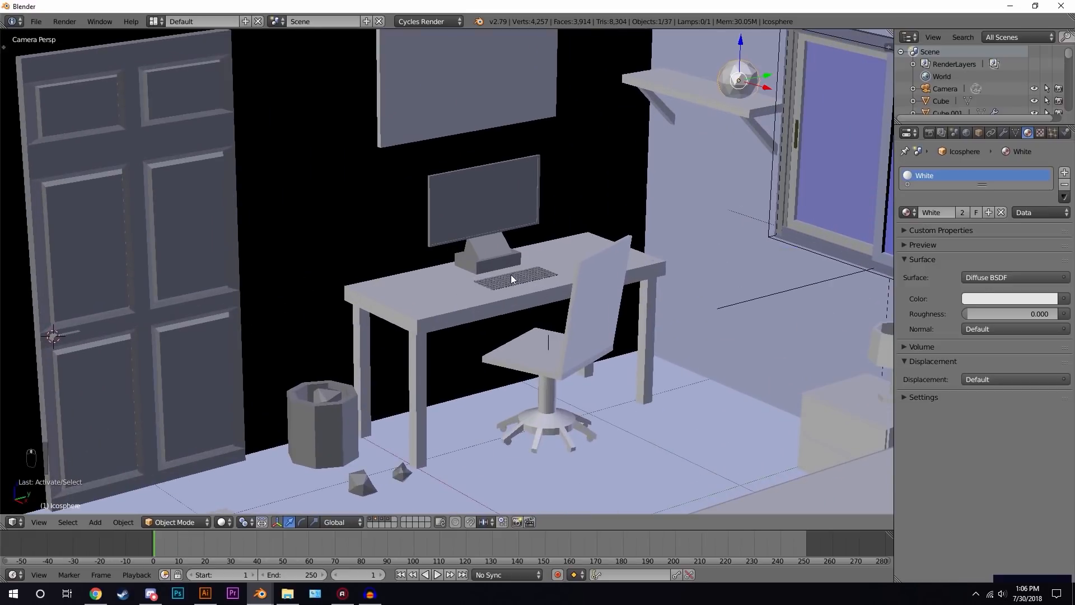
{"action": "right_click", "coordinate": [511, 275]}
{"action": "scroll", "coordinate": [512, 197], "scroll_direction": "up", "scroll_amount": 4}
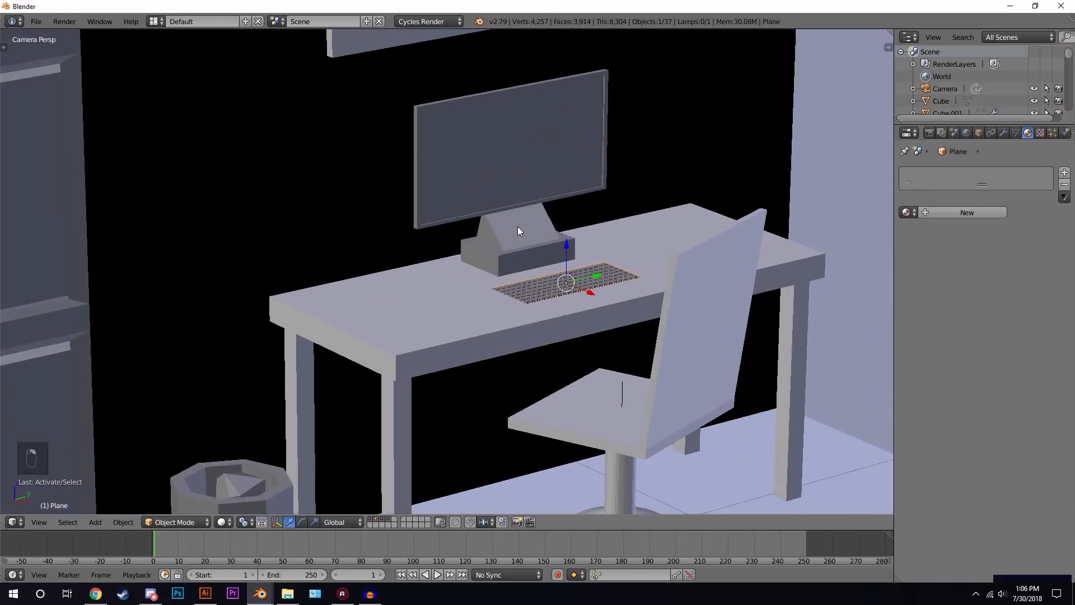
{"action": "right_click", "coordinate": [517, 226]}
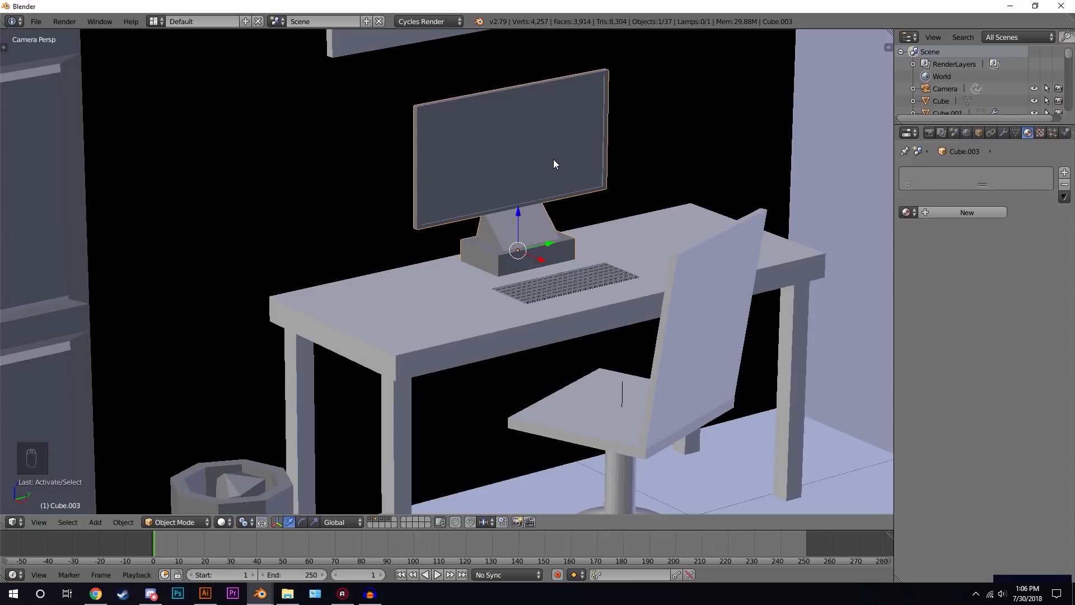
{"action": "right_click", "coordinate": [576, 283]}
{"action": "left_click", "coordinate": [957, 213]}
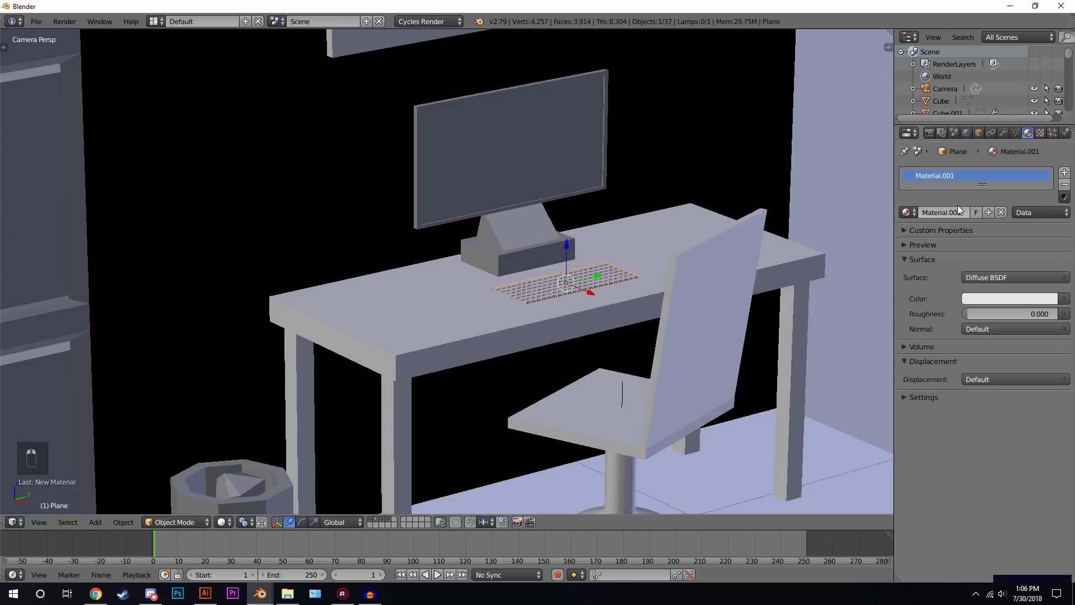
{"action": "double_click", "coordinate": [947, 213]}
{"action": "type", "text": "Grey"}
{"action": "key", "text": "Return"}
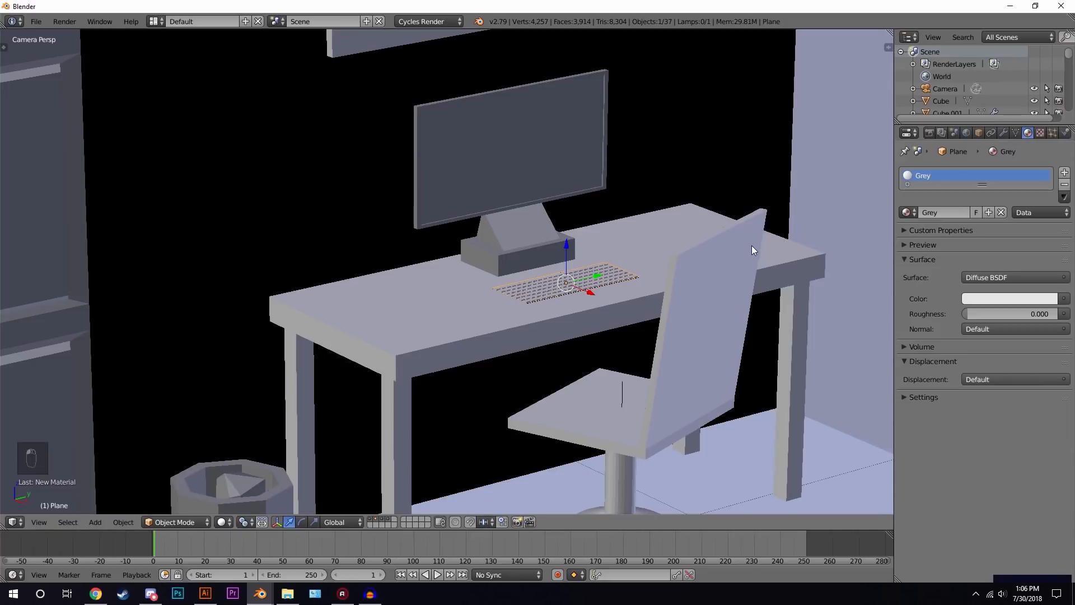
{"action": "left_click", "coordinate": [1002, 300]}
{"action": "left_click_drag", "start_coordinate": [1053, 162], "coordinate": [1048, 173]}
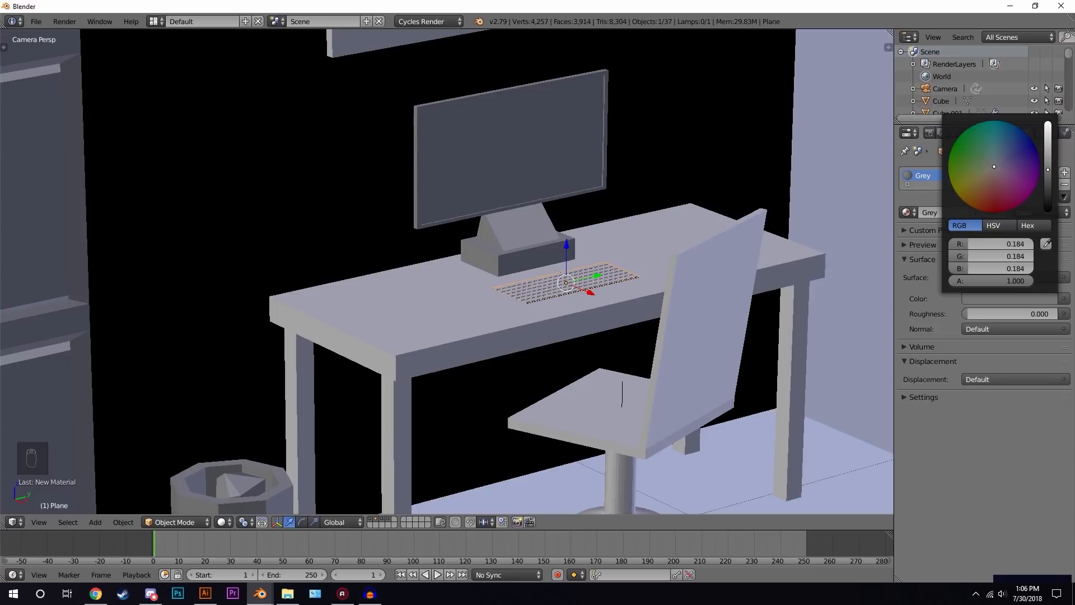
- Select the monitor object and assign it the existing White material
{"action": "right_click", "coordinate": [520, 226]}
{"action": "left_click", "coordinate": [906, 212]}
{"action": "type", "text": "whi"}
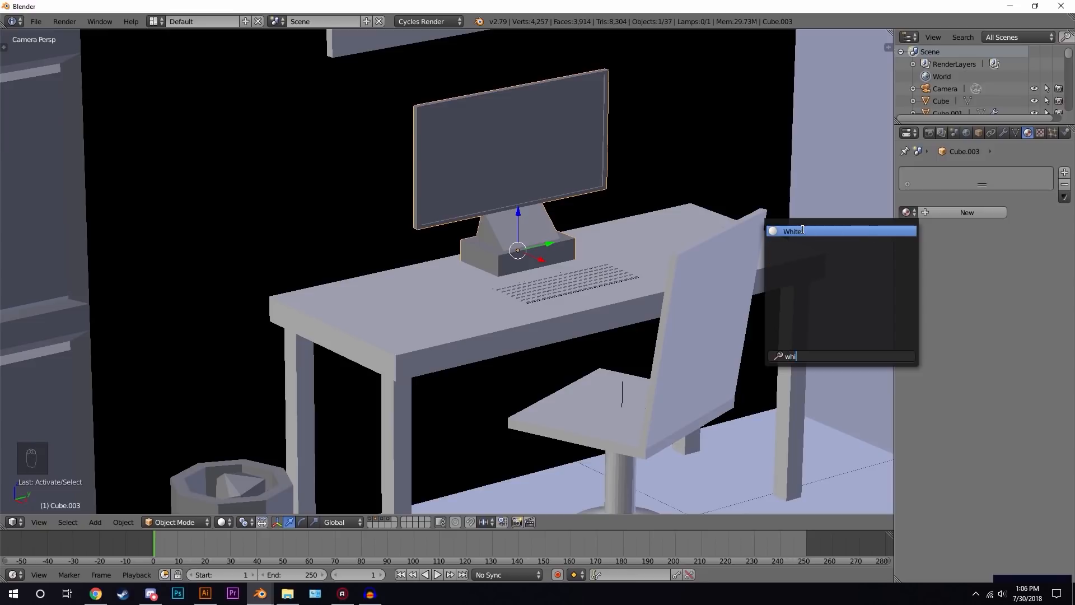
{"action": "left_click", "coordinate": [803, 230]}
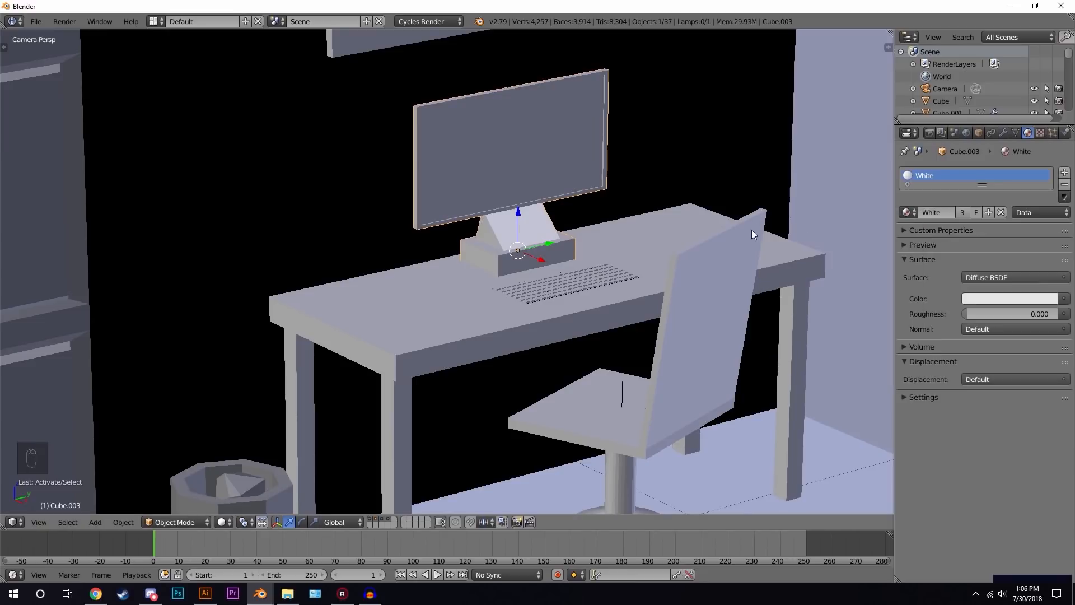
- Add a second material slot with a new material named Black Glossy using a Principled BSDF surface
{"action": "left_click", "coordinate": [1064, 173]}
{"action": "left_click", "coordinate": [951, 240]}
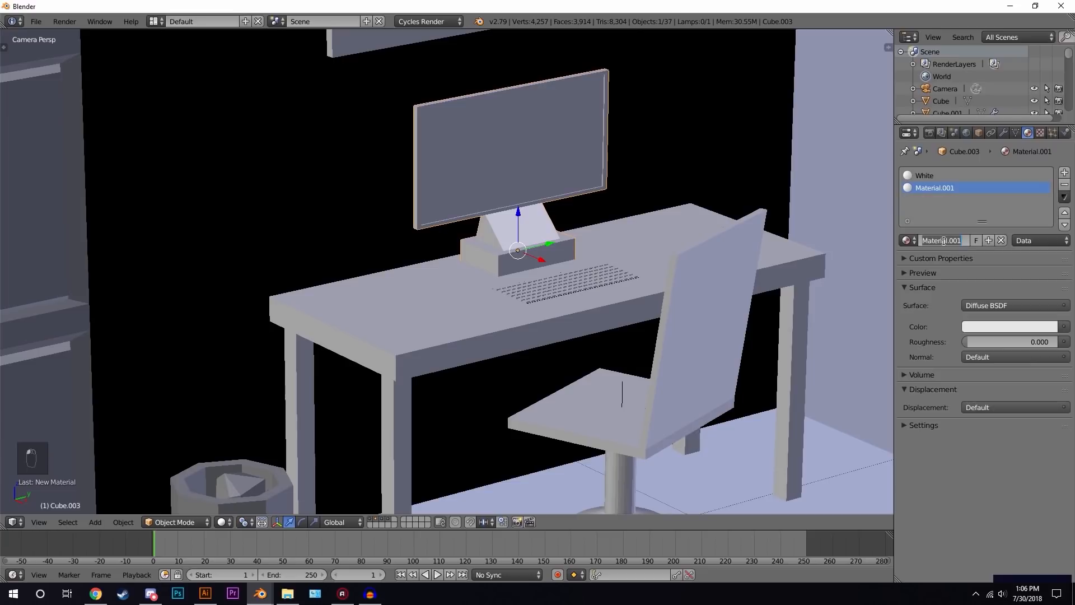
{"action": "type", "text": "G"}
{"action": "type", "text": "lack Glossy"}
{"action": "key", "text": "Return"}
{"action": "left_click", "coordinate": [989, 305]}
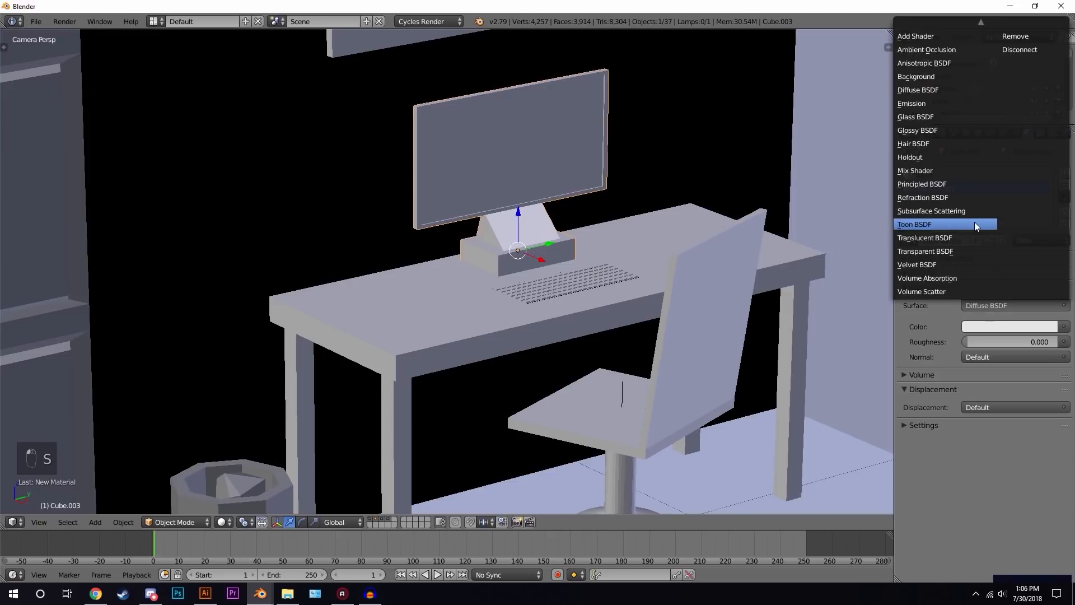
{"action": "left_click", "coordinate": [945, 185]}
- Raise the Black Glossy material's clearcoat and set its base colour to black
{"action": "scroll", "coordinate": [970, 389], "scroll_direction": "down", "scroll_amount": 5}
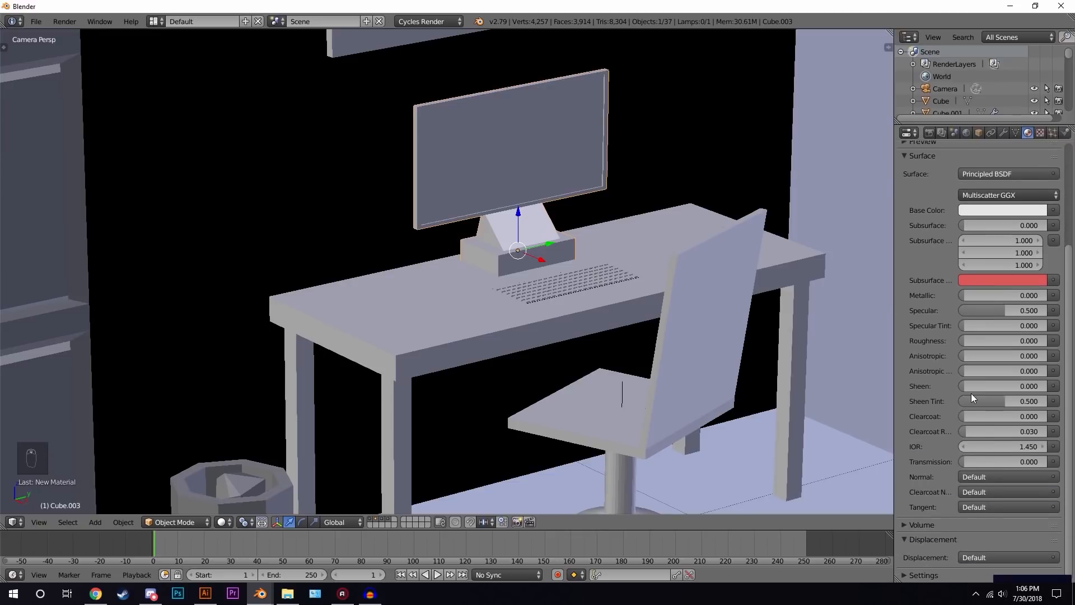
{"action": "left_click_drag", "start_coordinate": [988, 417], "coordinate": [1014, 416]}
{"action": "scroll", "coordinate": [931, 232], "scroll_direction": "up", "scroll_amount": 4}
{"action": "left_click", "coordinate": [932, 231]}
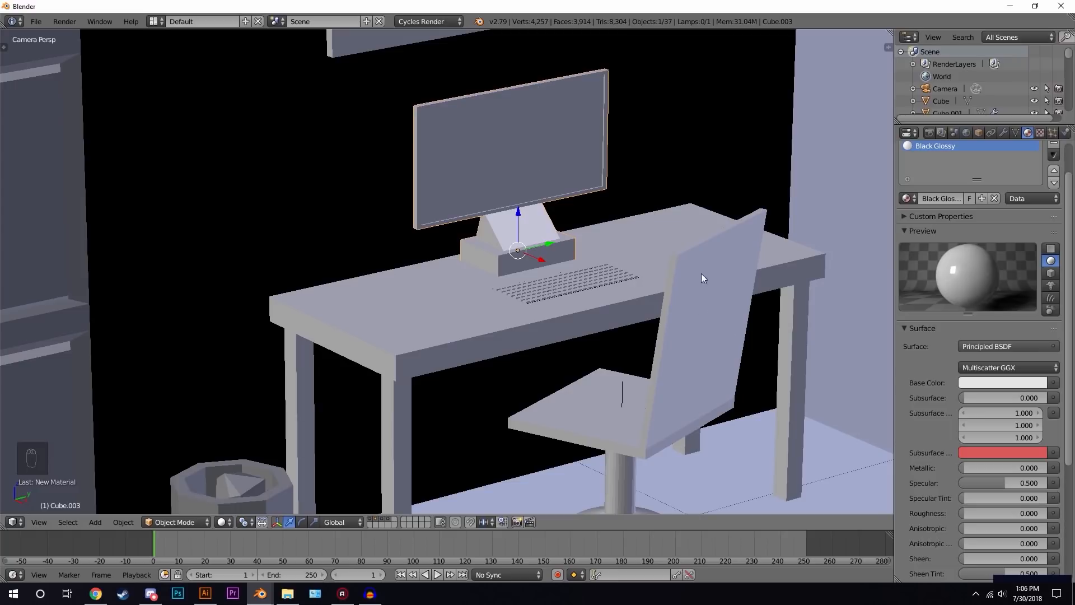
{"action": "left_click", "coordinate": [1008, 383]}
{"action": "left_click_drag", "start_coordinate": [1037, 213], "coordinate": [1037, 291]}
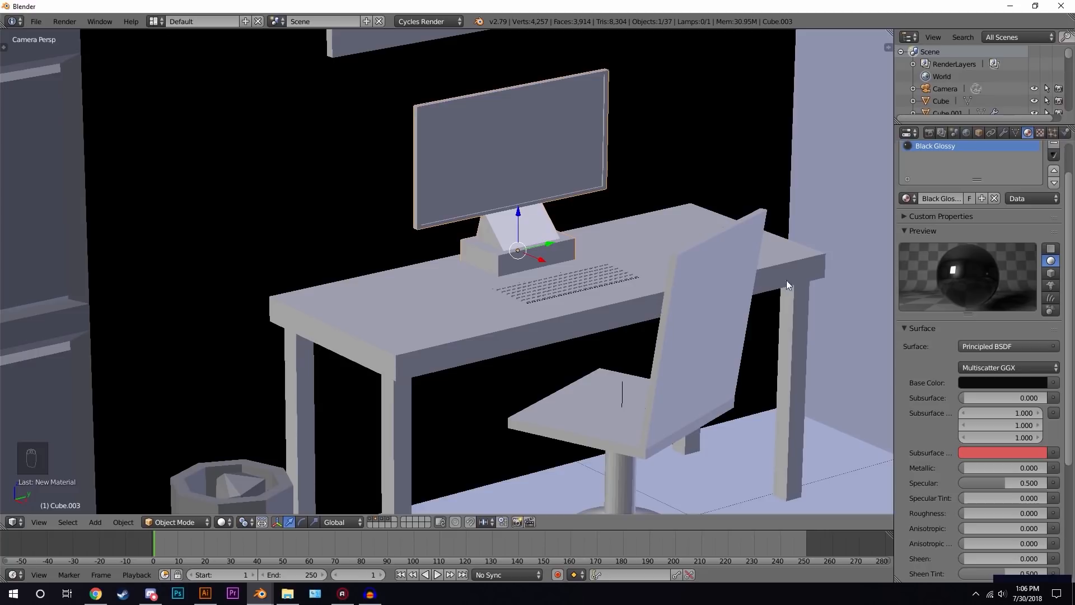
- In Edit Mode, assign the Black Glossy material to the monitor screen's selected faces
{"action": "key", "text": "Tab"}
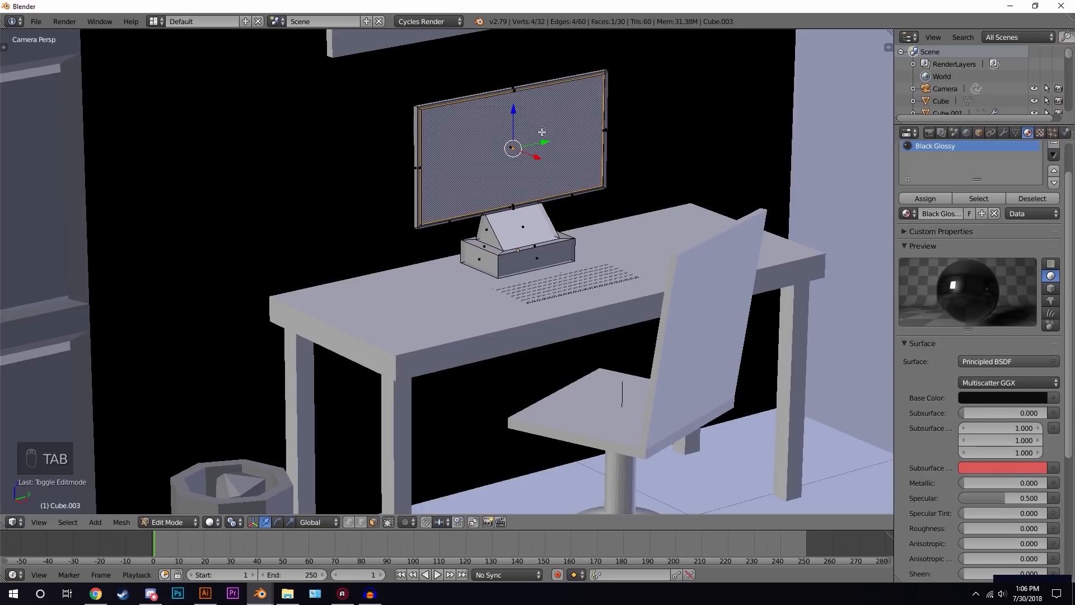
{"action": "left_click_drag", "start_coordinate": [974, 179], "coordinate": [933, 200]}
{"action": "key", "text": "Tab"}
- Preview the desk and room in rendered shading, then return to solid shading
{"action": "key", "text": "shift+z"}
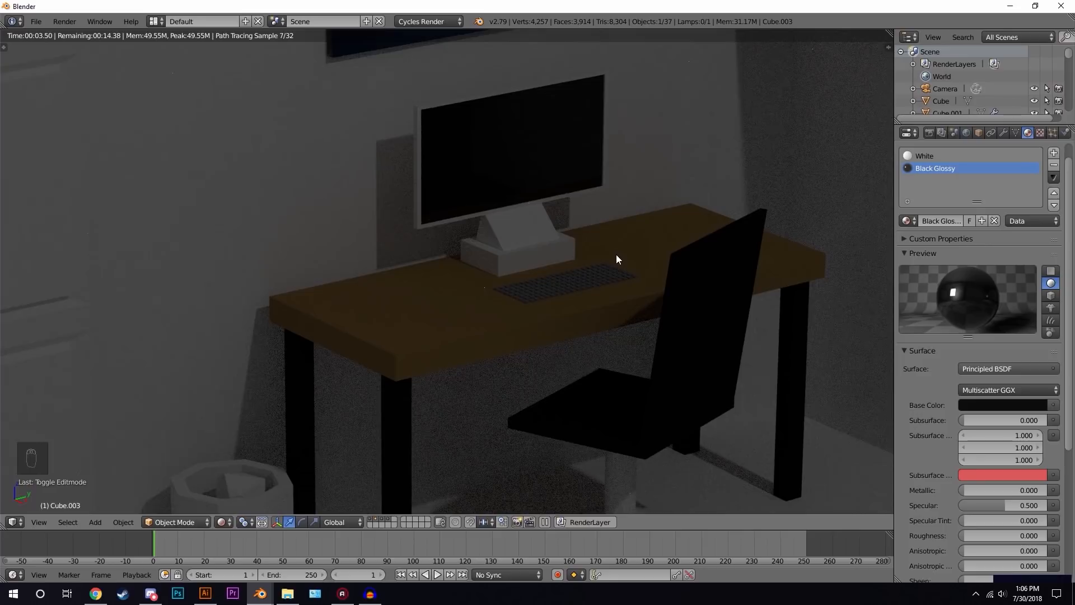
{"action": "scroll", "coordinate": [560, 253], "scroll_direction": "down", "scroll_amount": 4}
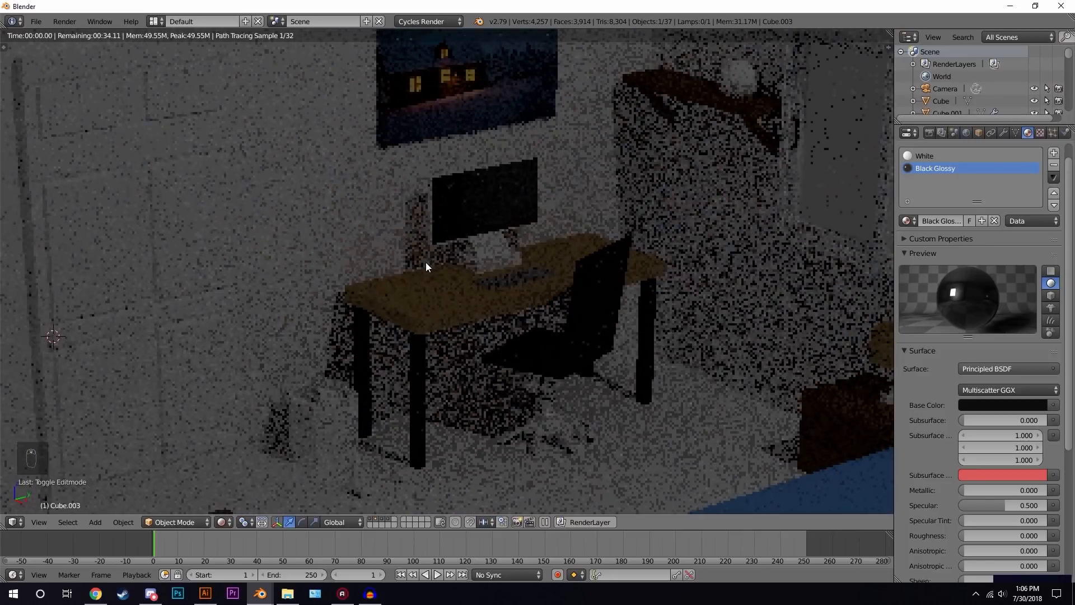
{"action": "key", "text": "z"}
{"action": "key", "text": "z"}
{"action": "key", "text": "z"}
{"action": "scroll", "coordinate": [425, 262], "scroll_direction": "down", "scroll_amount": 4}
- Select the door and assign it the White material
{"action": "right_click", "coordinate": [284, 241]}
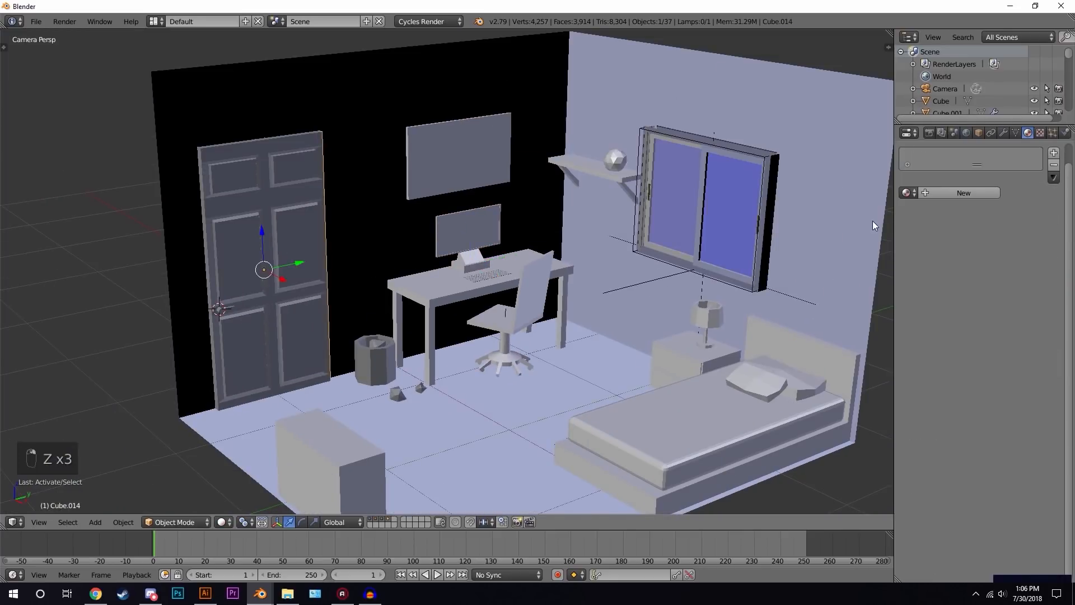
{"action": "left_click", "coordinate": [906, 193]}
{"action": "type", "text": "w"}
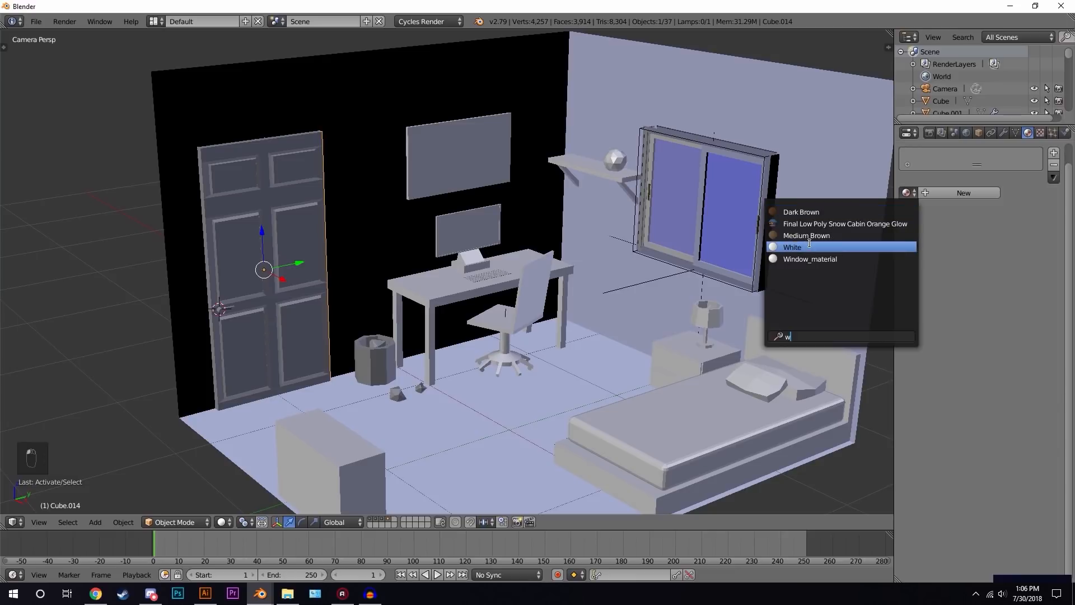
{"action": "left_click", "coordinate": [809, 246]}
- Select the door handle and assign it the White material
{"action": "right_click", "coordinate": [225, 311]}
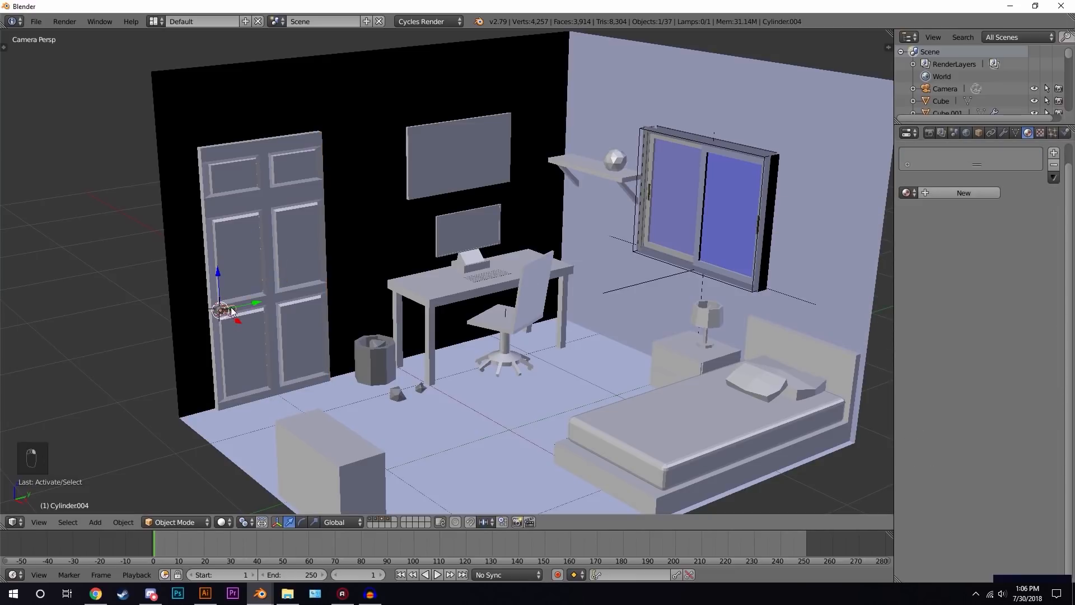
{"action": "left_click", "coordinate": [906, 191]}
{"action": "type", "text": "w"}
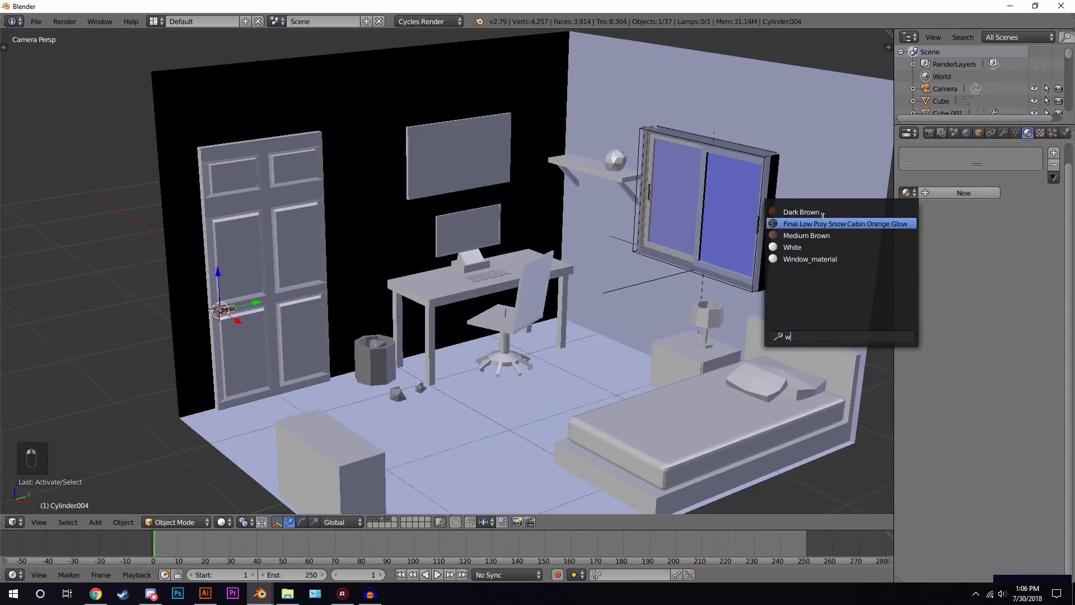
{"action": "left_click", "coordinate": [800, 247]}
- Select the wastebasket and assign it the Black material
{"action": "scroll", "coordinate": [555, 345], "scroll_direction": "down", "scroll_amount": 3}
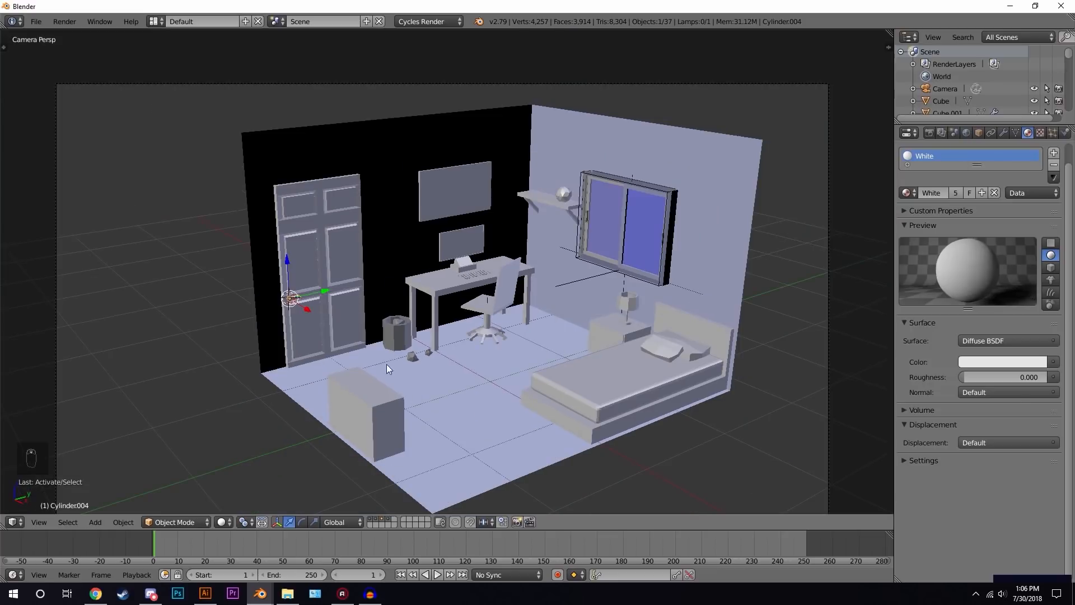
{"action": "right_click", "coordinate": [395, 334]}
{"action": "left_click", "coordinate": [903, 191]}
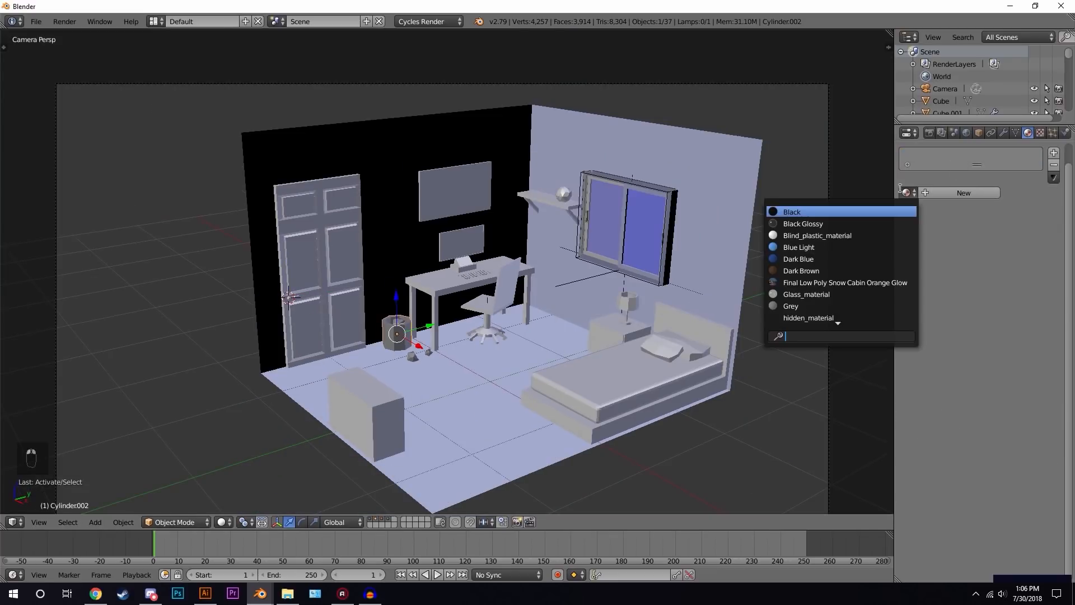
{"action": "left_click", "coordinate": [801, 212]}
- Select the three paper balls, assign White to the active one and link its material to the others
{"action": "scroll", "coordinate": [530, 324], "scroll_direction": "up", "scroll_amount": 4}
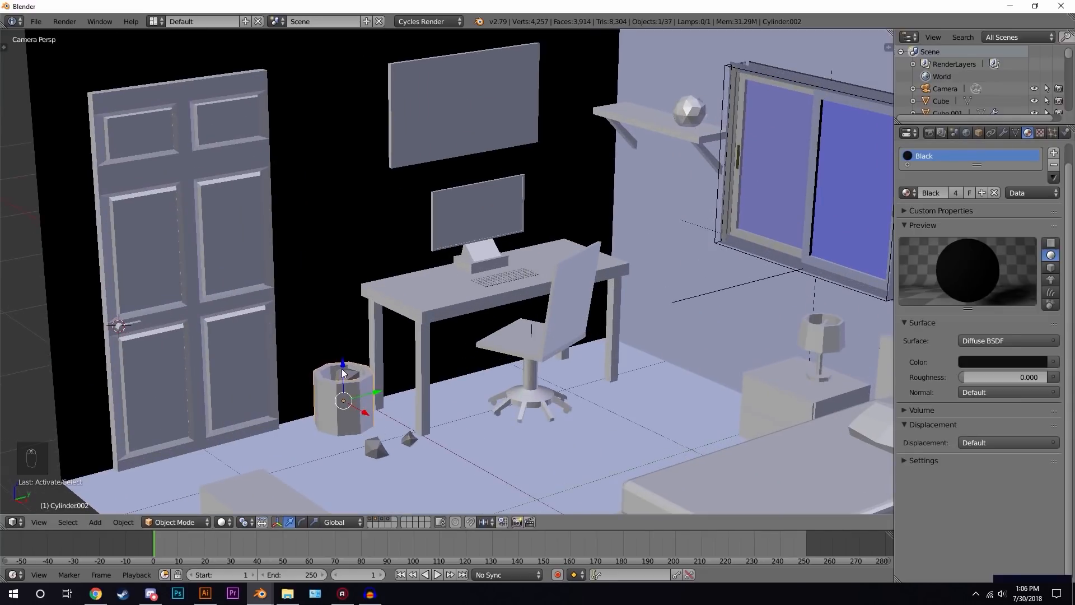
{"action": "right_click", "coordinate": [344, 373]}
{"action": "right_click", "coordinate": [376, 450], "text": "shift"}
{"action": "right_click", "coordinate": [409, 438], "text": "shift"}
{"action": "left_click", "coordinate": [908, 192]}
{"action": "type", "text": "w"}
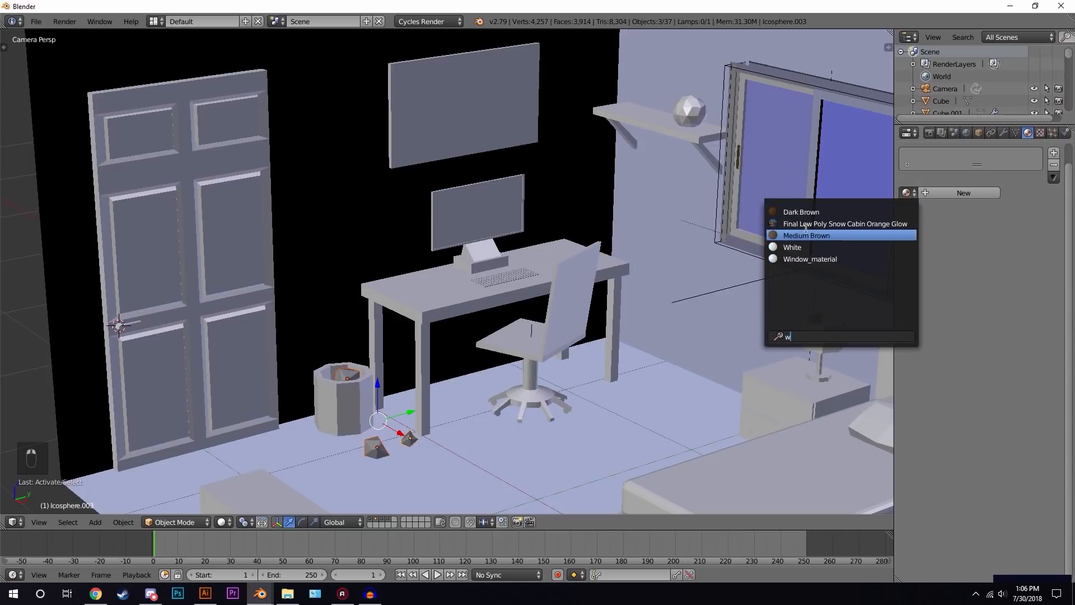
{"action": "left_click", "coordinate": [808, 247]}
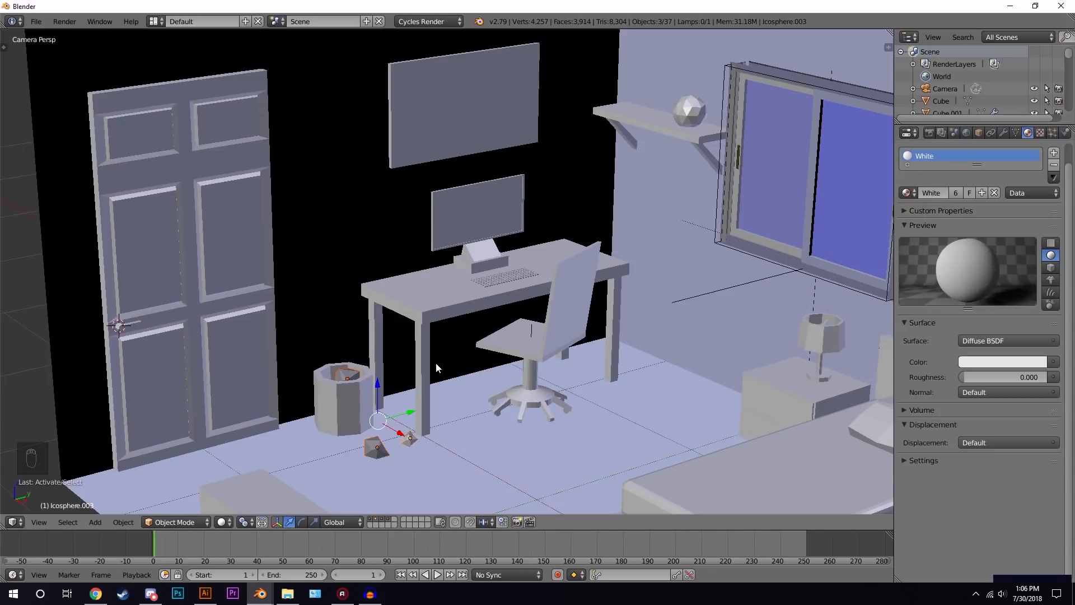
{"action": "key", "text": "ctrl+l"}
{"action": "left_click", "coordinate": [426, 389]}
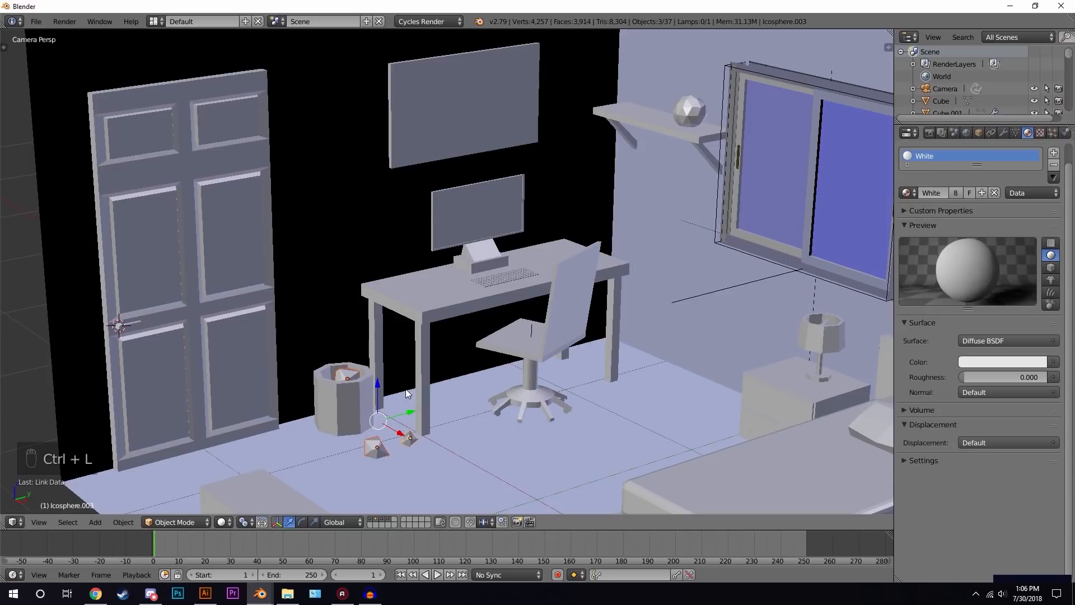
- Add a new plane mesh to the scene
{"action": "scroll", "coordinate": [557, 239], "scroll_direction": "down", "scroll_amount": 8}
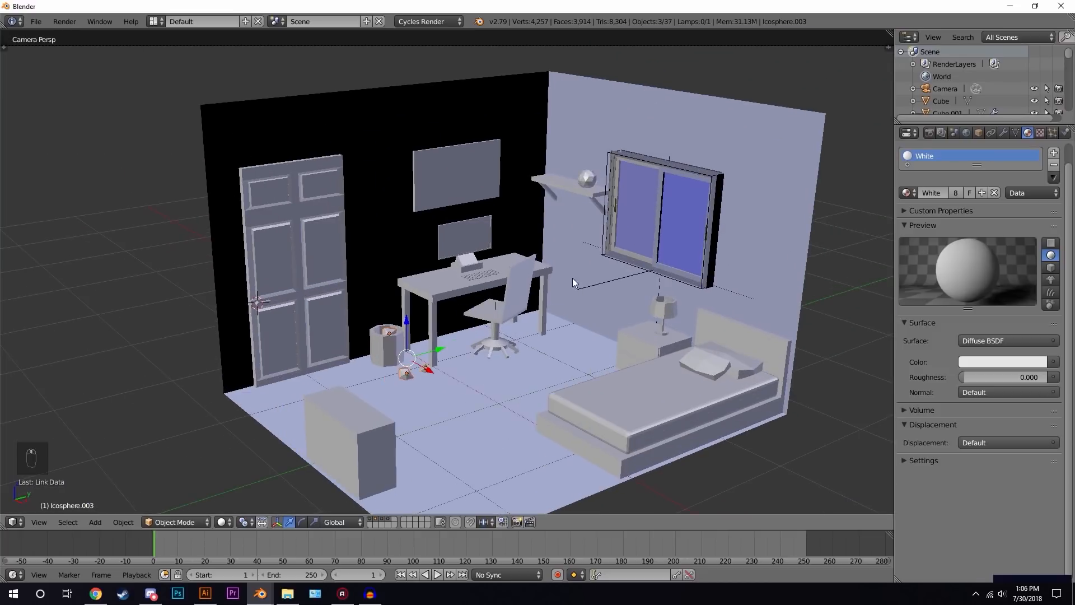
{"action": "middle_click_drag", "start_coordinate": [572, 278], "coordinate": [569, 252], "text": "shift"}
{"action": "key", "text": "shift+z"}
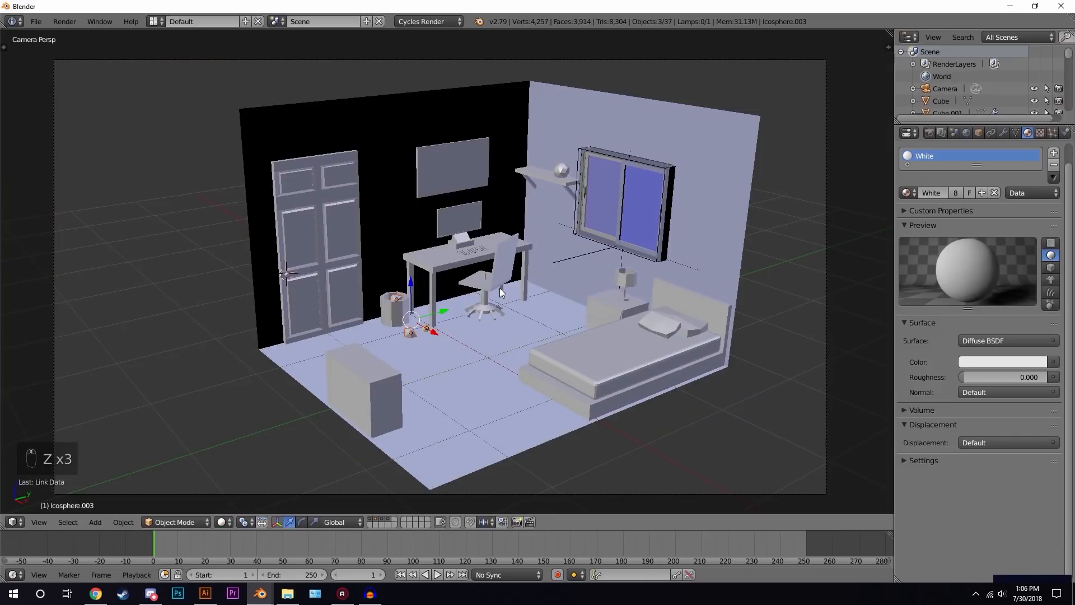
{"action": "scroll", "coordinate": [508, 311], "scroll_direction": "up", "scroll_amount": 2}
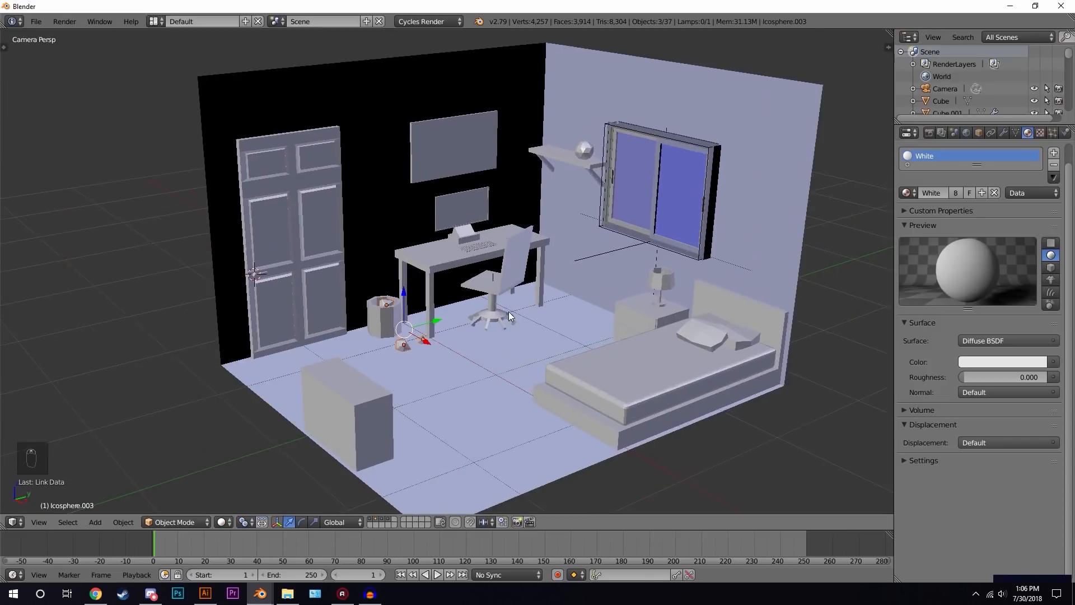
{"action": "scroll", "coordinate": [561, 331], "scroll_direction": "up", "scroll_amount": 1}
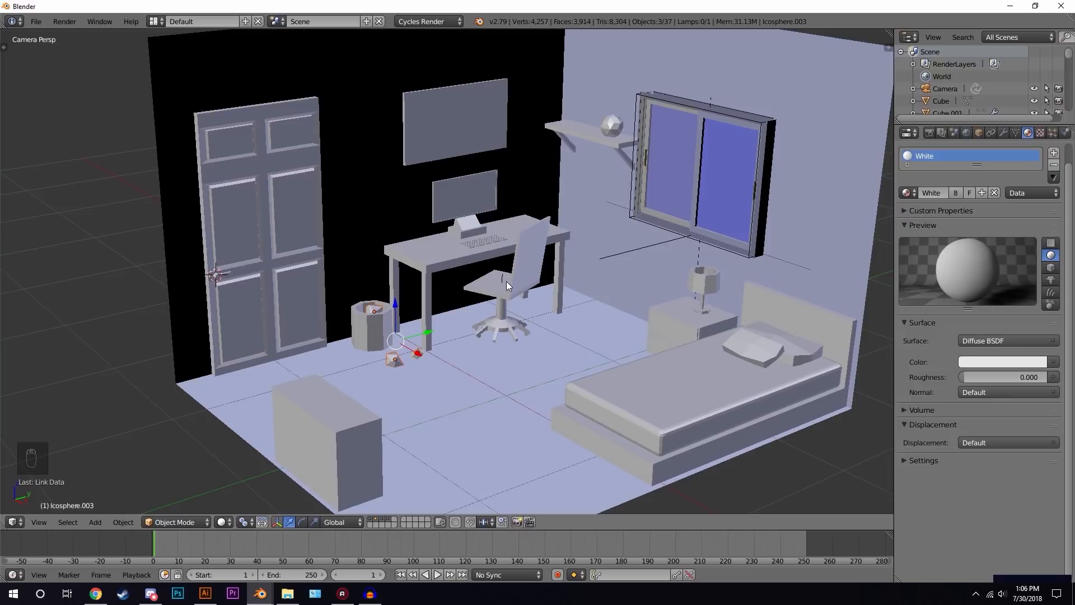
{"action": "scroll", "coordinate": [552, 393], "scroll_direction": "up", "scroll_amount": 3}
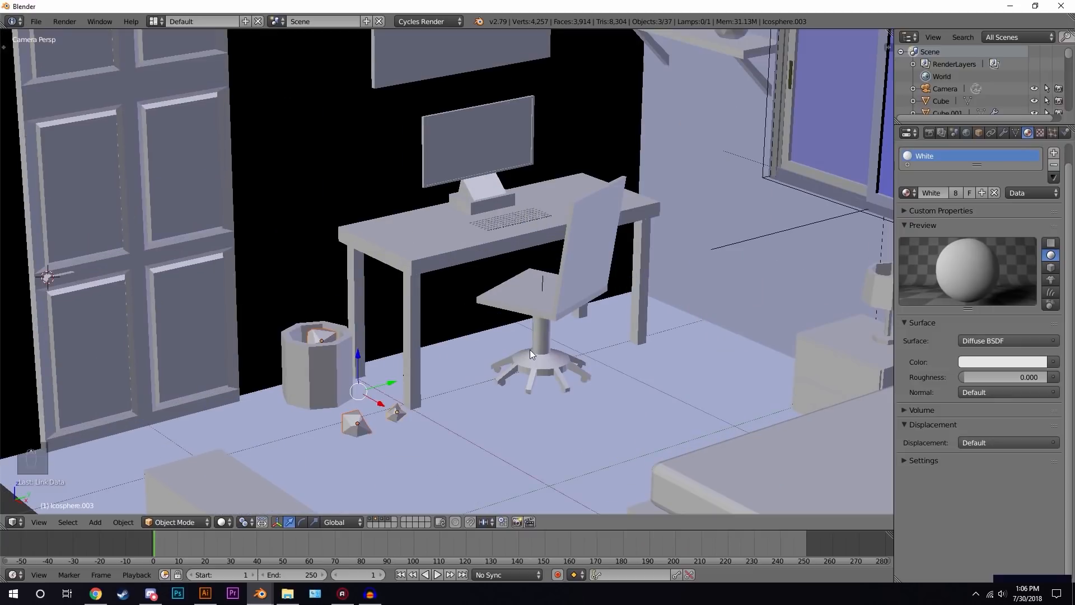
{"action": "scroll", "coordinate": [530, 349], "scroll_direction": "down", "scroll_amount": 3}
{"action": "key", "text": "shift+a"}
{"action": "mouse_move", "coordinate": [522, 318]}
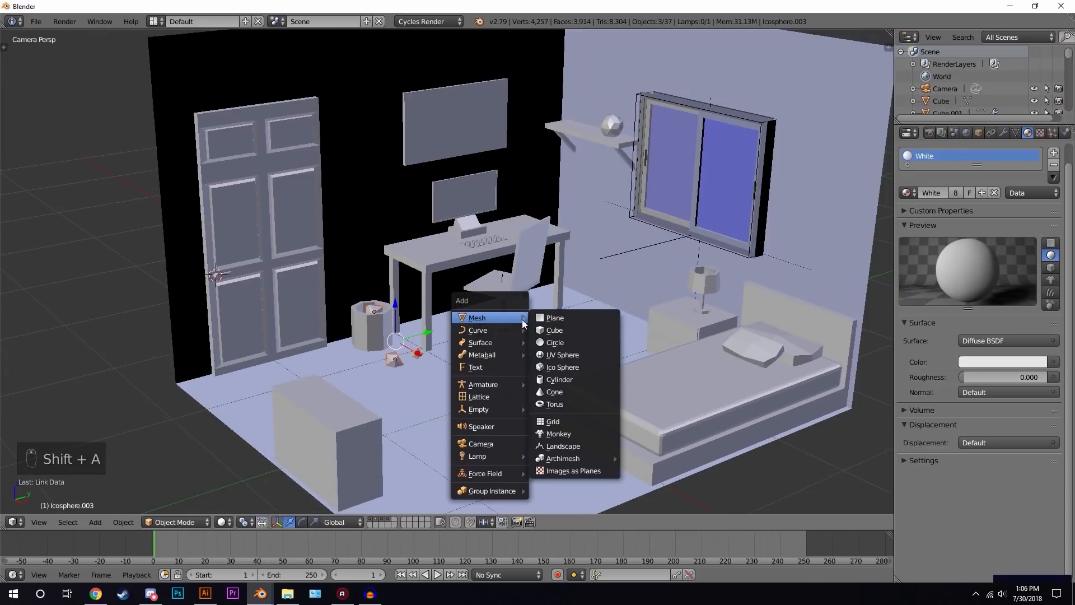
{"action": "left_click", "coordinate": [556, 317]}
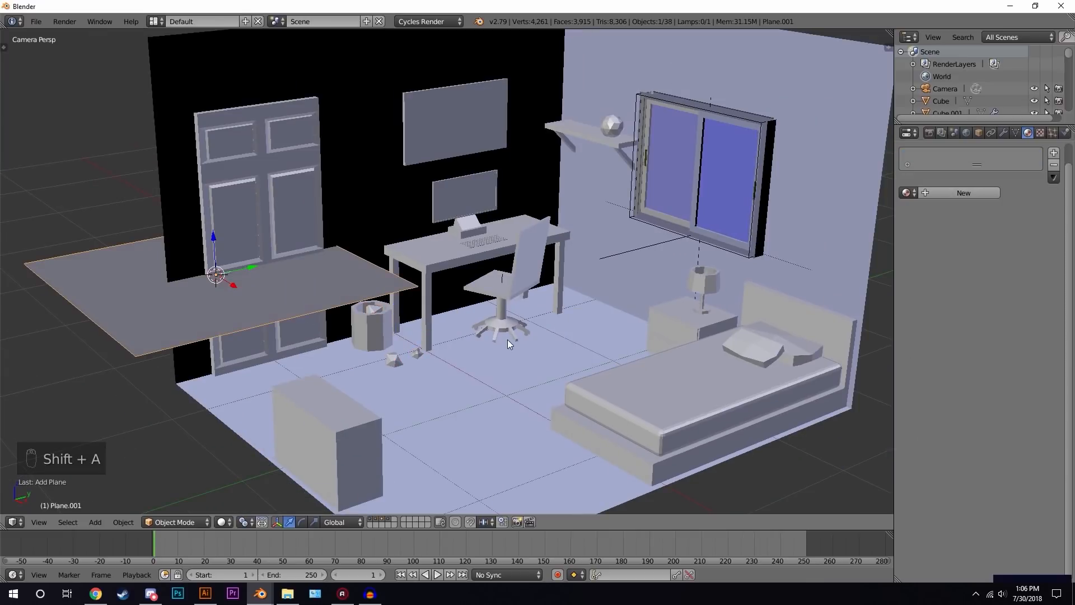
- In front view, move the plane straight down along Z onto the floor
{"action": "key", "text": "KP_1"}
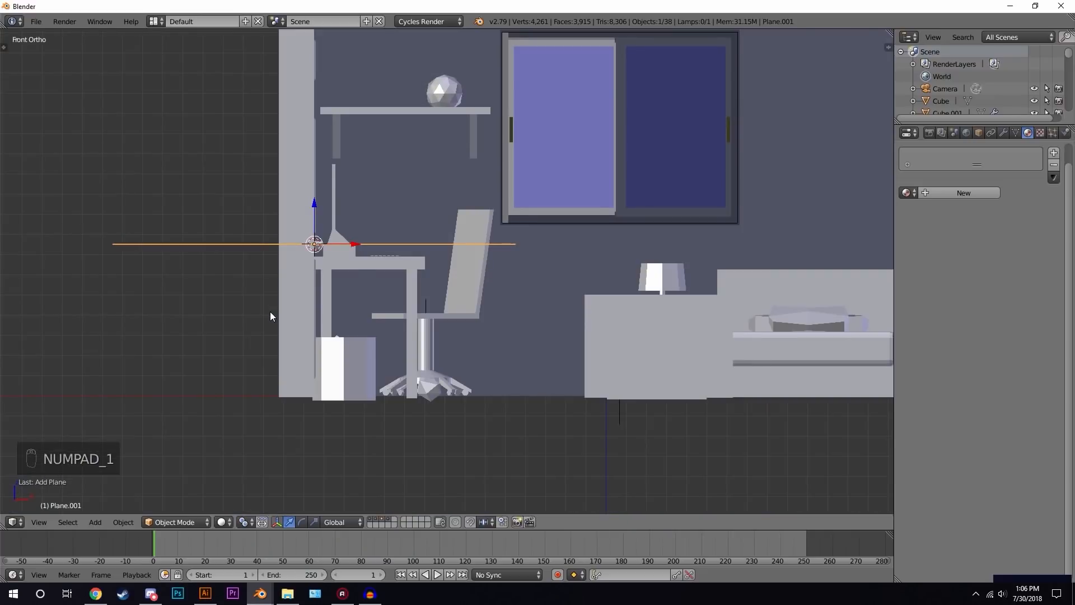
{"action": "key", "text": "g"}
{"action": "left_click", "coordinate": [473, 395]}
{"action": "scroll", "coordinate": [474, 396], "scroll_direction": "up", "scroll_amount": 6}
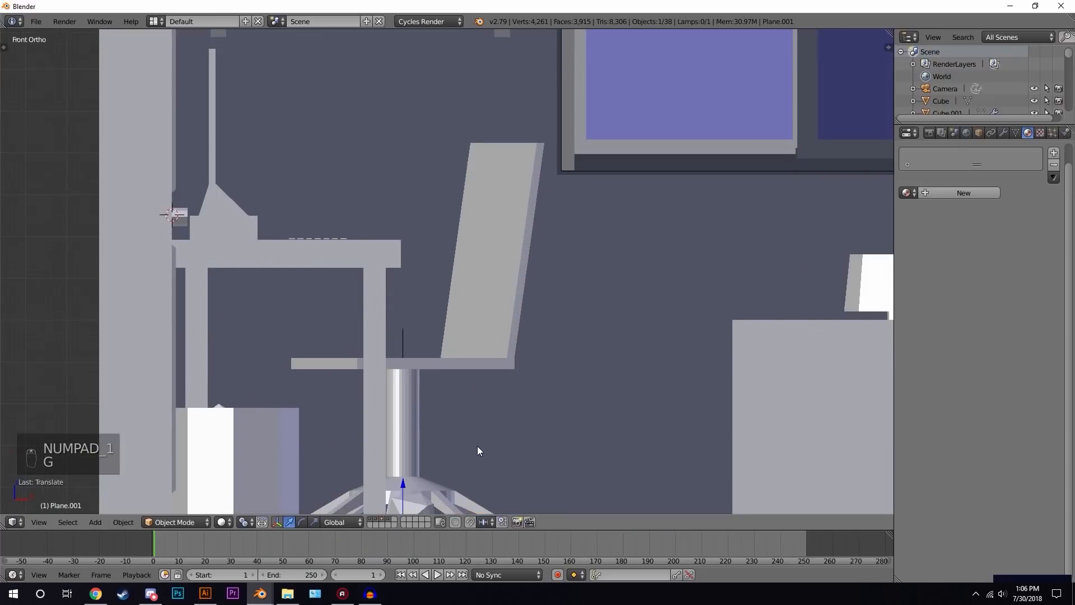
{"action": "key", "text": "g"}
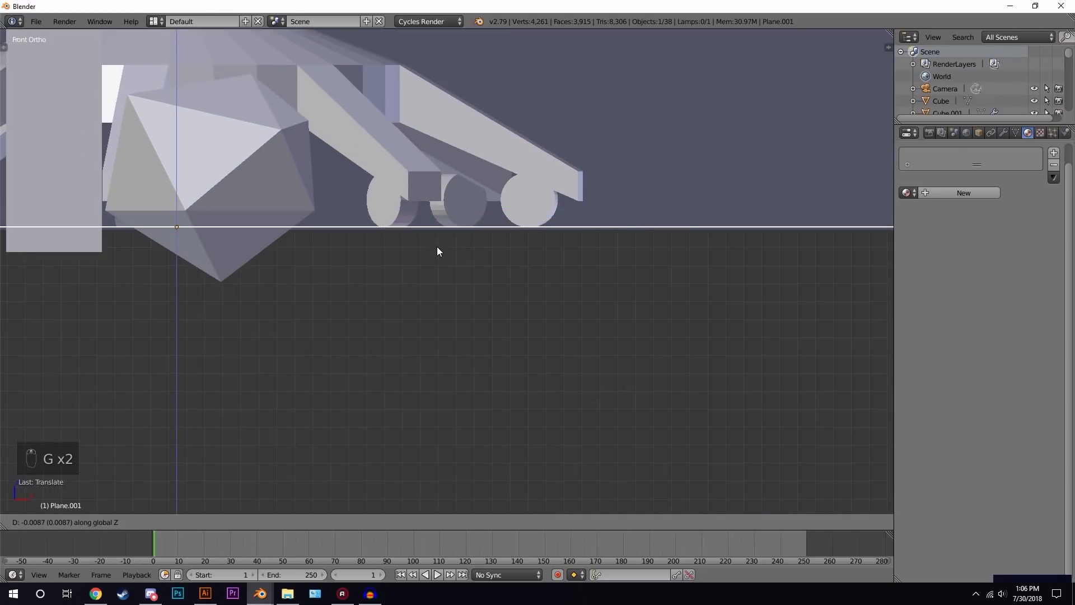
{"action": "left_click", "coordinate": [437, 246]}
{"action": "key", "text": "z"}
{"action": "middle_click_drag", "start_coordinate": [511, 218], "coordinate": [520, 256]}
{"action": "scroll", "coordinate": [519, 258], "scroll_direction": "down", "scroll_amount": 6}
{"action": "key", "text": "z"}
{"action": "key", "text": "g"}
{"action": "key", "text": "z"}
{"action": "left_click", "coordinate": [485, 282]}
- Move the plane across the floor to sit beneath the desk chair
{"action": "middle_click_drag", "start_coordinate": [479, 327], "coordinate": [294, 336]}
{"action": "key", "text": "g"}
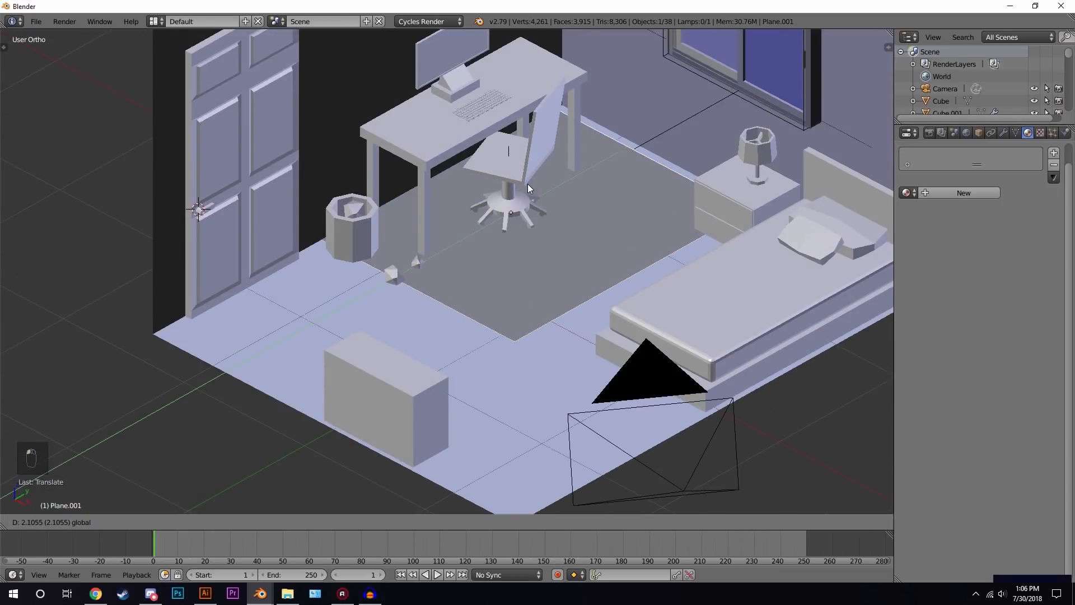
{"action": "left_click", "coordinate": [504, 218]}
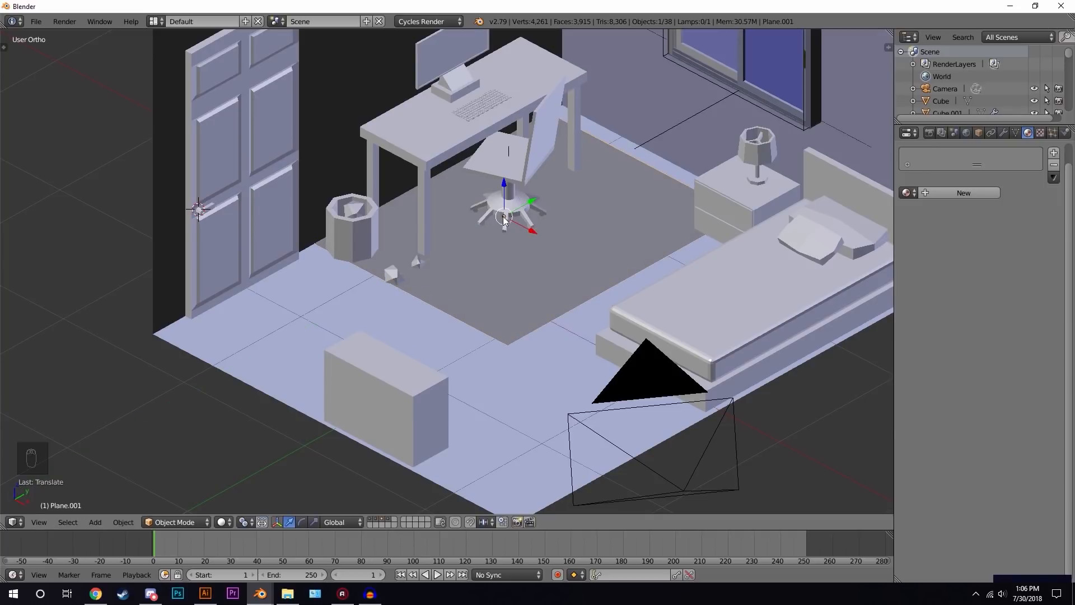
{"action": "middle_click_drag", "start_coordinate": [504, 219], "coordinate": [518, 225]}
- In Edit Mode, move the plane's edges to shape it into a rug under the desk and chair
{"action": "key", "text": "Tab"}
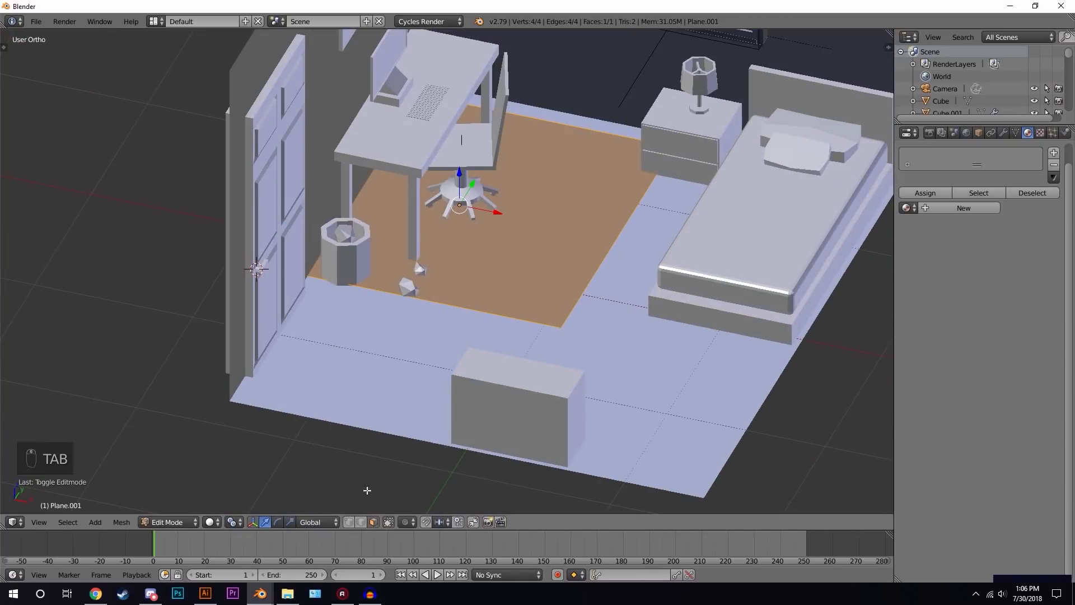
{"action": "left_click", "coordinate": [361, 522]}
{"action": "right_click", "coordinate": [608, 260]}
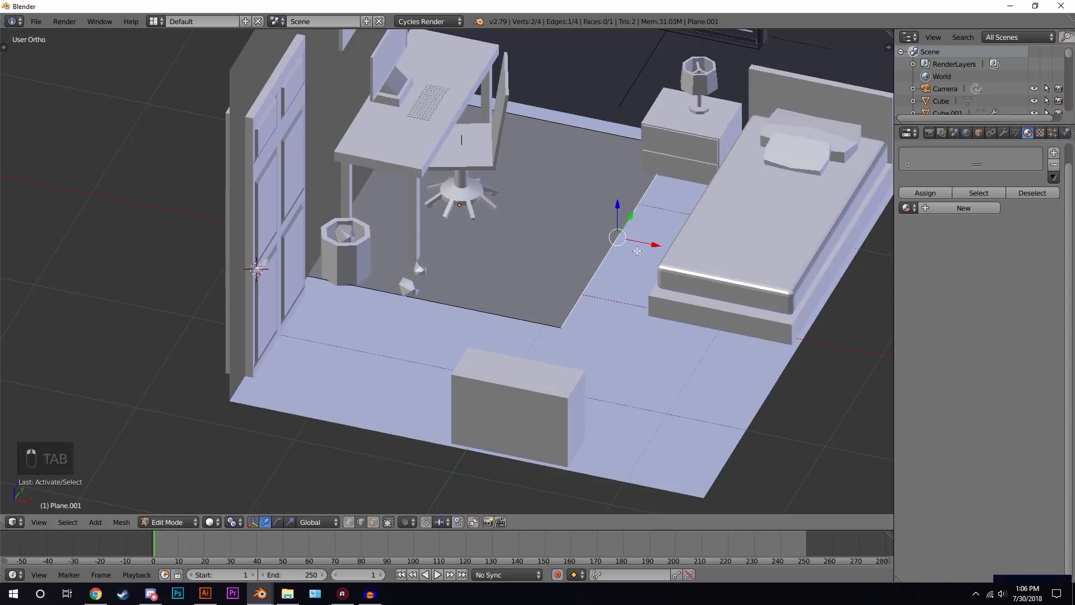
{"action": "left_click_drag", "start_coordinate": [664, 247], "coordinate": [606, 235]}
{"action": "key", "text": "z"}
{"action": "right_click", "coordinate": [316, 181]}
{"action": "key", "text": "z"}
{"action": "left_click_drag", "start_coordinate": [340, 175], "coordinate": [393, 197]}
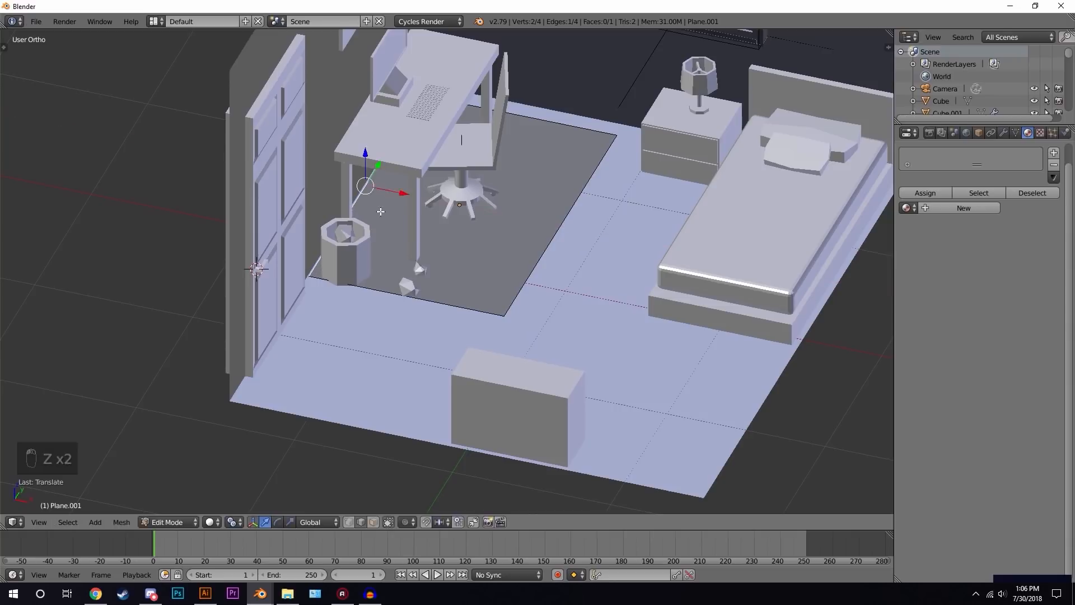
{"action": "key", "text": "Tab"}
{"action": "scroll", "coordinate": [314, 272], "scroll_direction": "up", "scroll_amount": 4}
{"action": "middle_click_drag", "start_coordinate": [320, 272], "coordinate": [534, 350], "text": "shift"}
{"action": "scroll", "coordinate": [625, 334], "scroll_direction": "up", "scroll_amount": 5}
{"action": "scroll", "coordinate": [573, 365], "scroll_direction": "down", "scroll_amount": 5}
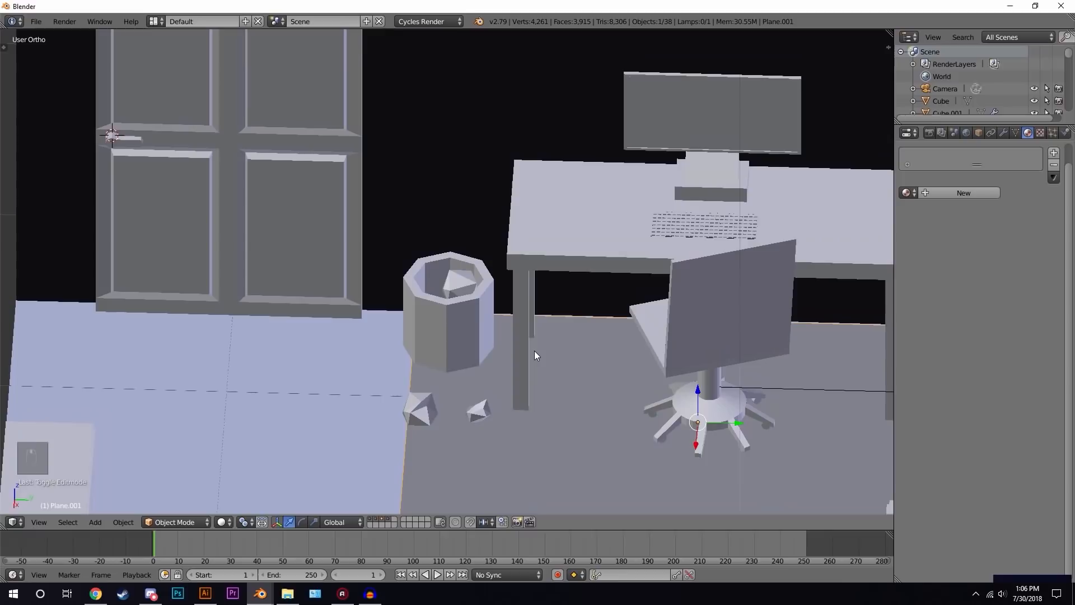
- In Edit Mode, move more of the rug plane's edges so it extends fully beneath the desk and chair, then leave Edit Mode
{"action": "key", "text": "Tab"}
{"action": "right_click", "coordinate": [418, 428]}
{"action": "left_click_drag", "start_coordinate": [445, 418], "coordinate": [525, 414]}
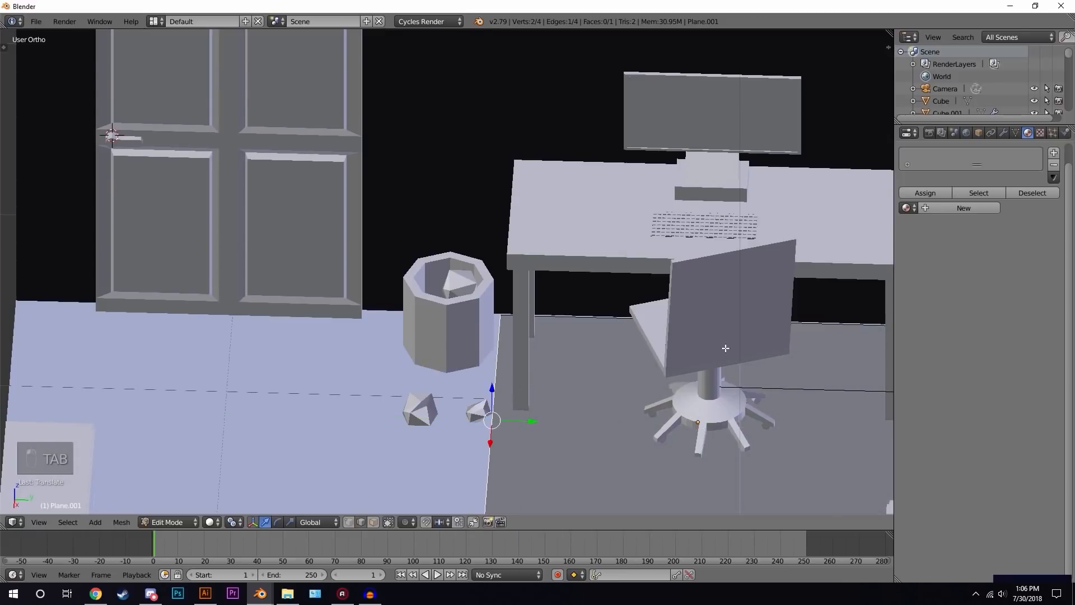
{"action": "middle_click_drag", "start_coordinate": [832, 355], "coordinate": [538, 326], "text": "shift"}
{"action": "right_click", "coordinate": [673, 415]}
{"action": "left_click_drag", "start_coordinate": [734, 406], "coordinate": [672, 397]}
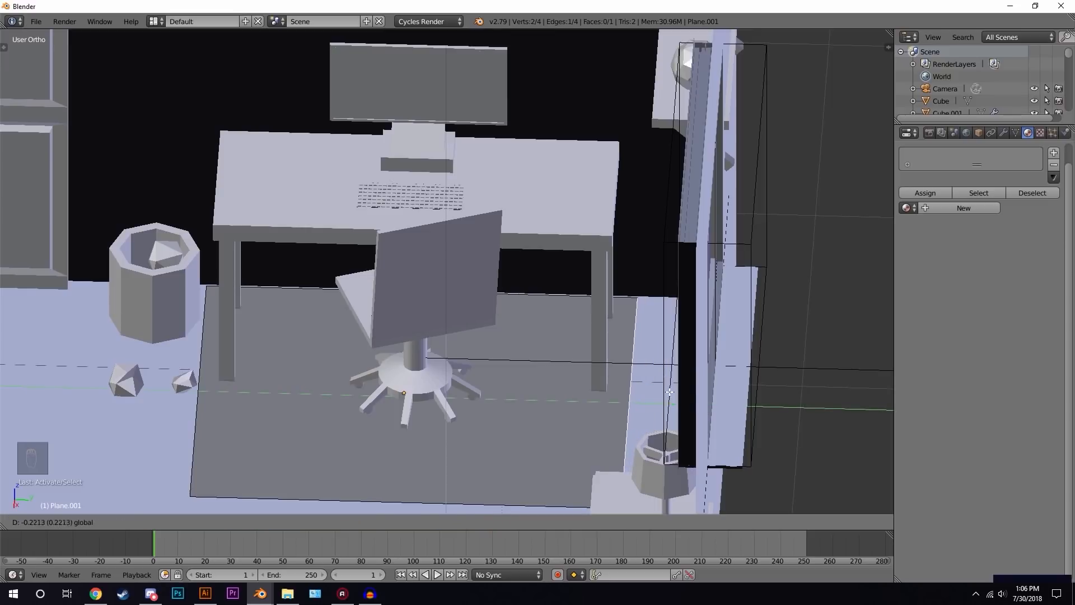
{"action": "left_click", "coordinate": [669, 395]}
{"action": "key", "text": "Tab"}
- Create a new material for the rug and name it Light Blue 2
{"action": "scroll", "coordinate": [448, 324], "scroll_direction": "down", "scroll_amount": 4}
{"action": "middle_click_drag", "start_coordinate": [401, 310], "coordinate": [505, 289]}
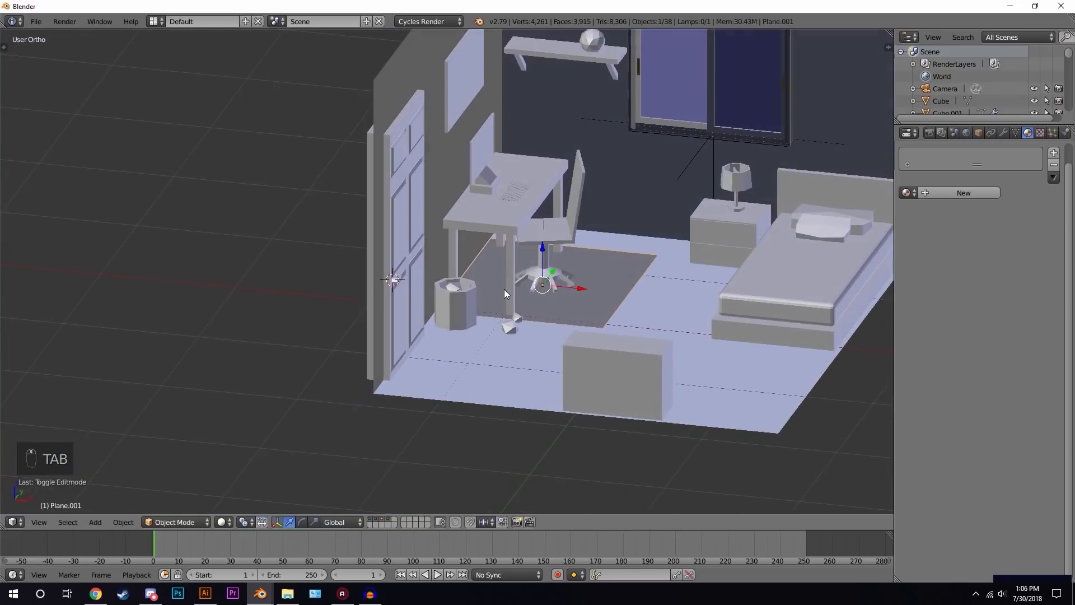
{"action": "left_click", "coordinate": [946, 191]}
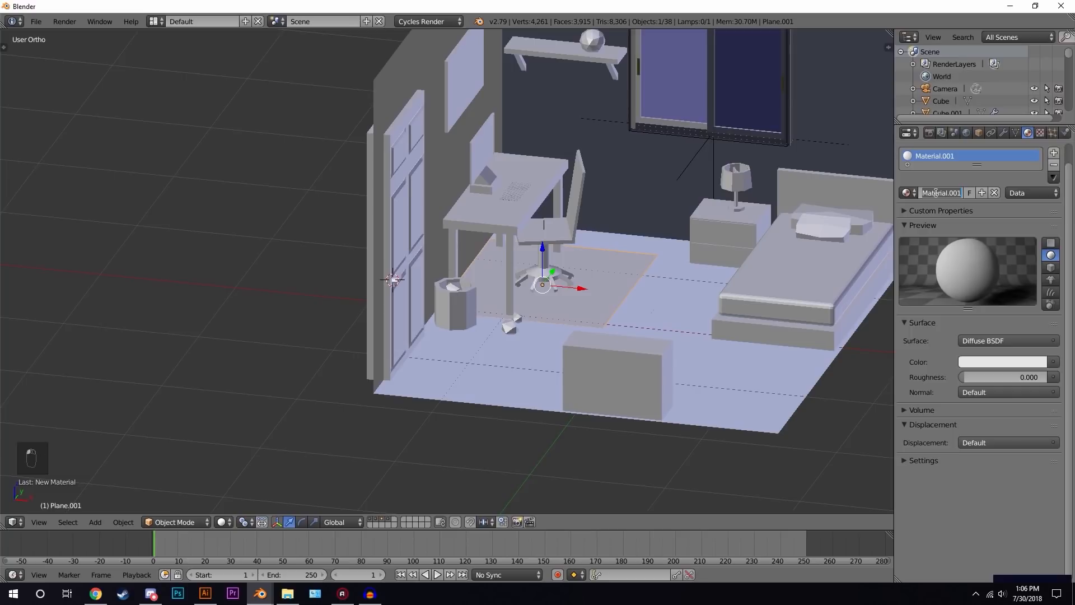
{"action": "type", "text": "Light Blue 2"}
{"action": "key", "text": "Return"}
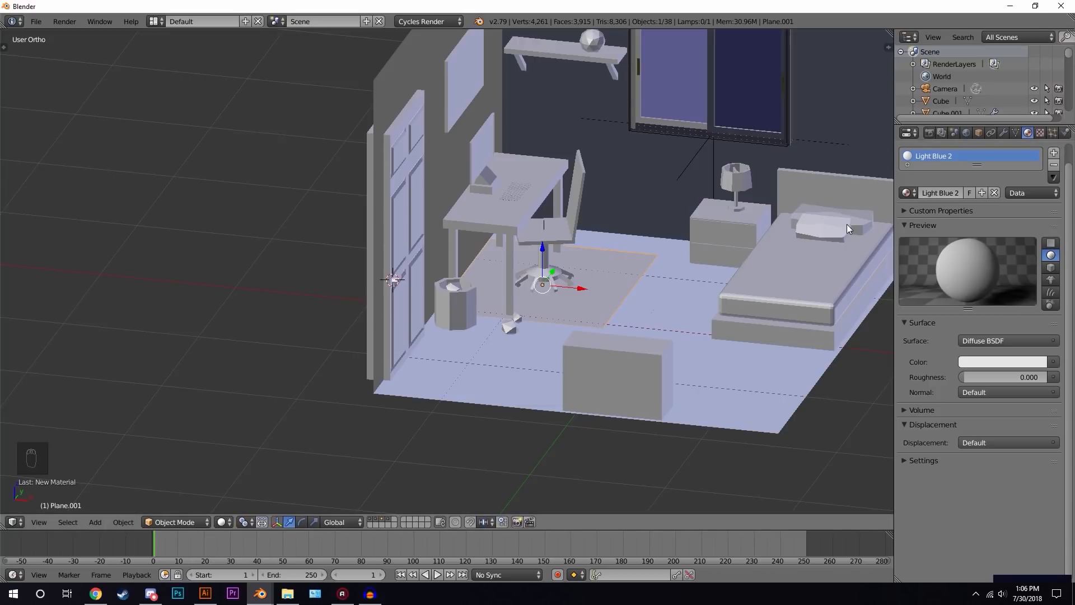
- Set the rug material's colour to light blue (R 0.390, G 0.570, B 0.800), checking it in rendered view
{"action": "left_click", "coordinate": [971, 363]}
{"action": "left_click_drag", "start_coordinate": [981, 226], "coordinate": [985, 220]}
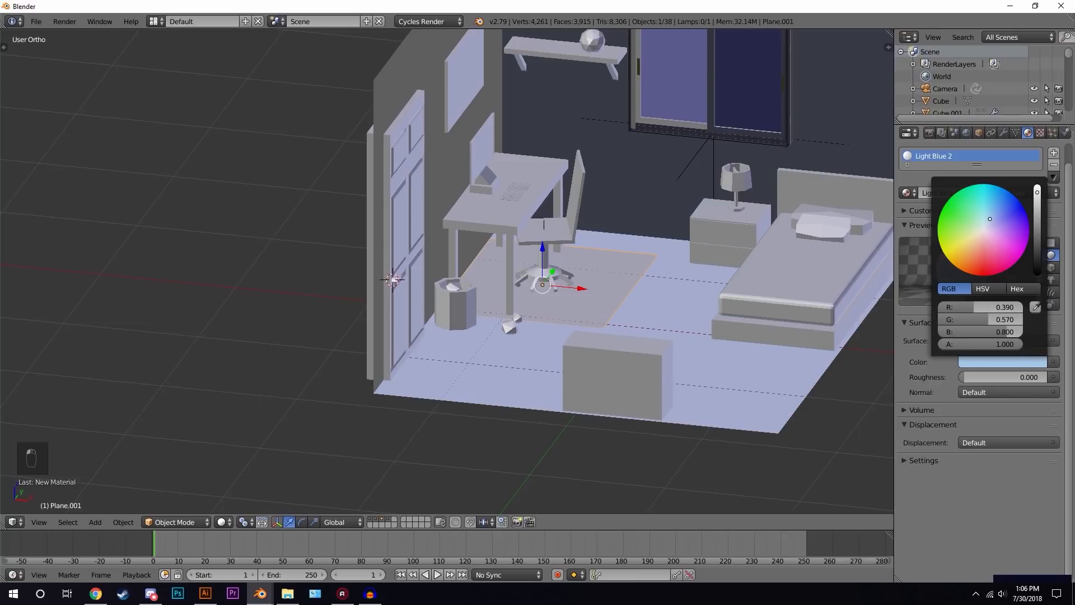
{"action": "key", "text": "shift+z"}
{"action": "middle_click_drag", "start_coordinate": [721, 308], "coordinate": [664, 304]}
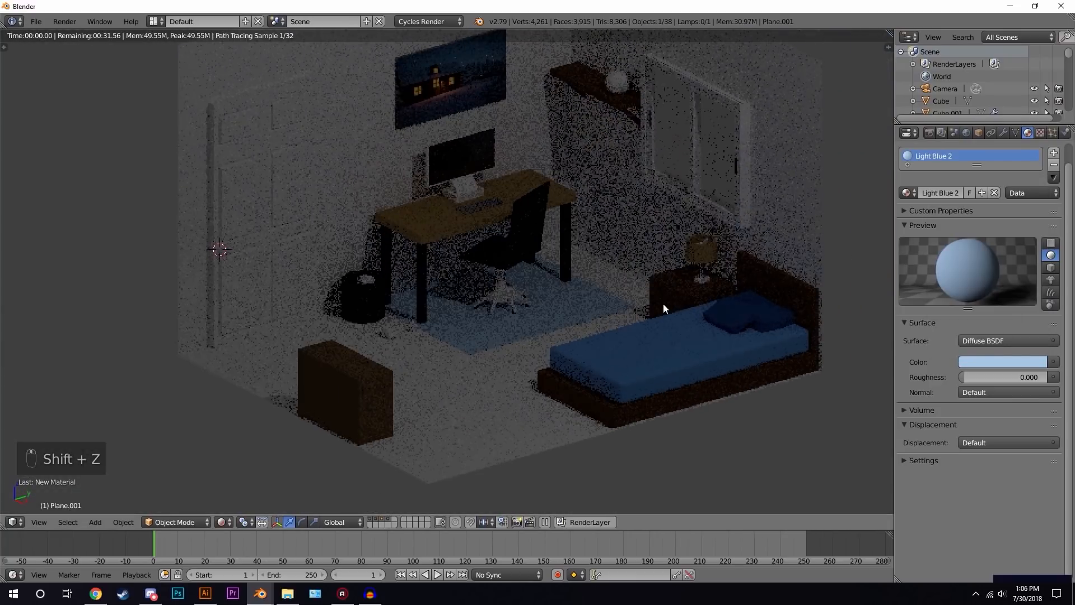
{"action": "left_click", "coordinate": [980, 360]}
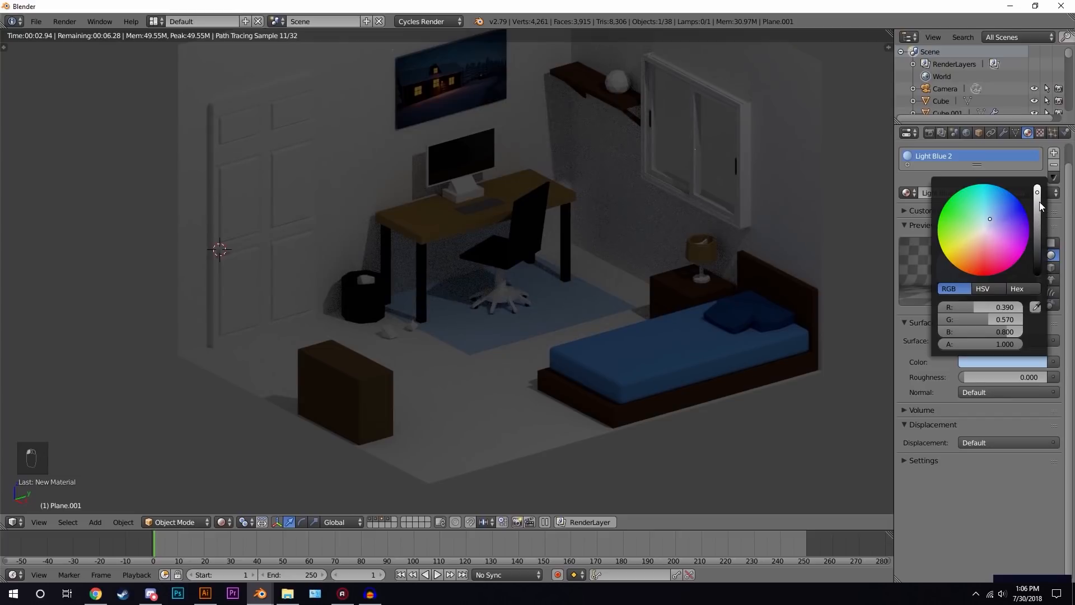
{"action": "left_click", "coordinate": [1038, 199]}
{"action": "left_click", "coordinate": [989, 220]}
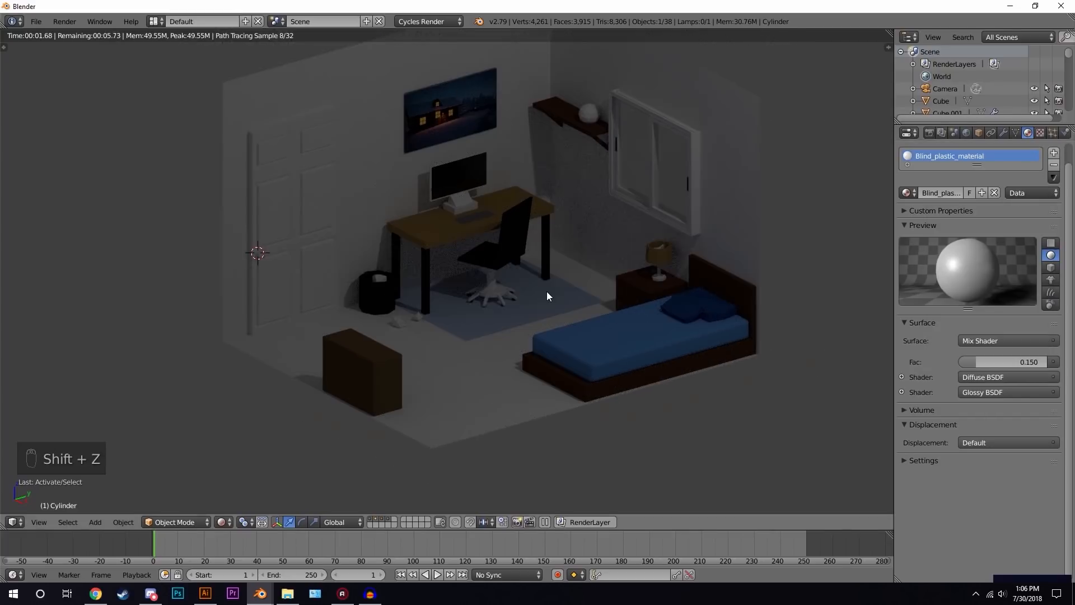
- Assign the existing Black material to the chair's base and wheels
{"action": "scroll", "coordinate": [532, 295], "scroll_direction": "up", "scroll_amount": 2}
{"action": "key", "text": "z"}
{"action": "key", "text": "z"}
{"action": "key", "text": "z"}
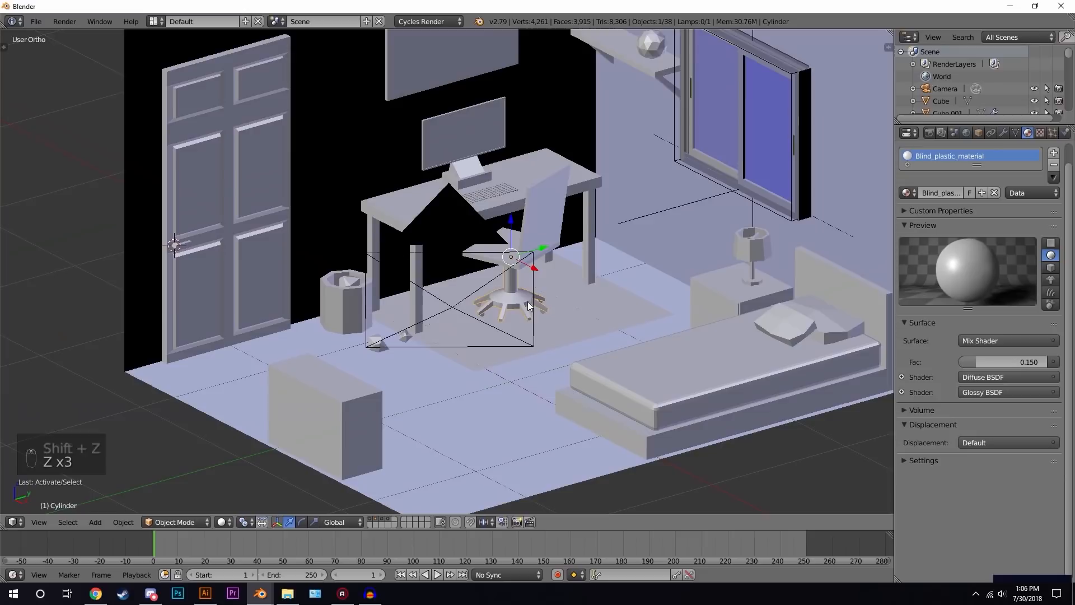
{"action": "scroll", "coordinate": [528, 302], "scroll_direction": "up", "scroll_amount": 2}
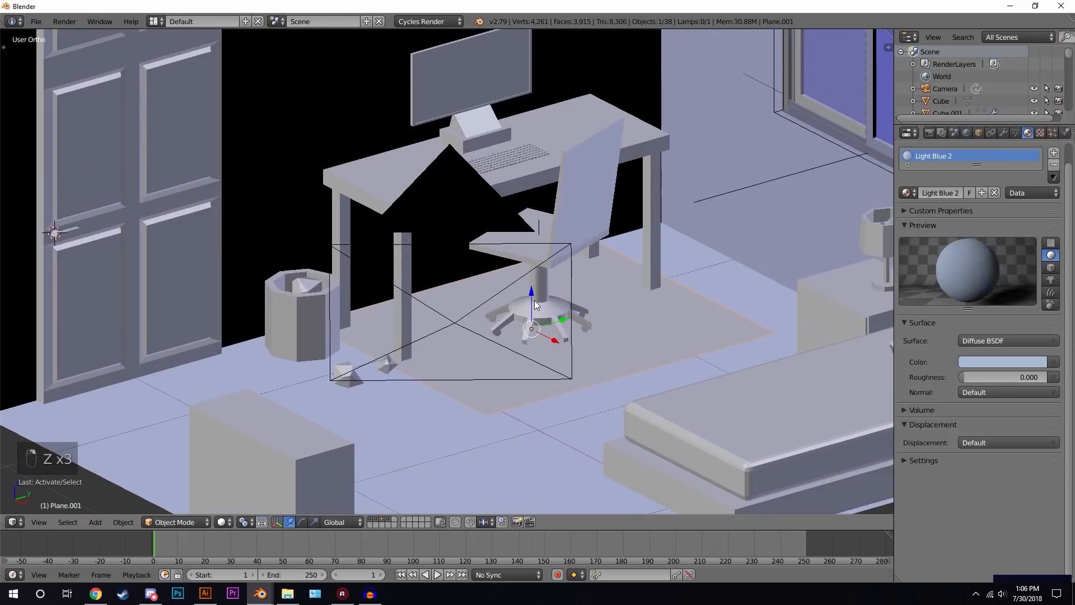
{"action": "left_click", "coordinate": [904, 193]}
{"action": "left_click", "coordinate": [790, 212]}
{"action": "left_click", "coordinate": [583, 333]}
{"action": "left_click", "coordinate": [584, 332]}
{"action": "key", "text": "z"}
{"action": "left_click", "coordinate": [584, 332]}
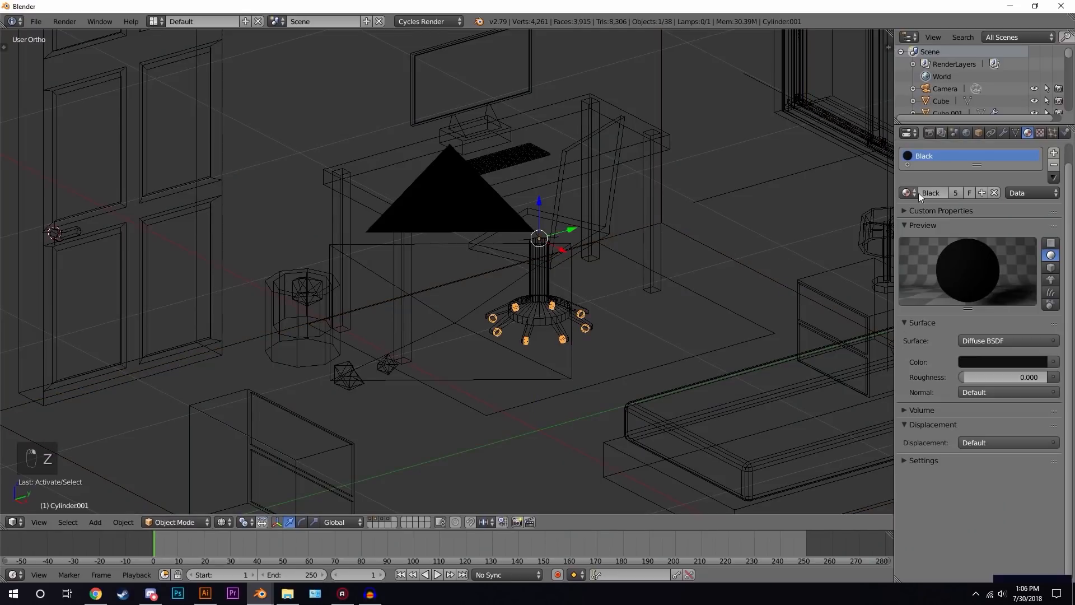
- Preview the scene in rendered view through the camera, then return to solid shading
{"action": "key", "text": "z"}
{"action": "key", "text": "shift+z"}
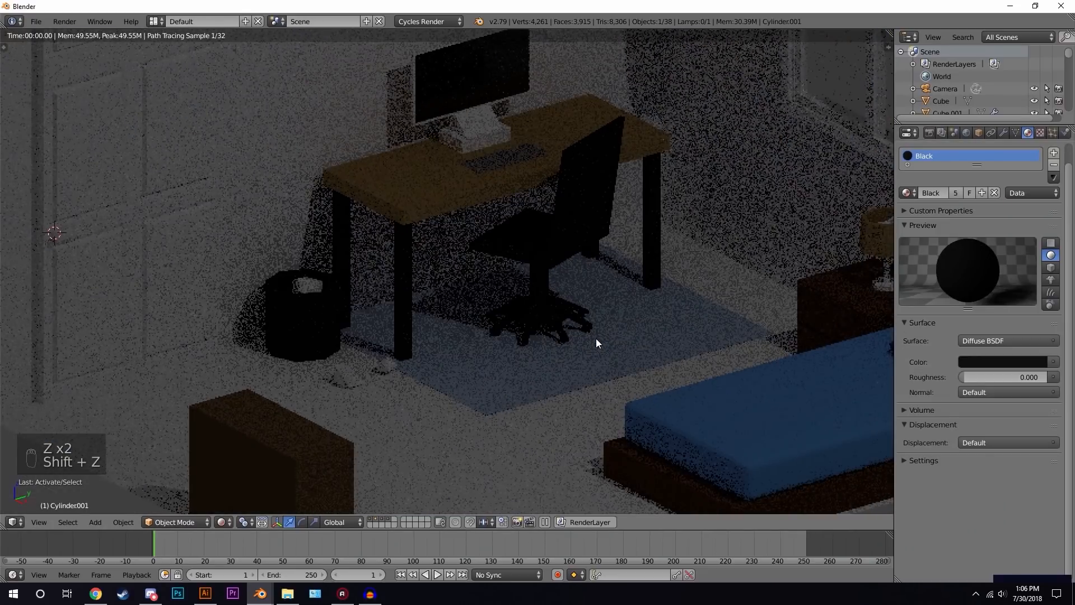
{"action": "scroll", "coordinate": [554, 299], "scroll_direction": "down", "scroll_amount": 3}
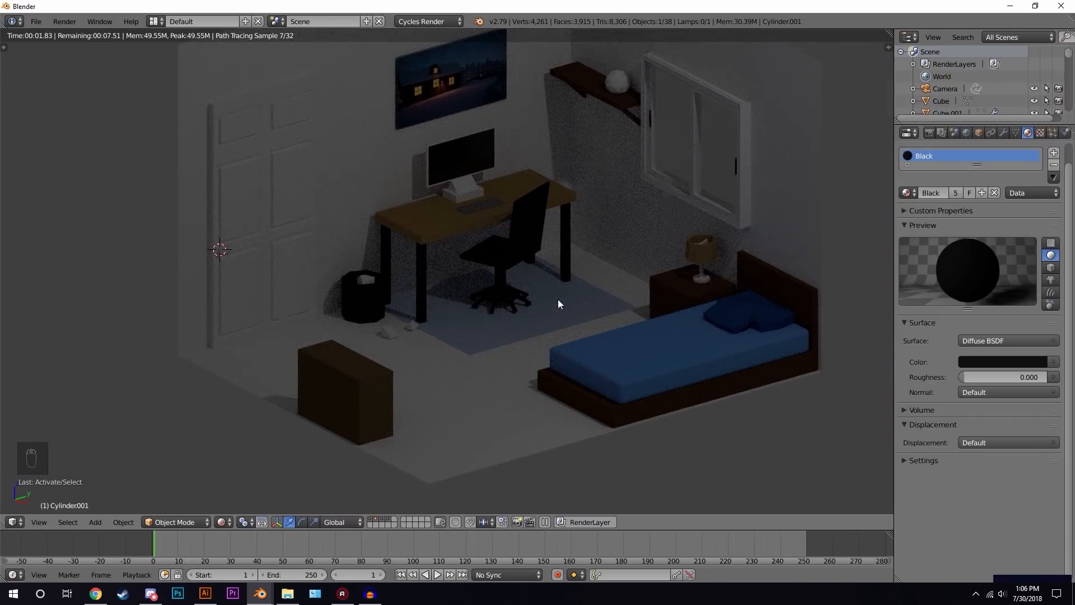
{"action": "key", "text": "KP_0"}
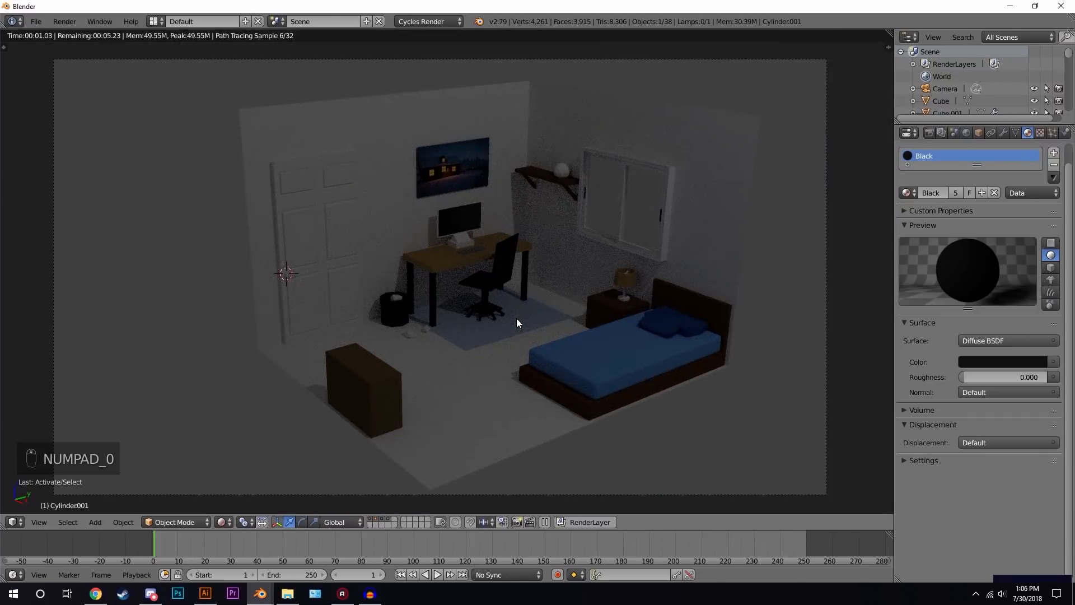
{"action": "key", "text": "z"}
{"action": "key", "text": "z"}
{"action": "key", "text": "z"}
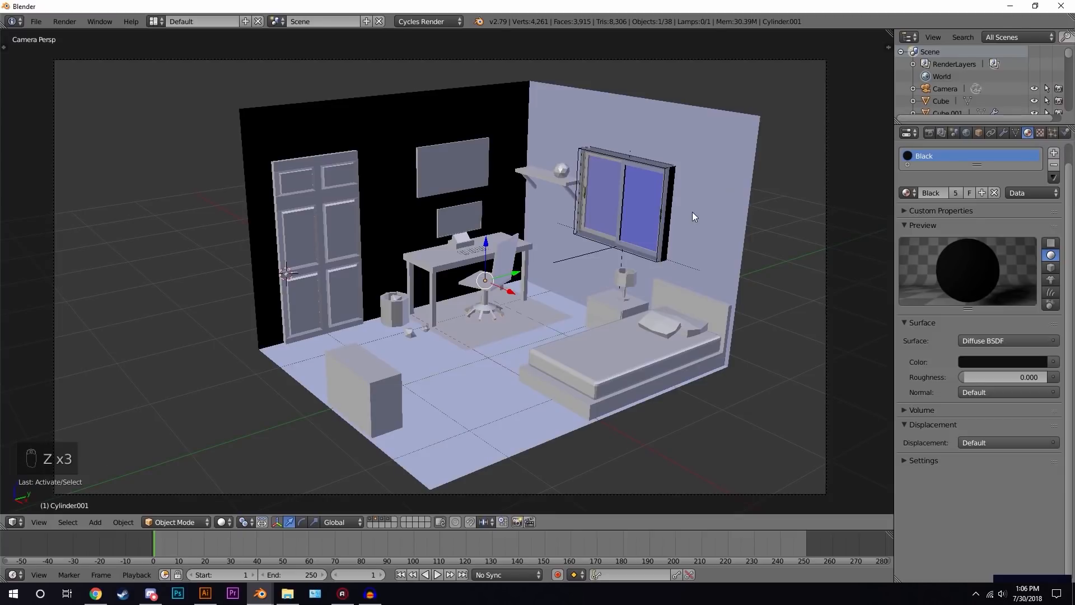
- Select the room box and add a Solidify modifier to it
{"action": "right_click", "coordinate": [735, 119]}
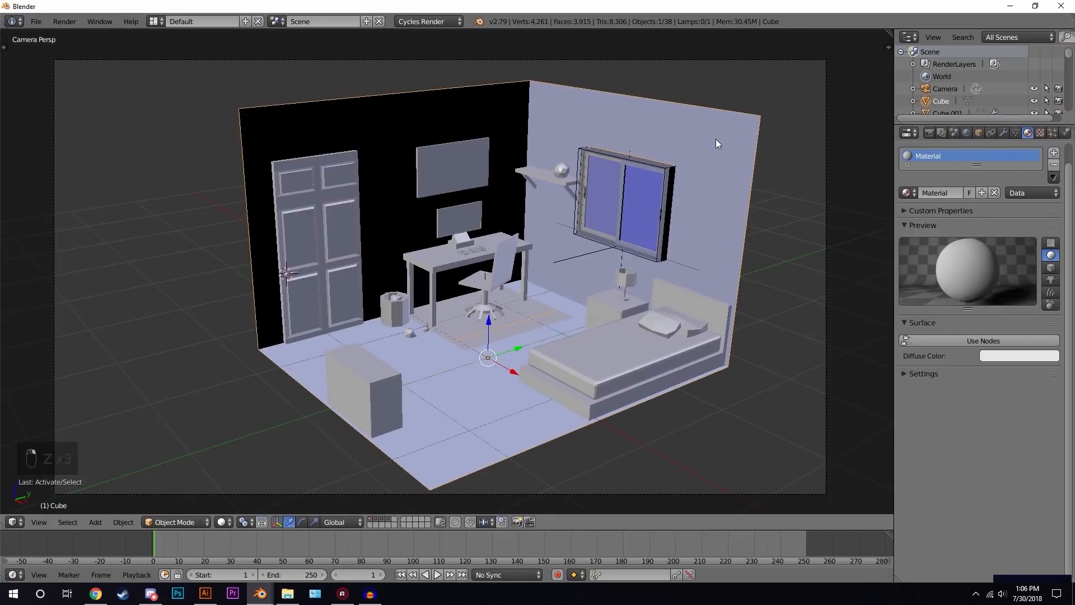
{"action": "left_click", "coordinate": [1006, 134]}
{"action": "left_click", "coordinate": [950, 168]}
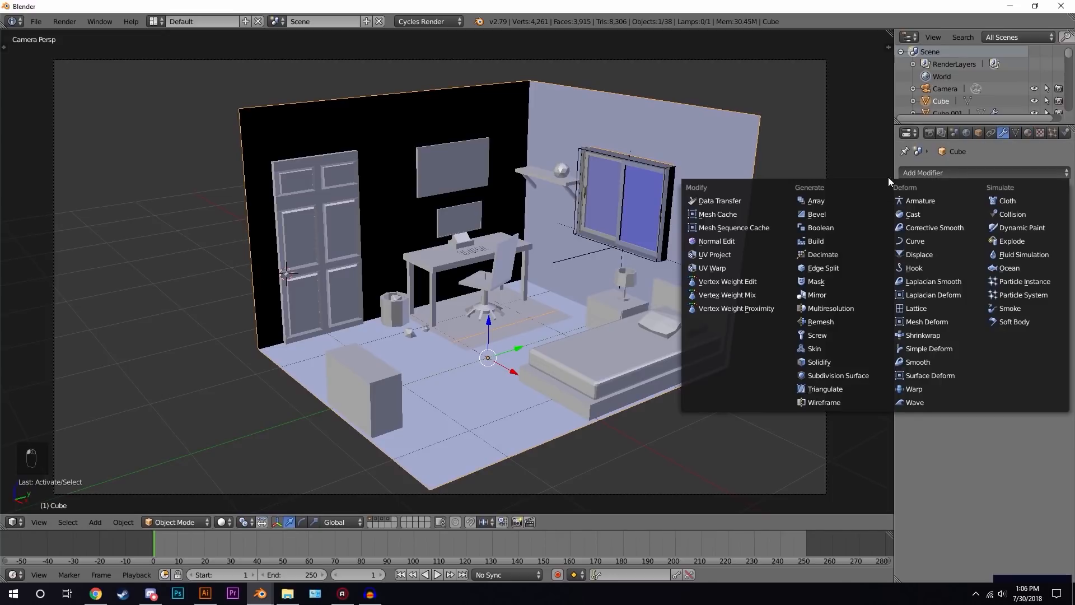
{"action": "left_click", "coordinate": [826, 361]}
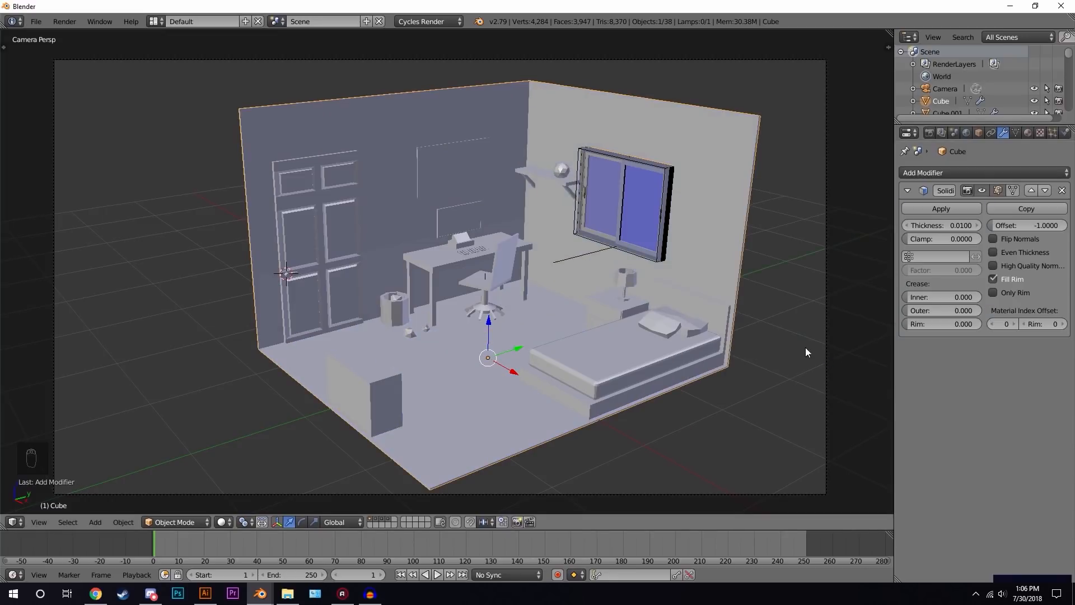
{"action": "scroll", "coordinate": [756, 208], "scroll_direction": "up", "scroll_amount": 3}
{"action": "scroll", "coordinate": [786, 188], "scroll_direction": "down", "scroll_amount": 2}
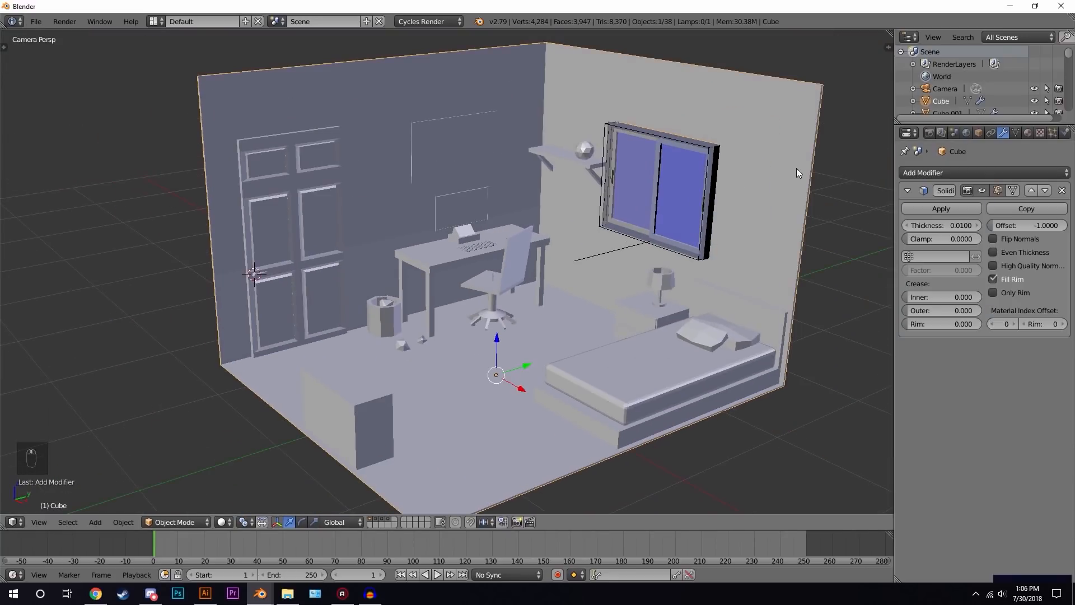
- Zoom in on the wall and toggle the Solidify modifier's viewport display to inspect the wall thickness
{"action": "middle_click_drag", "start_coordinate": [795, 168], "coordinate": [796, 172]}
{"action": "scroll", "coordinate": [796, 214], "scroll_direction": "up", "scroll_amount": 5}
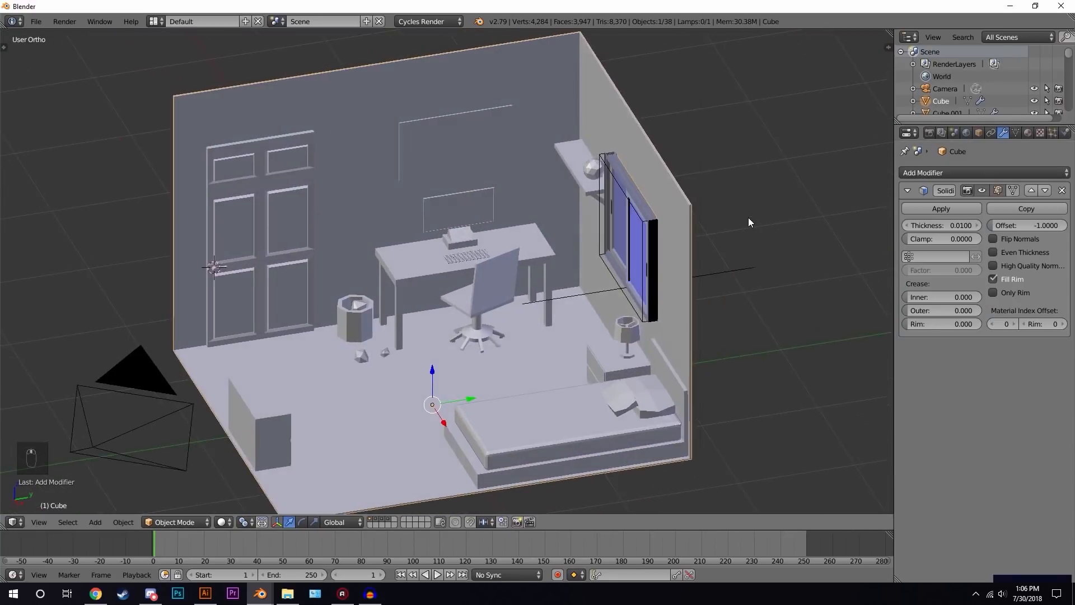
{"action": "scroll", "coordinate": [755, 217], "scroll_direction": "up", "scroll_amount": 2}
{"action": "scroll", "coordinate": [579, 279], "scroll_direction": "up", "scroll_amount": 3}
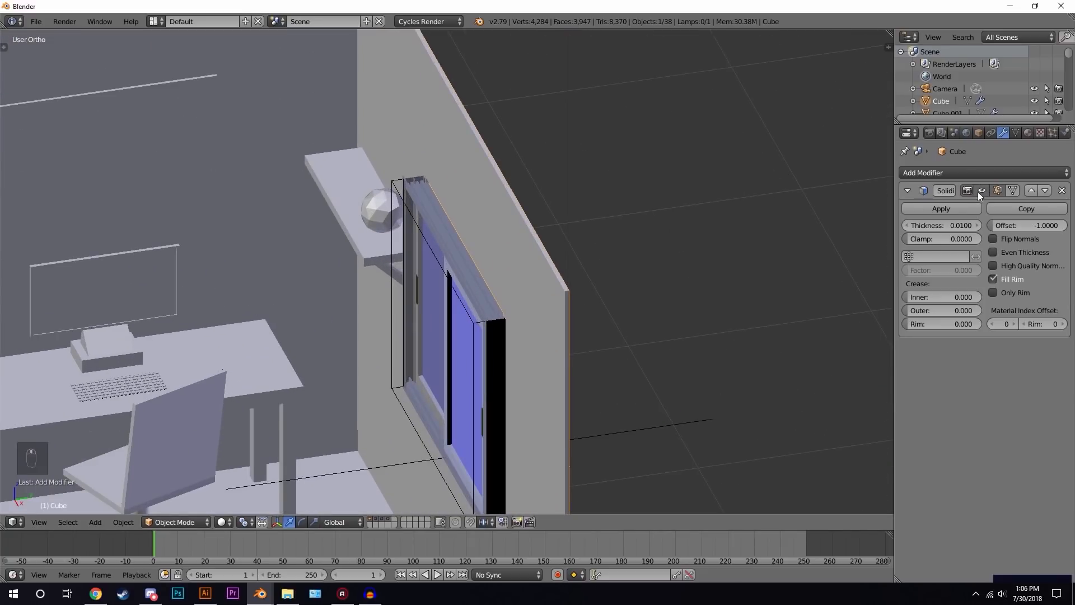
{"action": "left_click", "coordinate": [980, 191]}
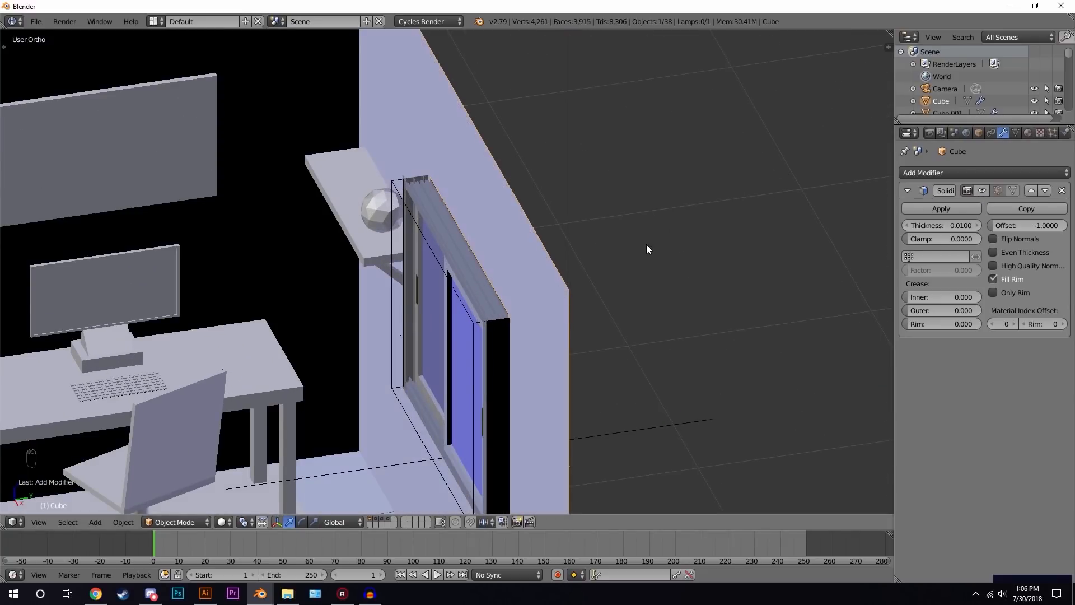
{"action": "left_click", "coordinate": [983, 190]}
{"action": "scroll", "coordinate": [560, 264], "scroll_direction": "down", "scroll_amount": 5}
{"action": "middle_click_drag", "start_coordinate": [521, 274], "coordinate": [532, 250]}
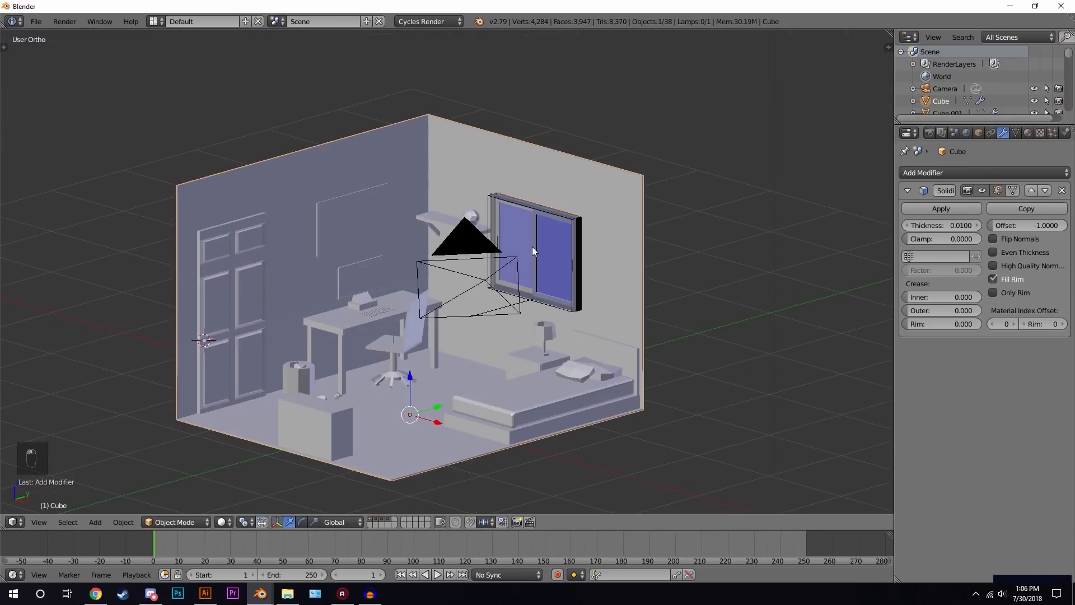
{"action": "key", "text": "KP_0"}
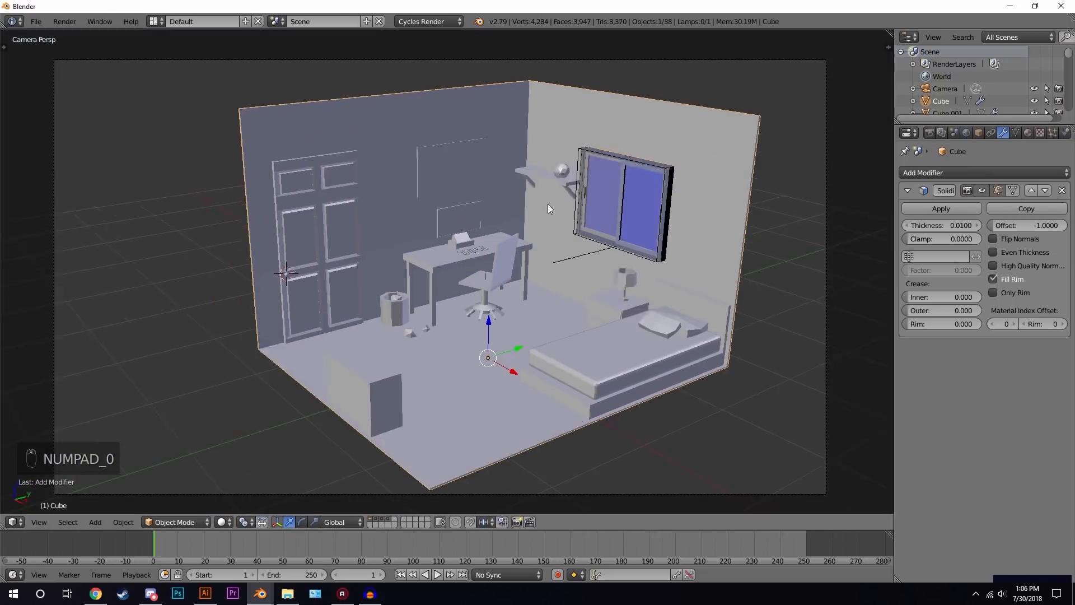
- Enable nodes on the room's base material and adjust its colour on the colour wheel
{"action": "left_click", "coordinate": [1027, 133]}
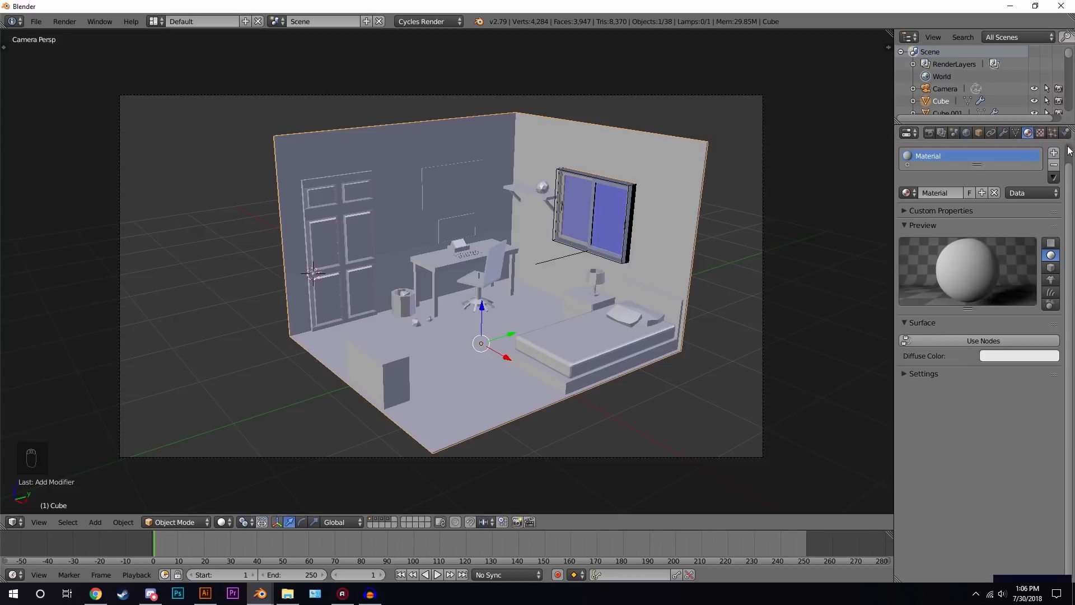
{"action": "left_click", "coordinate": [991, 341]}
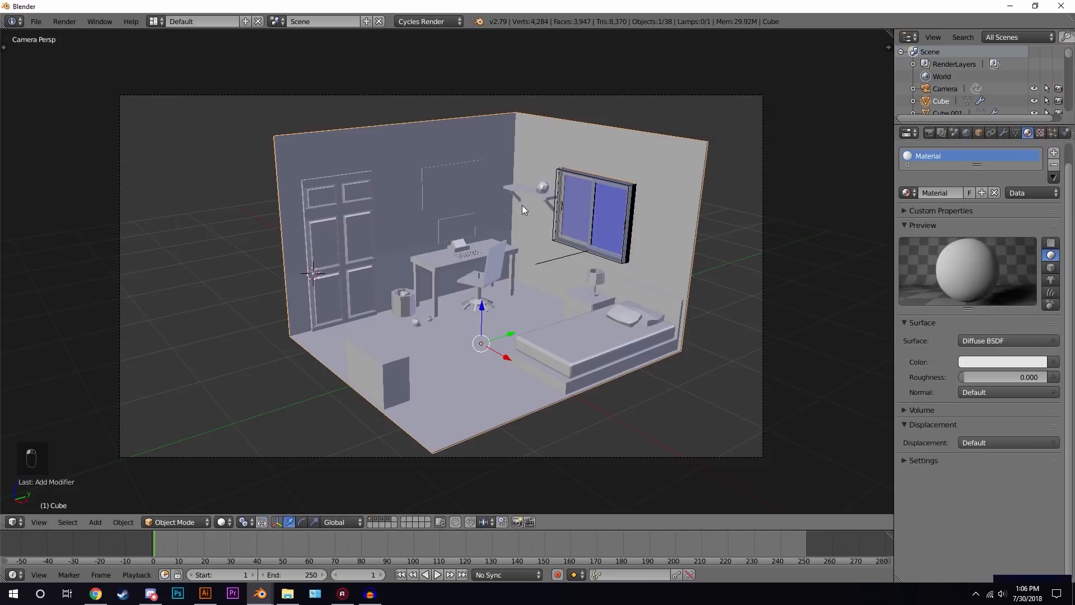
{"action": "left_click", "coordinate": [1002, 361]}
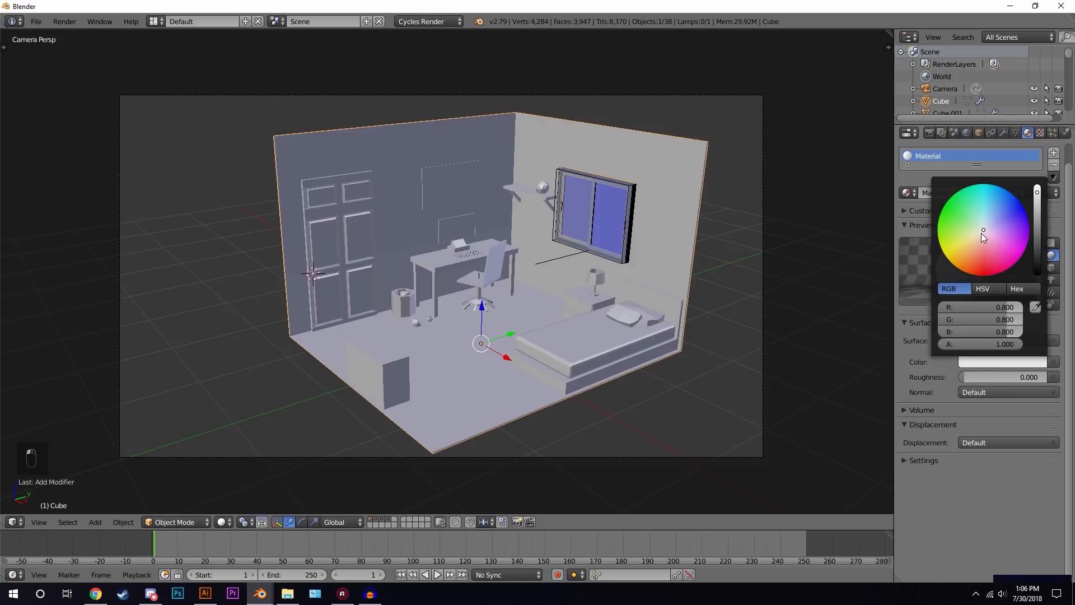
{"action": "left_click", "coordinate": [981, 230]}
- Add a second material slot with a new material named Floor and set its colour to R 0.800, G 0.703, B 0.500
{"action": "left_click", "coordinate": [1054, 152]}
{"action": "left_click", "coordinate": [949, 220]}
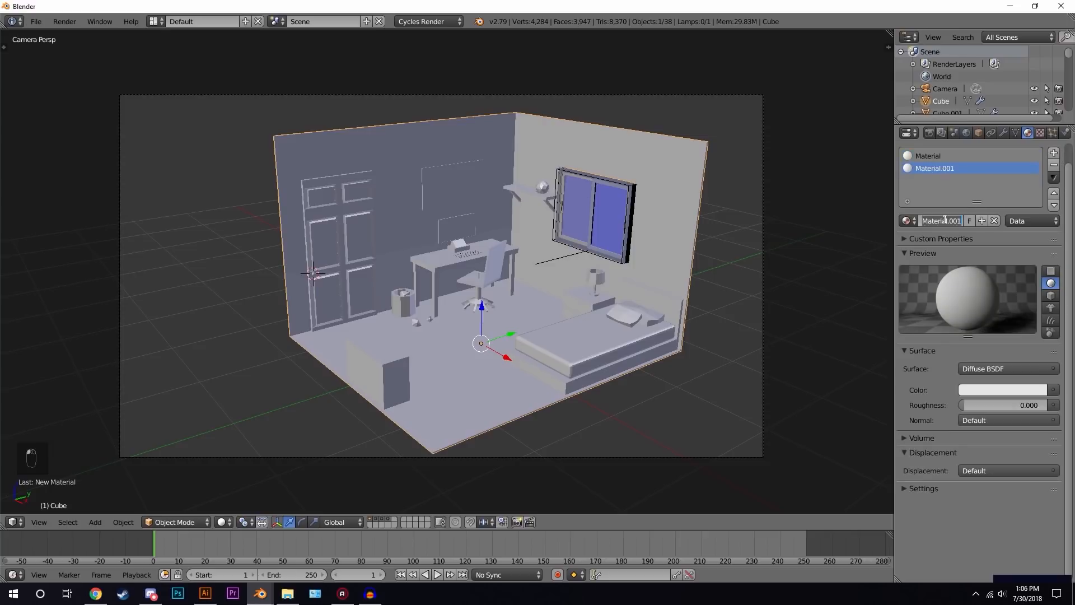
{"action": "left_click", "coordinate": [946, 221]}
{"action": "type", "text": "Floor"}
{"action": "key", "text": "Return"}
{"action": "left_click", "coordinate": [981, 388]}
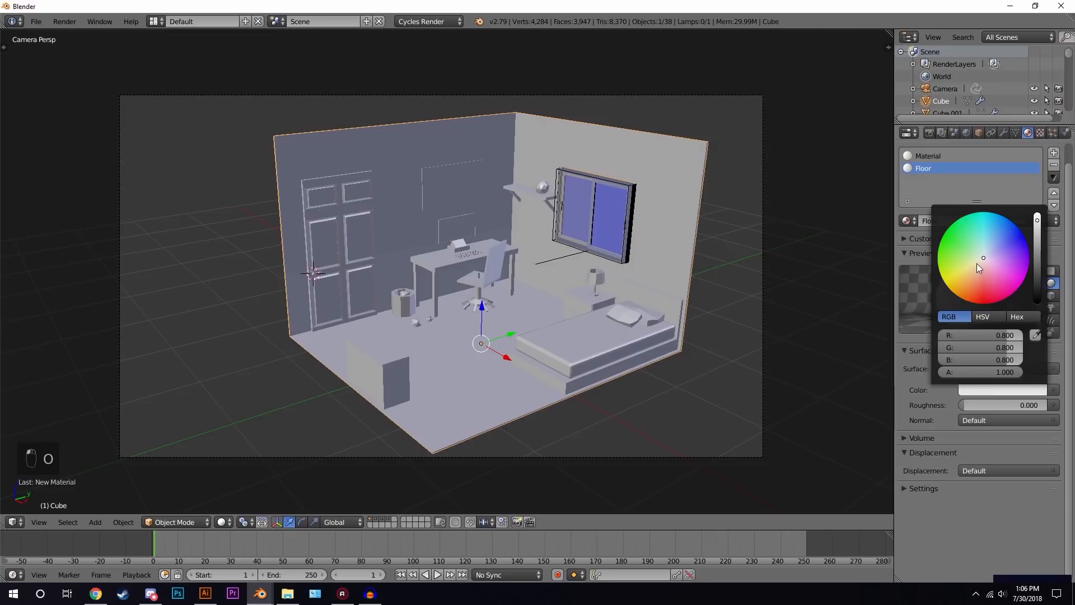
{"action": "left_click_drag", "start_coordinate": [981, 262], "coordinate": [977, 265]}
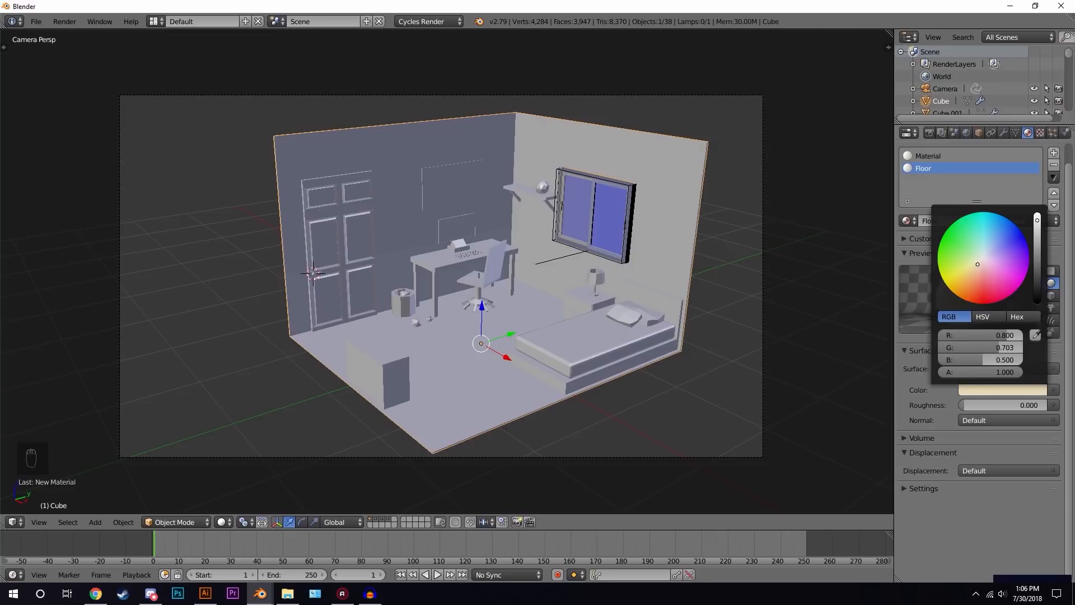
- In Edit Mode, switch to face selection and select the room's floor face
{"action": "key", "text": "Tab"}
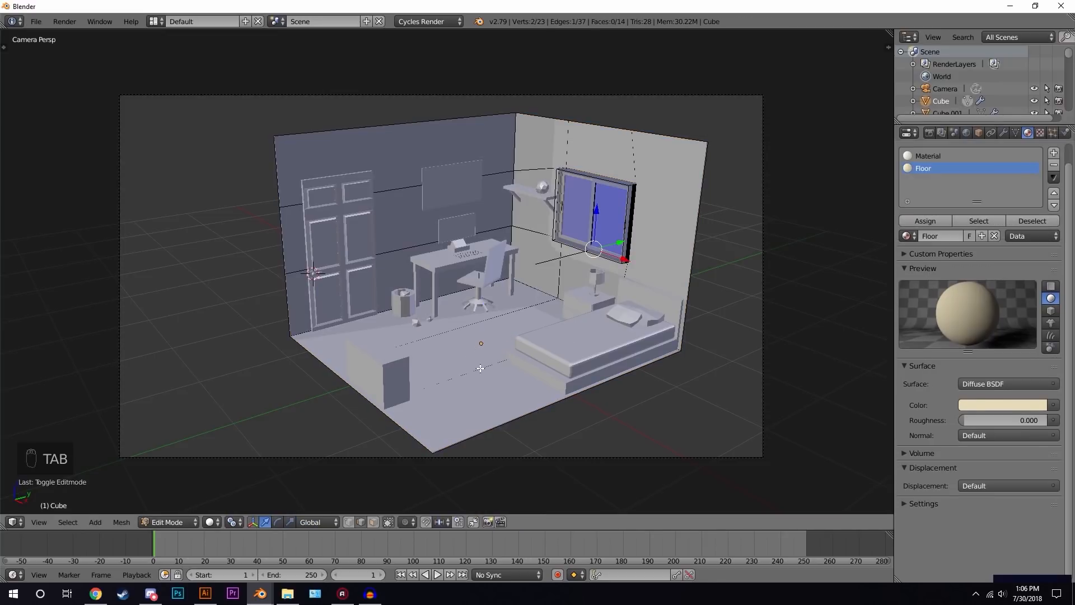
{"action": "left_click", "coordinate": [373, 523]}
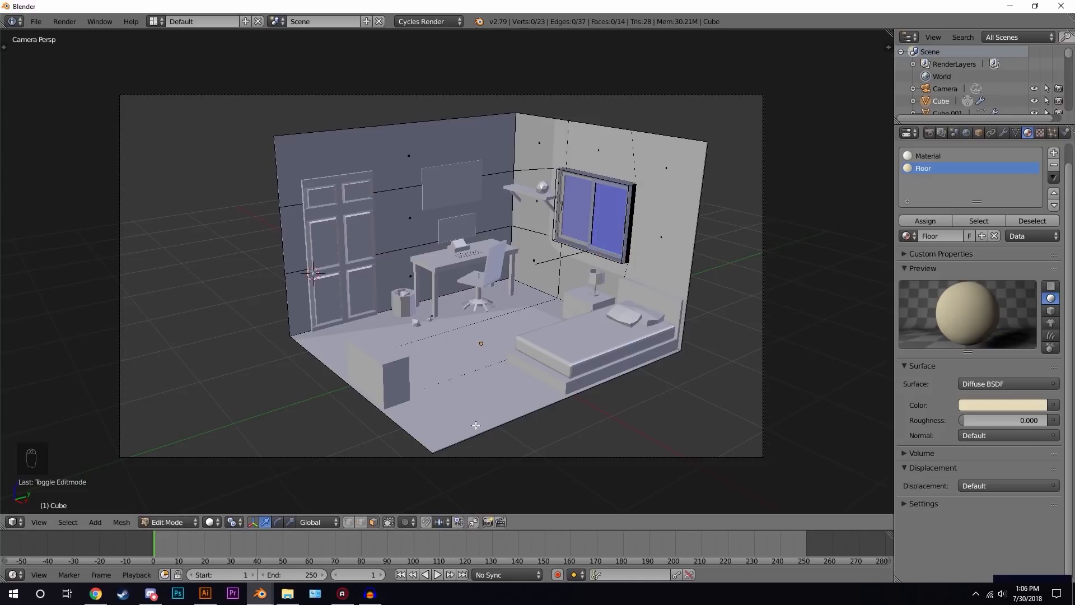
{"action": "right_click", "coordinate": [493, 349]}
{"action": "scroll", "coordinate": [494, 349], "scroll_direction": "up", "scroll_amount": 1}
{"action": "key", "text": "z"}
{"action": "key", "text": "z"}
{"action": "key", "text": "z"}
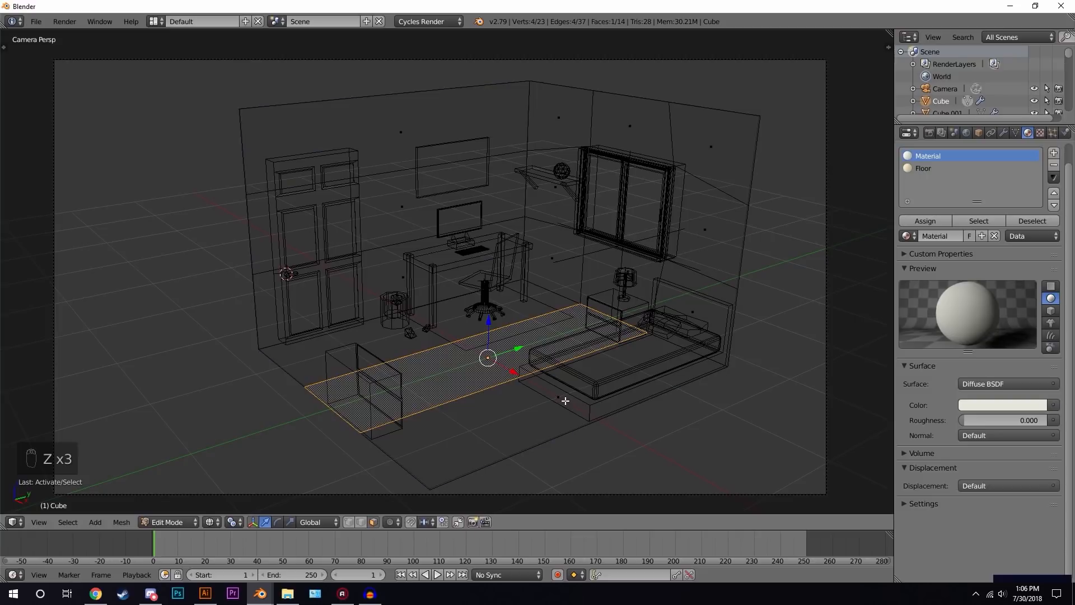
{"action": "key", "text": "z"}
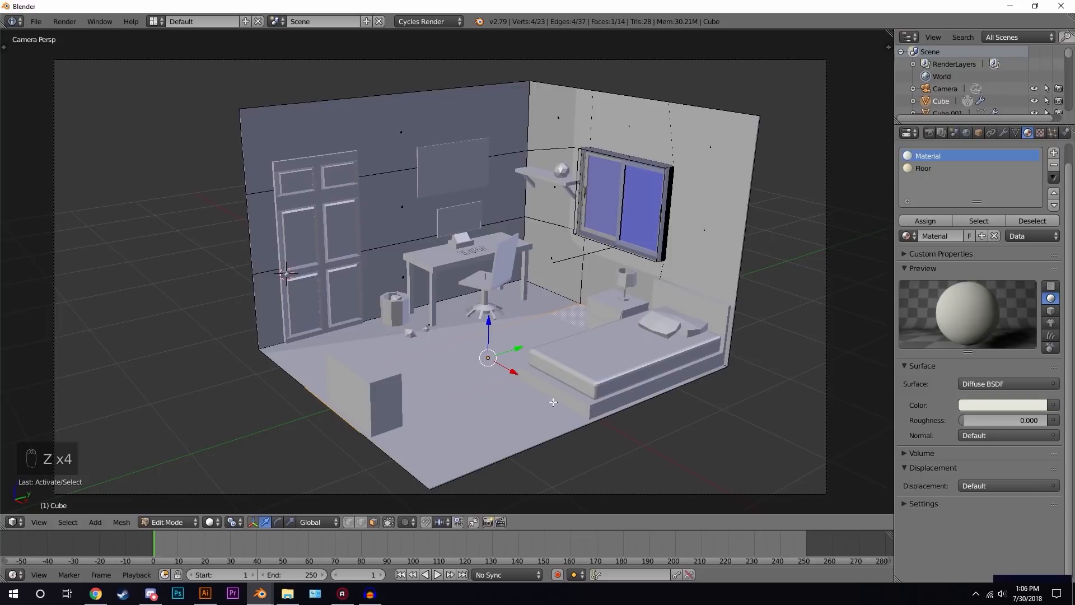
- Assign the Floor material to the selected floor face and leave Edit Mode
{"action": "right_click", "coordinate": [553, 402], "text": "shift"}
{"action": "right_click", "coordinate": [484, 295], "text": "shift"}
{"action": "left_click", "coordinate": [924, 168]}
{"action": "left_click", "coordinate": [926, 221]}
{"action": "key", "text": "Tab"}
- Save the file as Low Poly Interior Tutorial1.blend in the Low Poly Interior folder
{"action": "scroll", "coordinate": [538, 308], "scroll_direction": "down", "scroll_amount": 2}
{"action": "key", "text": "ctrl+s"}
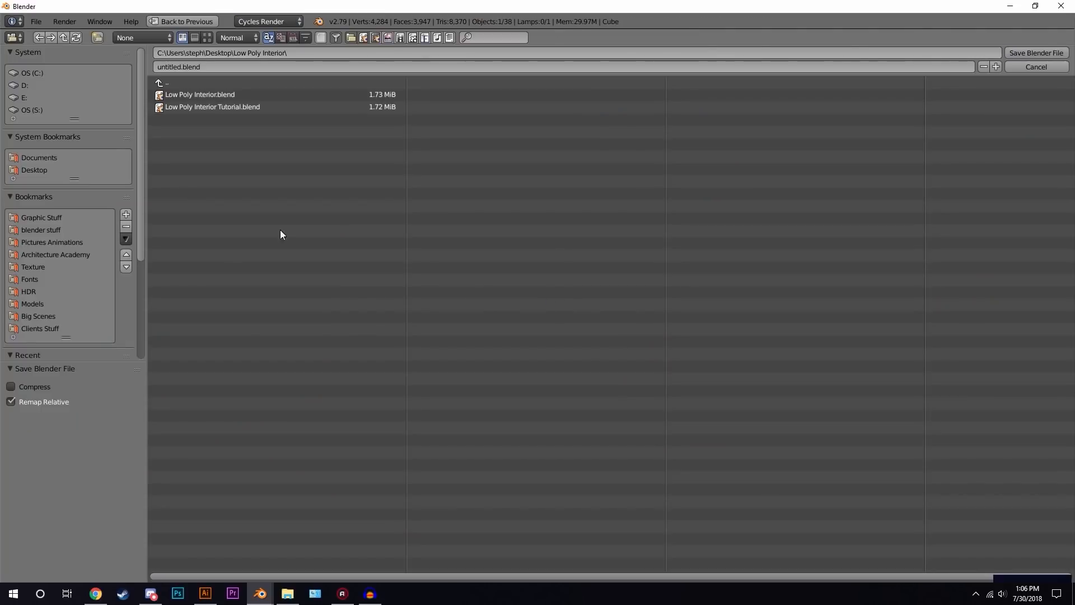
{"action": "left_click", "coordinate": [262, 66]}
{"action": "key", "text": "BackSpace"}
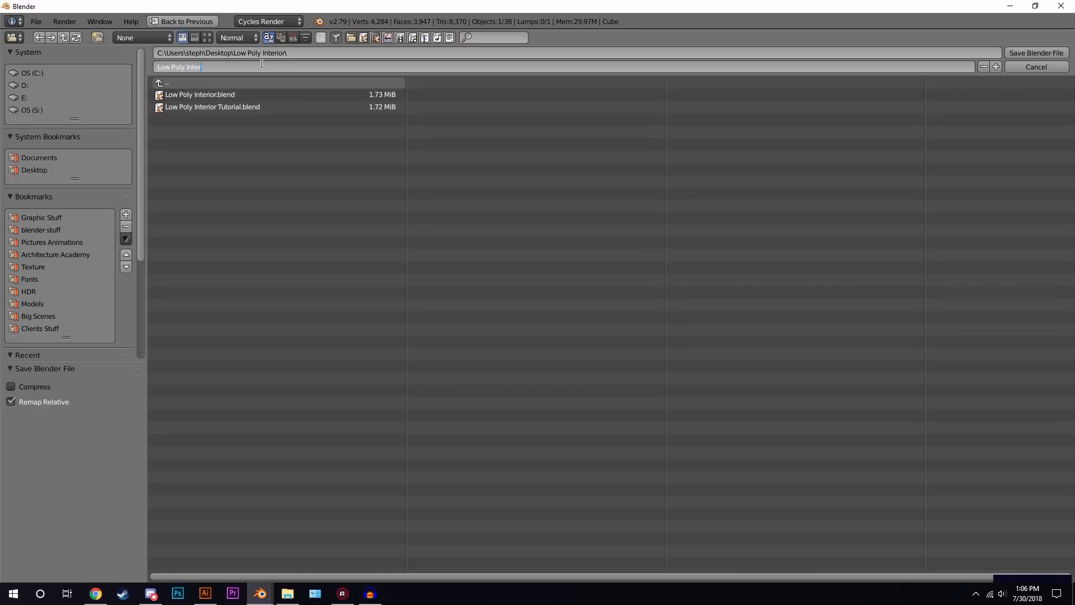
{"action": "type", "text": "Low Poly Interior Tutorial"}
{"action": "key", "text": "Return"}
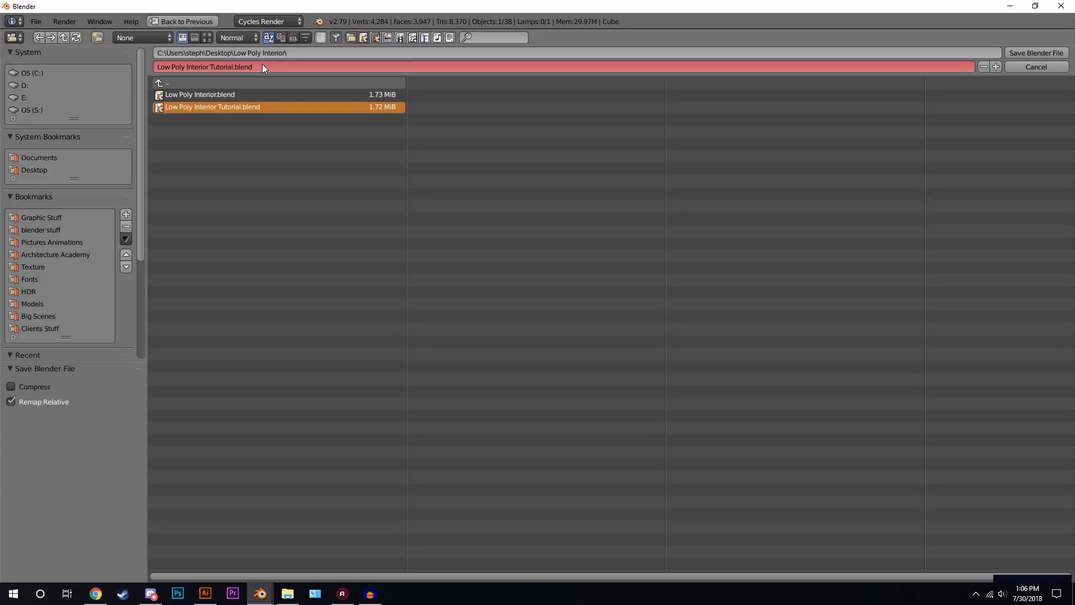
{"action": "left_click", "coordinate": [295, 205]}
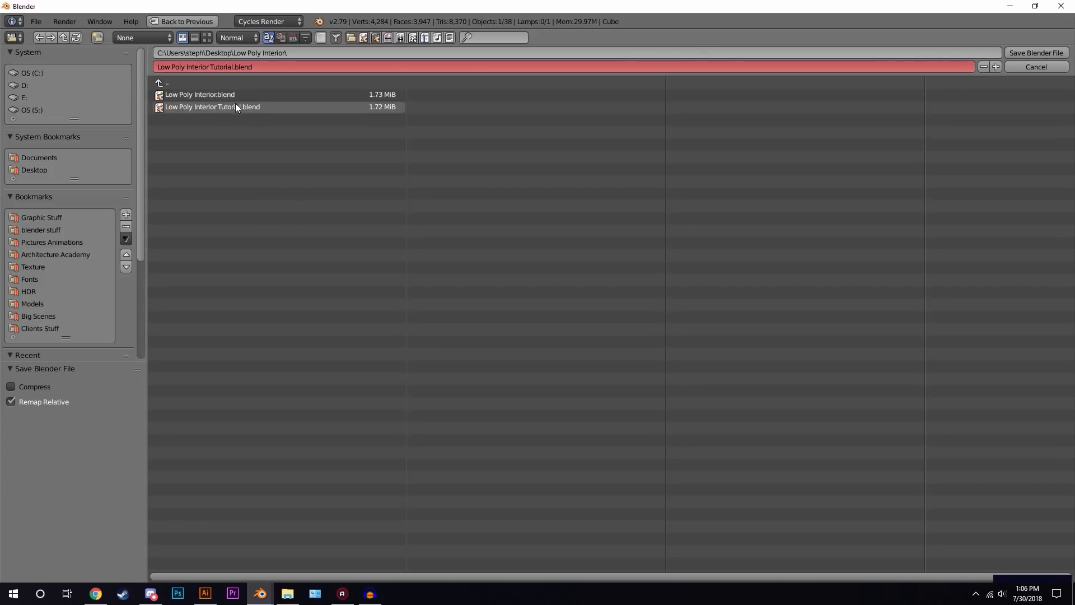
{"action": "key", "text": "KP_Add"}
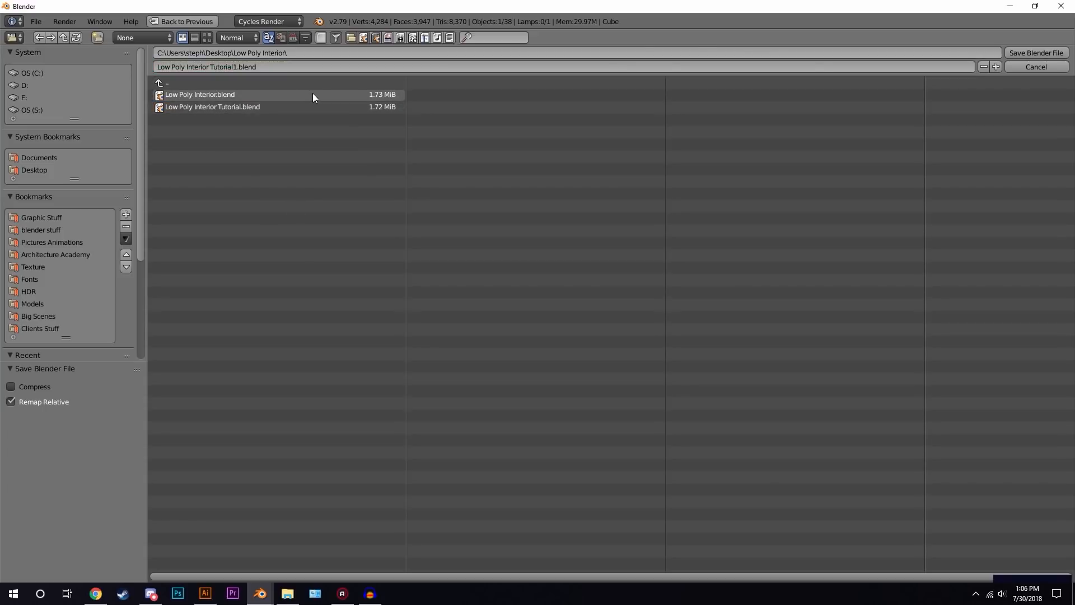
{"action": "left_click", "coordinate": [1031, 53]}
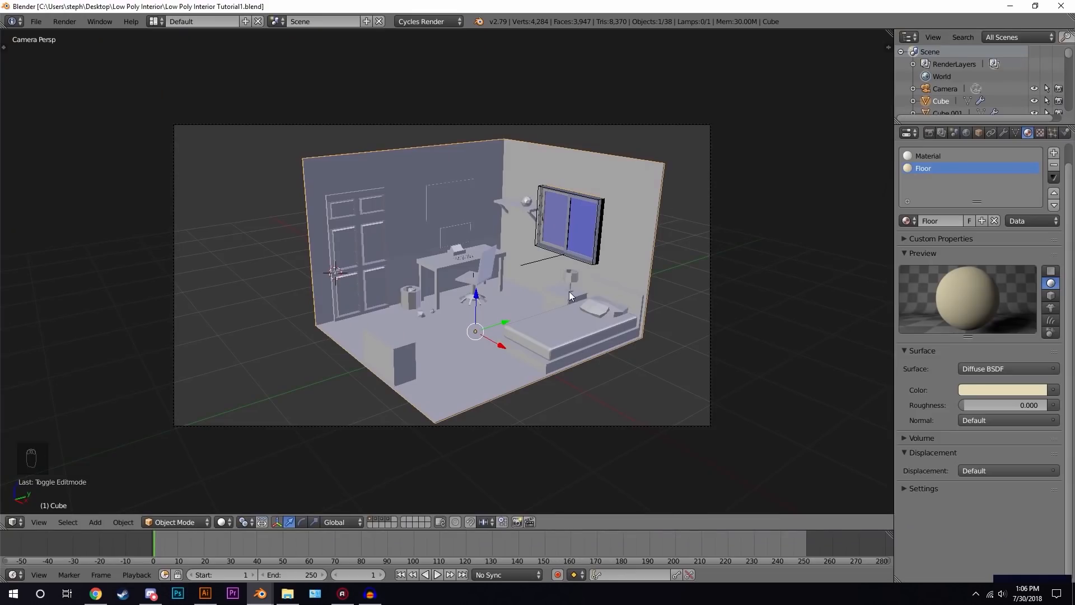
- Switch the viewport to rendered shading to preview the room
{"action": "scroll", "coordinate": [569, 291], "scroll_direction": "up", "scroll_amount": 3}
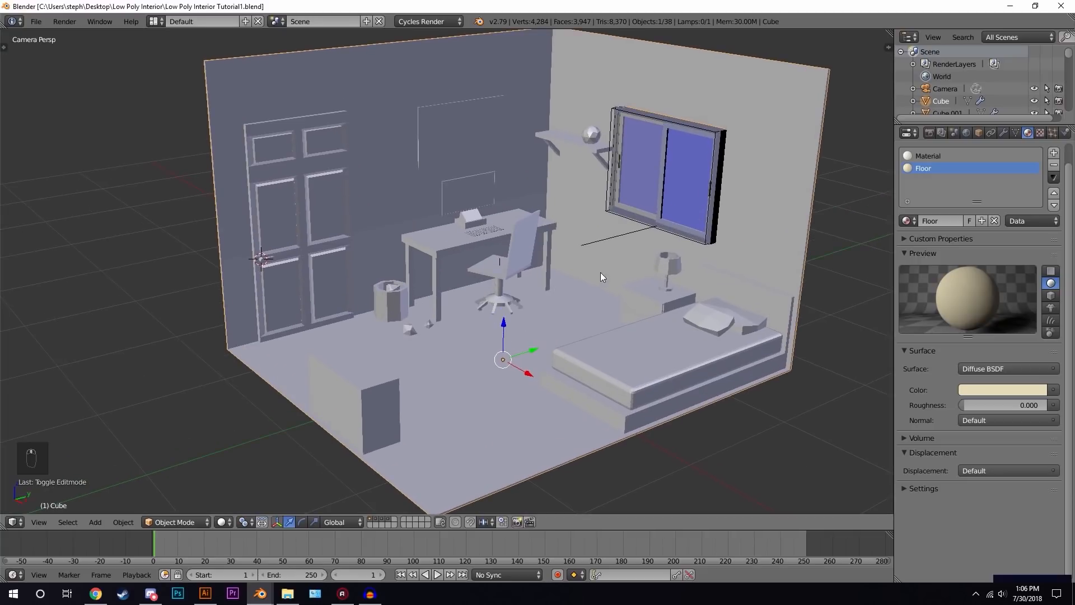
{"action": "scroll", "coordinate": [521, 301], "scroll_direction": "down", "scroll_amount": 3}
{"action": "key", "text": "shift+z"}
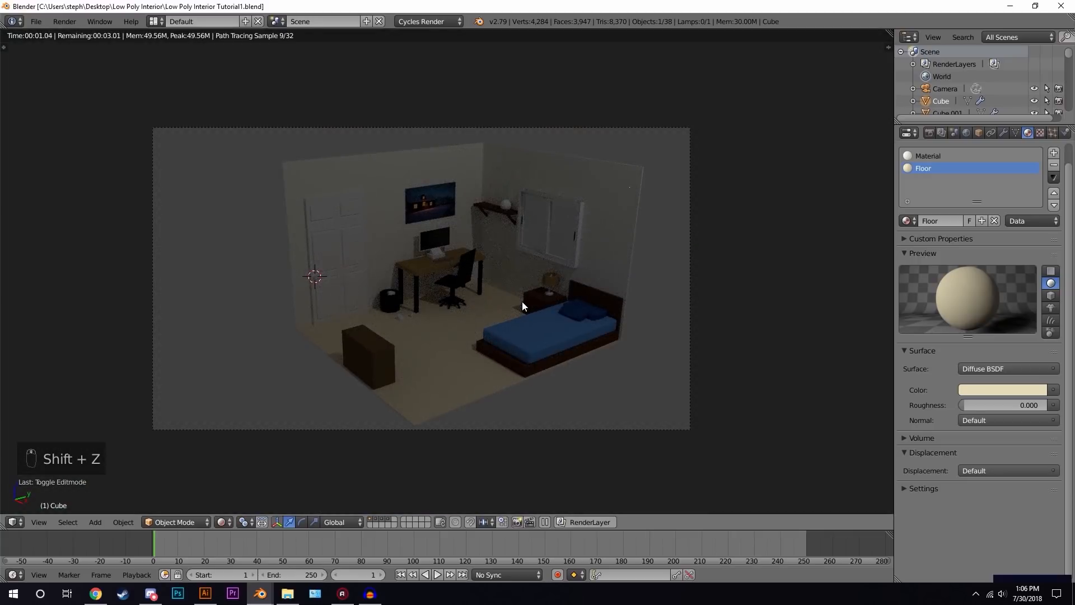
{"action": "scroll", "coordinate": [522, 301], "scroll_direction": "up", "scroll_amount": 3}
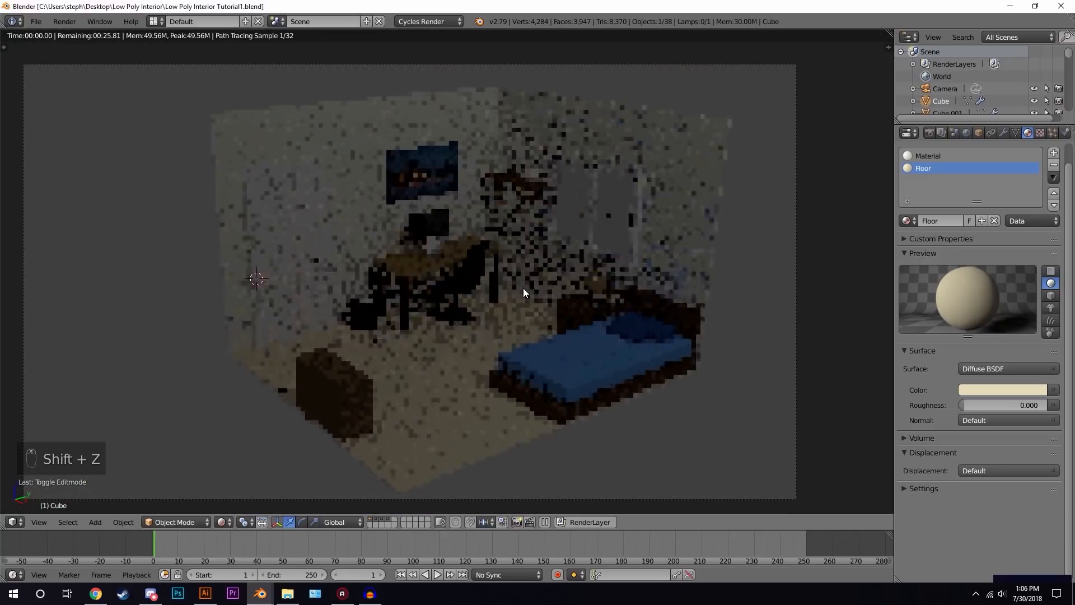
- Brighten the room's base Material colour to near white, about R 0.988, G 1.000, B 0.898
{"action": "left_click", "coordinate": [925, 156]}
{"action": "left_click", "coordinate": [992, 391]}
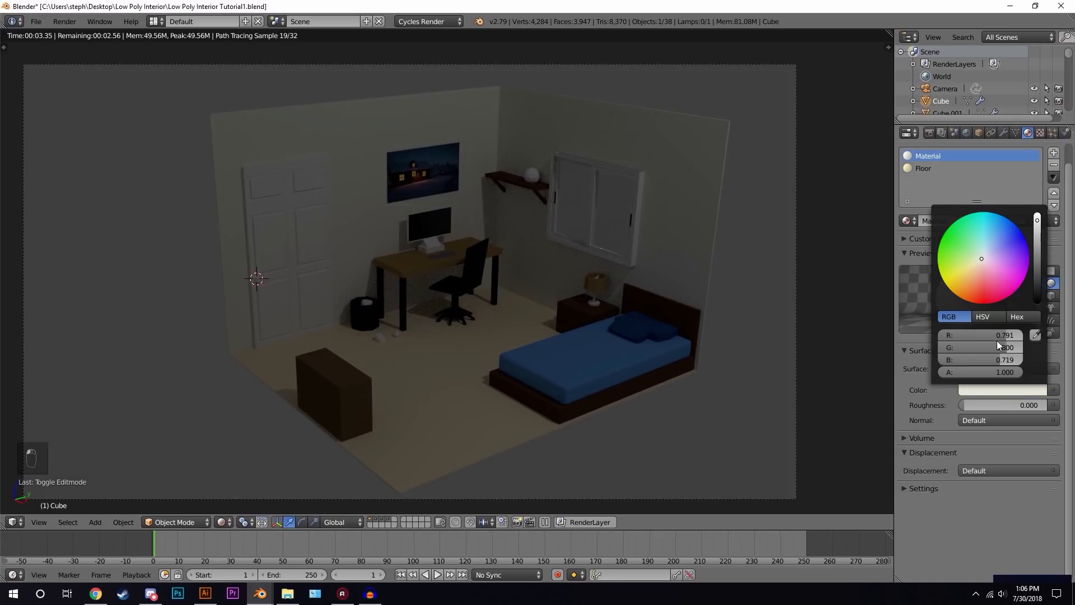
{"action": "left_click_drag", "start_coordinate": [1038, 227], "coordinate": [1037, 214]}
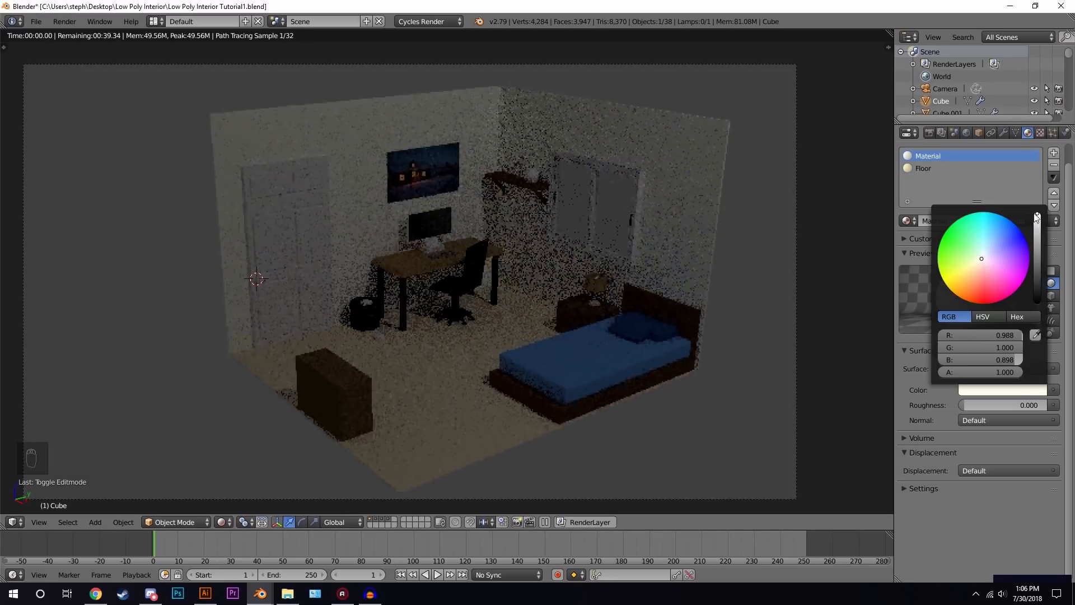
{"action": "left_click", "coordinate": [990, 318]}
{"action": "left_click_drag", "start_coordinate": [949, 343], "coordinate": [936, 344]}
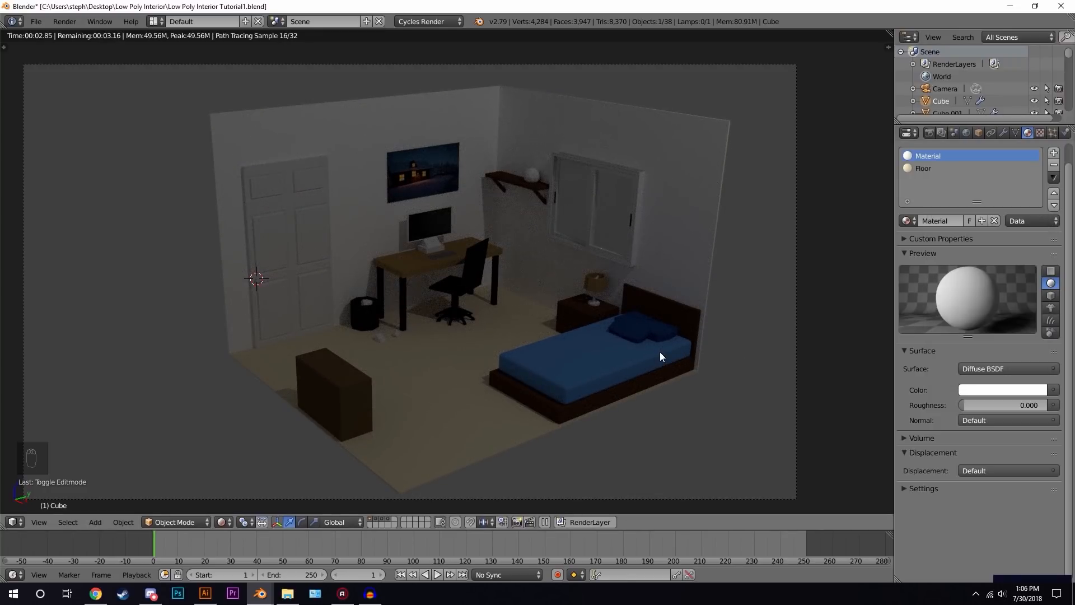
- Enable nodes on the World and set its background colour to a Sky Texture
{"action": "key", "text": "z"}
{"action": "key", "text": "z"}
{"action": "key", "text": "z"}
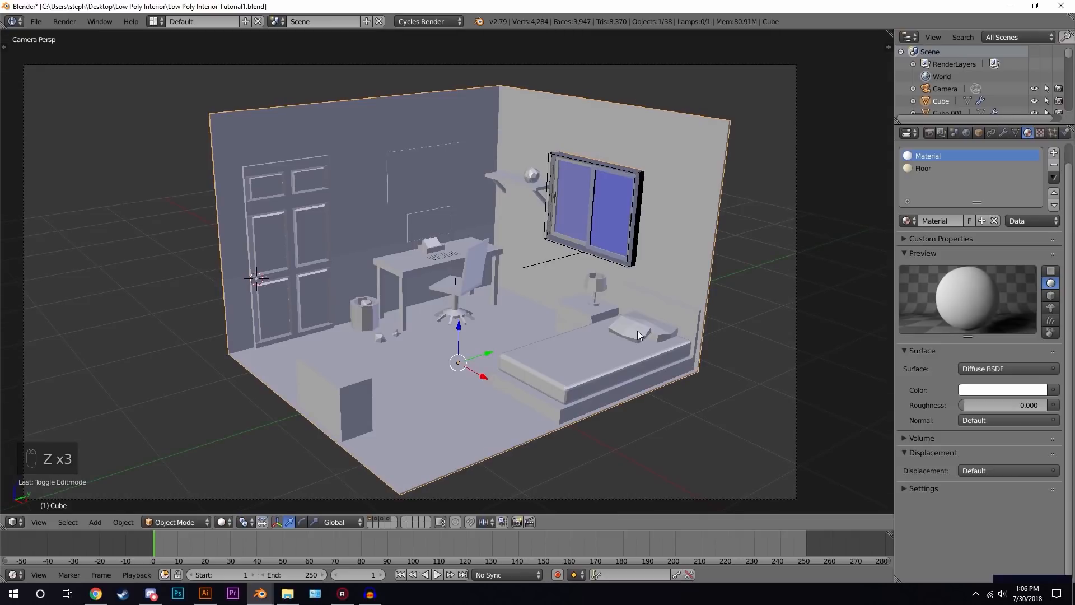
{"action": "middle_click_drag", "start_coordinate": [596, 268], "coordinate": [578, 276]}
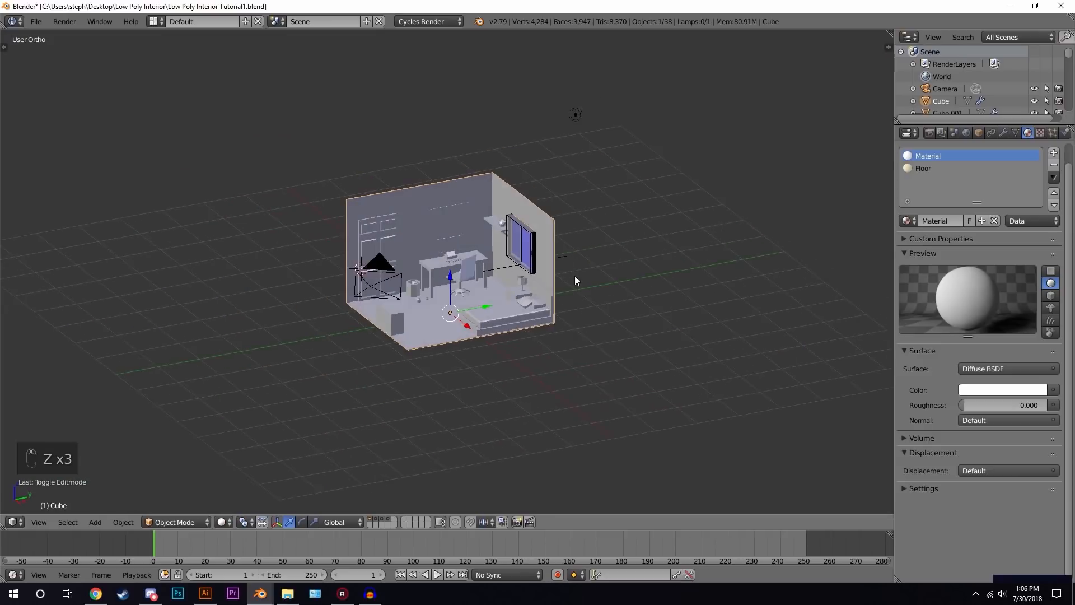
{"action": "left_click", "coordinate": [966, 132]}
{"action": "scroll", "coordinate": [677, 227], "scroll_direction": "up", "scroll_amount": 3}
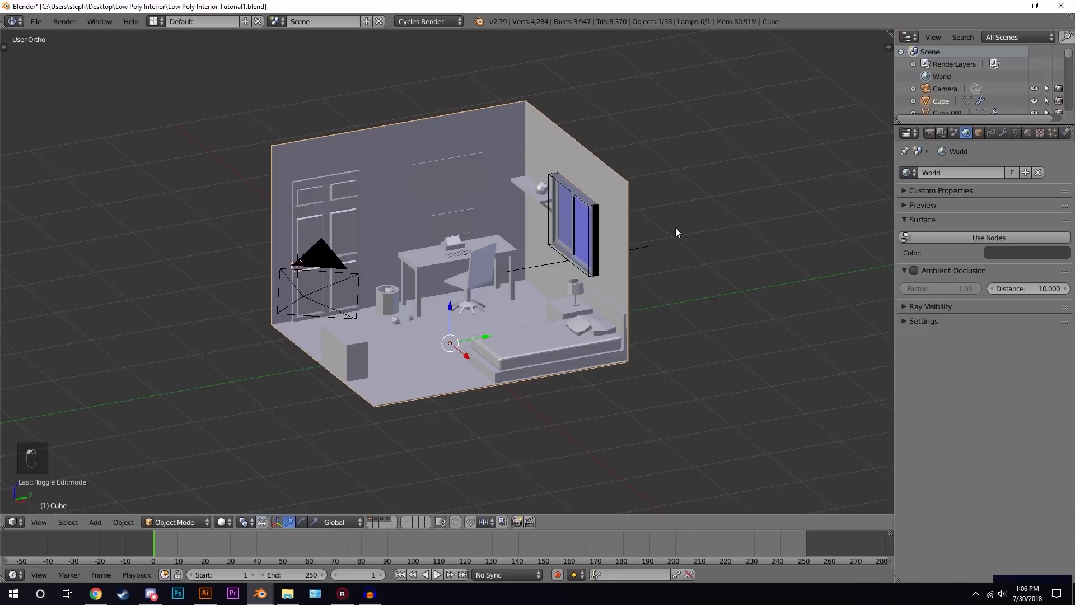
{"action": "left_click", "coordinate": [1023, 235]}
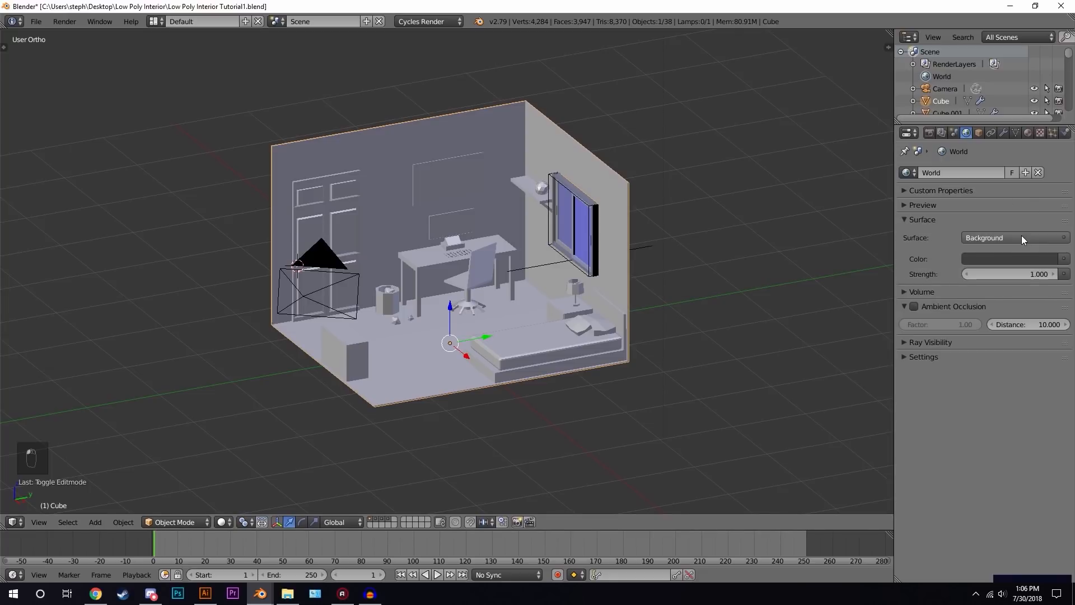
{"action": "left_click", "coordinate": [1064, 258]}
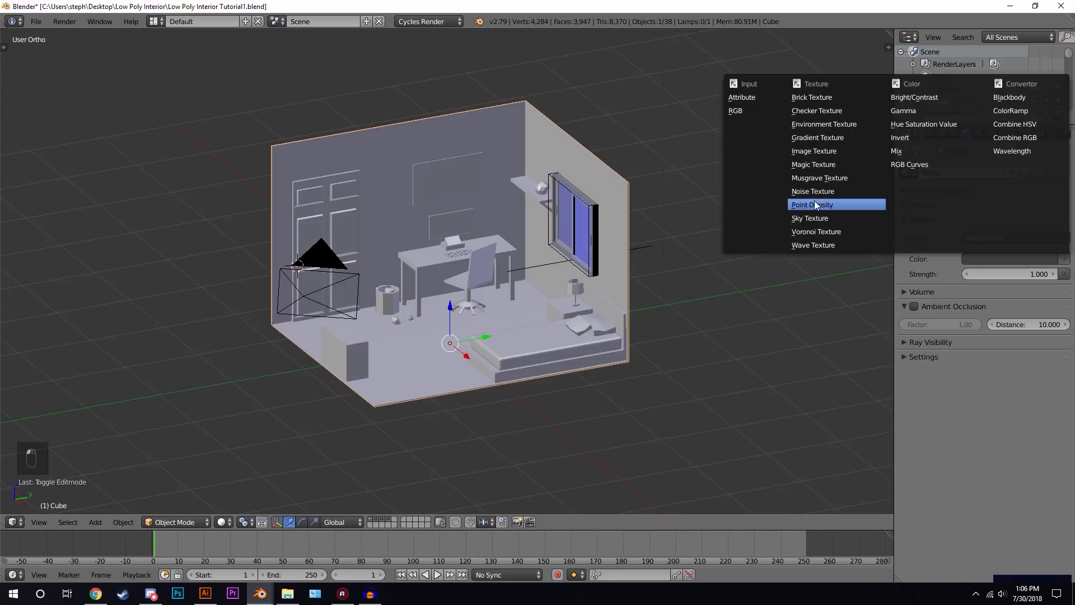
{"action": "left_click", "coordinate": [812, 218]}
- Preview the rendered camera view and set the World background Strength, trying 2 and 4 before 3
{"action": "key", "text": "KP_0"}
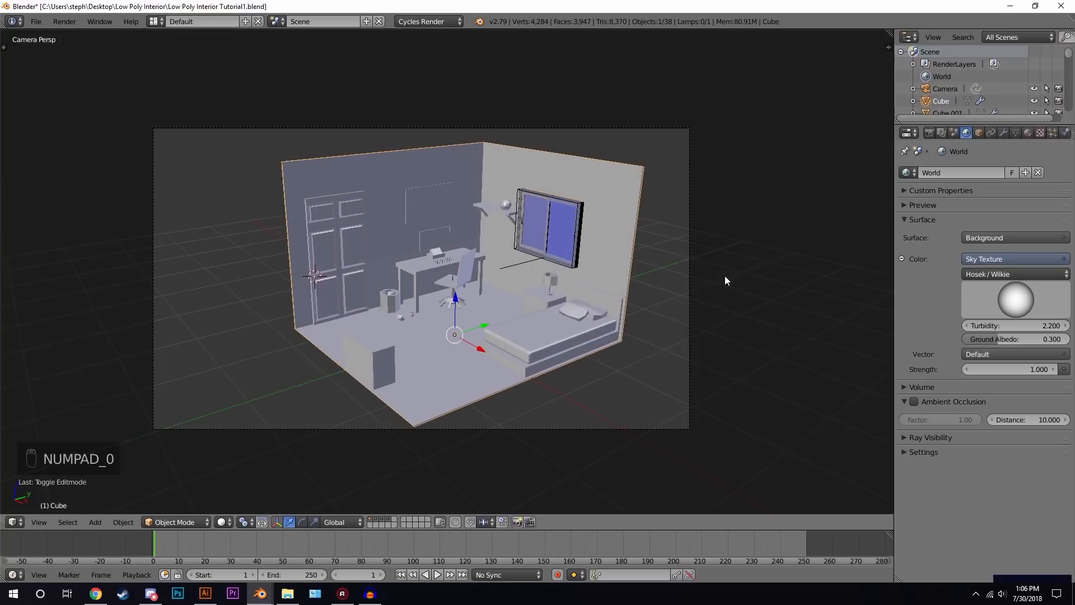
{"action": "scroll", "coordinate": [622, 280], "scroll_direction": "up", "scroll_amount": 2}
{"action": "key", "text": "shift+z"}
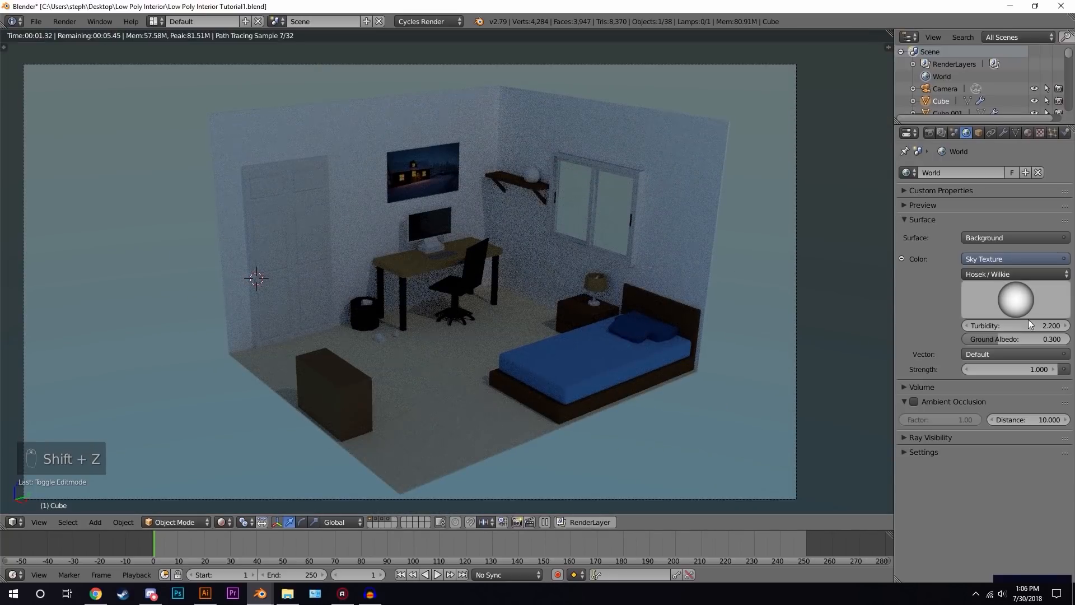
{"action": "left_click", "coordinate": [1017, 370]}
{"action": "type", "text": "2"}
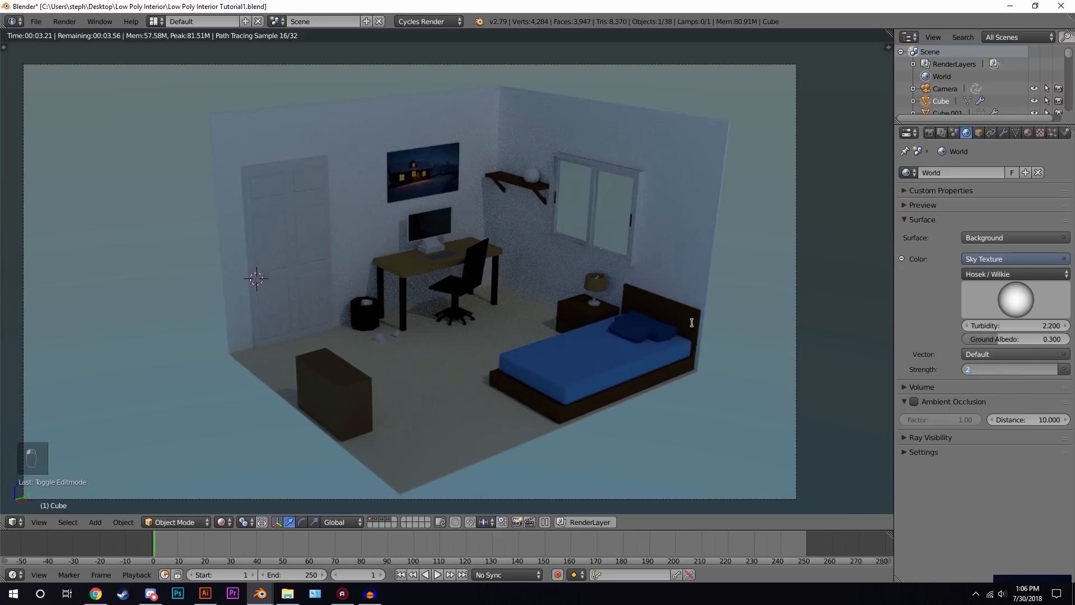
{"action": "key", "text": "Return"}
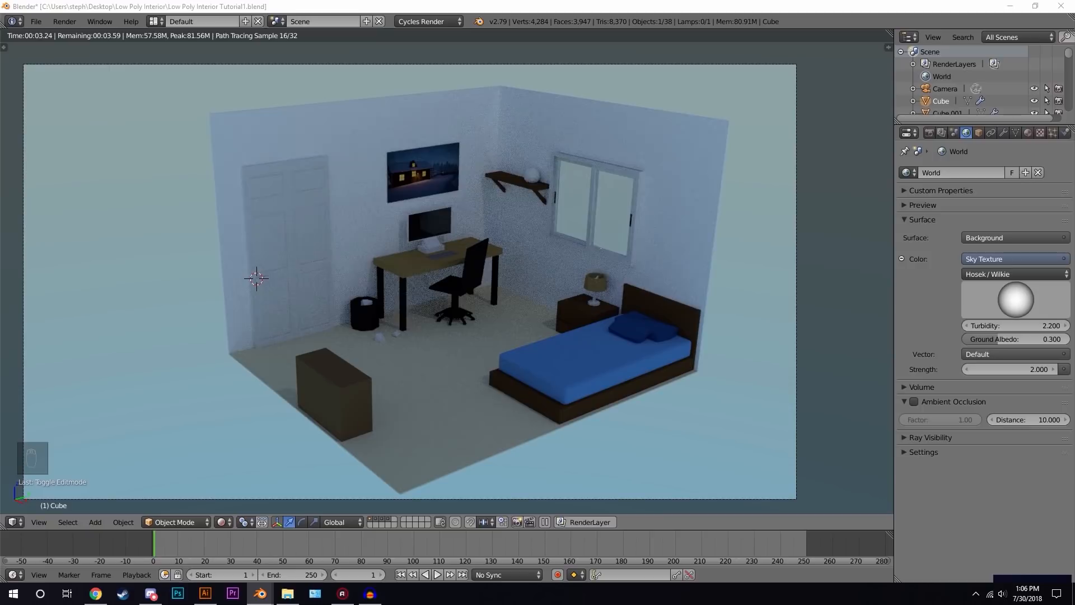
{"action": "left_click", "coordinate": [1017, 369]}
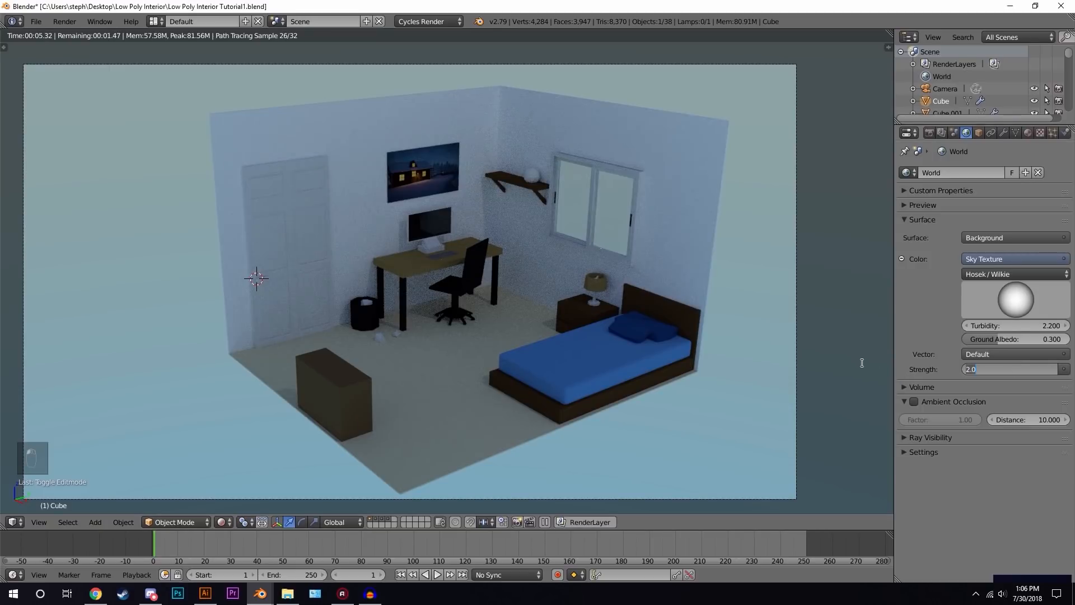
{"action": "type", "text": "4"}
{"action": "key", "text": "Return"}
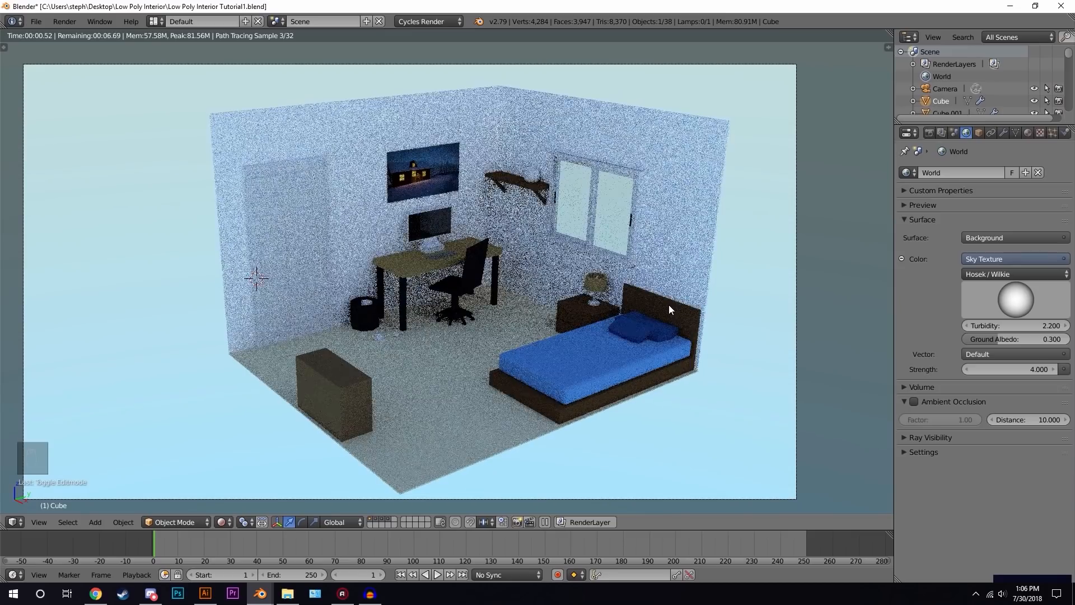
{"action": "left_click", "coordinate": [1017, 370]}
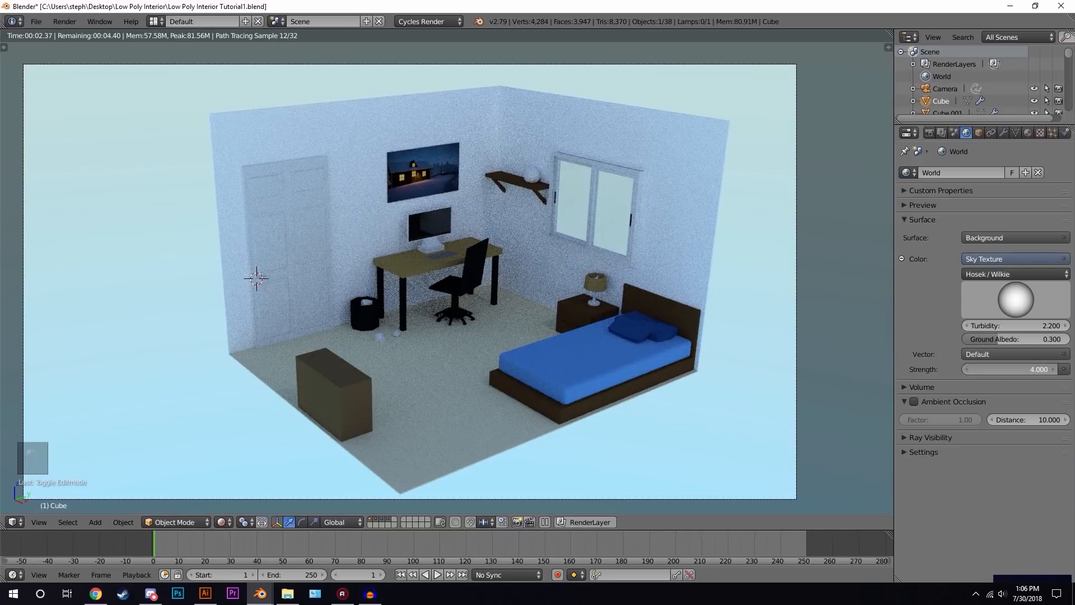
{"action": "type", "text": "3"}
{"action": "key", "text": "Return"}
- Select the lamp above the room and change its type to Sun
{"action": "scroll", "coordinate": [553, 272], "scroll_direction": "down", "scroll_amount": 2}
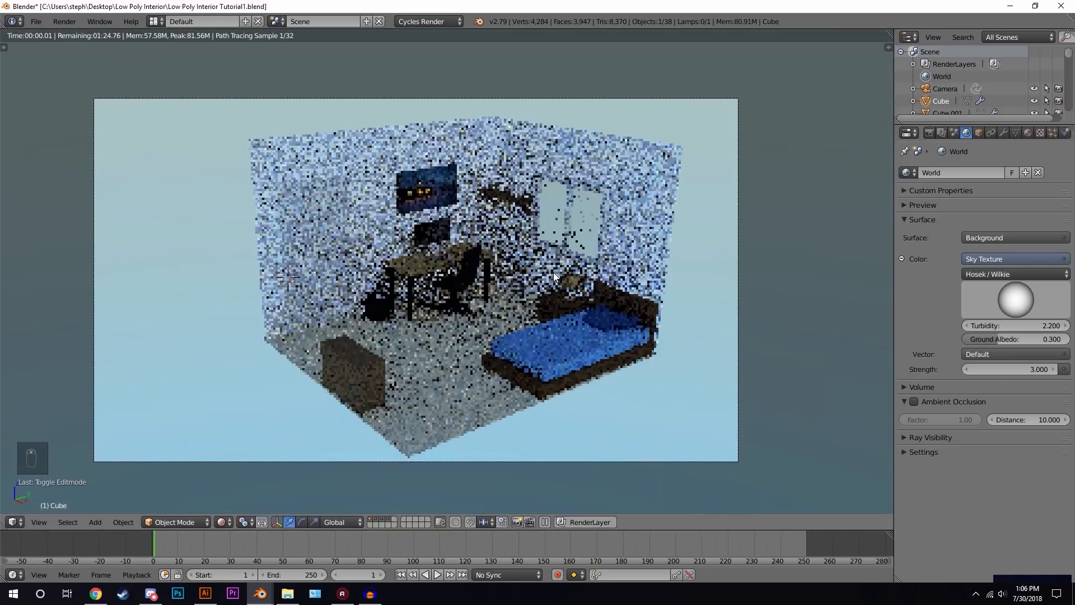
{"action": "key", "text": "z"}
{"action": "key", "text": "z"}
{"action": "key", "text": "z"}
{"action": "key", "text": "KP_0"}
{"action": "right_click", "coordinate": [504, 137]}
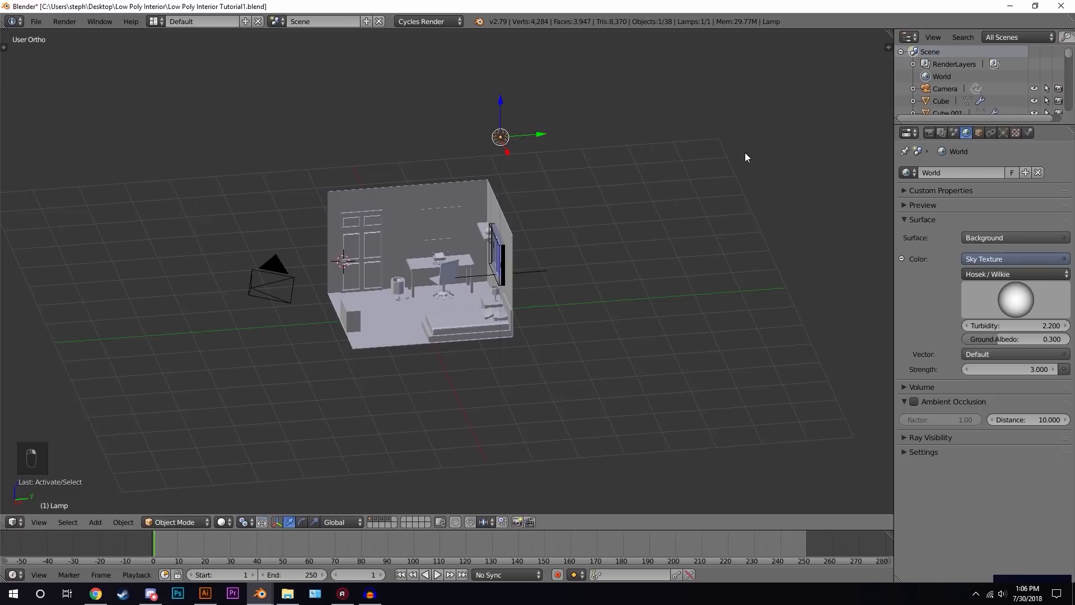
{"action": "left_click", "coordinate": [1003, 133]}
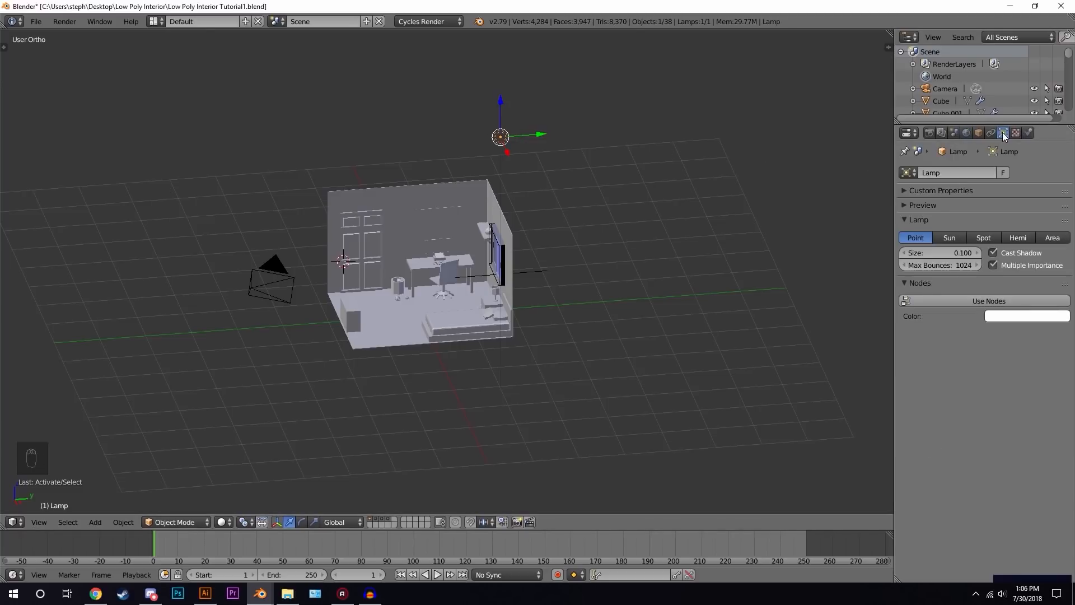
{"action": "left_click", "coordinate": [949, 237]}
- Enable nodes on the Sun lamp and tint its emission colour a warm off-white
{"action": "left_click", "coordinate": [988, 300]}
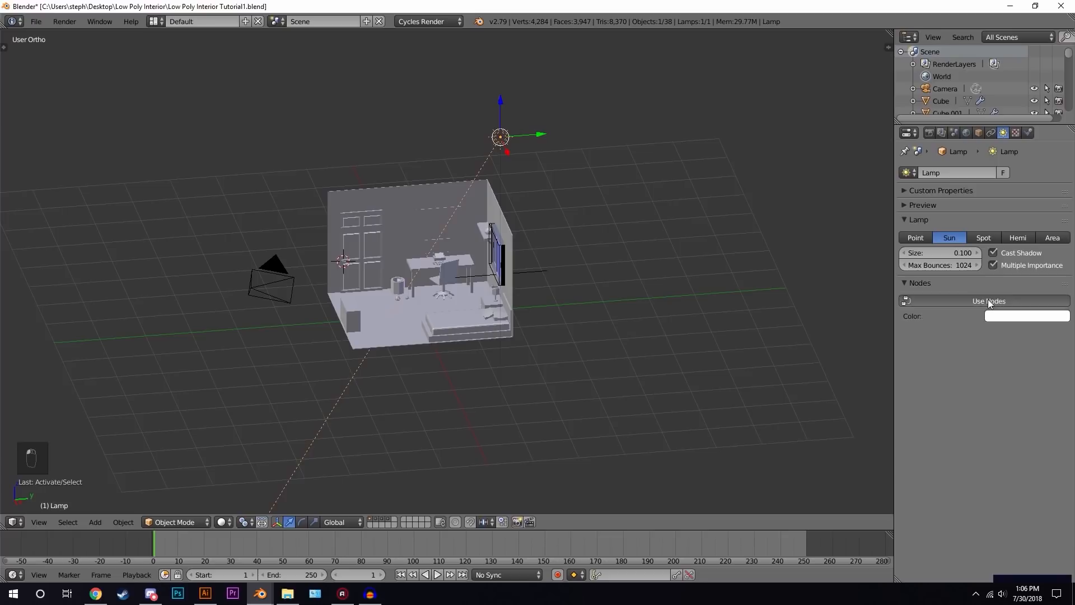
{"action": "left_click", "coordinate": [1013, 322]}
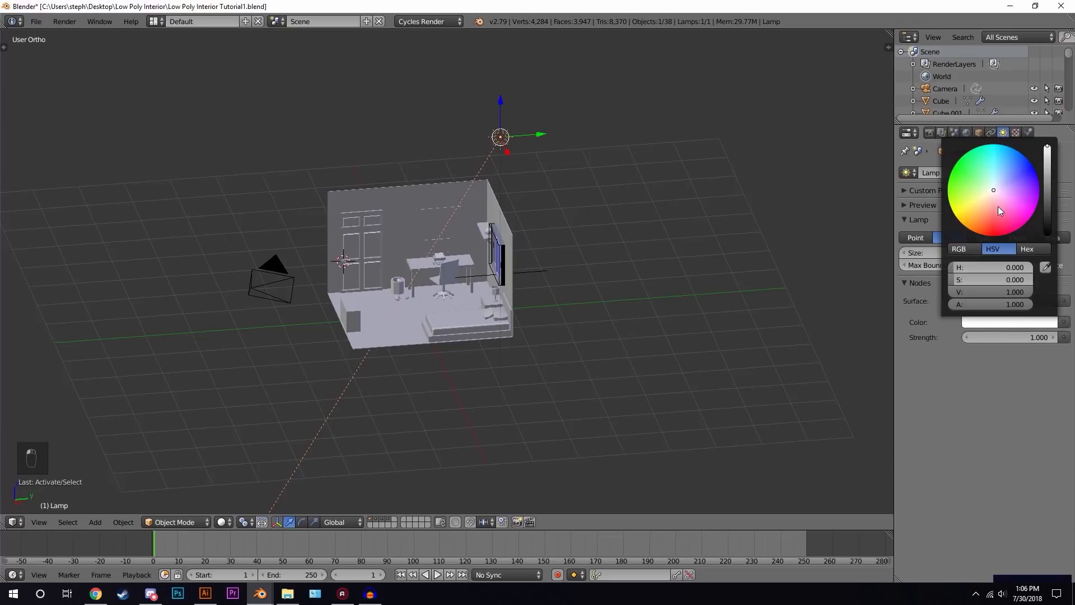
{"action": "left_click", "coordinate": [990, 192]}
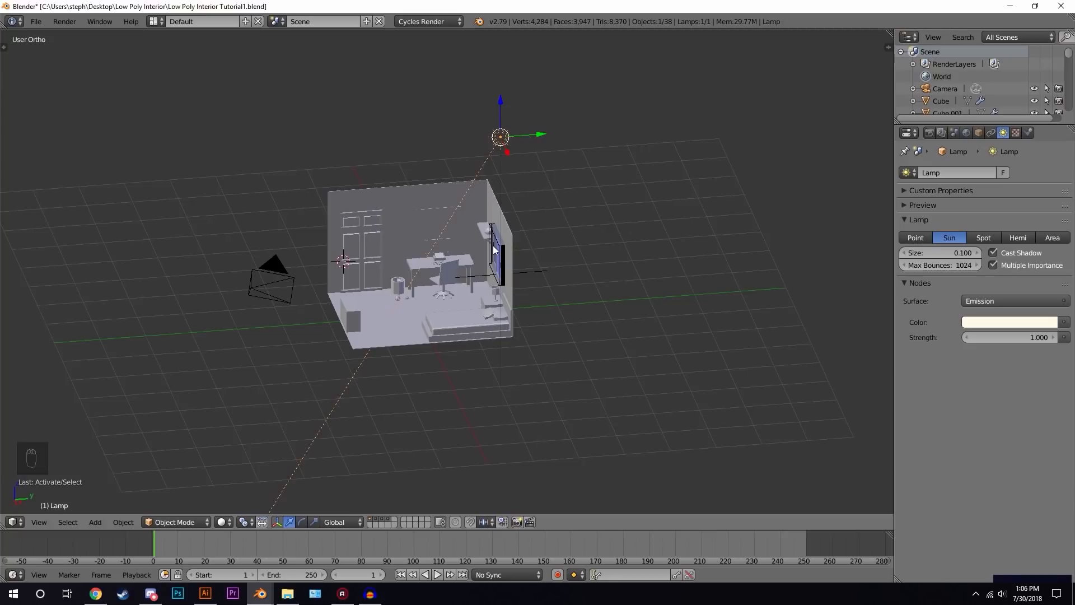
- In the right side view, move the Sun above the room and rotate it to aim down at it
{"action": "key", "text": "KP_3"}
{"action": "key", "text": "g"}
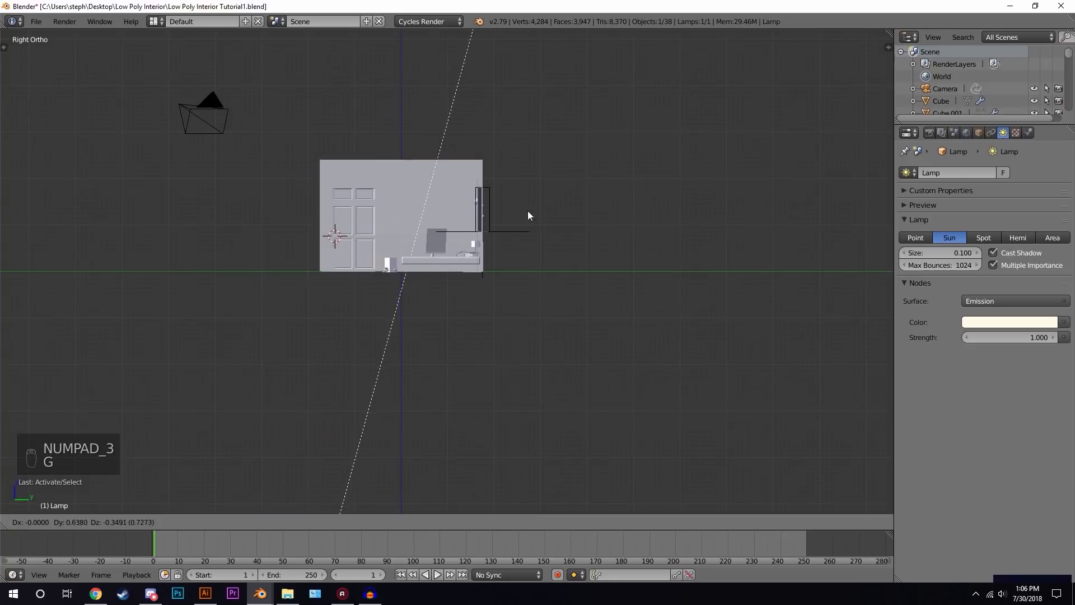
{"action": "left_click", "coordinate": [665, 297]}
{"action": "key", "text": "r"}
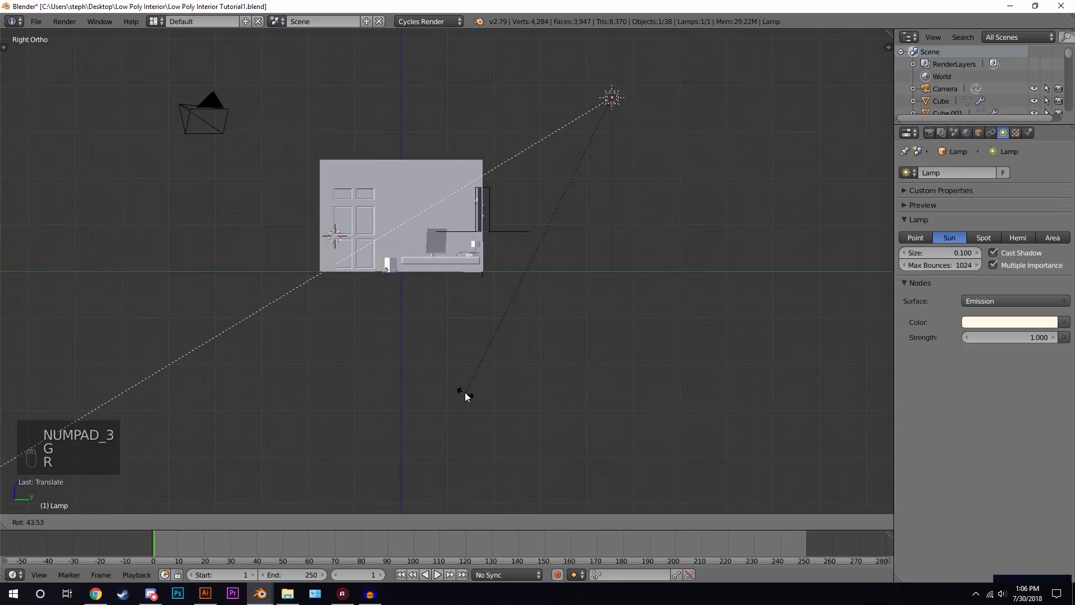
{"action": "left_click", "coordinate": [491, 395]}
{"action": "key", "text": "r"}
{"action": "key", "text": "g"}
{"action": "left_click", "coordinate": [685, 358]}
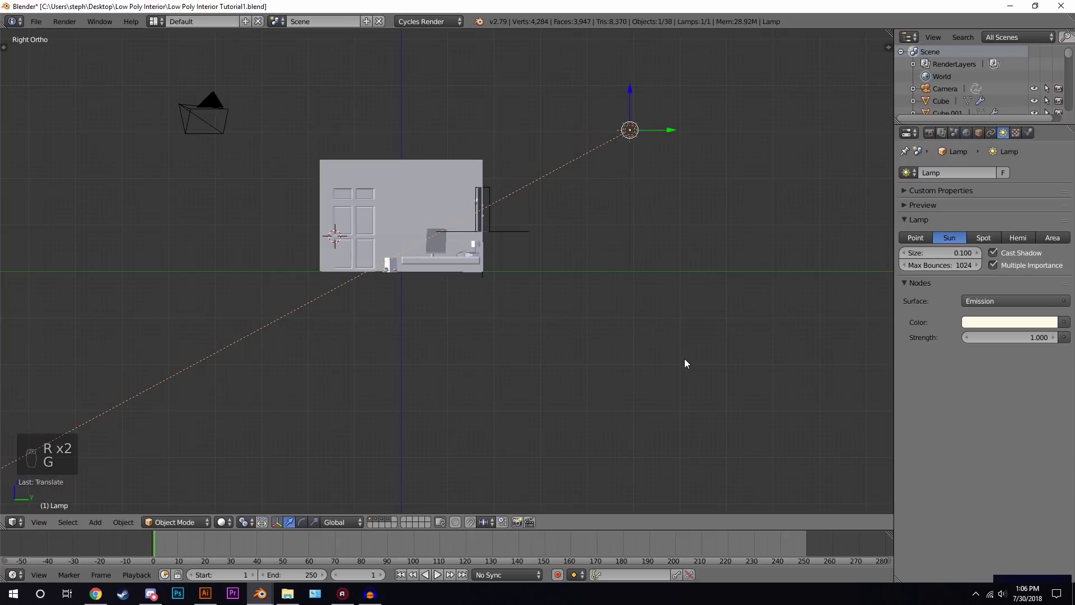
- In the top view, reposition and rotate the Sun toward the room, then return to the camera view
{"action": "key", "text": "KP_7"}
{"action": "key", "text": "g"}
{"action": "left_click", "coordinate": [660, 104]}
{"action": "key", "text": "r"}
{"action": "left_click", "coordinate": [836, 40]}
{"action": "key", "text": "g"}
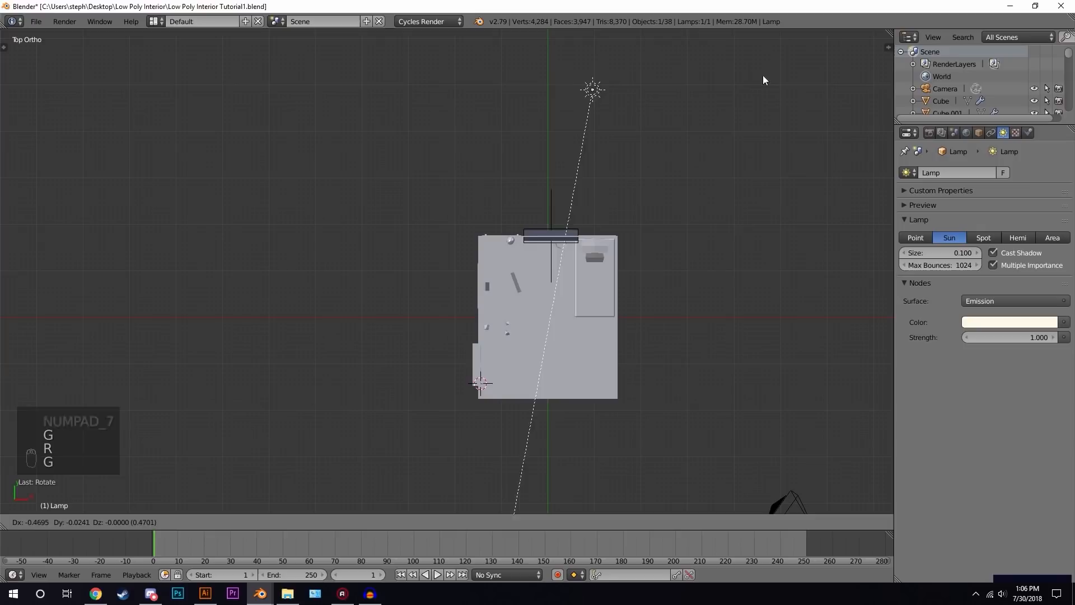
{"action": "left_click", "coordinate": [751, 76]}
{"action": "key", "text": "KP_0"}
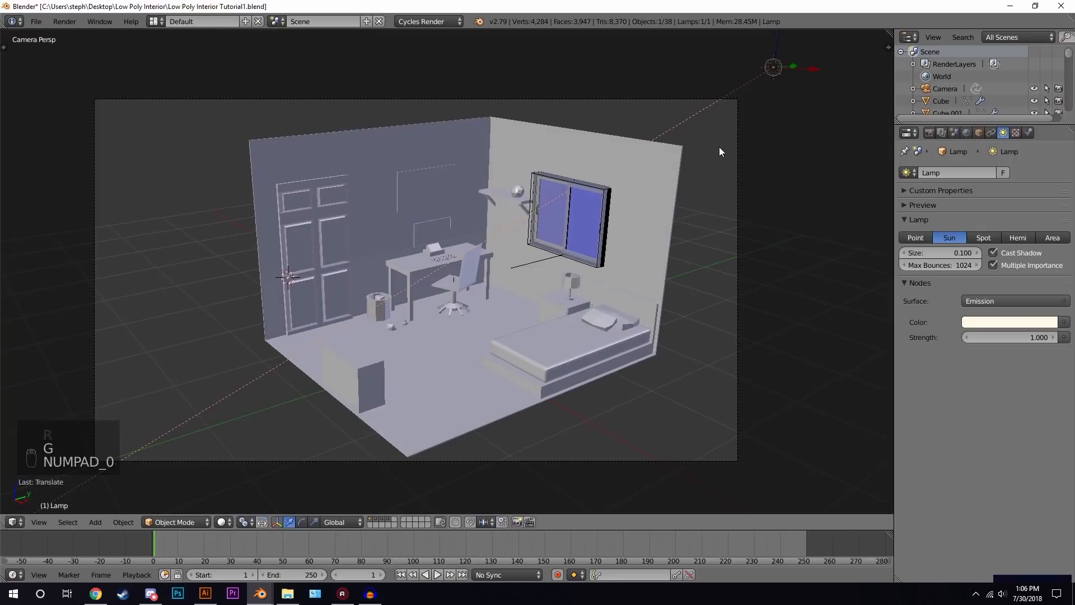
- Switch the viewport to rendered preview and set the Sun's emission strength to 2
{"action": "key", "text": "shift+z"}
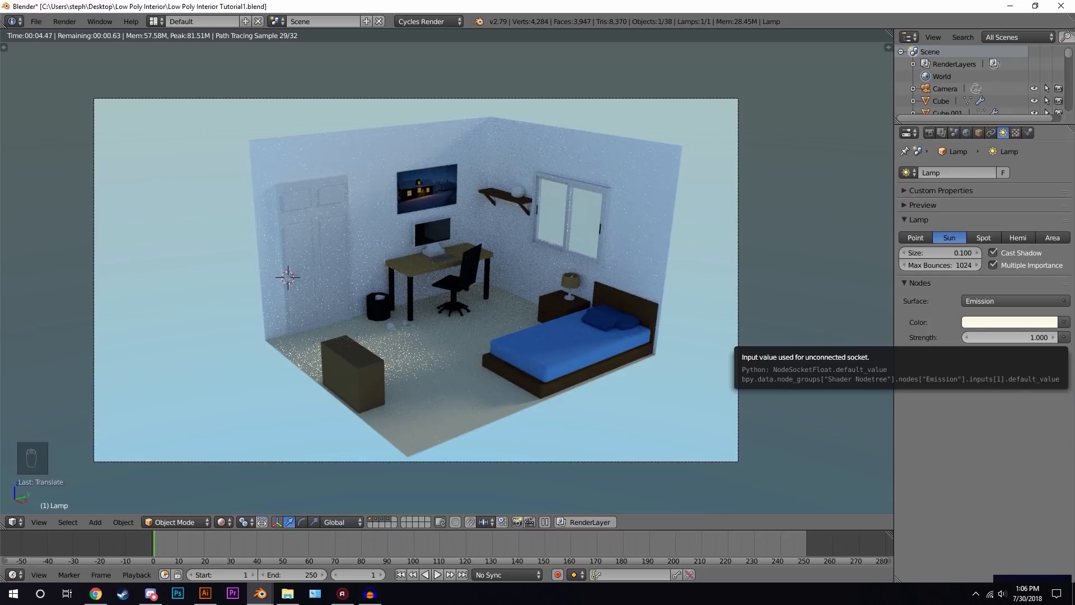
{"action": "left_click", "coordinate": [1010, 340]}
{"action": "type", "text": "2"}
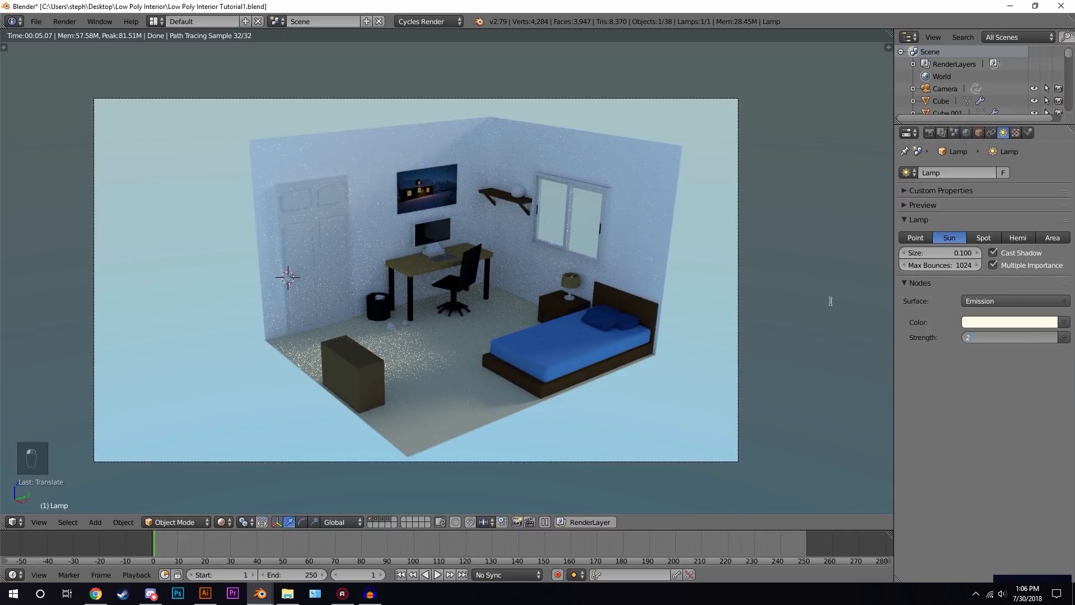
{"action": "key", "text": "Return"}
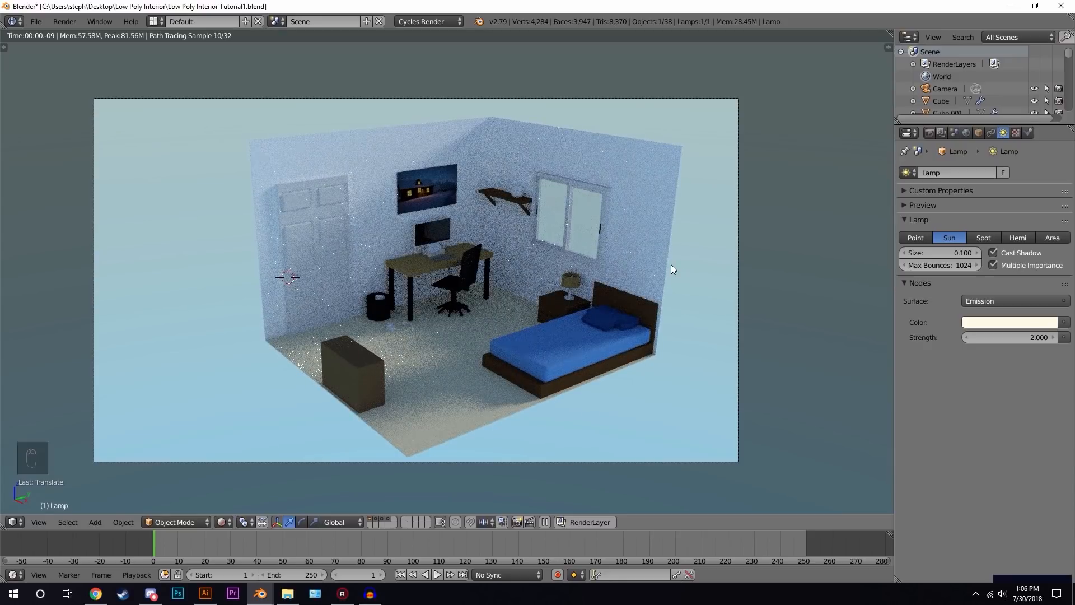
- Set the Sun lamp's size to 0.08
{"action": "scroll", "coordinate": [588, 295], "scroll_direction": "up", "scroll_amount": 1}
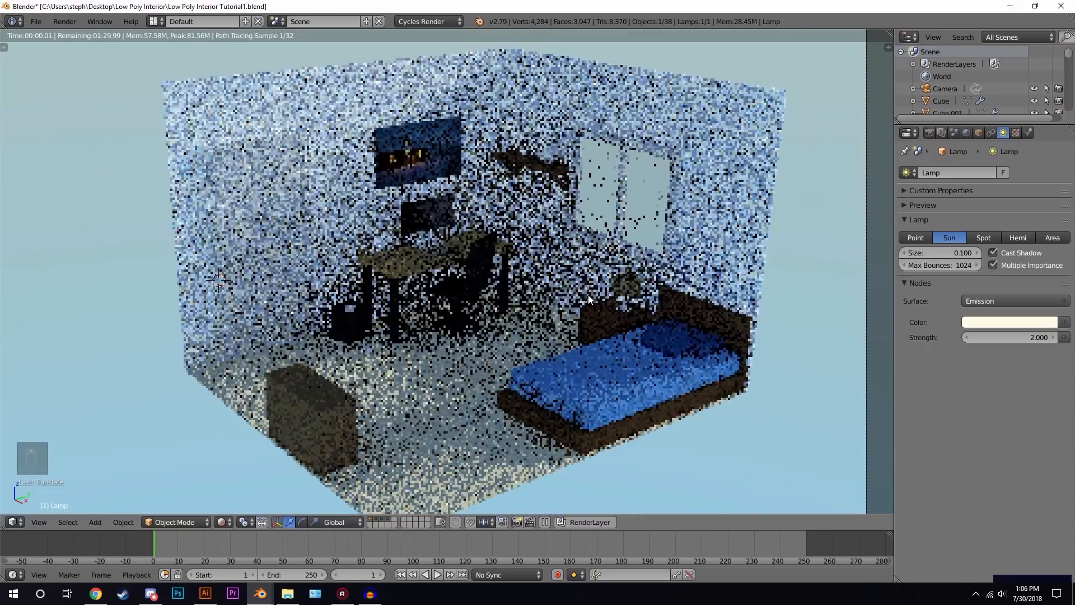
{"action": "scroll", "coordinate": [588, 295], "scroll_direction": "down", "scroll_amount": 2}
{"action": "scroll", "coordinate": [589, 294], "scroll_direction": "up", "scroll_amount": 1}
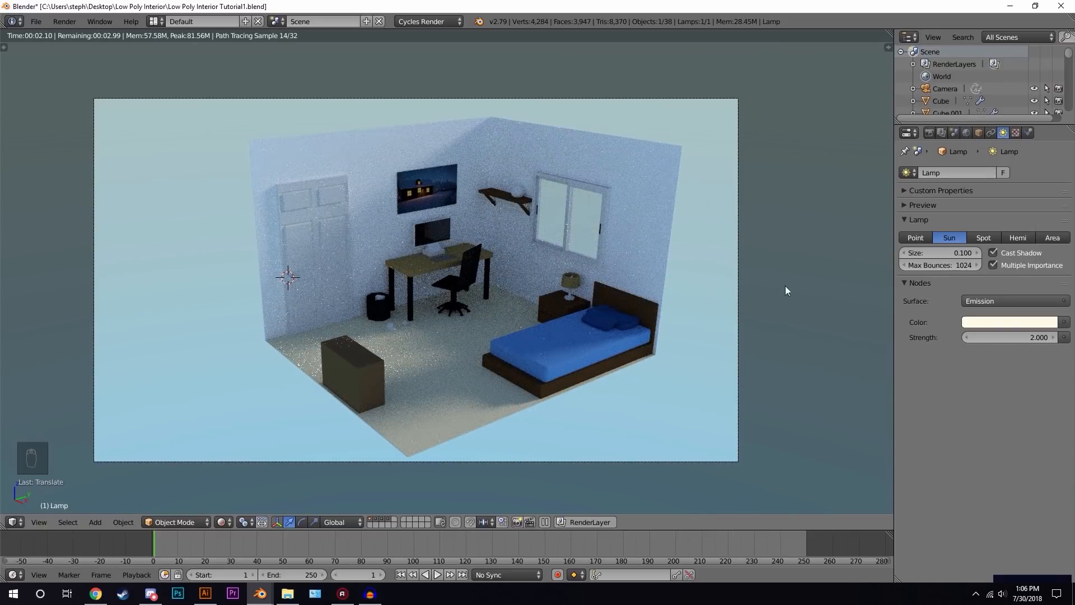
{"action": "left_click", "coordinate": [944, 249]}
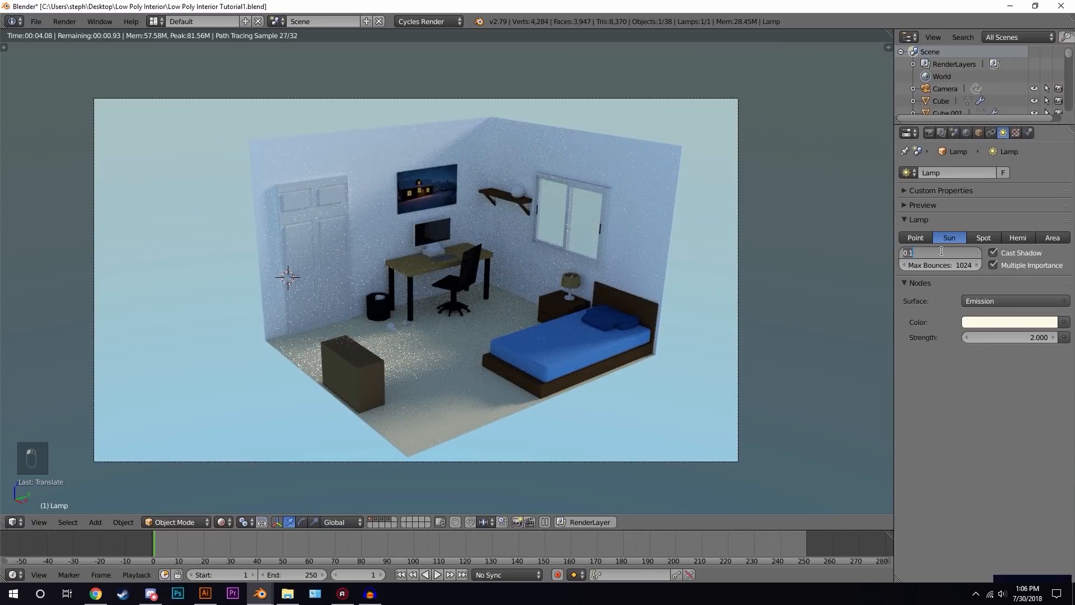
{"action": "key", "text": "BackSpace"}
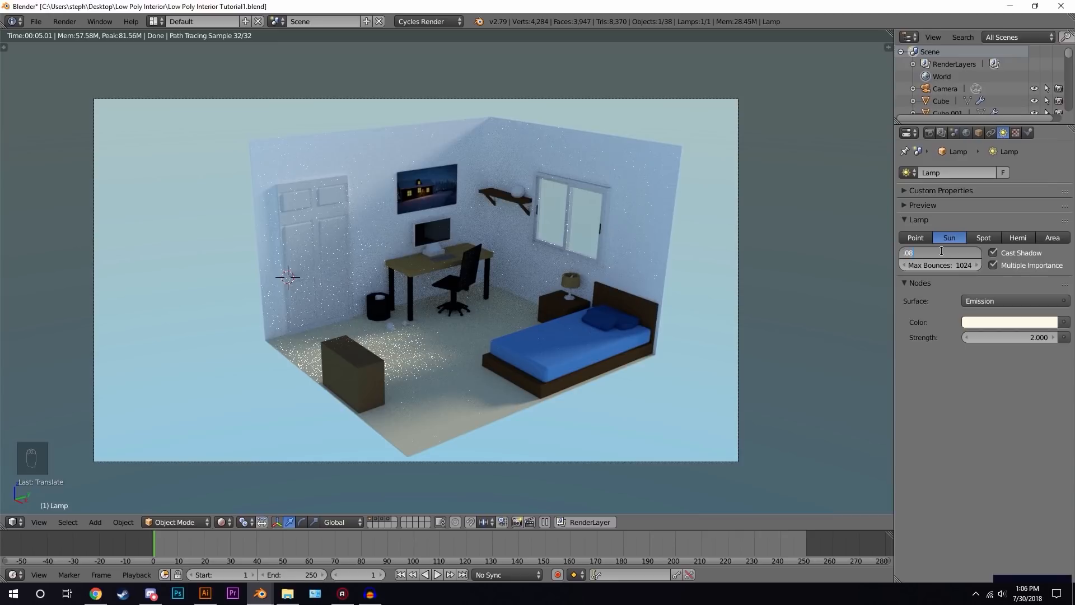
{"action": "type", "text": ".08"}
{"action": "key", "text": "Return"}
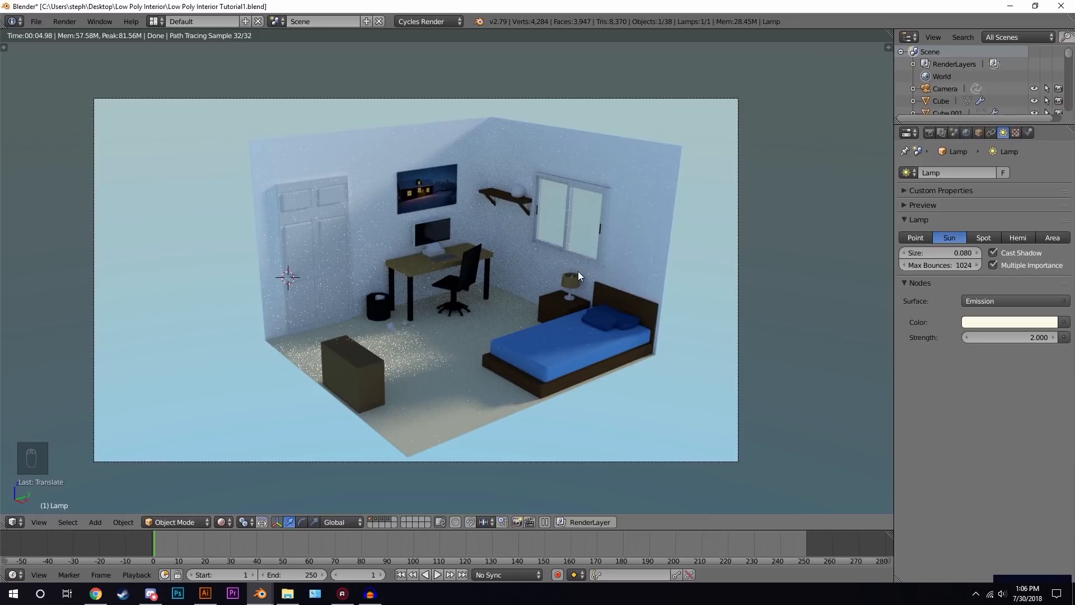
- In the render settings' Light Paths, disable both reflective and refractive caustics
{"action": "key", "text": "z"}
{"action": "key", "text": "z"}
{"action": "key", "text": "z"}
{"action": "left_click", "coordinate": [929, 132]}
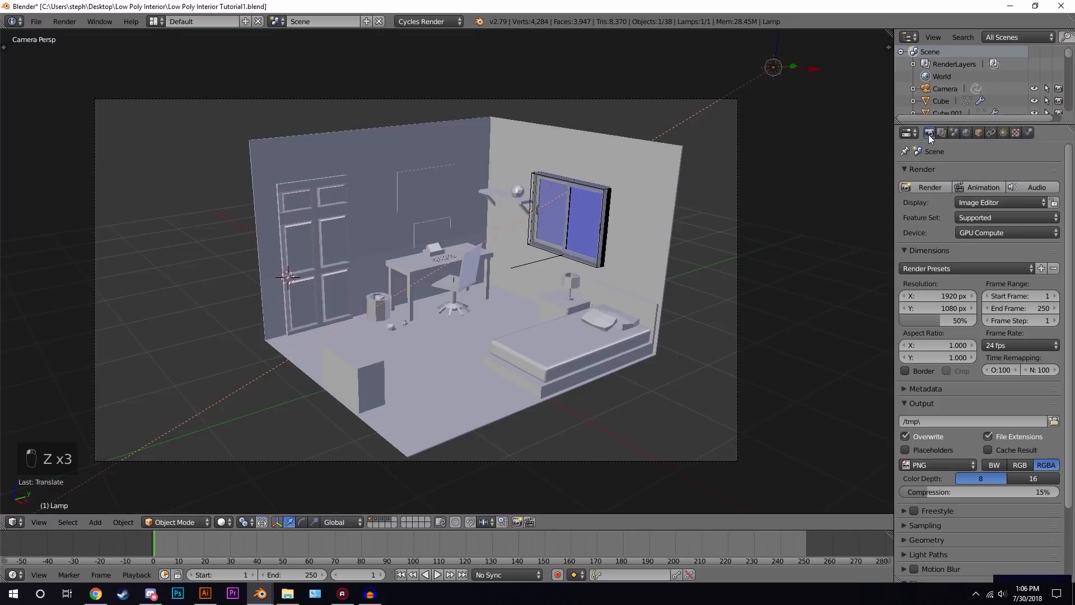
{"action": "scroll", "coordinate": [952, 392], "scroll_direction": "down", "scroll_amount": 4}
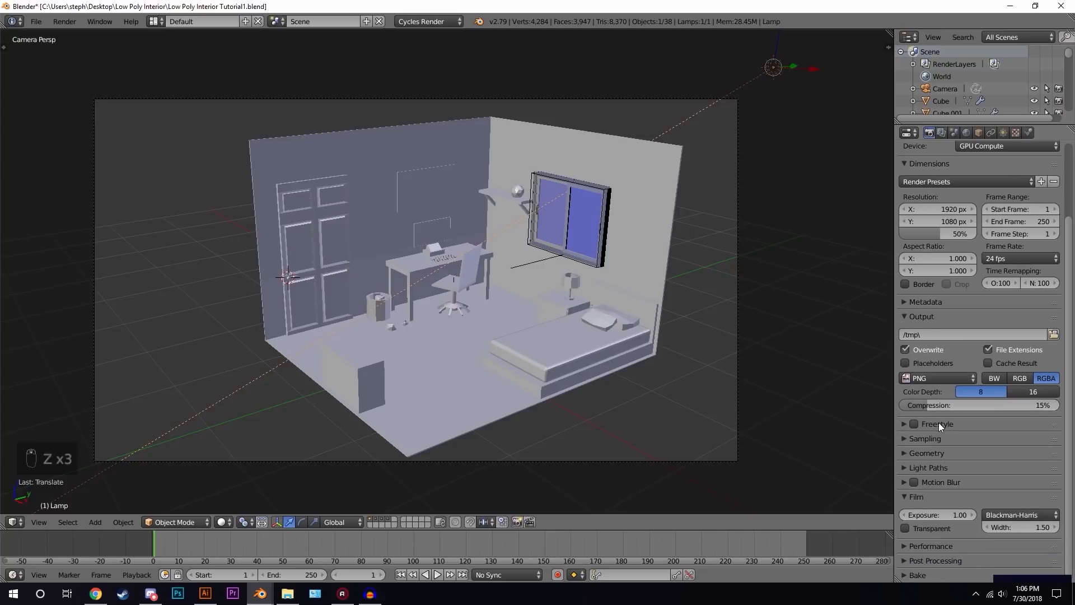
{"action": "left_click", "coordinate": [946, 467]}
{"action": "scroll", "coordinate": [661, 320], "scroll_direction": "down", "scroll_amount": 1}
{"action": "key", "text": "shift+z"}
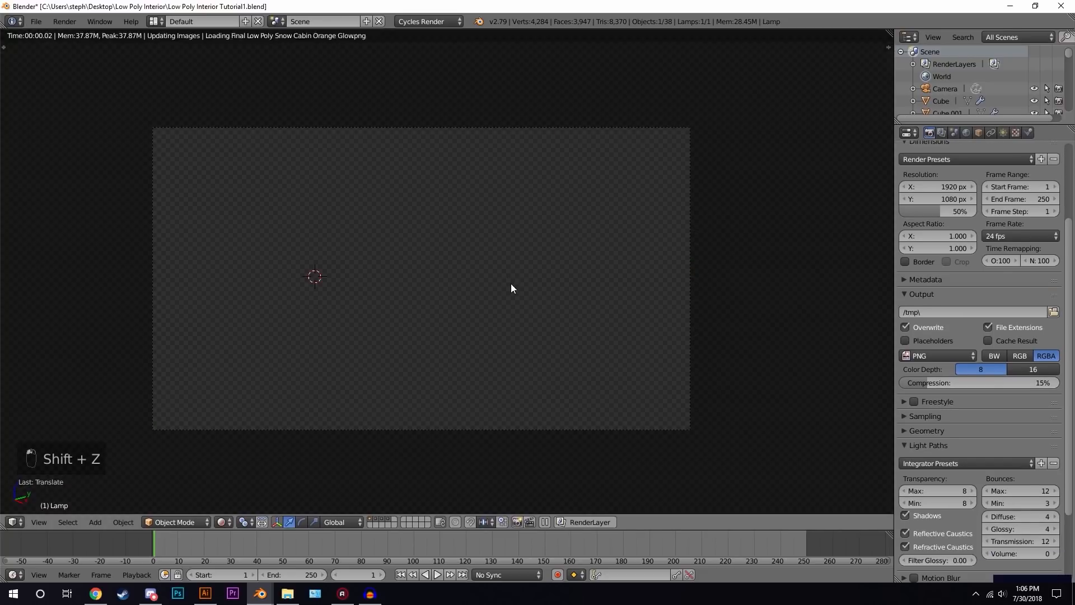
{"action": "left_click", "coordinate": [937, 532]}
{"action": "left_click", "coordinate": [938, 546]}
{"action": "left_click", "coordinate": [939, 446]}
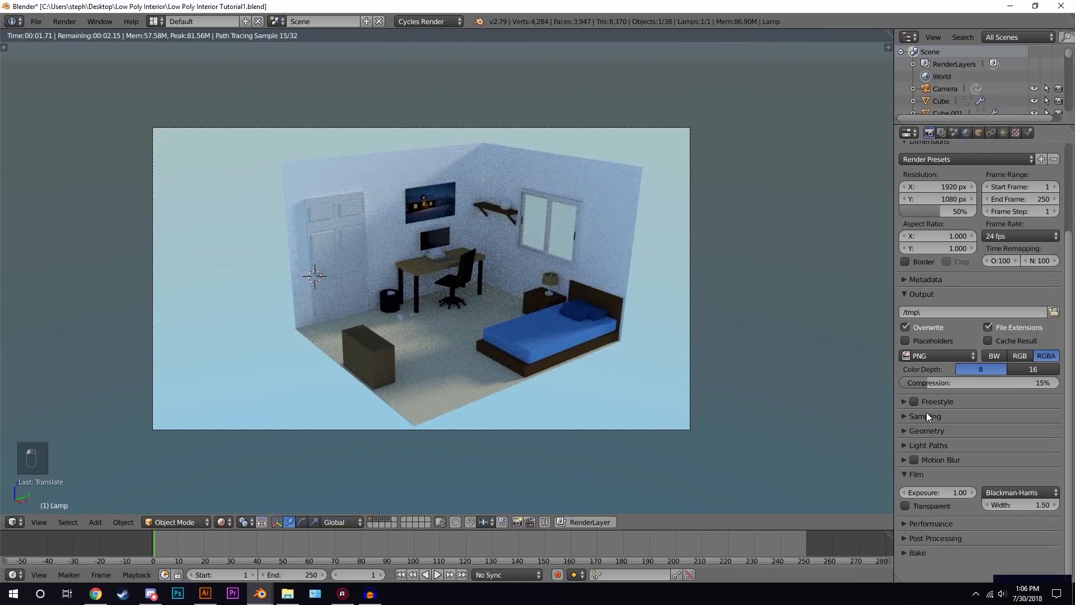
- In the render Sampling settings, set Clamp Indirect to 1
{"action": "left_click", "coordinate": [926, 415]}
{"action": "left_click", "coordinate": [943, 500]}
{"action": "type", "text": "1"}
{"action": "key", "text": "Return"}
- Select the camera and open its camera data properties
{"action": "scroll", "coordinate": [429, 294], "scroll_direction": "up", "scroll_amount": 2}
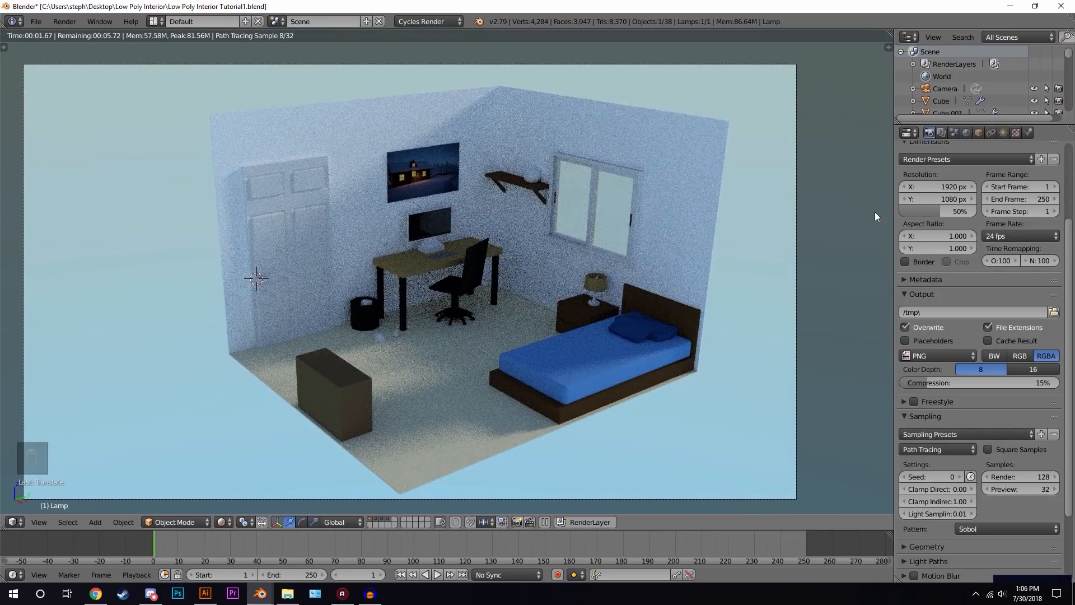
{"action": "scroll", "coordinate": [931, 204], "scroll_direction": "up", "scroll_amount": 1}
{"action": "scroll", "coordinate": [931, 205], "scroll_direction": "up", "scroll_amount": 4}
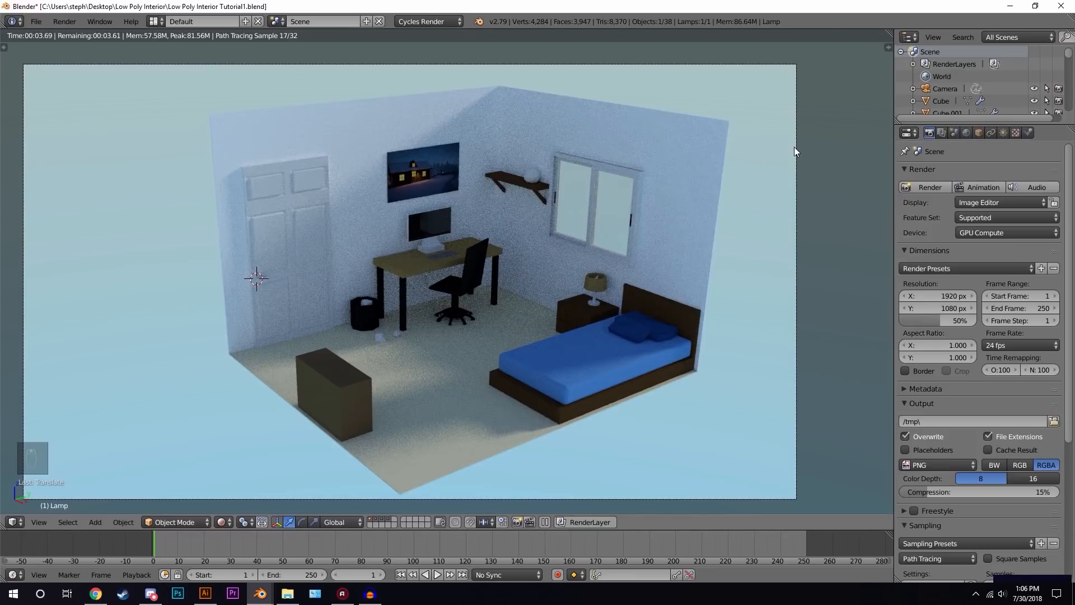
{"action": "left_click", "coordinate": [945, 88]}
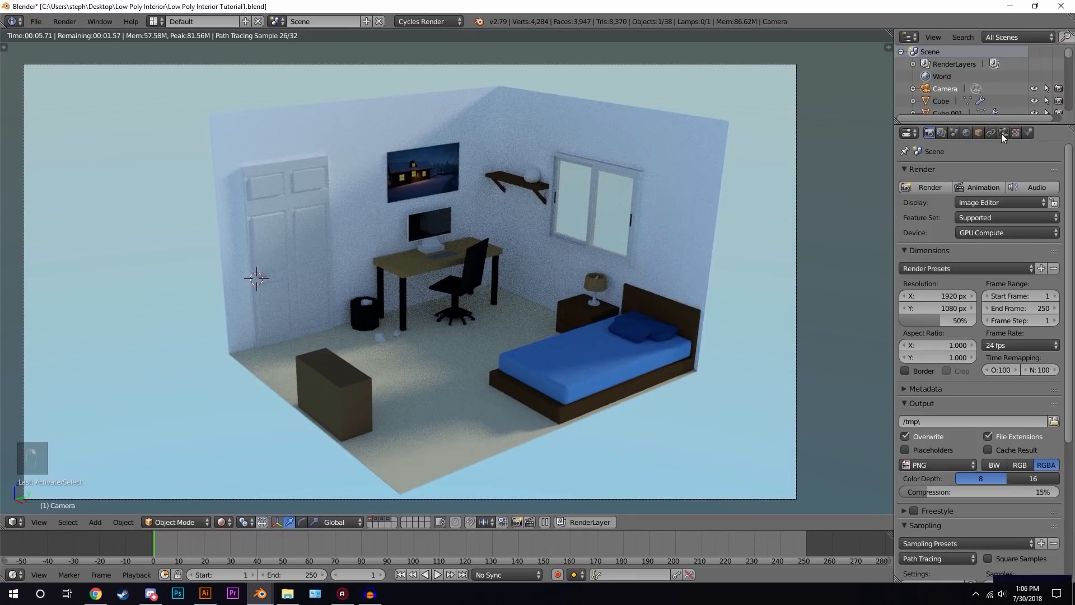
{"action": "left_click", "coordinate": [1003, 133]}
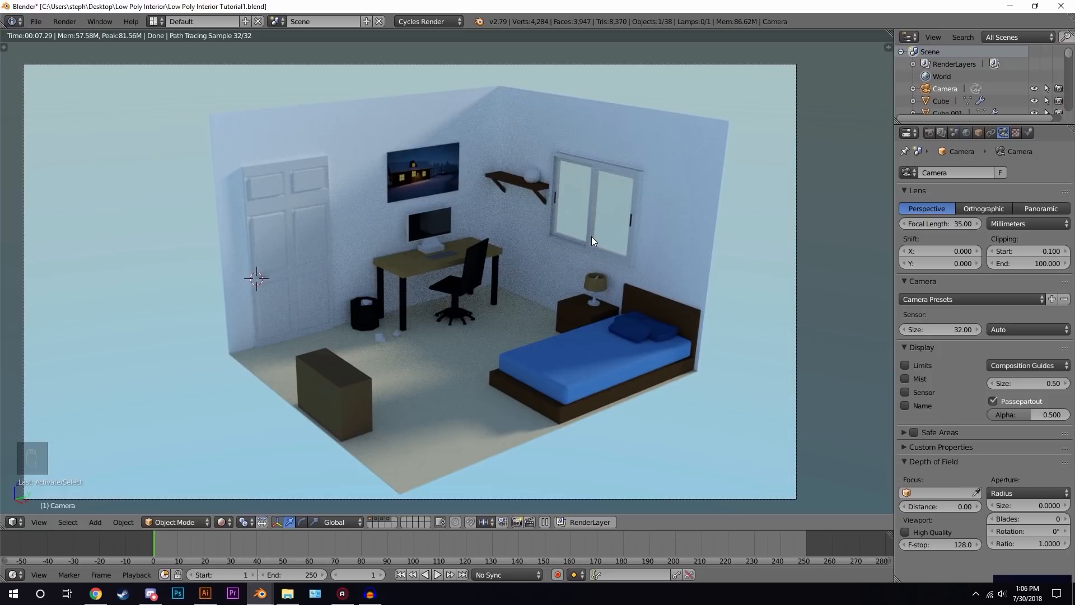
- Switch the camera lens type to Orthographic
{"action": "left_click", "coordinate": [982, 208]}
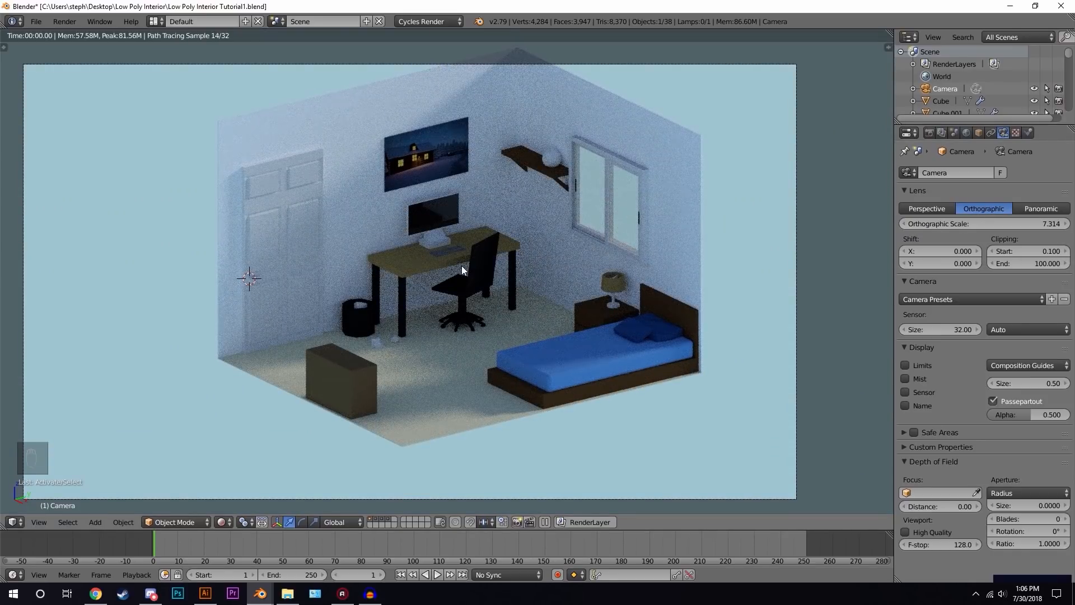
{"action": "key", "text": "z"}
{"action": "key", "text": "z"}
{"action": "key", "text": "z"}
{"action": "scroll", "coordinate": [550, 219], "scroll_direction": "down", "scroll_amount": 3}
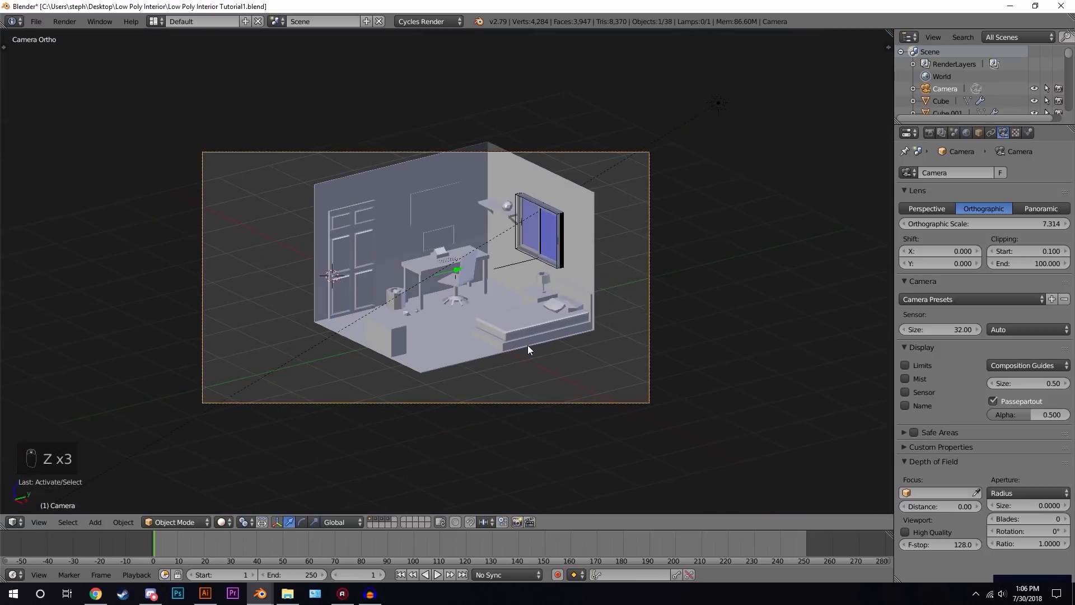
- Move the camera along Z to recentre the room in the frame
{"action": "key", "text": "g"}
{"action": "key", "text": "z"}
{"action": "left_click", "coordinate": [530, 325]}
{"action": "scroll", "coordinate": [522, 315], "scroll_direction": "up", "scroll_amount": 1}
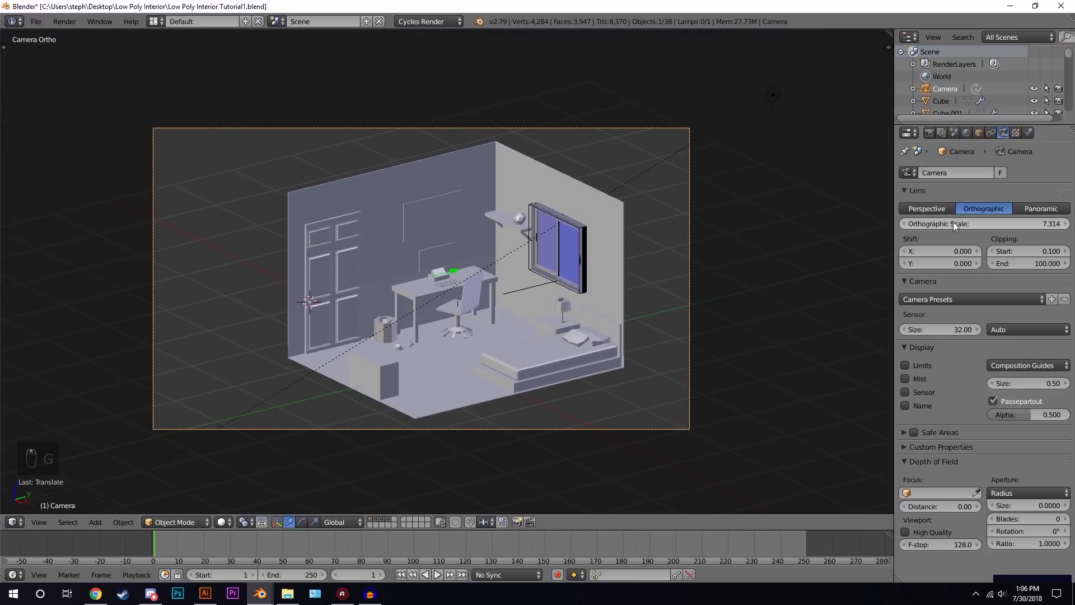
- Preview the orthographic camera view in rendered shading
{"action": "mouse_move", "coordinate": [953, 222]}
{"action": "left_mouse_down"}
{"action": "mouse_move", "coordinate": [986, 221]}
{"action": "mouse_move", "coordinate": [907, 221]}
{"action": "mouse_move", "coordinate": [974, 222]}
{"action": "mouse_move", "coordinate": [918, 222]}
{"action": "mouse_move", "coordinate": [956, 222]}
{"action": "left_mouse_up"}
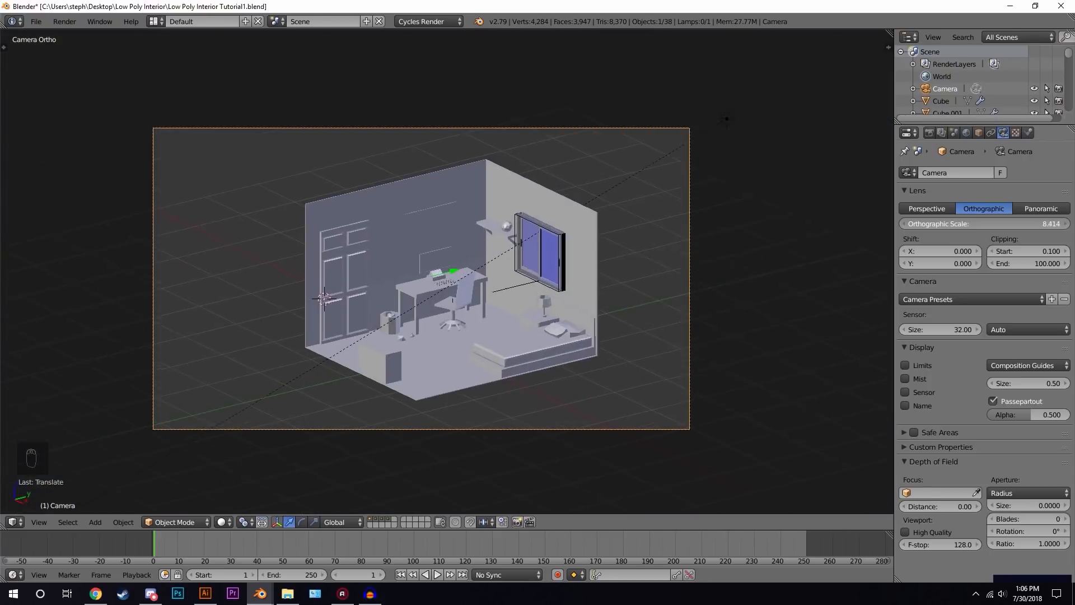
{"action": "right_click", "coordinate": [953, 222]}
{"action": "scroll", "coordinate": [528, 290], "scroll_direction": "up", "scroll_amount": 1}
{"action": "scroll", "coordinate": [528, 290], "scroll_direction": "down", "scroll_amount": 1}
{"action": "key", "text": "shift+z"}
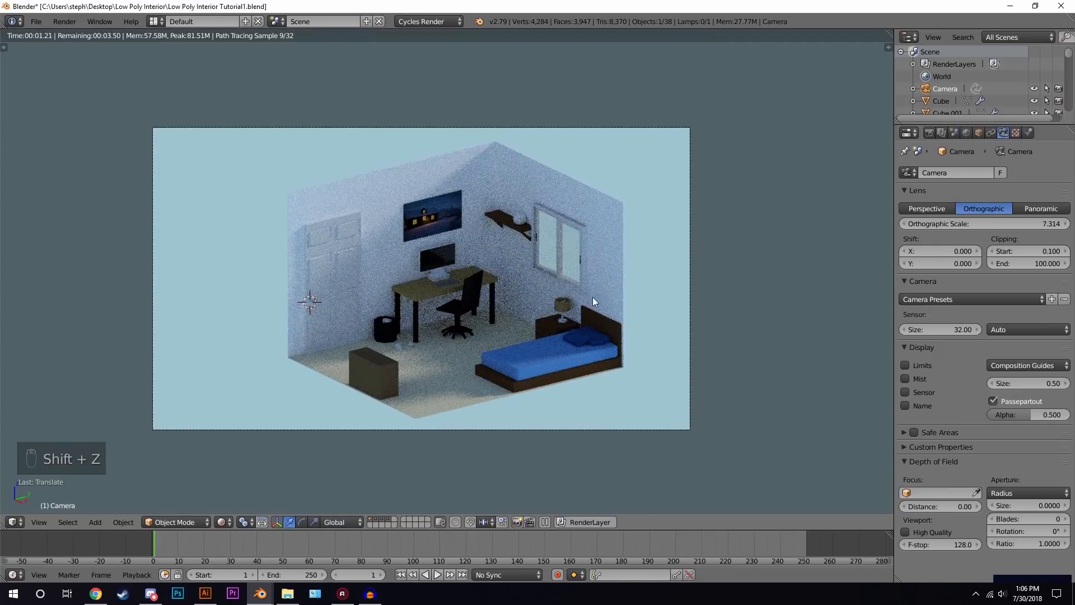
- Place the 3D cursor on the back of the desk chair
{"action": "key", "text": "z"}
{"action": "key", "text": "z"}
{"action": "key", "text": "z"}
{"action": "scroll", "coordinate": [468, 314], "scroll_direction": "up", "scroll_amount": 2}
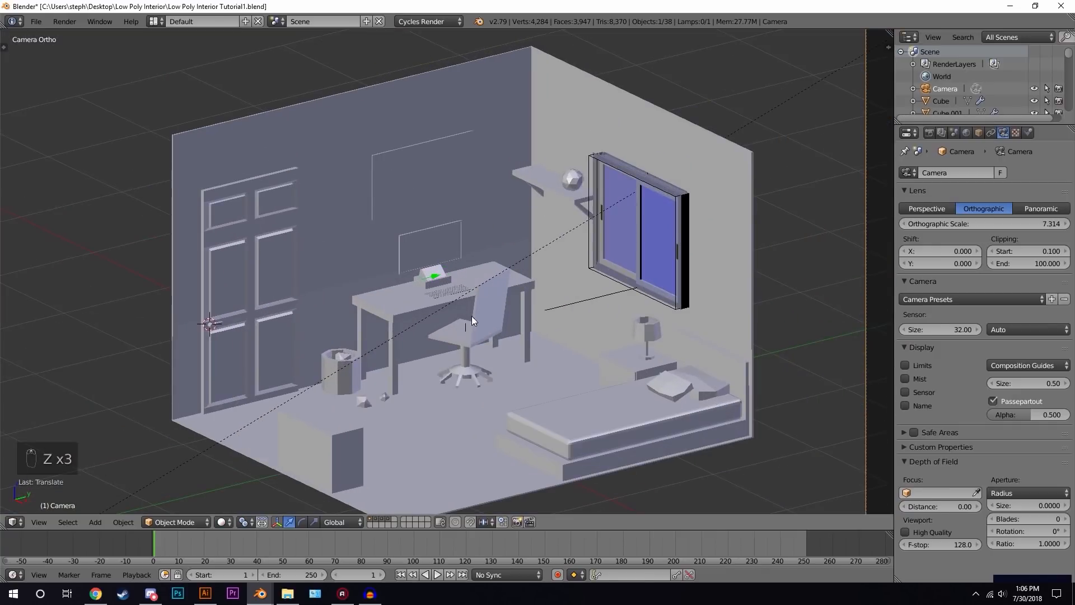
{"action": "middle_click_drag", "start_coordinate": [471, 316], "coordinate": [473, 272], "text": "shift"}
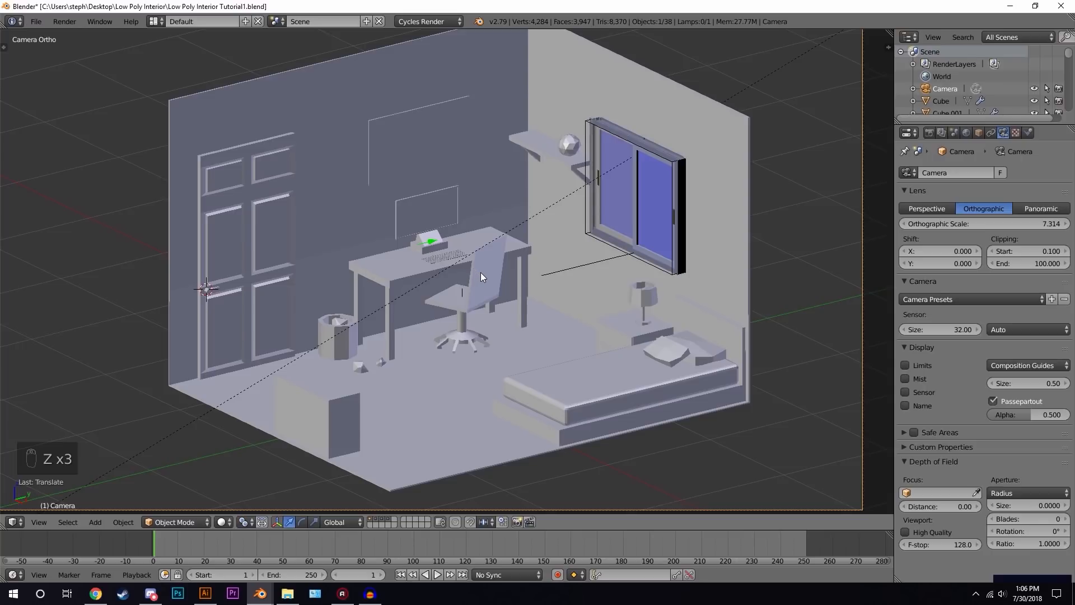
{"action": "left_click", "coordinate": [481, 273]}
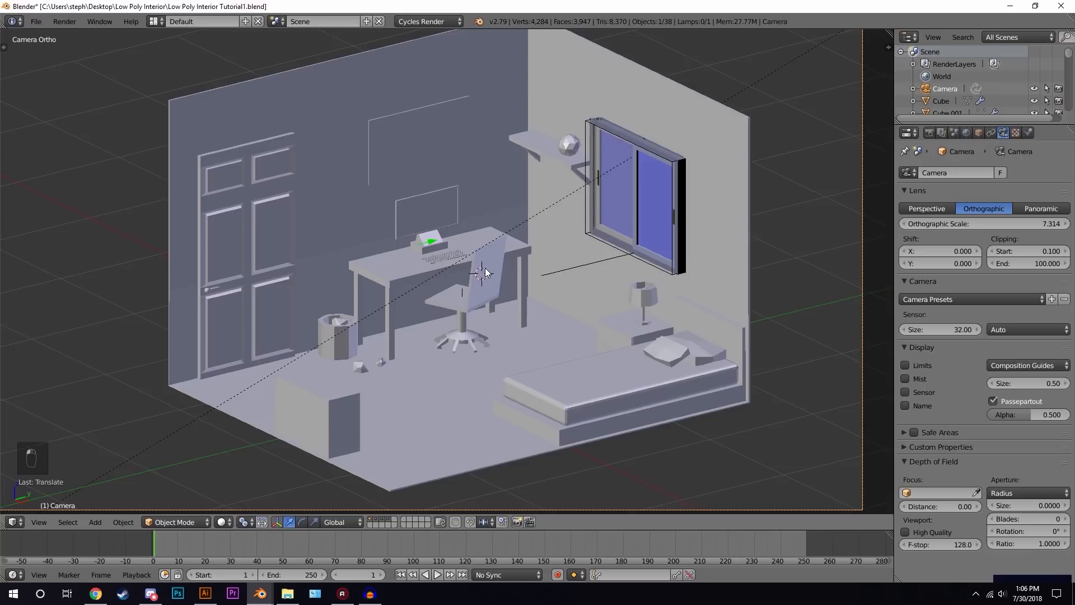
- Add a Plain Axes empty at the cursor and rename it Focus
{"action": "key", "text": "shift+a"}
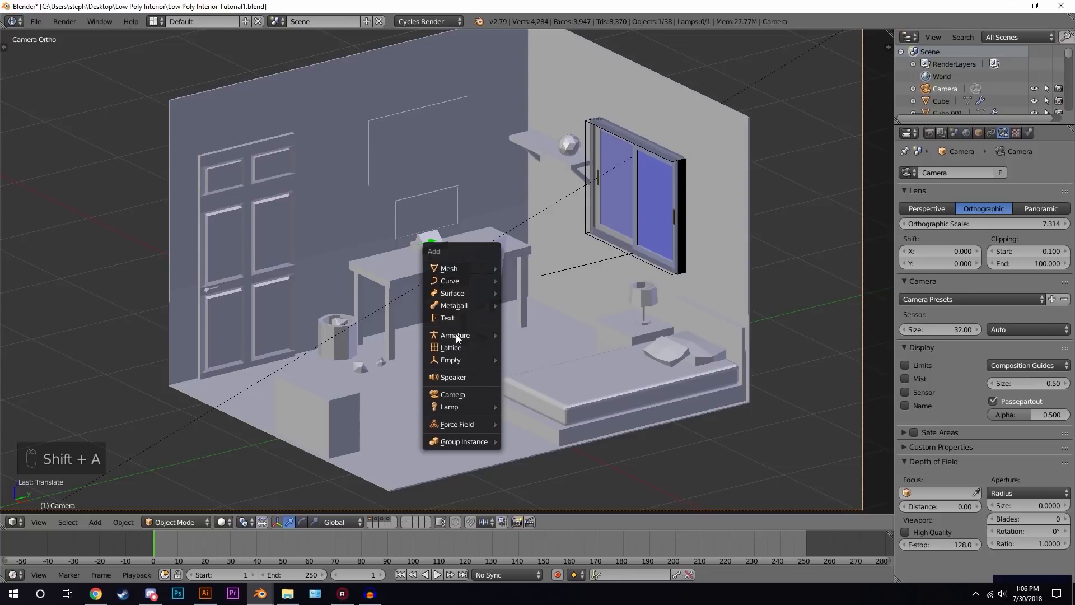
{"action": "mouse_move", "coordinate": [457, 361]}
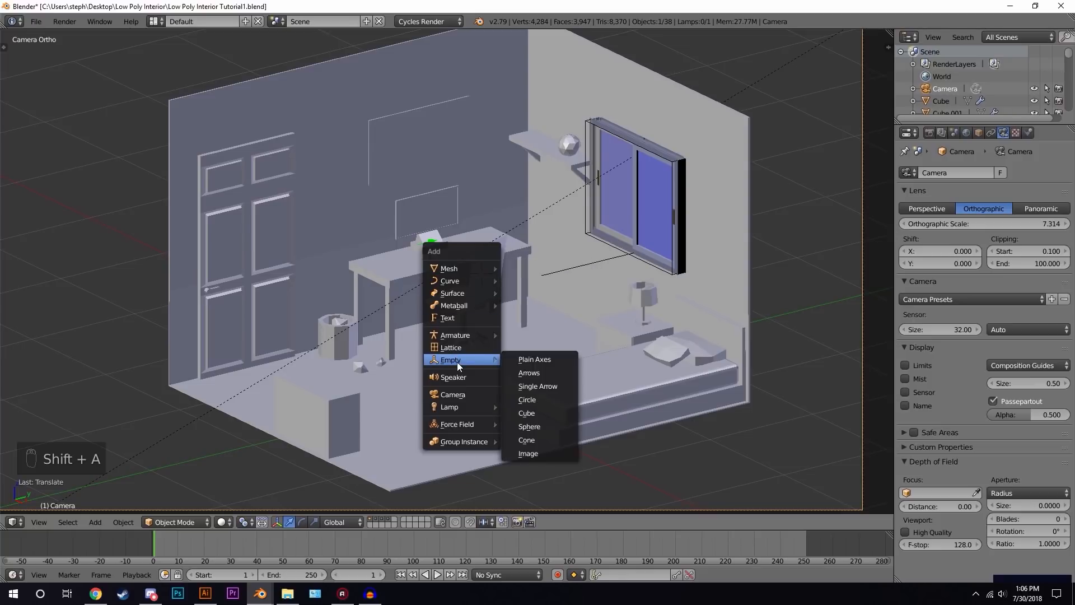
{"action": "left_click", "coordinate": [553, 357]}
{"action": "key", "text": "n"}
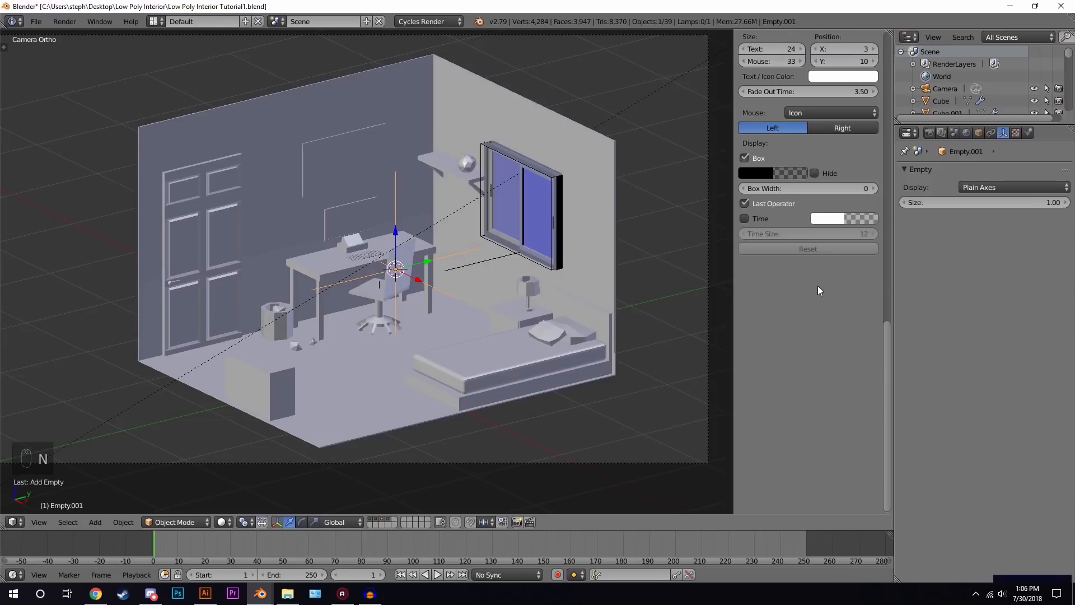
{"action": "scroll", "coordinate": [825, 201], "scroll_direction": "up", "scroll_amount": 12}
{"action": "left_click", "coordinate": [808, 205]}
{"action": "type", "text": "Focu"}
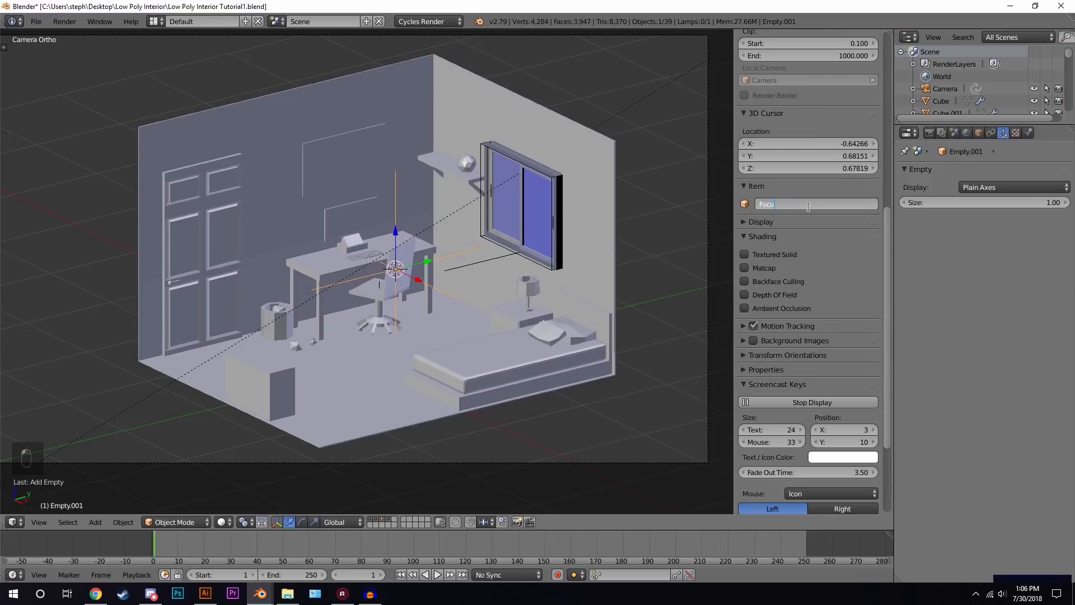
{"action": "type", "text": "s"}
{"action": "key", "text": "Return"}
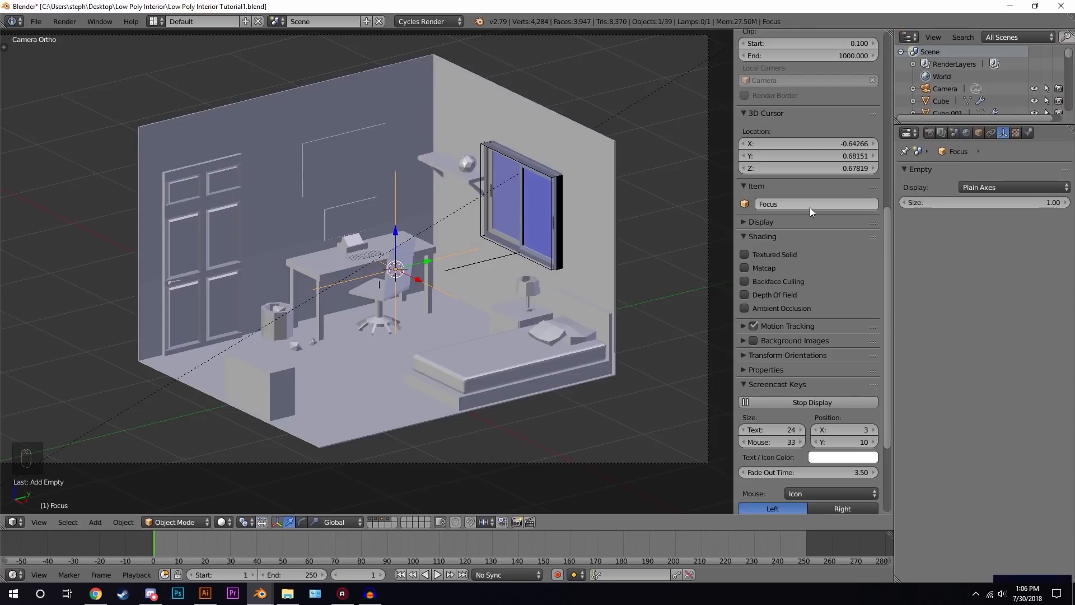
{"action": "key", "text": "n"}
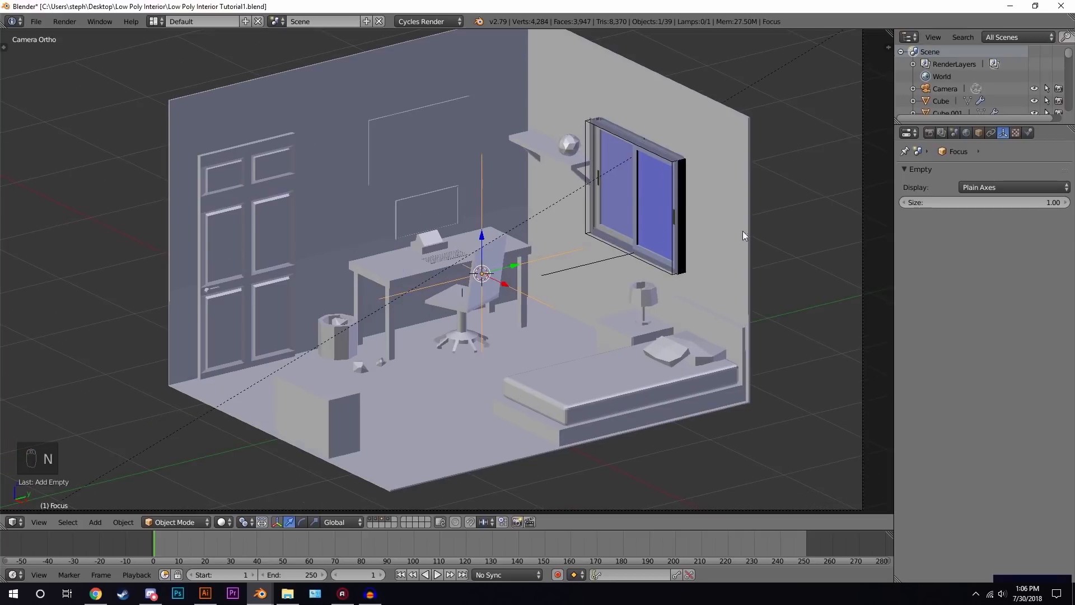
- Select the camera and set its depth-of-field focus object to Focus
{"action": "right_click", "coordinate": [860, 246]}
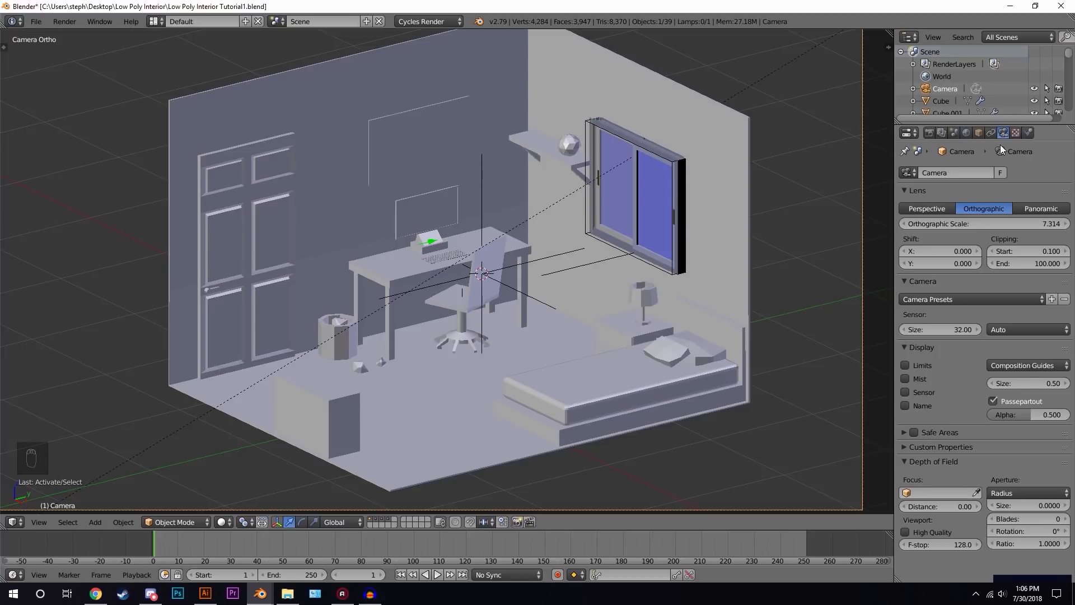
{"action": "left_click", "coordinate": [928, 494]}
{"action": "type", "text": "fo"}
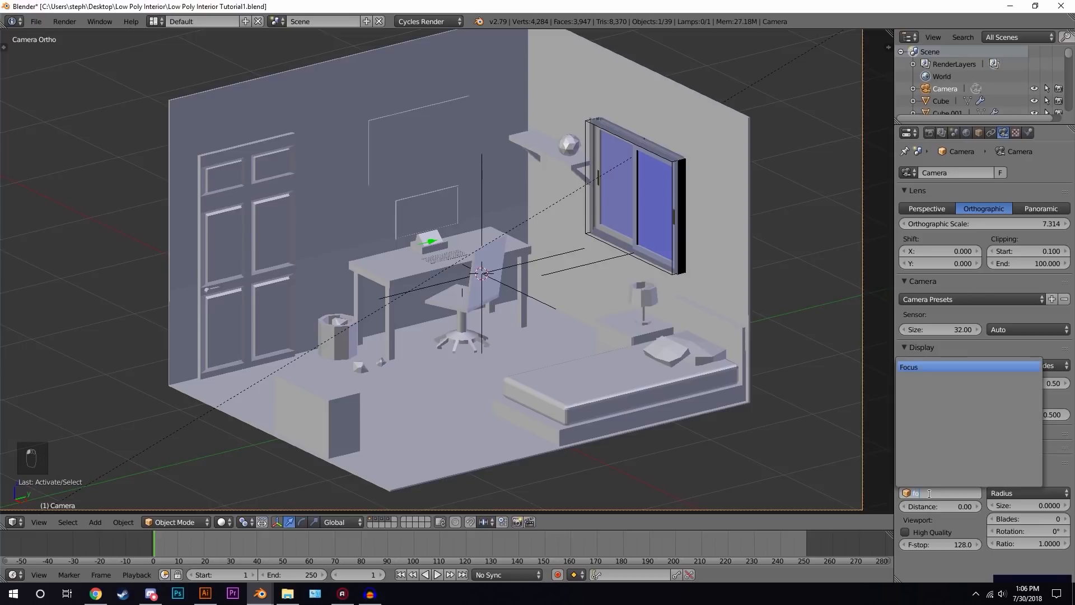
{"action": "left_click", "coordinate": [927, 366]}
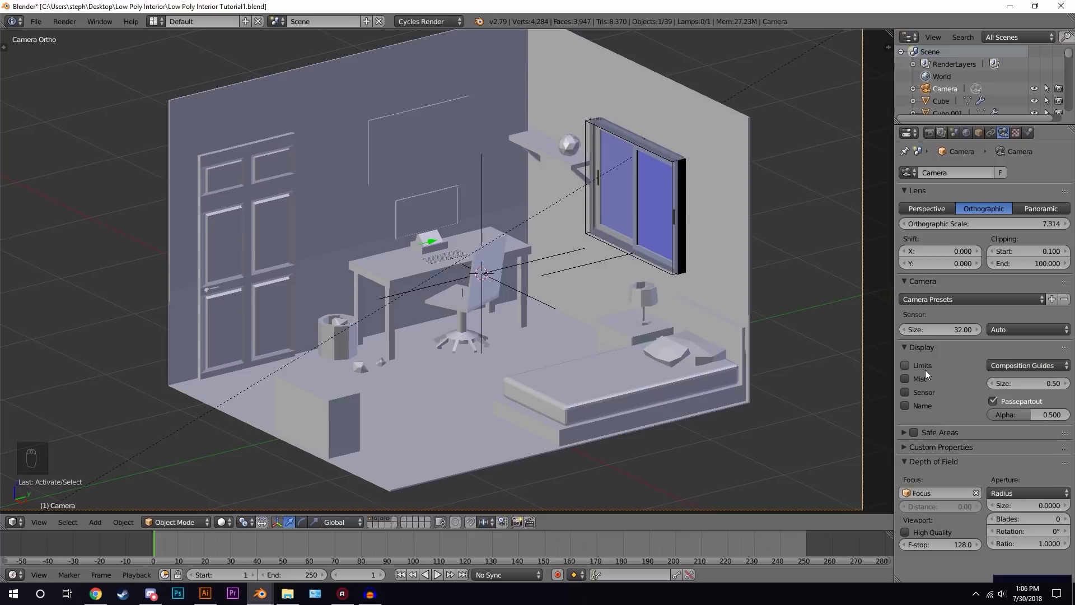
- Switch the aperture type to F-stop and set its number to 1
{"action": "left_click", "coordinate": [1010, 493]}
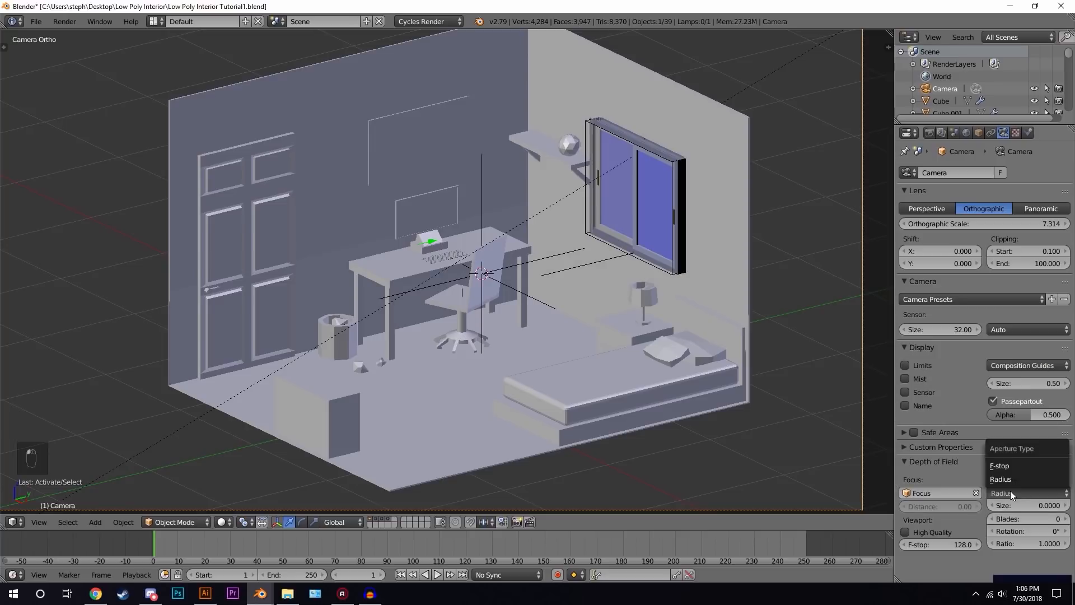
{"action": "left_click", "coordinate": [1012, 466]}
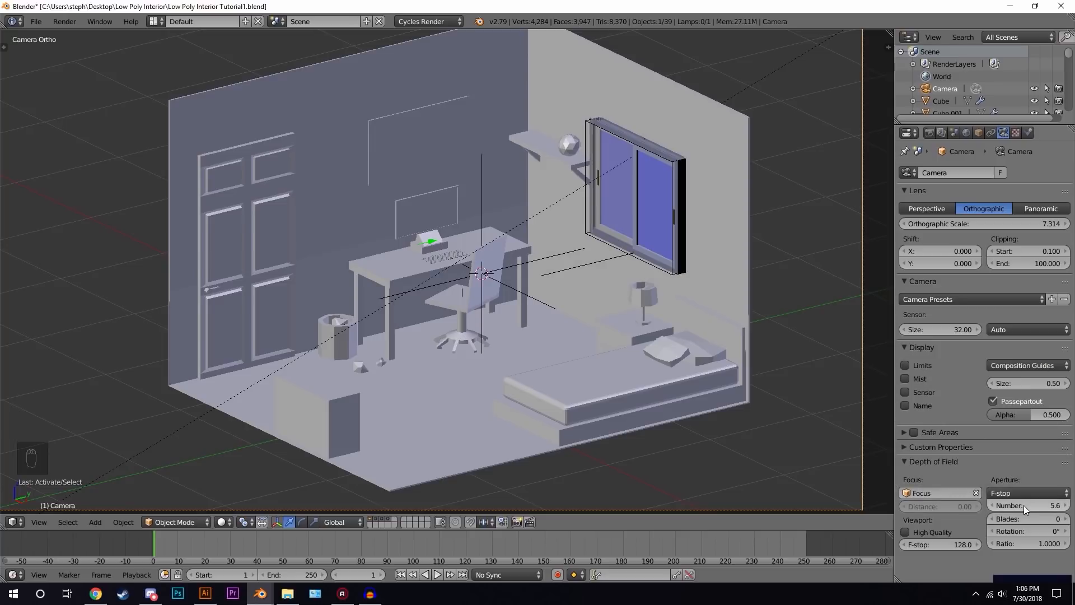
{"action": "left_click", "coordinate": [1025, 505]}
{"action": "type", "text": "1"}
{"action": "key", "text": "Return"}
- Preview the depth-of-field blur in the rendered camera view
{"action": "scroll", "coordinate": [521, 286], "scroll_direction": "down", "scroll_amount": 2}
{"action": "middle_click_drag", "start_coordinate": [522, 286], "coordinate": [549, 292], "text": "shift"}
{"action": "scroll", "coordinate": [558, 291], "scroll_direction": "up", "scroll_amount": 2}
{"action": "scroll", "coordinate": [558, 290], "scroll_direction": "down", "scroll_amount": 1}
{"action": "key", "text": "shift+z"}
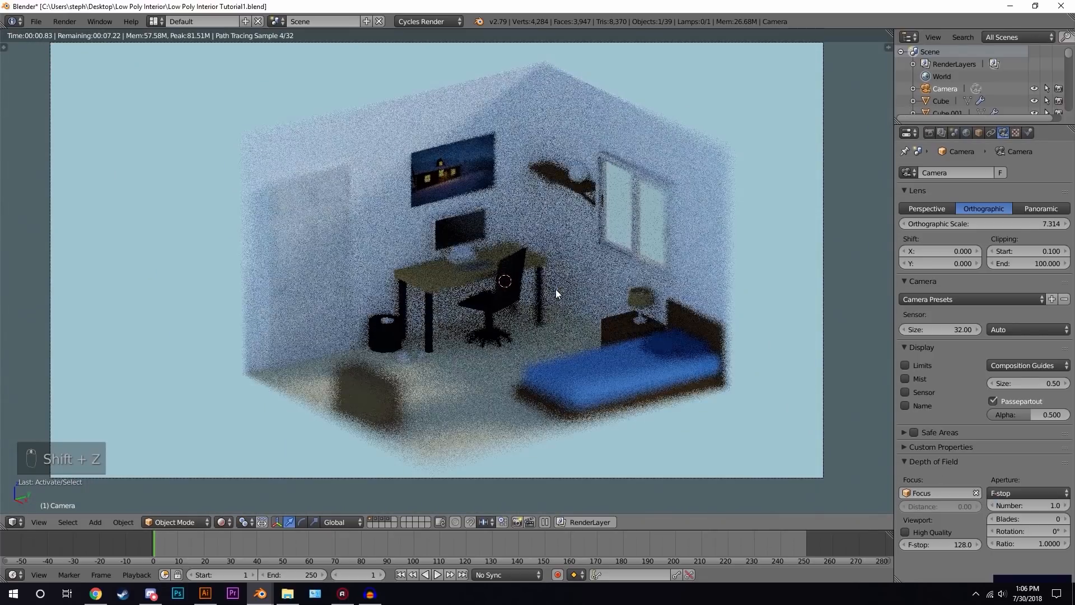
- Set the aperture F-stop number to 2
{"action": "left_click", "coordinate": [1025, 506]}
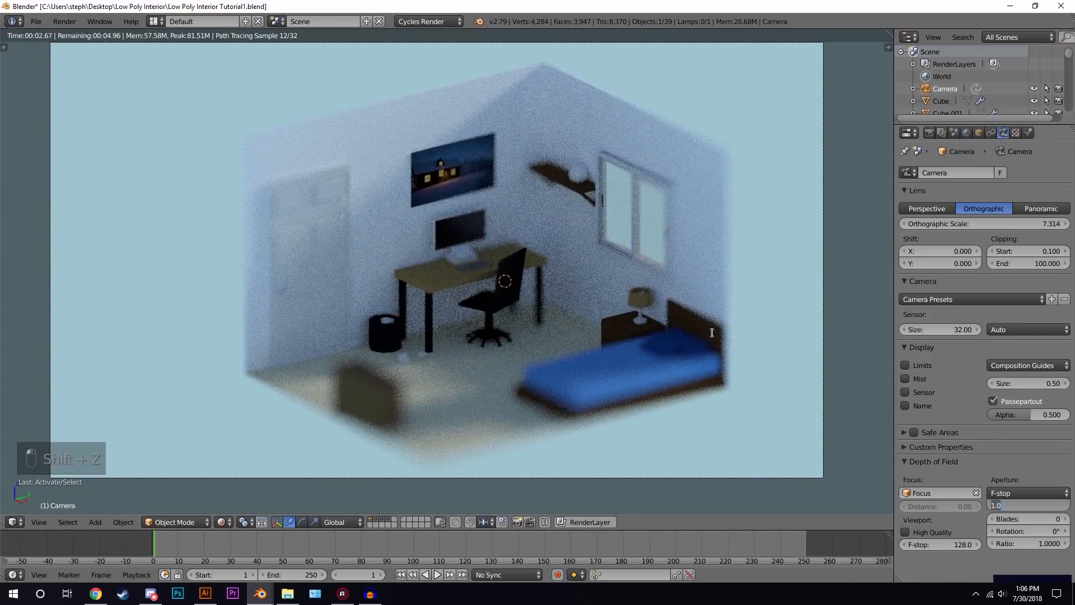
{"action": "type", "text": "2"}
{"action": "key", "text": "Return"}
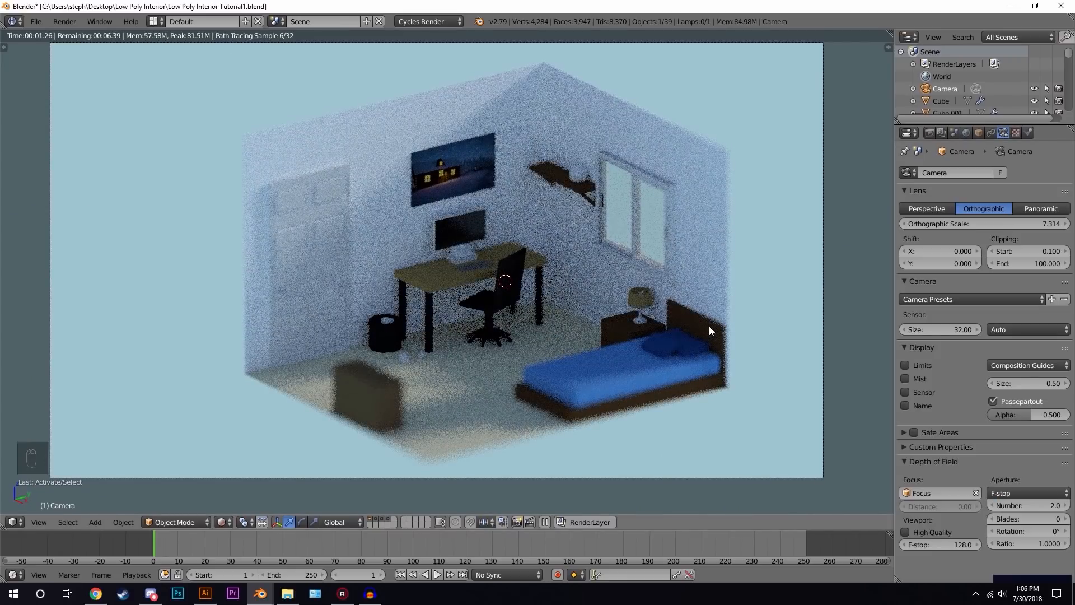
- Set the aperture F-stop number to 3.5
{"action": "left_click", "coordinate": [1020, 504]}
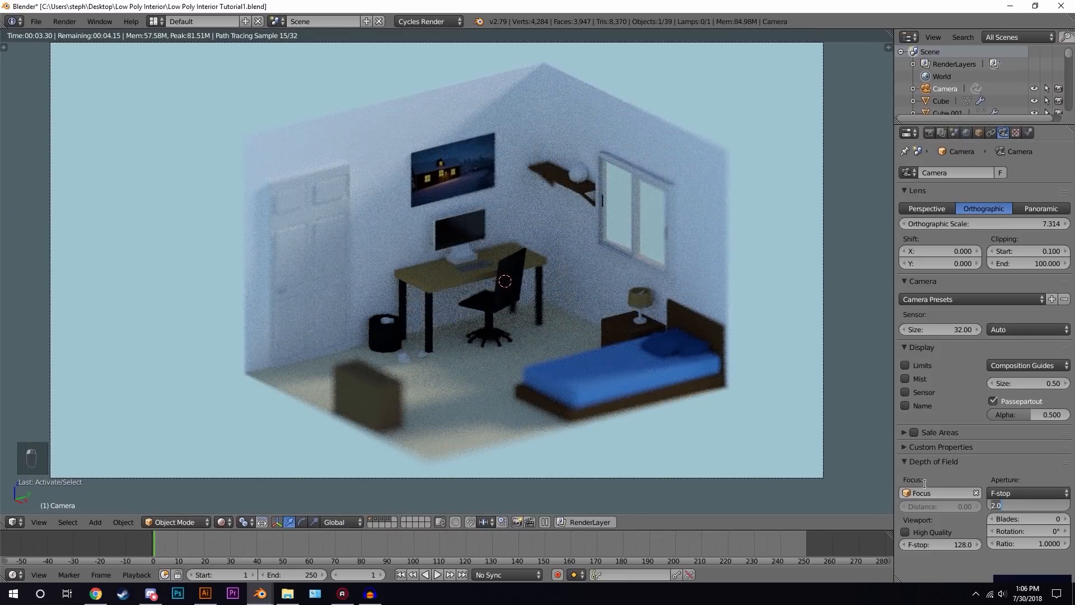
{"action": "type", "text": "3"}
{"action": "key", "text": "Return"}
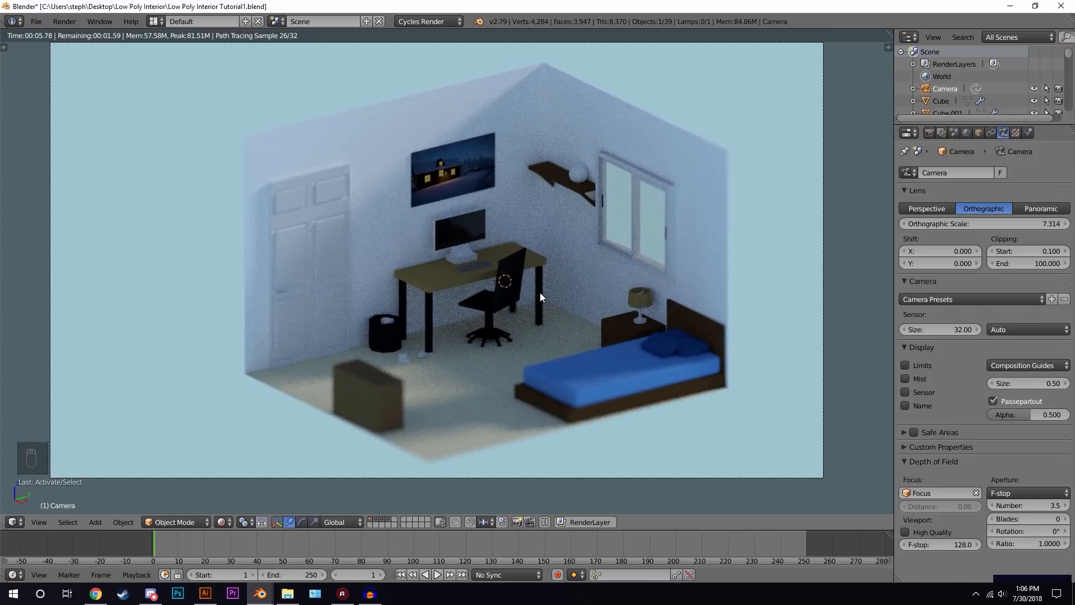
- Deselect everything, add a cylinder mesh at the cursor and scale it down
{"action": "key", "text": "z"}
{"action": "key", "text": "z"}
{"action": "key", "text": "z"}
{"action": "scroll", "coordinate": [506, 262], "scroll_direction": "down", "scroll_amount": 2}
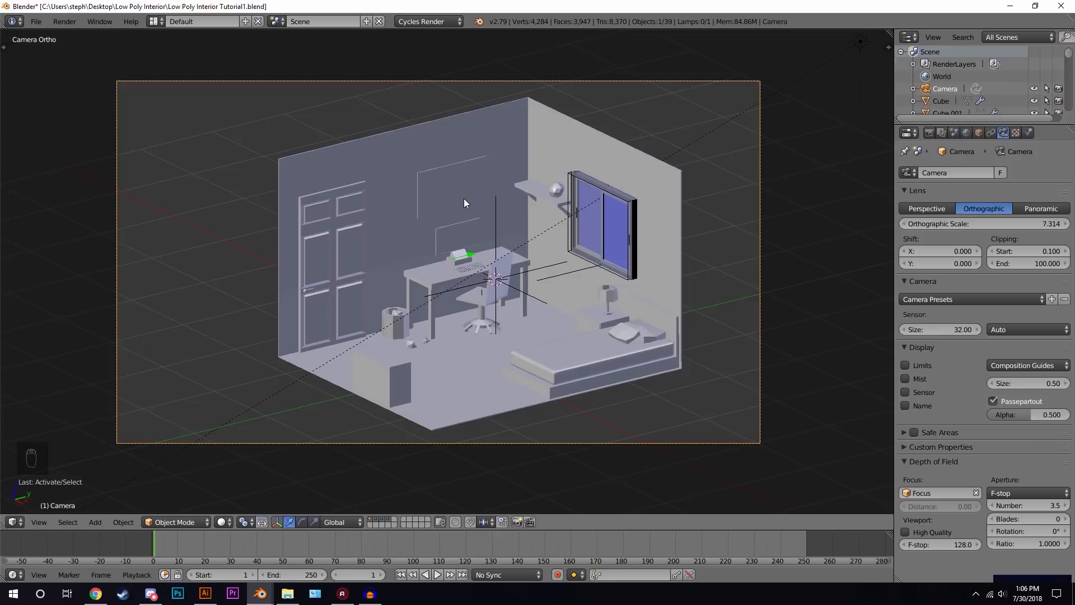
{"action": "key", "text": "a"}
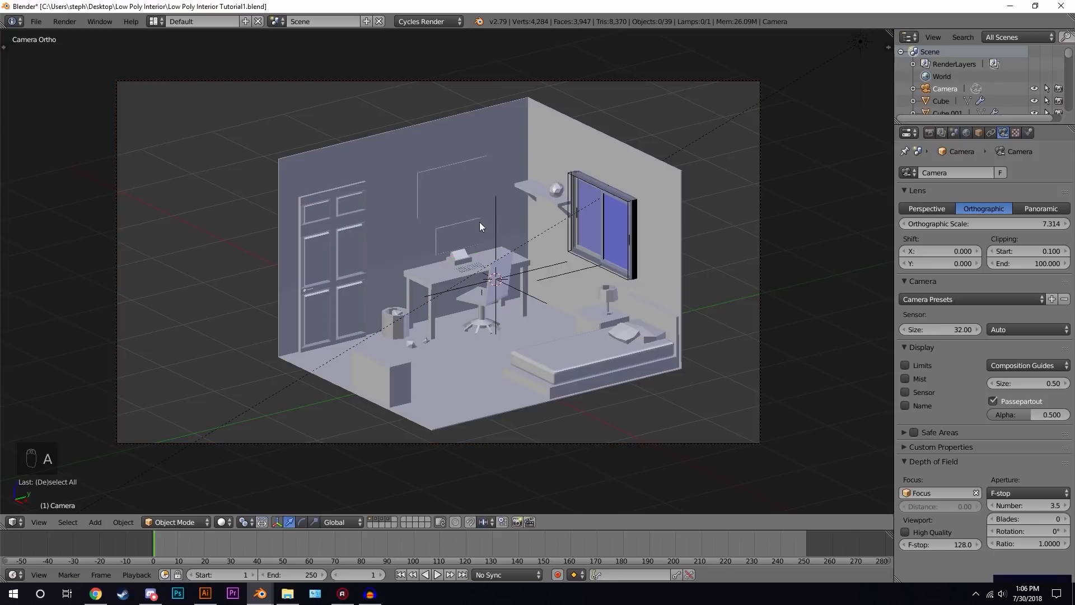
{"action": "key", "text": "shift+a"}
{"action": "mouse_move", "coordinate": [483, 159]}
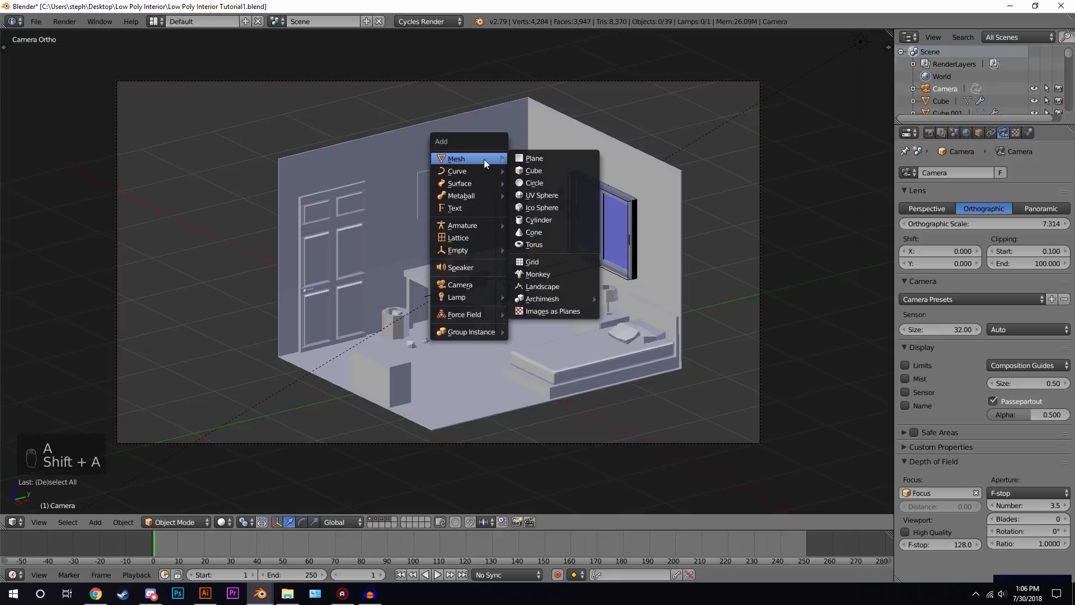
{"action": "left_click", "coordinate": [550, 219]}
{"action": "scroll", "coordinate": [695, 168], "scroll_direction": "up", "scroll_amount": 2}
{"action": "key", "text": "s"}
{"action": "left_click", "coordinate": [556, 251]}
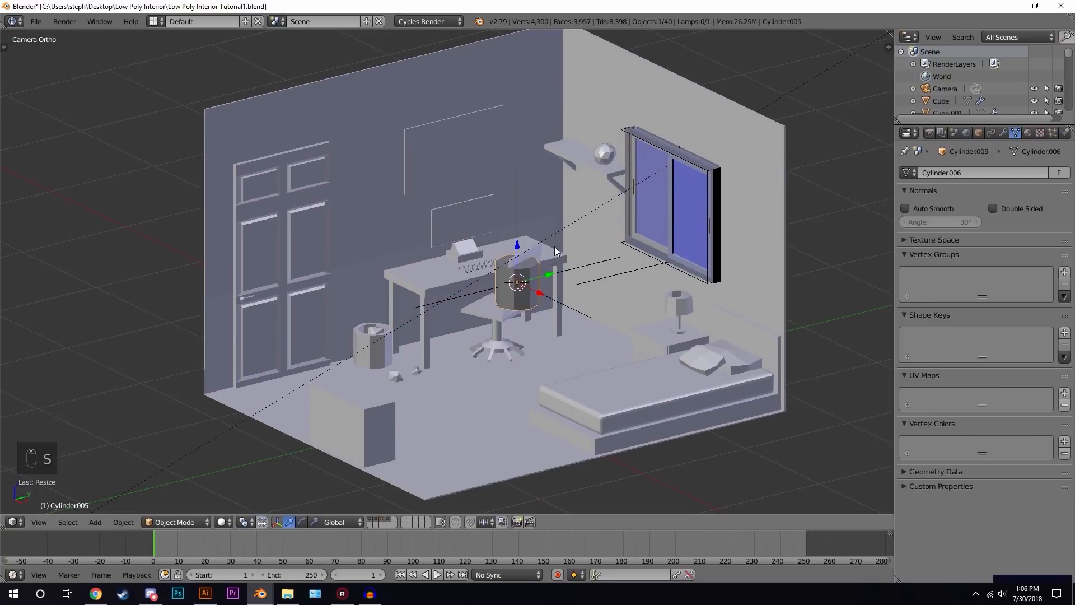
- In top view, move the cylinder toward the room's centre and scale it slightly
{"action": "key", "text": "KP_7"}
{"action": "key", "text": "g"}
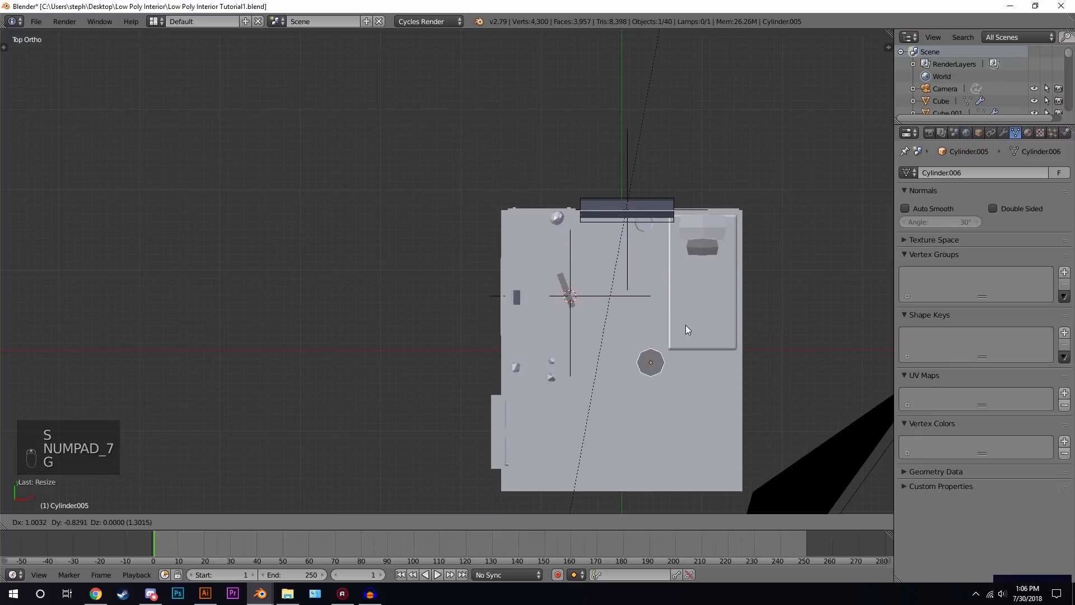
{"action": "left_click", "coordinate": [662, 333]}
{"action": "key", "text": "s"}
{"action": "left_click", "coordinate": [679, 333]}
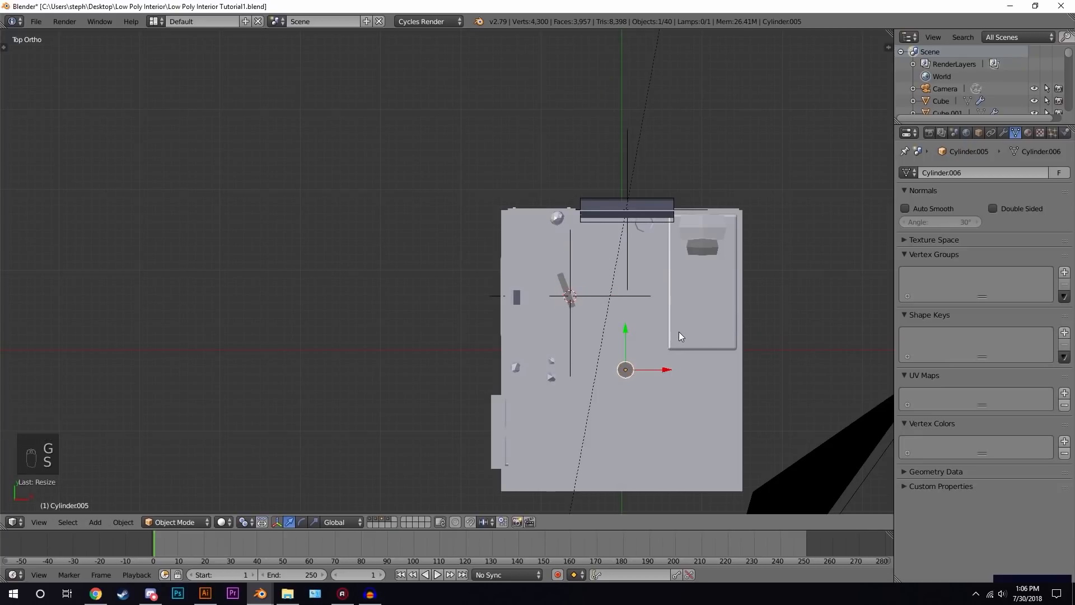
- In front view, move the cylinder up near the ceiling and stretch it along Z
{"action": "key", "text": "KP_1"}
{"action": "middle_click_drag", "start_coordinate": [687, 320], "coordinate": [579, 338], "text": "shift"}
{"action": "key", "text": "g"}
{"action": "left_click", "coordinate": [582, 217]}
{"action": "scroll", "coordinate": [644, 173], "scroll_direction": "up", "scroll_amount": 5}
{"action": "key", "text": "s"}
{"action": "left_click", "coordinate": [541, 219]}
{"action": "key", "text": "s"}
{"action": "key", "text": "z"}
{"action": "left_click", "coordinate": [812, 174]}
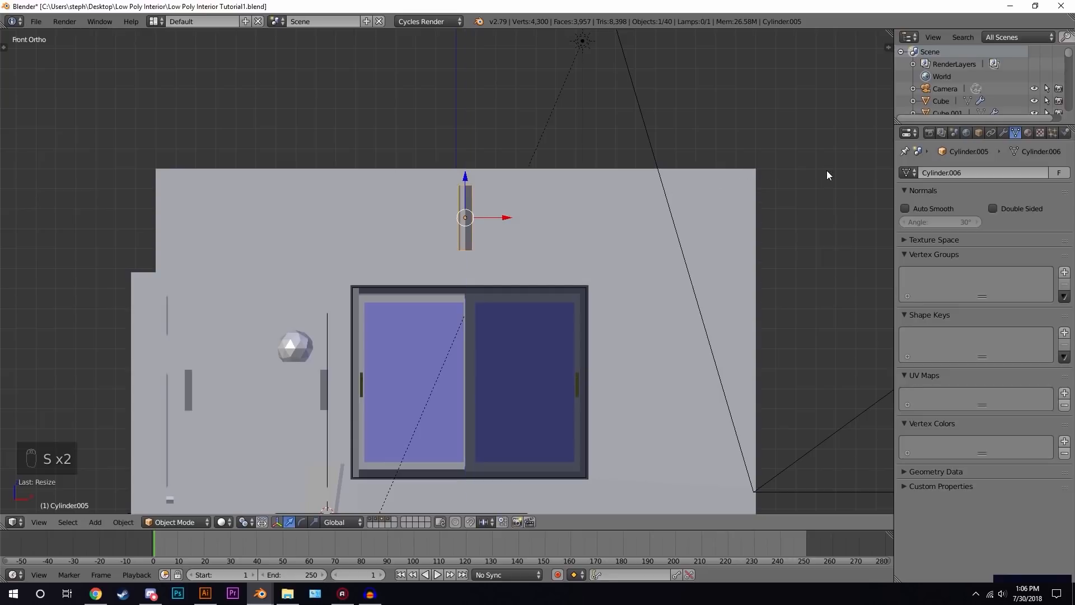
- Raise the cylinder so its top meets the ceiling
{"action": "key", "text": "g"}
{"action": "left_click", "coordinate": [462, 170]}
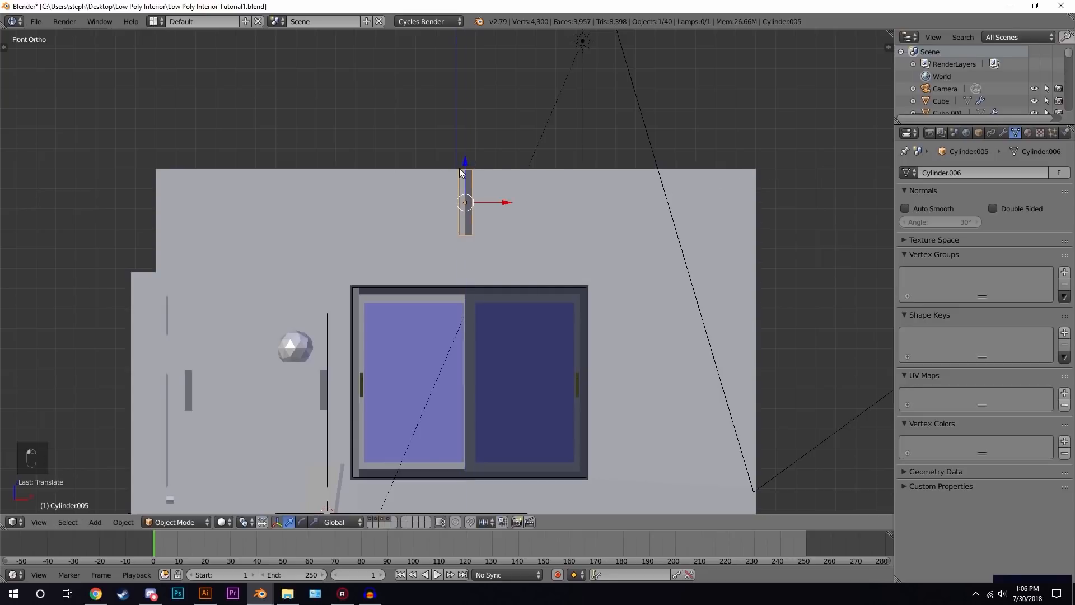
{"action": "key", "text": "g"}
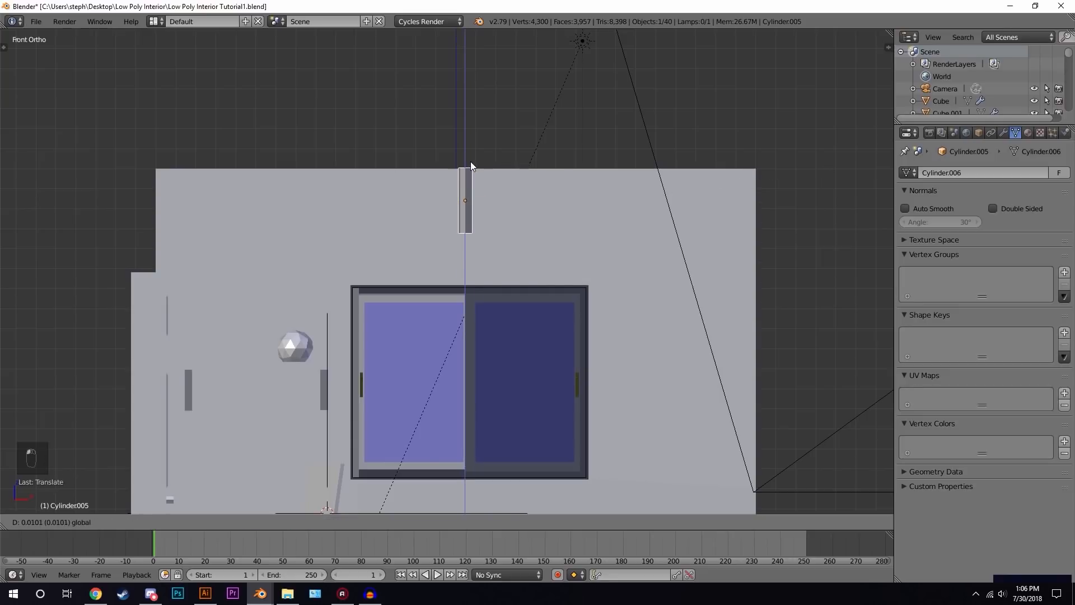
{"action": "left_click", "coordinate": [470, 169]}
- In edit mode, raise the cylinder's bottom face along Z to shorten it
{"action": "key", "text": "Tab"}
{"action": "scroll", "coordinate": [518, 260], "scroll_direction": "up", "scroll_amount": 2}
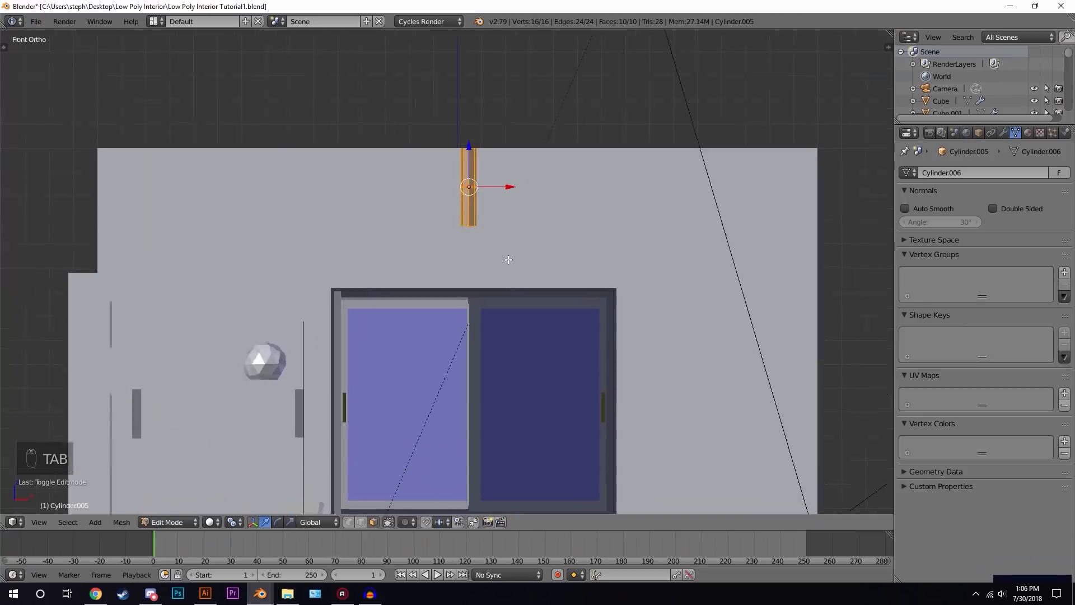
{"action": "key", "text": "z"}
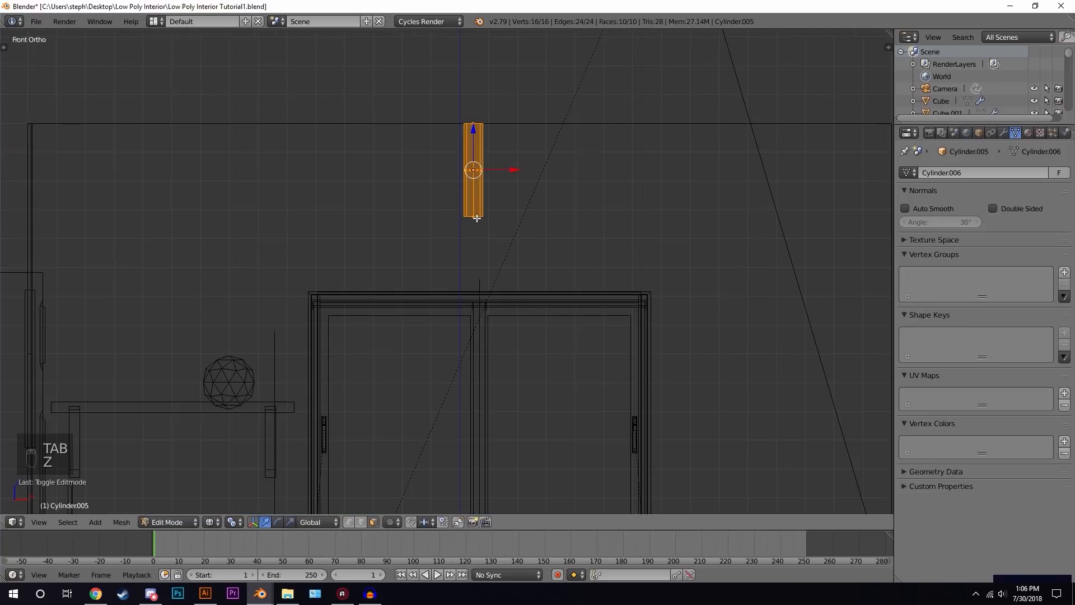
{"action": "left_click", "coordinate": [477, 218]}
{"action": "key", "text": "g"}
{"action": "key", "text": "z"}
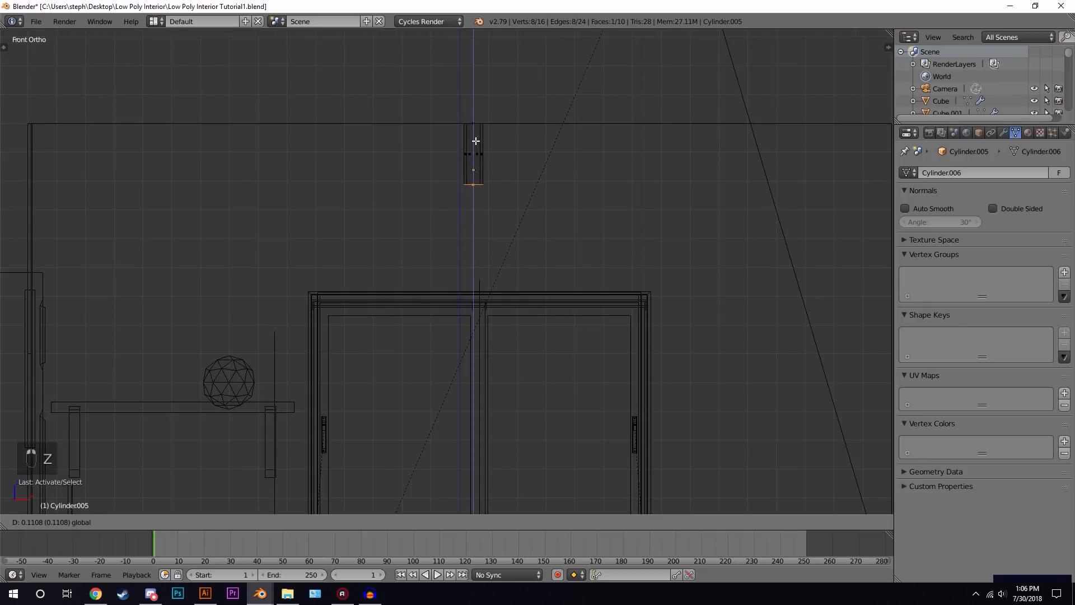
{"action": "left_click", "coordinate": [476, 142]}
- Extrude the bottom face in place, scale it outward, and extrude it downward to form a wide octagonal hub
{"action": "key", "text": "e"}
{"action": "right_click", "coordinate": [509, 187]}
{"action": "key", "text": "s"}
{"action": "left_click", "coordinate": [700, 168]}
{"action": "key", "text": "e"}
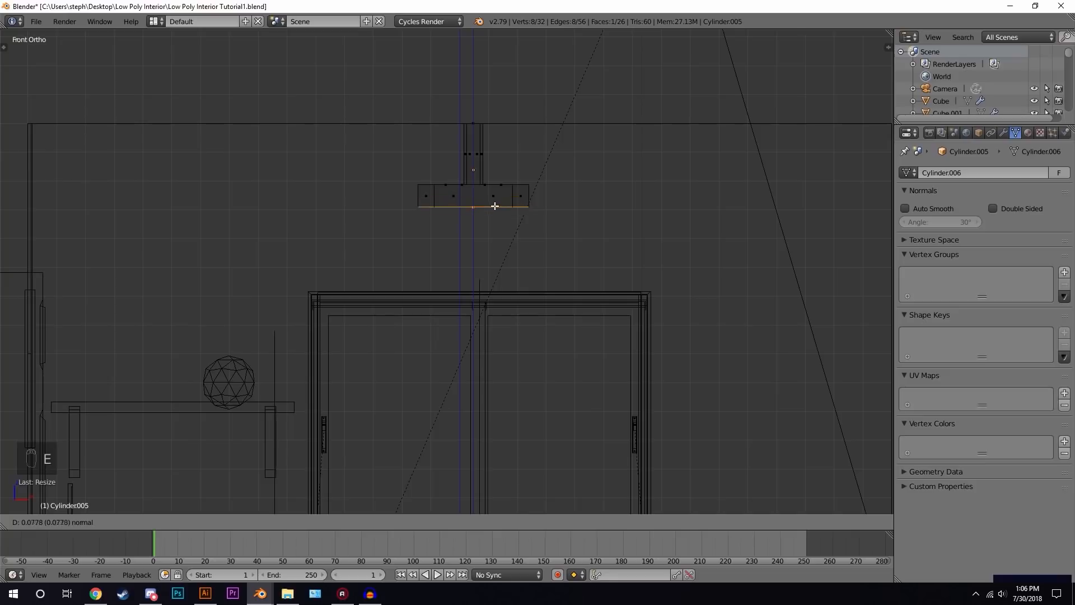
{"action": "left_click", "coordinate": [499, 209]}
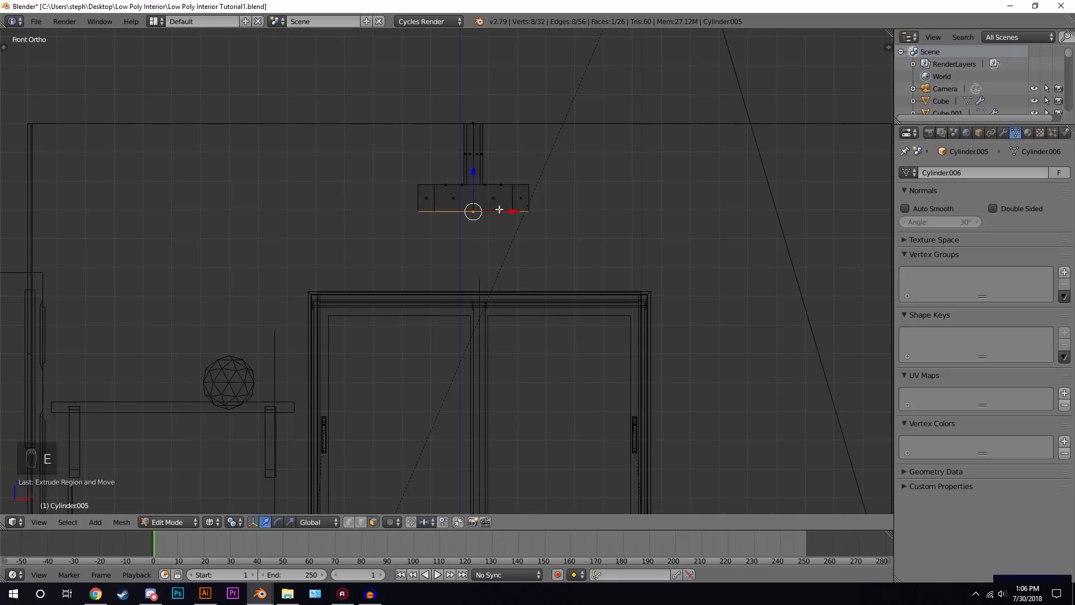
- Select the hub's side faces, checker-deselect alternate ones, and extrude the rest outward into four fan blades
{"action": "key", "text": "z"}
{"action": "middle_click_drag", "start_coordinate": [509, 216], "coordinate": [522, 233]}
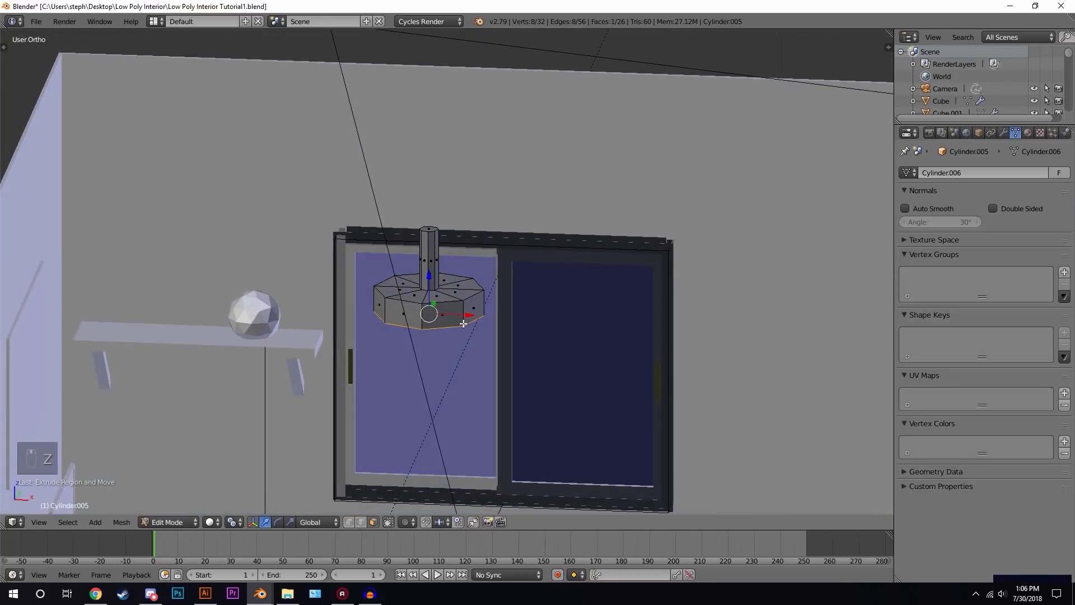
{"action": "right_click", "coordinate": [465, 313], "text": "alt"}
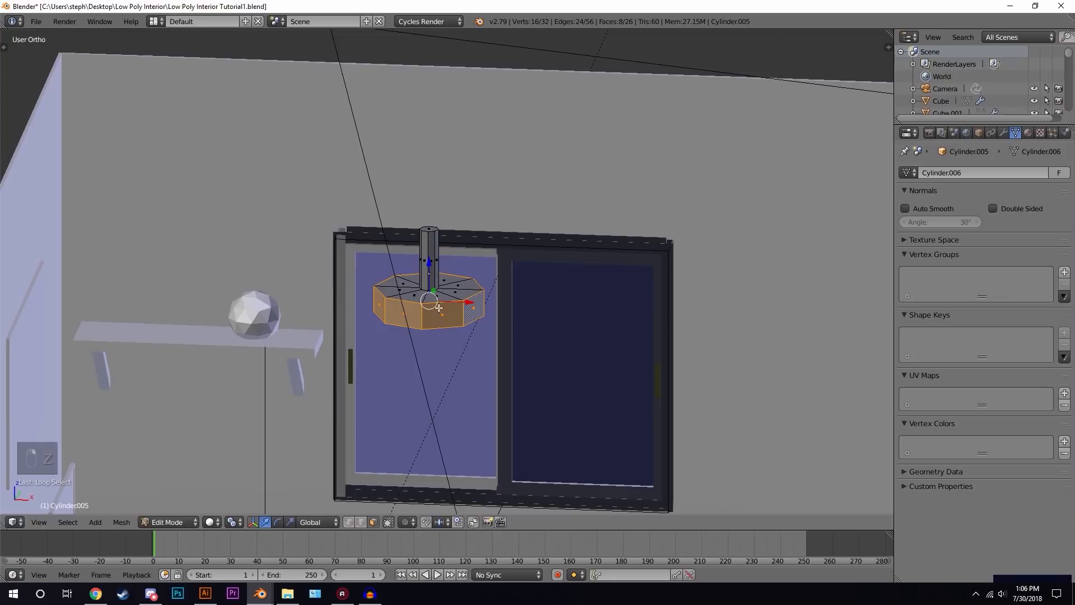
{"action": "left_click", "coordinate": [68, 522]}
{"action": "left_click", "coordinate": [131, 440]}
{"action": "middle_click_drag", "start_coordinate": [511, 283], "coordinate": [590, 263]}
{"action": "key", "text": "e"}
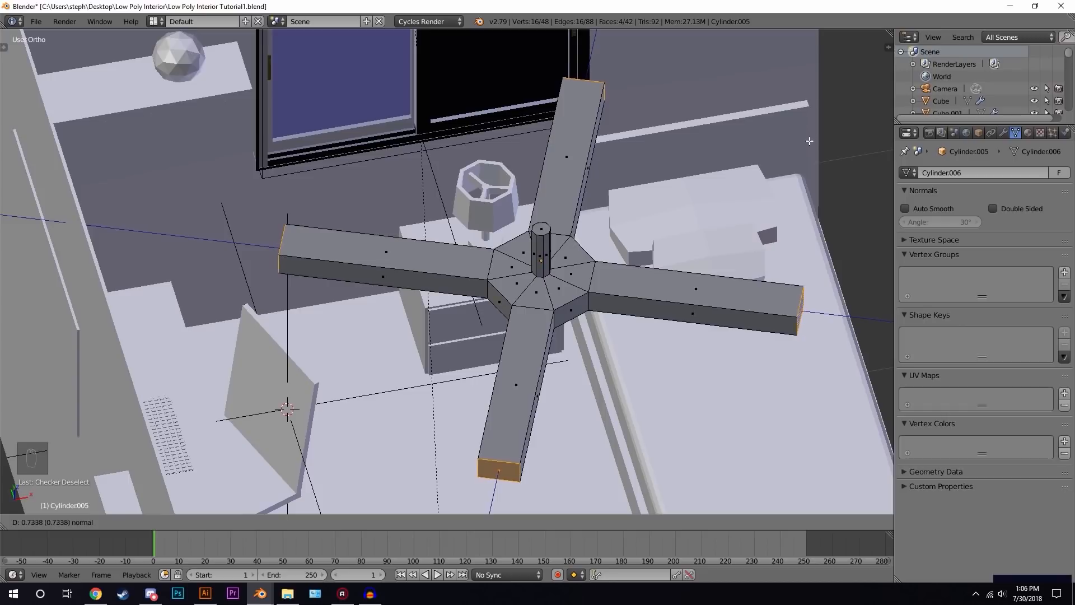
{"action": "left_click", "coordinate": [810, 138]}
- Select an edge along each blade and lower them along Z to tilt the fan blades
{"action": "mouse_move", "coordinate": [562, 295]}
{"action": "middle_mouse_down"}
{"action": "mouse_move", "coordinate": [526, 240]}
{"action": "mouse_move", "coordinate": [571, 286]}
{"action": "middle_mouse_up"}
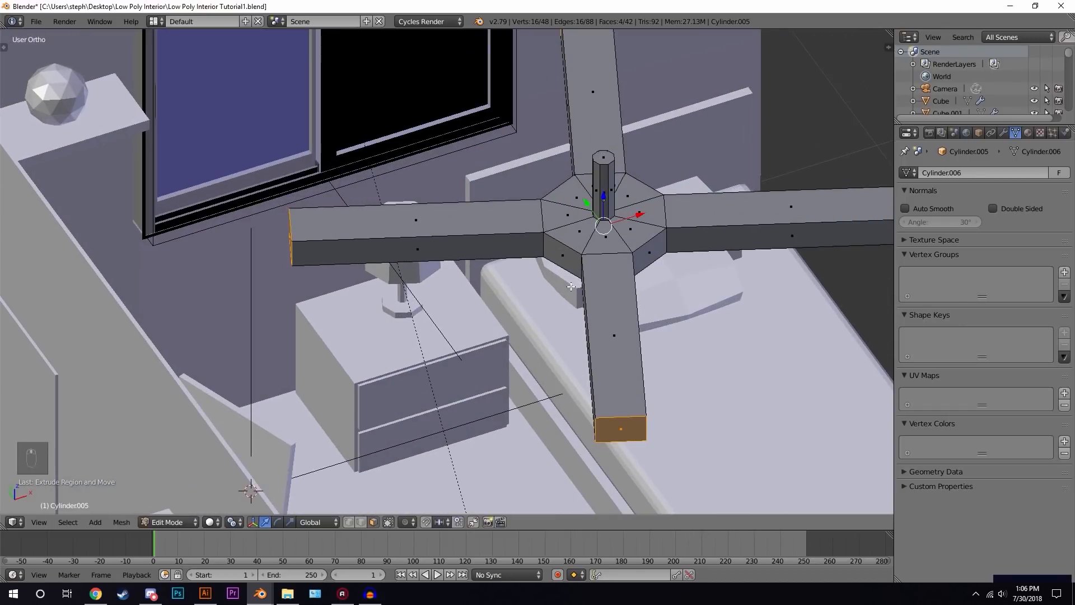
{"action": "left_click", "coordinate": [363, 522]}
{"action": "middle_click_drag", "start_coordinate": [523, 335], "coordinate": [681, 285]}
{"action": "right_click", "coordinate": [668, 286]}
{"action": "middle_click_drag", "start_coordinate": [568, 283], "coordinate": [317, 290]}
{"action": "middle_click_drag", "start_coordinate": [373, 99], "coordinate": [495, 257], "text": "shift"}
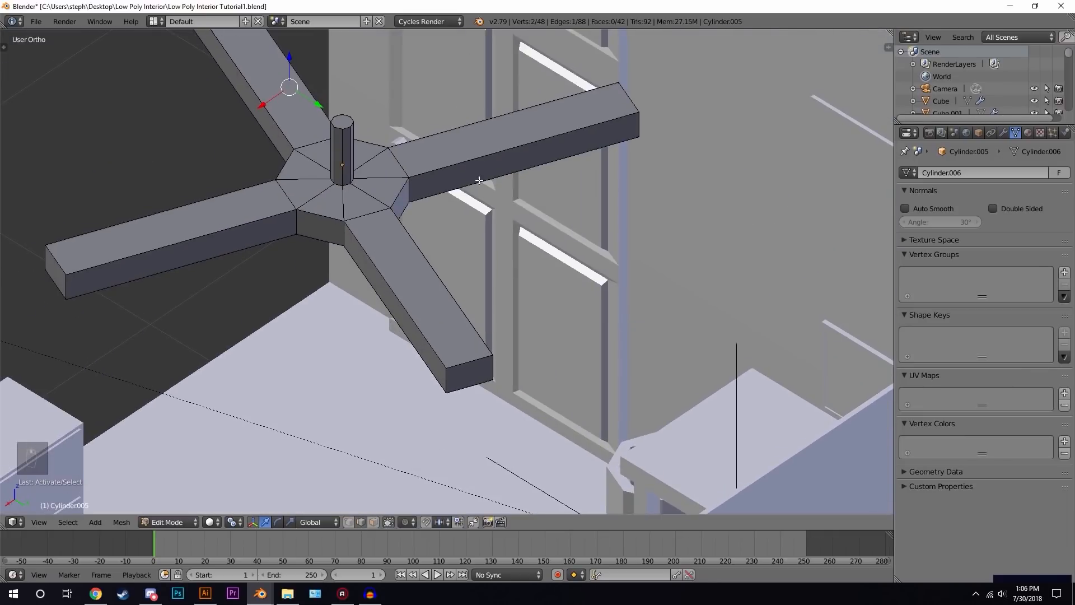
{"action": "right_click", "coordinate": [480, 180], "text": "shift"}
{"action": "right_click", "coordinate": [388, 313], "text": "shift"}
{"action": "middle_click_drag", "start_coordinate": [388, 314], "coordinate": [479, 304]}
{"action": "right_click", "coordinate": [541, 308], "text": "shift"}
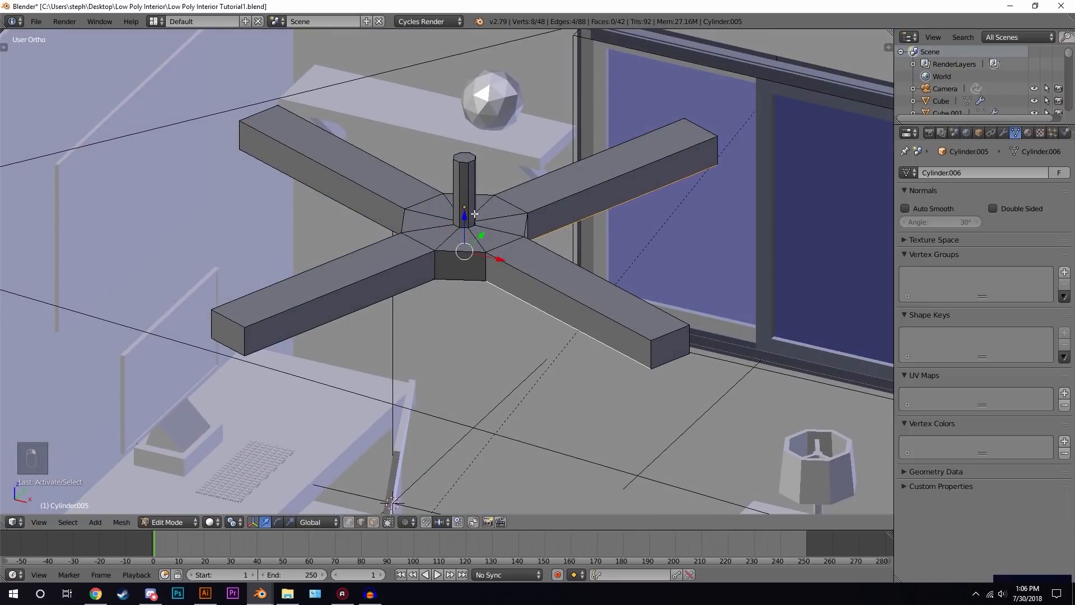
{"action": "key", "text": "g"}
{"action": "key", "text": "z"}
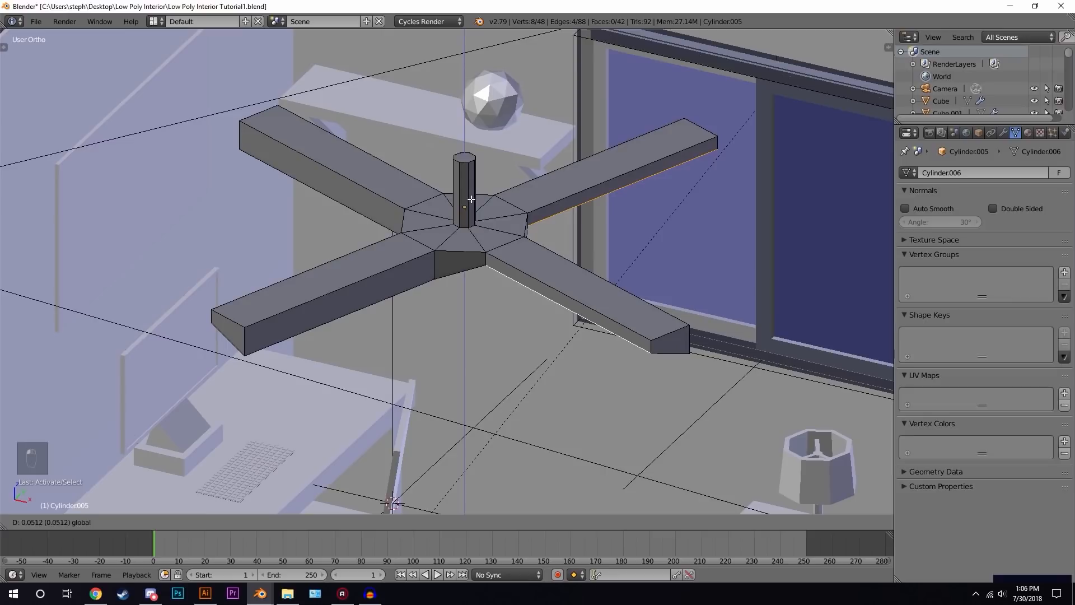
{"action": "left_click", "coordinate": [468, 209]}
- In object mode and top view, scale the whole fan down slightly to about 0.97
{"action": "key", "text": "Tab"}
{"action": "scroll", "coordinate": [528, 276], "scroll_direction": "down", "scroll_amount": 4}
{"action": "middle_click_drag", "start_coordinate": [528, 275], "coordinate": [553, 317]}
{"action": "key", "text": "KP_4"}
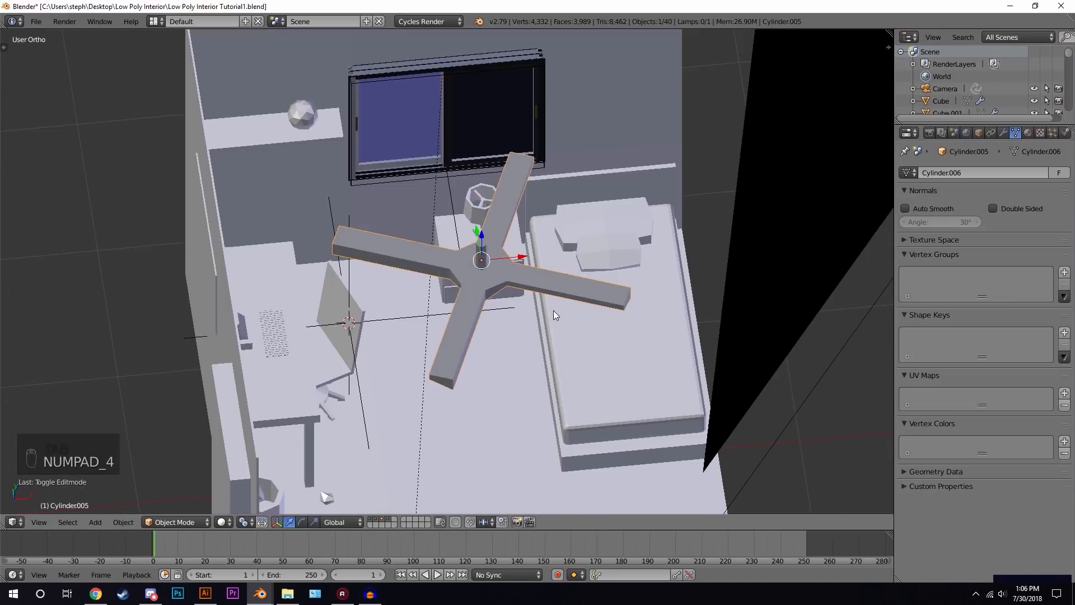
{"action": "key", "text": "KP_7"}
{"action": "key", "text": "z"}
{"action": "key", "text": "s"}
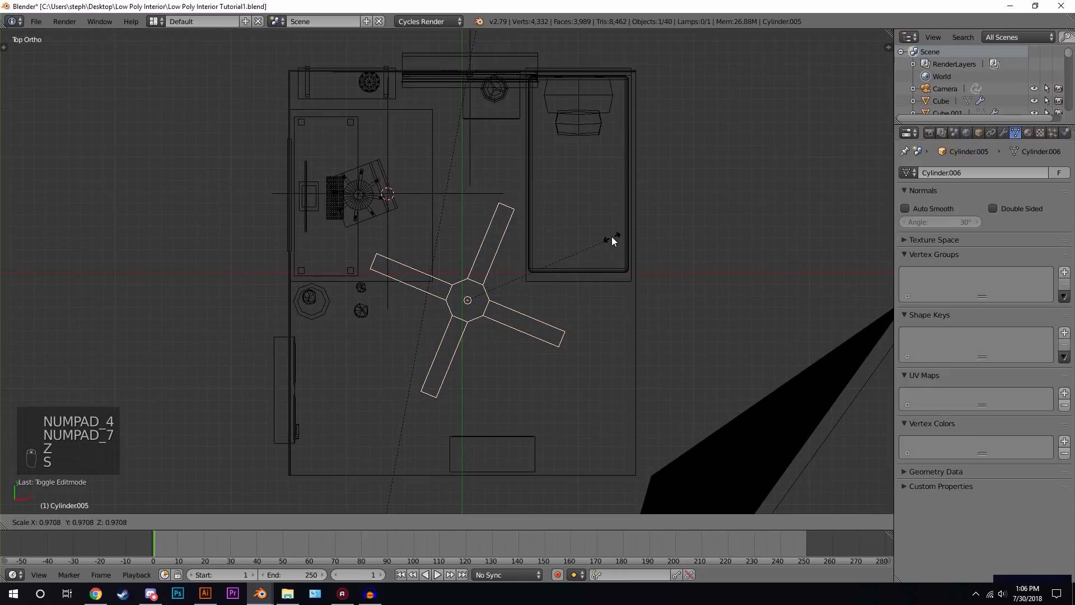
{"action": "left_click", "coordinate": [579, 240]}
{"action": "key", "text": "z"}
{"action": "mouse_move", "coordinate": [578, 240]}
{"action": "middle_mouse_down"}
{"action": "mouse_move", "coordinate": [515, 291]}
{"action": "mouse_move", "coordinate": [513, 178]}
{"action": "mouse_move", "coordinate": [519, 219]}
{"action": "mouse_move", "coordinate": [565, 208]}
{"action": "mouse_move", "coordinate": [537, 254]}
{"action": "middle_mouse_up"}
{"action": "scroll", "coordinate": [518, 220], "scroll_direction": "up", "scroll_amount": 4}
{"action": "scroll", "coordinate": [547, 233], "scroll_direction": "up", "scroll_amount": 2}
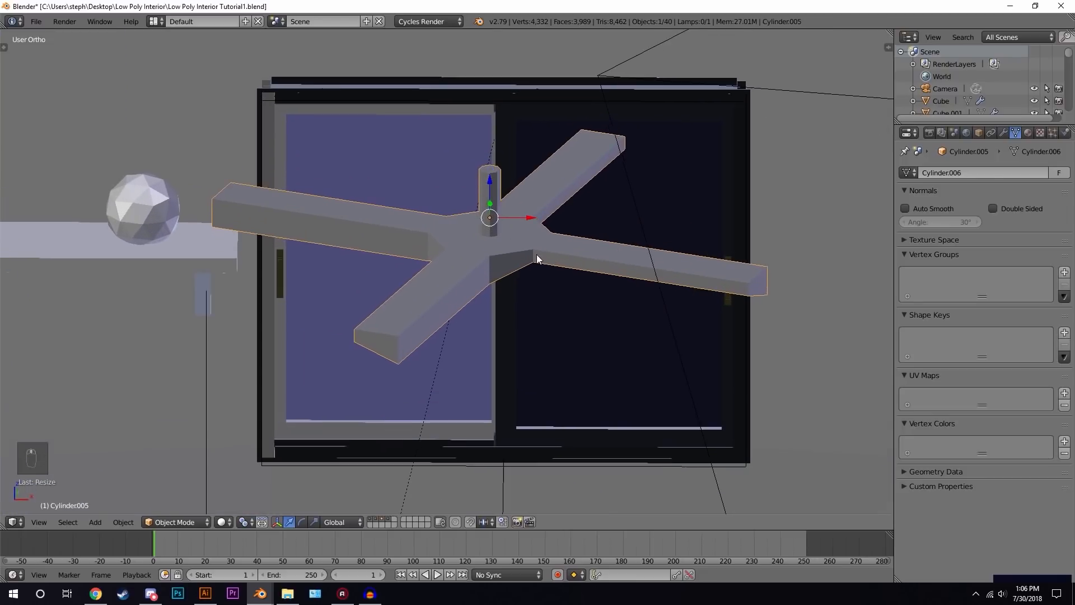
- Assign the existing Dark Brown material to the fan
{"action": "key", "text": "Tab"}
{"action": "left_click", "coordinate": [1027, 132]}
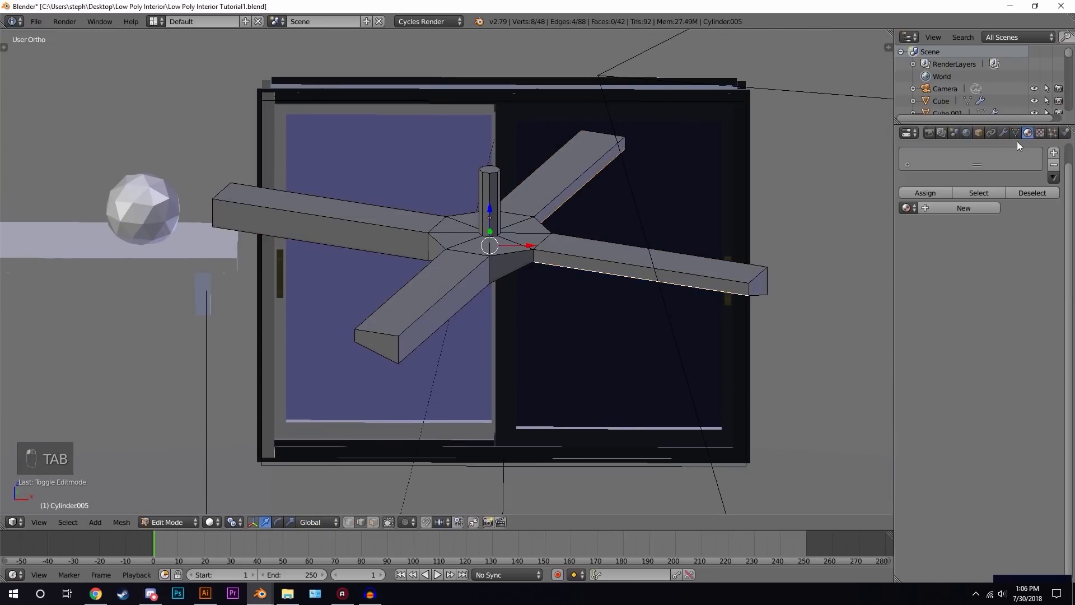
{"action": "left_click", "coordinate": [909, 208]}
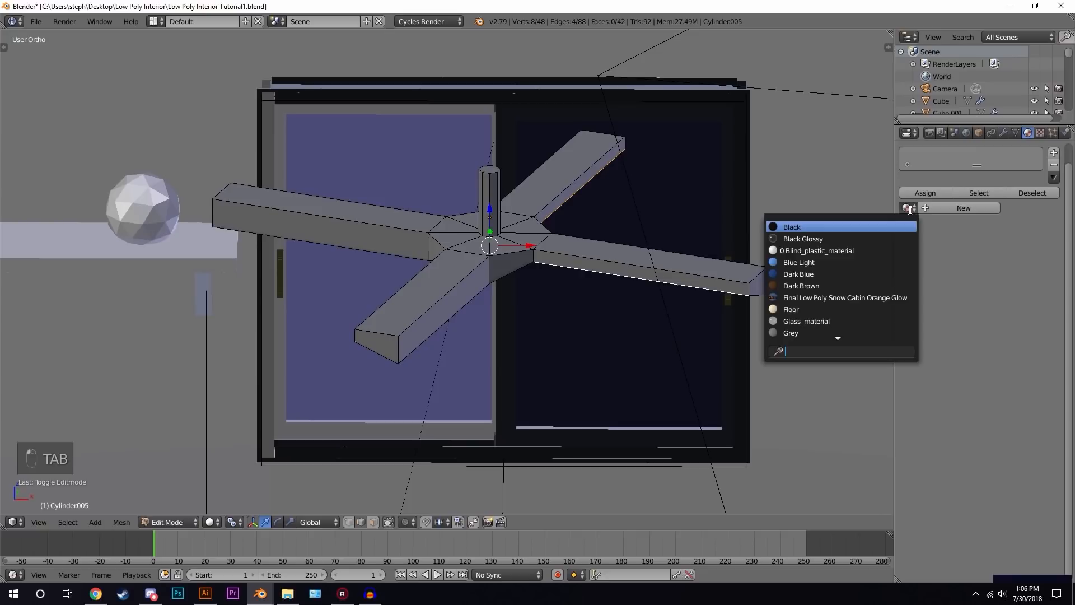
{"action": "left_click", "coordinate": [825, 284]}
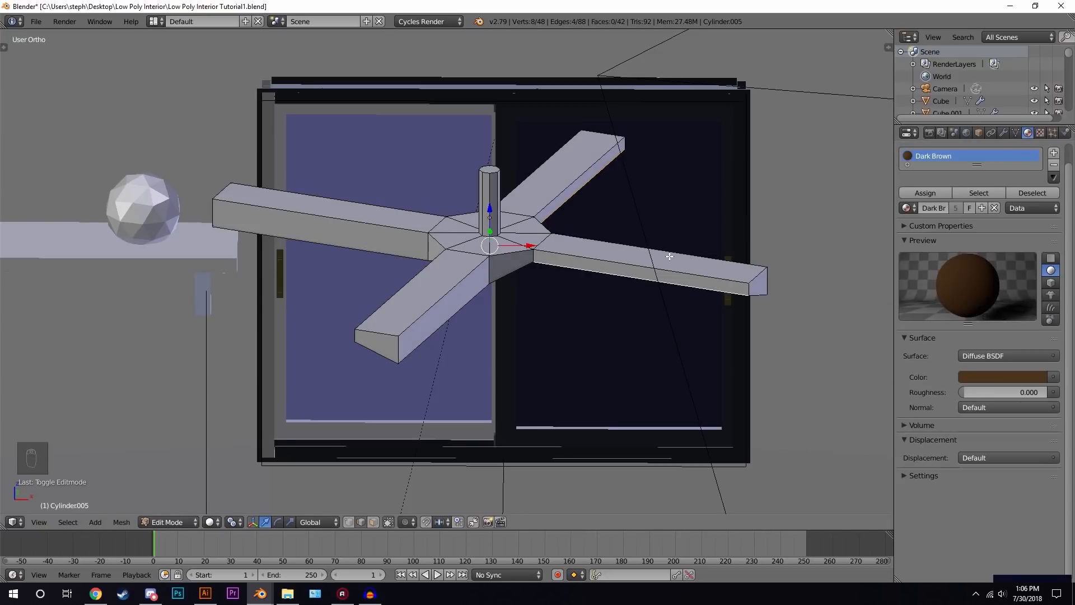
- Add a second material slot and set it to the existing White material
{"action": "left_click", "coordinate": [1054, 152]}
{"action": "left_click", "coordinate": [907, 236]}
{"action": "type", "text": "w"}
{"action": "left_click", "coordinate": [814, 287]}
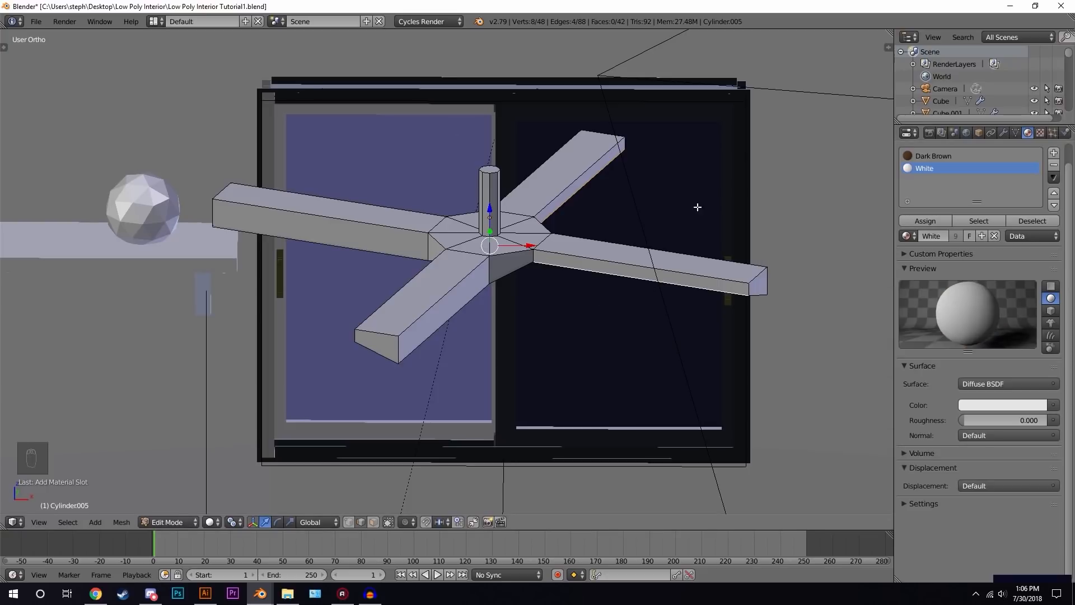
- Select the hub and central post faces and assign them the White material
{"action": "scroll", "coordinate": [562, 244], "scroll_direction": "up", "scroll_amount": 1}
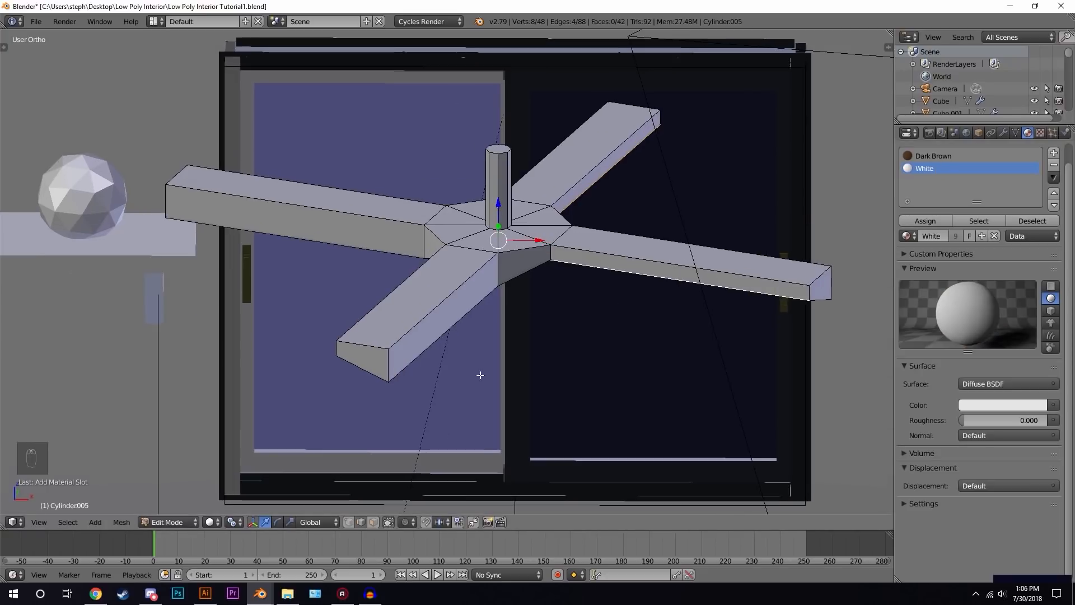
{"action": "left_click", "coordinate": [374, 522]}
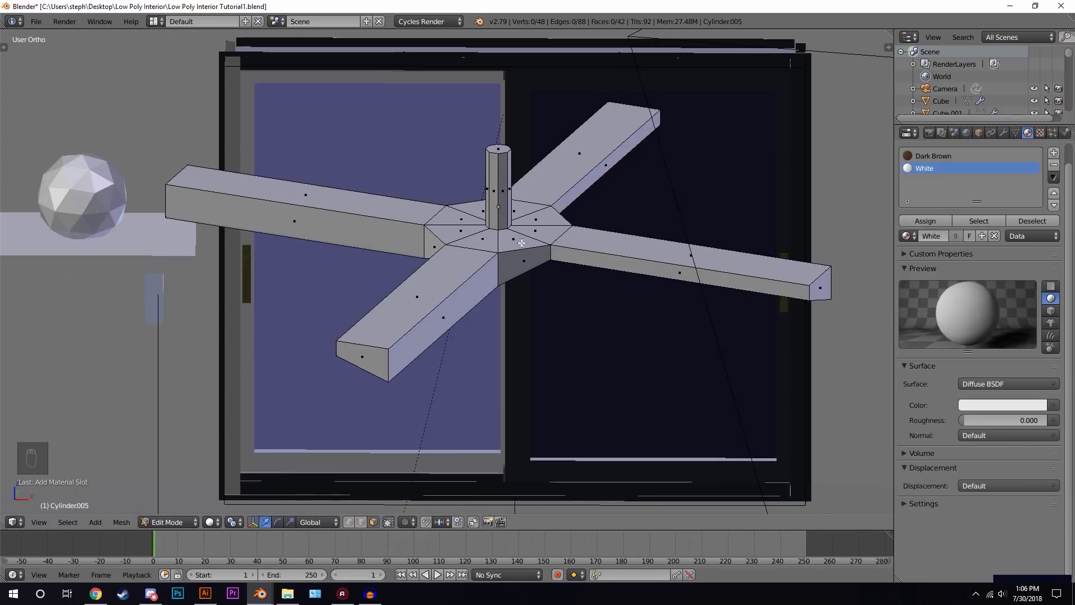
{"action": "right_click", "coordinate": [496, 238], "text": "alt"}
{"action": "right_click", "coordinate": [525, 261], "text": "shift"}
{"action": "right_click", "coordinate": [437, 245], "text": "shift"}
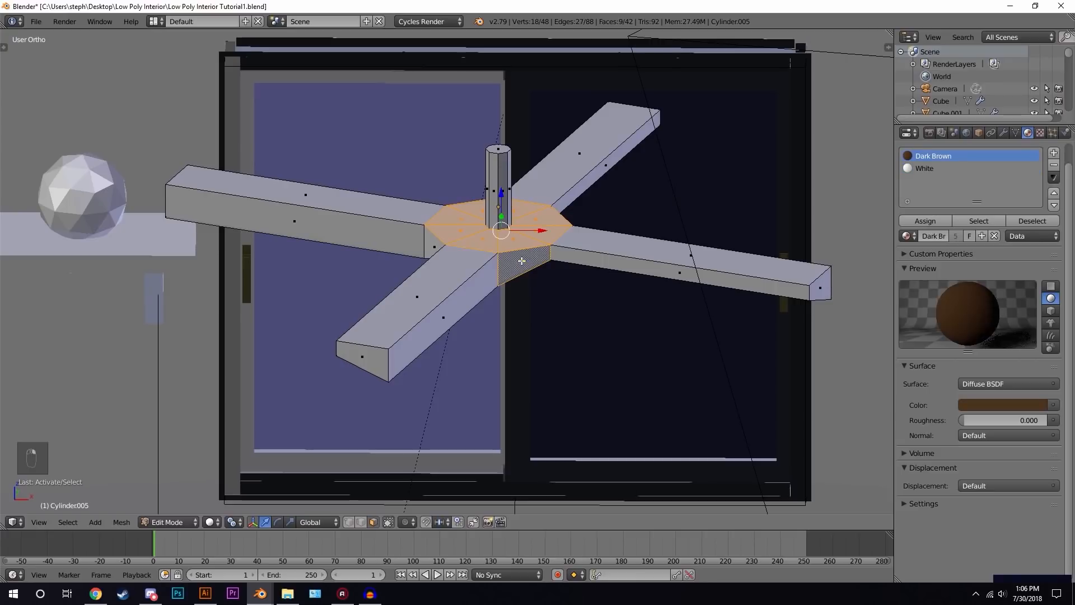
{"action": "key", "text": "z"}
{"action": "right_click", "coordinate": [472, 218], "text": "shift"}
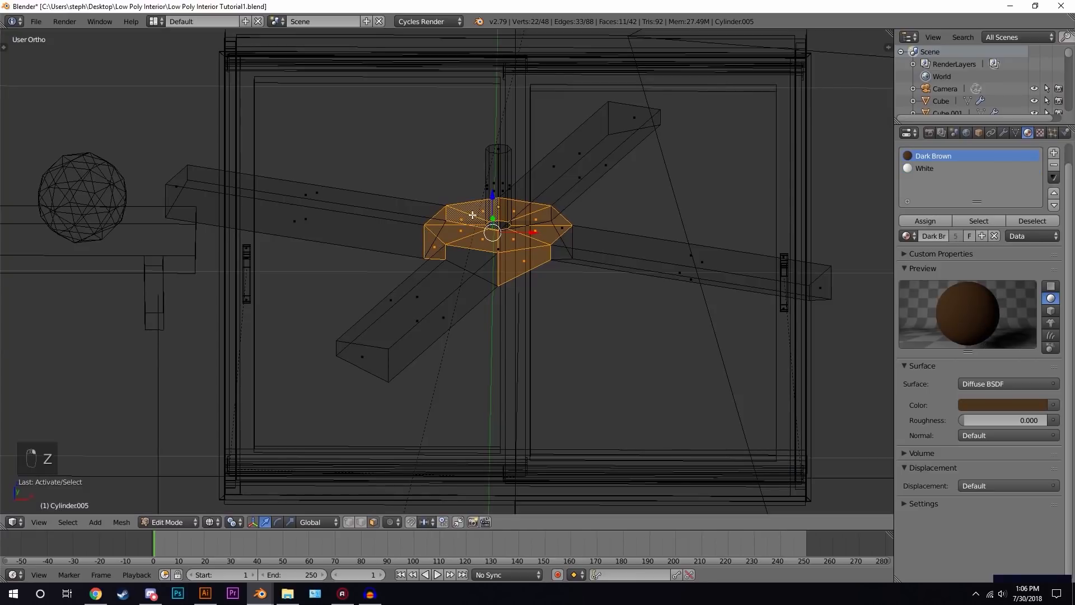
{"action": "right_click", "coordinate": [564, 226], "text": "shift"}
{"action": "key", "text": "z"}
{"action": "mouse_move", "coordinate": [554, 258]}
{"action": "middle_mouse_down"}
{"action": "mouse_move", "coordinate": [534, 255]}
{"action": "mouse_move", "coordinate": [509, 190]}
{"action": "middle_mouse_up"}
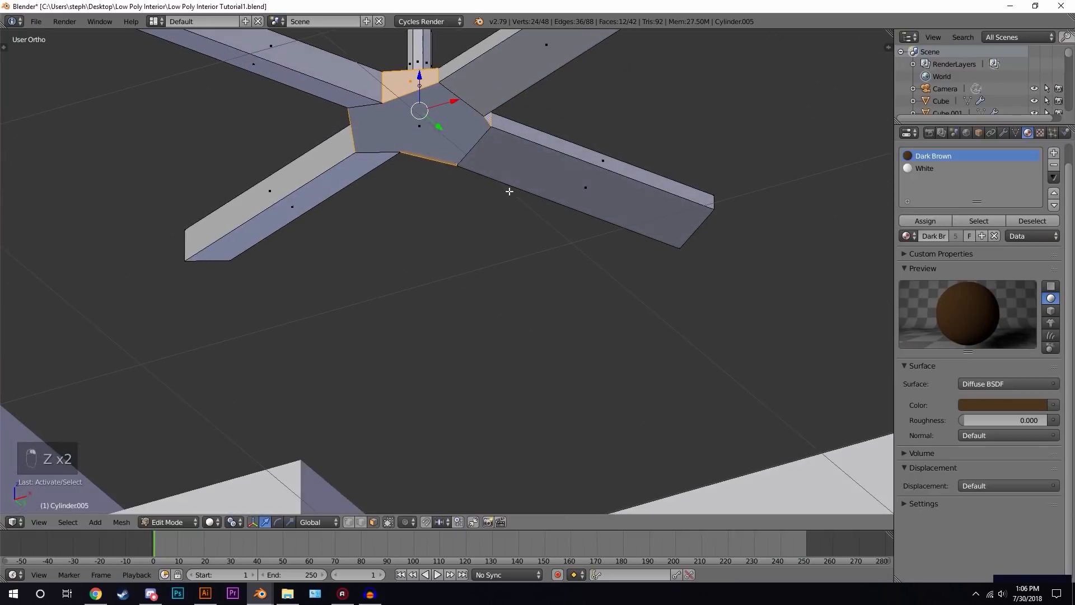
{"action": "right_click", "coordinate": [437, 104], "text": "shift"}
{"action": "middle_click_drag", "start_coordinate": [438, 103], "coordinate": [464, 133]}
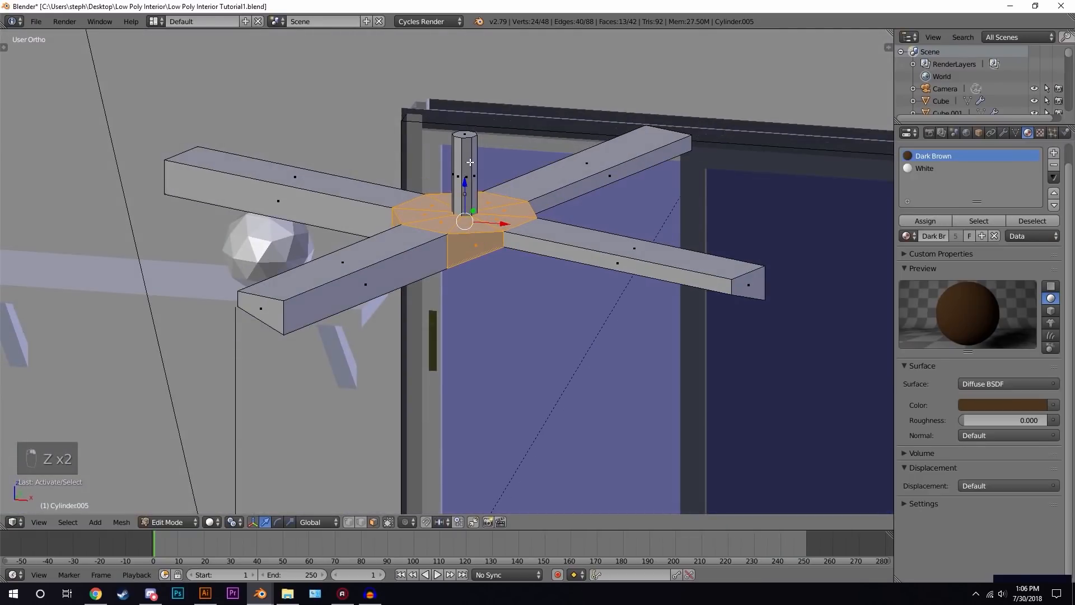
{"action": "right_click", "coordinate": [464, 133], "text": "alt+shift"}
{"action": "right_click", "coordinate": [464, 132], "text": "shift"}
{"action": "middle_click_drag", "start_coordinate": [536, 212], "coordinate": [478, 231]}
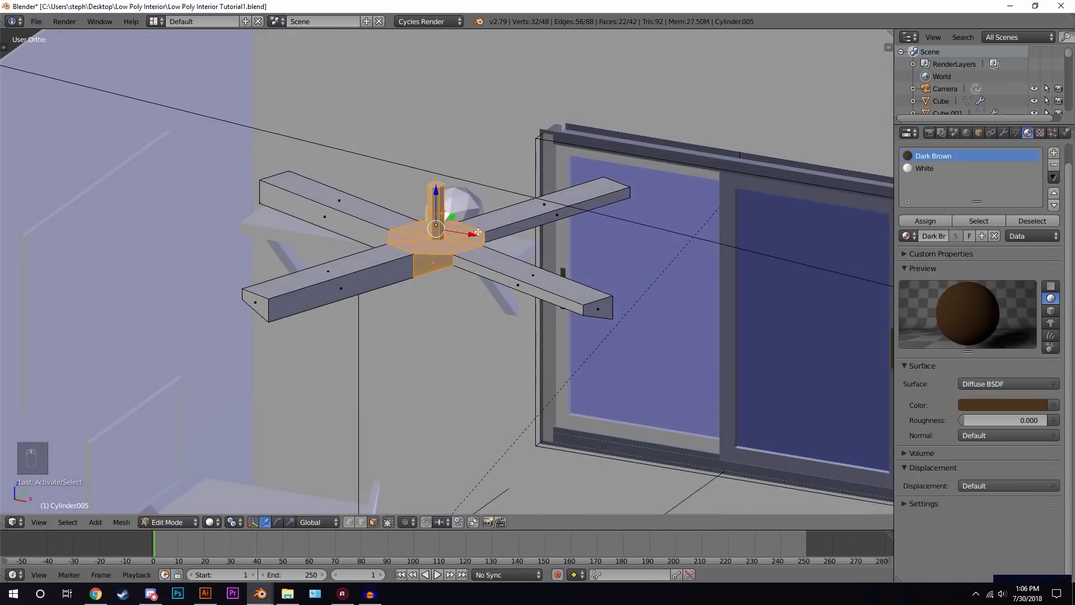
{"action": "left_click", "coordinate": [924, 169]}
{"action": "left_click", "coordinate": [935, 220]}
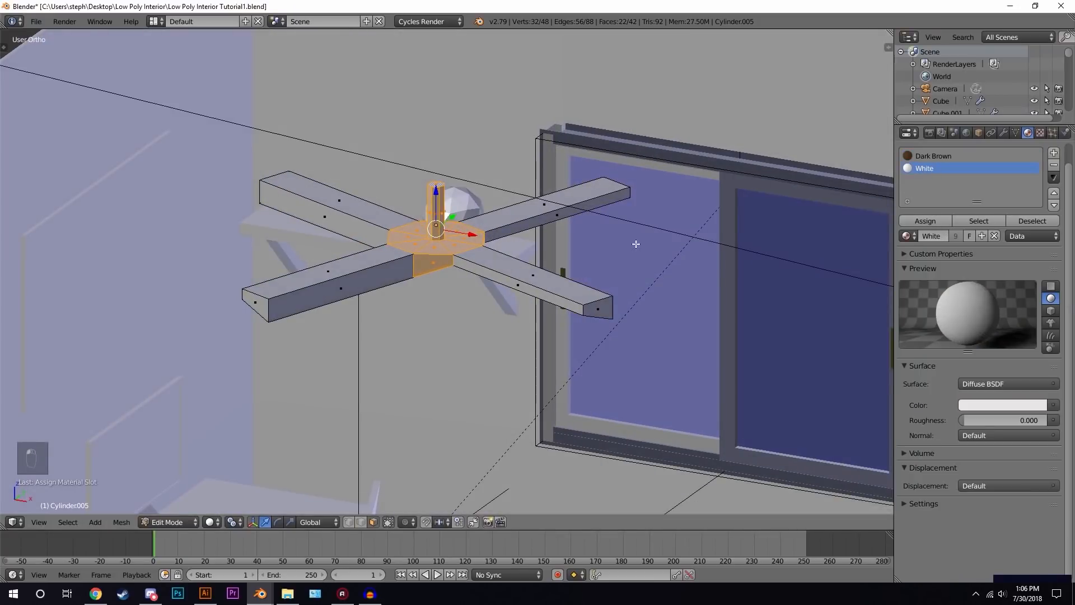
- Leave edit mode and insert a keyframe on the fan at the current frame
{"action": "key", "text": "Tab"}
{"action": "key", "text": "shift+z"}
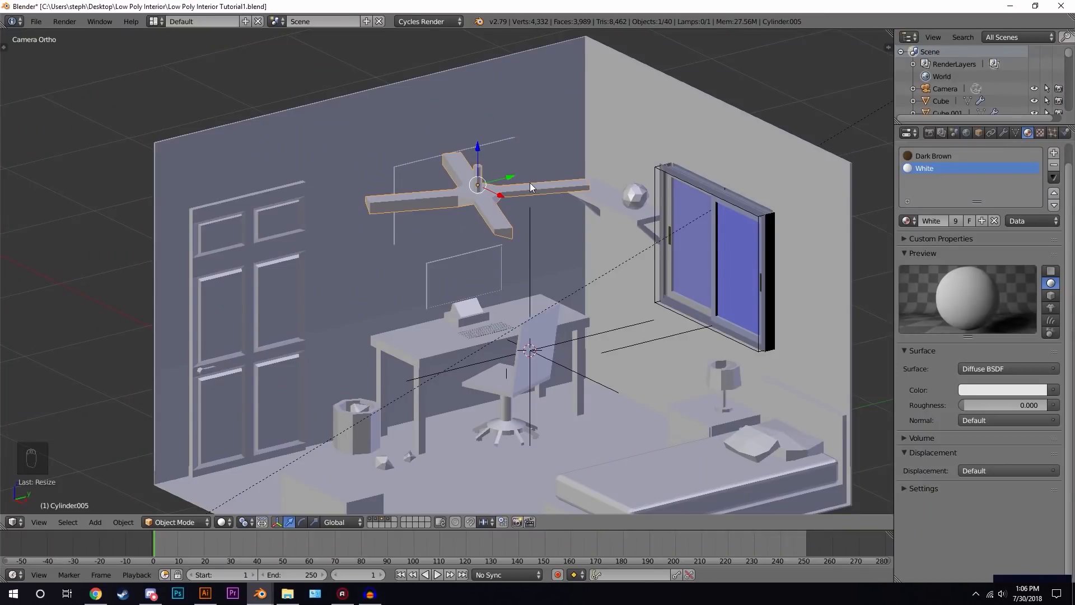
{"action": "key", "text": "i"}
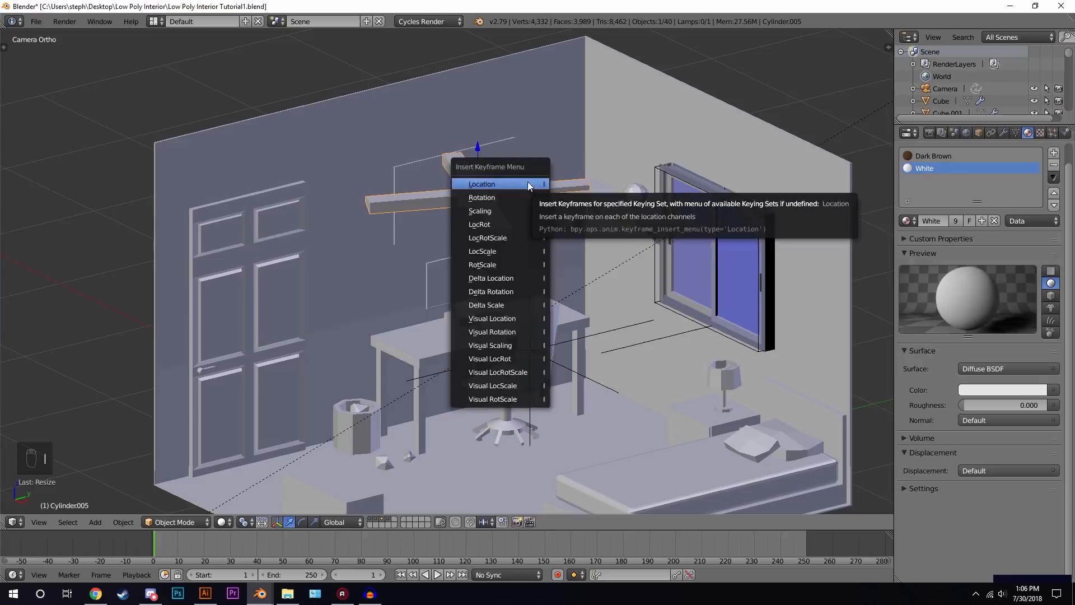
{"action": "key", "text": "i"}
{"action": "left_click", "coordinate": [481, 189]}
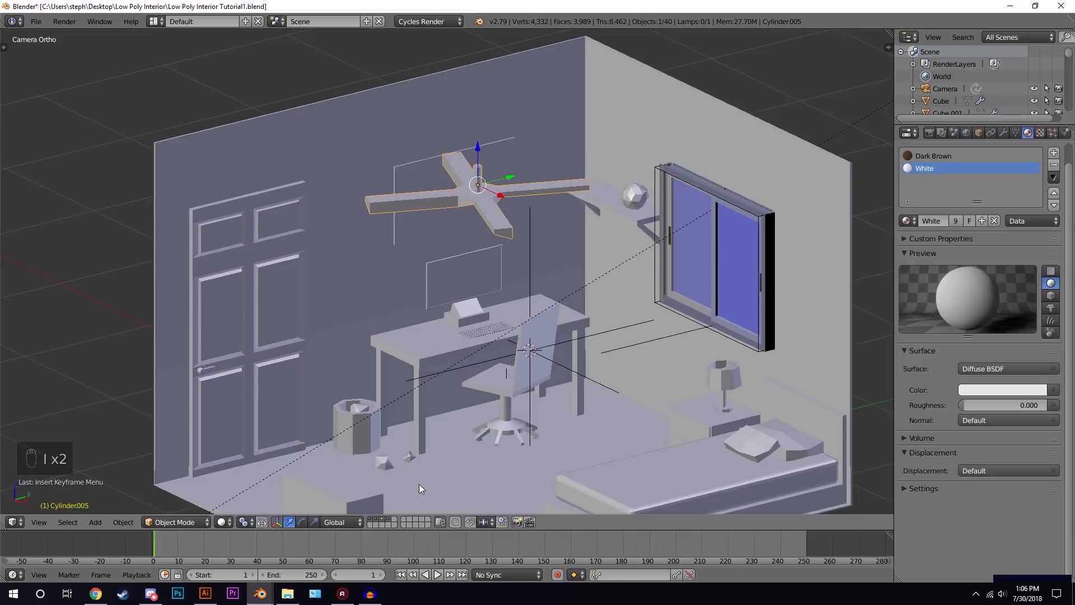
- Go to frame 20, rotate the fan around Z, and insert another keyframe
{"action": "type", "text": "20"}
{"action": "key", "text": "Return"}
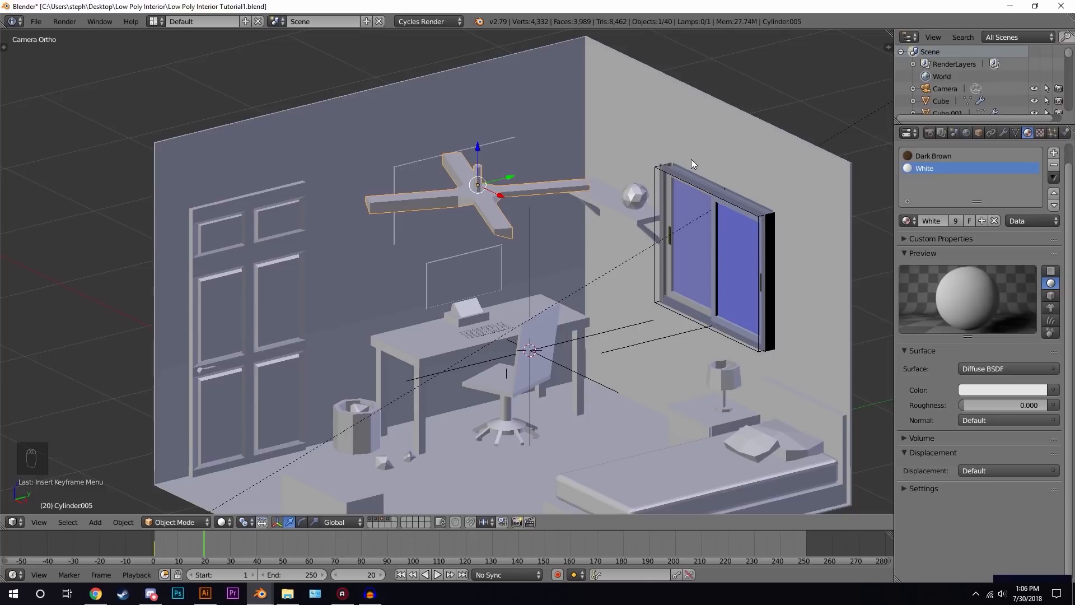
{"action": "key", "text": "r"}
{"action": "key", "text": "z"}
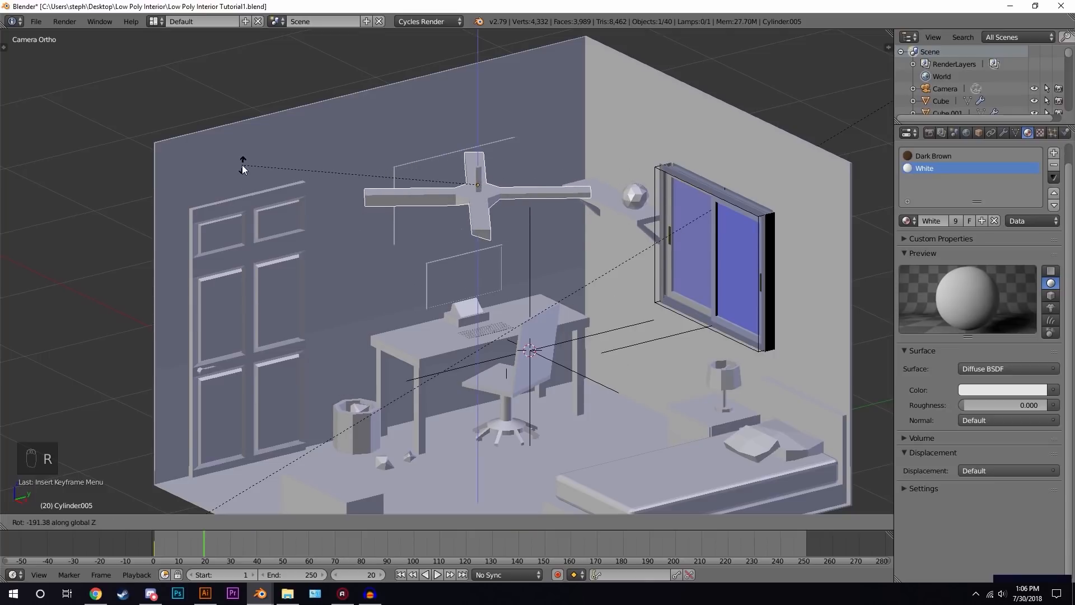
{"action": "left_click", "coordinate": [238, 221]}
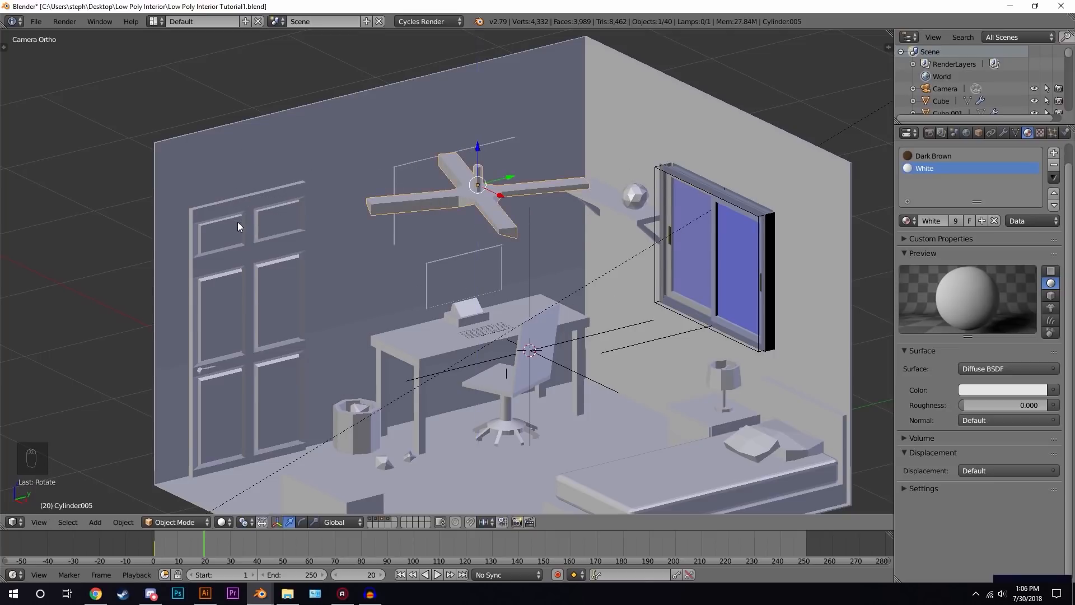
{"action": "key", "text": "i"}
{"action": "left_click", "coordinate": [521, 212]}
- Scrub the timeline to preview the fan's rotation animation
{"action": "left_click_drag", "start_coordinate": [244, 554], "coordinate": [179, 542]}
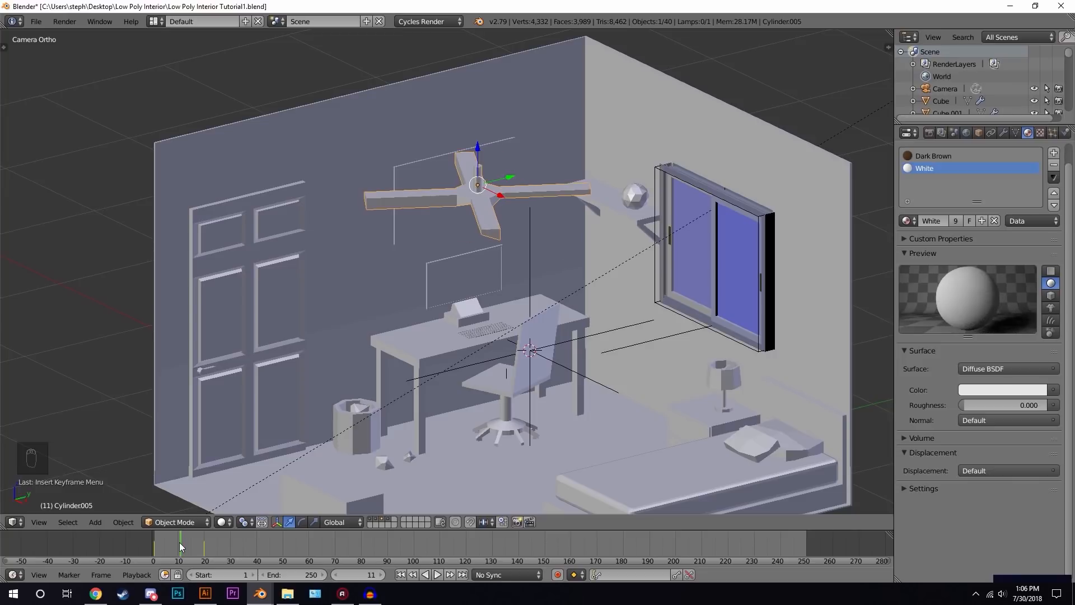
{"action": "left_click", "coordinate": [336, 575]}
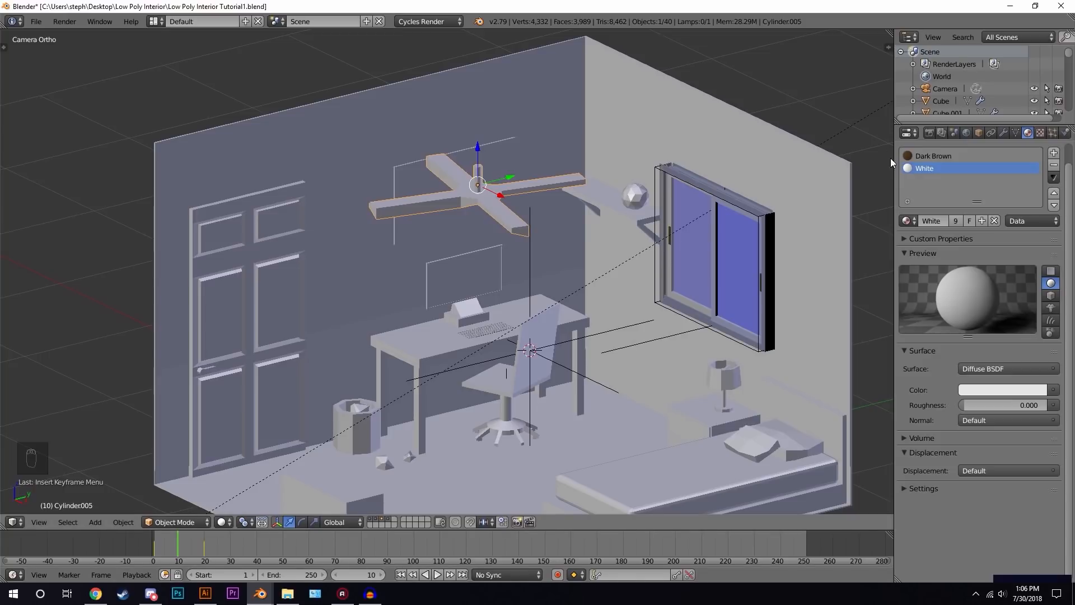
- Preview the scene with rendered viewport shading, then return to solid shading
{"action": "left_click", "coordinate": [929, 133]}
{"action": "scroll", "coordinate": [960, 414], "scroll_direction": "down", "scroll_amount": 9}
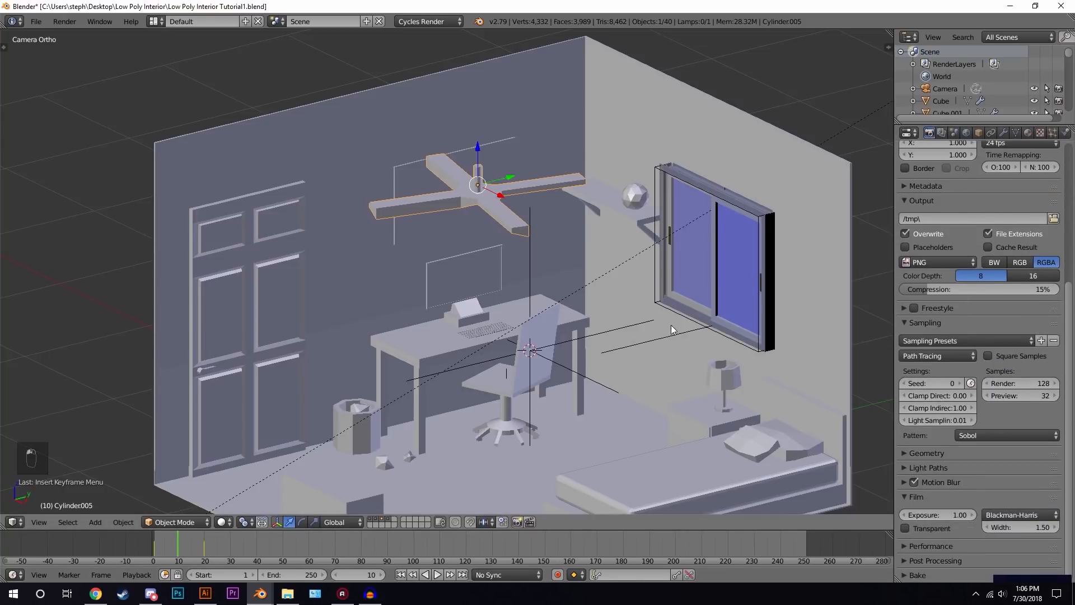
{"action": "scroll", "coordinate": [635, 234], "scroll_direction": "up", "scroll_amount": 4}
{"action": "key", "text": "shift+z"}
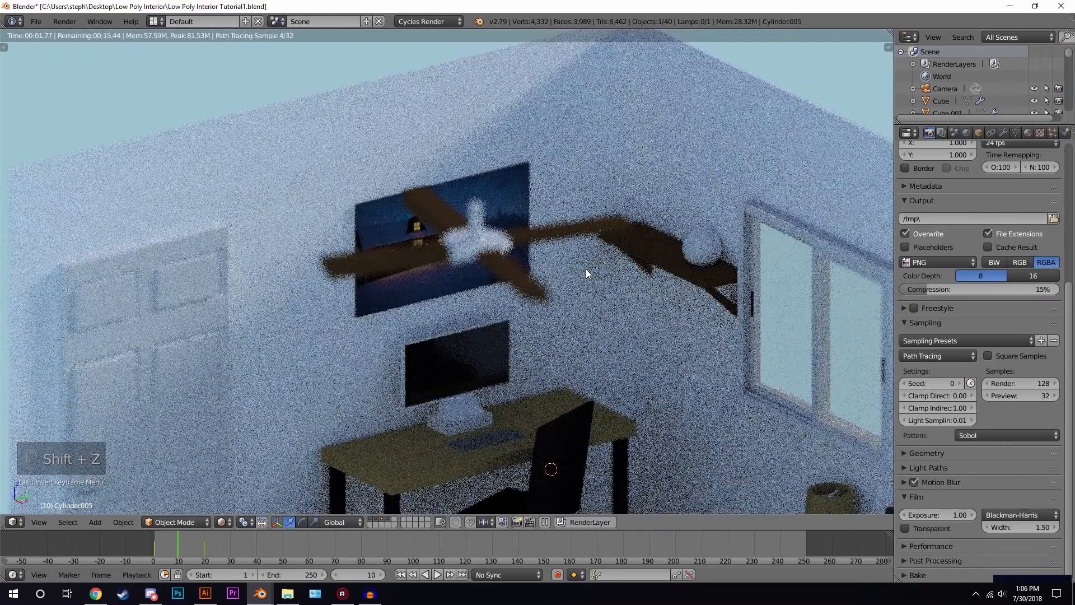
{"action": "key", "text": "z"}
{"action": "key", "text": "z"}
{"action": "key", "text": "z"}
- Draw a render border around the ceiling fan and render a test image of that region
{"action": "key", "text": "shift+b"}
{"action": "left_click_drag", "start_coordinate": [205, 104], "coordinate": [728, 374]}
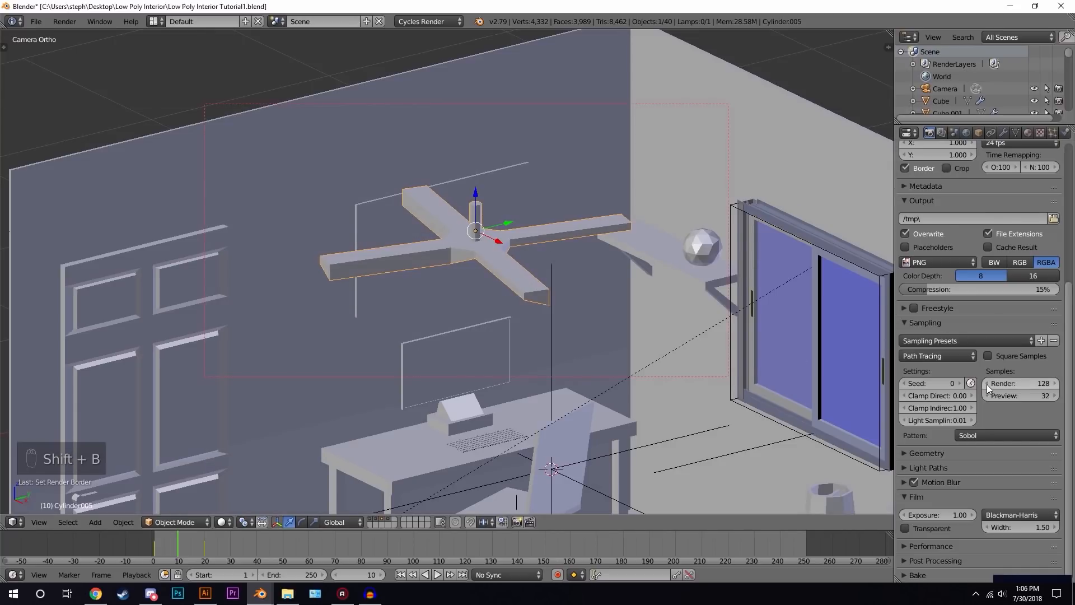
{"action": "scroll", "coordinate": [987, 384], "scroll_direction": "up", "scroll_amount": 8}
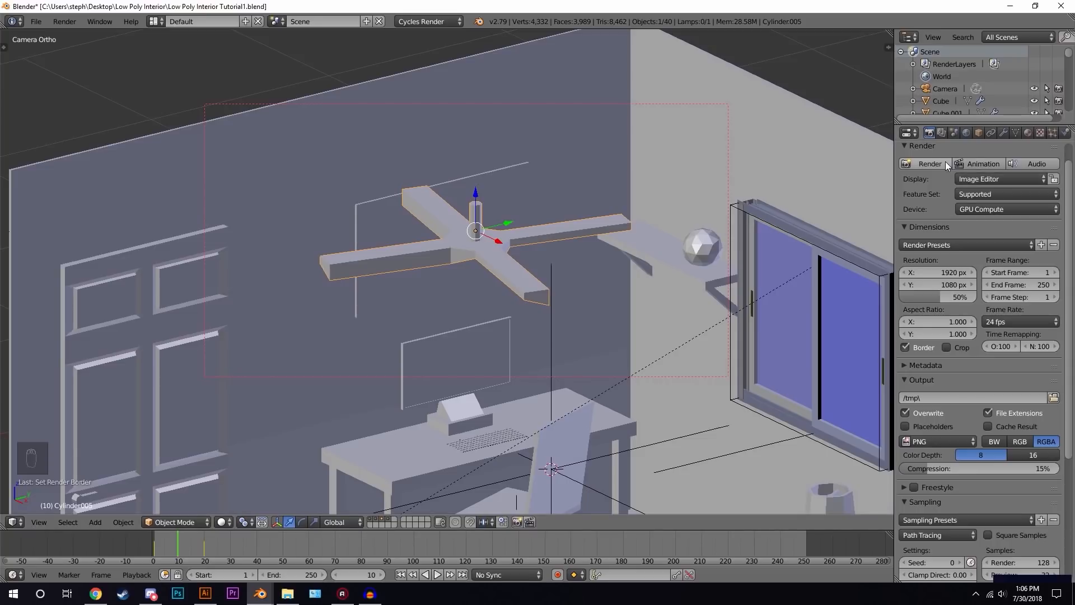
{"action": "left_click", "coordinate": [930, 164]}
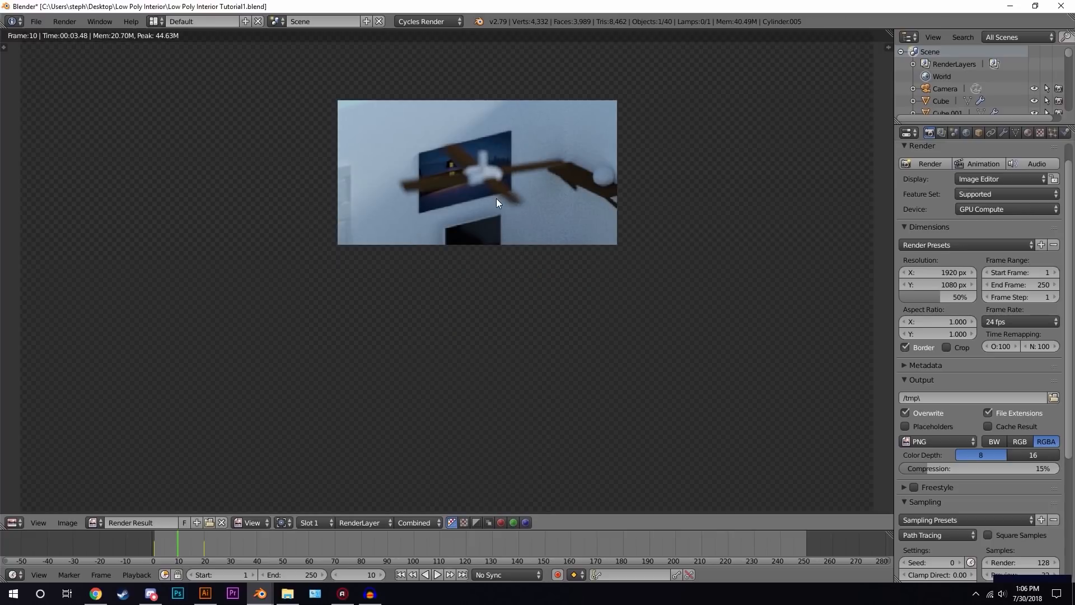
{"action": "key", "text": "Escape"}
- Set the motion blur shutter to 0.7
{"action": "scroll", "coordinate": [979, 425], "scroll_direction": "down", "scroll_amount": 7}
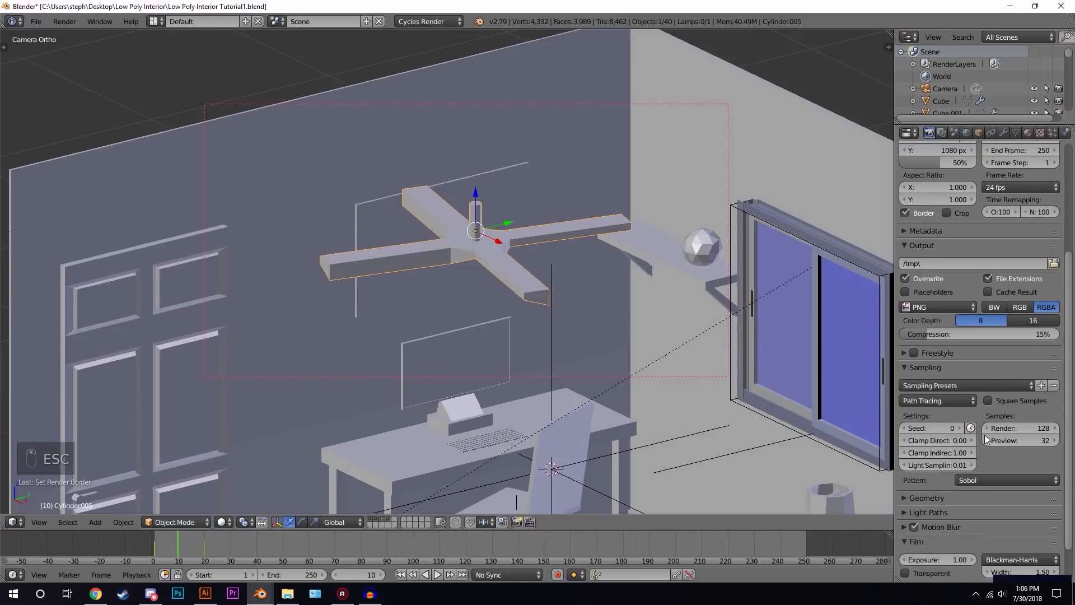
{"action": "left_click", "coordinate": [945, 501]}
{"action": "scroll", "coordinate": [956, 502], "scroll_direction": "down", "scroll_amount": 2}
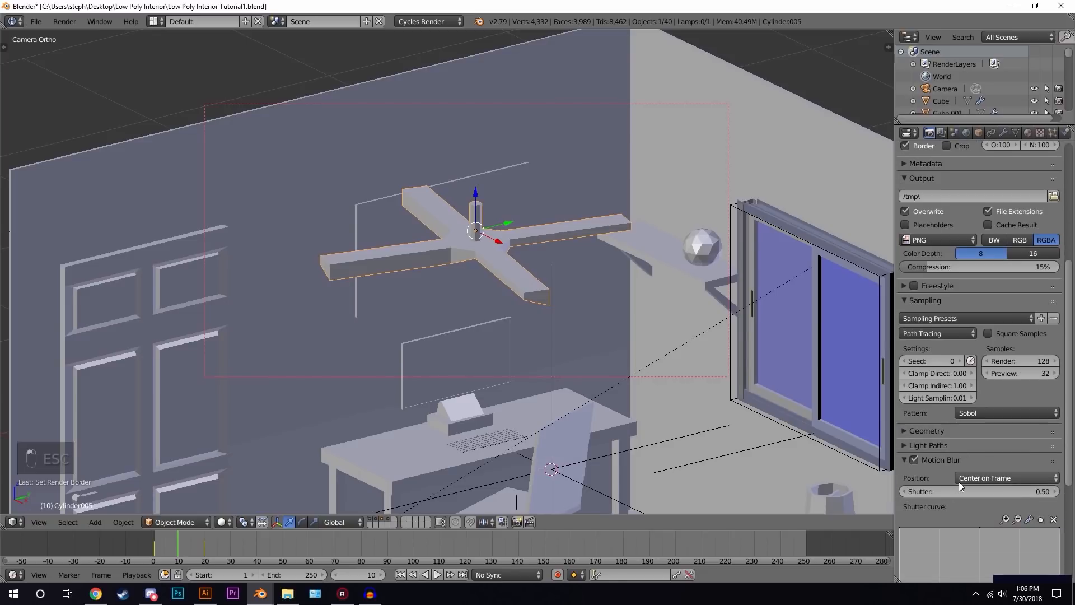
{"action": "left_click", "coordinate": [988, 493]}
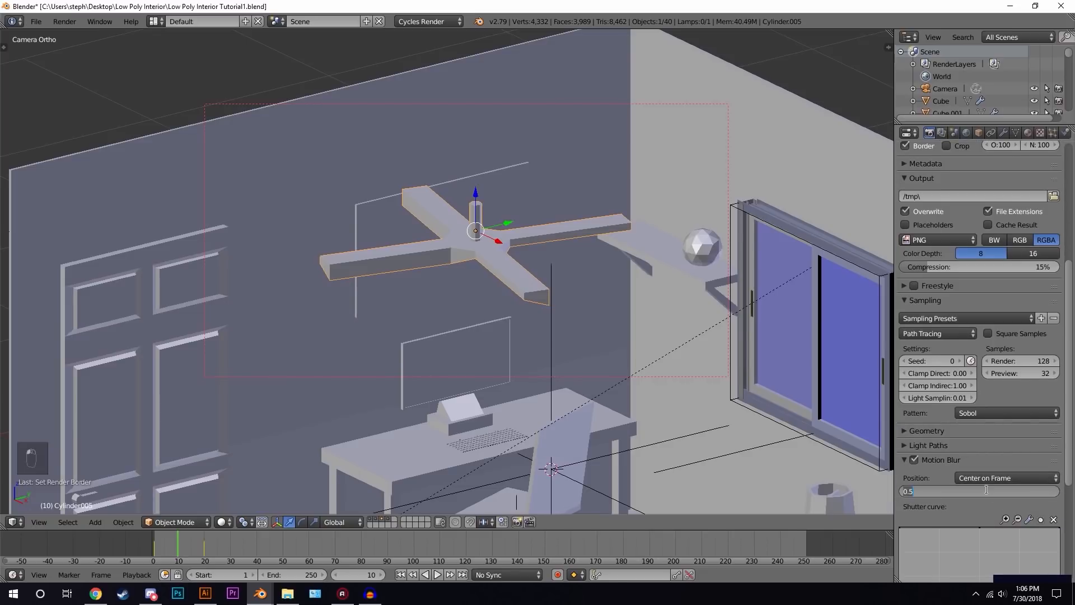
{"action": "type", "text": ".7"}
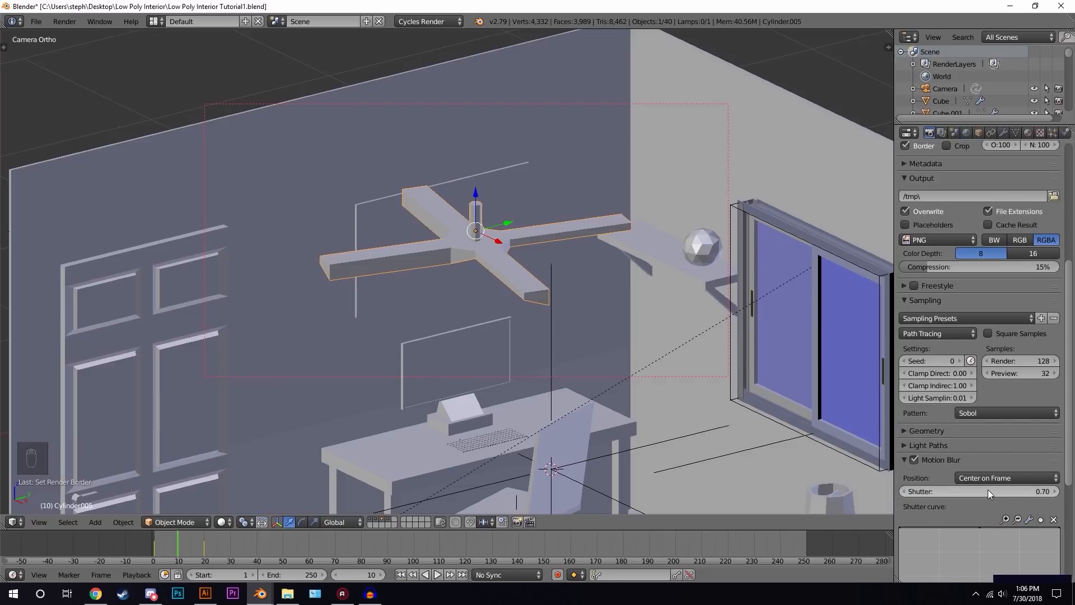
{"action": "key", "text": "Return"}
- Select the camera and change its depth of field aperture F-stop number
{"action": "scroll", "coordinate": [672, 202], "scroll_direction": "down", "scroll_amount": 7}
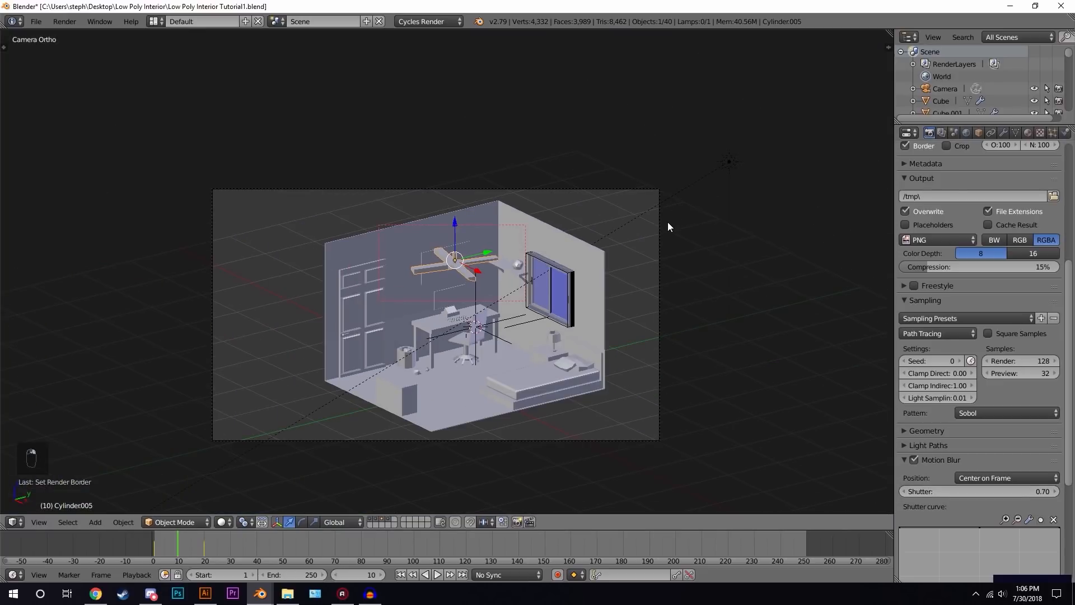
{"action": "right_click", "coordinate": [660, 236]}
{"action": "left_click", "coordinate": [1003, 132]}
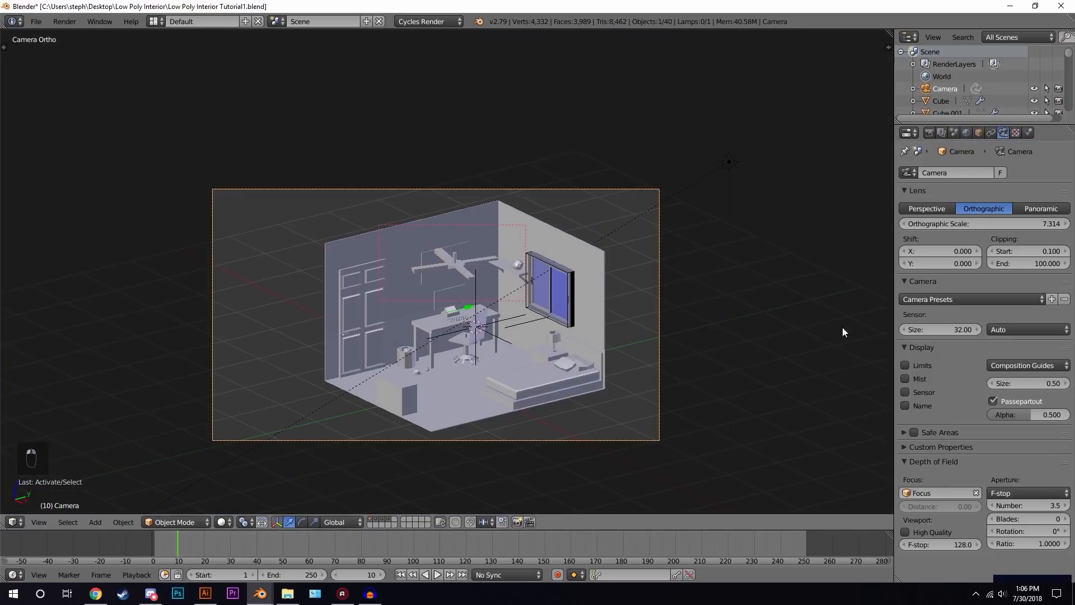
{"action": "left_click", "coordinate": [1043, 505]}
{"action": "type", "text": "4.3"}
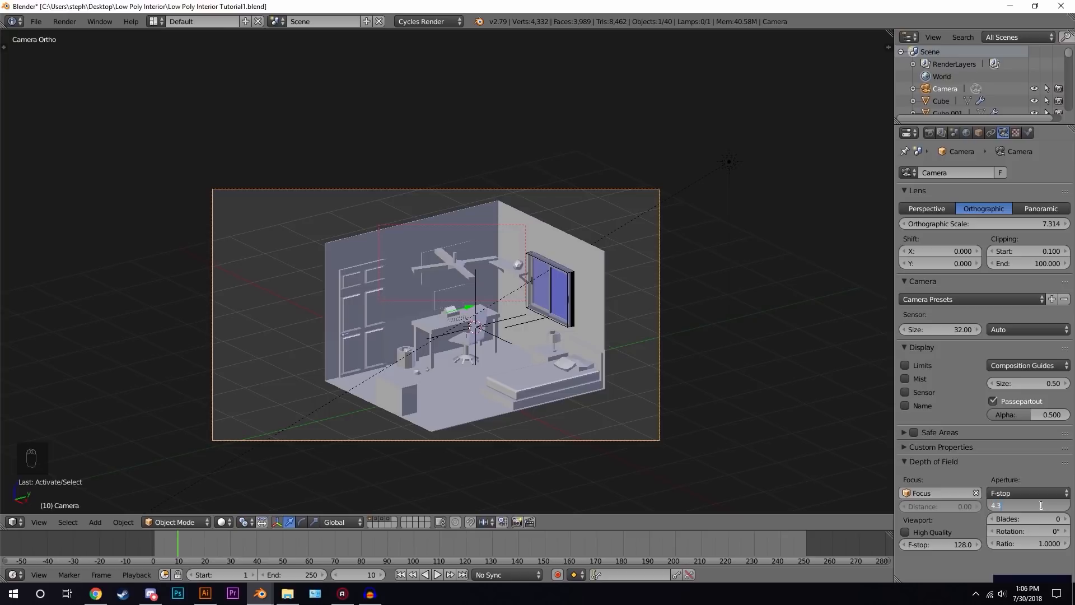
{"action": "key", "text": "Return"}
- Render another test image of the bordered fan region and switch the editor back to the 3D view
{"action": "left_click", "coordinate": [929, 133]}
{"action": "scroll", "coordinate": [932, 177], "scroll_direction": "up", "scroll_amount": 8}
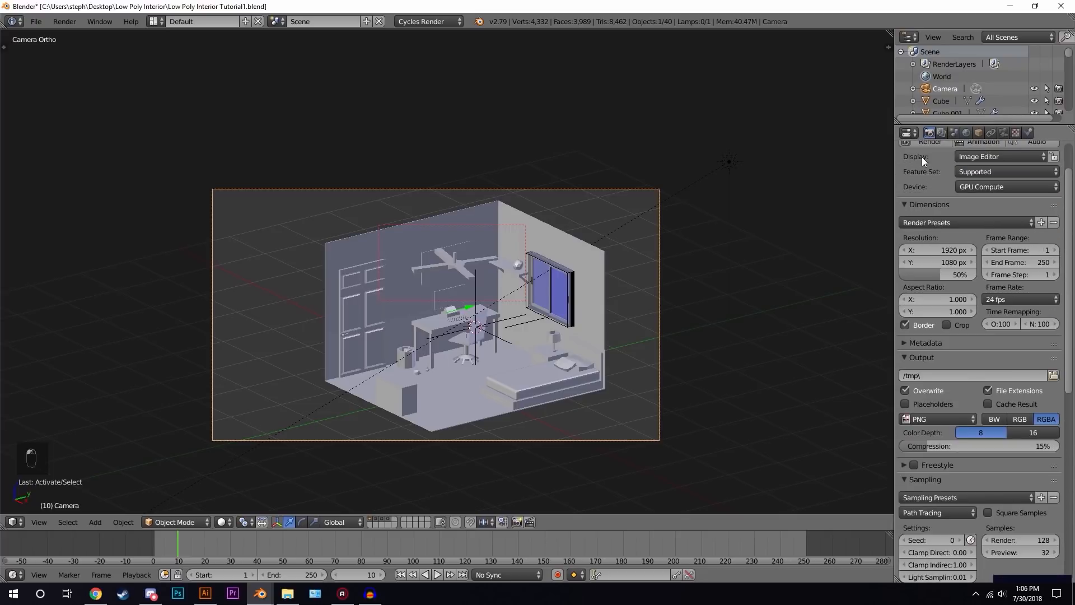
{"action": "left_click", "coordinate": [926, 145]}
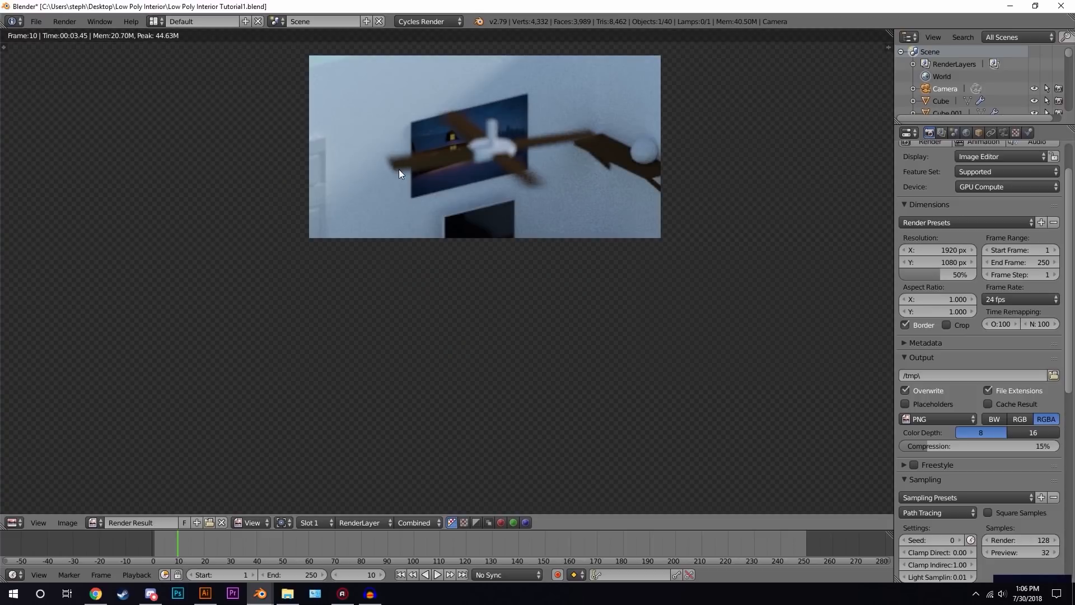
{"action": "scroll", "coordinate": [526, 211], "scroll_direction": "down", "scroll_amount": 3}
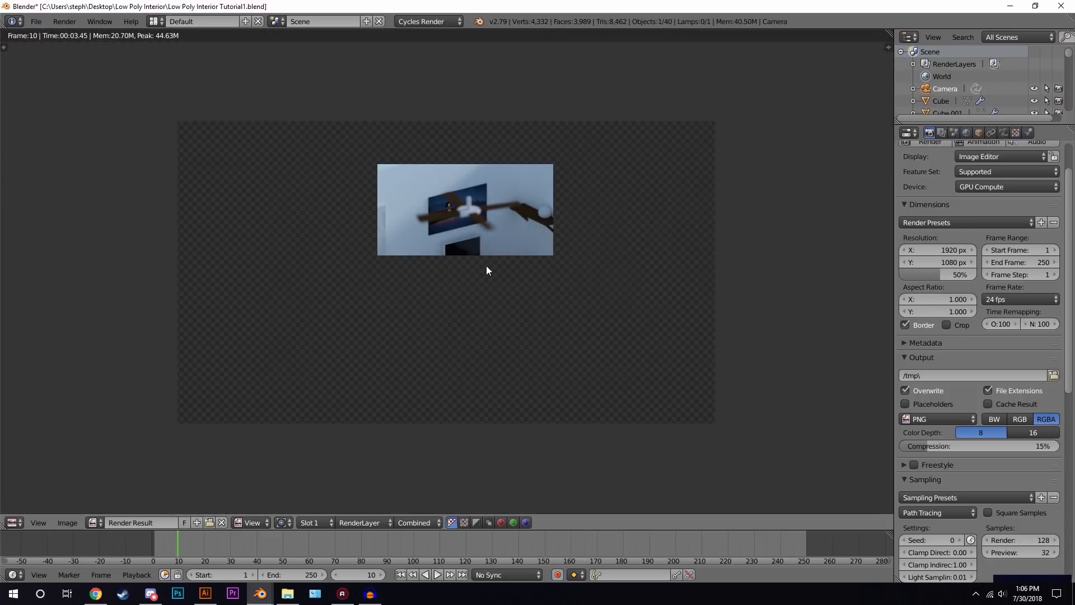
{"action": "left_click", "coordinate": [24, 521]}
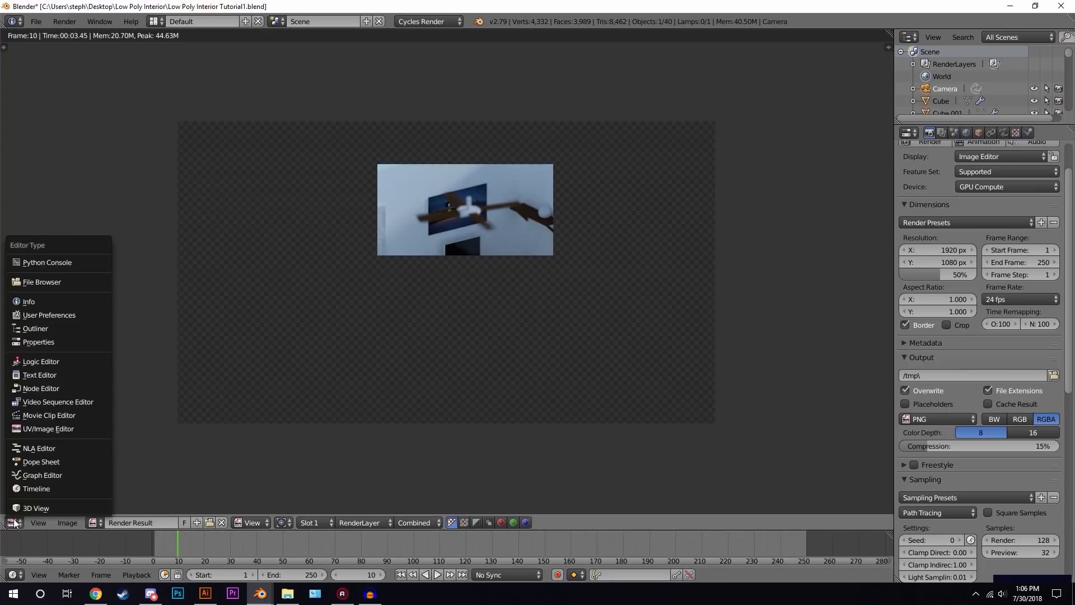
{"action": "left_click", "coordinate": [50, 507]}
- Clear the render border in the camera view
{"action": "key", "text": "shift+b"}
{"action": "left_click_drag", "start_coordinate": [789, 195], "coordinate": [815, 249]}
{"action": "middle_click_drag", "start_coordinate": [550, 272], "coordinate": [558, 213], "text": "shift"}
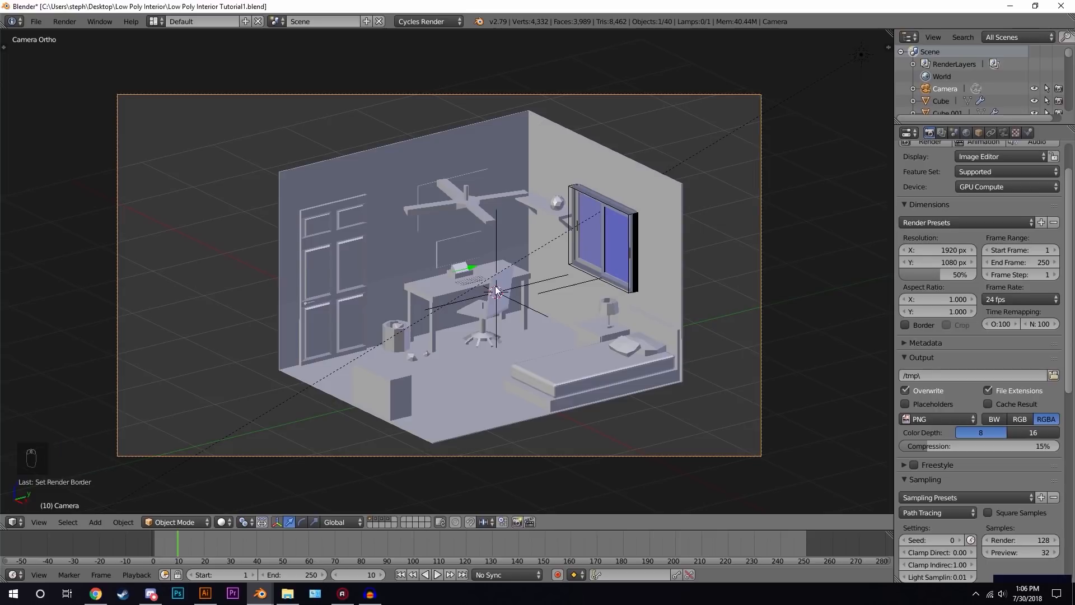
- Move the camera slightly to reframe the room and save the file
{"action": "key", "text": "g"}
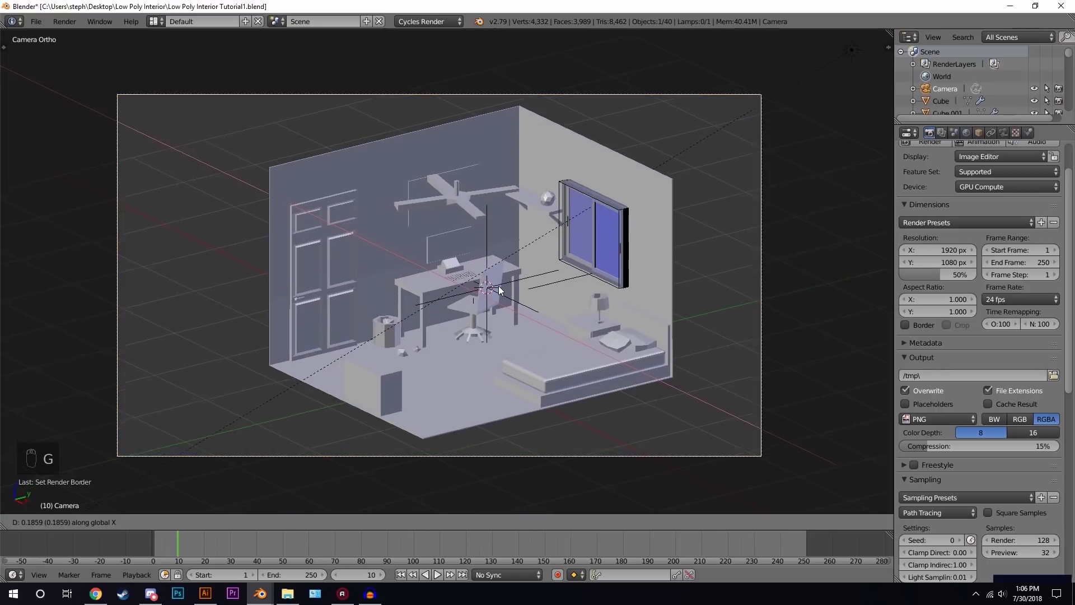
{"action": "left_click", "coordinate": [509, 286]}
{"action": "key", "text": "h"}
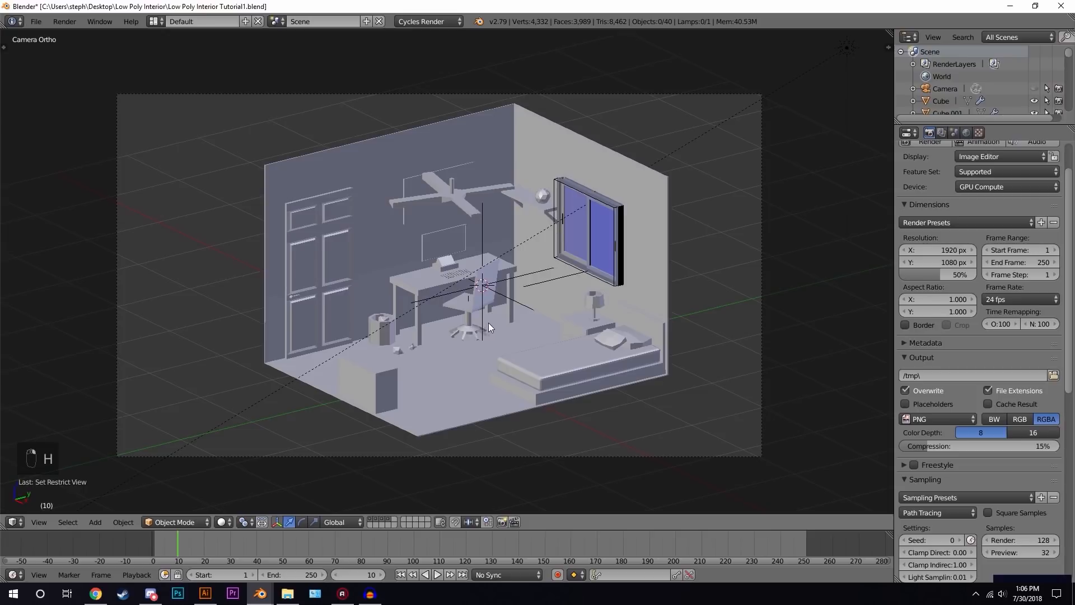
{"action": "key", "text": "ctrl+z"}
{"action": "key", "text": "g"}
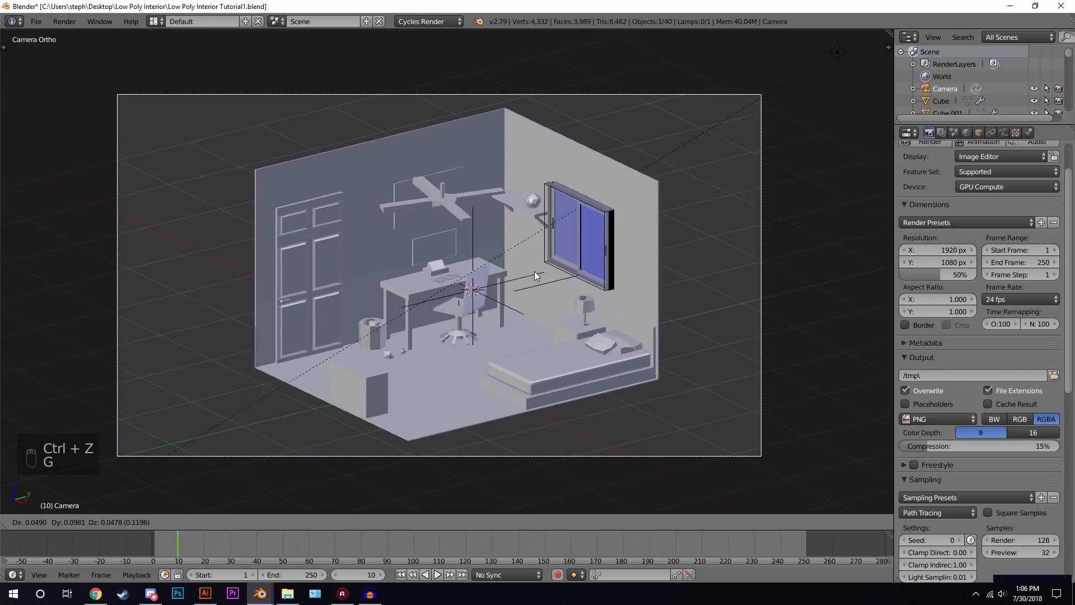
{"action": "left_click", "coordinate": [526, 273]}
{"action": "key", "text": "ctrl+s"}
- Set the render resolution scale to 100% and render the full camera view
{"action": "left_click", "coordinate": [525, 275]}
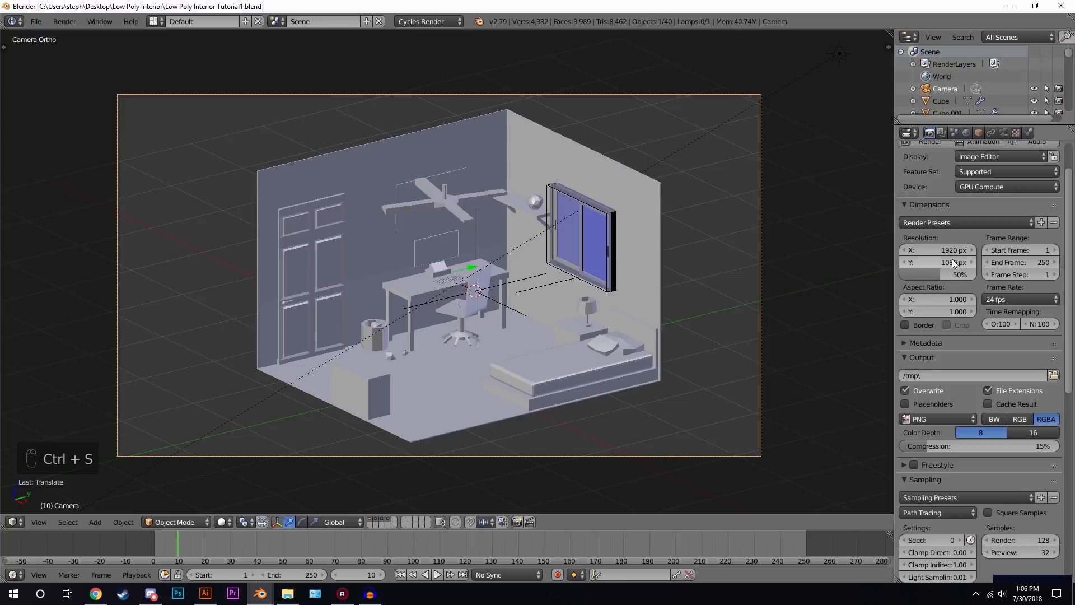
{"action": "left_click_drag", "start_coordinate": [930, 273], "coordinate": [973, 276]}
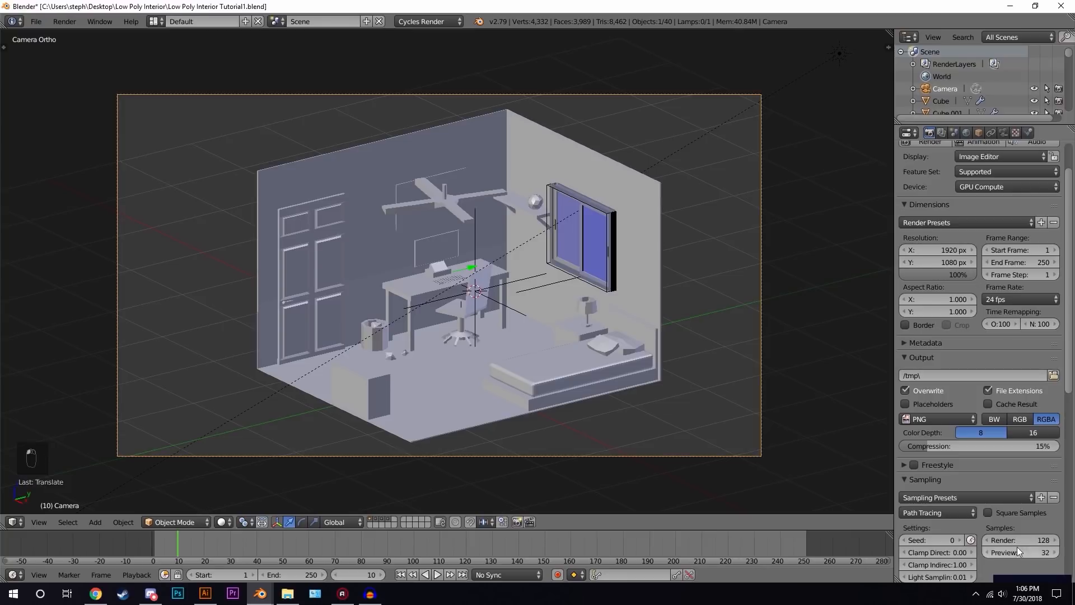
{"action": "left_click", "coordinate": [941, 133]}
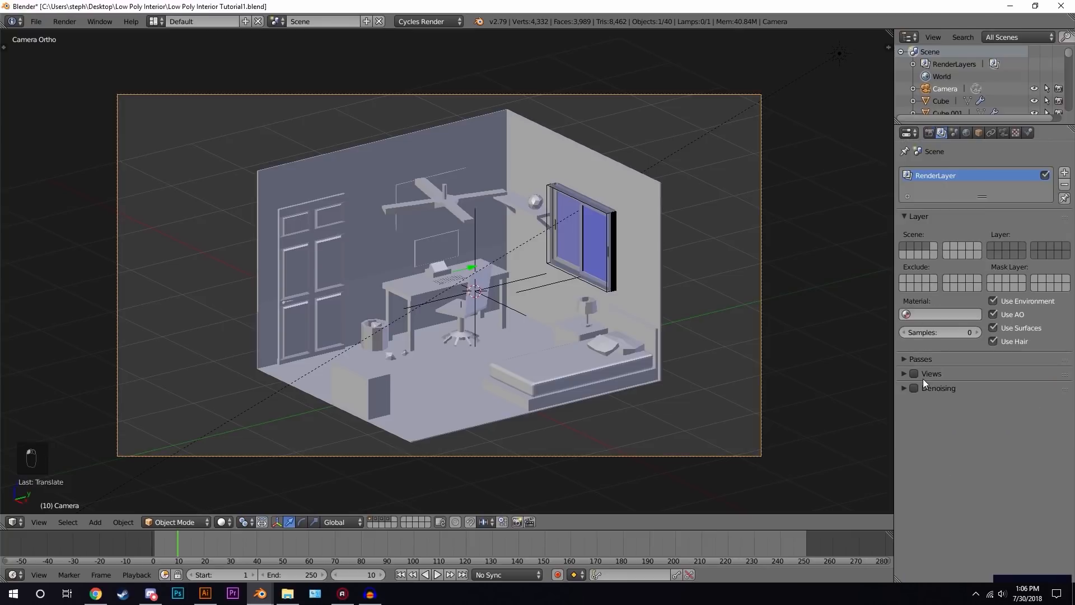
{"action": "left_click", "coordinate": [933, 131]}
{"action": "scroll", "coordinate": [963, 336], "scroll_direction": "up", "scroll_amount": 2}
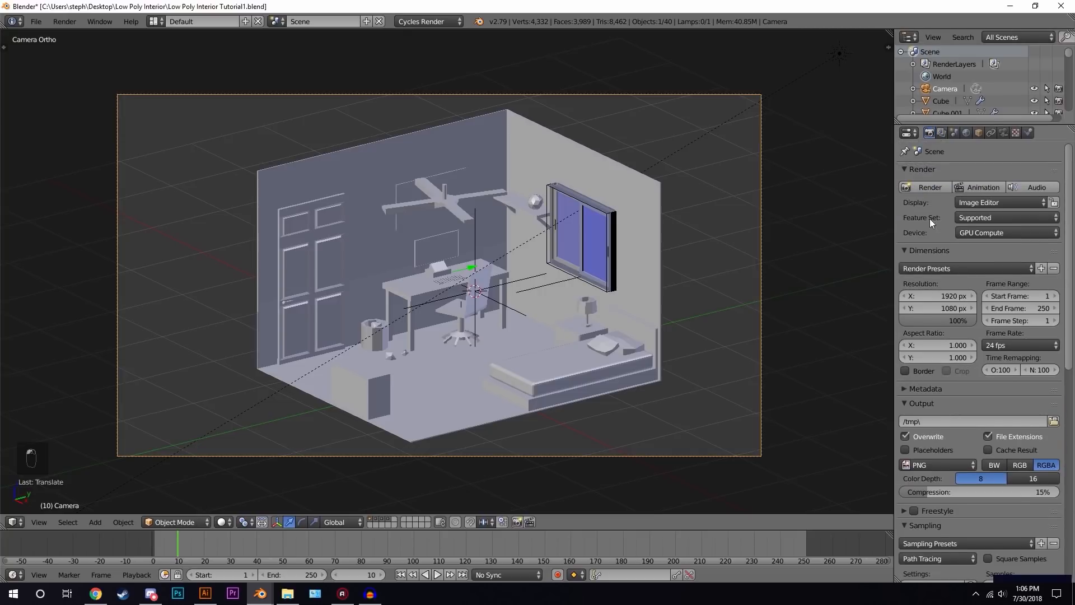
{"action": "left_click", "coordinate": [933, 185]}
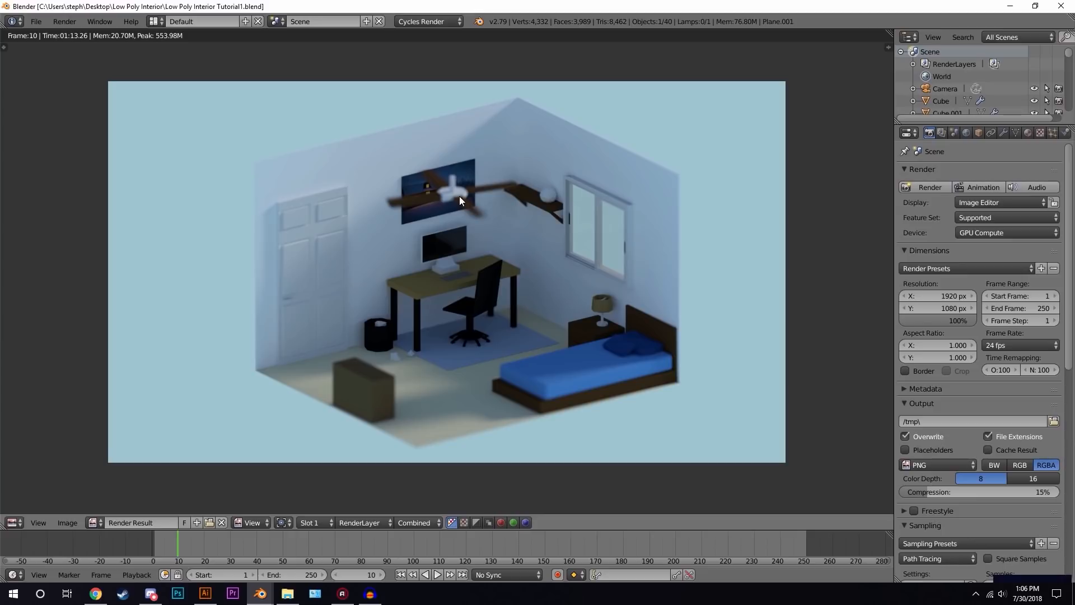
- Switch to the Compositing layout and enable Use Nodes and Backdrop
{"action": "scroll", "coordinate": [519, 235], "scroll_direction": "down", "scroll_amount": 1}
{"action": "scroll", "coordinate": [518, 234], "scroll_direction": "up", "scroll_amount": 1}
{"action": "left_click", "coordinate": [159, 22]}
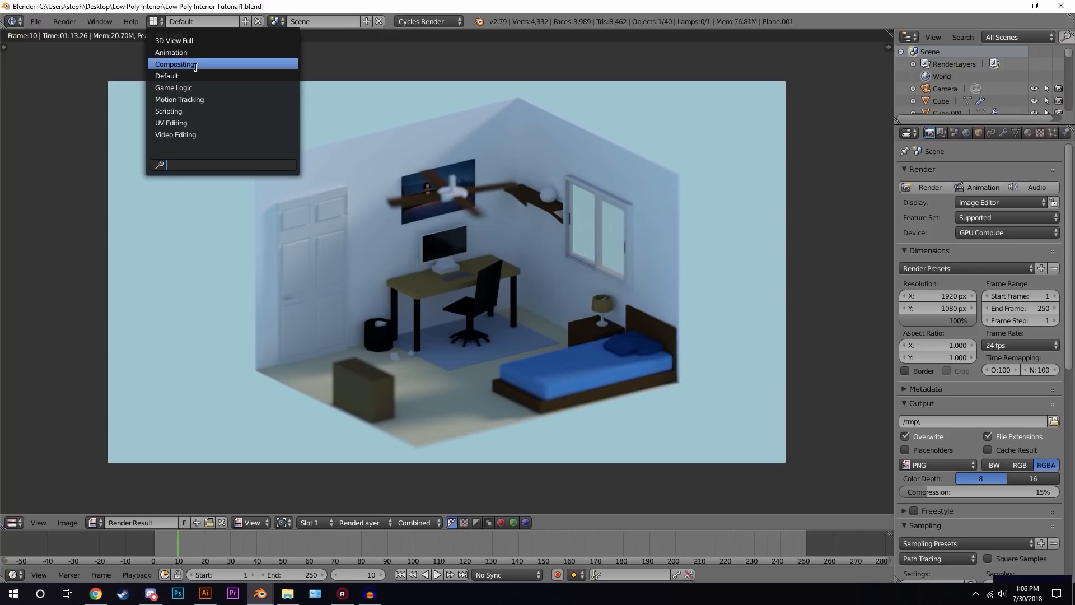
{"action": "left_click", "coordinate": [195, 64]}
{"action": "left_click", "coordinate": [184, 346]}
{"action": "left_click", "coordinate": [241, 346]}
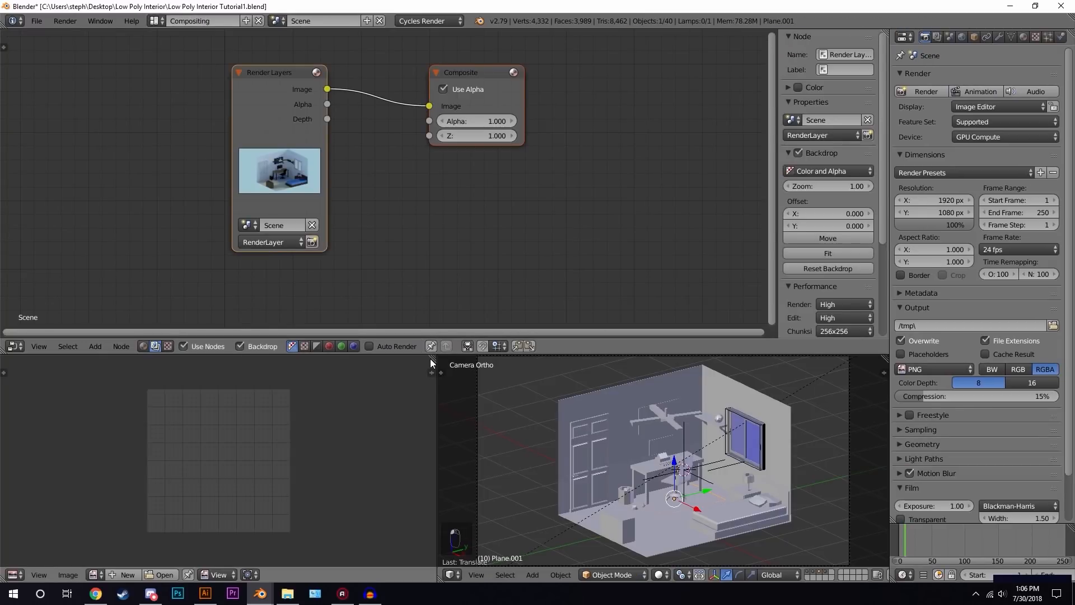
- Merge the areas into one full-size node editor and spread the Render Layers and Composite nodes apart
{"action": "left_click_drag", "start_coordinate": [435, 357], "coordinate": [513, 373]}
{"action": "left_click_drag", "start_coordinate": [8, 356], "coordinate": [417, 370]}
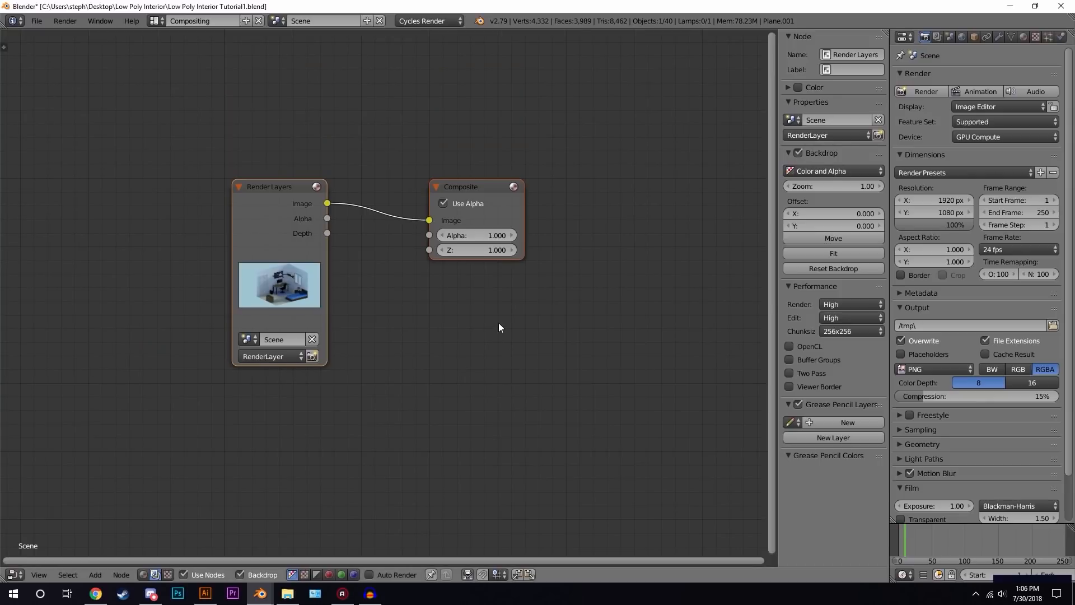
{"action": "key", "text": "n"}
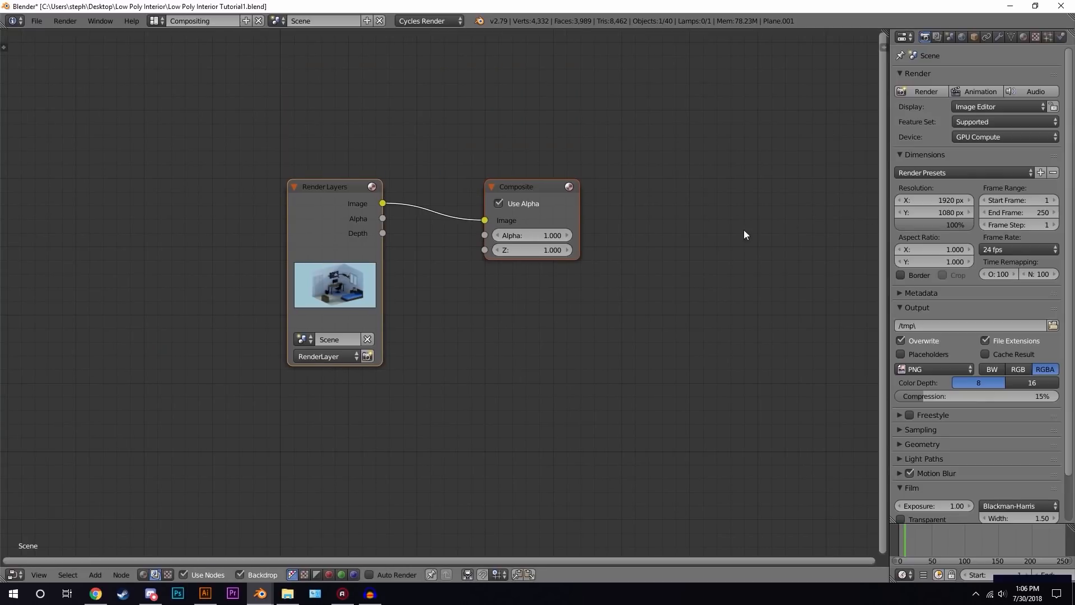
{"action": "scroll", "coordinate": [381, 224], "scroll_direction": "down", "scroll_amount": 1}
{"action": "middle_click_drag", "start_coordinate": [353, 214], "coordinate": [583, 203]}
{"action": "left_click_drag", "start_coordinate": [582, 202], "coordinate": [223, 178]}
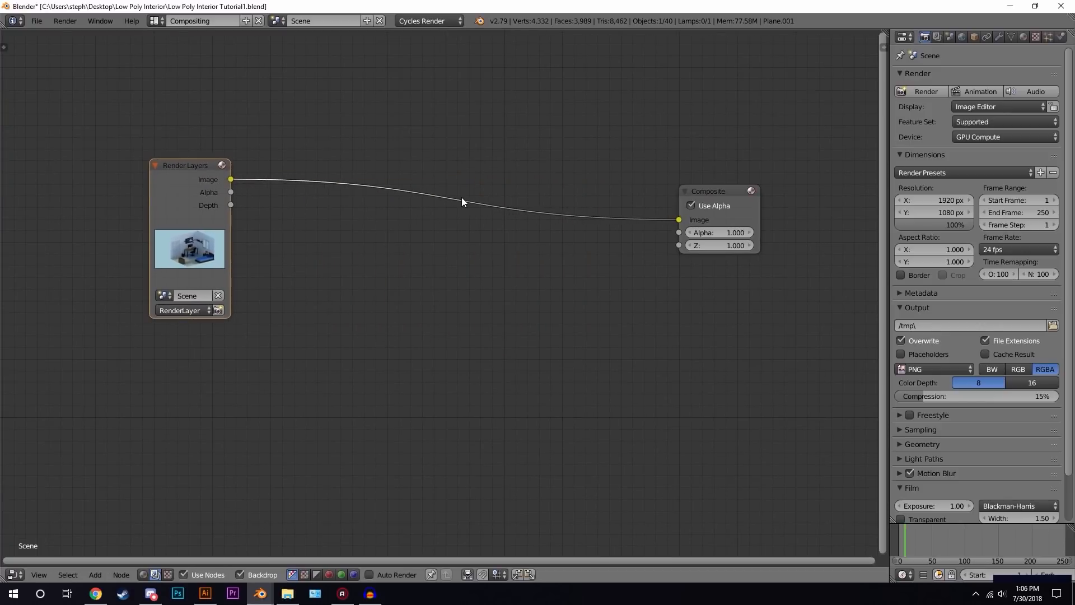
- Connect a Viewer node to the Render Layers image to show the render as backdrop
{"action": "left_click", "coordinate": [197, 183], "text": "ctrl+shift"}
{"action": "left_click_drag", "start_coordinate": [307, 152], "coordinate": [729, 297]}
{"action": "key", "text": "v"}
{"action": "key", "text": "v"}
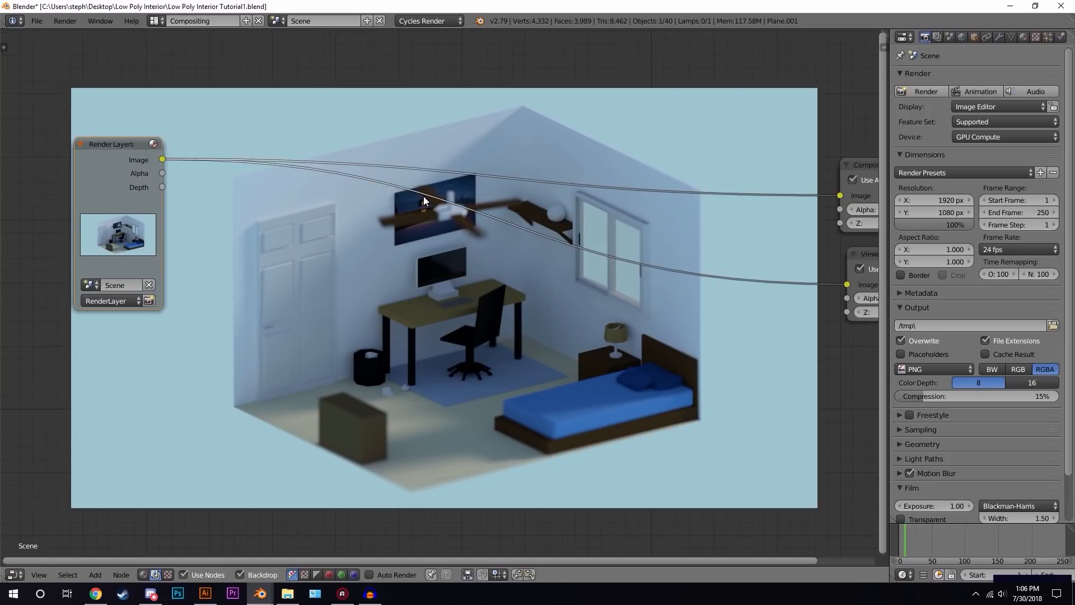
- Insert a Color Balance node after Render Layers and connect its output to the Composite and Viewer nodes
{"action": "key", "text": "shift+a"}
{"action": "mouse_move", "coordinate": [423, 197]}
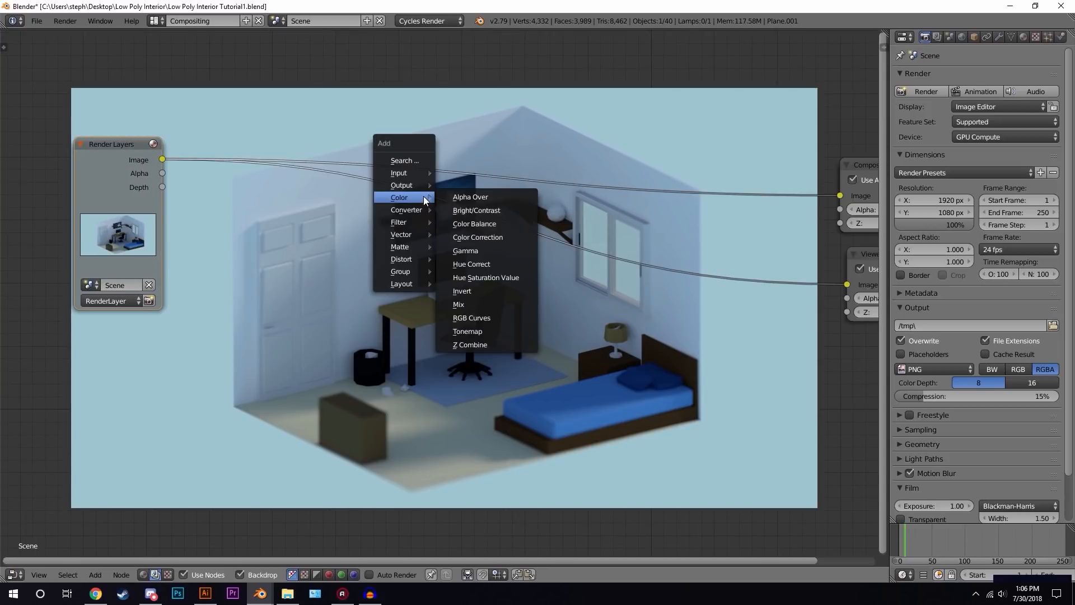
{"action": "left_click", "coordinate": [491, 223]}
{"action": "left_click", "coordinate": [340, 212]}
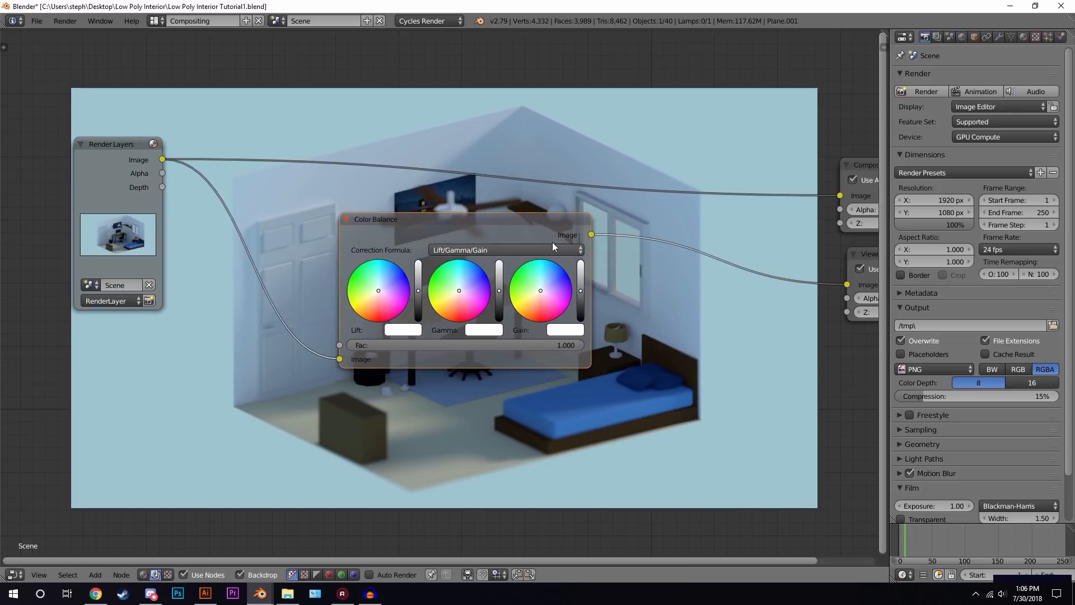
{"action": "left_click_drag", "start_coordinate": [591, 234], "coordinate": [840, 196]}
- Warm the Color Balance node's gamma wheel toward orange and slightly lower the lift slider
{"action": "left_click_drag", "start_coordinate": [502, 229], "coordinate": [364, 148]}
{"action": "scroll", "coordinate": [311, 178], "scroll_direction": "up", "scroll_amount": 2}
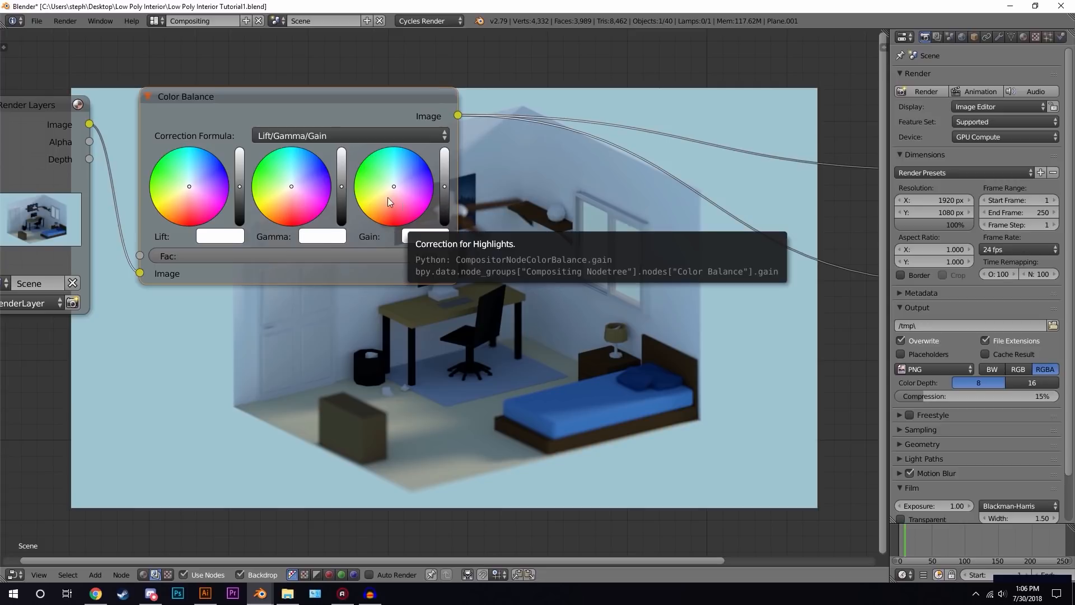
{"action": "scroll", "coordinate": [201, 192], "scroll_direction": "up", "scroll_amount": 1}
{"action": "middle_click_drag", "start_coordinate": [201, 191], "coordinate": [329, 259]}
{"action": "scroll", "coordinate": [253, 194], "scroll_direction": "up", "scroll_amount": 1}
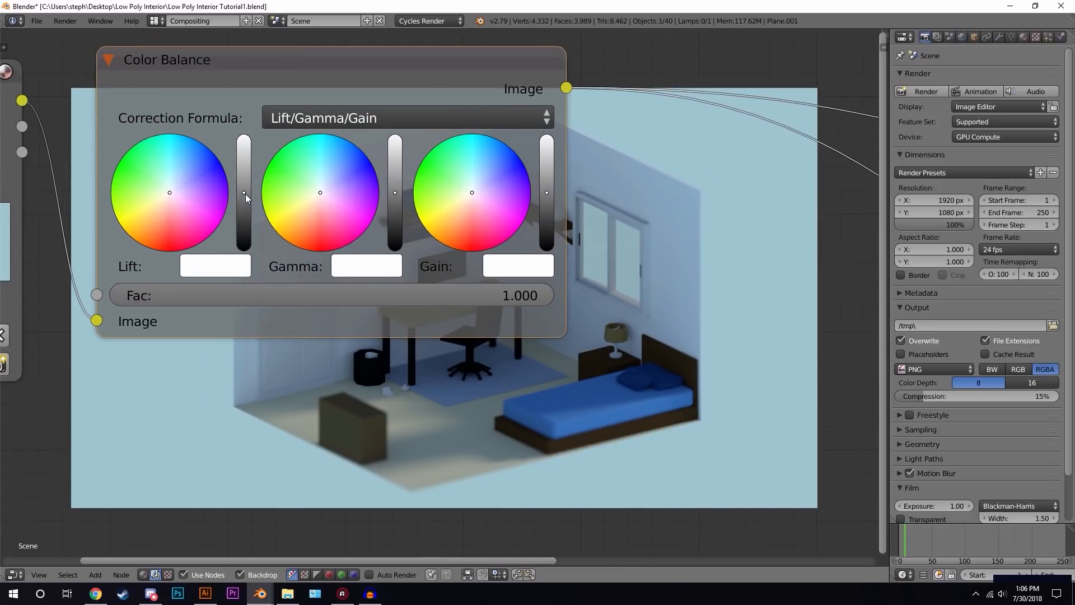
{"action": "left_click_drag", "start_coordinate": [245, 189], "coordinate": [244, 195]}
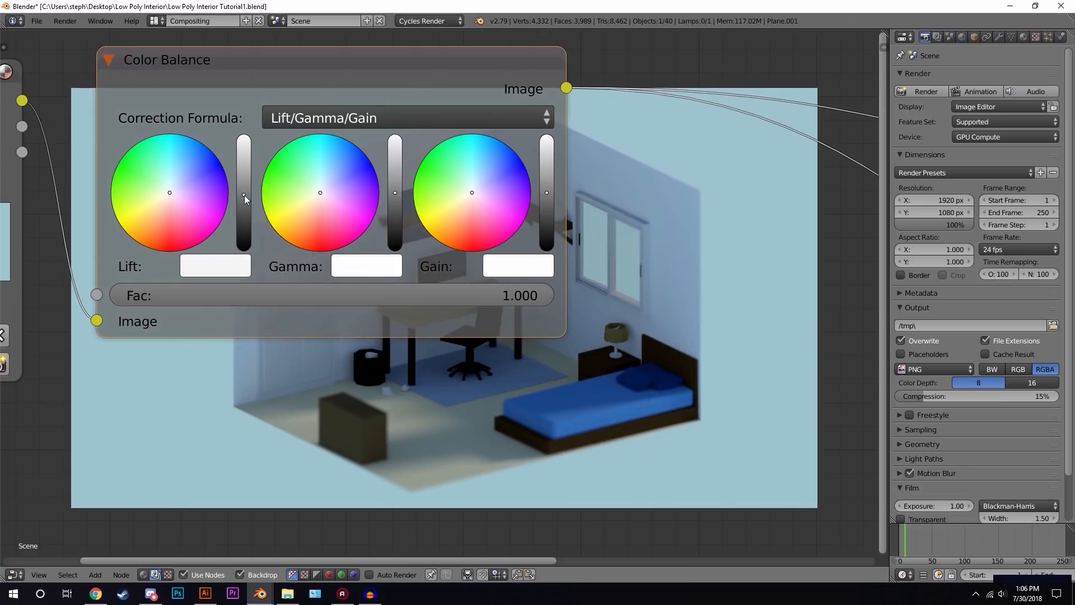
{"action": "left_click_drag", "start_coordinate": [547, 191], "coordinate": [548, 190]}
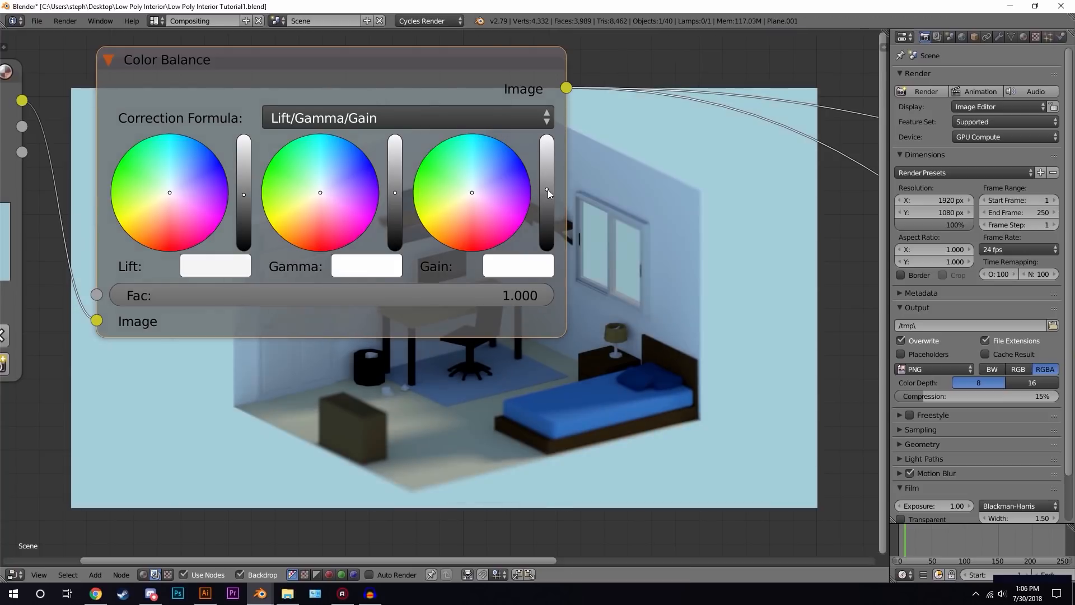
{"action": "left_click_drag", "start_coordinate": [315, 210], "coordinate": [311, 224]}
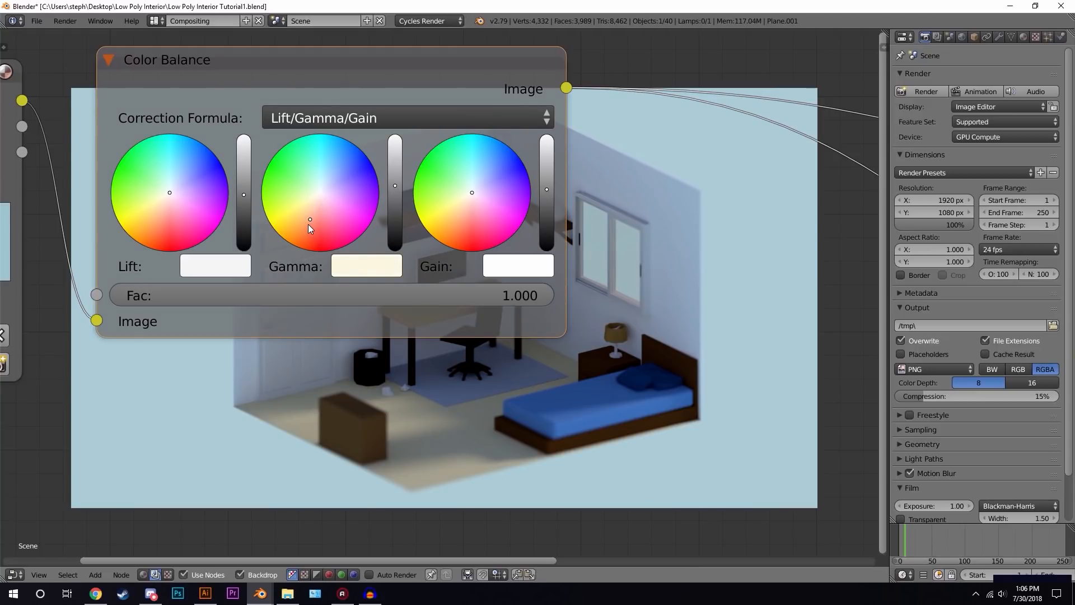
{"action": "scroll", "coordinate": [298, 223], "scroll_direction": "down", "scroll_amount": 2}
{"action": "middle_click_drag", "start_coordinate": [298, 223], "coordinate": [333, 262]}
{"action": "scroll", "coordinate": [332, 260], "scroll_direction": "up", "scroll_amount": 2}
{"action": "left_click_drag", "start_coordinate": [317, 231], "coordinate": [318, 228]}
{"action": "mouse_move", "coordinate": [513, 351]}
{"action": "middle_mouse_down"}
{"action": "mouse_move", "coordinate": [485, 151]}
{"action": "mouse_move", "coordinate": [519, 345]}
{"action": "middle_mouse_up"}
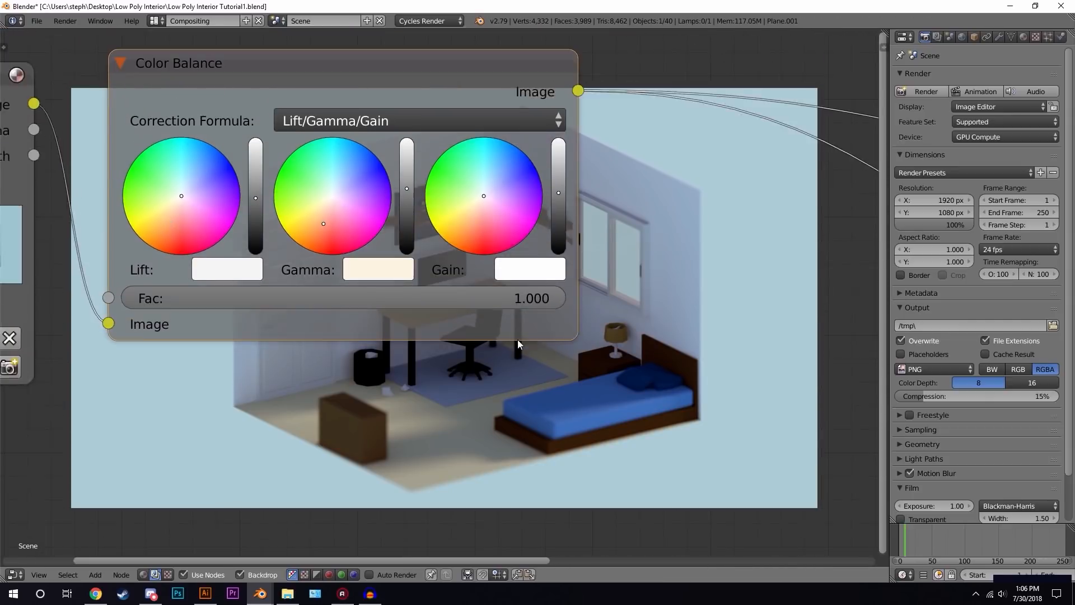
{"action": "scroll", "coordinate": [520, 345], "scroll_direction": "up", "scroll_amount": 1}
{"action": "mouse_move", "coordinate": [507, 290]}
{"action": "left_mouse_down"}
{"action": "mouse_move", "coordinate": [341, 290]}
{"action": "mouse_move", "coordinate": [509, 290]}
{"action": "left_mouse_up"}
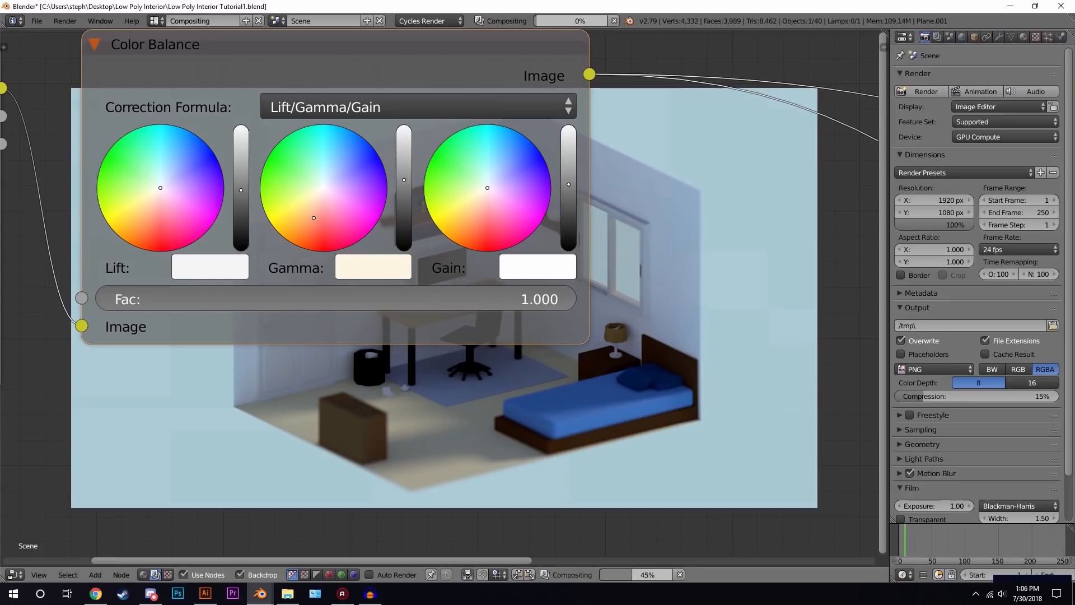
- Set the Color Balance node's factor to 0.900
{"action": "scroll", "coordinate": [431, 255], "scroll_direction": "down", "scroll_amount": 1}
{"action": "scroll", "coordinate": [434, 280], "scroll_direction": "down", "scroll_amount": 1}
{"action": "left_click_drag", "start_coordinate": [504, 297], "coordinate": [469, 298]}
{"action": "middle_click_drag", "start_coordinate": [564, 351], "coordinate": [449, 152]}
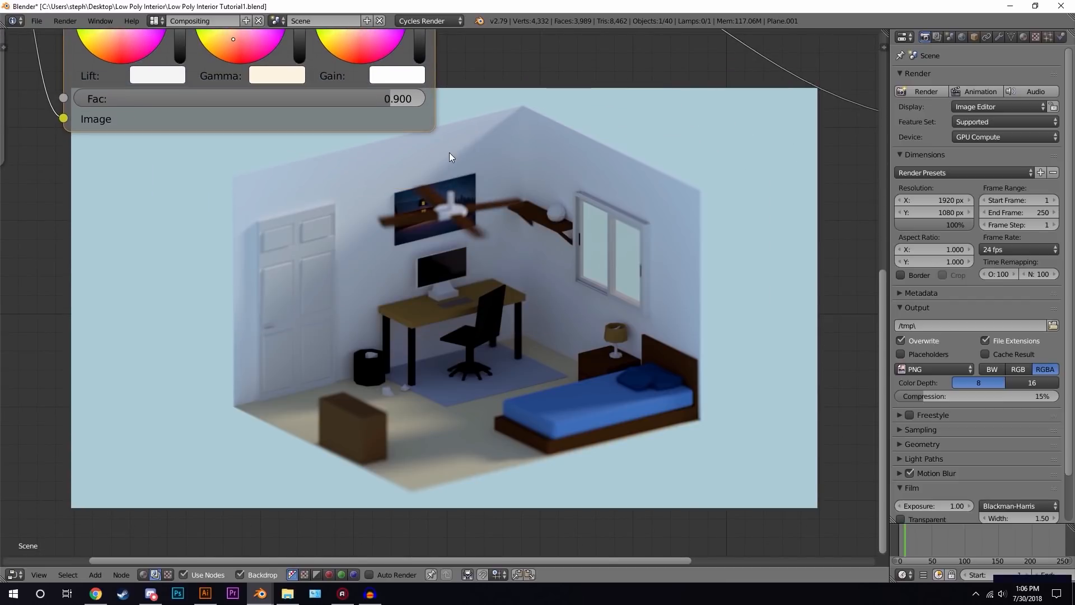
- Add a Bright/Contrast node after Color Balance and connect its output to both the Composite and Viewer nodes
{"action": "scroll", "coordinate": [517, 263], "scroll_direction": "down", "scroll_amount": 1}
{"action": "middle_click_drag", "start_coordinate": [544, 185], "coordinate": [369, 279]}
{"action": "scroll", "coordinate": [443, 229], "scroll_direction": "down", "scroll_amount": 3}
{"action": "scroll", "coordinate": [443, 230], "scroll_direction": "up", "scroll_amount": 1}
{"action": "middle_click_drag", "start_coordinate": [448, 235], "coordinate": [465, 277]}
{"action": "key", "text": "shift+a"}
{"action": "mouse_move", "coordinate": [484, 231]}
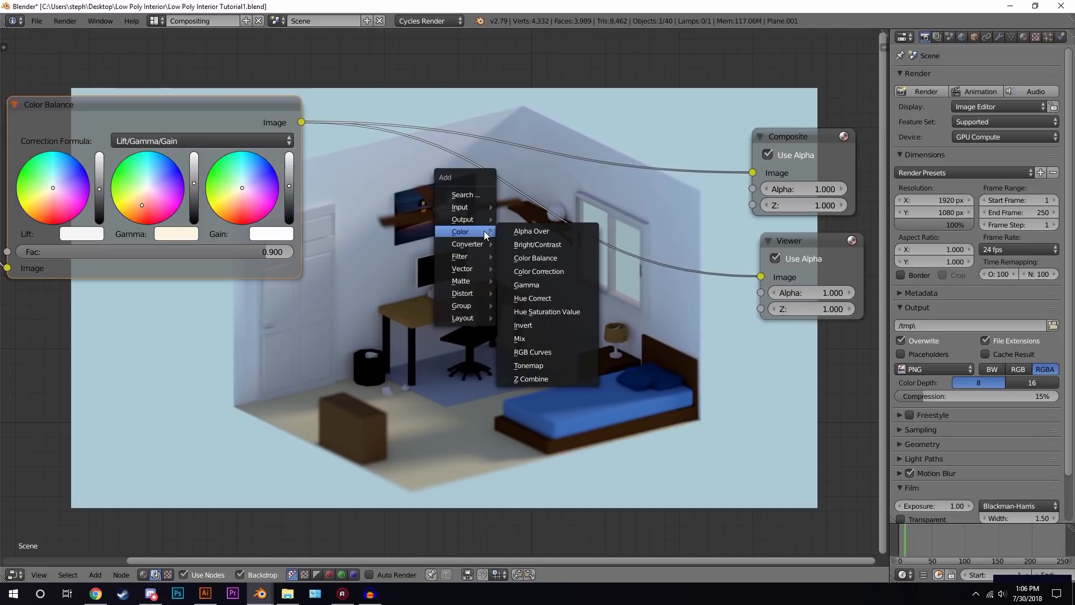
{"action": "left_click", "coordinate": [560, 244]}
{"action": "left_click", "coordinate": [486, 196]}
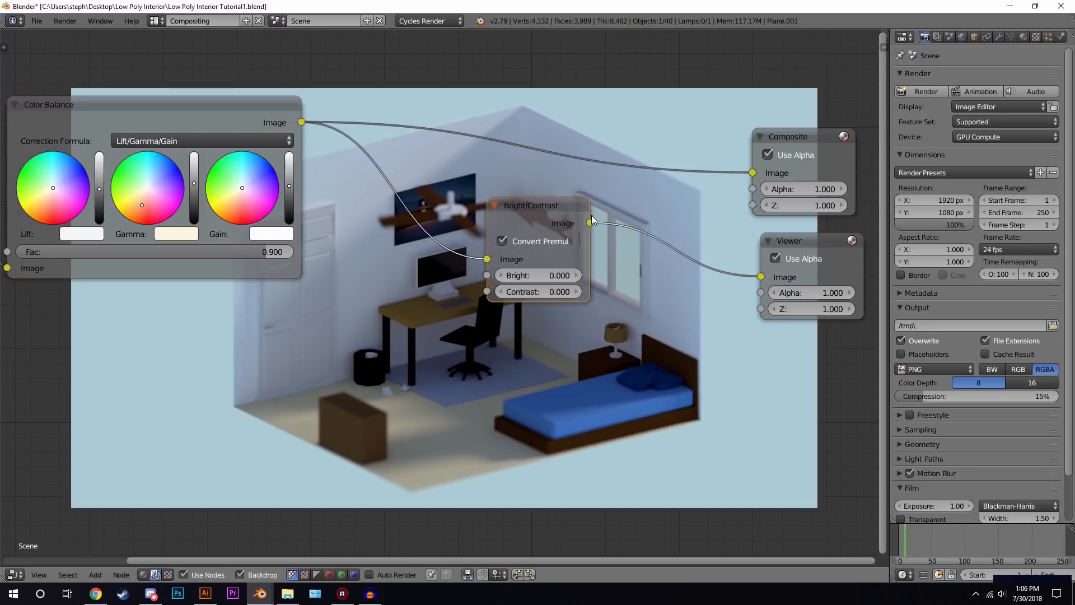
{"action": "left_click_drag", "start_coordinate": [590, 223], "coordinate": [764, 170]}
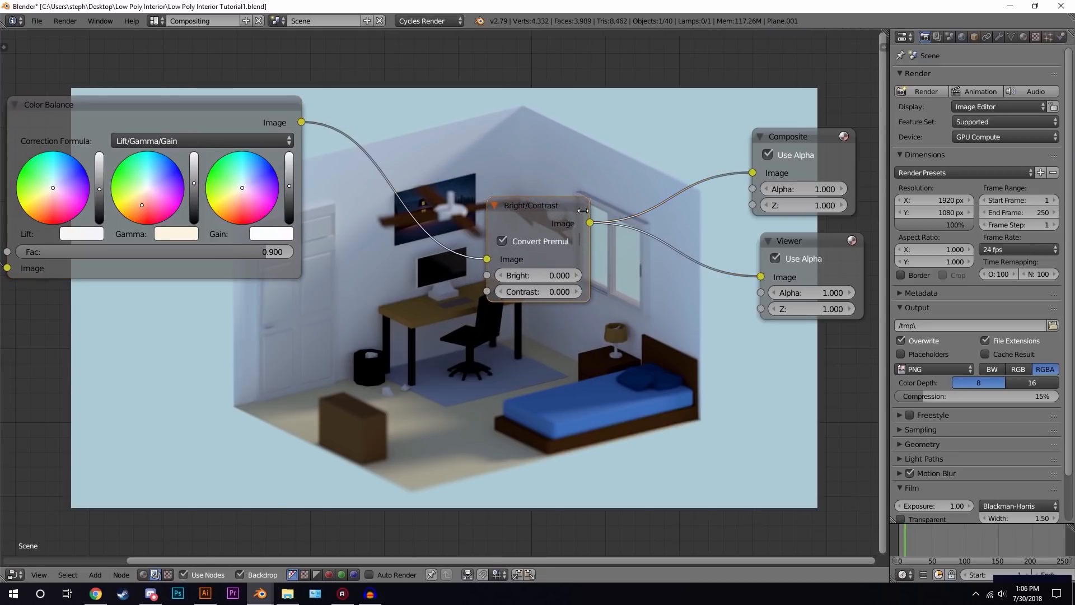
- Set the Bright/Contrast node's brightness to 0.100 and contrast to 0.200
{"action": "scroll", "coordinate": [540, 275], "scroll_direction": "up", "scroll_amount": 1}
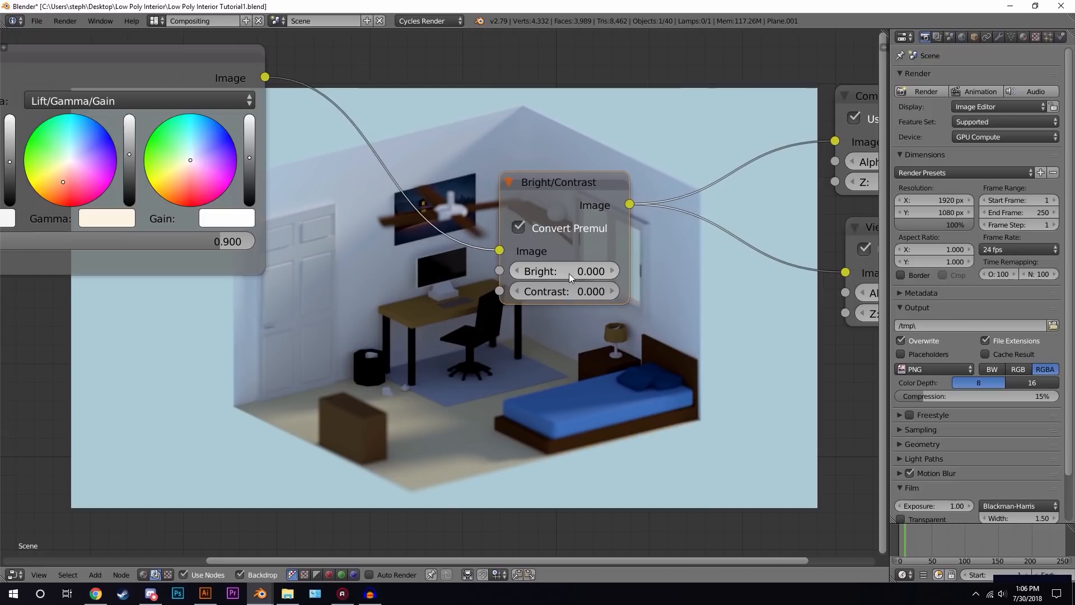
{"action": "left_click", "coordinate": [612, 270]}
{"action": "left_click", "coordinate": [615, 291]}
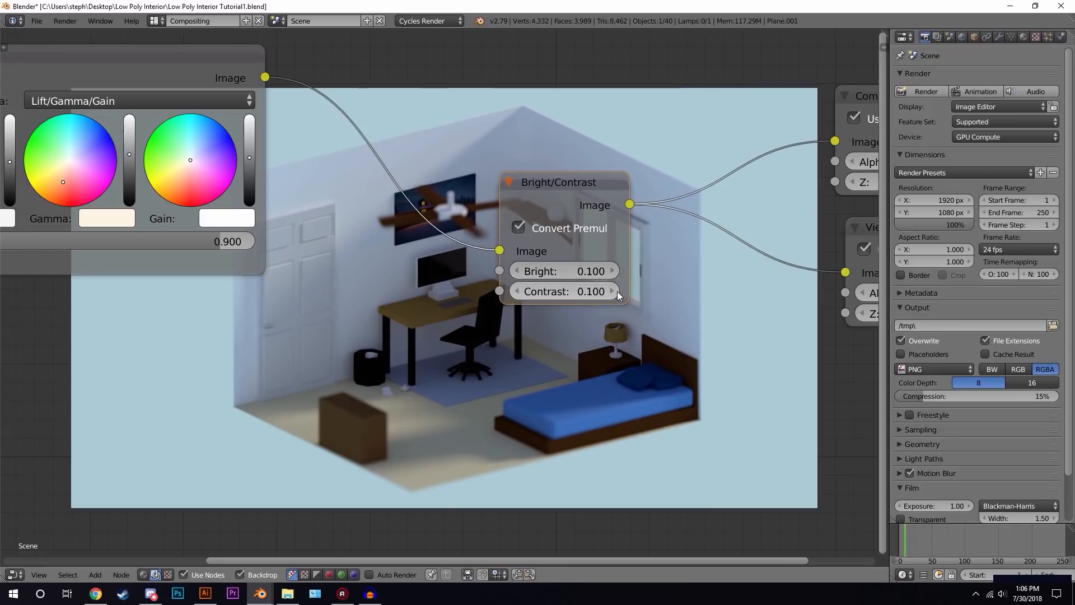
{"action": "left_click", "coordinate": [617, 292]}
- Compare the backdrop between the original Render Layers output and the colour-corrected output
{"action": "middle_click_drag", "start_coordinate": [586, 334], "coordinate": [493, 123]}
{"action": "scroll", "coordinate": [492, 123], "scroll_direction": "down", "scroll_amount": 4}
{"action": "middle_click_drag", "start_coordinate": [185, 106], "coordinate": [303, 146]}
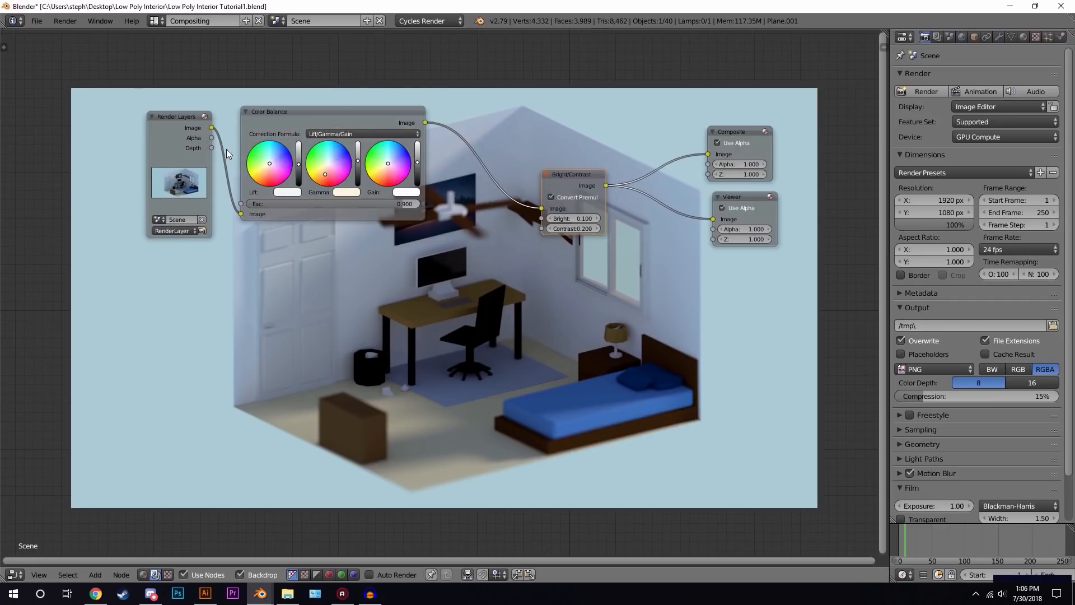
{"action": "left_click", "coordinate": [189, 126], "text": "ctrl+shift"}
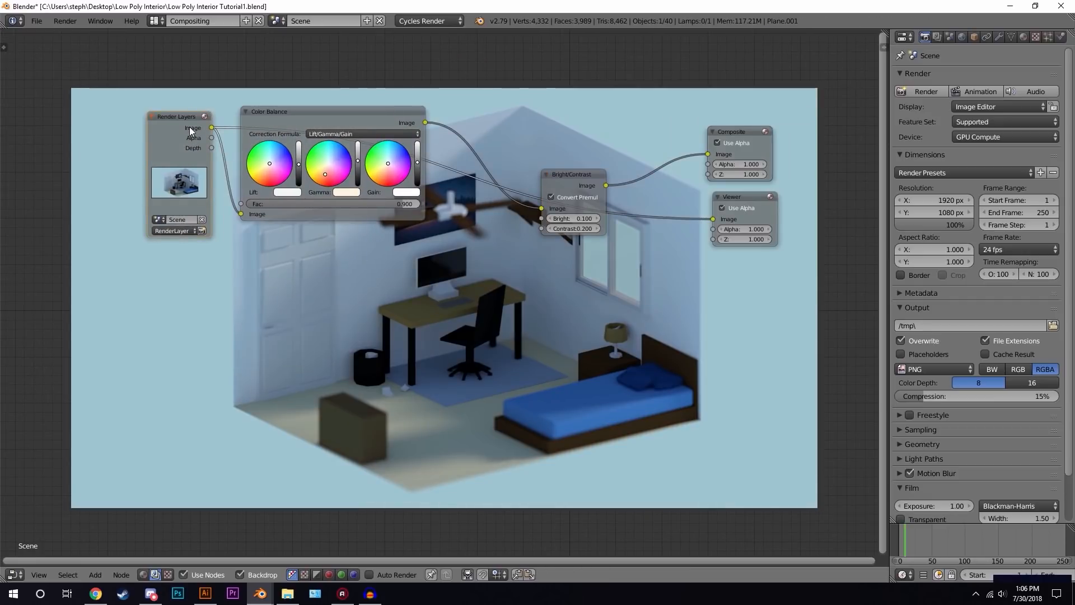
{"action": "left_click", "coordinate": [573, 181], "text": "ctrl+shift"}
{"action": "left_click", "coordinate": [198, 133], "text": "ctrl+shift"}
{"action": "left_click", "coordinate": [587, 180], "text": "ctrl+shift"}
{"action": "middle_click_drag", "start_coordinate": [630, 221], "coordinate": [430, 121]}
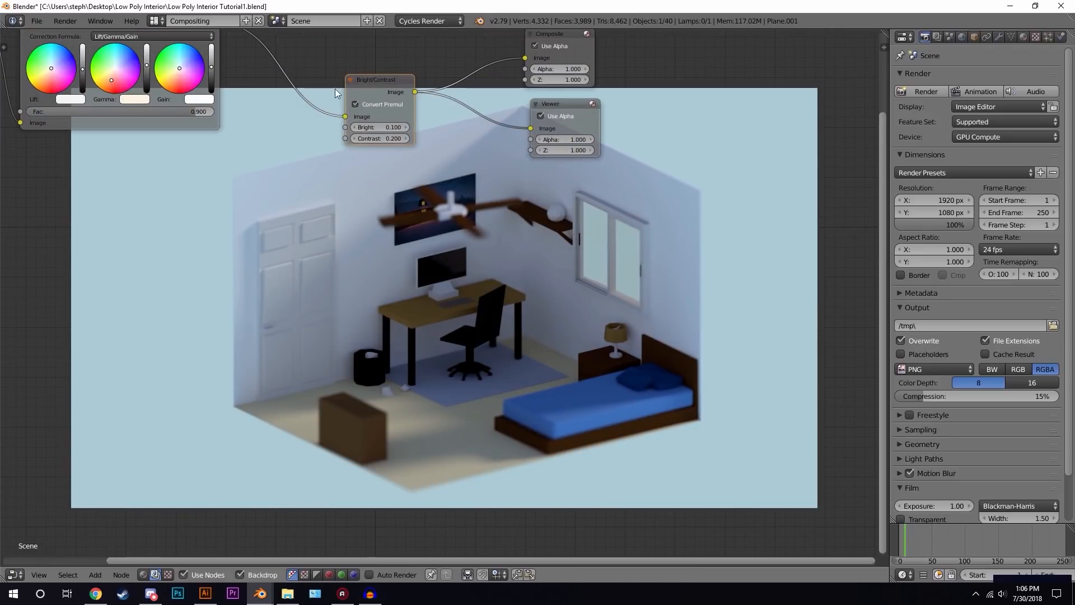
- Switch back to the Default layout and show the Viewer Node result in the image editor
{"action": "left_click", "coordinate": [158, 20]}
{"action": "left_click", "coordinate": [198, 75]}
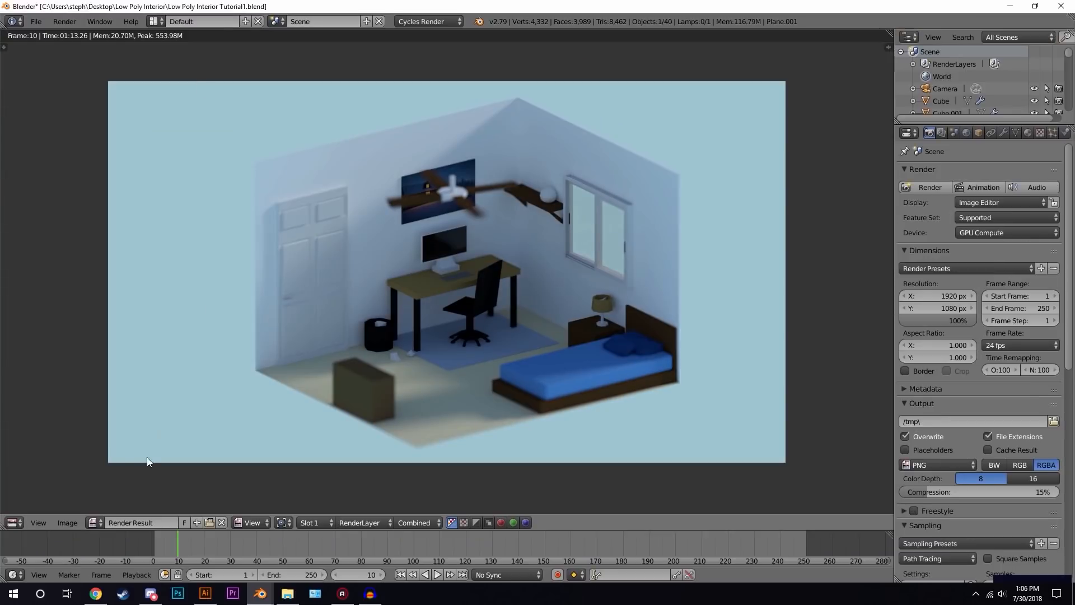
{"action": "left_click", "coordinate": [96, 522]}
{"action": "left_click", "coordinate": [139, 424]}
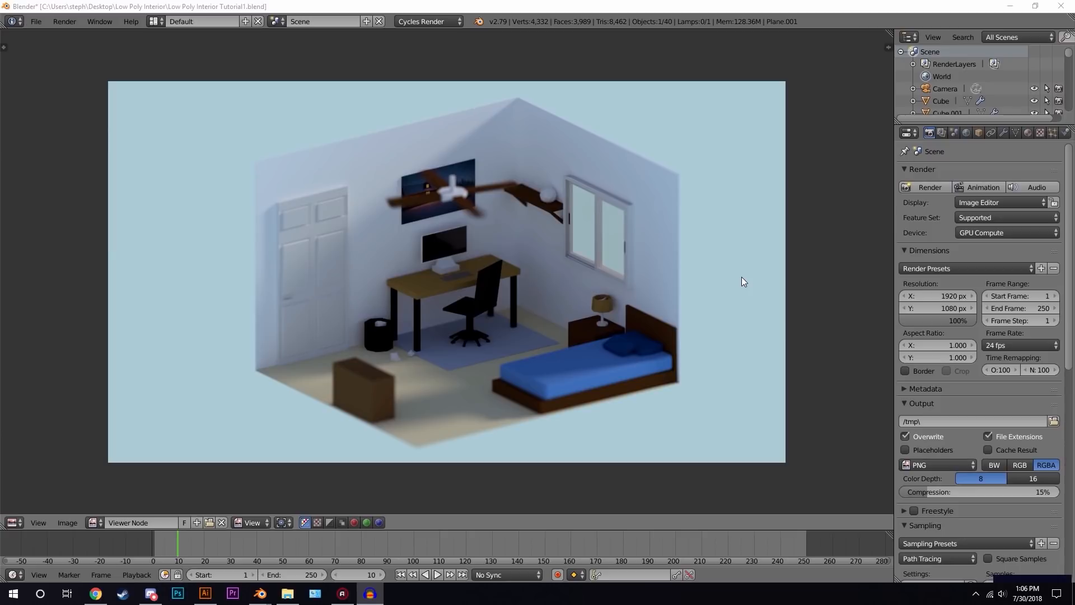
{"action": "left_click", "coordinate": [714, 197]}
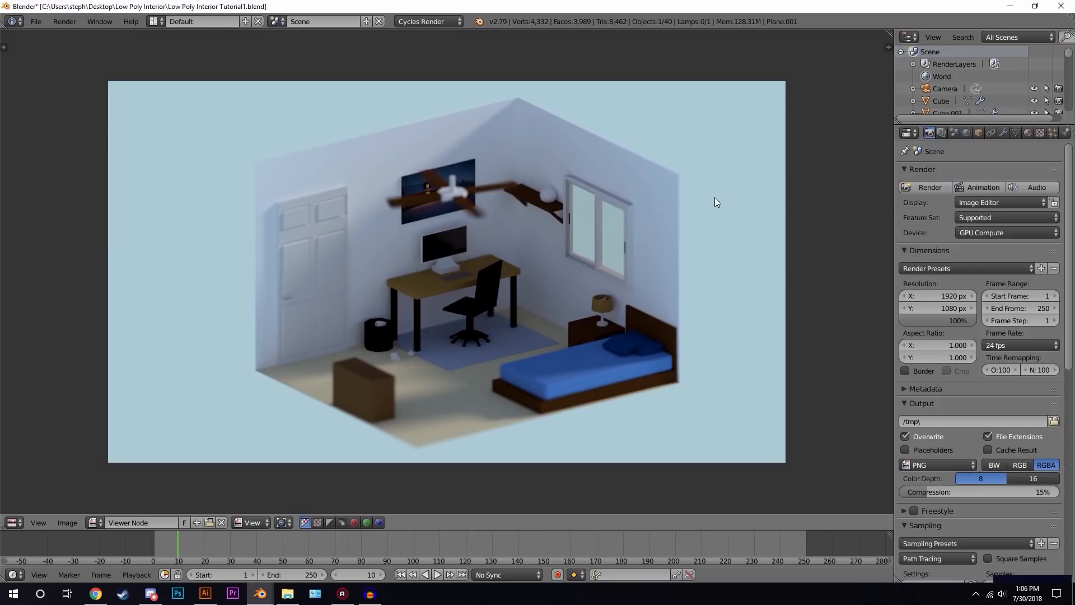